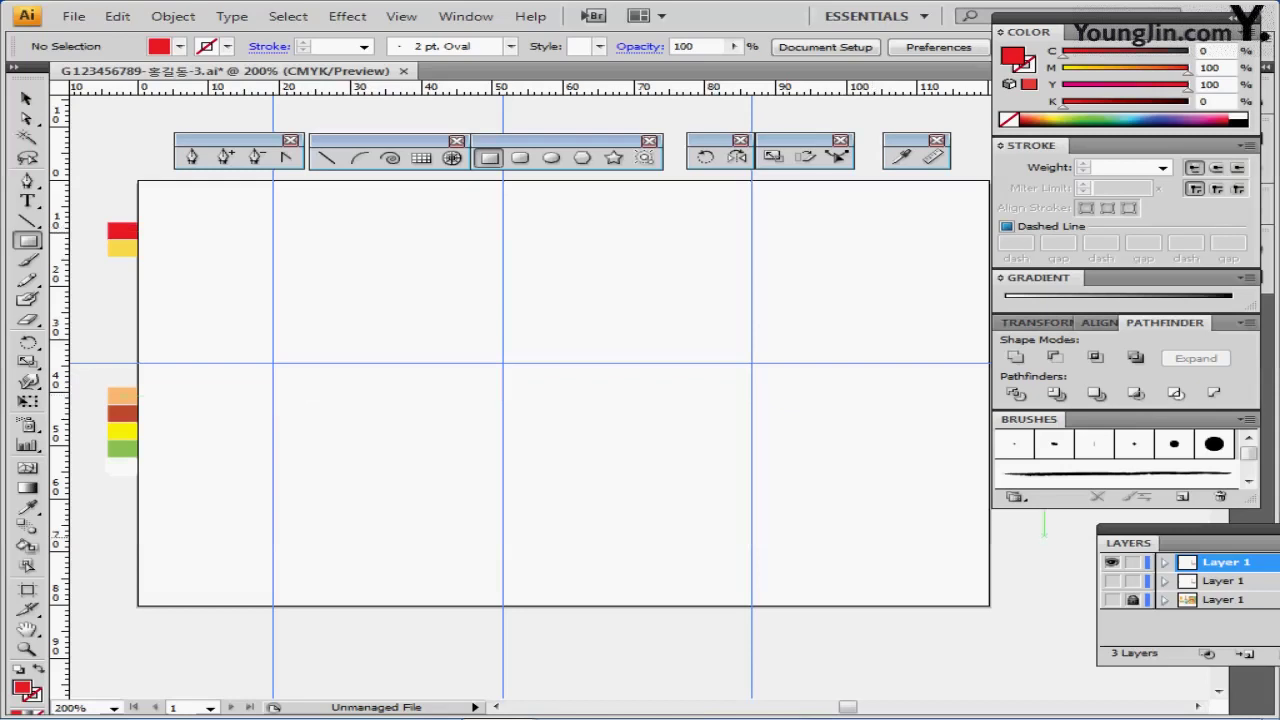
# Show the locked reference layer to examine the finished artwork, and hide it again
pyautogui.click(1111, 599)
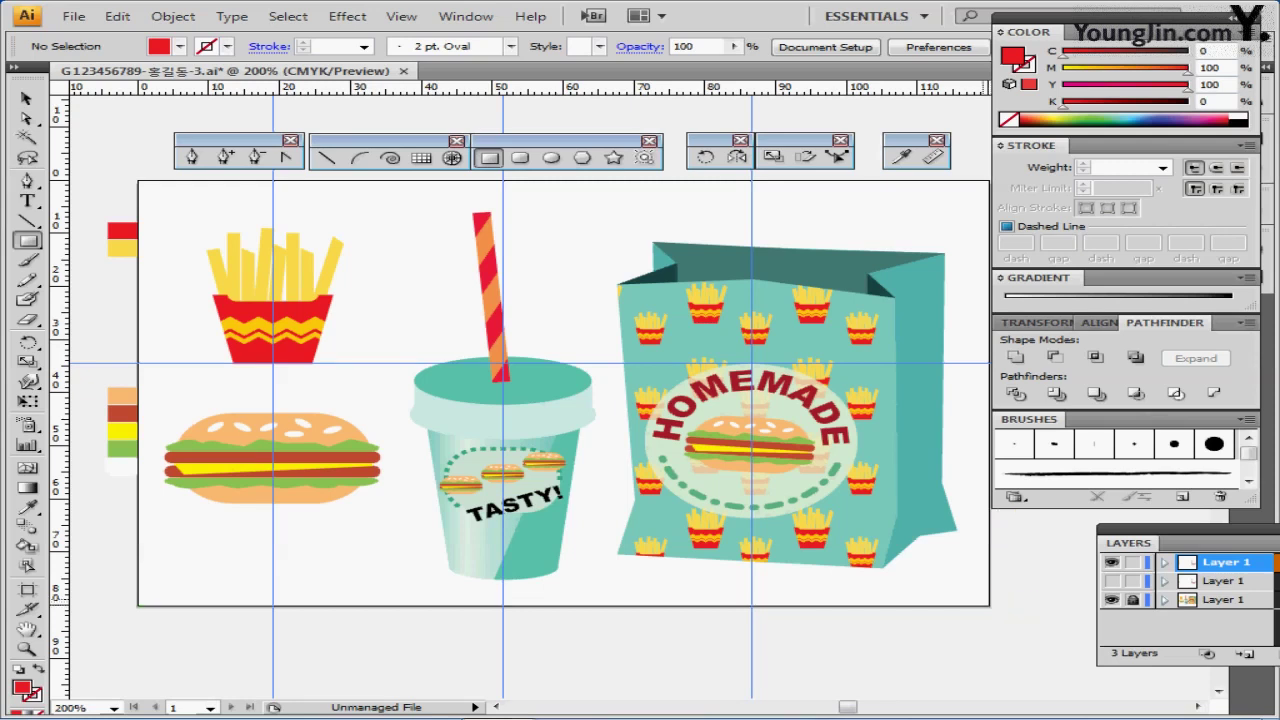
pyautogui.click(1111, 599)
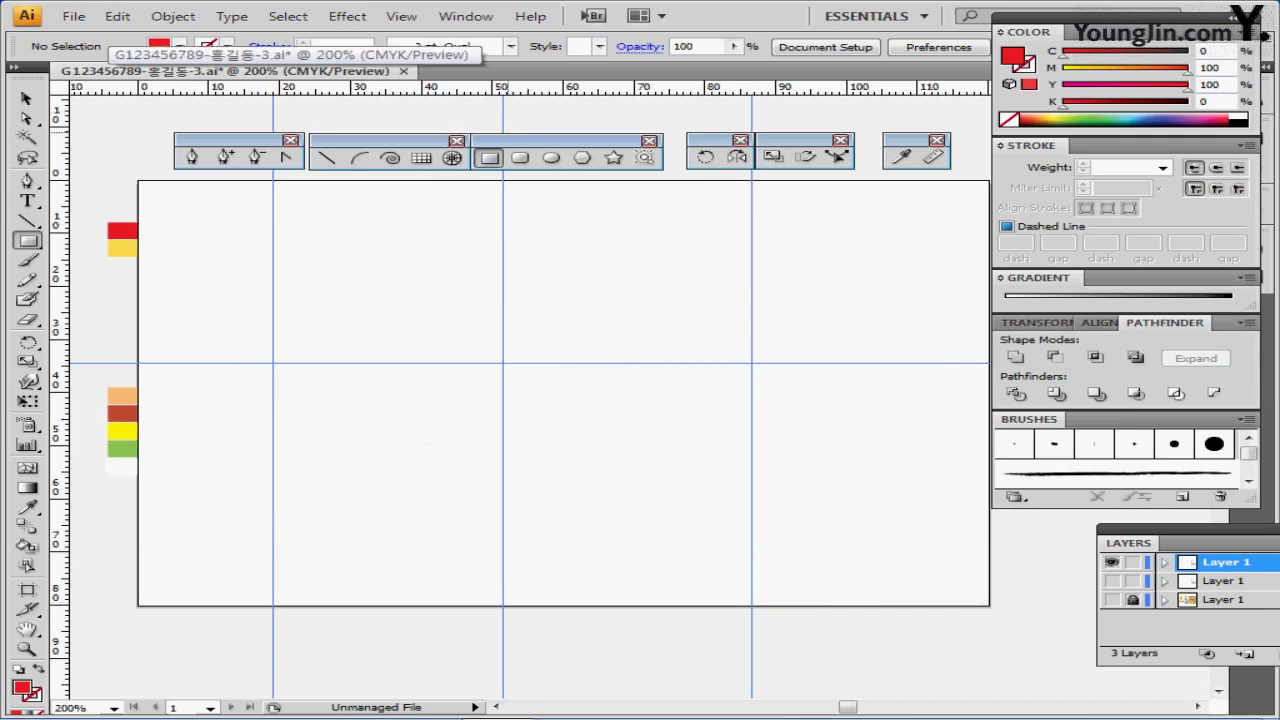
# Create a red rectangle 17 mm wide and 13 mm high near the first vertical guide
pyautogui.moveTo(430, 88); pyautogui.dragTo(200, 277)
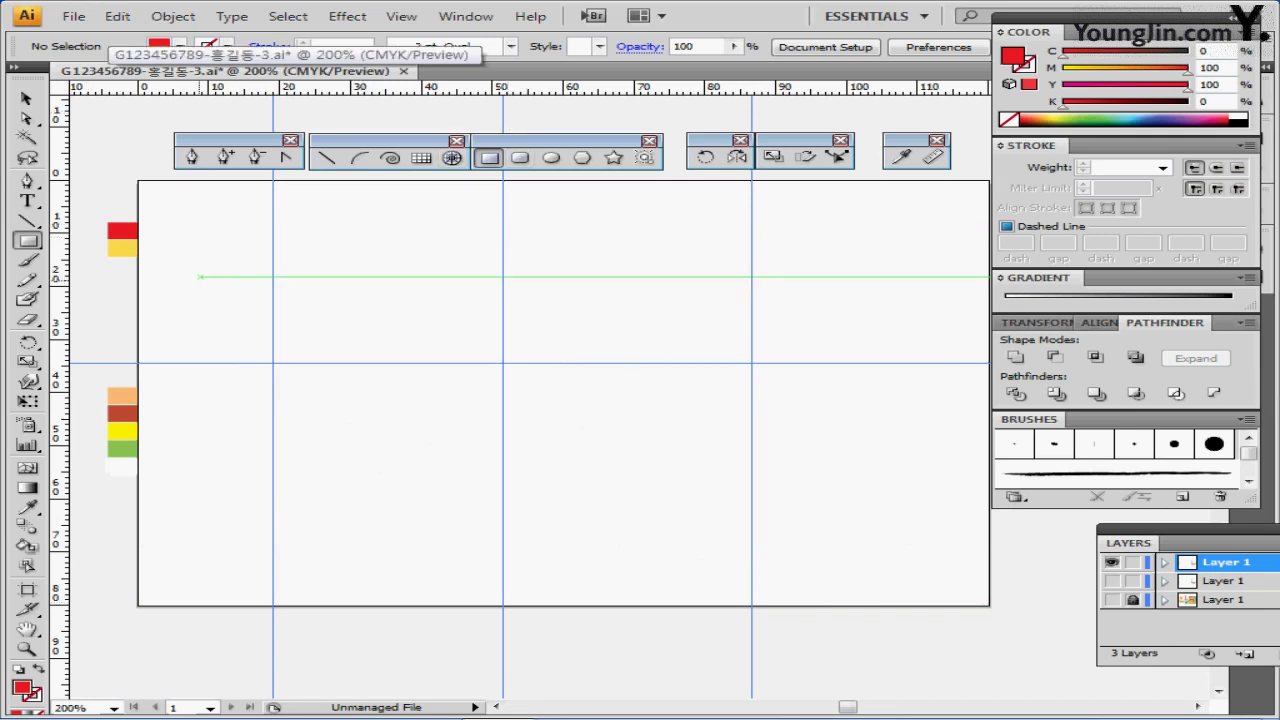
pyautogui.click(200, 277)
pyautogui.press('Tab')
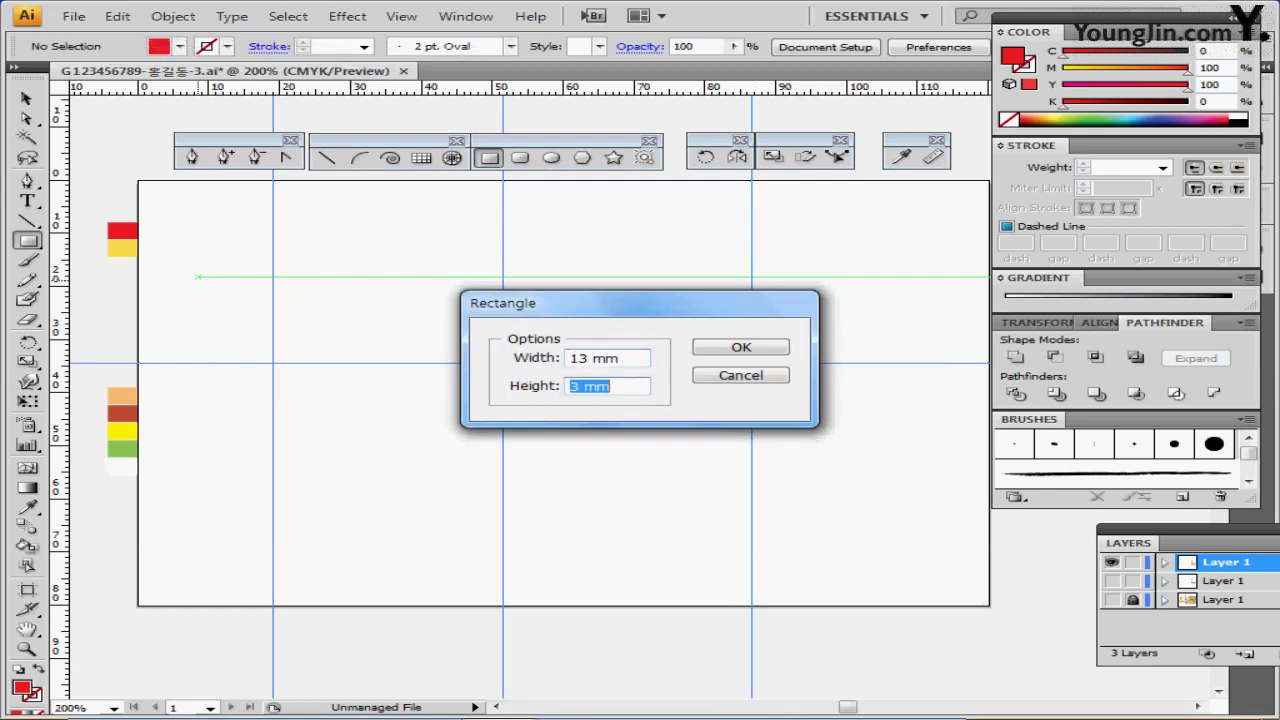
pyautogui.hotkey('shift', 'Tab')
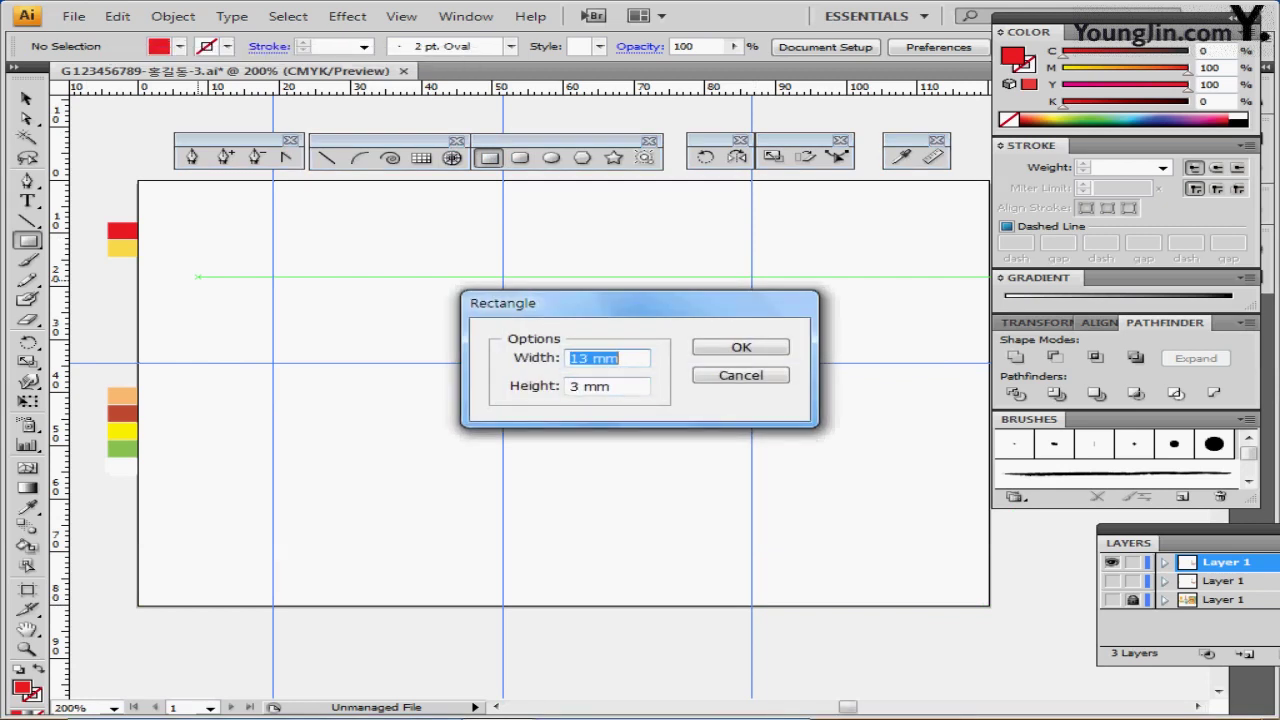
pyautogui.write('17')
pyautogui.press('Tab')
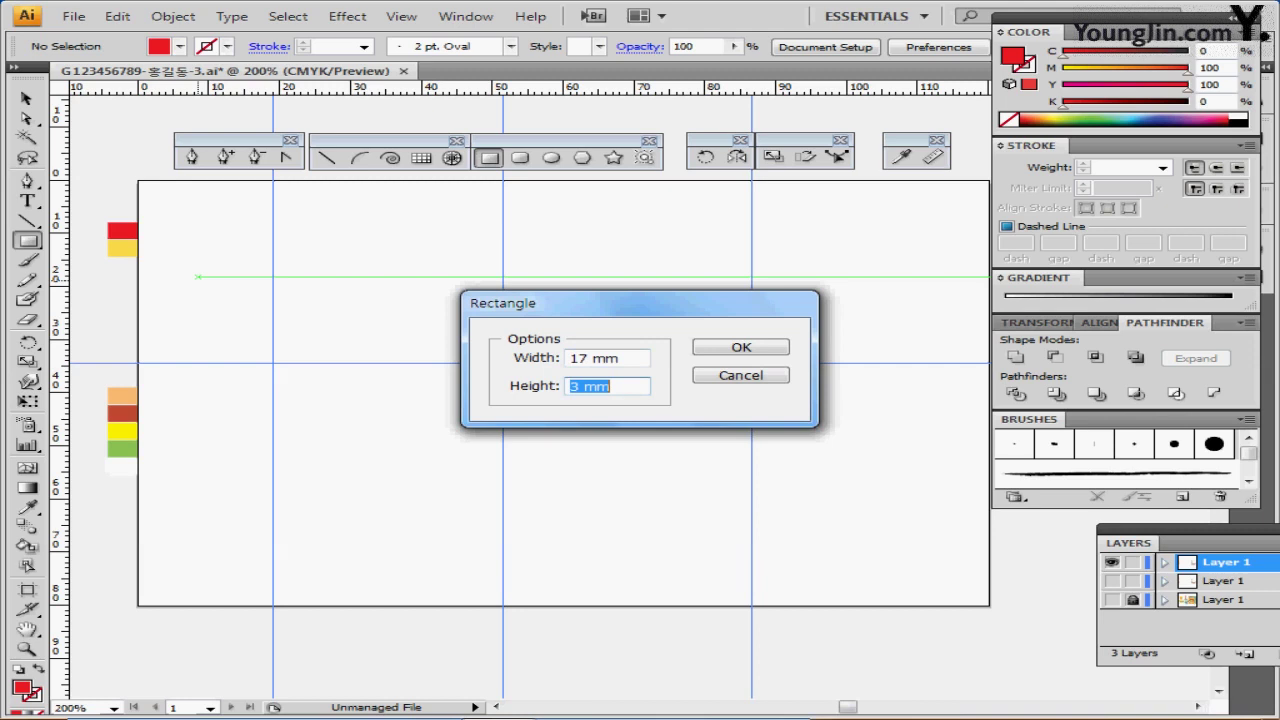
pyautogui.write('13')
pyautogui.press('Return')
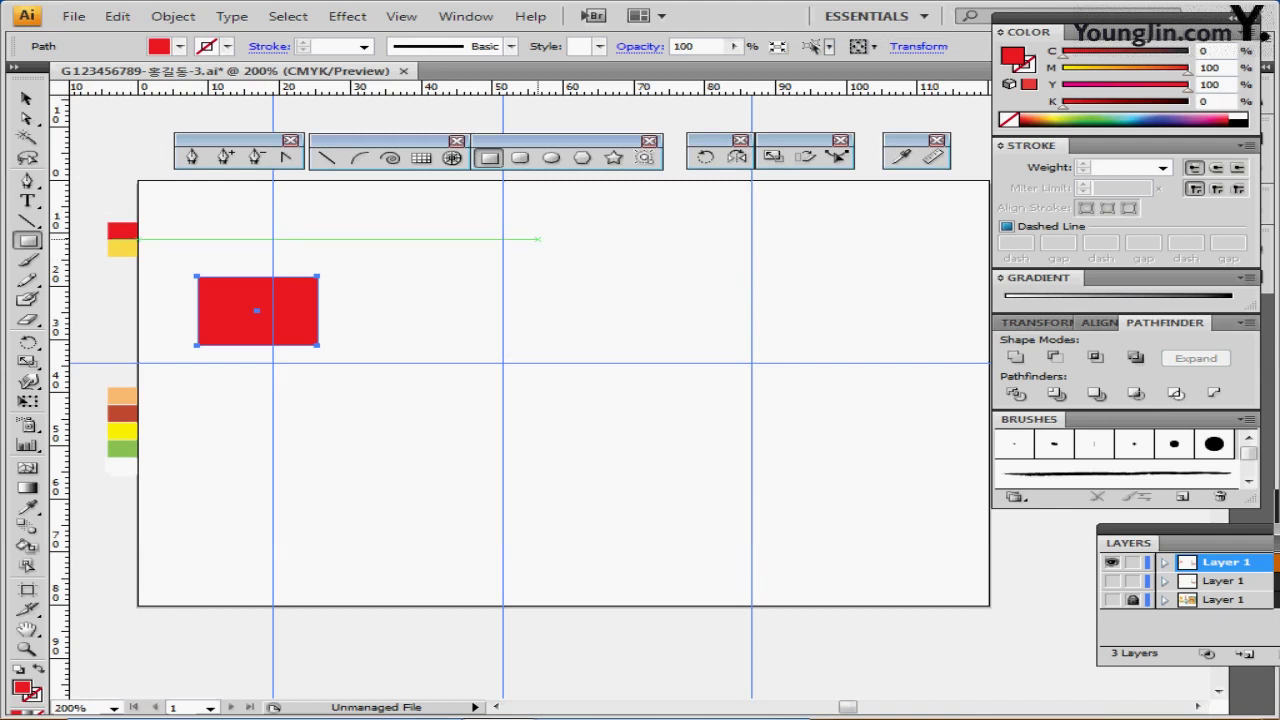
# Move the red rectangle so it is centred on the first vertical guide with its base on the horizontal guide
pyautogui.moveTo(308, 312); pyautogui.dragTo(332, 328)
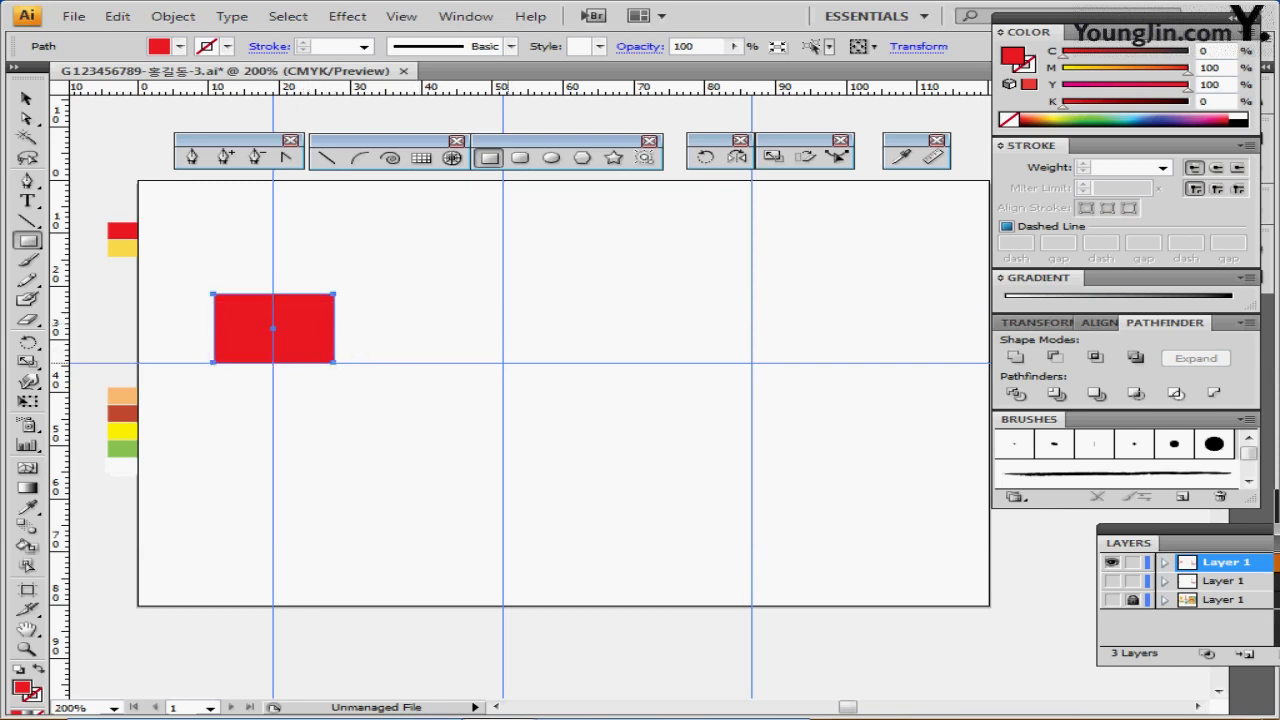
pyautogui.hotkey('ctrl', '+')
pyautogui.hotkey('ctrl', '+')
pyautogui.hotkey('ctrl', '+')
pyautogui.moveTo(768, 369); pyautogui.dragTo(364, 305)
pyautogui.press('Left')
pyautogui.press('Left')
pyautogui.press('Left')
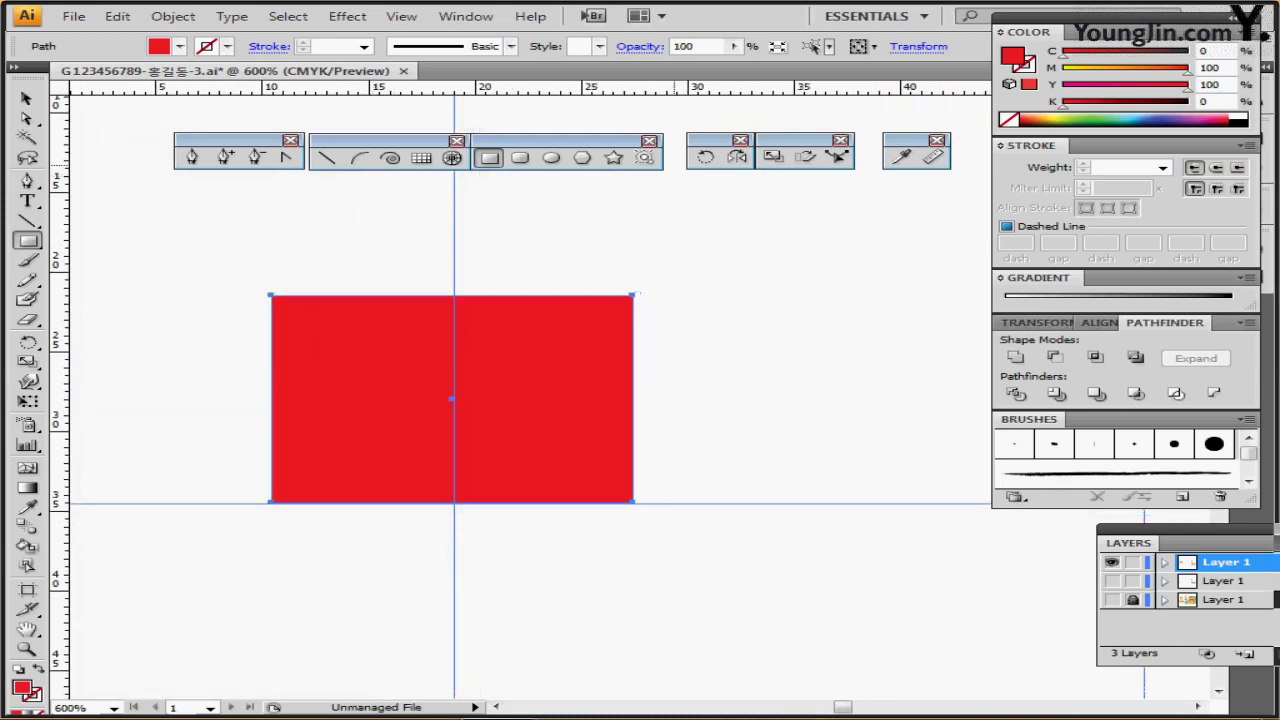
# Create a rounded rectangle 13 mm wide and 3 mm high with a 2 mm corner radius above the red rectangle
pyautogui.click(520, 158)
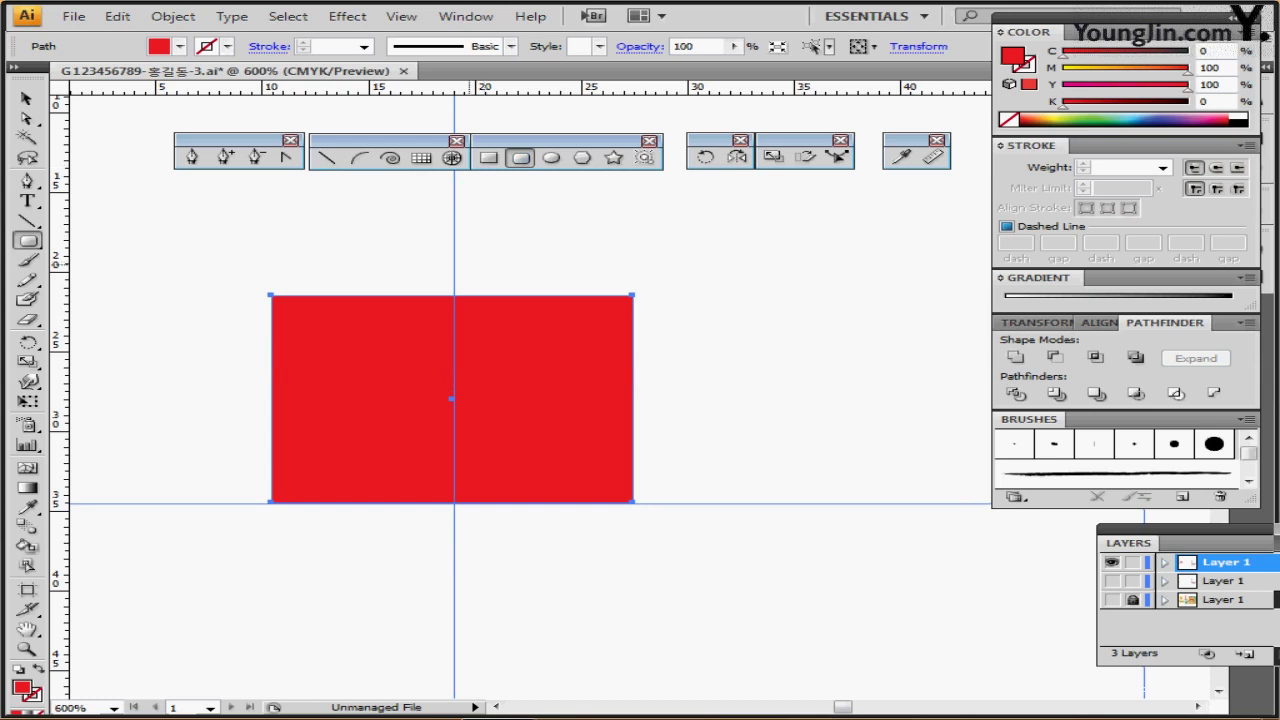
pyautogui.click(379, 259)
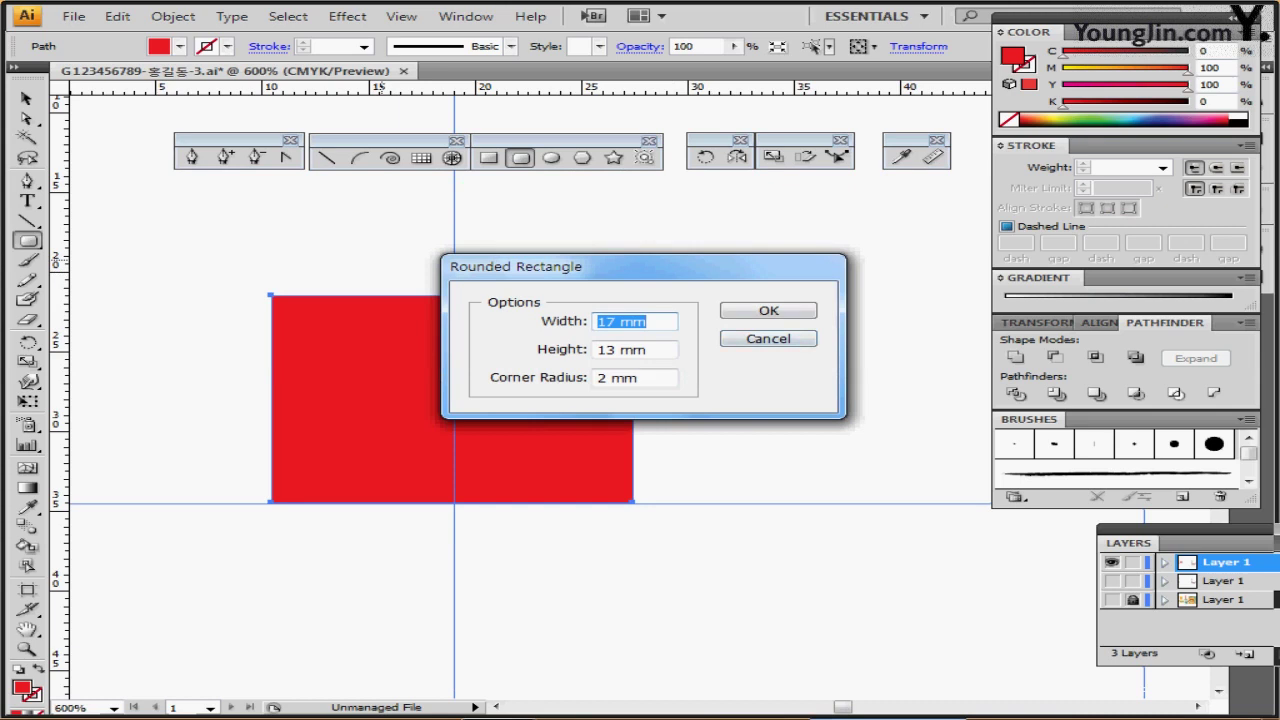
pyautogui.write('13')
pyautogui.press('Tab')
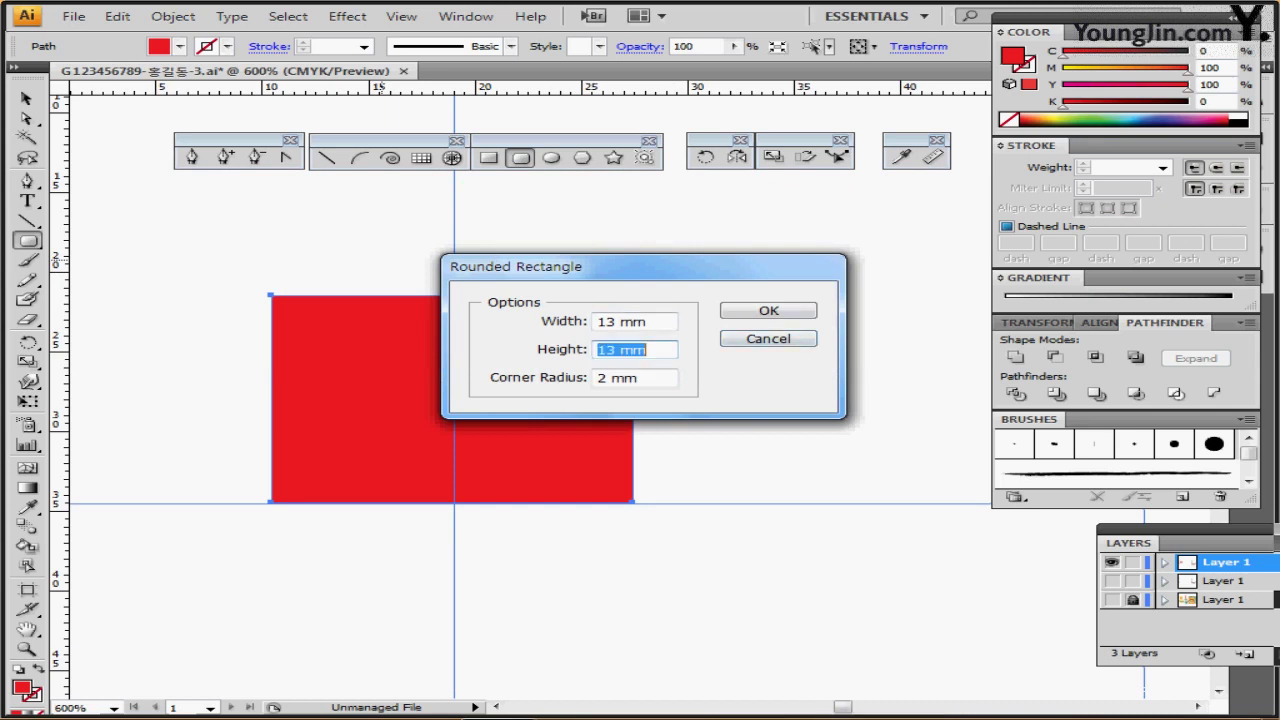
pyautogui.write('3')
pyautogui.press('Tab')
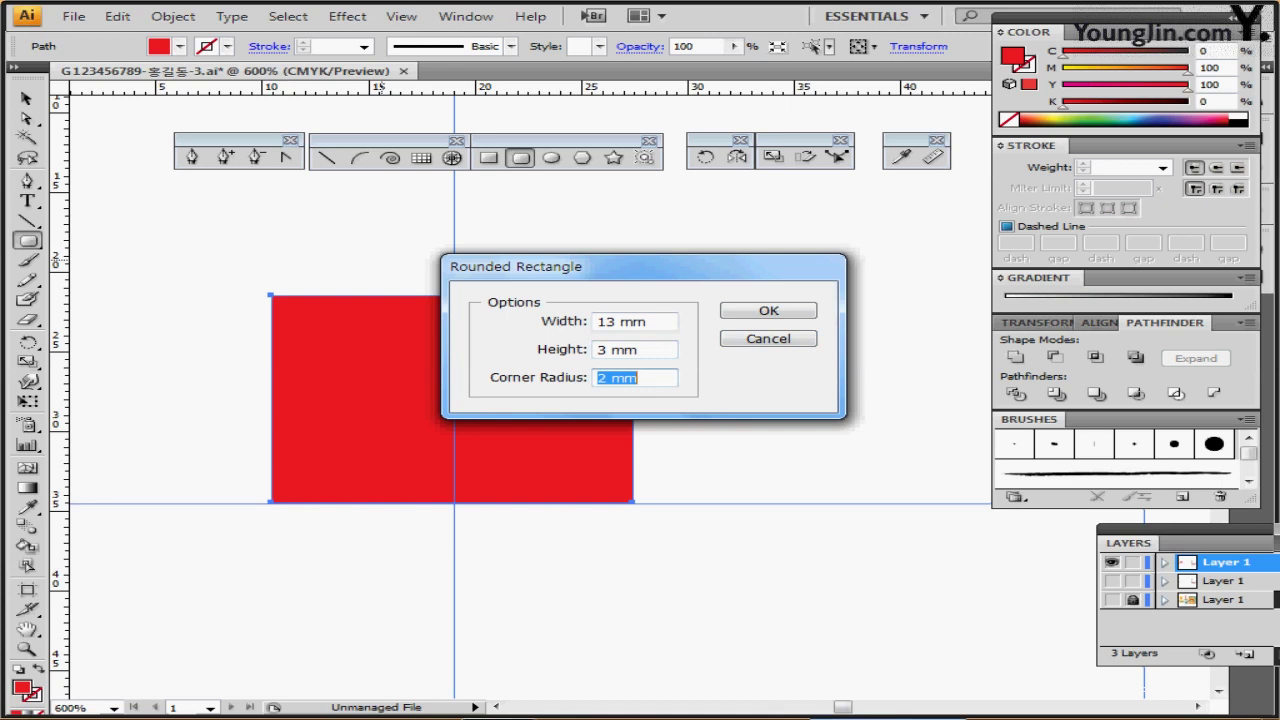
pyautogui.press('Return')
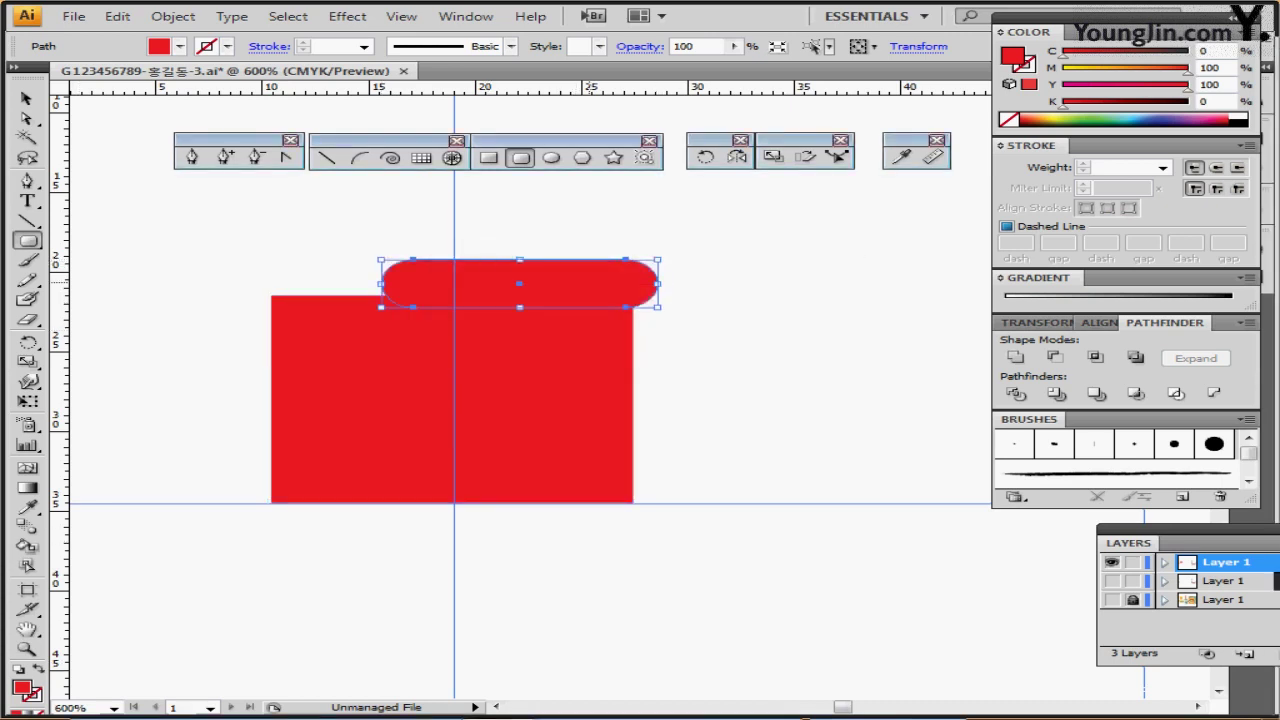
# Centre the rounded rectangle over the red rectangle's upper edge and give it the default white fill and black stroke
pyautogui.moveTo(520, 284); pyautogui.dragTo(456, 291)
pyautogui.press('ctrl')
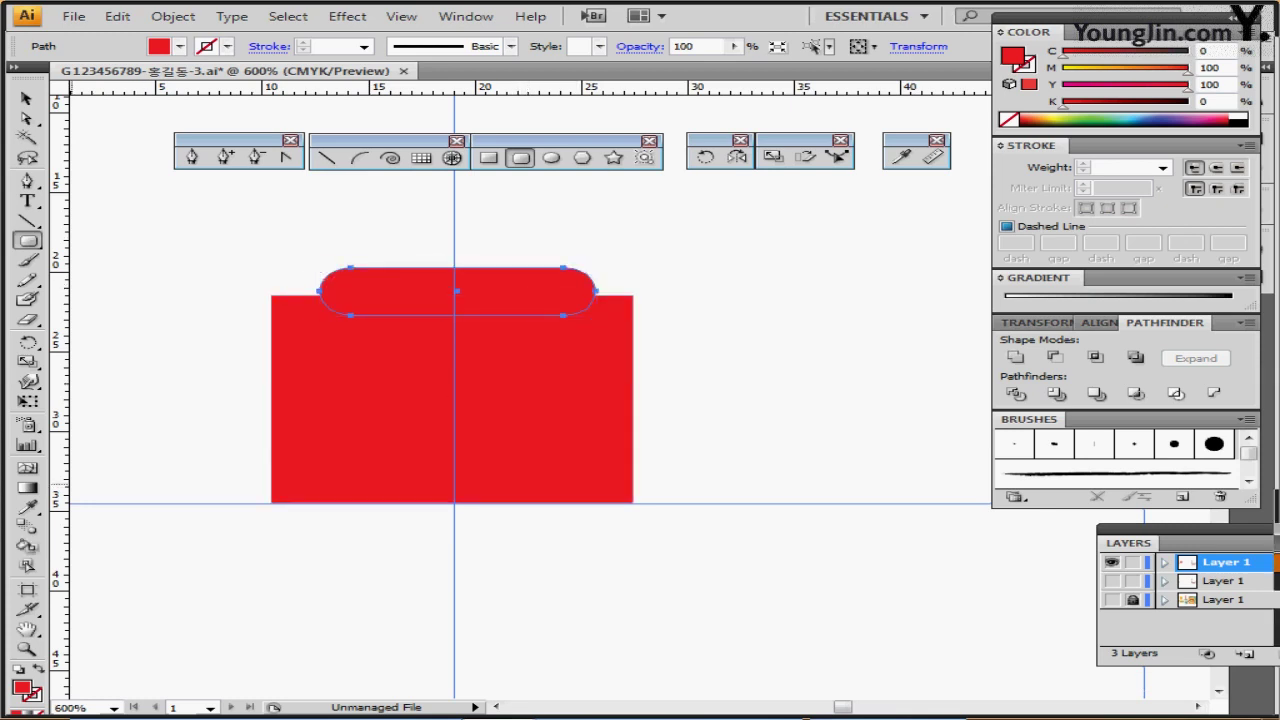
pyautogui.click(17, 684)
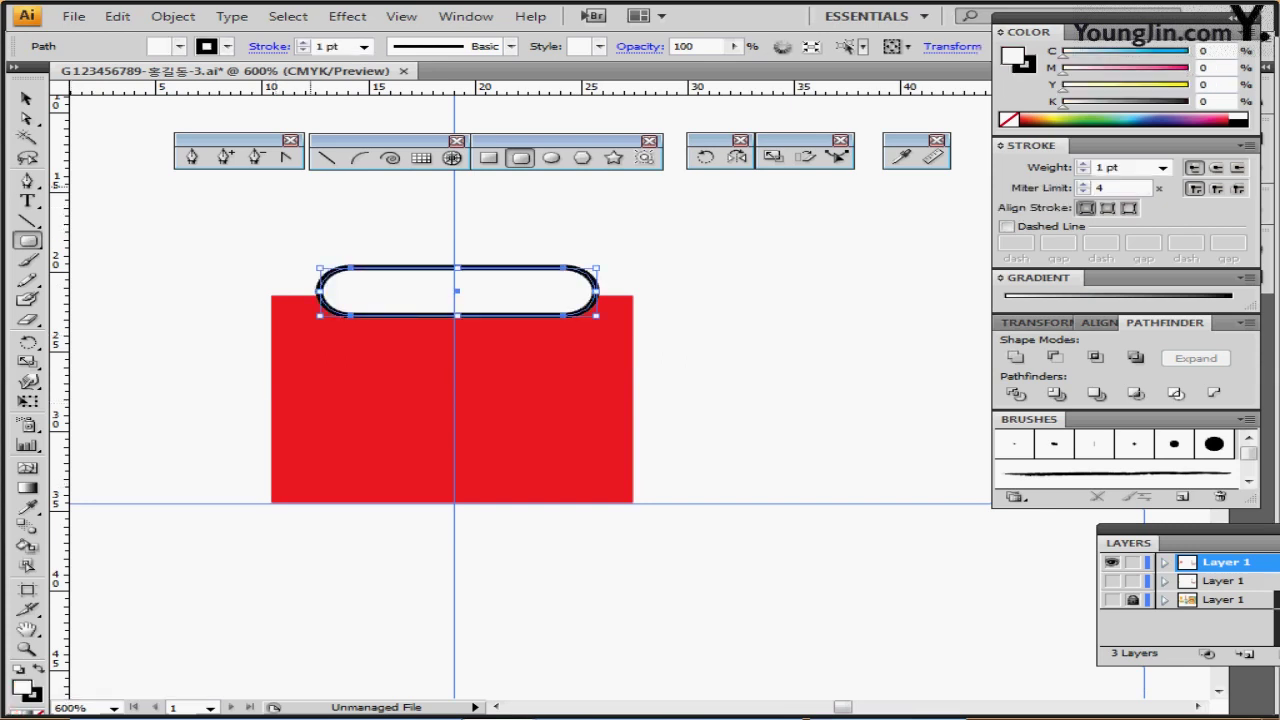
pyautogui.press('ctrl')
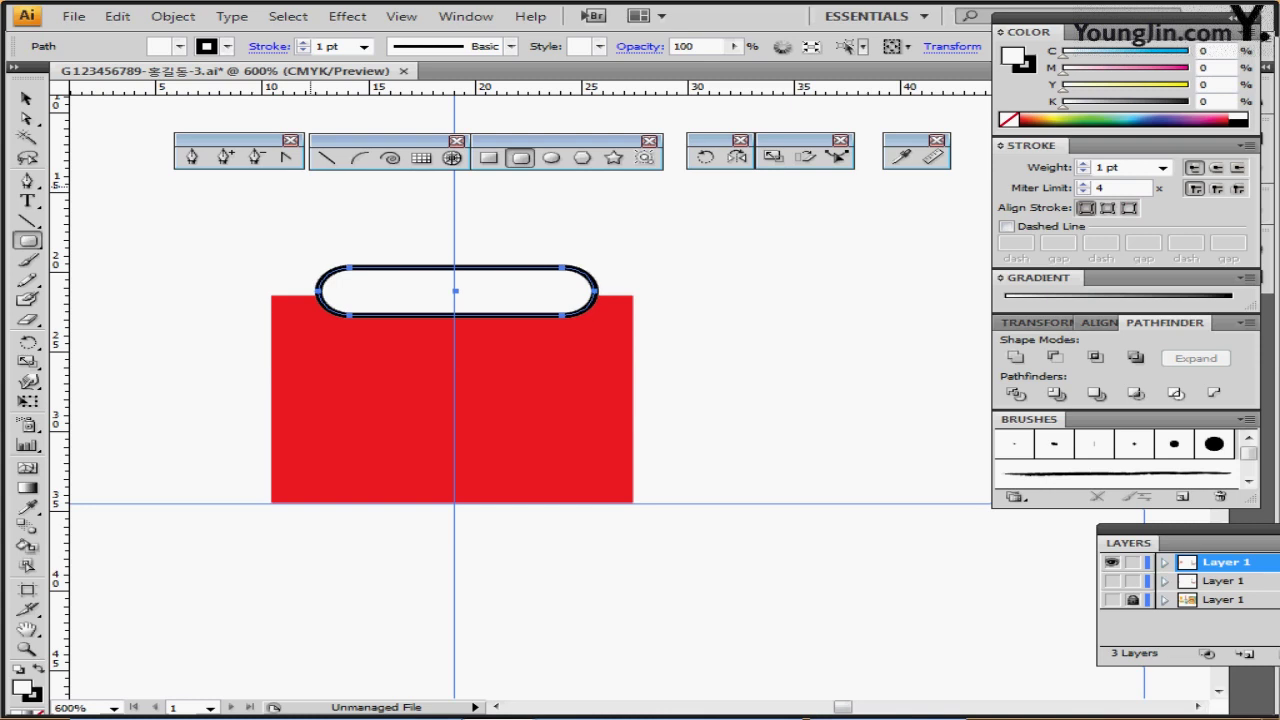
# Align both shapes by their horizontal centres and subtract the rounded rectangle from the red rectangle
pyautogui.moveTo(344, 221); pyautogui.dragTo(444, 350)
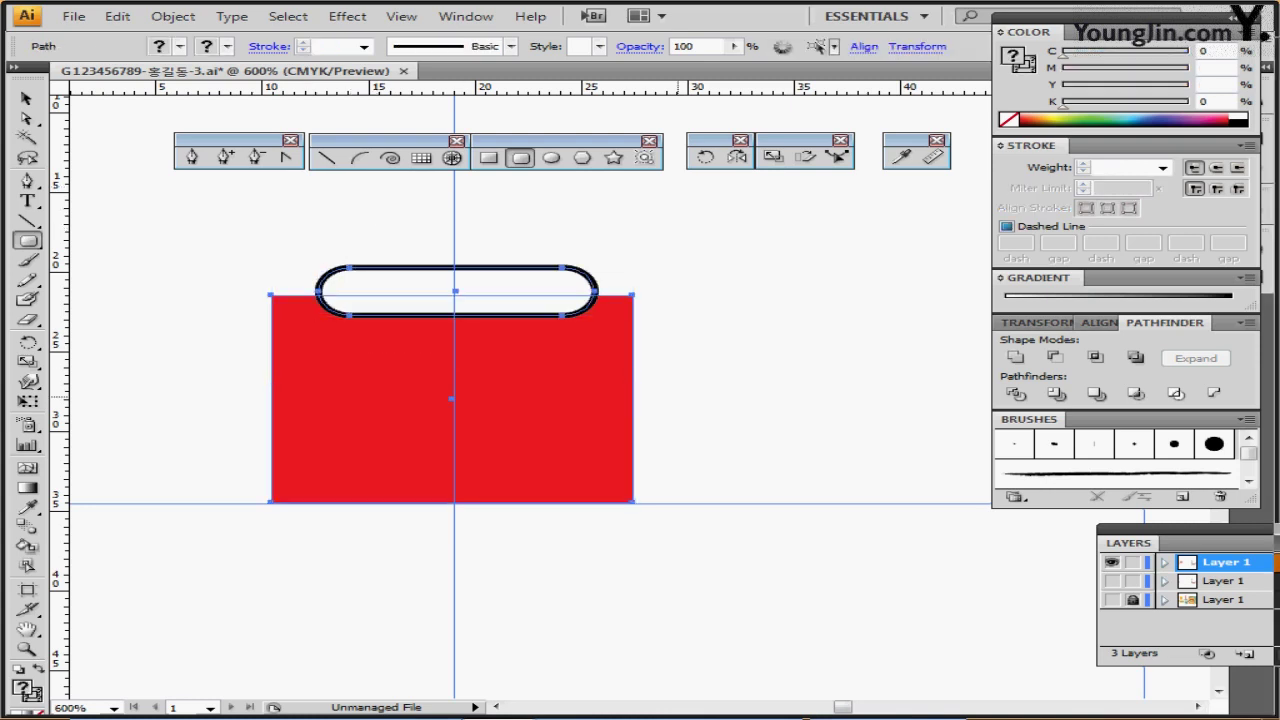
pyautogui.click(1097, 323)
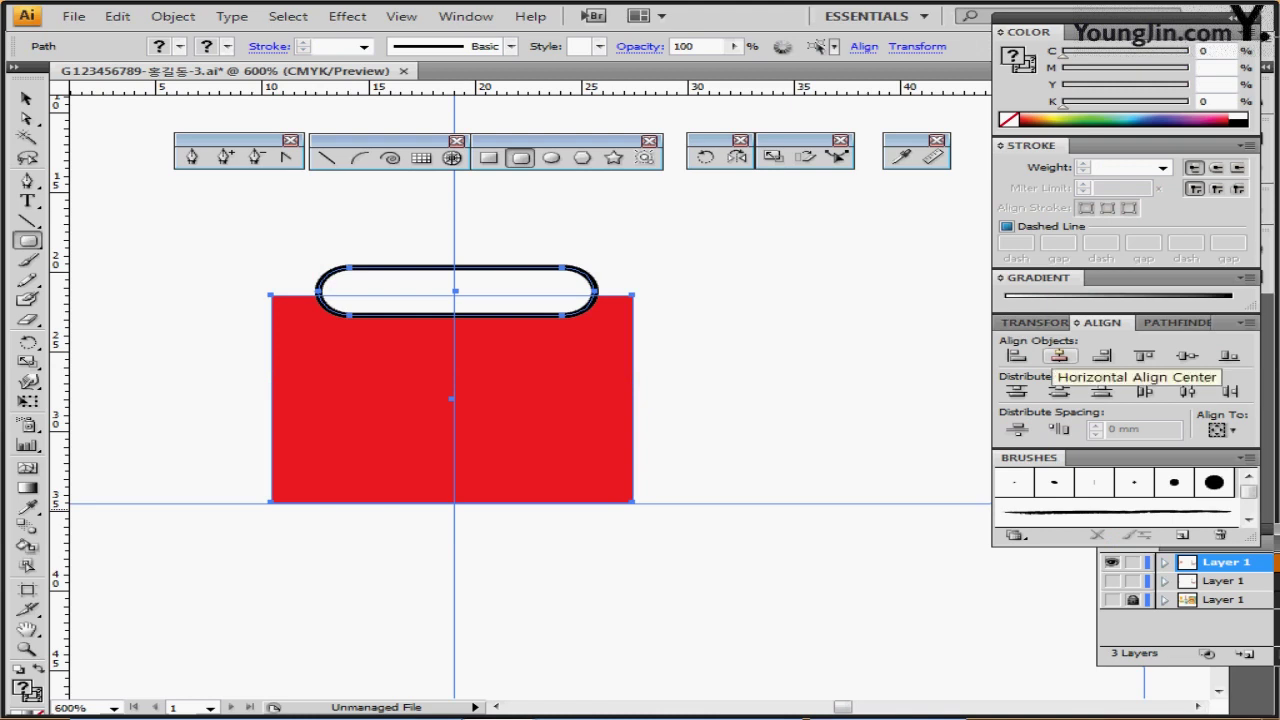
pyautogui.click(1059, 356)
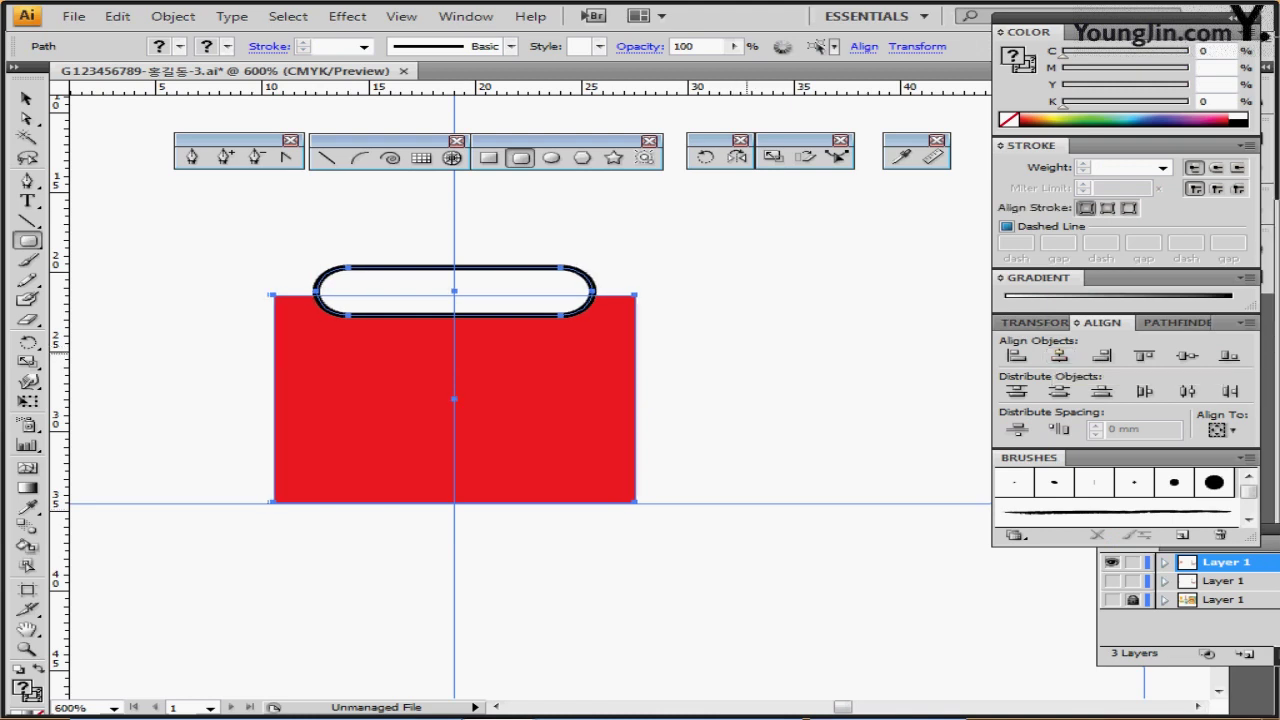
pyautogui.click(1170, 322)
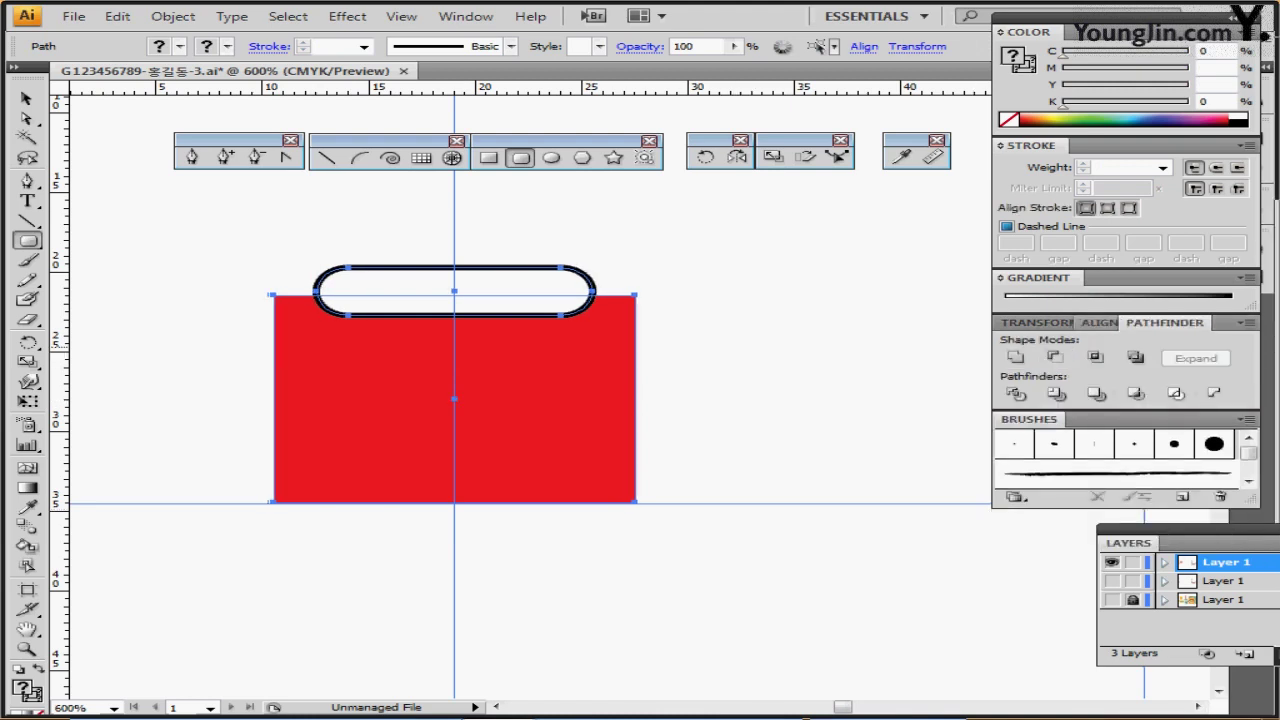
pyautogui.click(1055, 356)
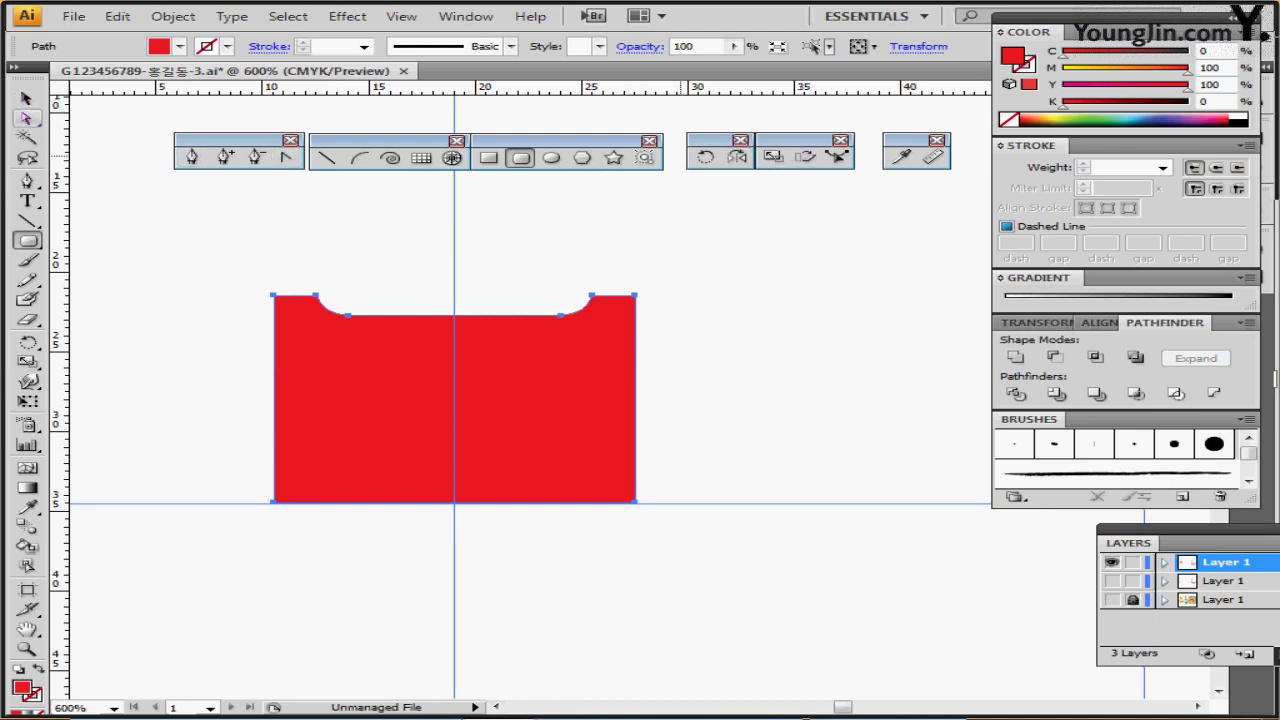
# Taper the red shape by scaling its two bottom anchor points uniformly to 65%
pyautogui.click(27, 118)
pyautogui.moveTo(216, 462); pyautogui.dragTo(708, 549)
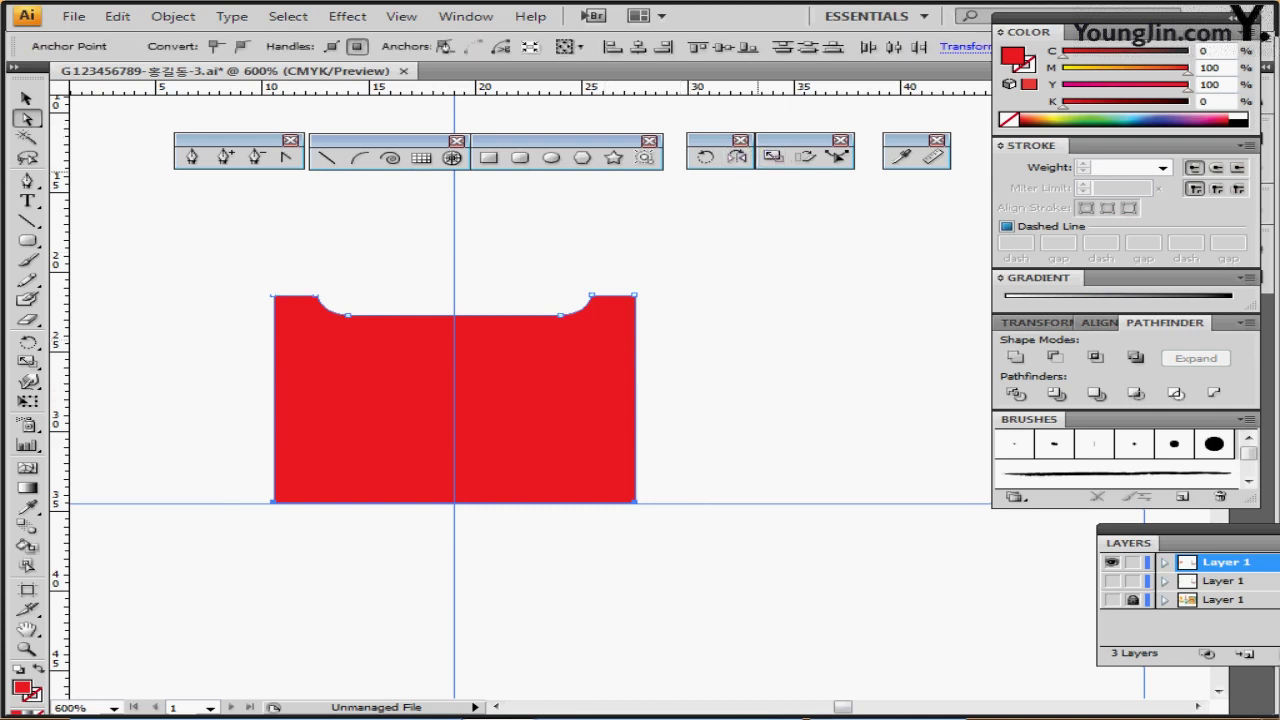
pyautogui.doubleClick(773, 157)
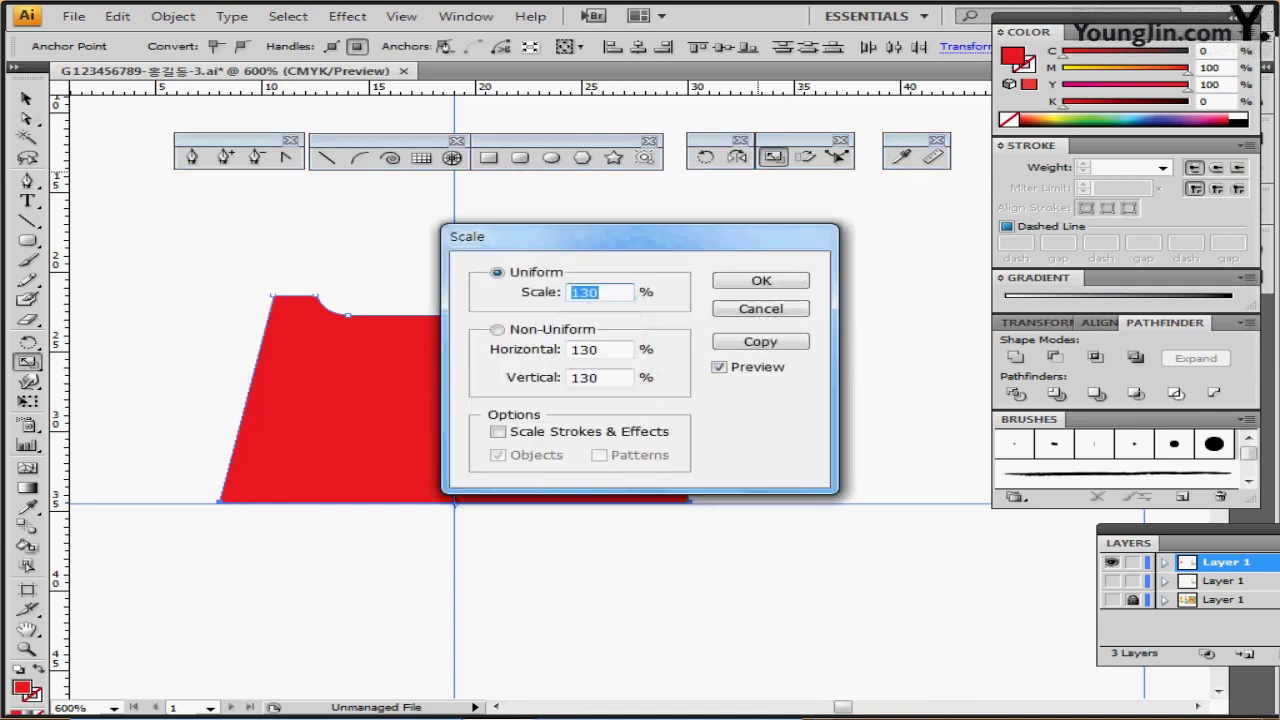
pyautogui.press('Tab')
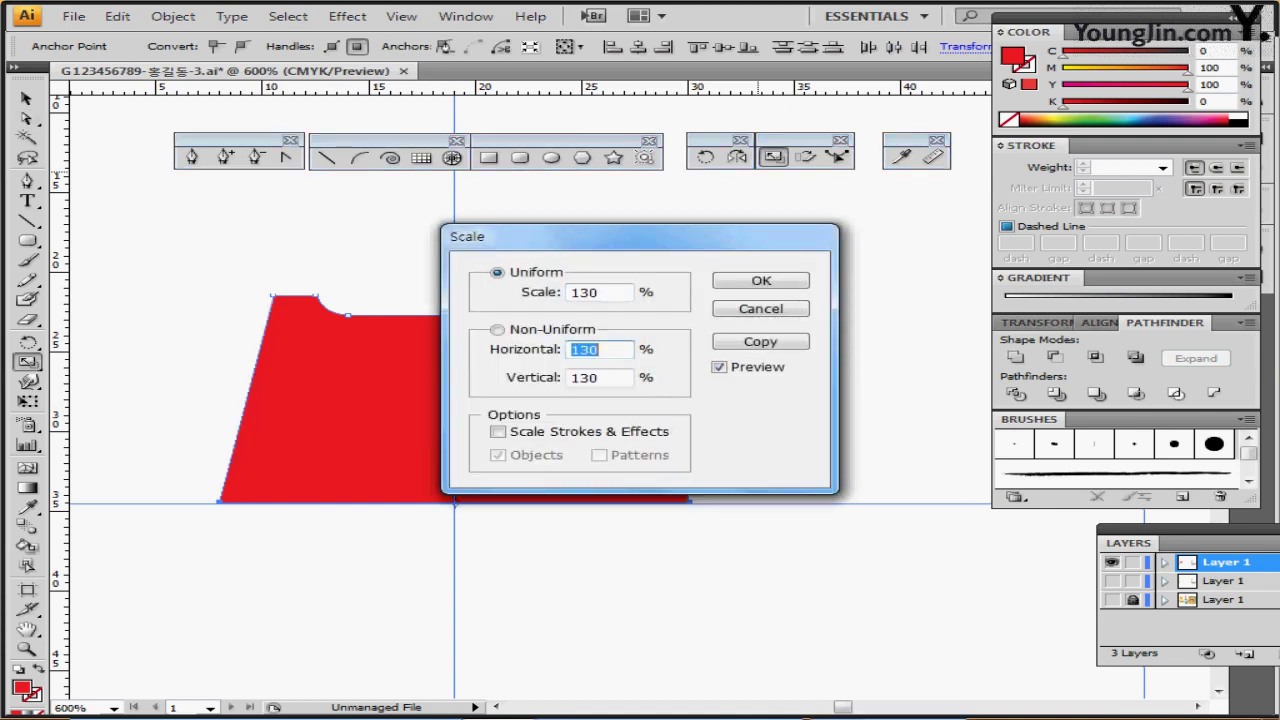
pyautogui.write('65')
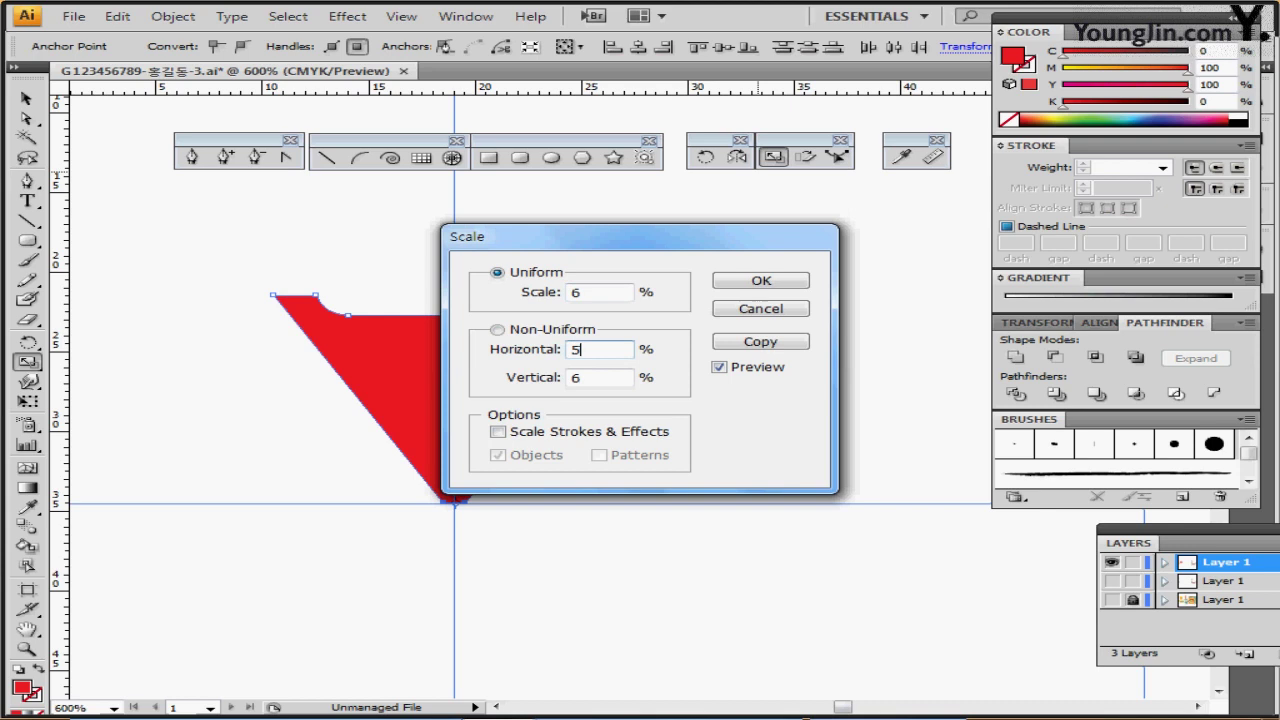
pyautogui.hotkey('shift', 'Tab')
pyautogui.hotkey('shift', 'Tab')
pyautogui.write('65')
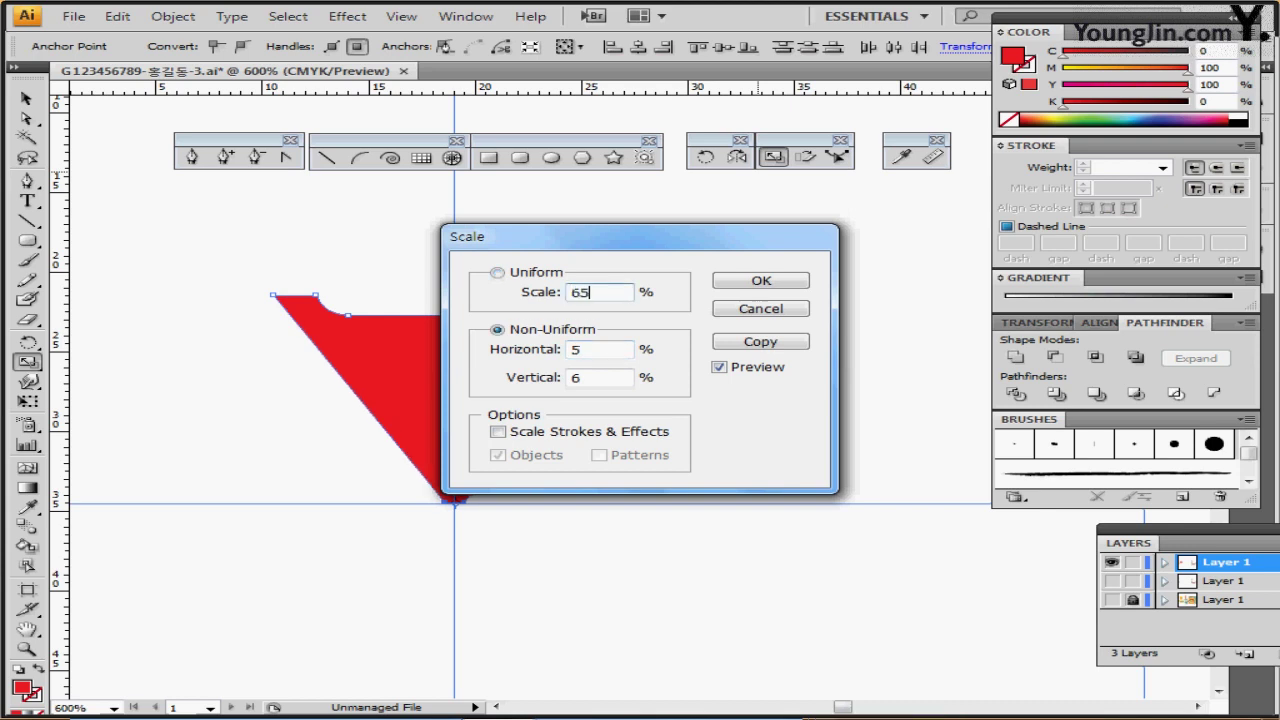
pyautogui.press('Return')
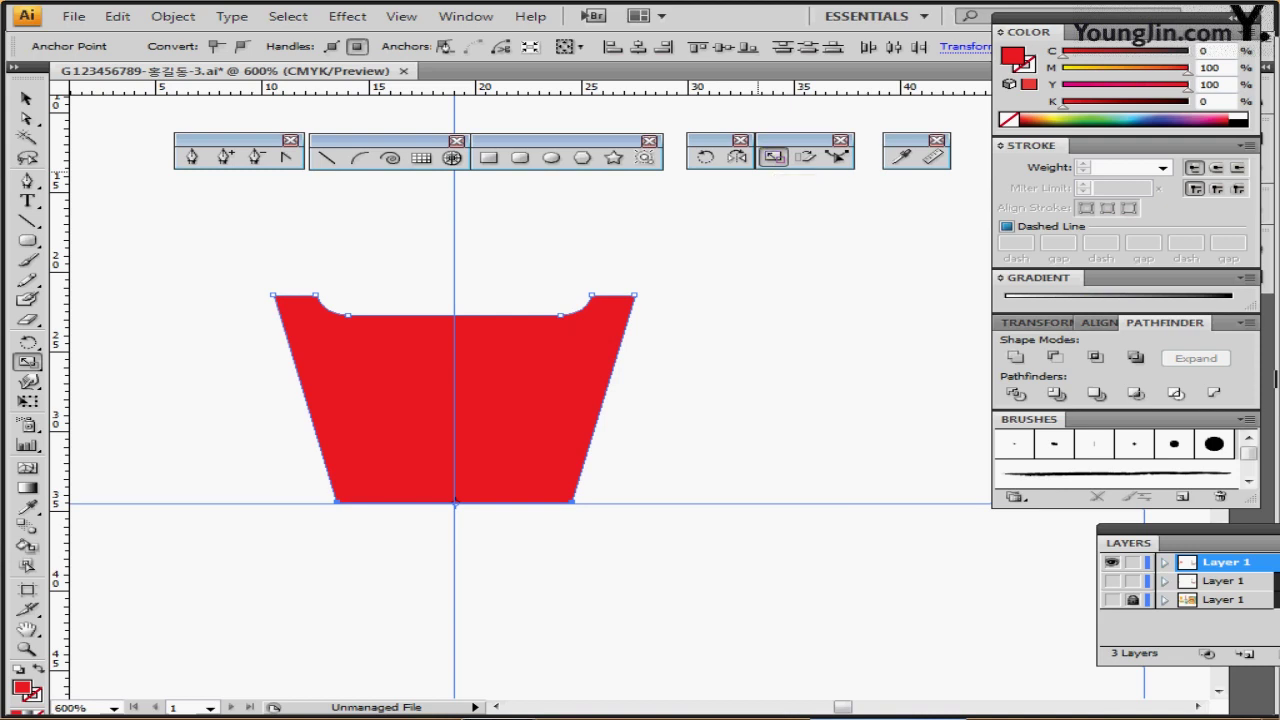
# Draw a horizontal line segment 20 mm long at 0° across the upper part of the red box
pyautogui.hotkey('ctrl', 'shift', 'a')
pyautogui.click(327, 158)
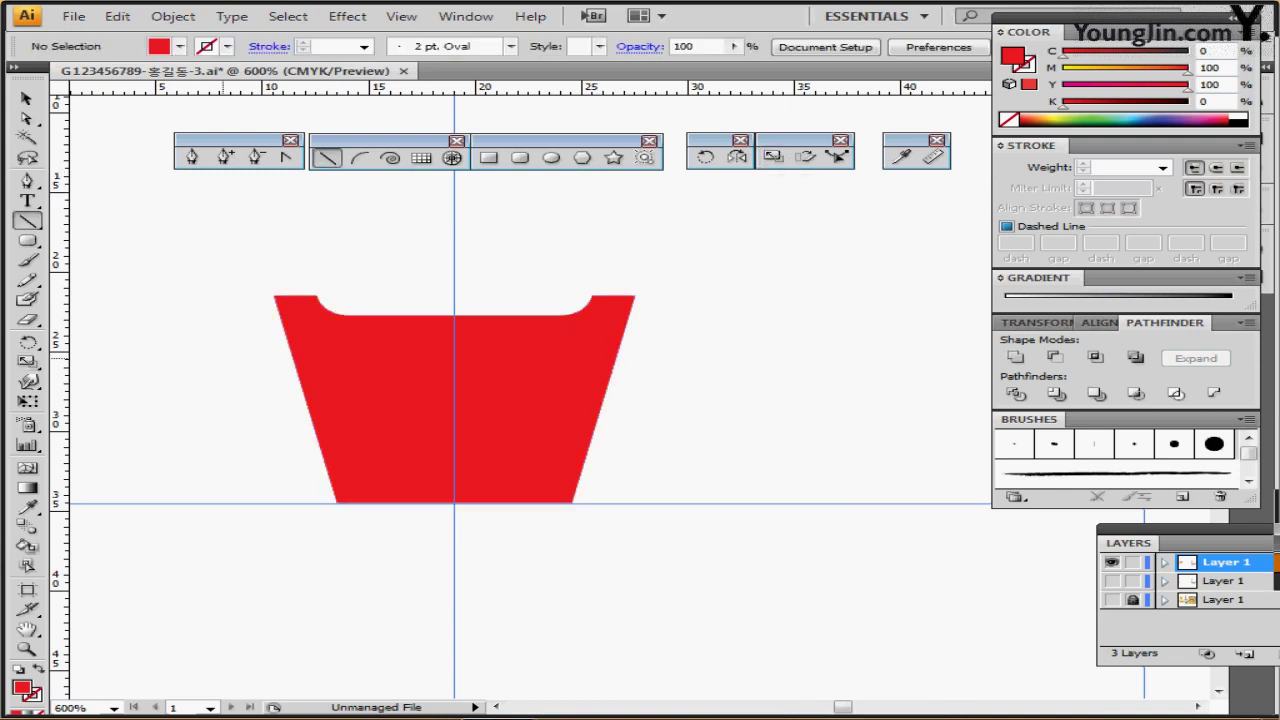
pyautogui.click(213, 366)
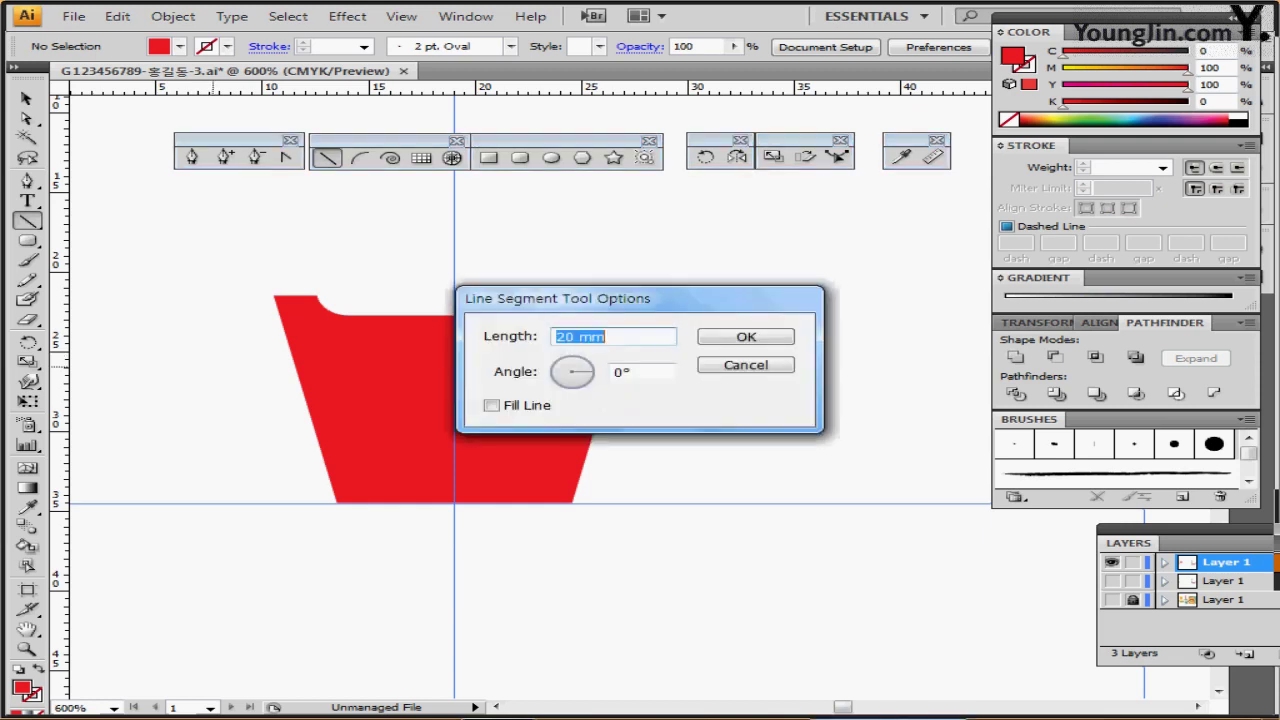
pyautogui.press('Tab')
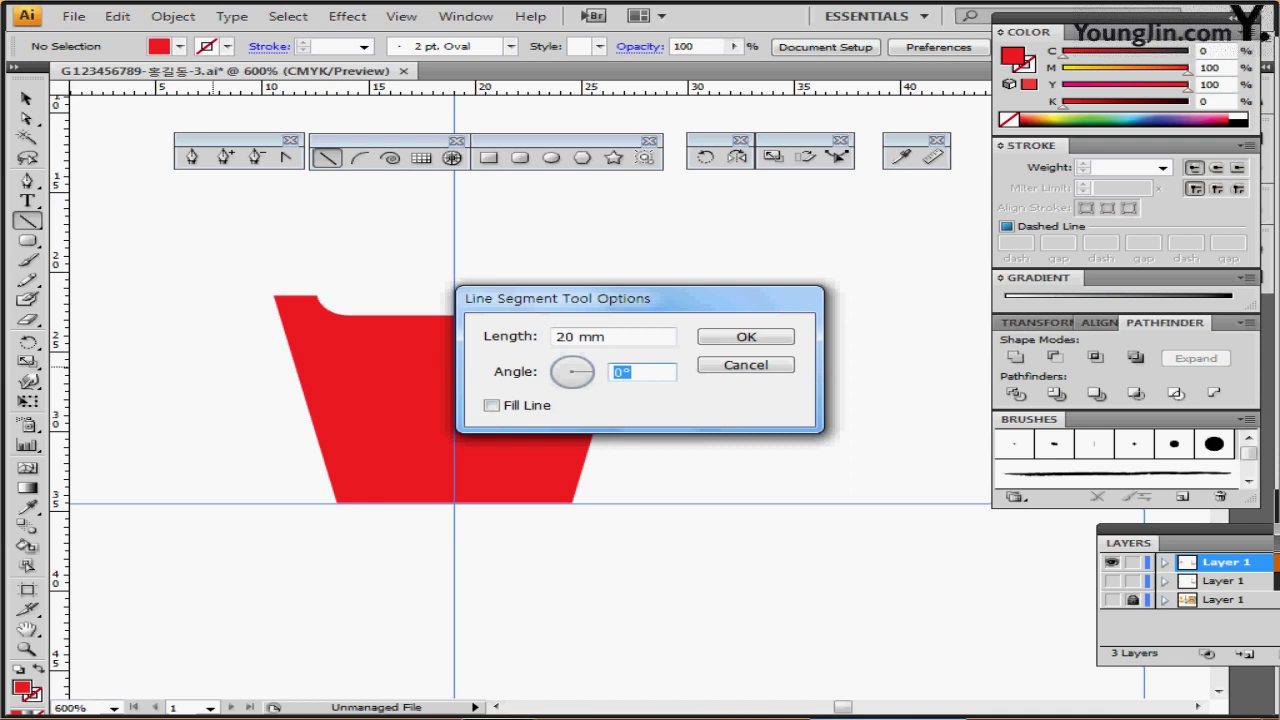
pyautogui.press('Return')
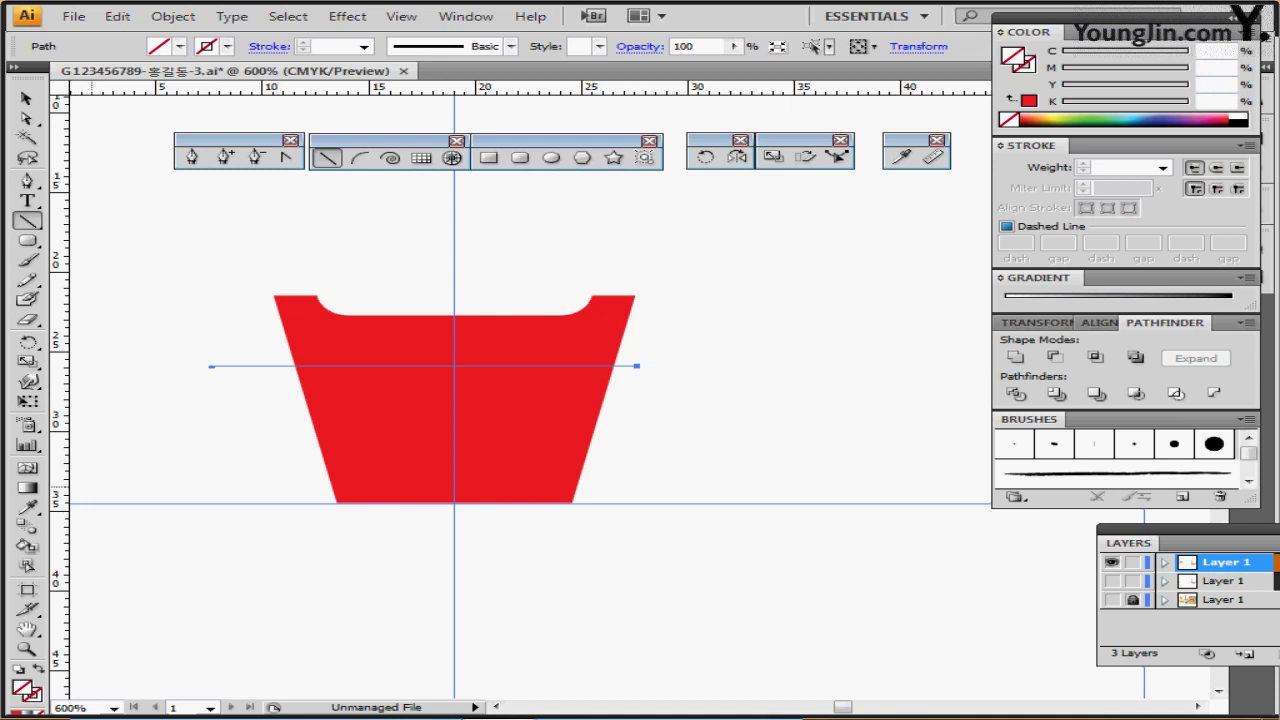
# Give the horizontal line a 5 pt yellow stroke with the colour C0 M20 Y100 K0
pyautogui.moveTo(217, 400); pyautogui.dragTo(392, 452)
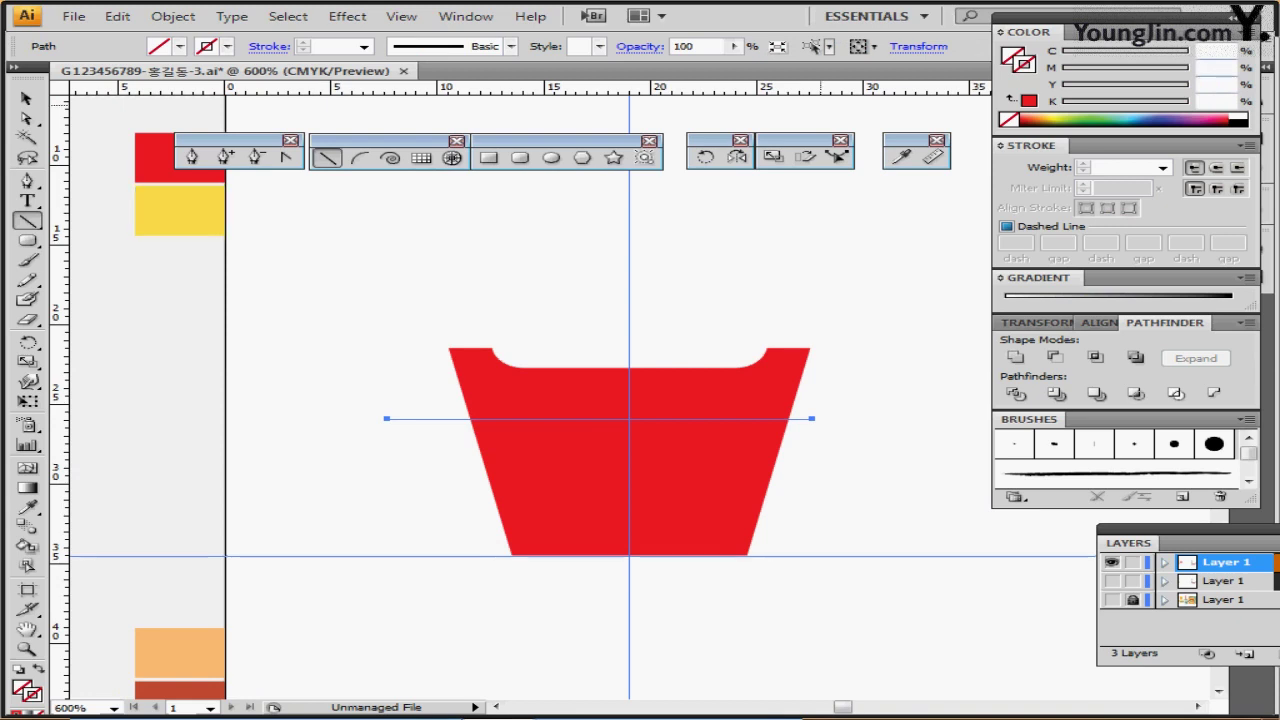
pyautogui.write('0')
pyautogui.press('Tab')
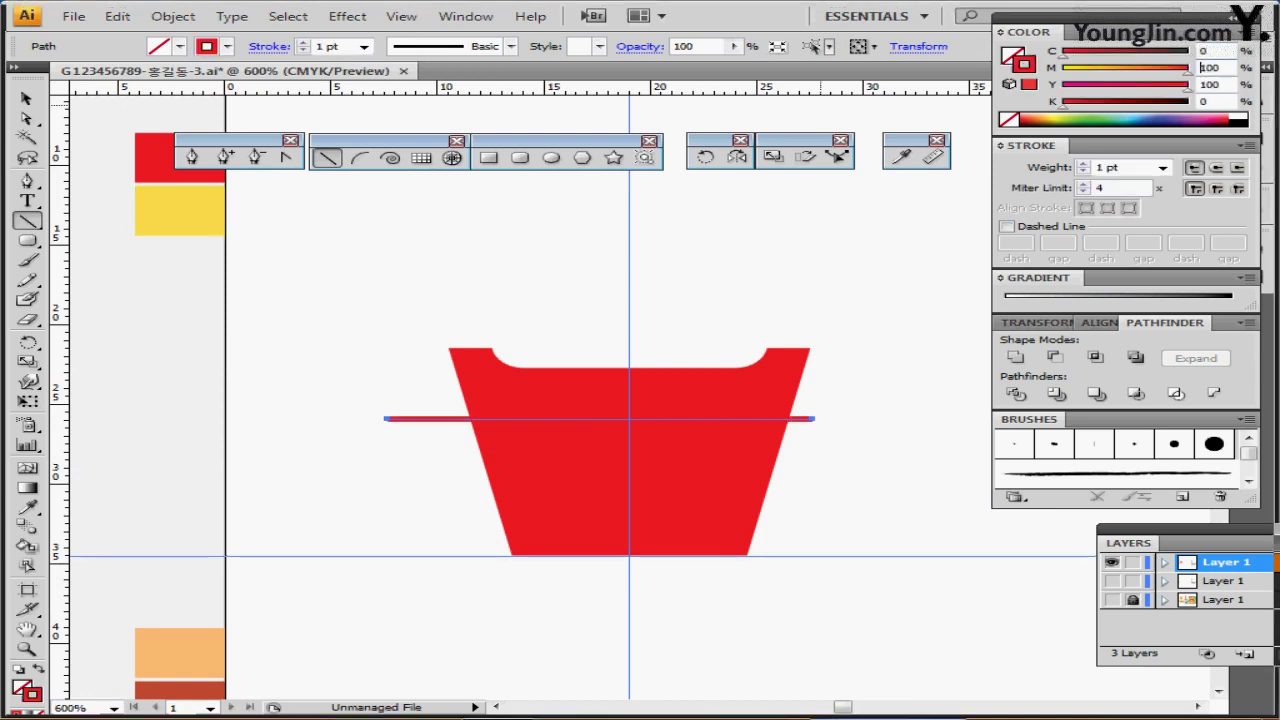
pyautogui.press('Delete')
pyautogui.press('Delete')
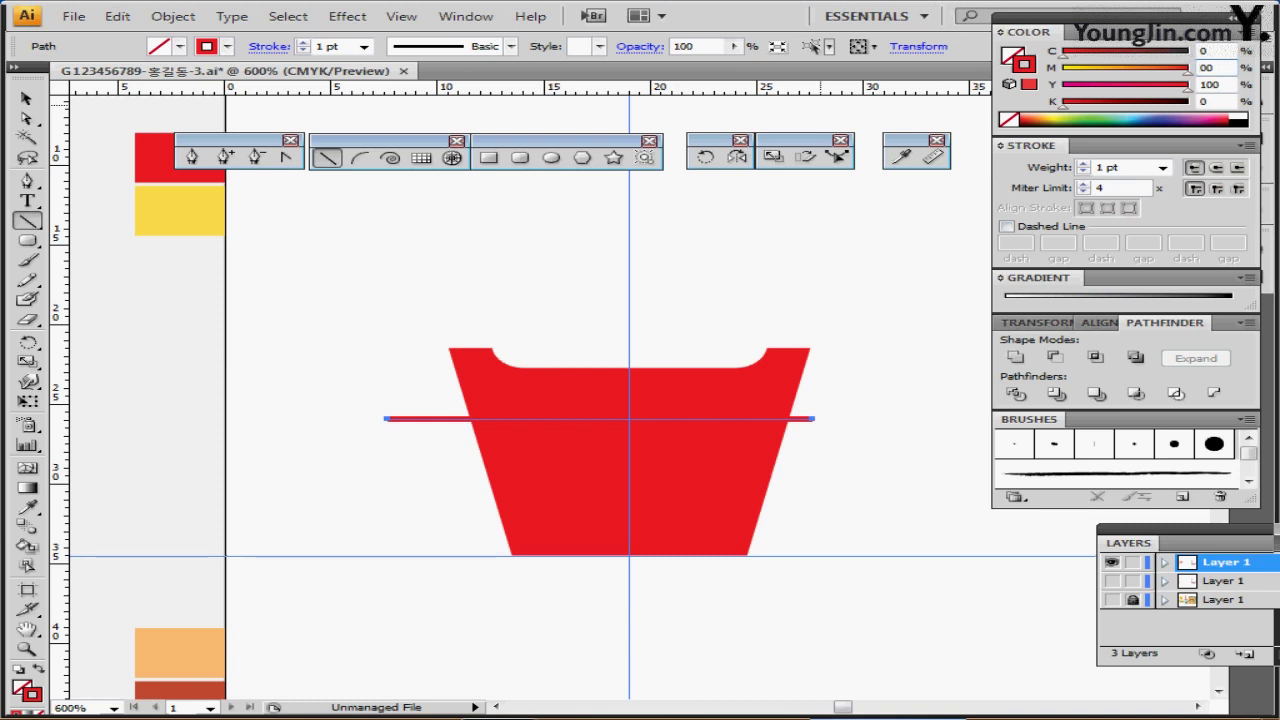
pyautogui.write('20')
pyautogui.press('Return')
pyautogui.press('Return')
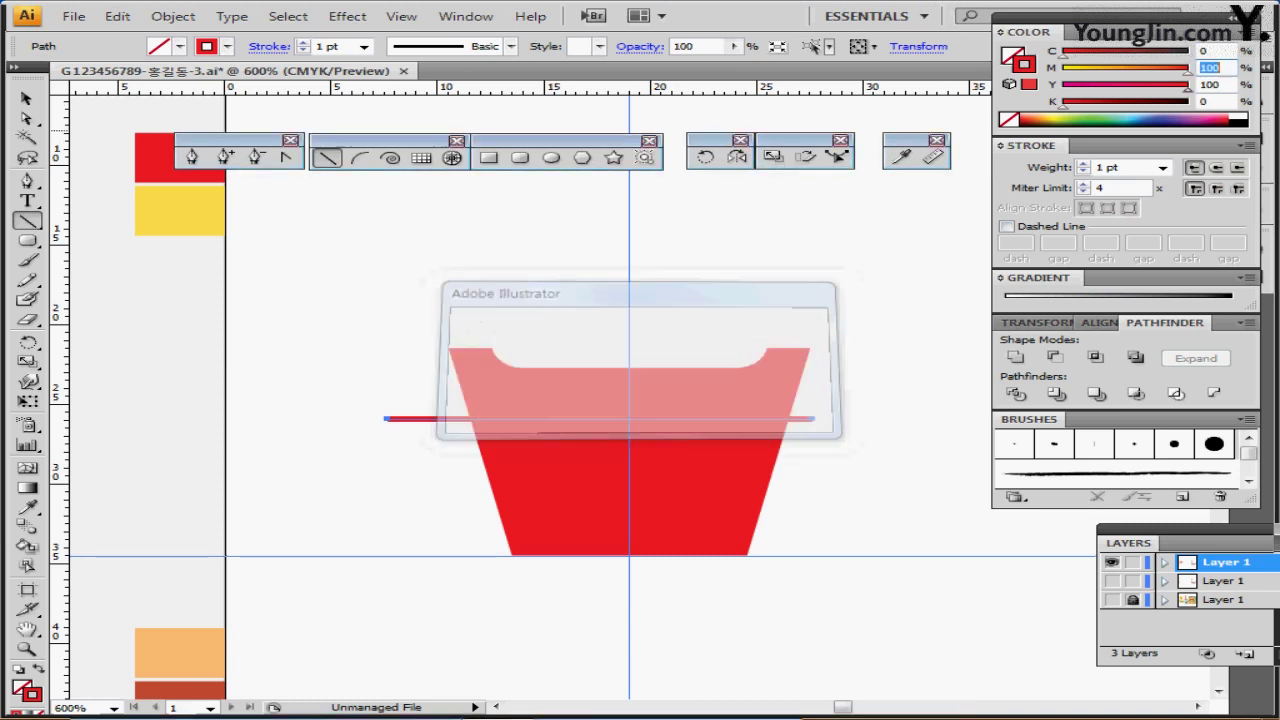
pyautogui.write('20')
pyautogui.press('Return')
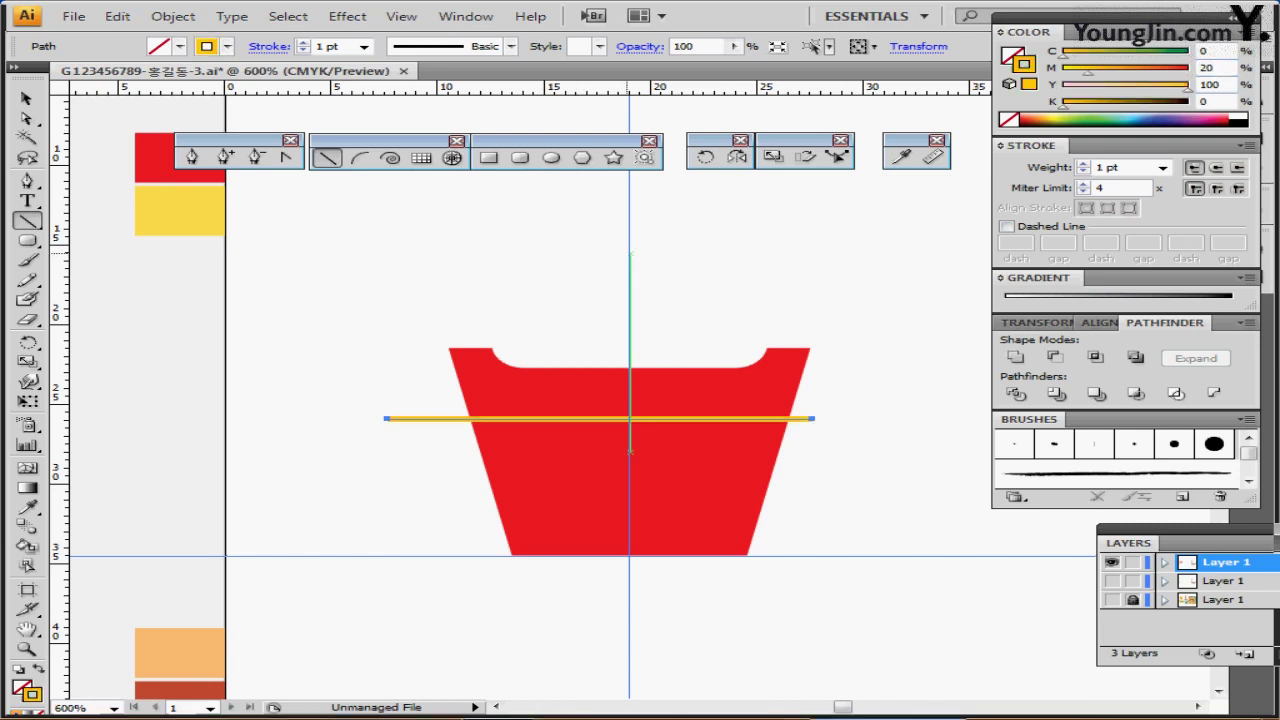
pyautogui.click(1162, 167)
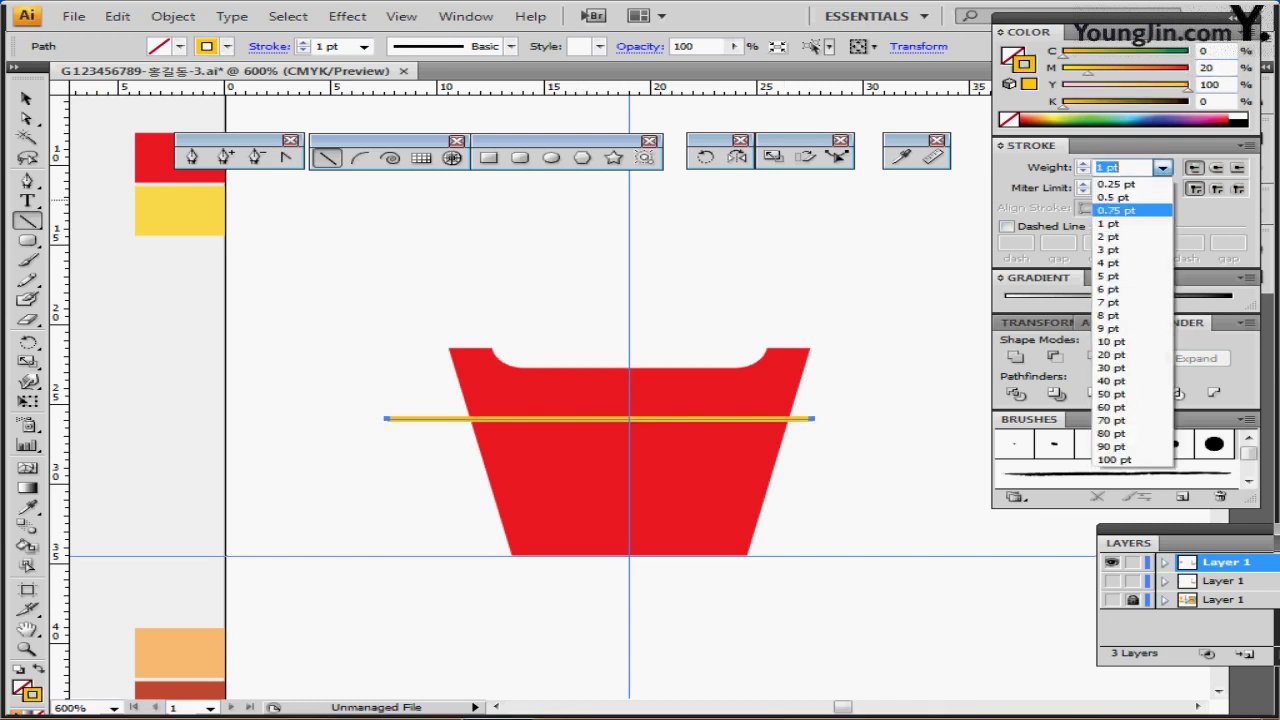
pyautogui.click(1108, 262)
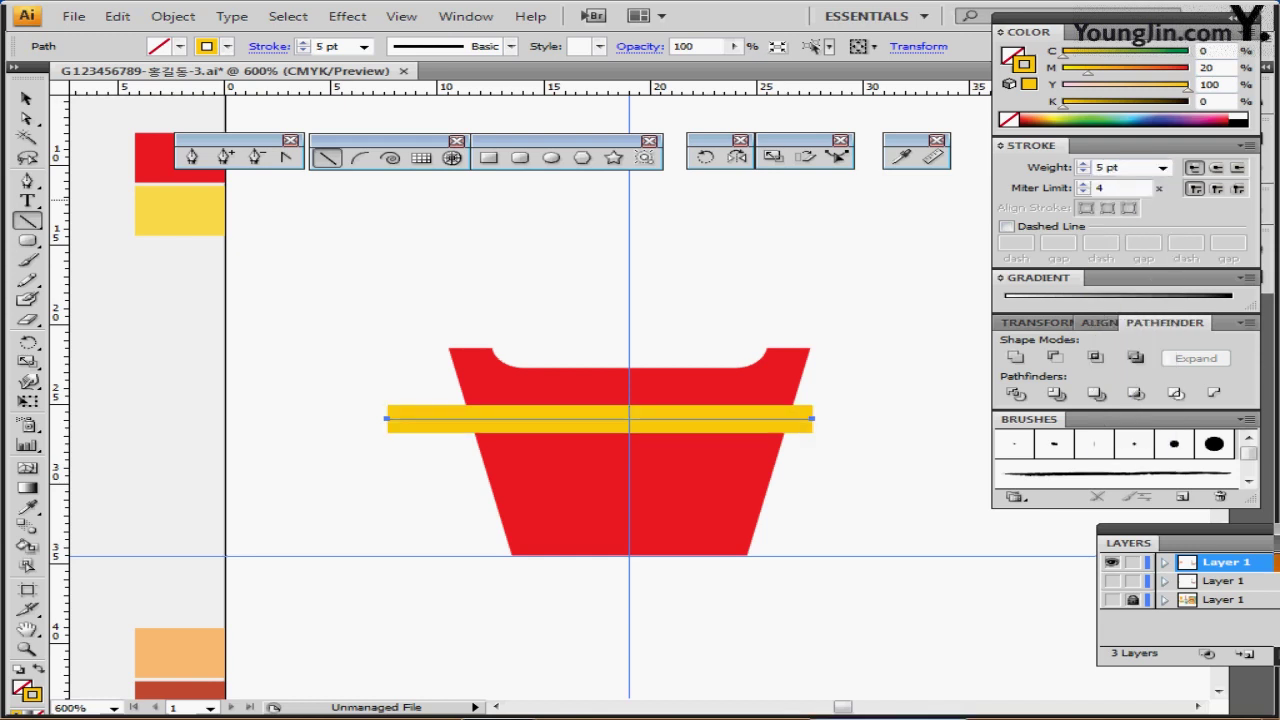
# Align the red box and yellow line by their horizontal centres and move both back onto the vertical guide
pyautogui.press('a')
pyautogui.press('v')
pyautogui.hotkey('ctrl', 'a')
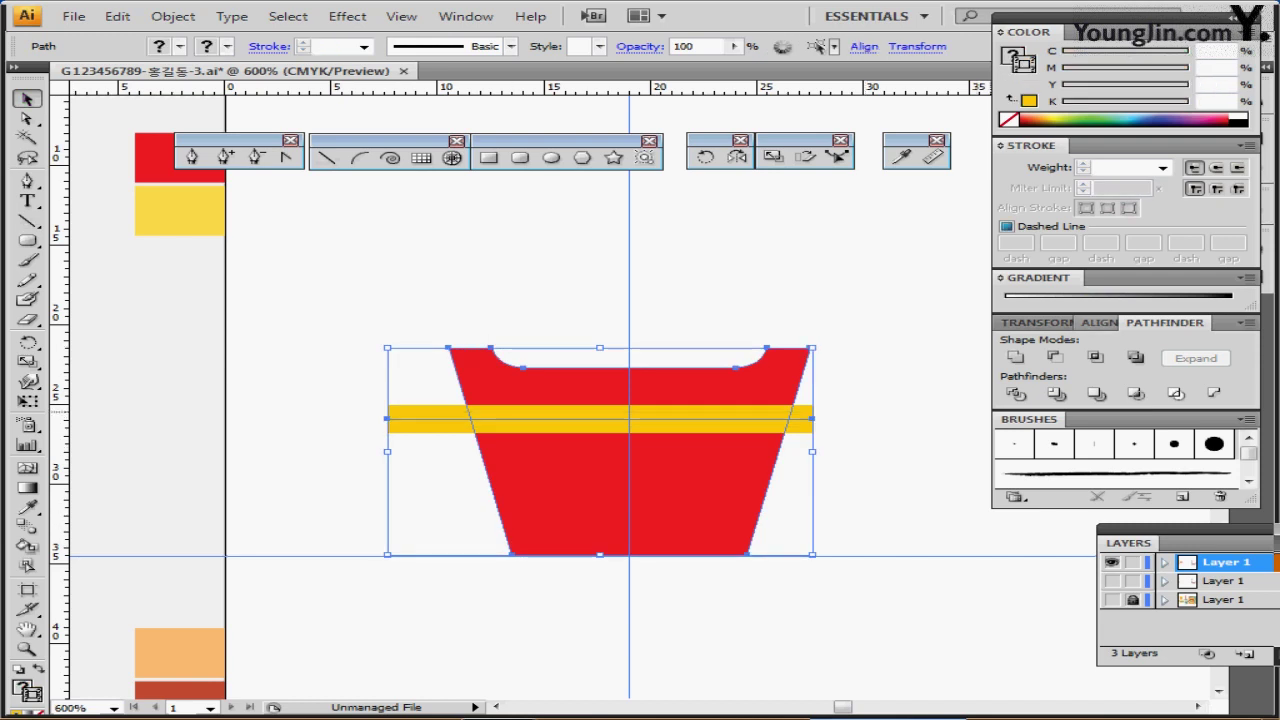
pyautogui.click(1098, 323)
pyautogui.click(1059, 355)
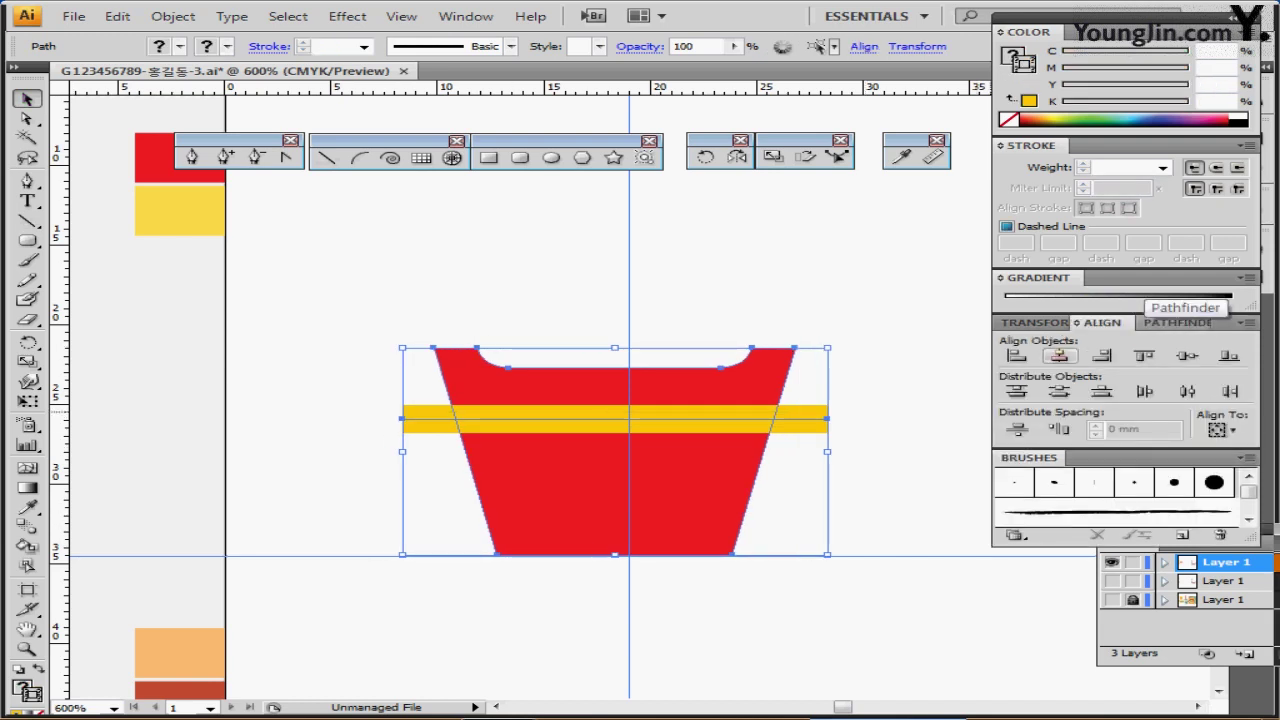
pyautogui.moveTo(604, 451); pyautogui.dragTo(618, 451)
pyautogui.moveTo(745, 392); pyautogui.dragTo(746, 392)
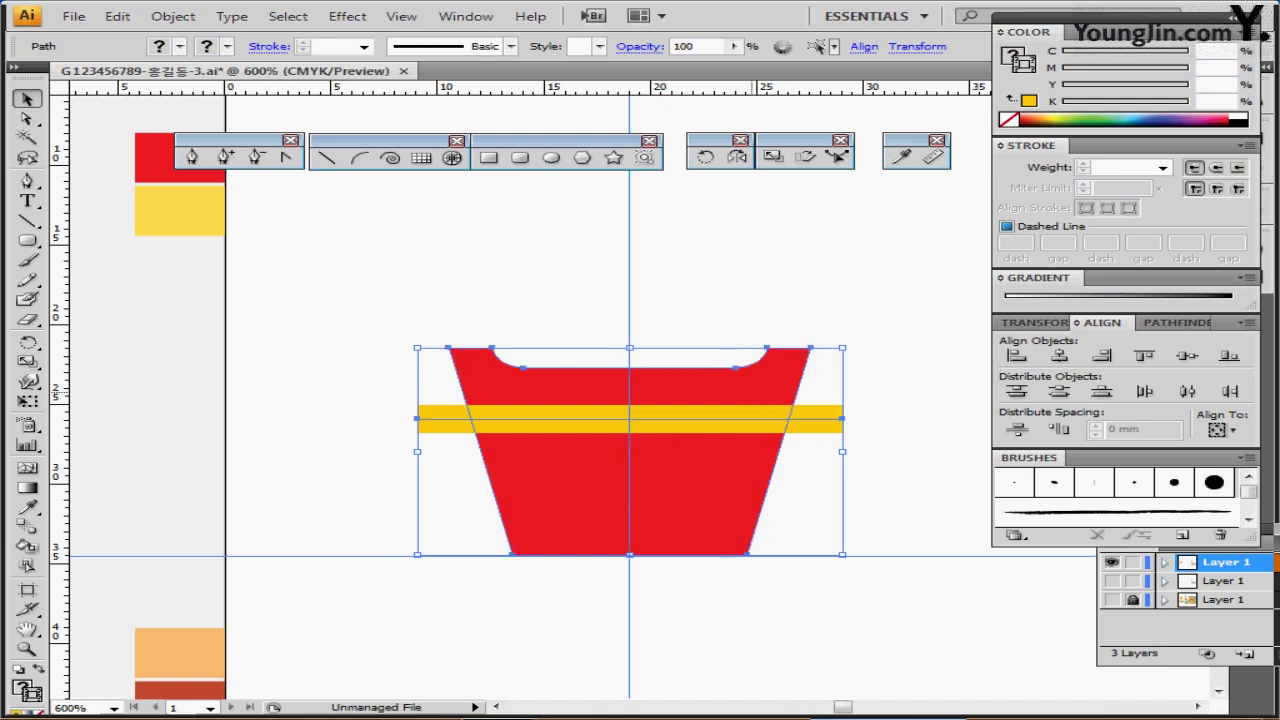
# Apply a Zig Zag effect to the yellow line with an absolute size of 0.7 mm, 9 ridges per segment and corner points
pyautogui.click(868, 306)
pyautogui.moveTo(867, 381); pyautogui.dragTo(867, 440)
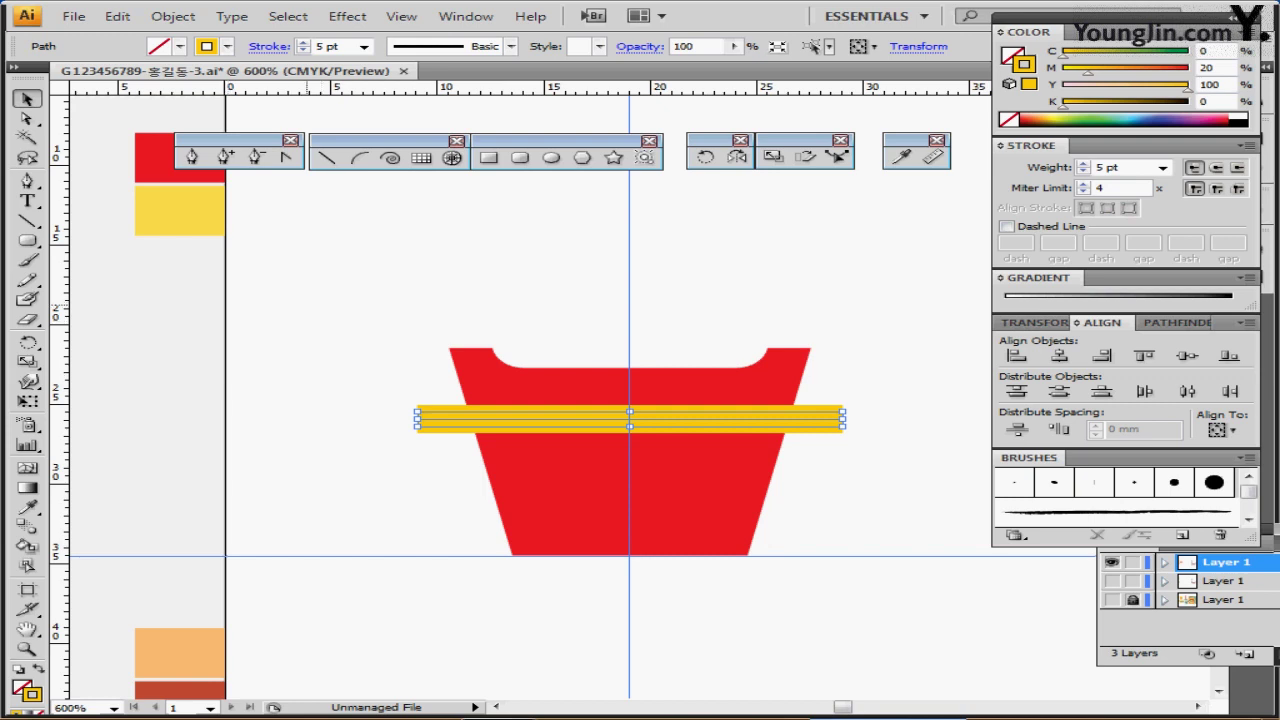
pyautogui.click(347, 16)
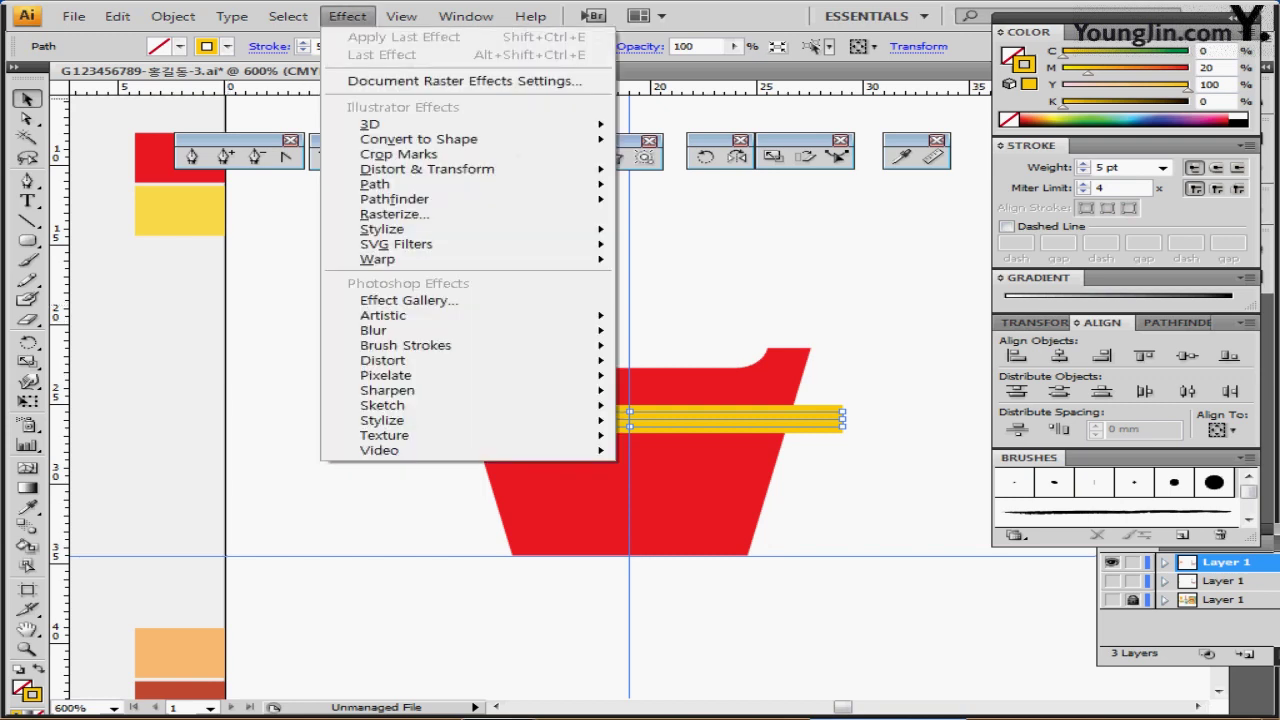
pyautogui.moveTo(430, 169)
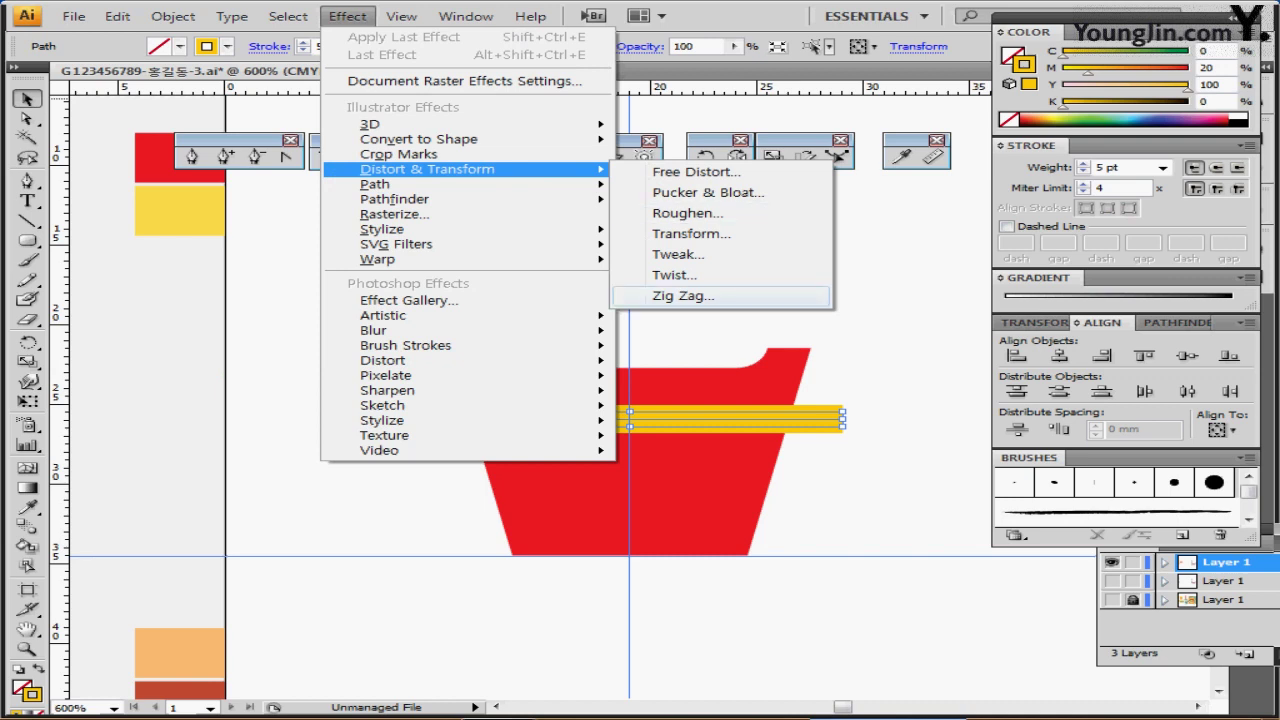
pyautogui.click(683, 296)
pyautogui.moveTo(620, 252); pyautogui.dragTo(286, 207)
pyautogui.write('0.')
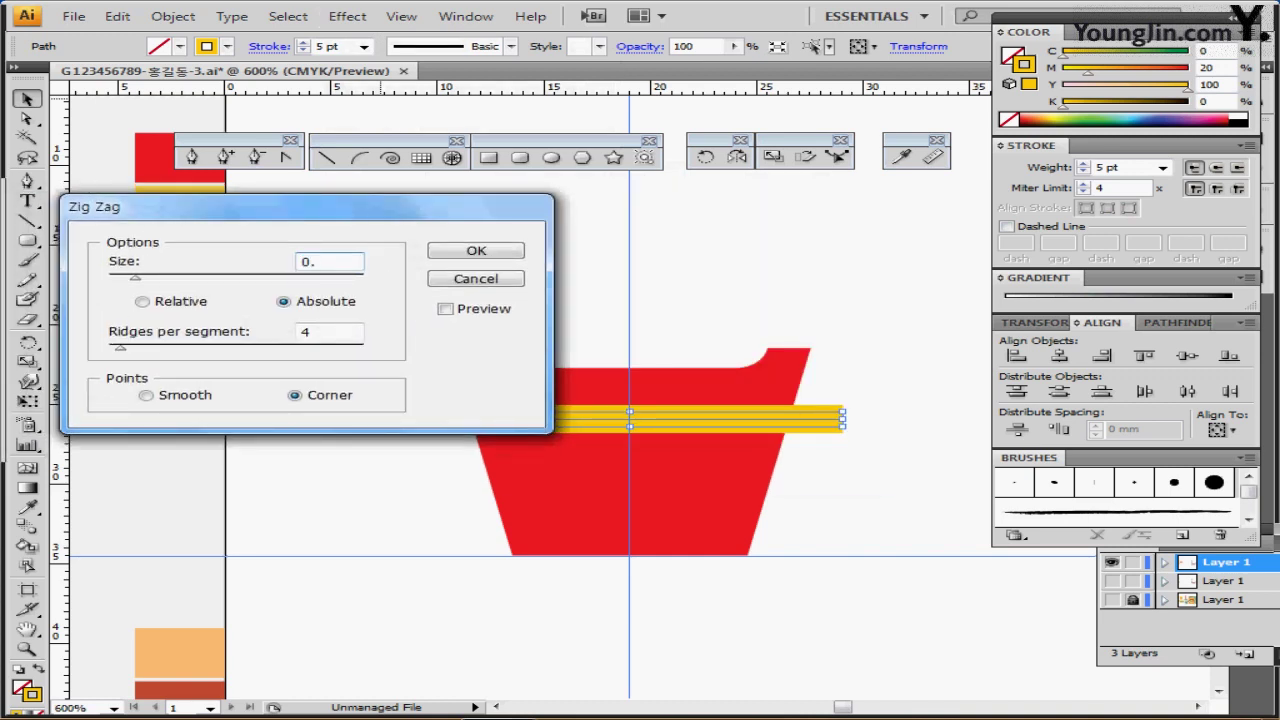
pyautogui.write('7')
pyautogui.press('Tab')
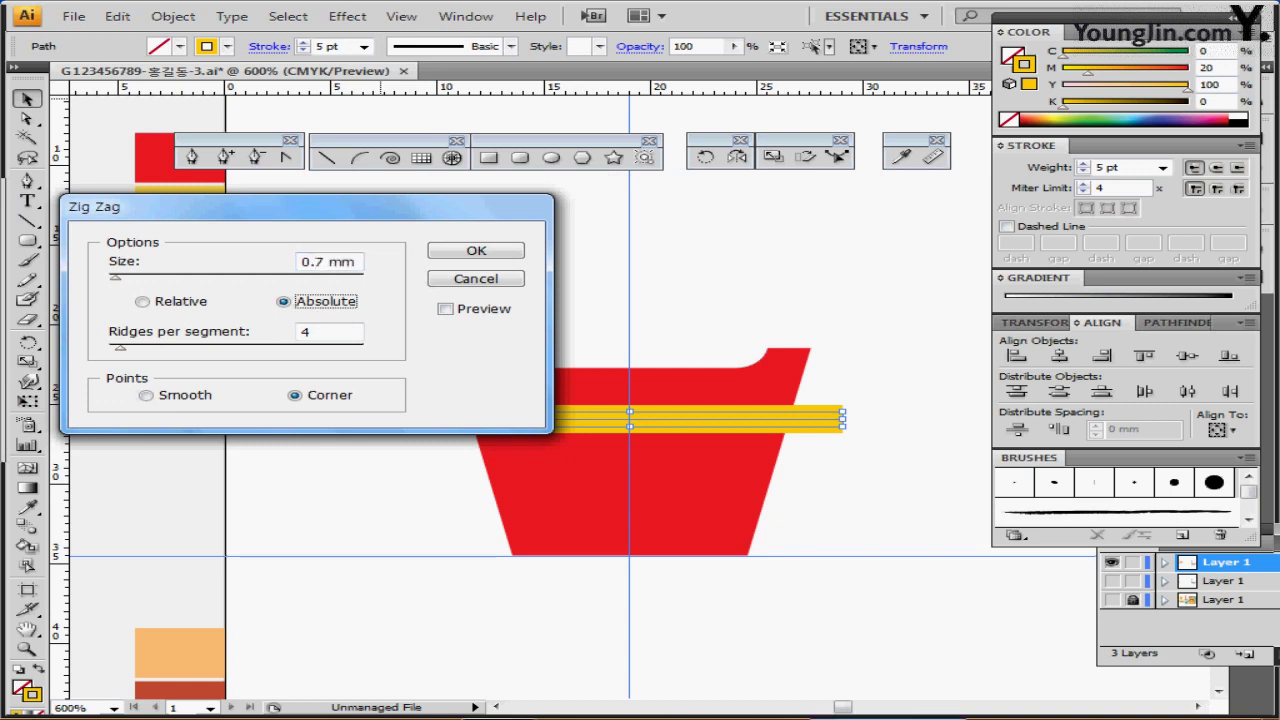
pyautogui.press('Tab')
pyautogui.write('9')
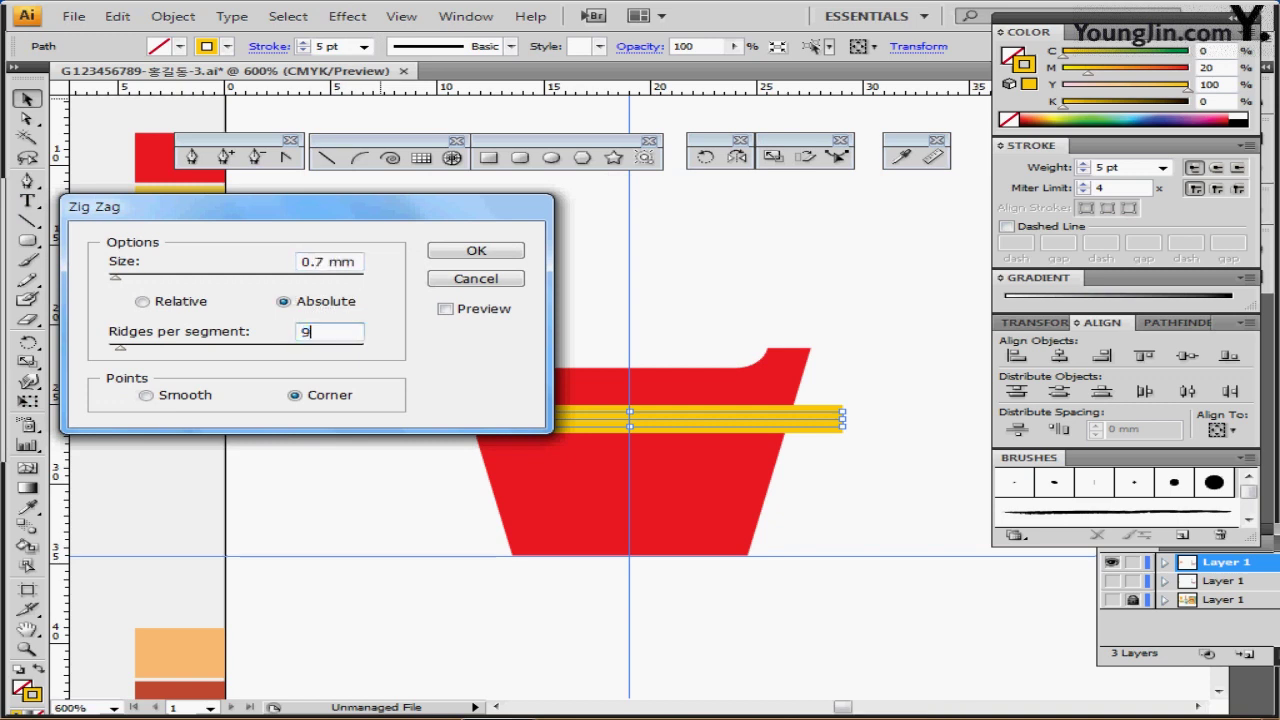
pyautogui.press('Tab')
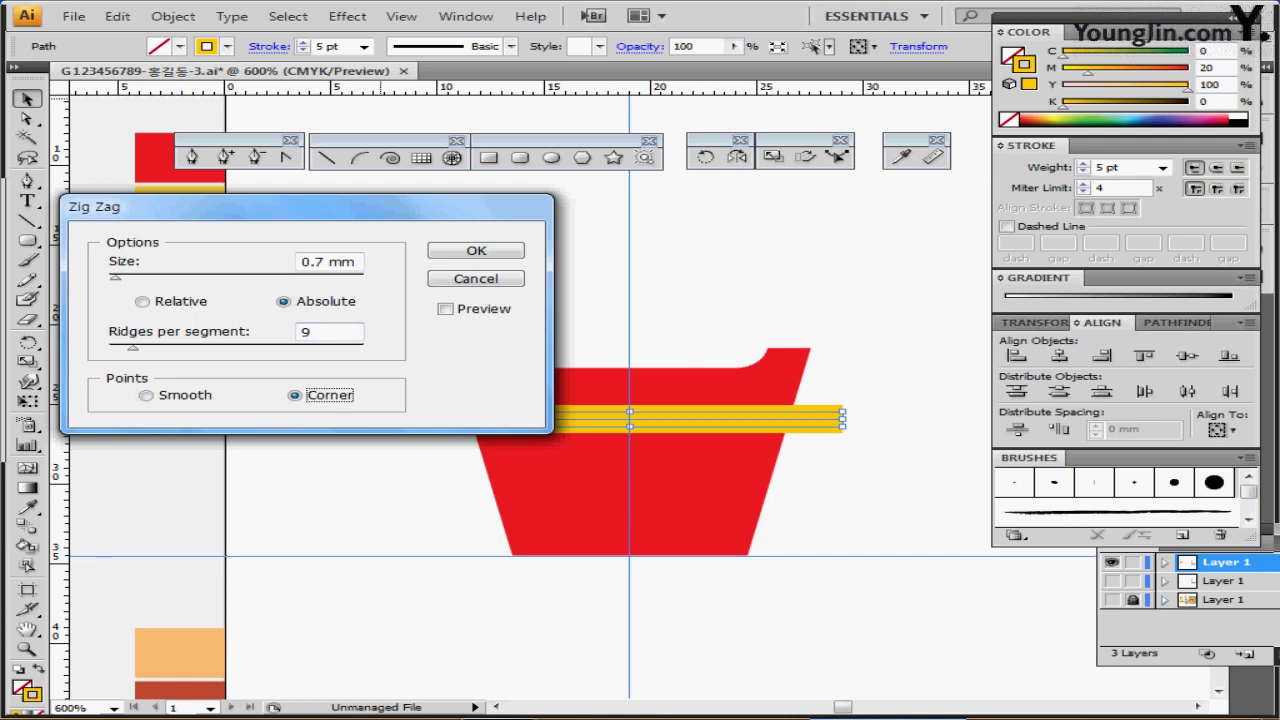
pyautogui.press('Return')
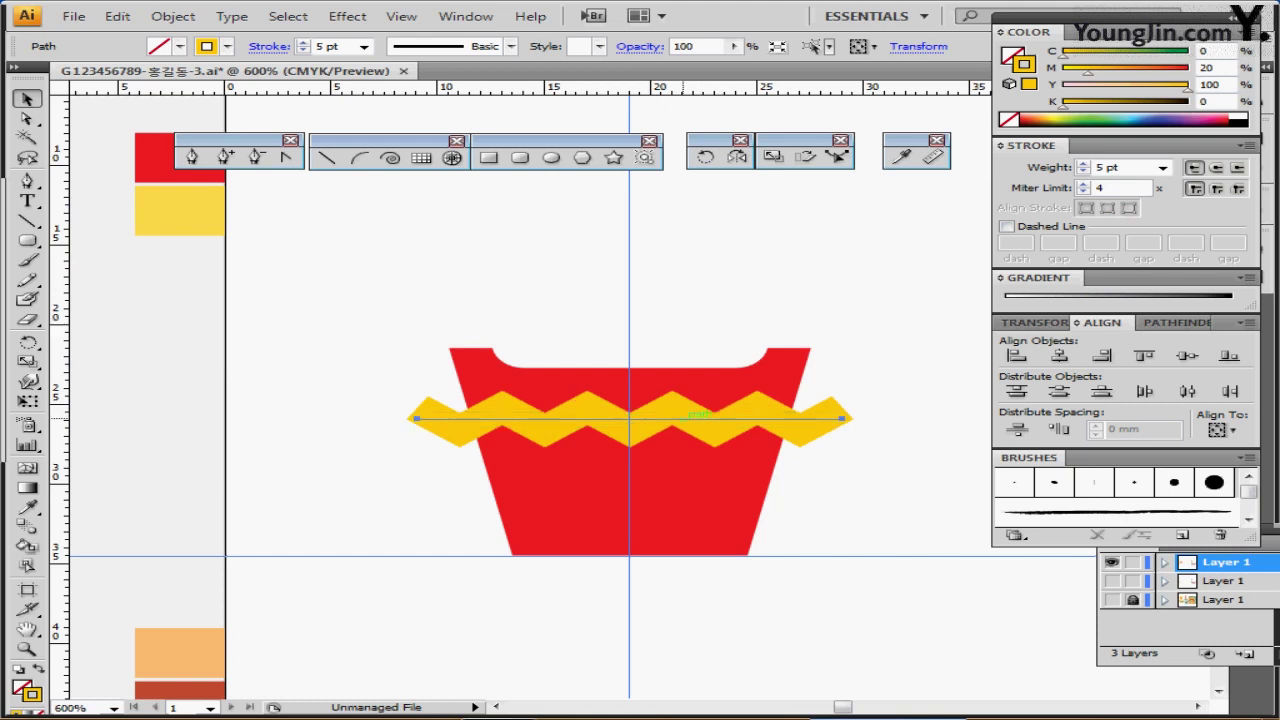
# Duplicate the yellow zigzag straight below the original and set the copy's stroke weight to 2 pt
pyautogui.press('ctrl')
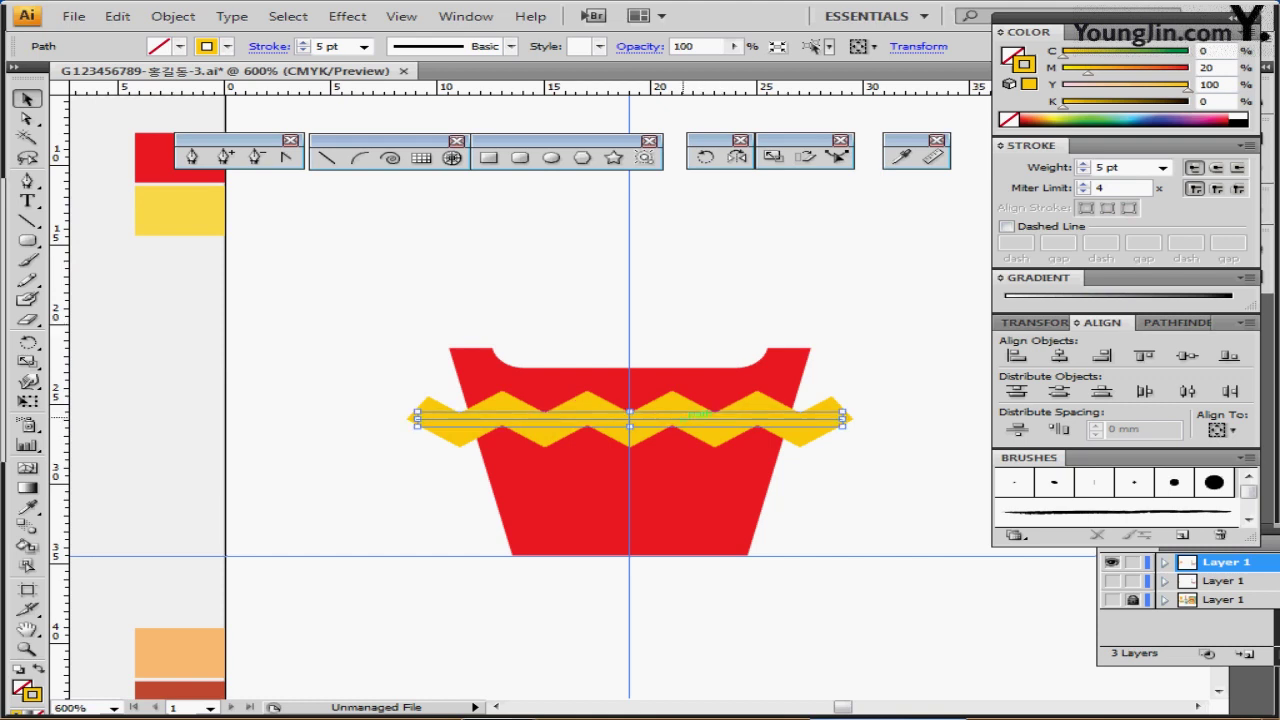
pyautogui.moveTo(629, 427); pyautogui.dragTo(630, 459)
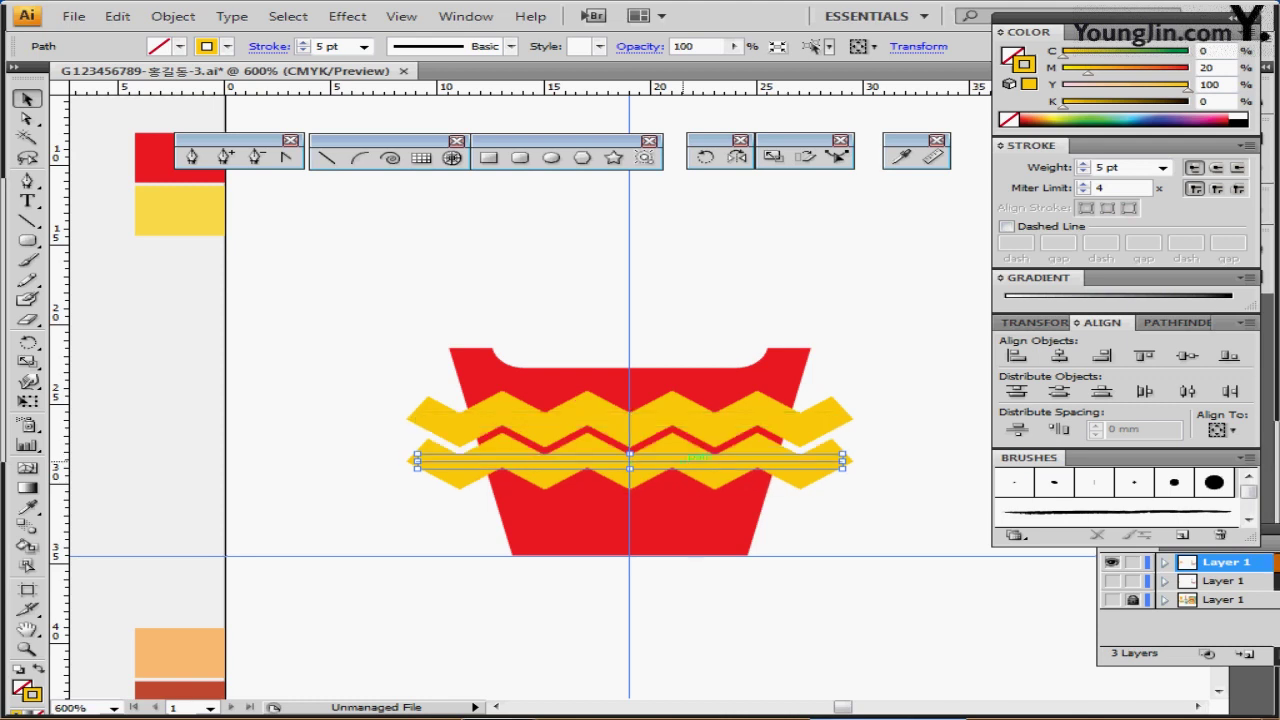
pyautogui.click(1083, 172)
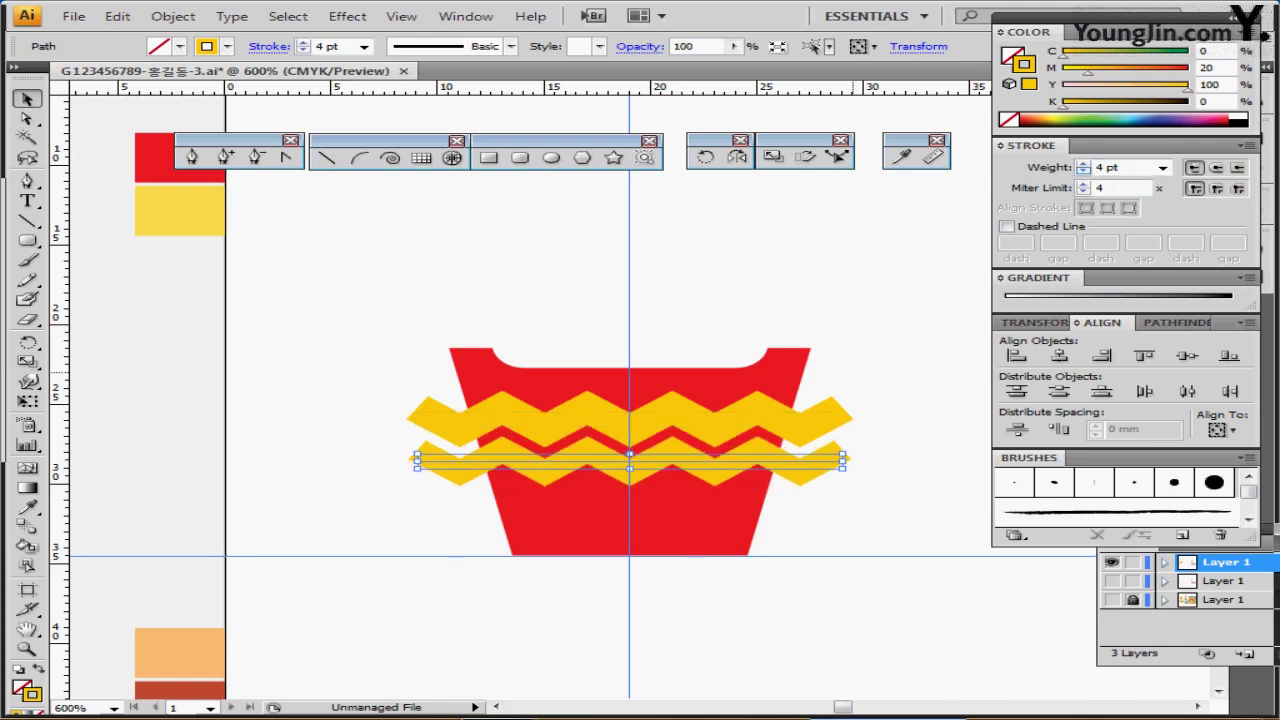
pyautogui.click(1083, 172)
pyautogui.click(1083, 172)
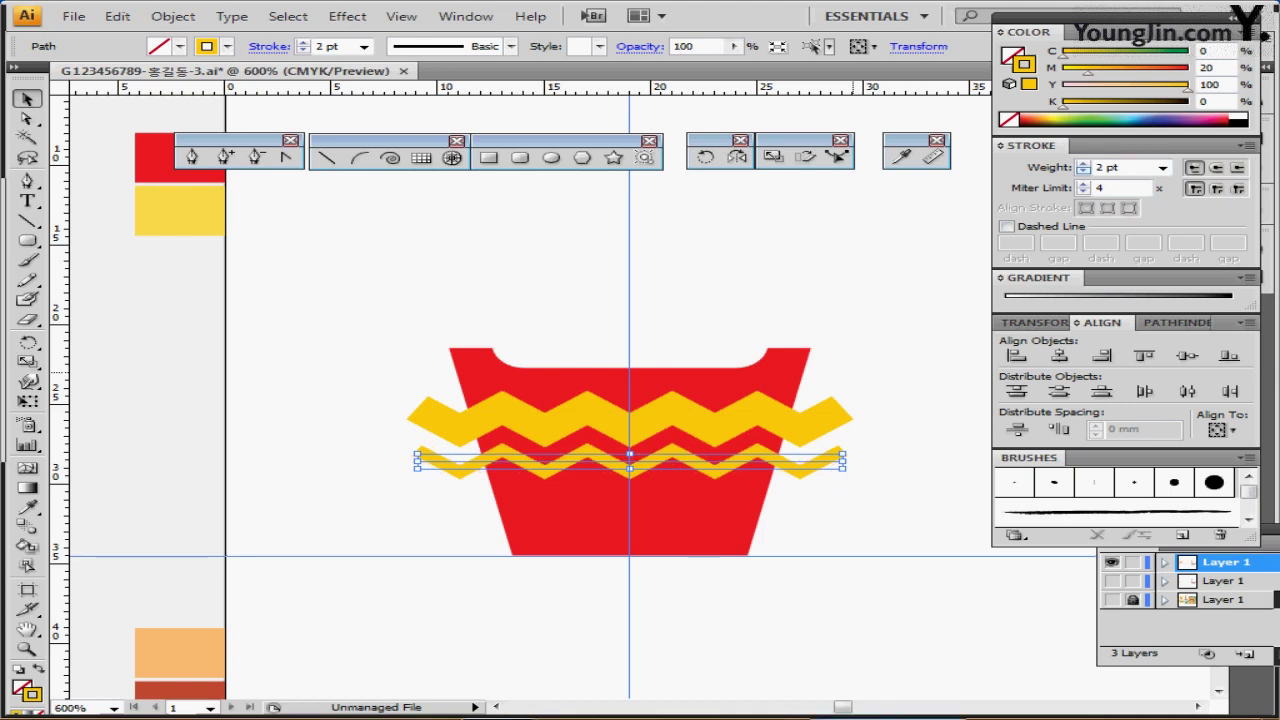
# Nudge the thin zigzag up so it sits closer beneath the thick one
pyautogui.press('Up')
pyautogui.press('Up')
pyautogui.press('Up')
pyautogui.press('Up')
pyautogui.press('Up')
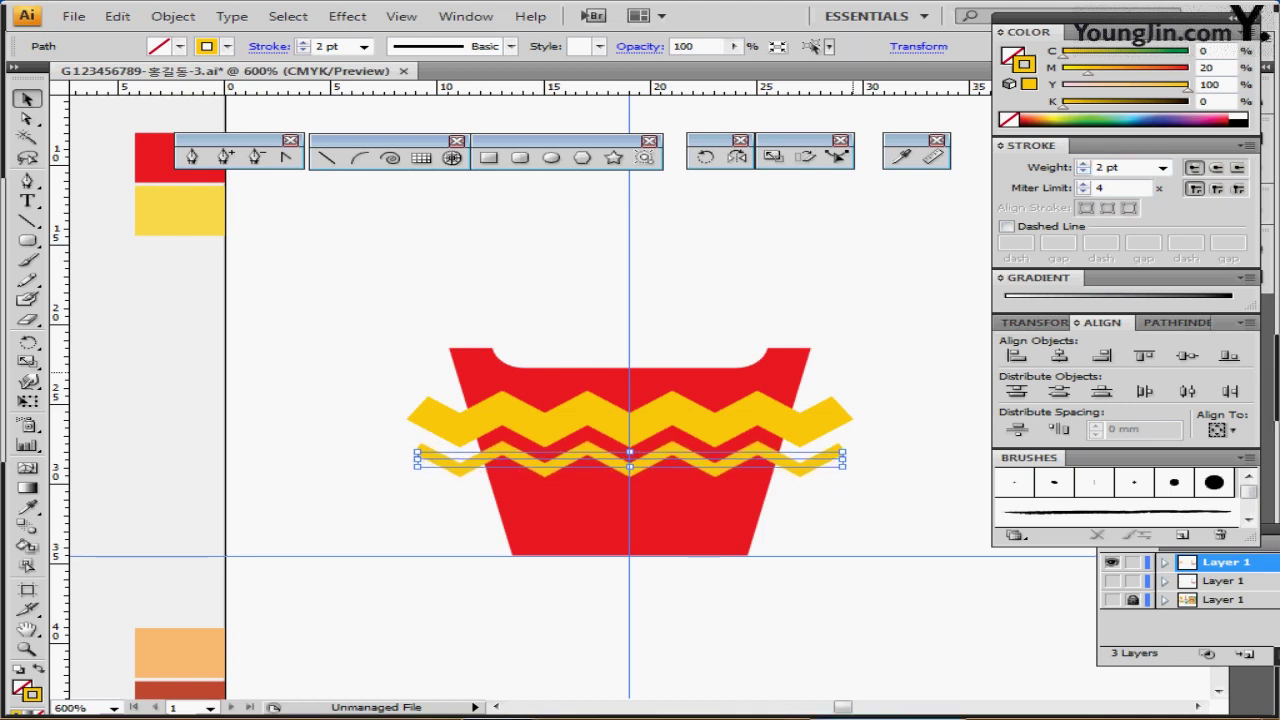
pyautogui.press('Down')
pyautogui.press('Down')
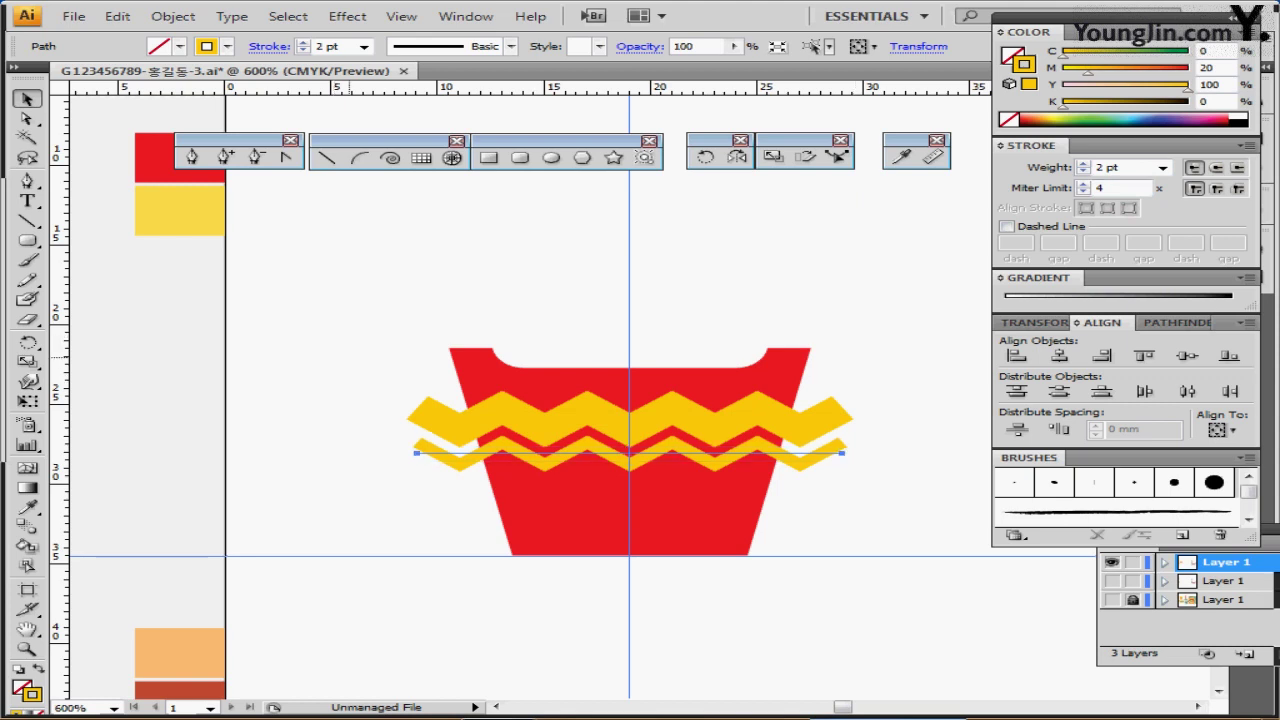
# Select both yellow zigzag lines and convert their strokes to outlined shapes
pyautogui.moveTo(383, 371); pyautogui.dragTo(436, 476)
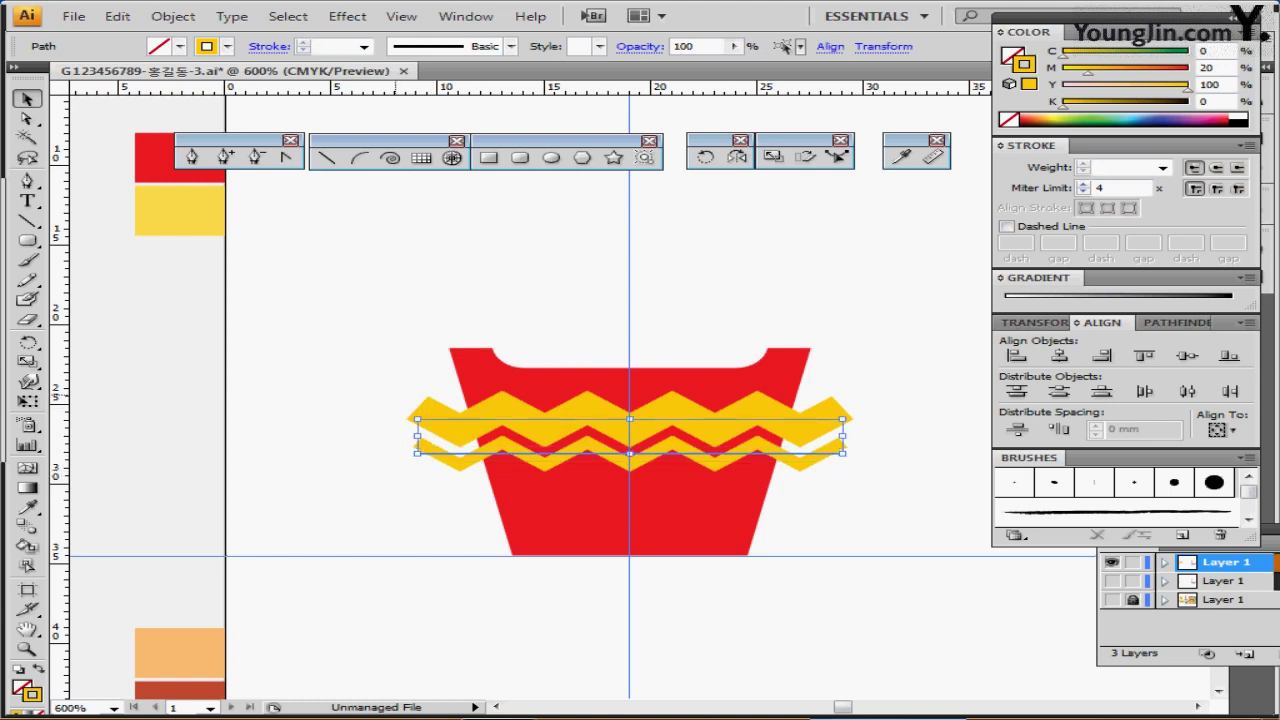
pyautogui.click(395, 394)
pyautogui.moveTo(395, 394); pyautogui.dragTo(458, 473)
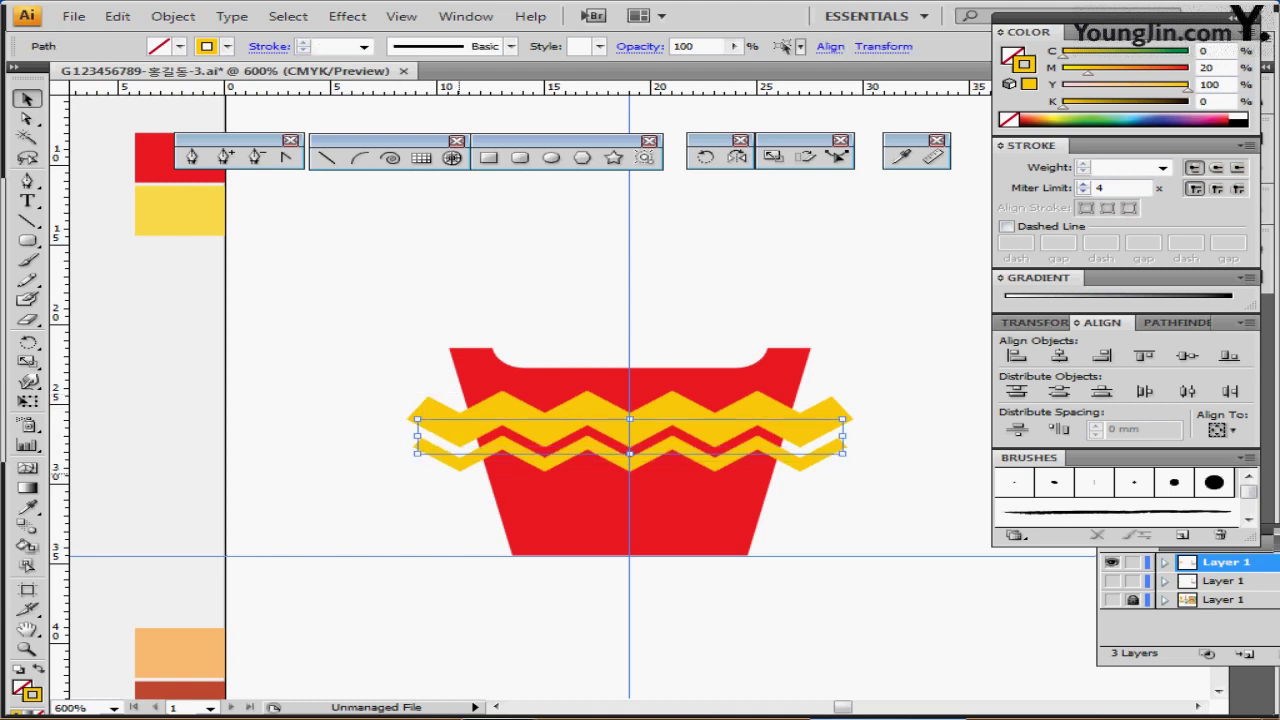
pyautogui.moveTo(395, 394); pyautogui.dragTo(442, 473)
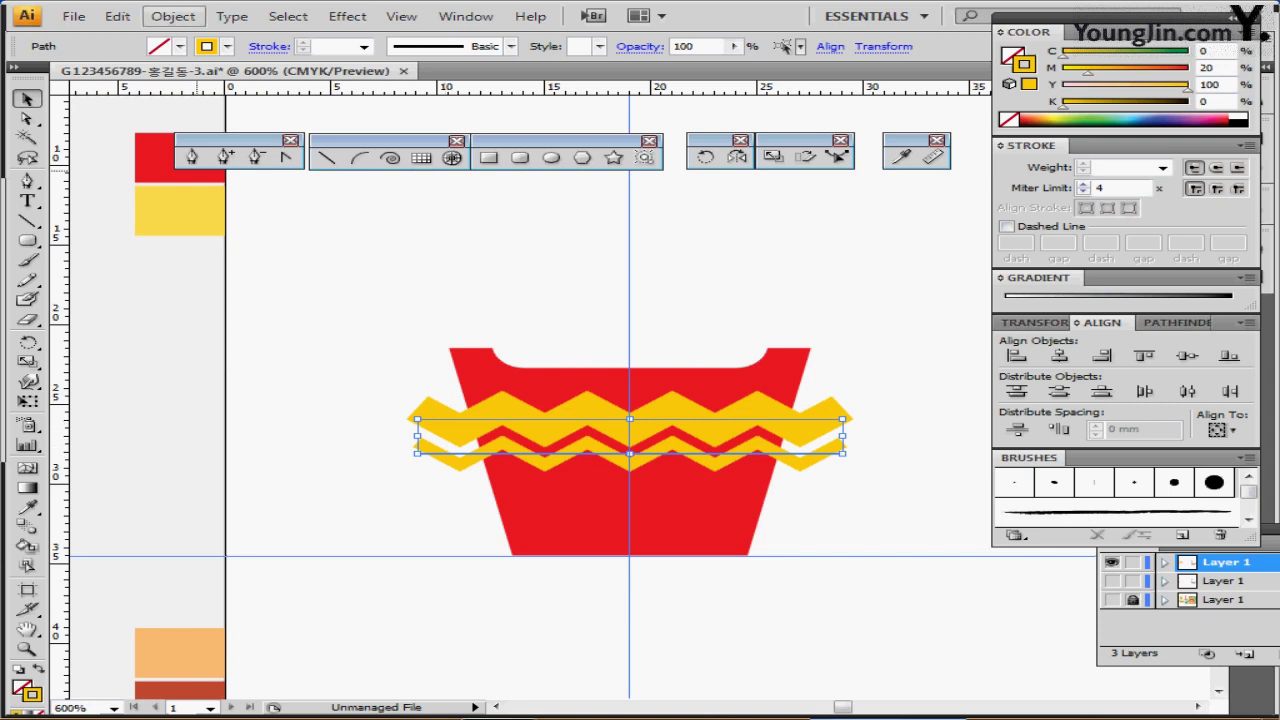
pyautogui.click(173, 16)
pyautogui.moveTo(250, 378)
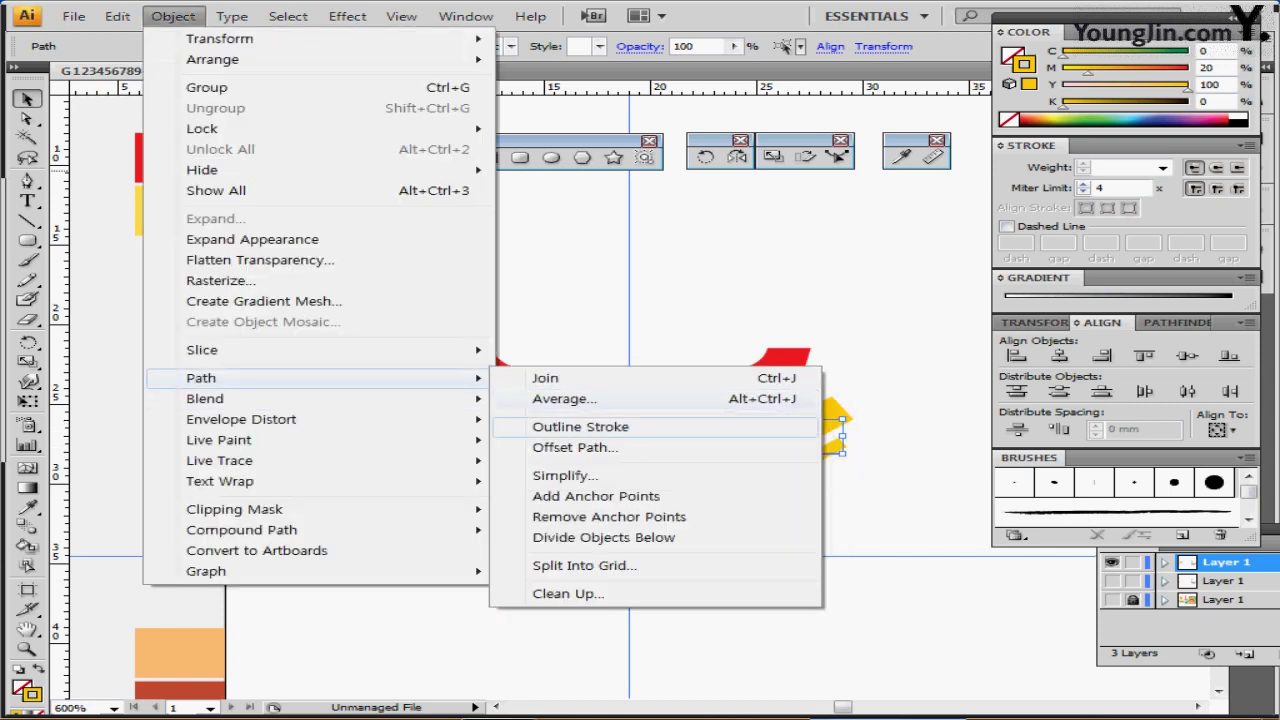
pyautogui.click(580, 426)
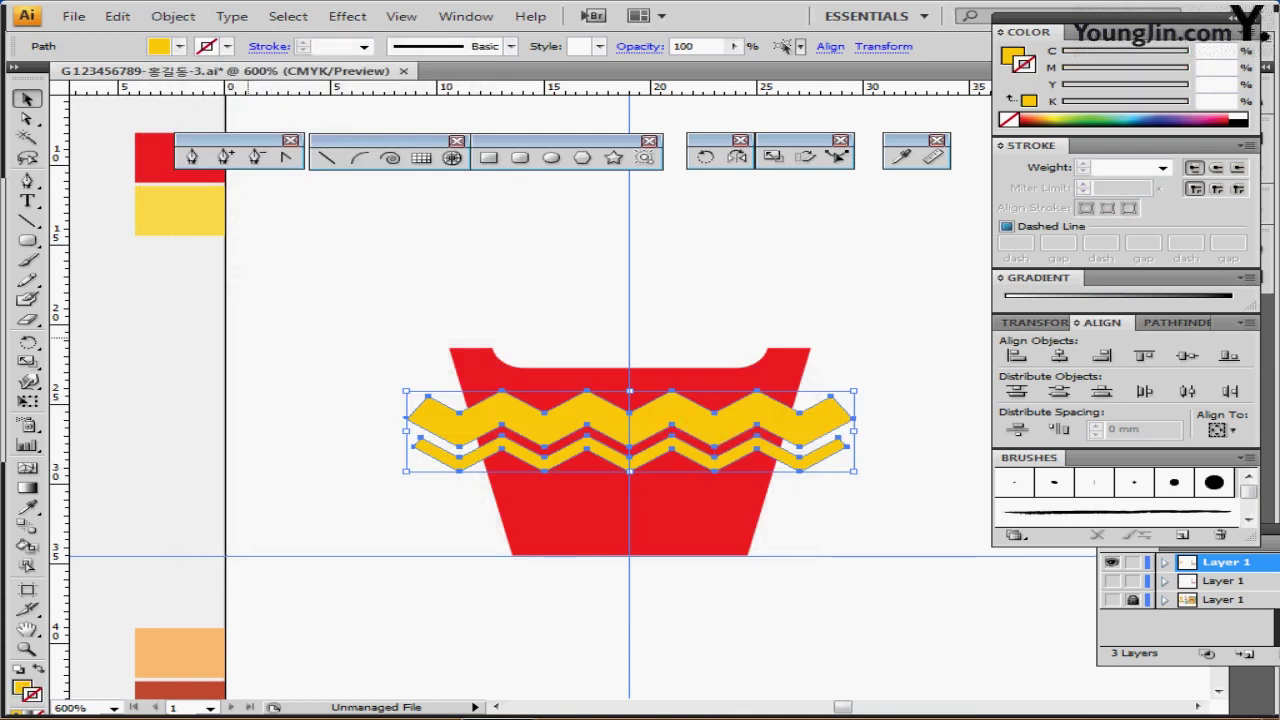
# Divide the red box and both zigzag shapes along their overlapping edges with the Pathfinder
pyautogui.click(248, 339)
pyautogui.moveTo(500, 296); pyautogui.dragTo(690, 520)
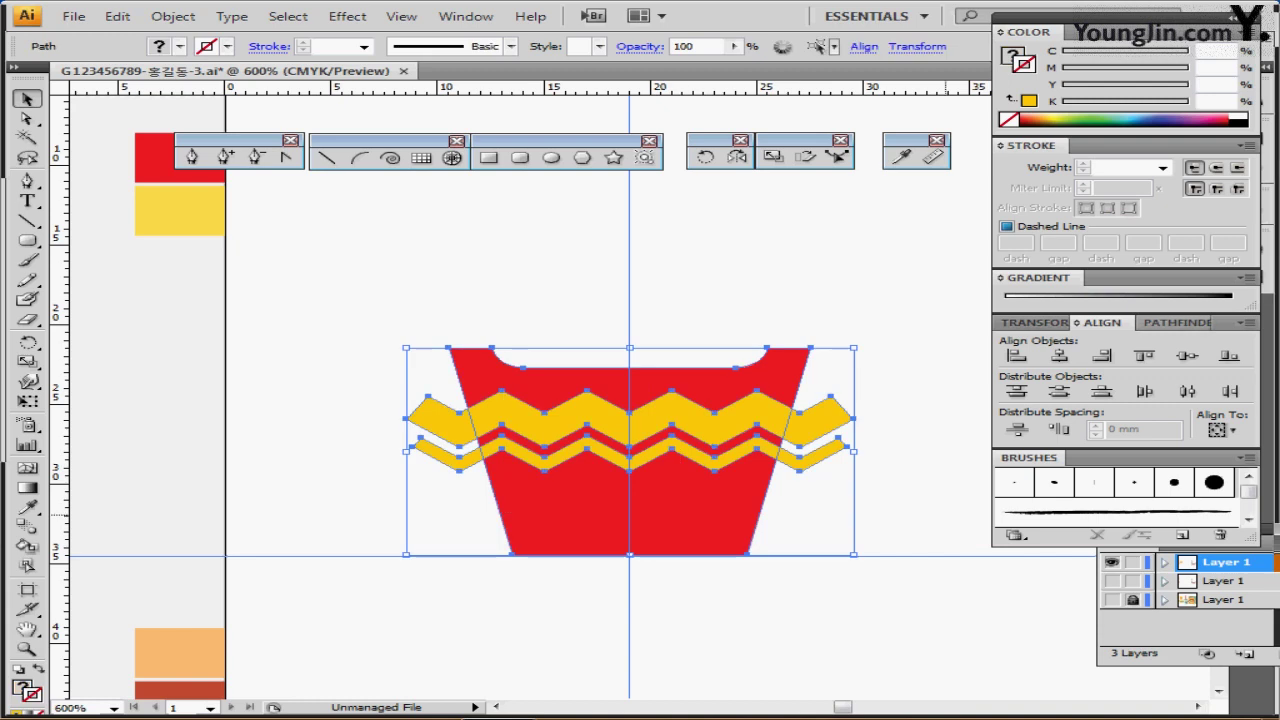
pyautogui.click(1176, 323)
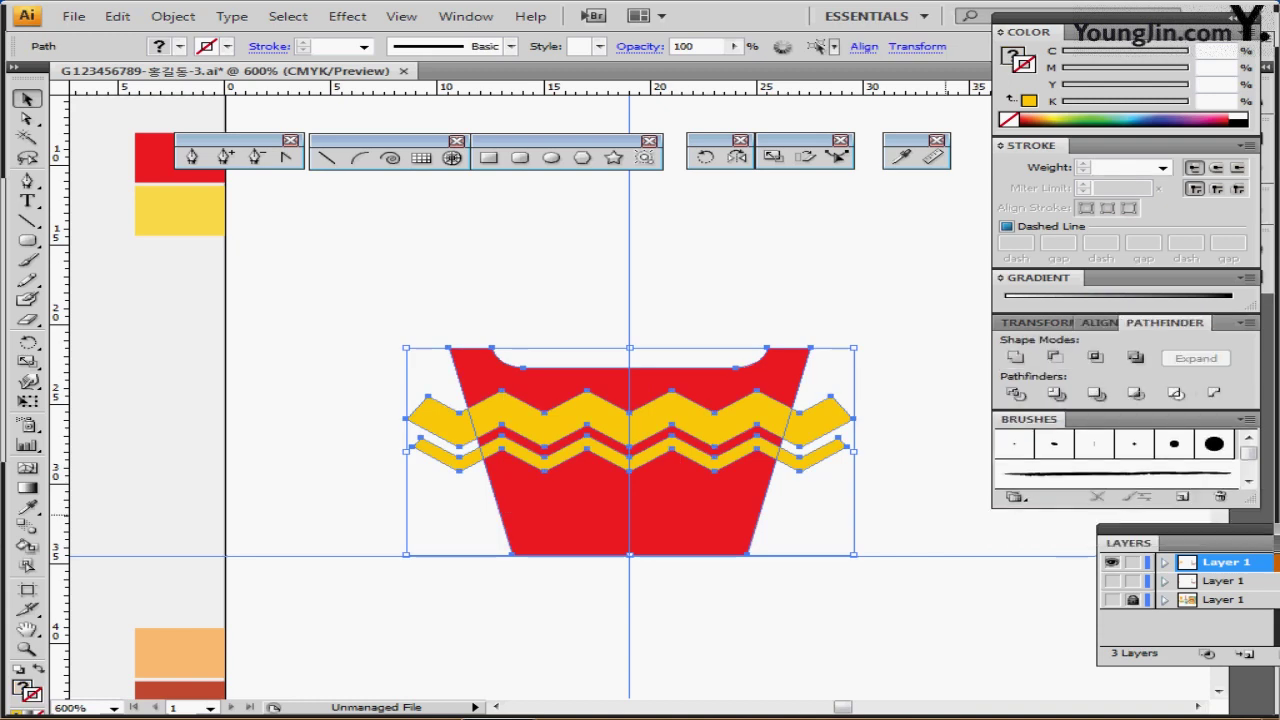
pyautogui.click(1016, 394)
# Isolate the divided group and delete the yellow zigzag pieces that stick out on both sides of the red box
pyautogui.doubleClick(701, 384)
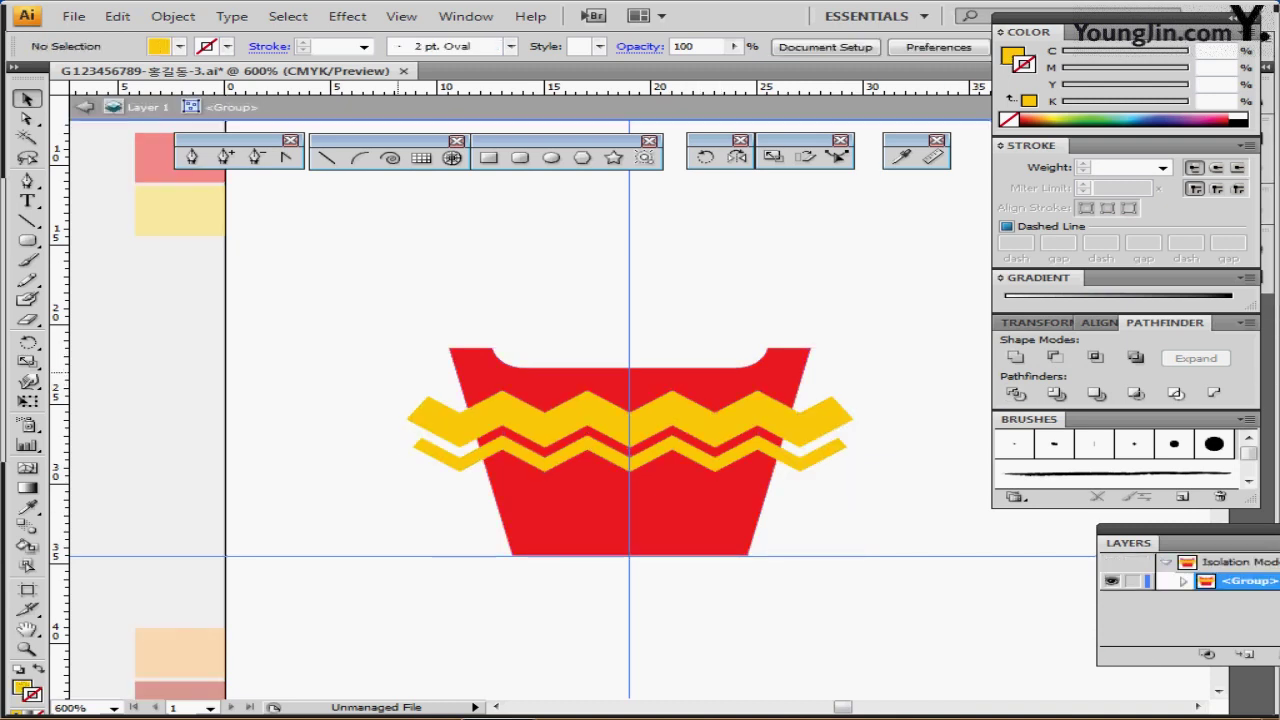
pyautogui.moveTo(396, 372); pyautogui.dragTo(487, 474)
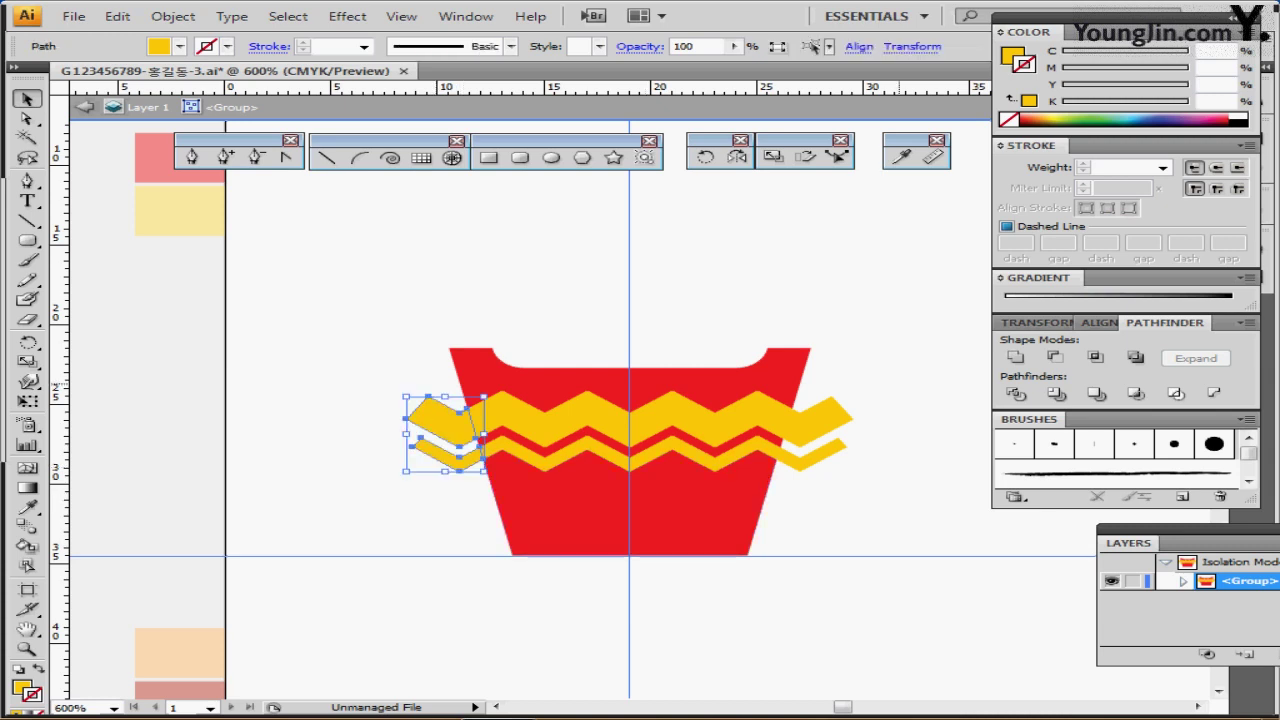
pyautogui.moveTo(890, 390); pyautogui.dragTo(832, 478)
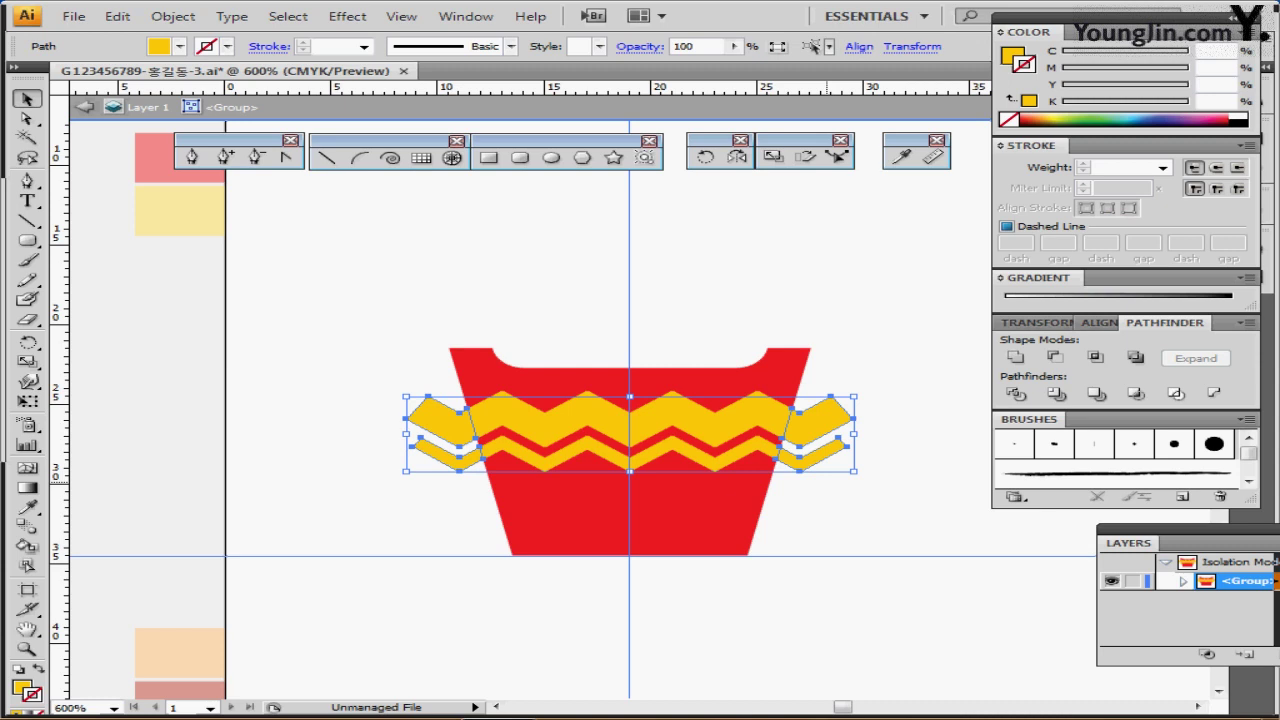
pyautogui.press('Delete')
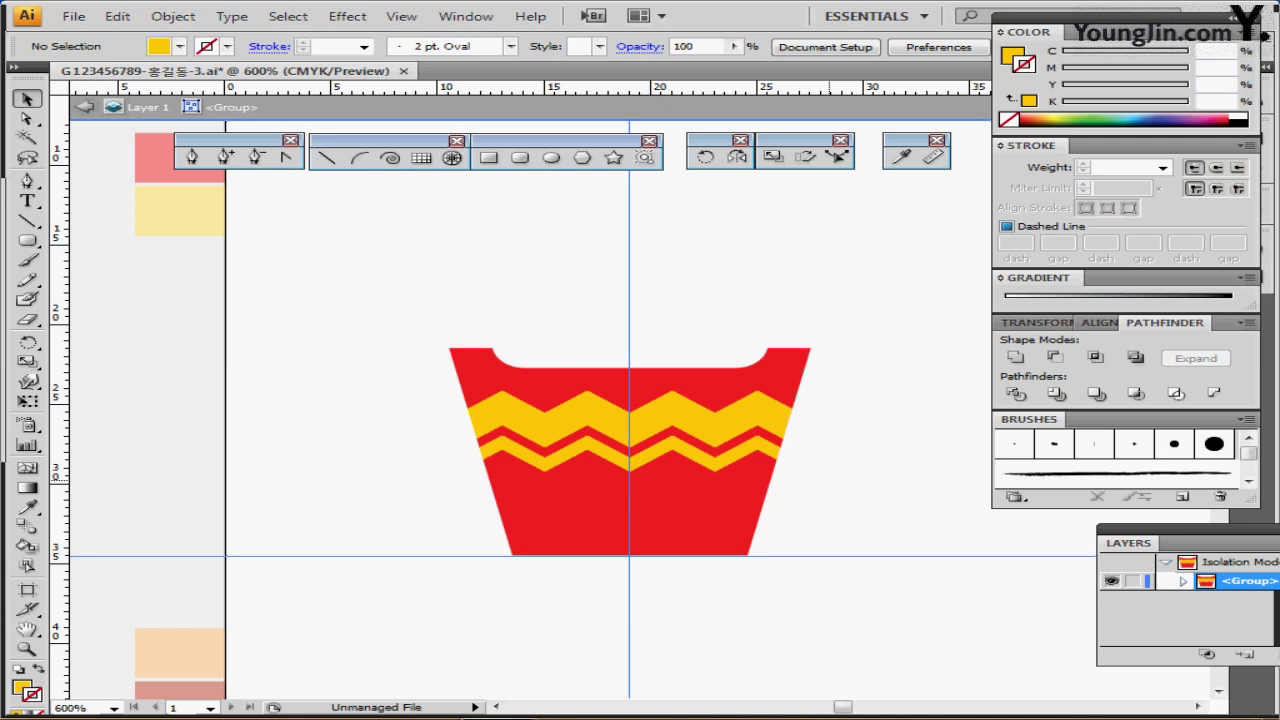
# Exit the isolated group and pick up the fill of the light yellow colour sample for new shapes
pyautogui.press('Escape')
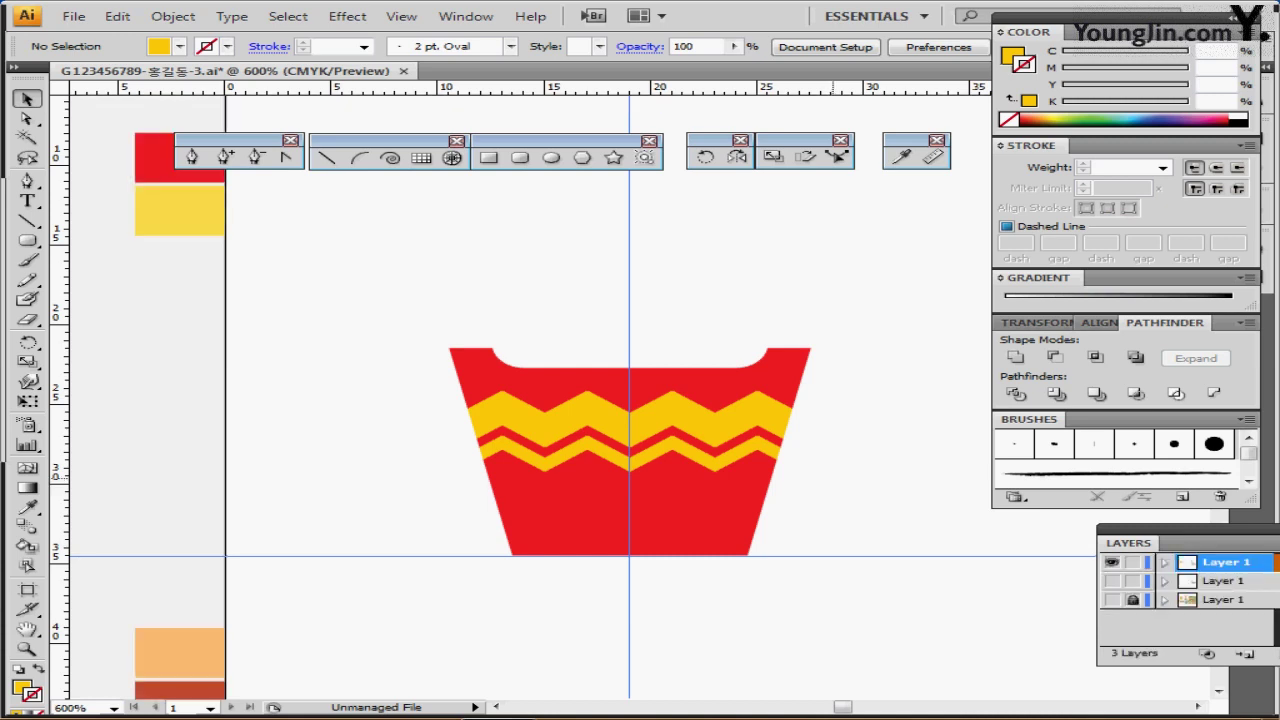
pyautogui.moveTo(810, 443); pyautogui.dragTo(705, 458)
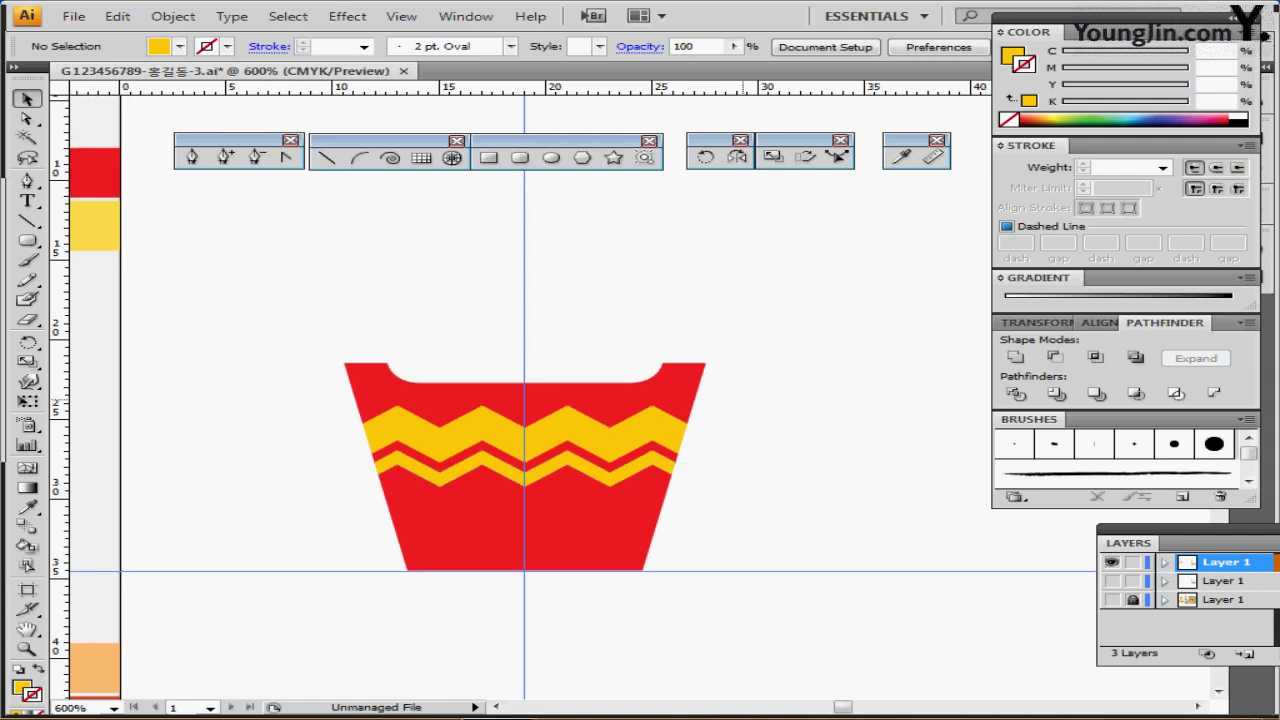
pyautogui.click(102, 230)
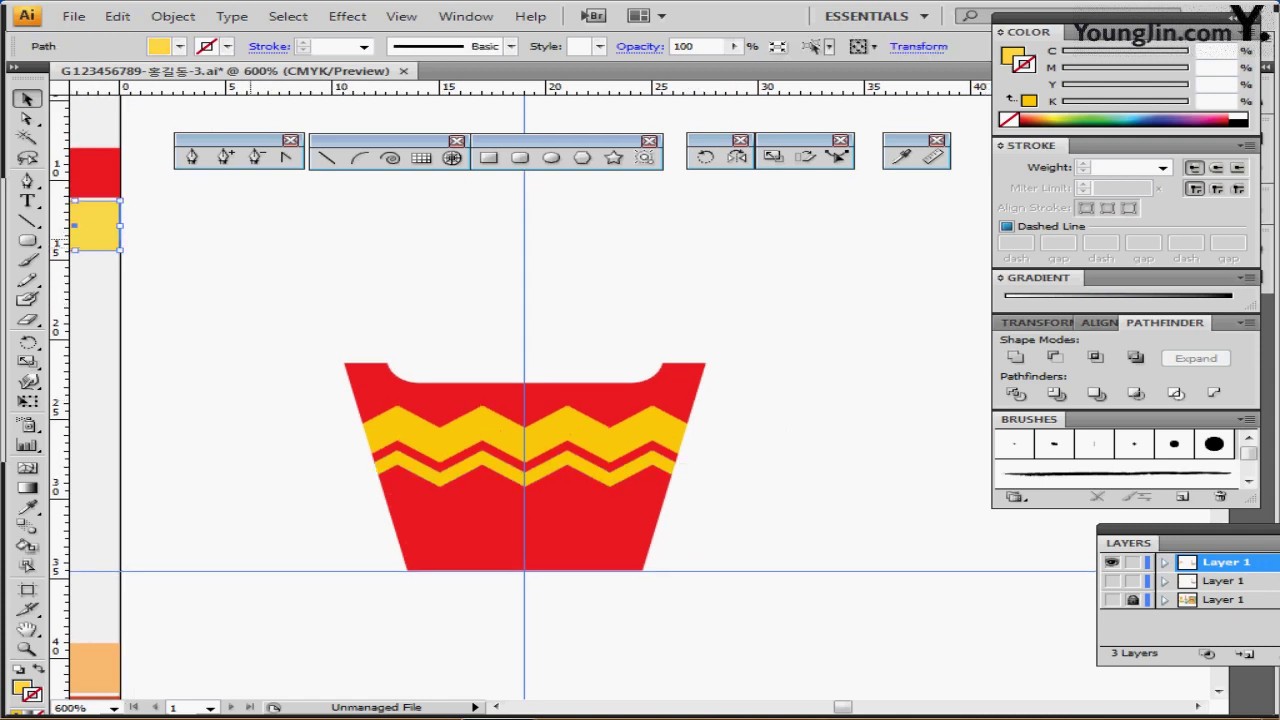
pyautogui.click(400, 205)
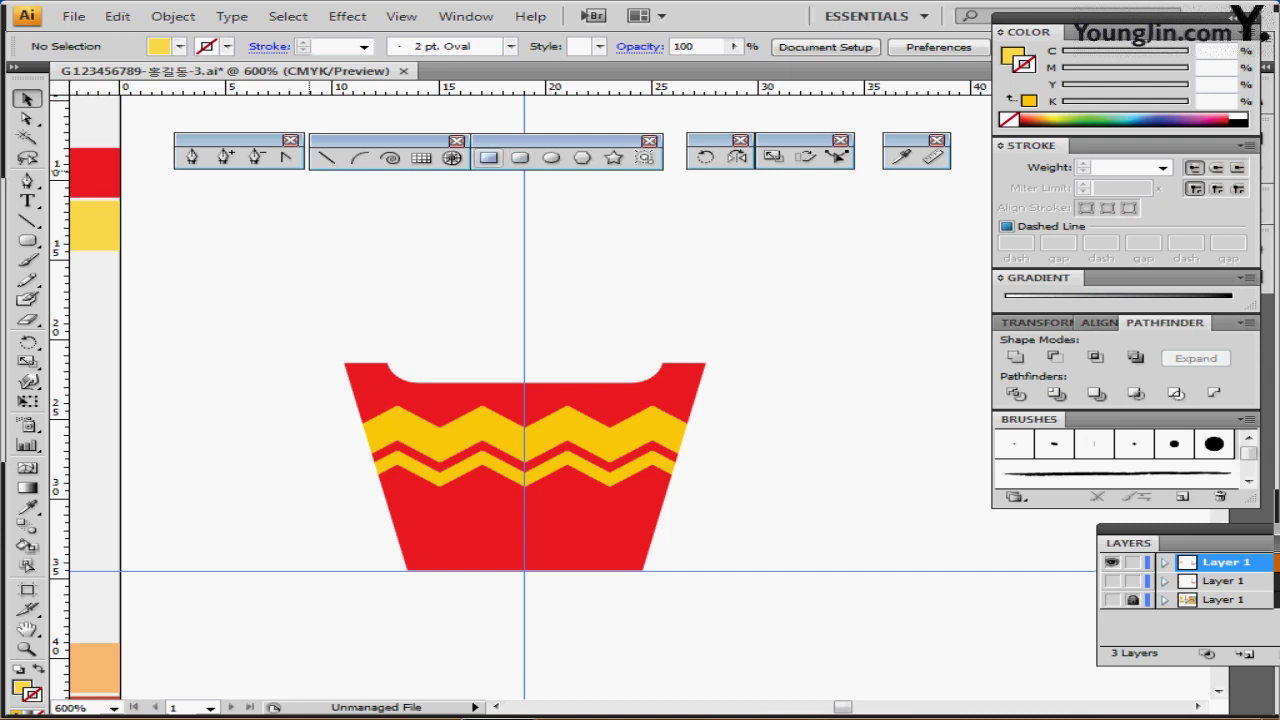
# Draw a tall yellow fry about 1.9 by 15 mm at the box's upper left, and copy it slightly lower to its right
pyautogui.click(489, 158)
pyautogui.moveTo(452, 270); pyautogui.dragTo(472, 367)
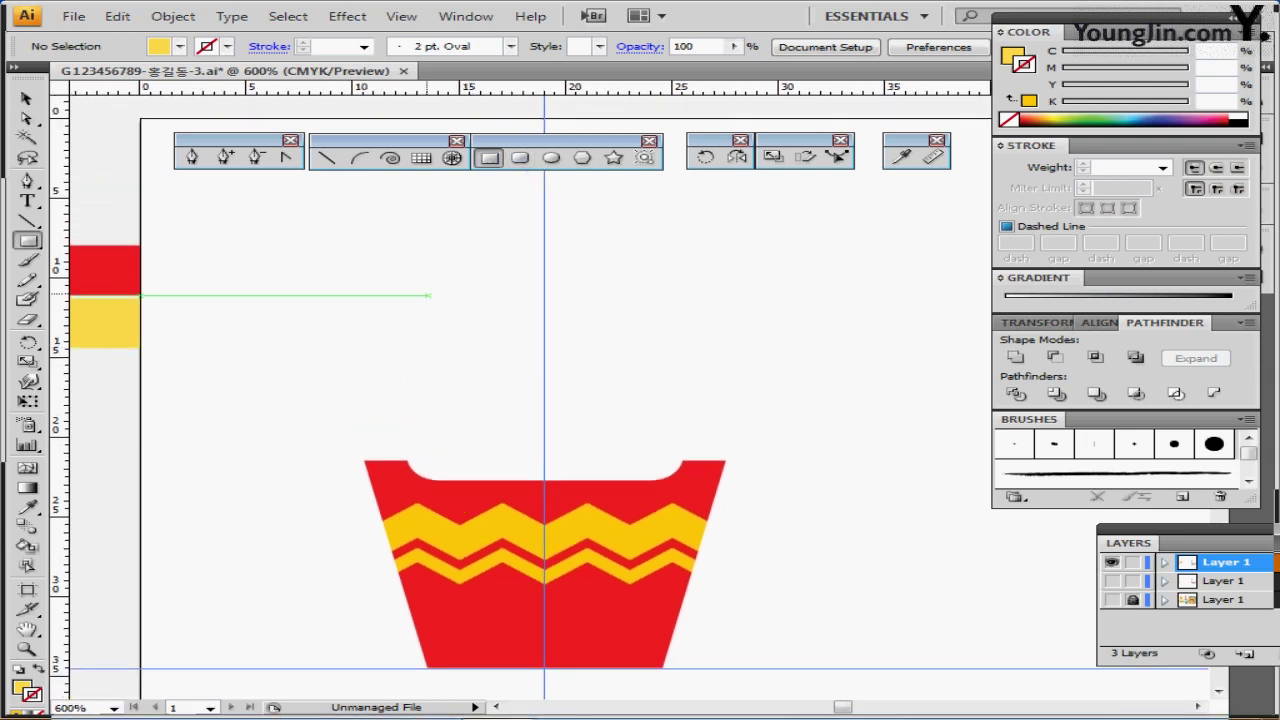
pyautogui.moveTo(434, 260); pyautogui.dragTo(475, 498)
pyautogui.moveTo(453, 427); pyautogui.dragTo(435, 428)
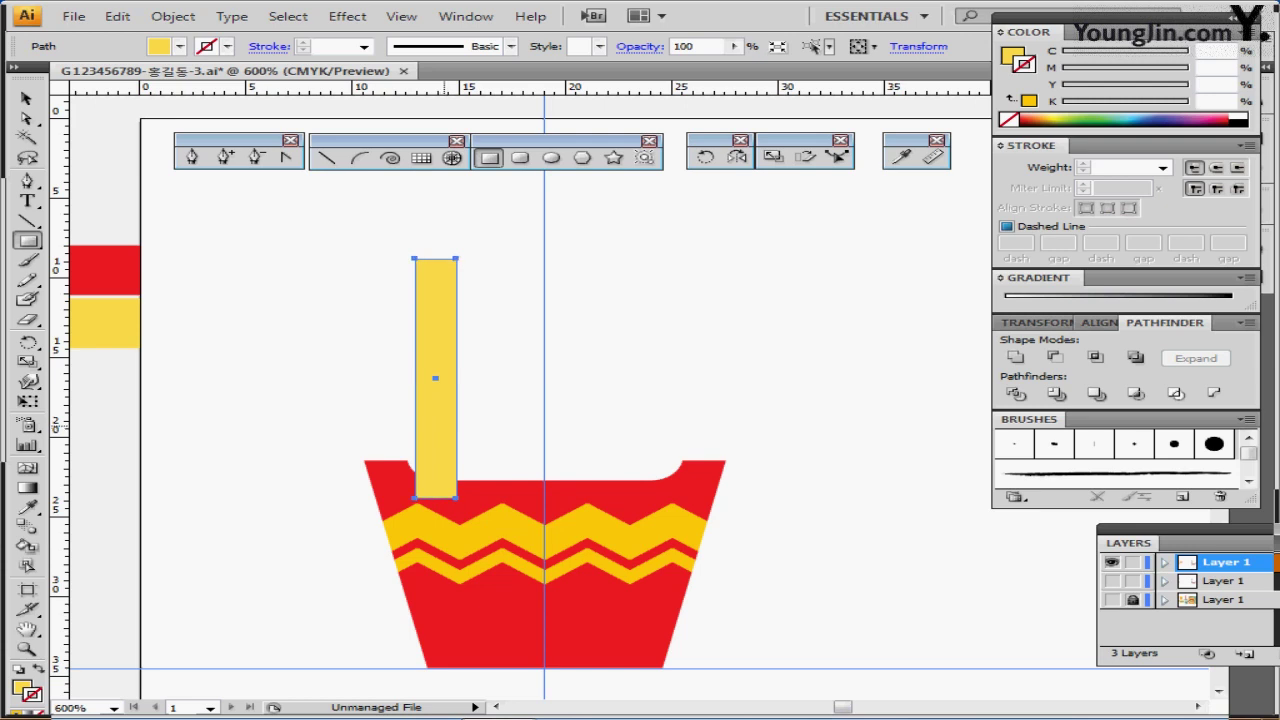
pyautogui.press('ctrl')
pyautogui.moveTo(448, 423); pyautogui.dragTo(485, 446)
pyautogui.click(562, 282)
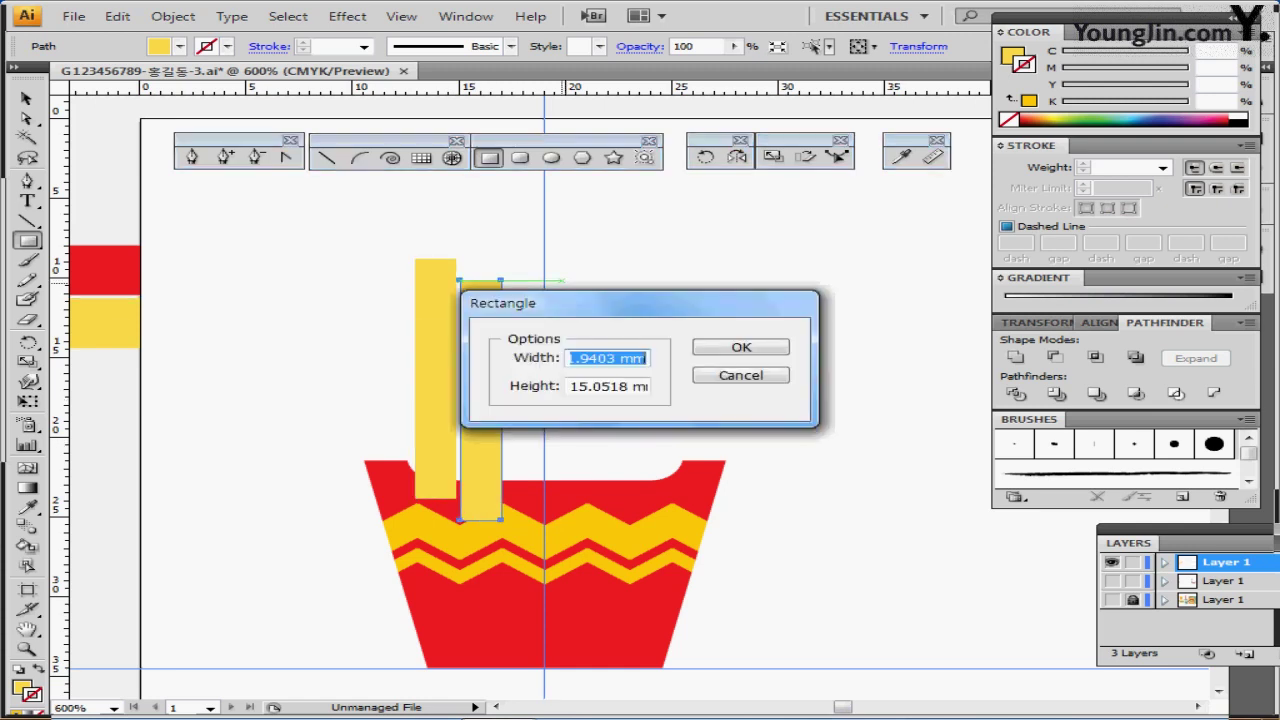
pyautogui.moveTo(540, 303); pyautogui.dragTo(576, 229)
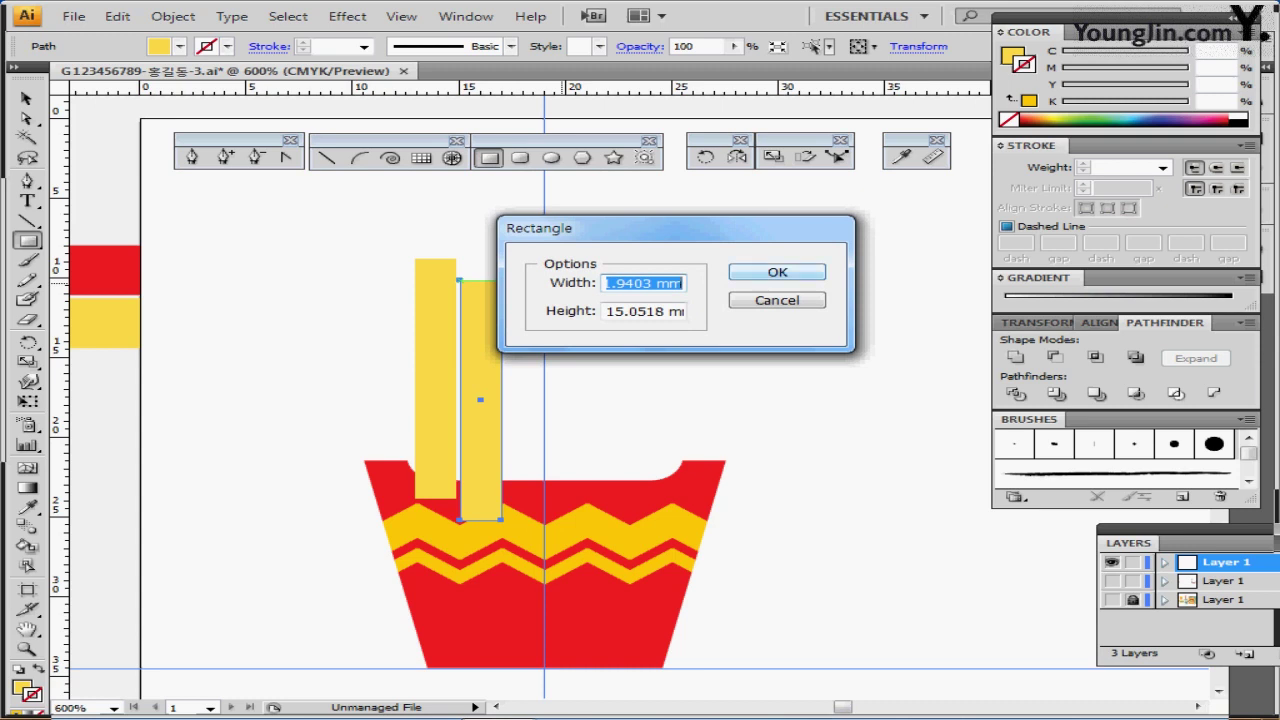
pyautogui.press('Return')
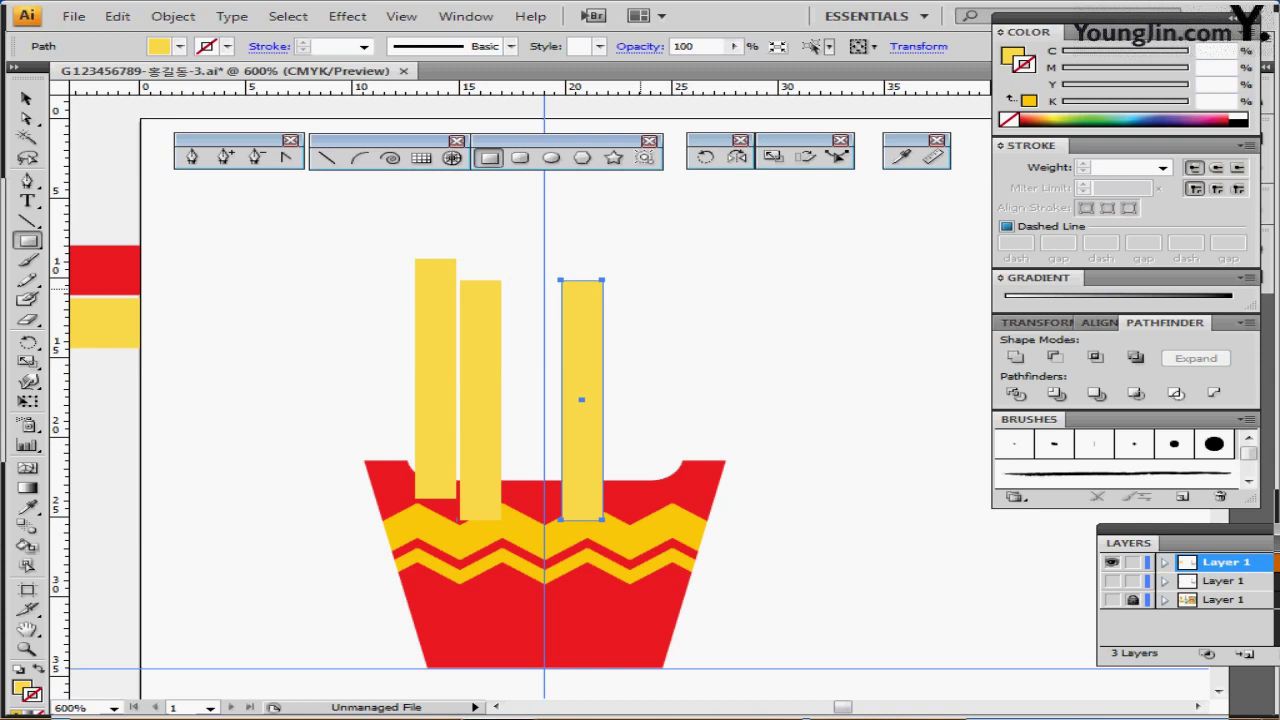
pyautogui.press('Delete')
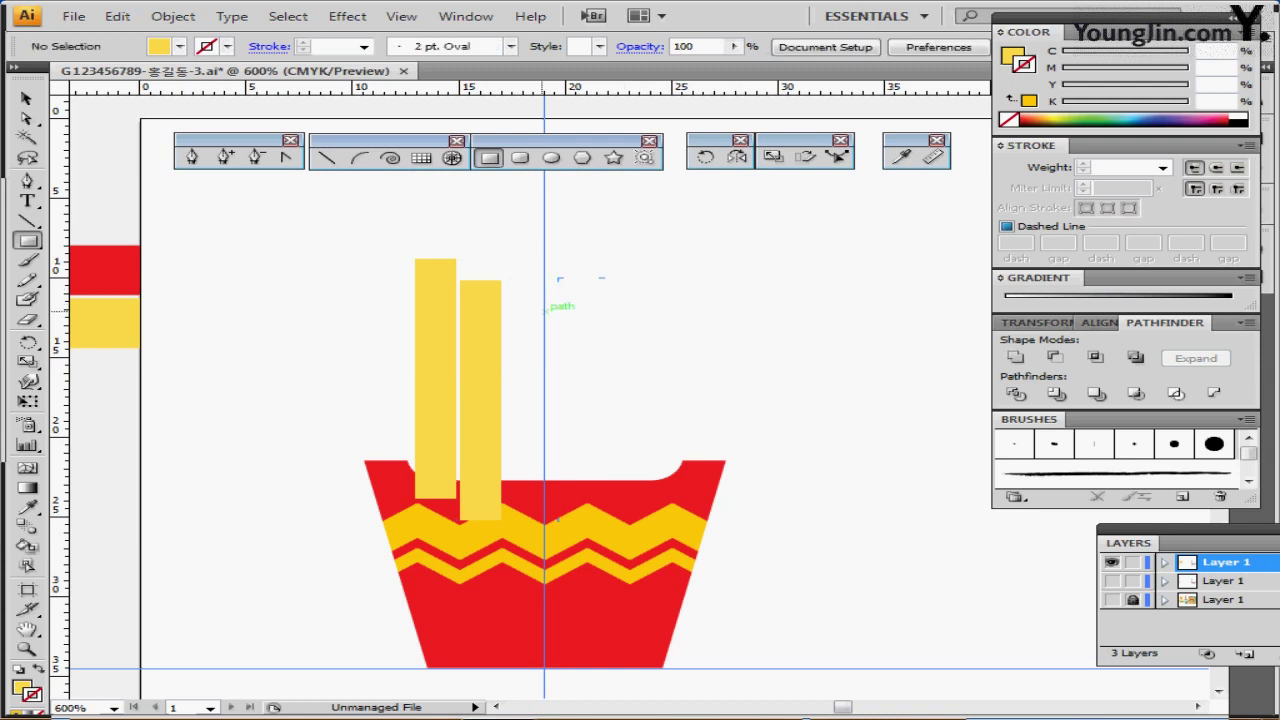
# Slant the top of the second fry by lowering its upper-right anchor point about 1.5 mm
pyautogui.keyDown('ctrl'); pyautogui.click(486, 308); pyautogui.keyUp('ctrl')
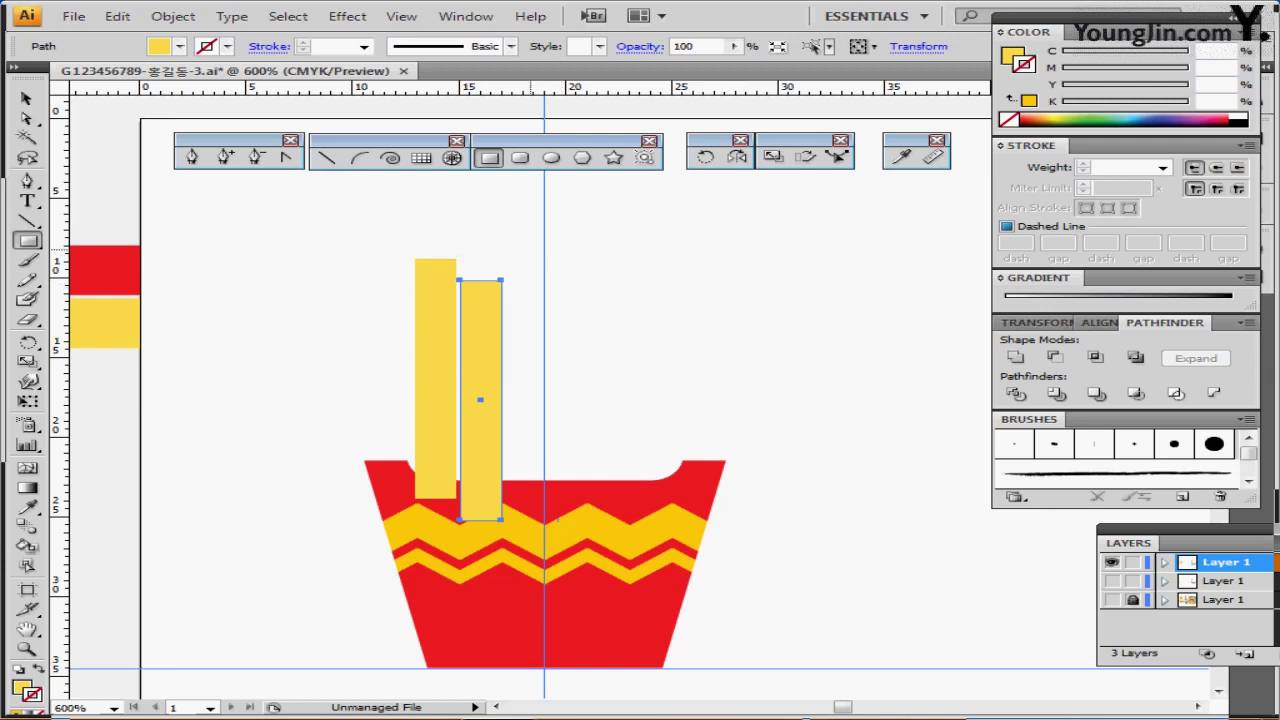
pyautogui.click(27, 118)
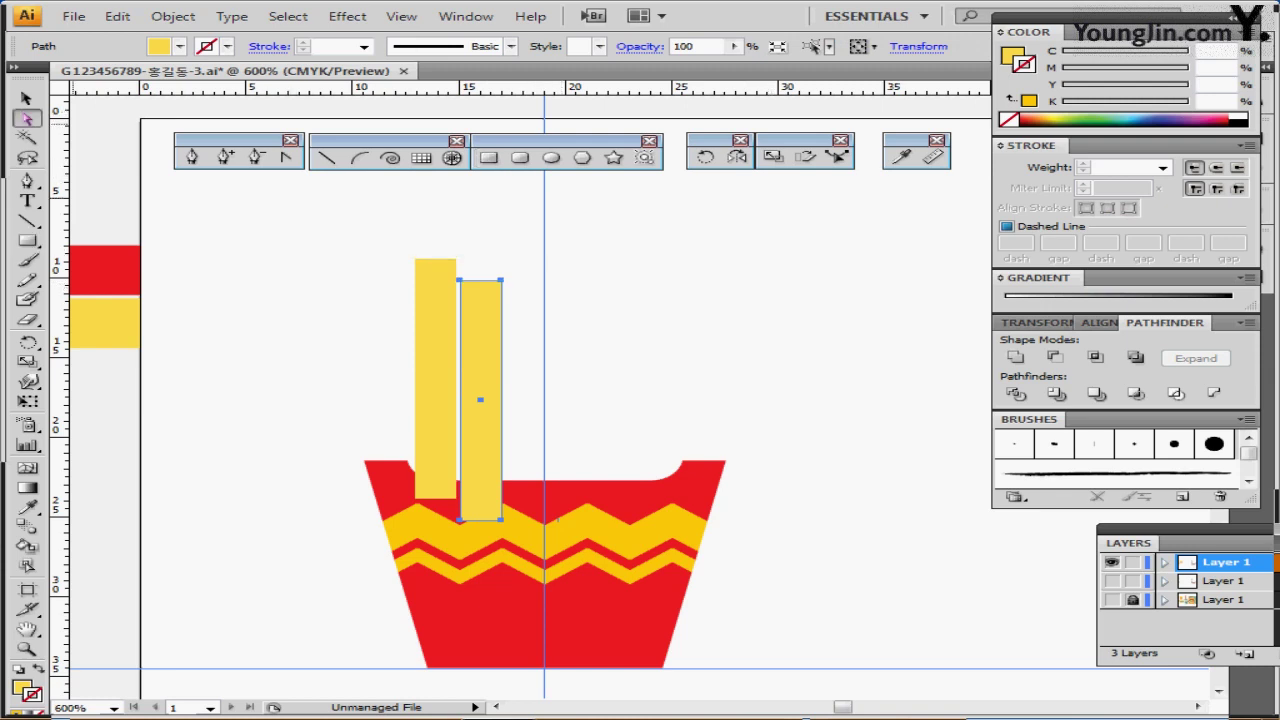
pyautogui.click(501, 280)
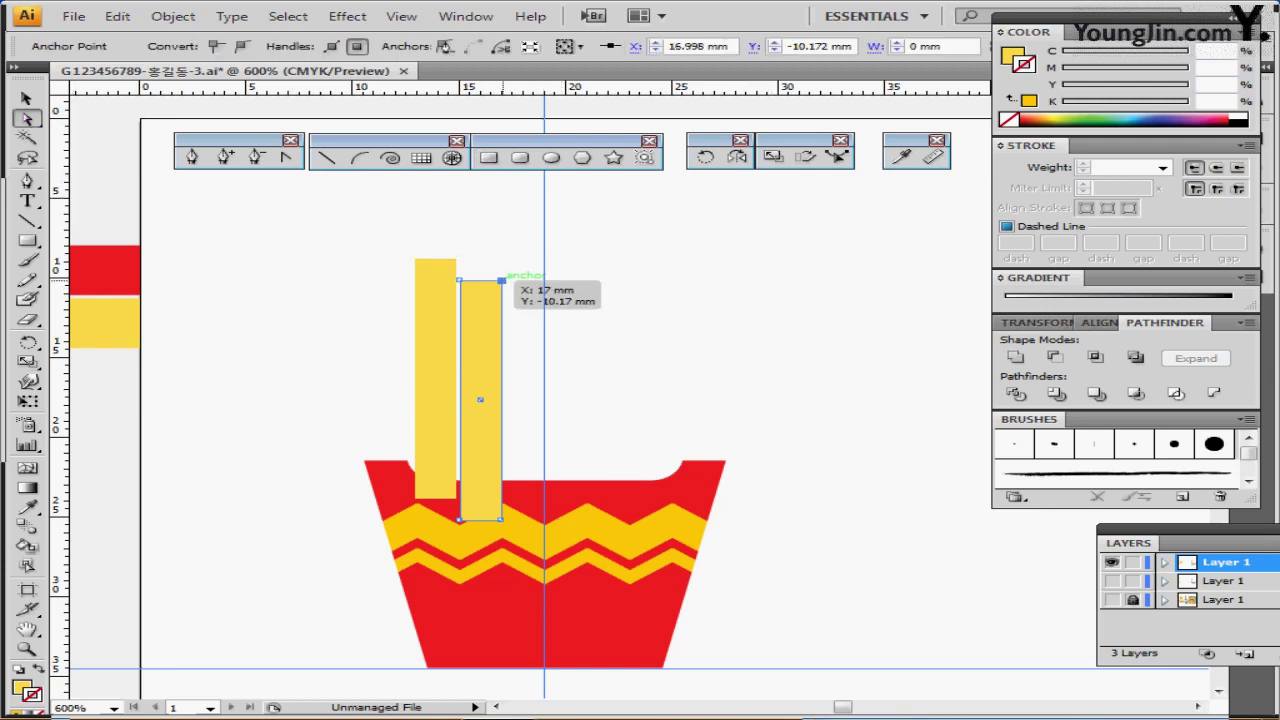
pyautogui.moveTo(501, 280); pyautogui.dragTo(501, 303)
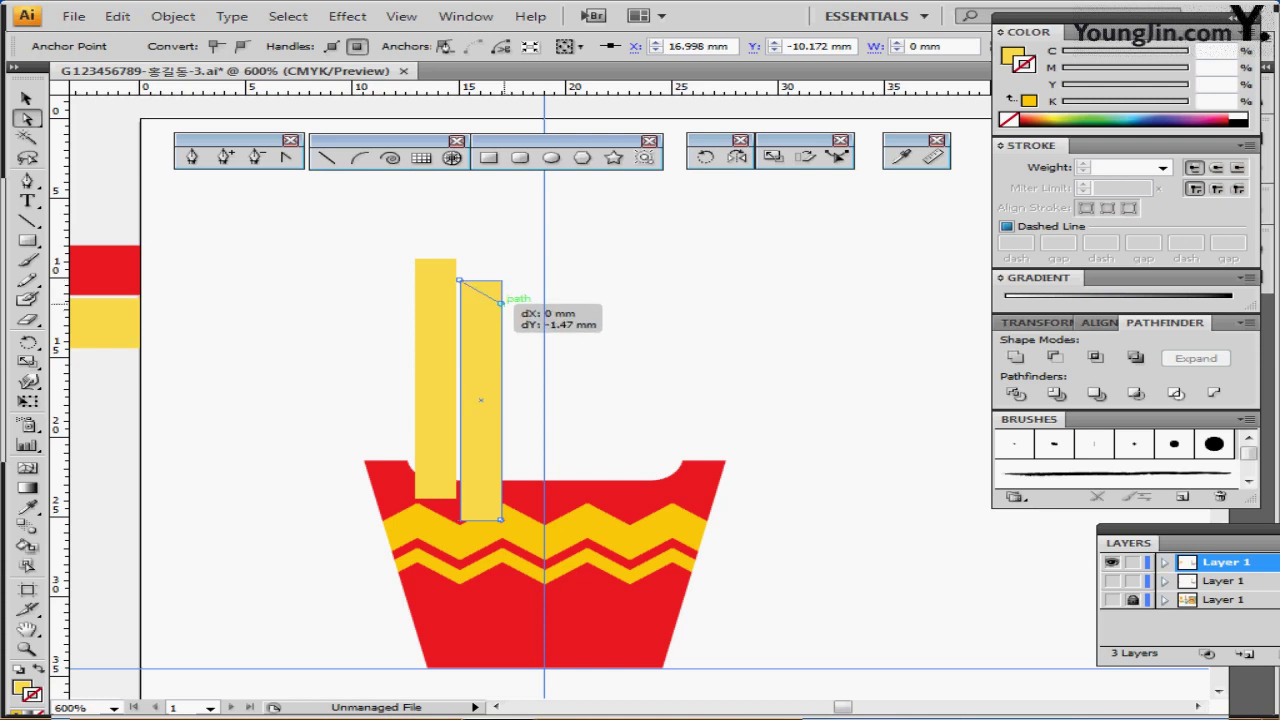
pyautogui.moveTo(501, 303); pyautogui.dragTo(501, 303)
pyautogui.press('capslock')
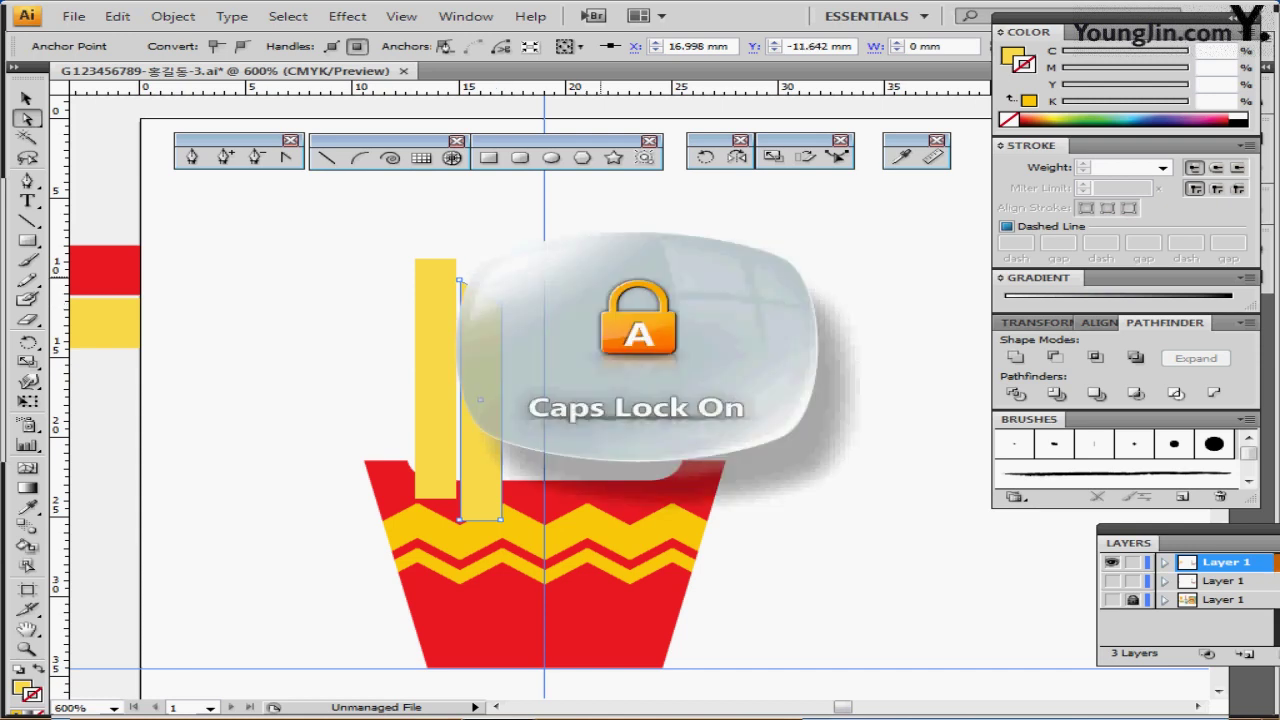
pyautogui.press('p')
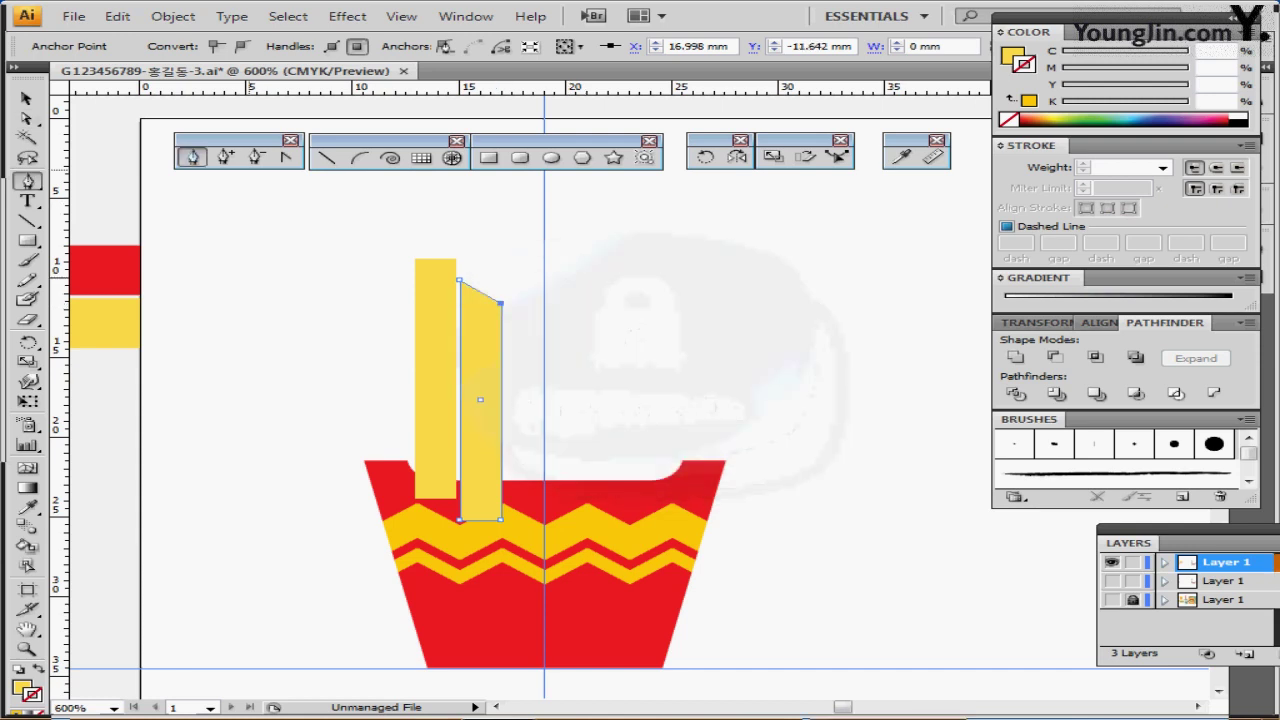
pyautogui.press('capslock')
pyautogui.press('v')
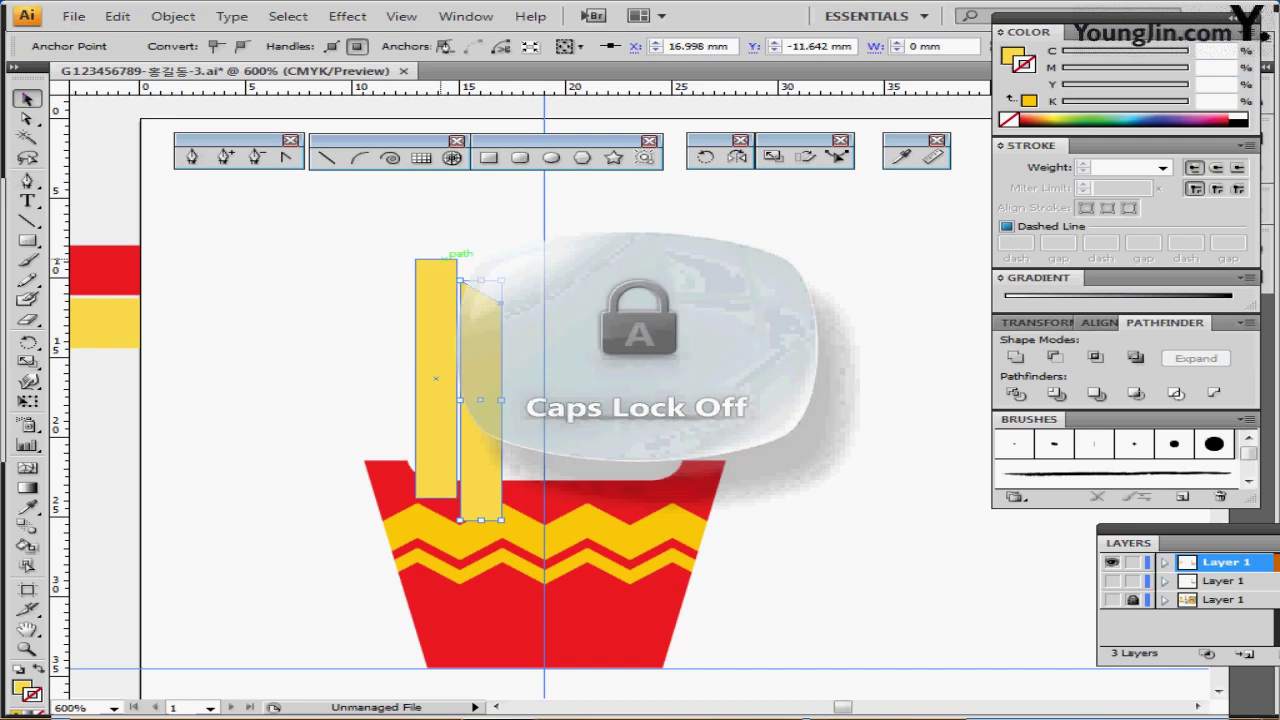
pyautogui.click(335, 248)
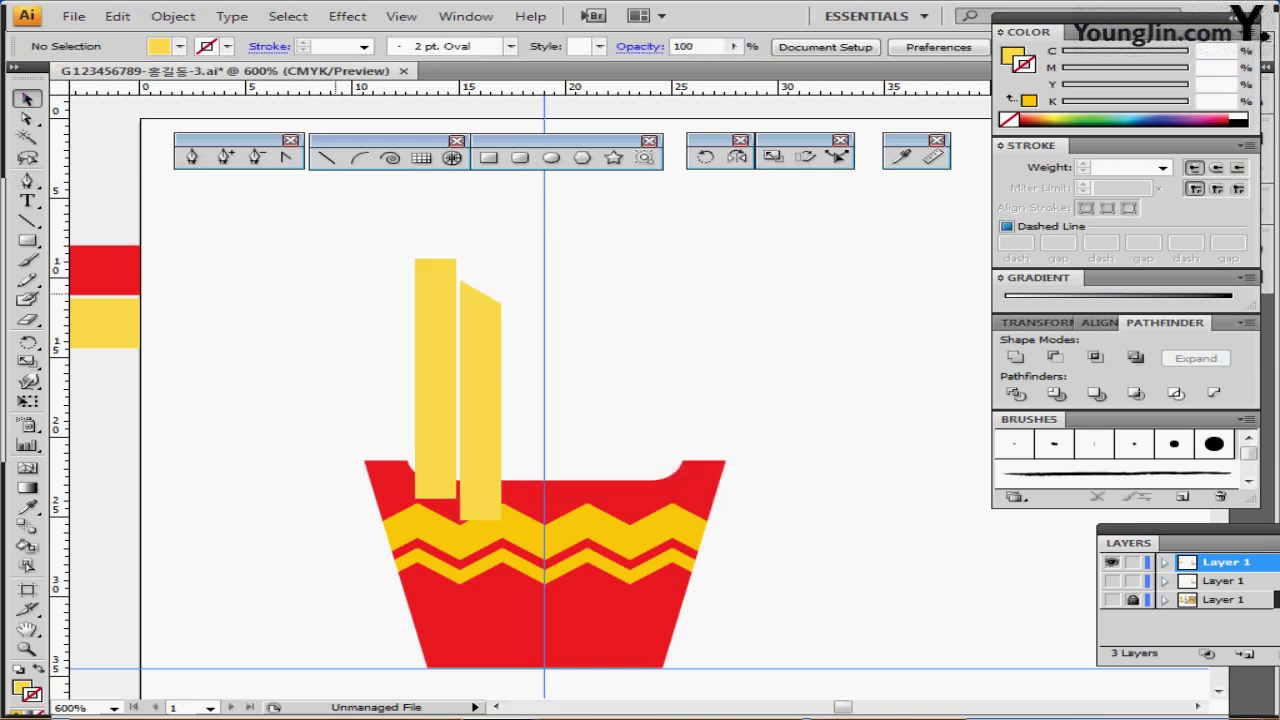
# Select both fries and send them to the back, behind the red box
pyautogui.moveTo(329, 233); pyautogui.dragTo(534, 360)
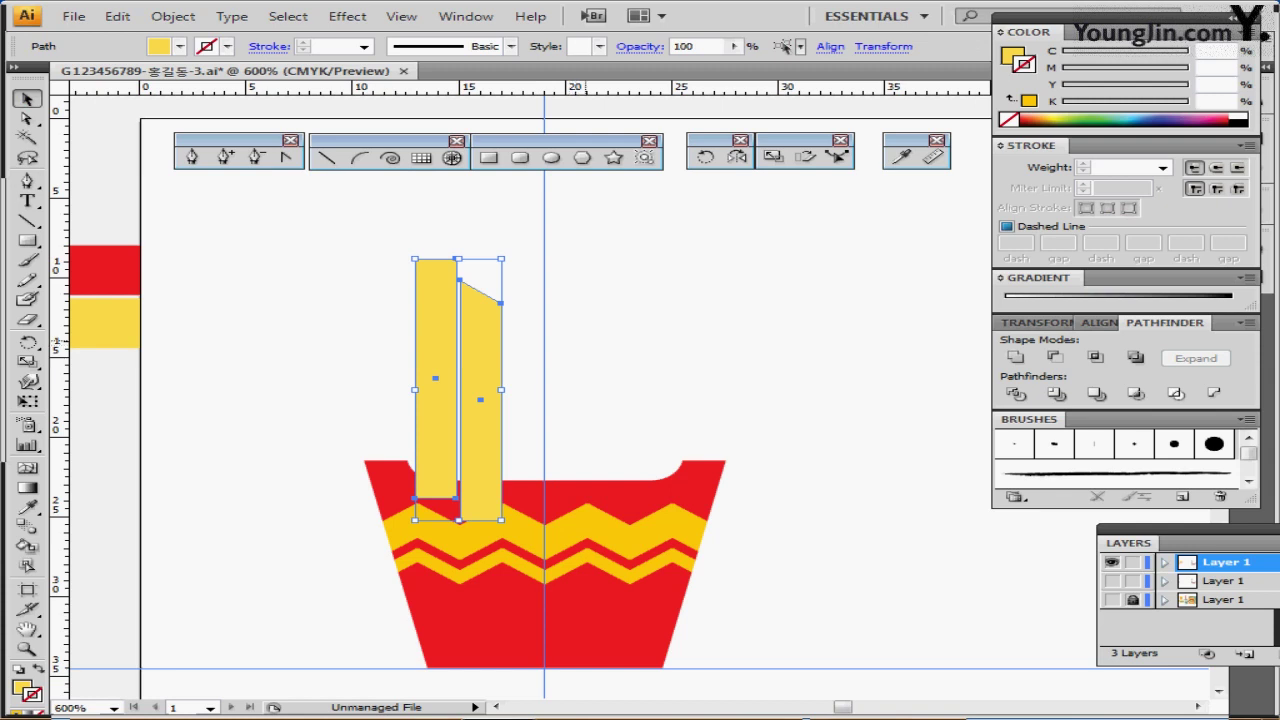
pyautogui.press('o')
pyautogui.hotkey('ctrl', 'shift', '[')
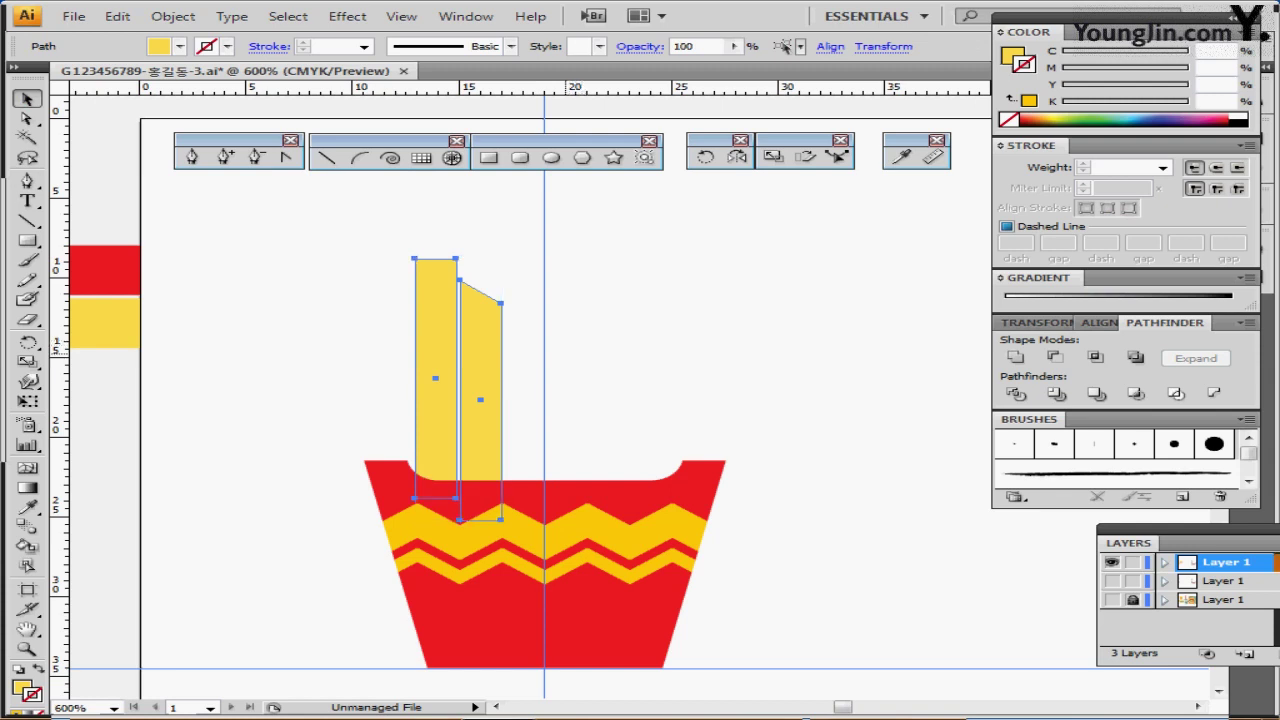
pyautogui.press('v')
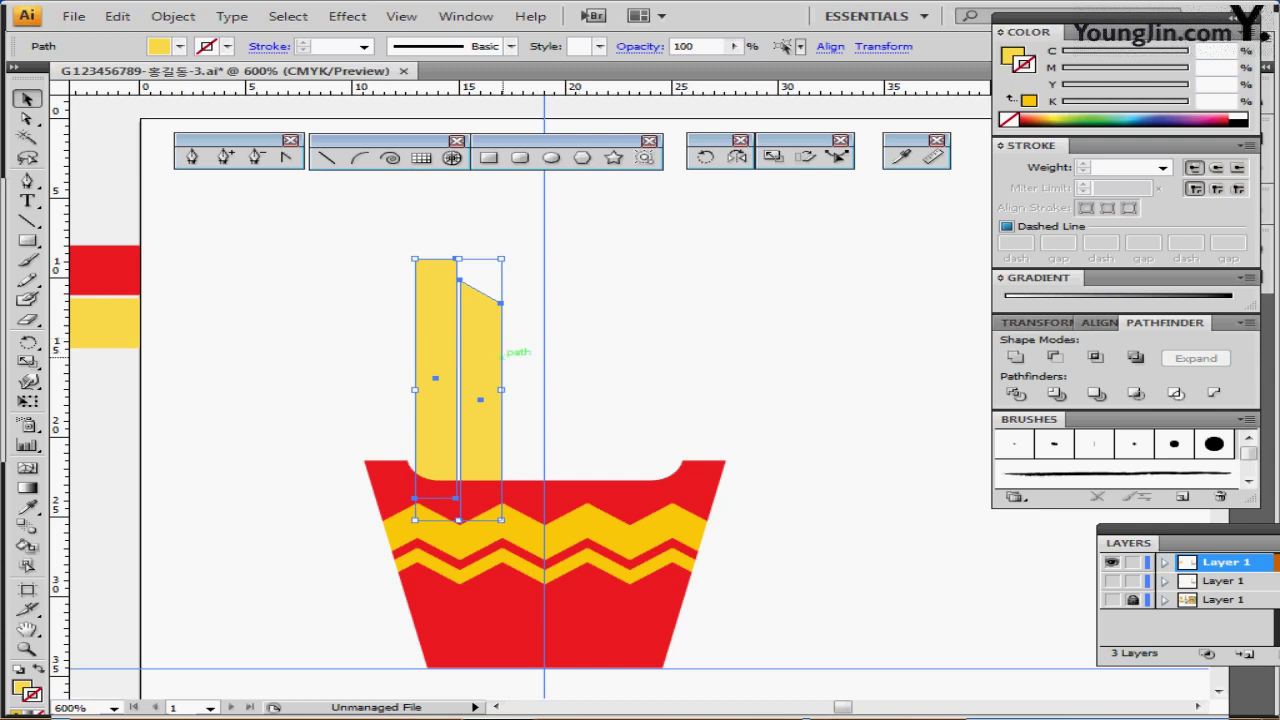
# Copy the pair of fries directly to its right and repeat the copy twice to fill the box's width
pyautogui.moveTo(500, 350); pyautogui.dragTo(573, 364)
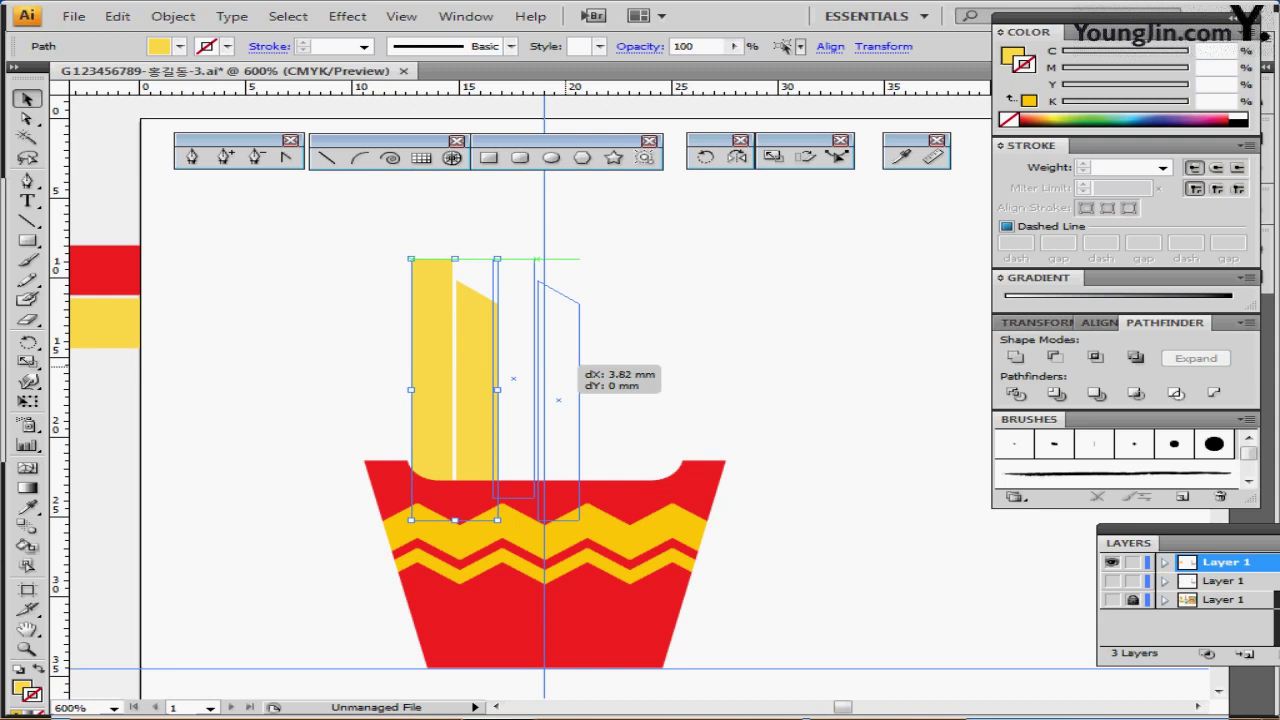
pyautogui.moveTo(573, 364); pyautogui.dragTo(575, 364)
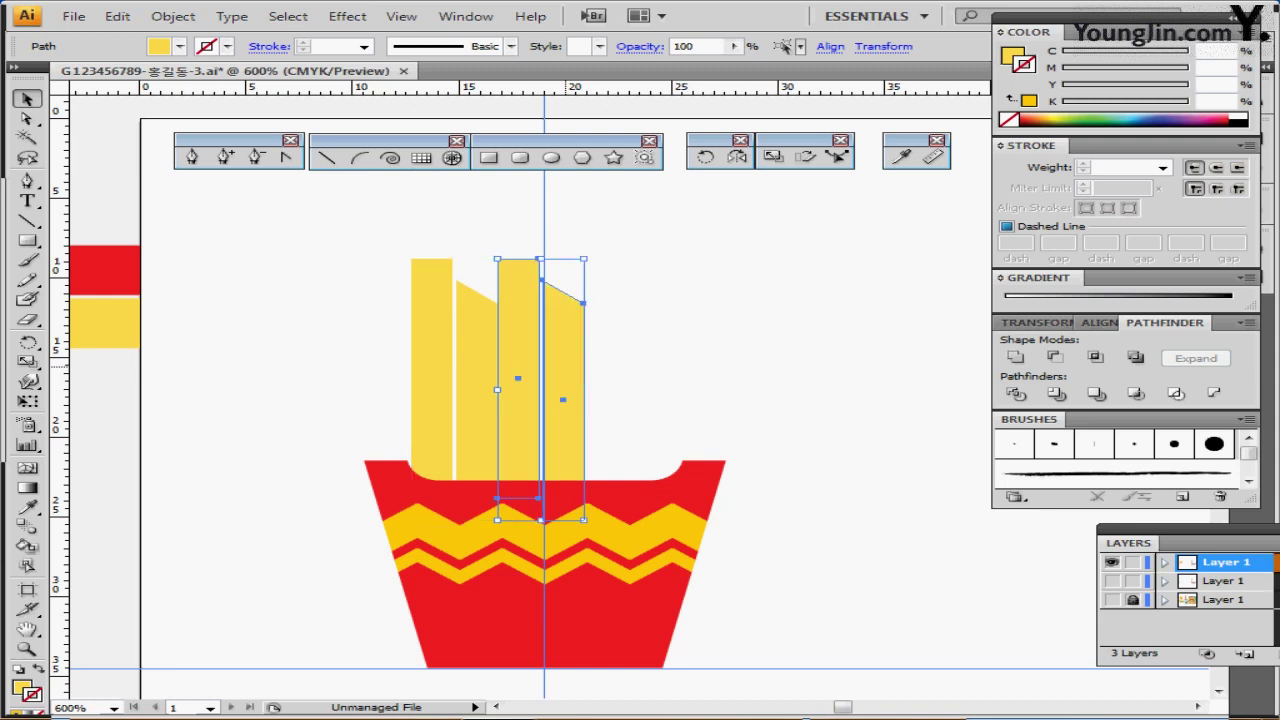
pyautogui.hotkey('ctrl', 'd')
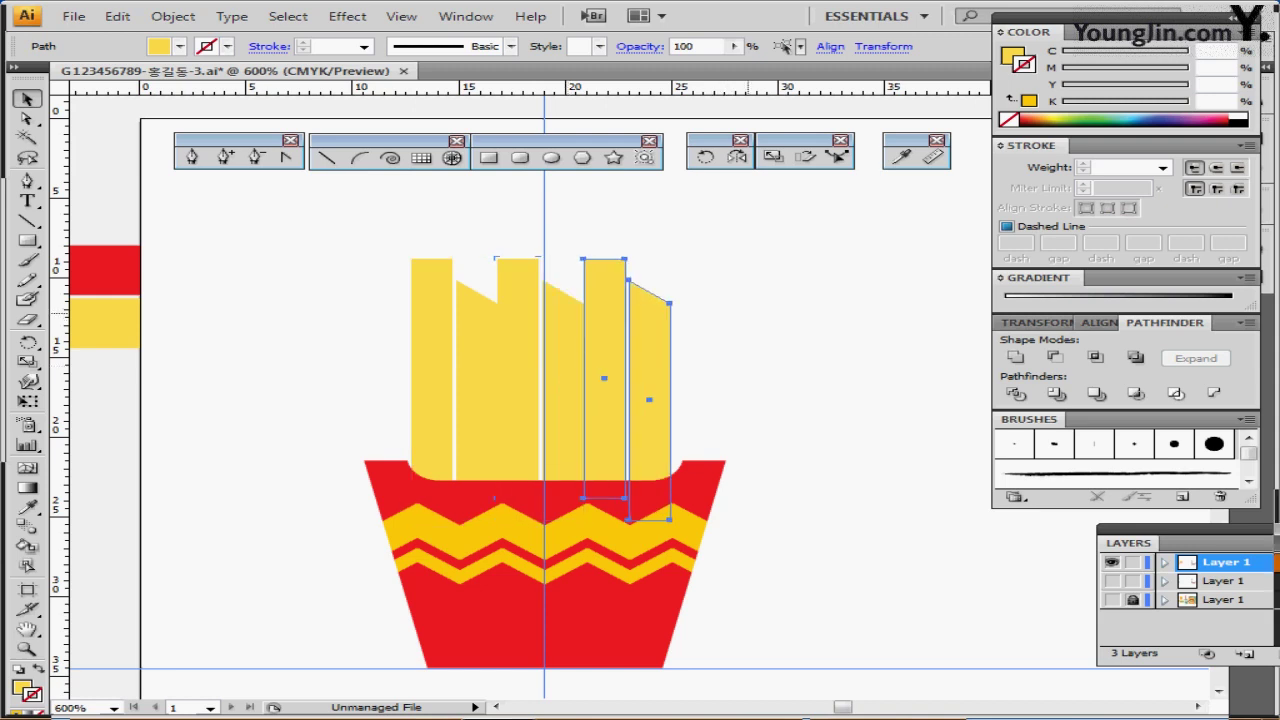
pyautogui.hotkey('ctrl', 'd')
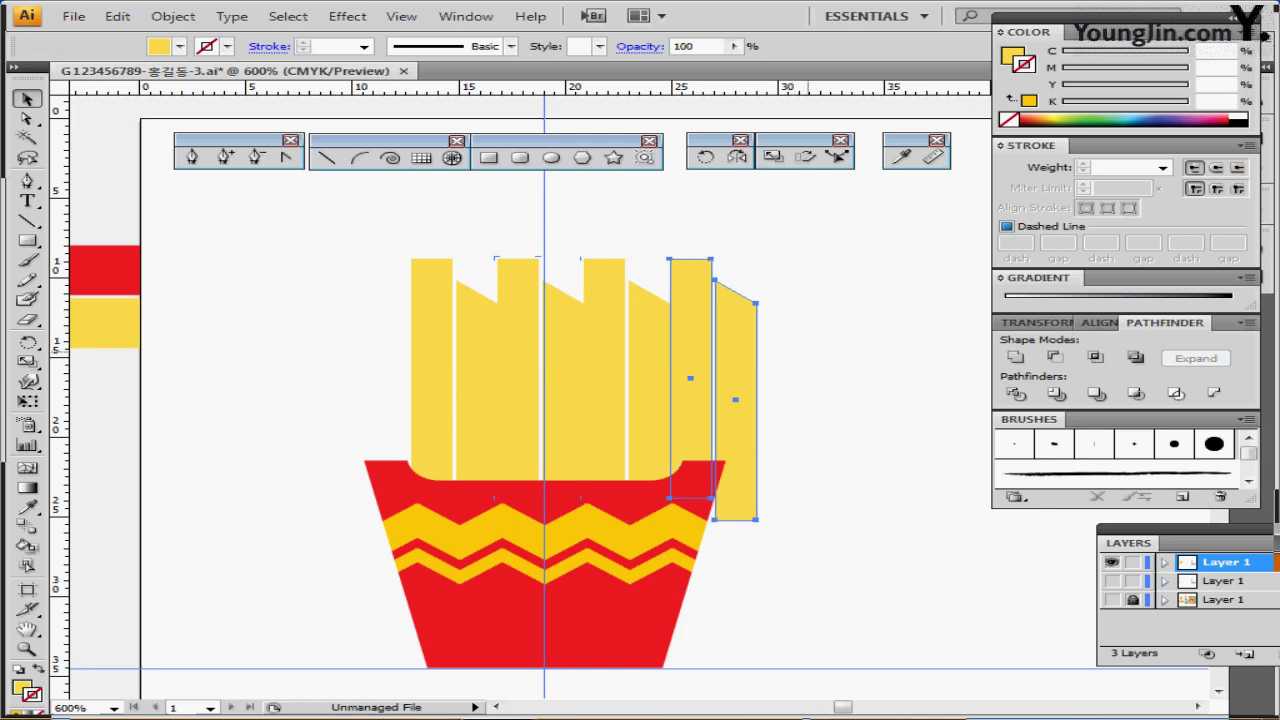
pyautogui.hotkey('ctrl', 'shift', 'a')
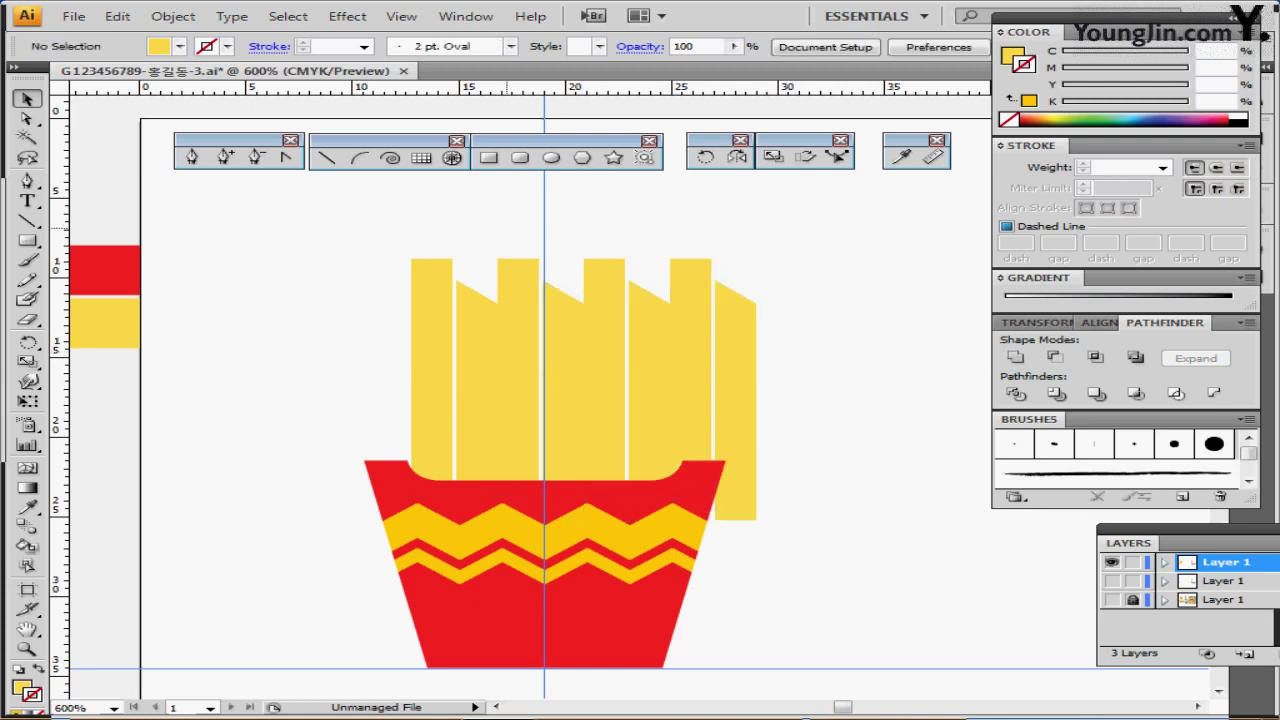
# Tilt the second pair of fries slightly clockwise and shift the first three pairs a little to the left
pyautogui.moveTo(508, 228); pyautogui.dragTo(646, 299)
pyautogui.hotkey('ctrl', 'shift', 'a')
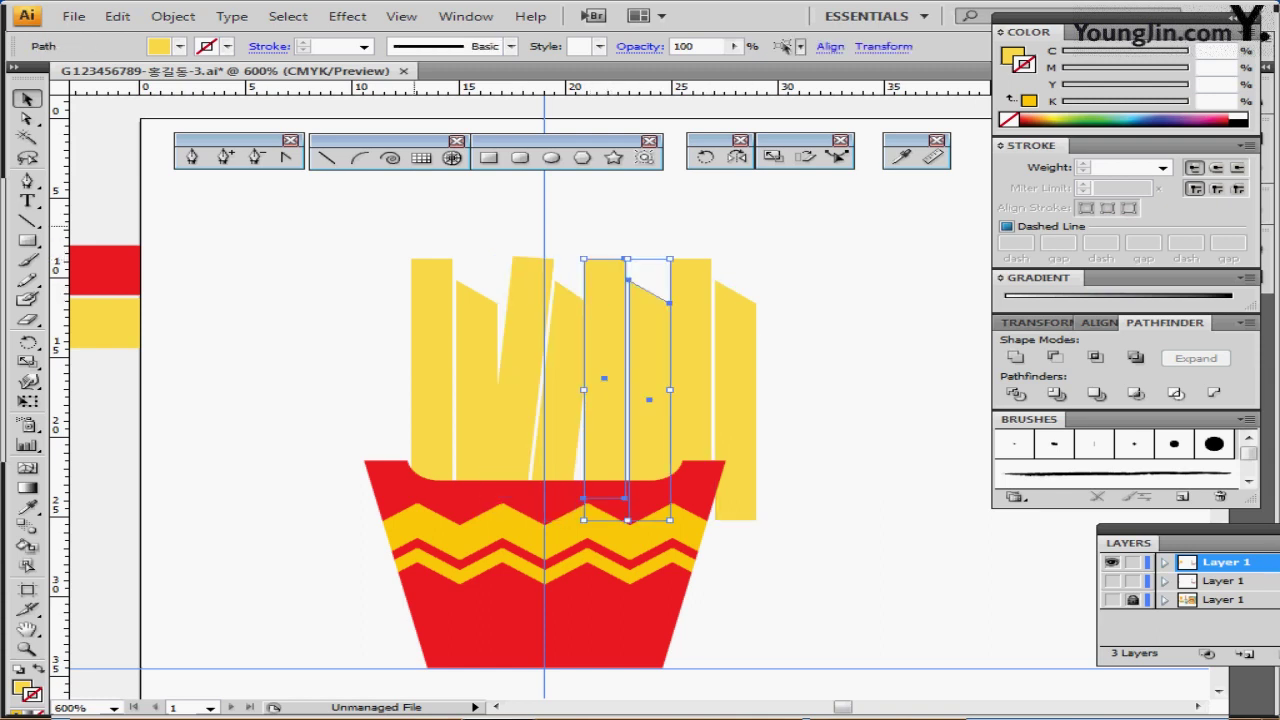
pyautogui.moveTo(386, 227); pyautogui.dragTo(550, 356)
pyautogui.hotkey('ctrl', 'shift', 'a')
pyautogui.moveTo(596, 226); pyautogui.dragTo(647, 319)
# Delete the slanted fry sticking out past the box and tilt the last straight fry outward from the box's right corner
pyautogui.click(733, 318)
pyautogui.press('Delete')
pyautogui.click(705, 290)
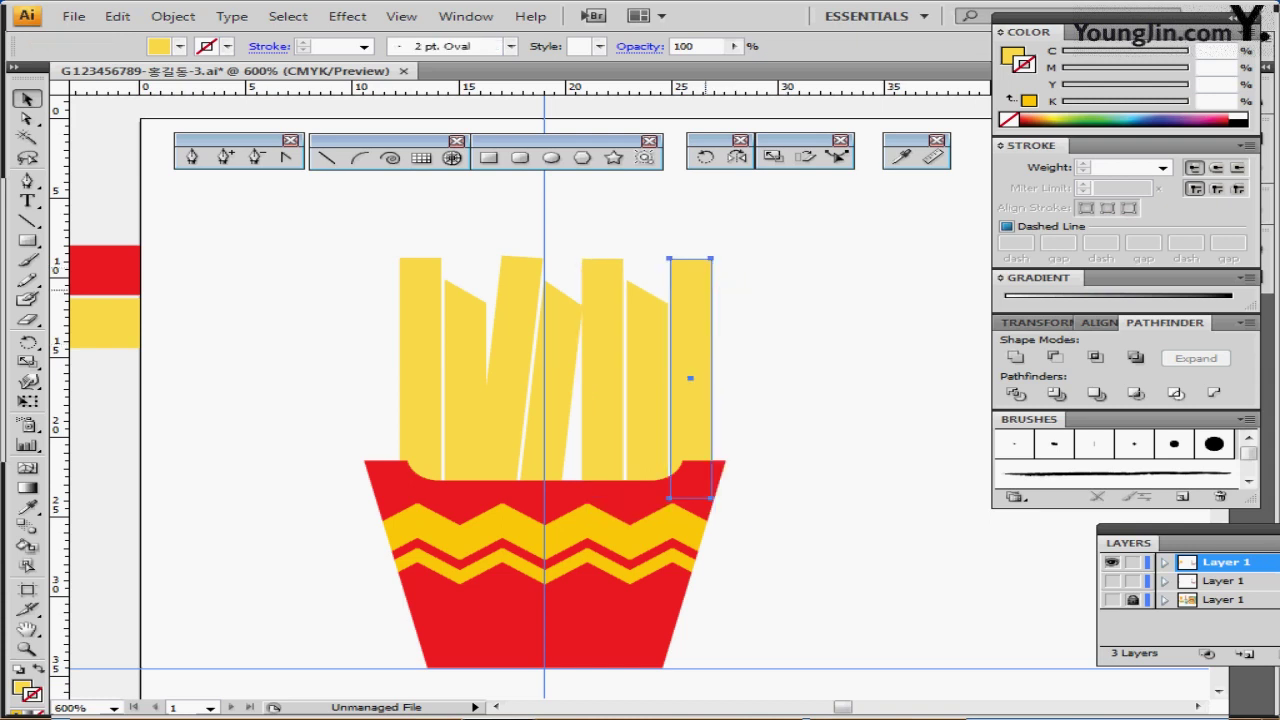
pyautogui.moveTo(716, 252); pyautogui.dragTo(752, 268)
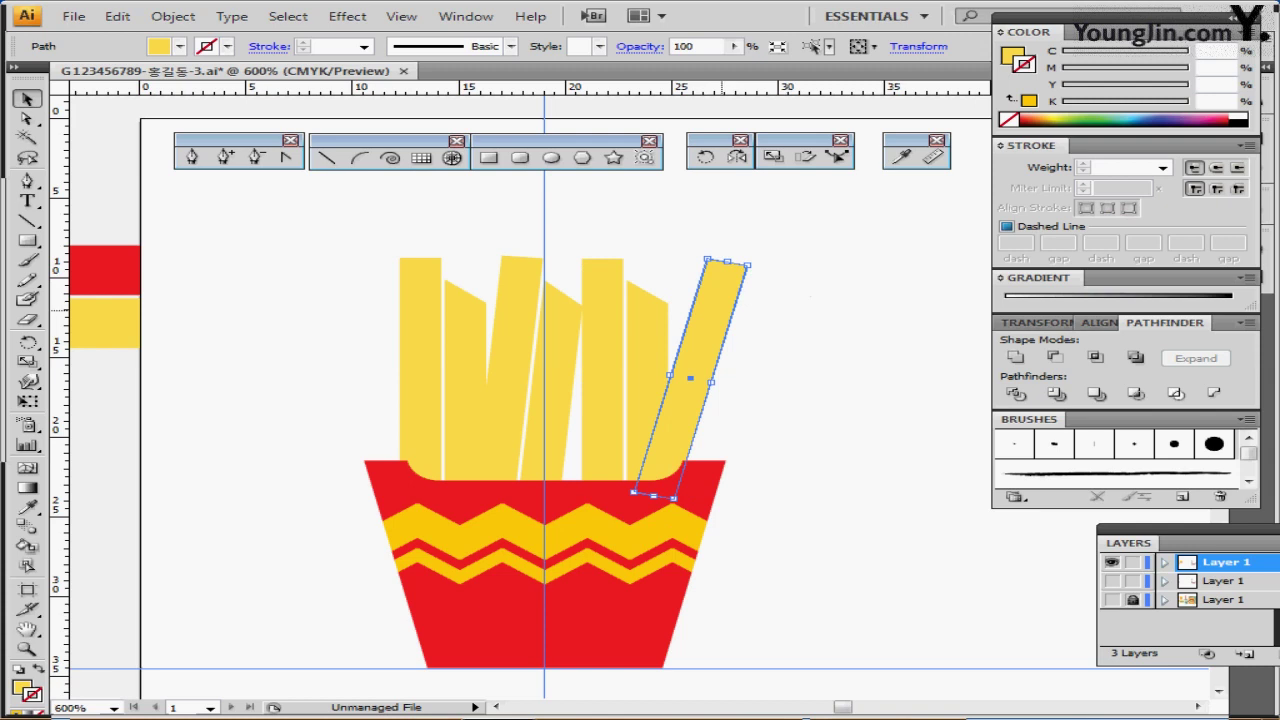
pyautogui.moveTo(722, 310); pyautogui.dragTo(729, 322)
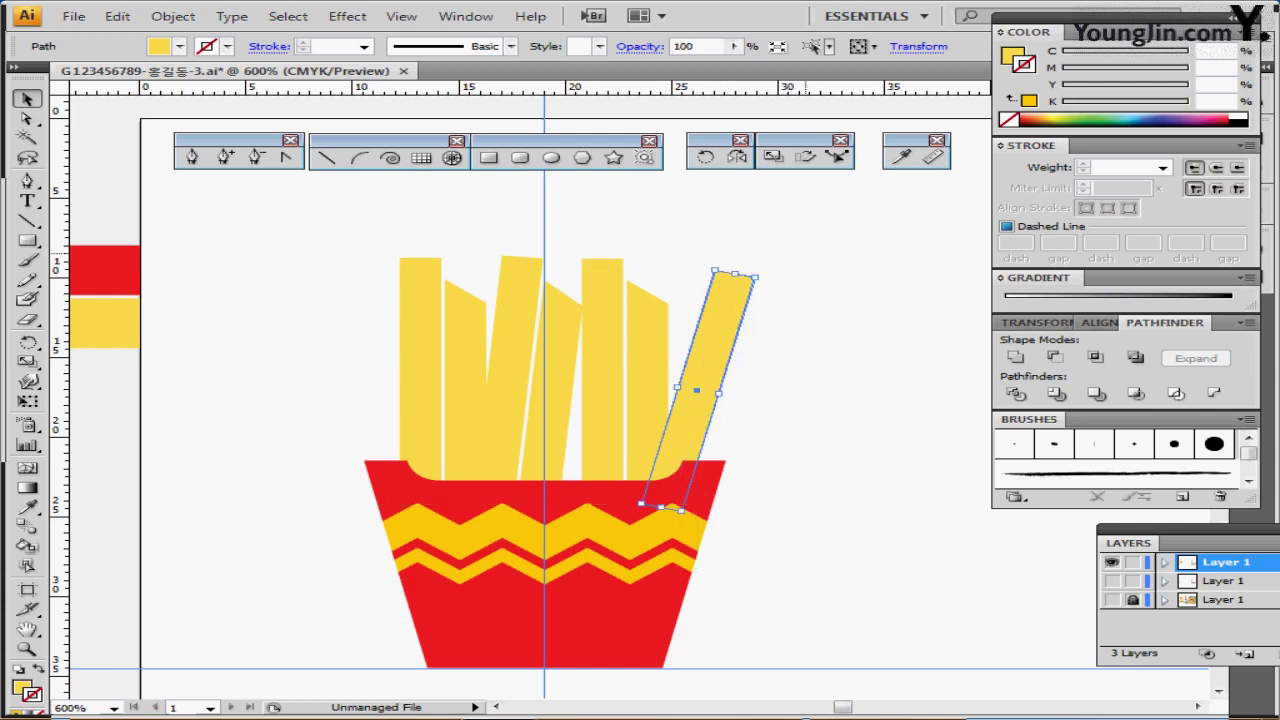
pyautogui.click(800, 244)
# Reduce the tilt of the second pair of fries and nudge it left so it stands almost upright between its neighbours
pyautogui.moveTo(510, 234); pyautogui.dragTo(556, 352)
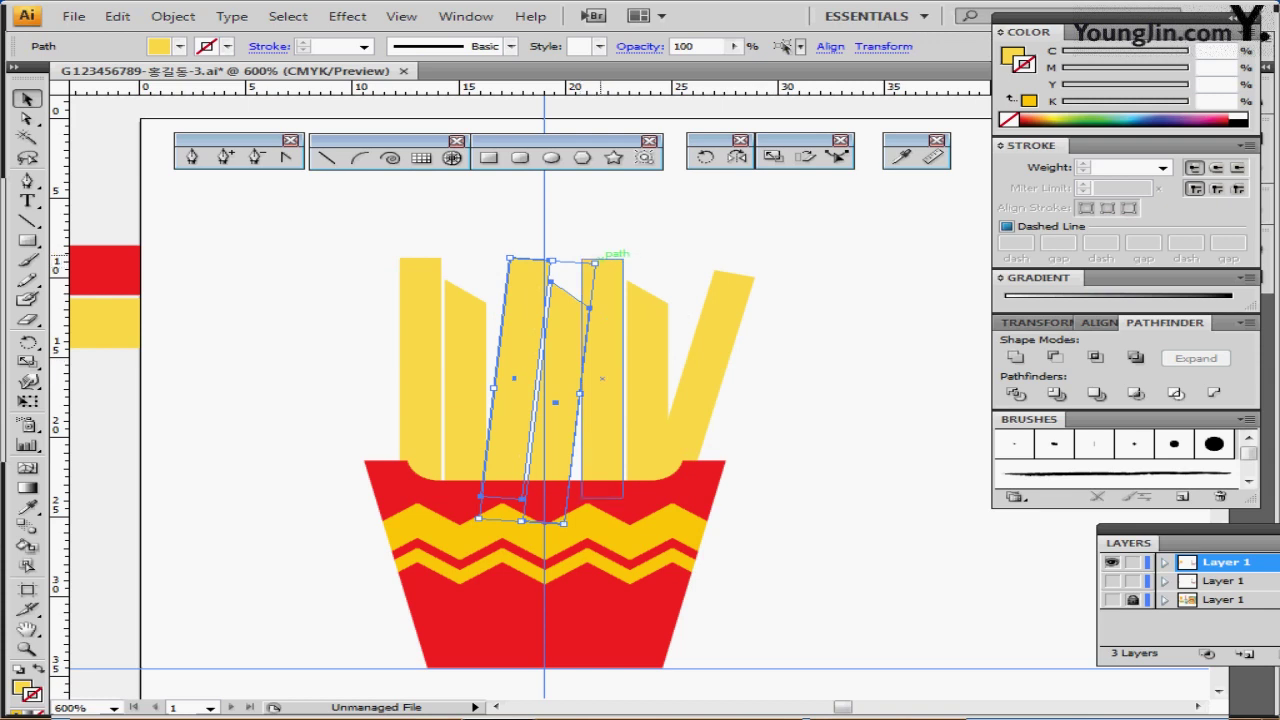
pyautogui.moveTo(600, 256); pyautogui.dragTo(588, 254)
pyautogui.moveTo(570, 358); pyautogui.dragTo(568, 358)
# Copy the leftmost straight fry, tilt the copy outward to the left and place it at the box's left corner
pyautogui.click(421, 312)
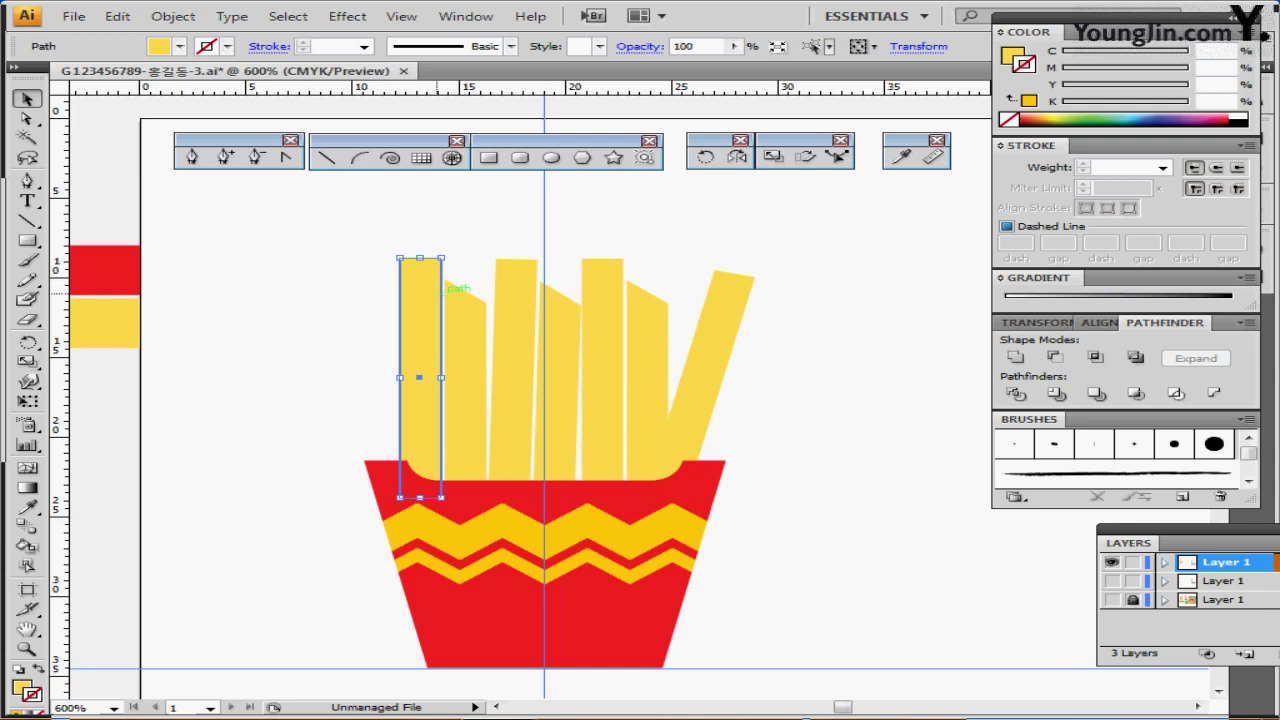
pyautogui.moveTo(434, 294); pyautogui.dragTo(428, 350)
pyautogui.moveTo(388, 306); pyautogui.dragTo(335, 324)
pyautogui.moveTo(403, 399); pyautogui.dragTo(373, 399)
# Stagger the fries by lowering the first slanted one, nudging the first upright one left and raising the second straight one
pyautogui.click(475, 330)
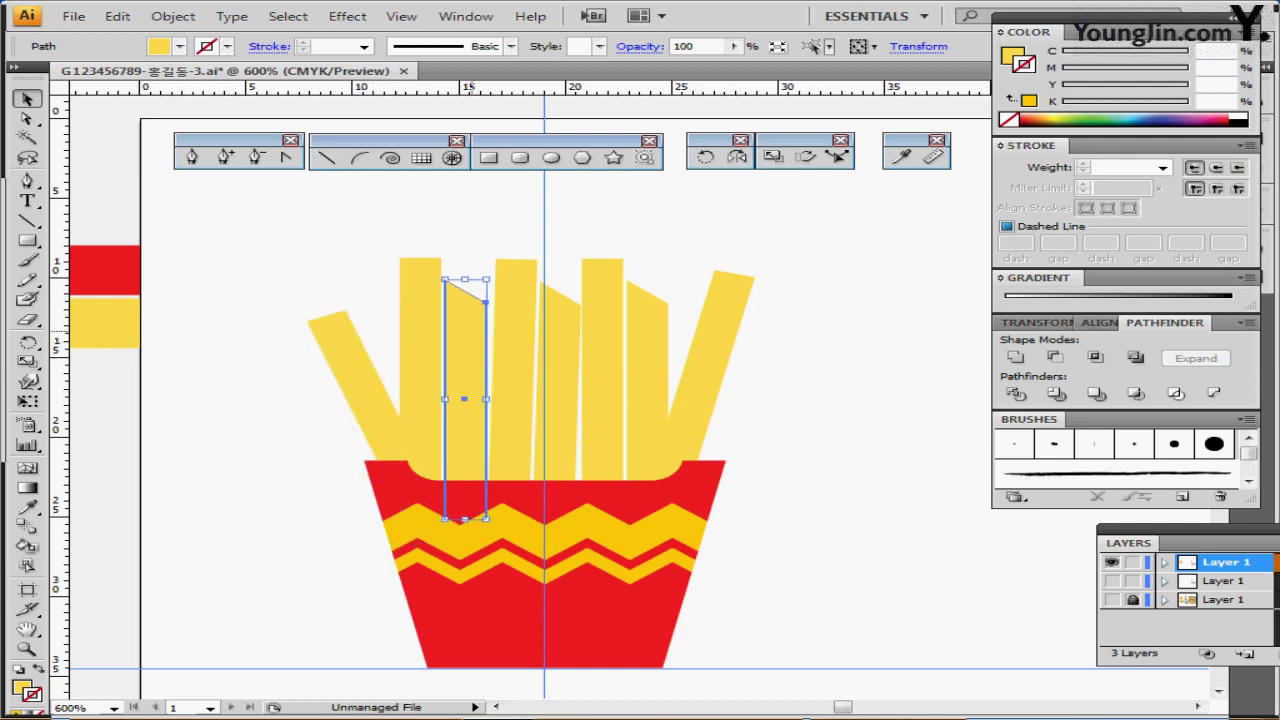
pyautogui.moveTo(475, 330); pyautogui.dragTo(428, 319)
pyautogui.moveTo(413, 377); pyautogui.dragTo(413, 377)
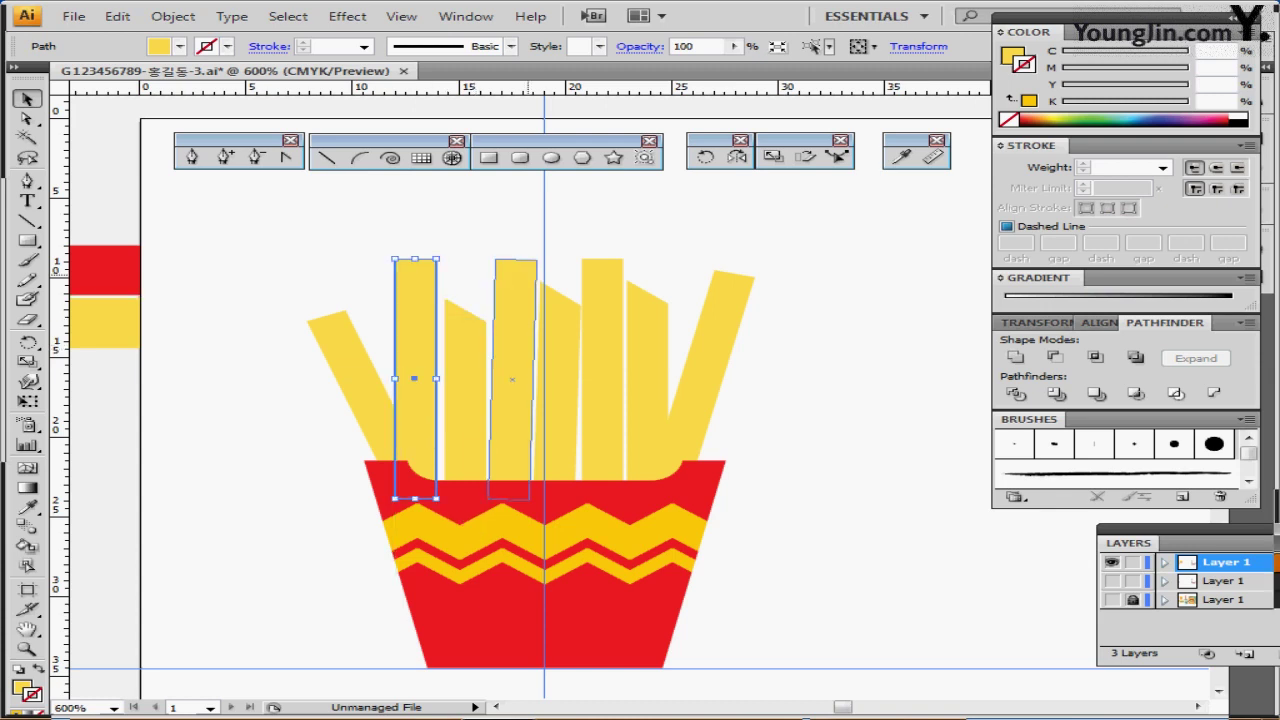
pyautogui.moveTo(512, 380); pyautogui.dragTo(512, 367)
pyautogui.moveTo(522, 262); pyautogui.dragTo(522, 262)
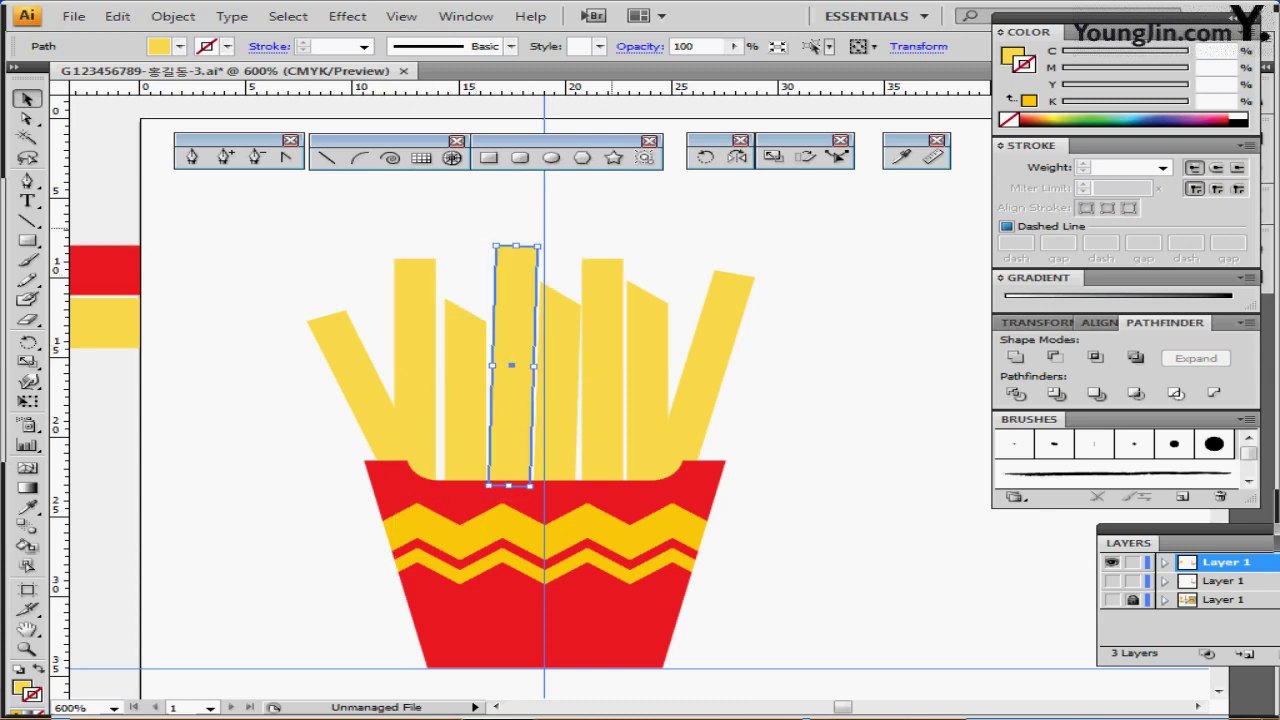
# Lower the rightmost slanted-top fry slightly so it sits shorter than the straight fry beside it
pyautogui.click(570, 232)
pyautogui.click(601, 275)
pyautogui.moveTo(648, 396); pyautogui.dragTo(648, 425)
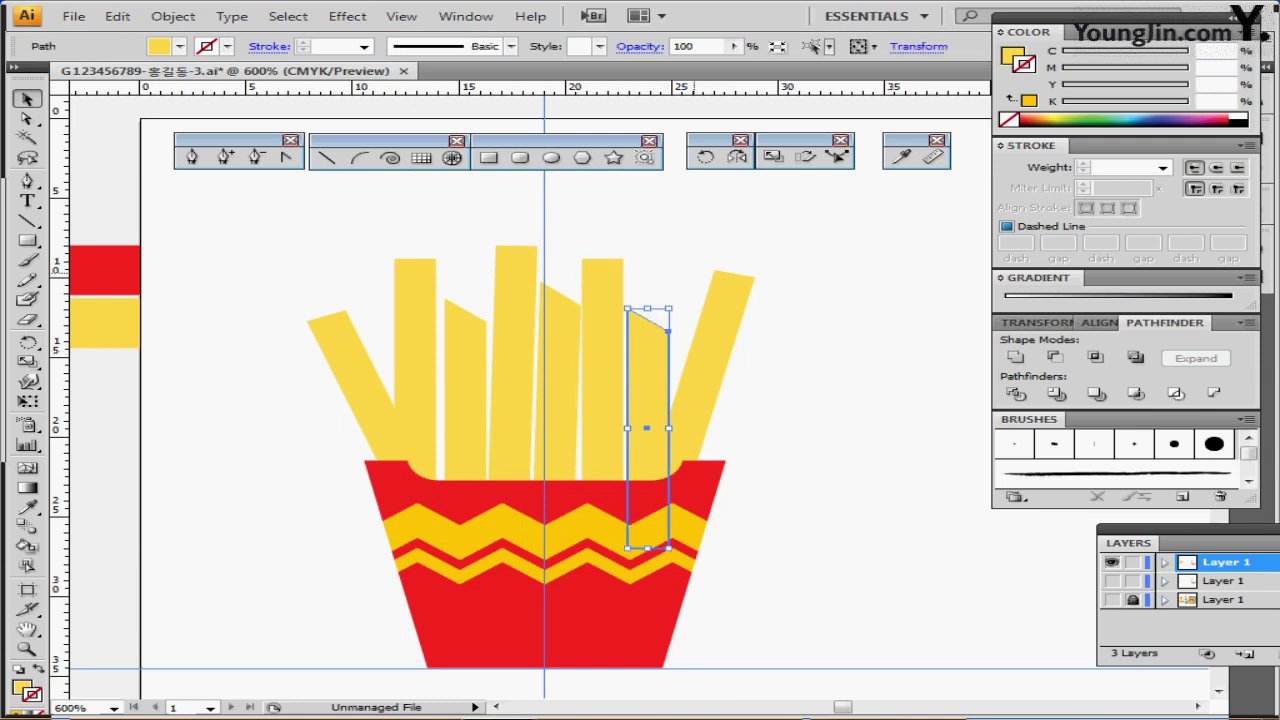
pyautogui.hotkey('ctrl', 'shift', 'a')
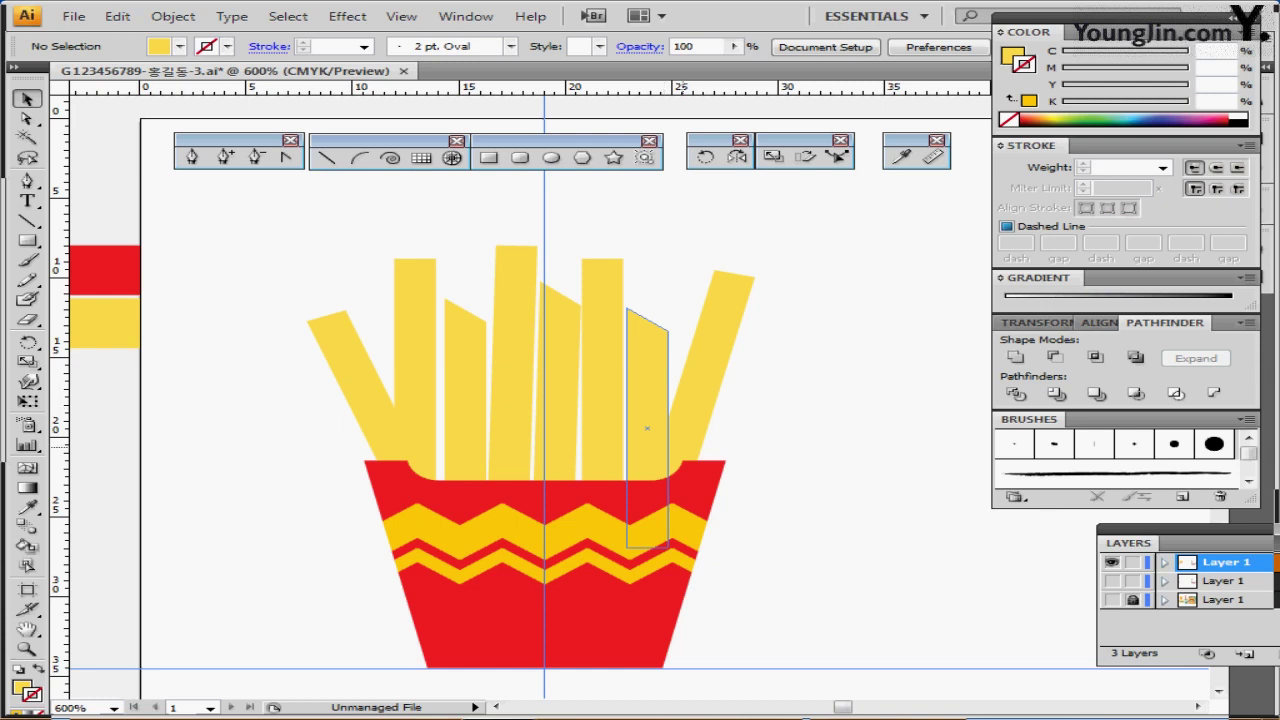
# Create a rounded rectangle 28 mm wide and 17 mm high with a 10 mm corner radius in the empty area below the fries box
pyautogui.scroll(-2, 664, 364)
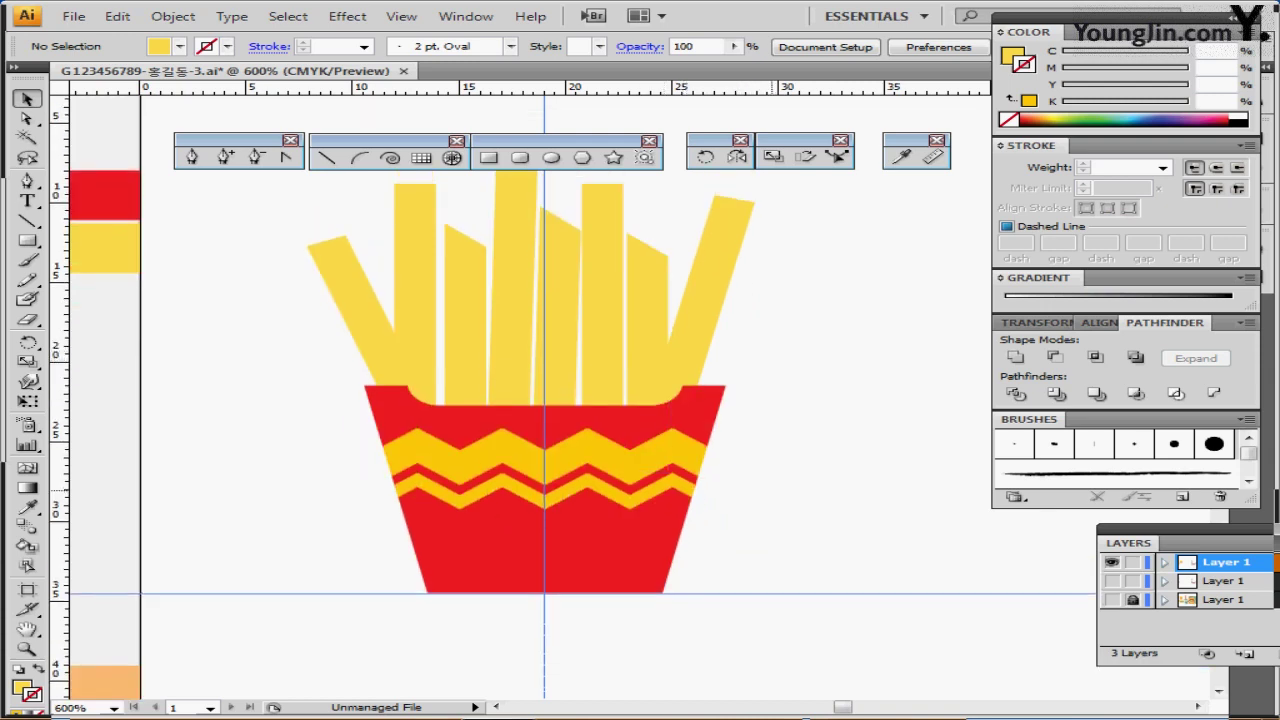
pyautogui.moveTo(782, 509); pyautogui.dragTo(752, 418)
pyautogui.moveTo(758, 533); pyautogui.dragTo(863, 282)
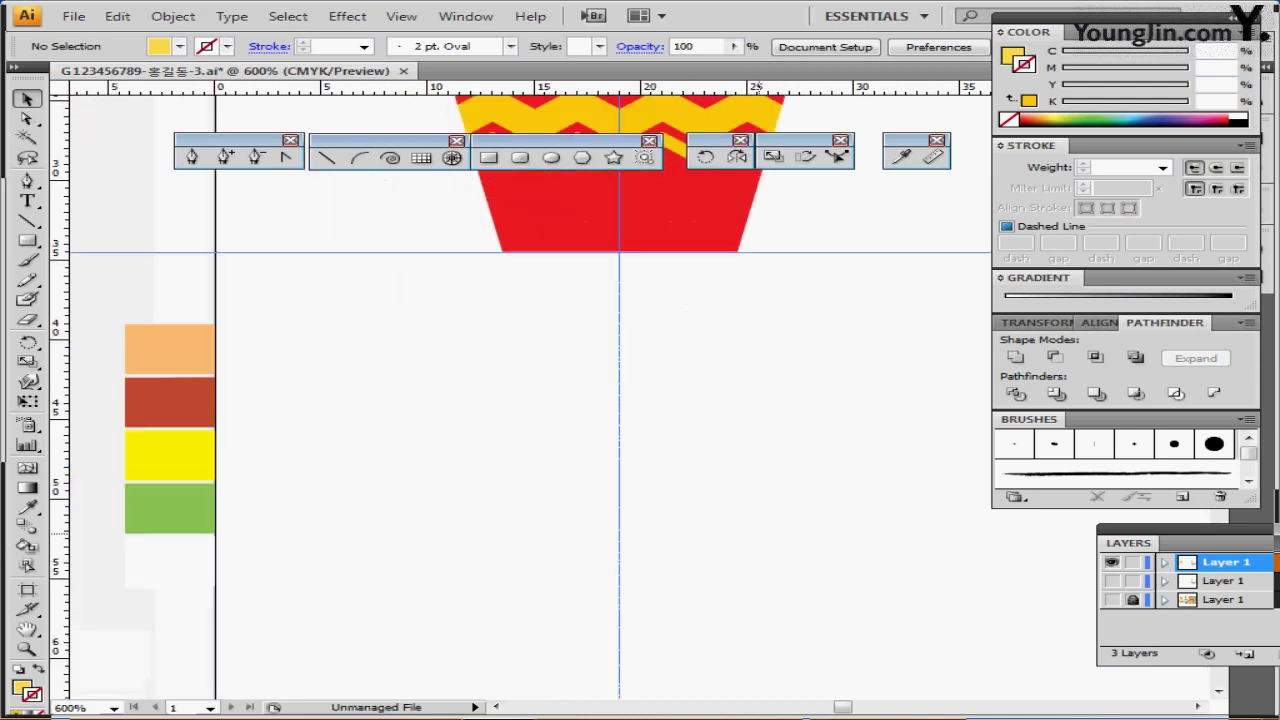
pyautogui.moveTo(704, 486); pyautogui.dragTo(659, 419)
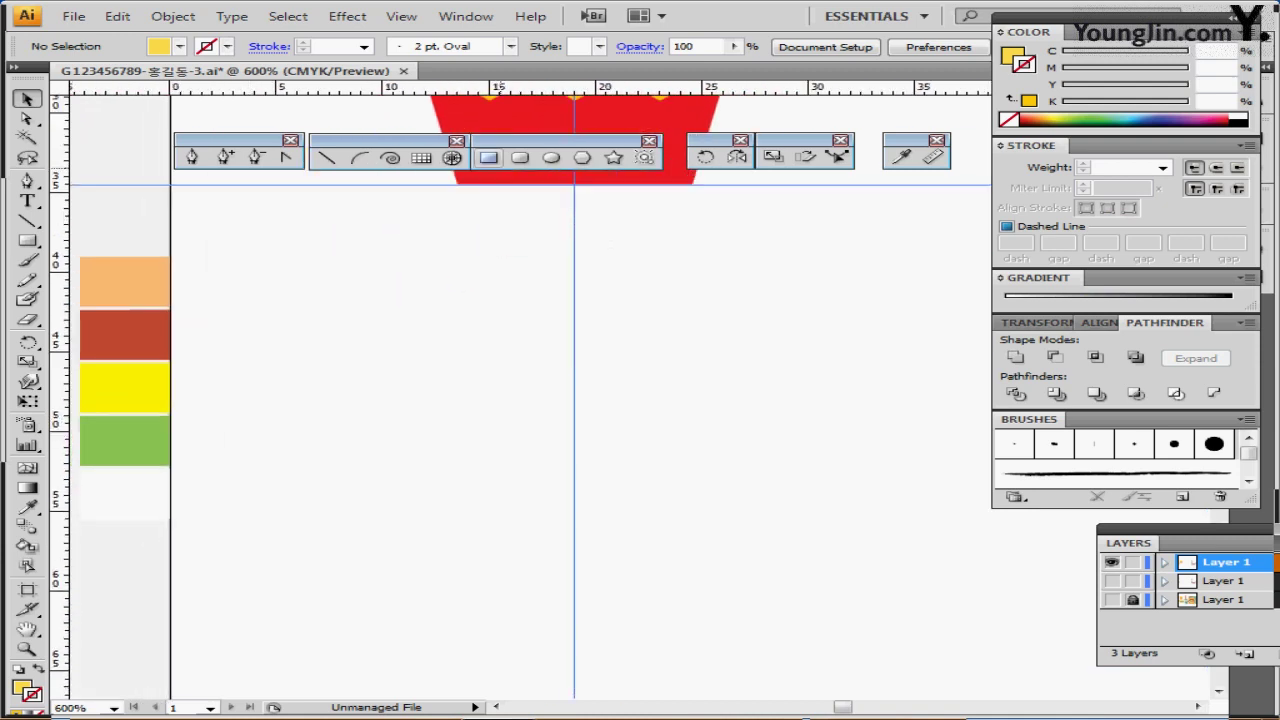
pyautogui.click(520, 157)
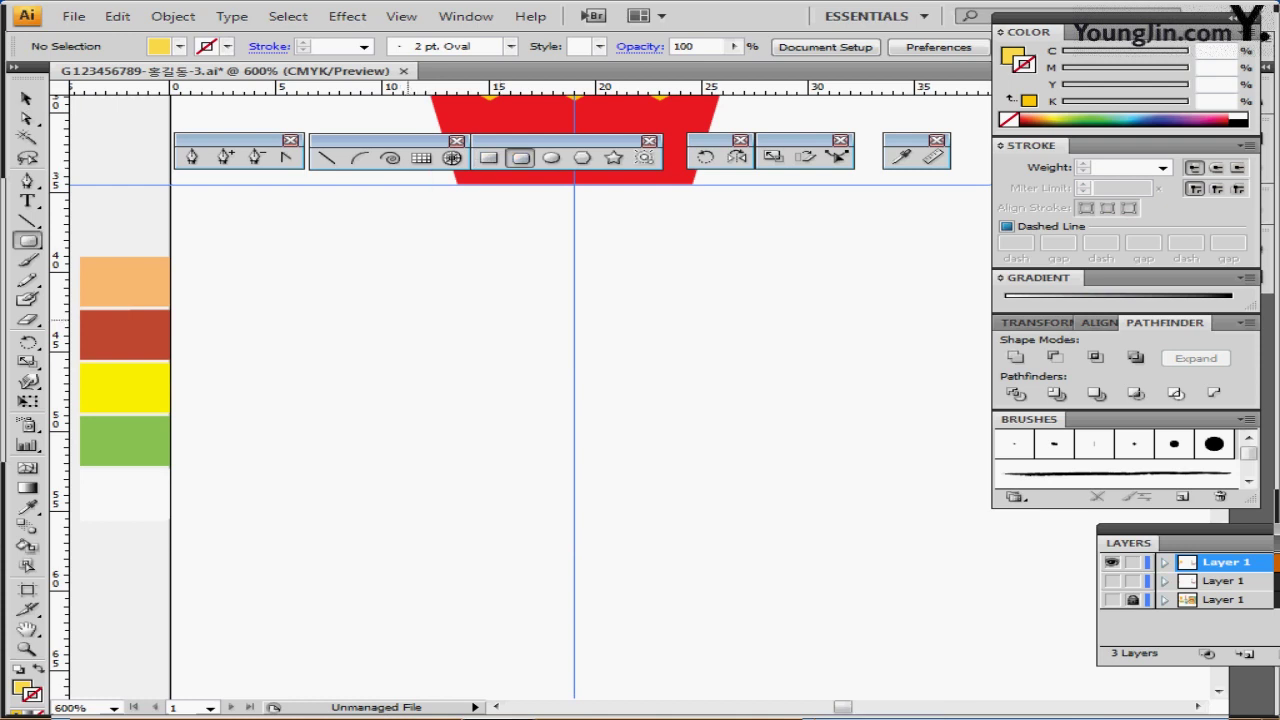
pyautogui.click(408, 320)
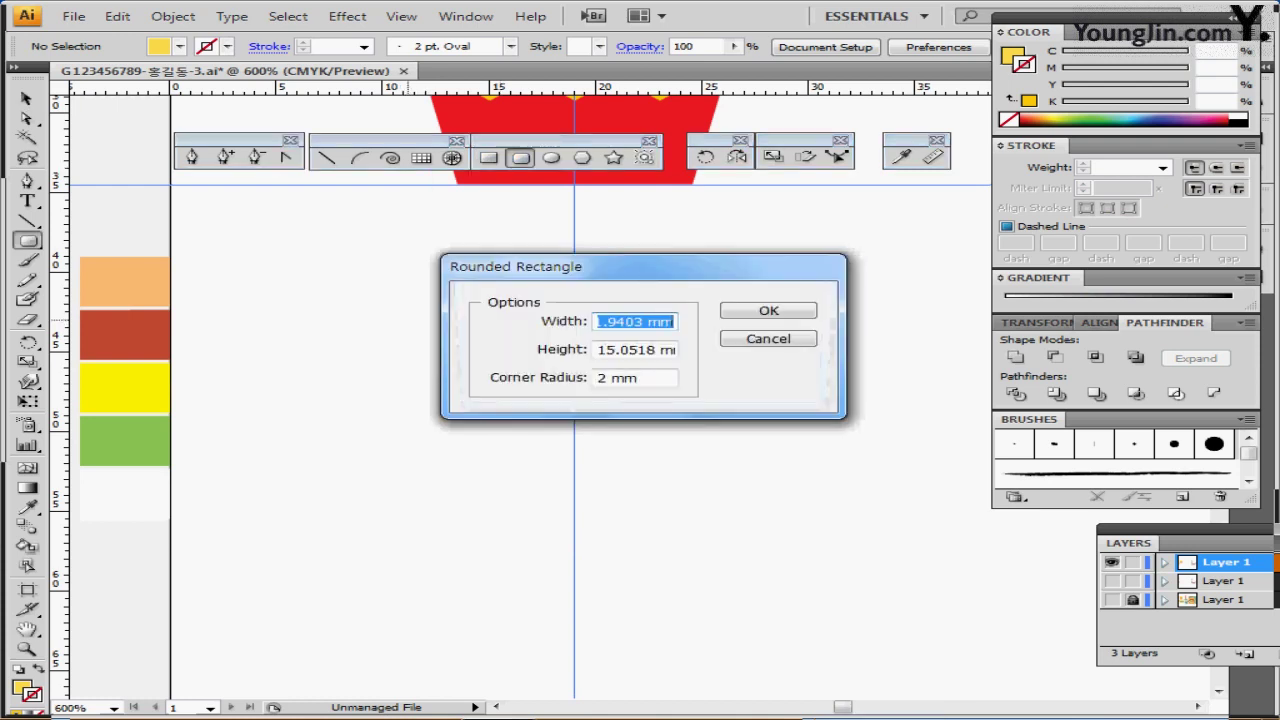
pyautogui.write('2')
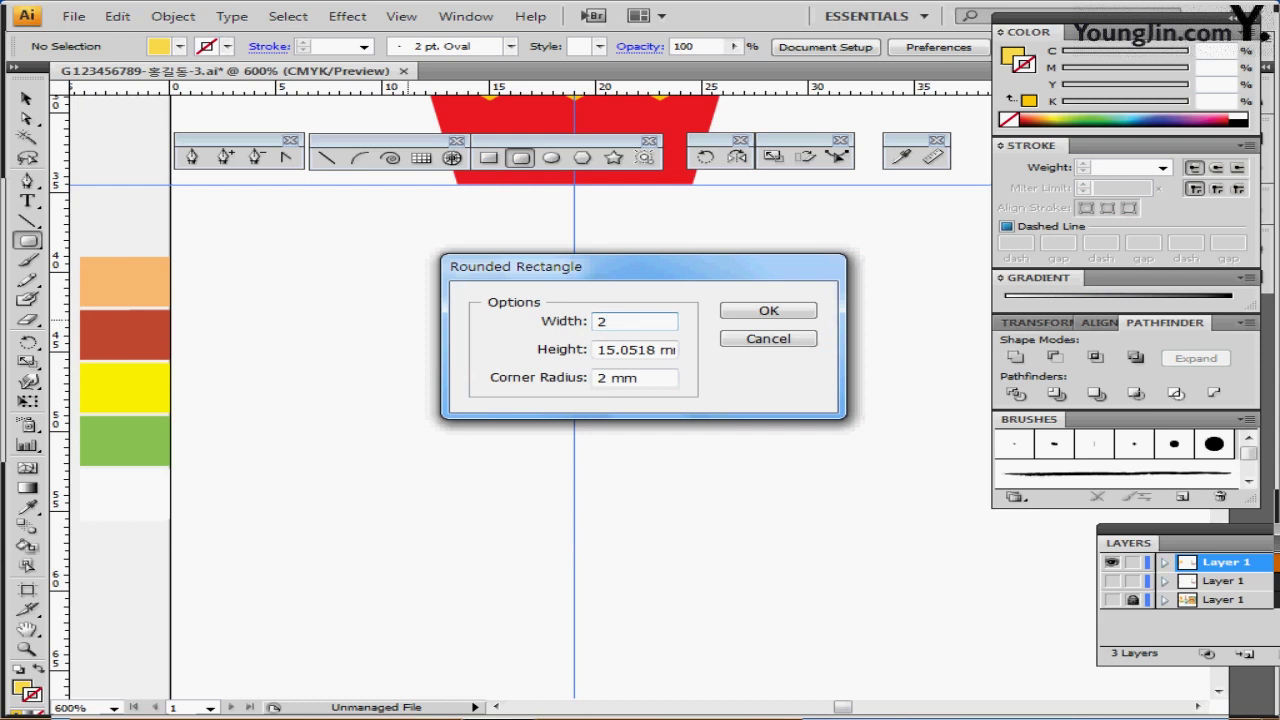
pyautogui.write('8')
pyautogui.press('Tab')
pyautogui.write('17')
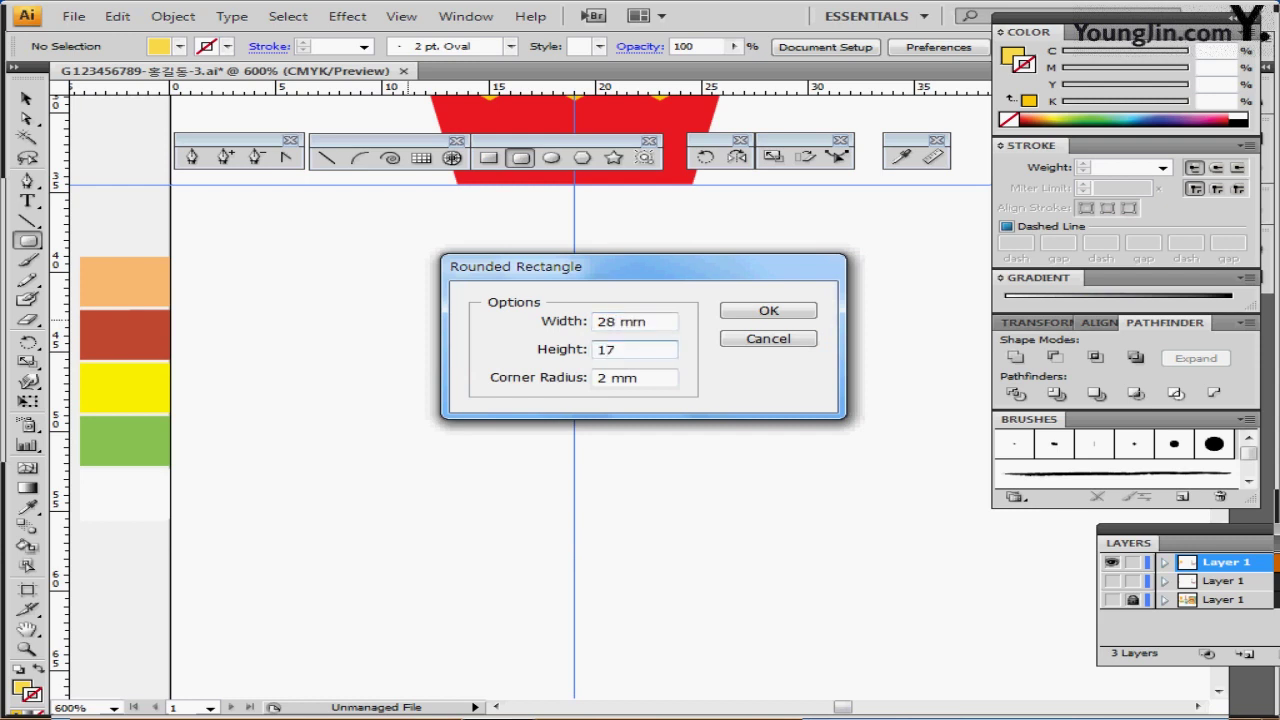
pyautogui.press('Tab')
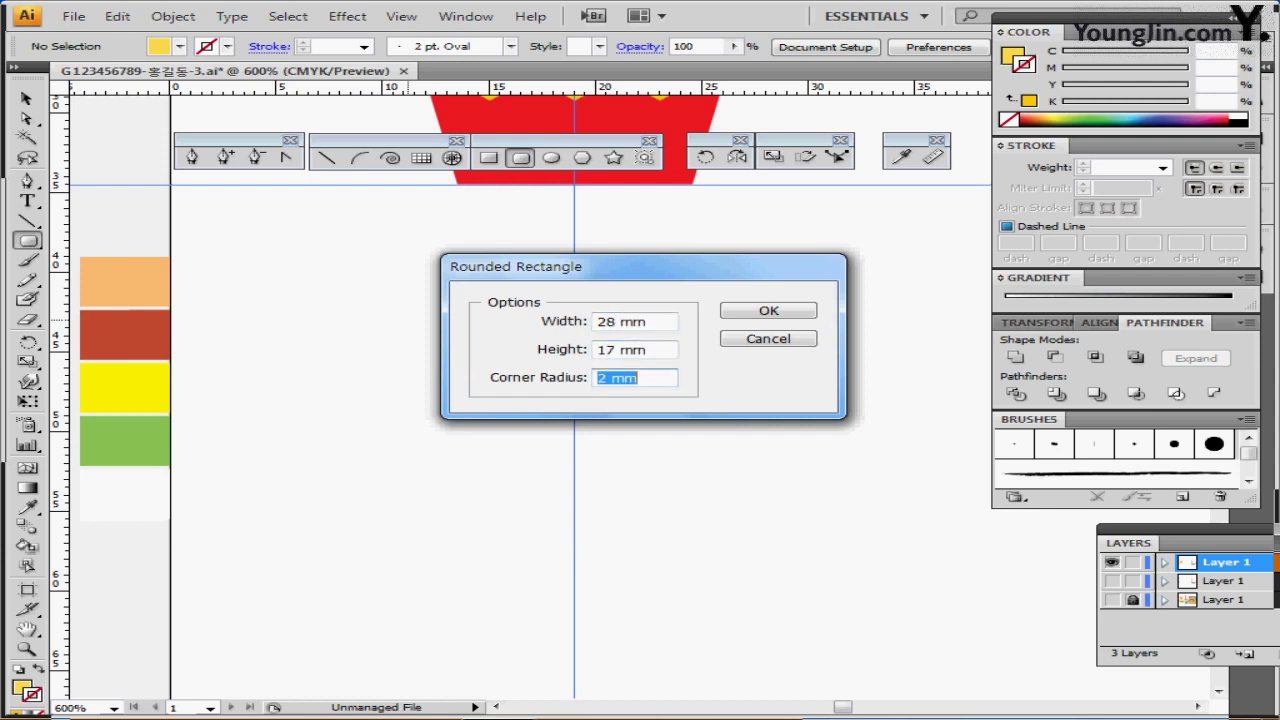
pyautogui.write('10')
pyautogui.press('Return')
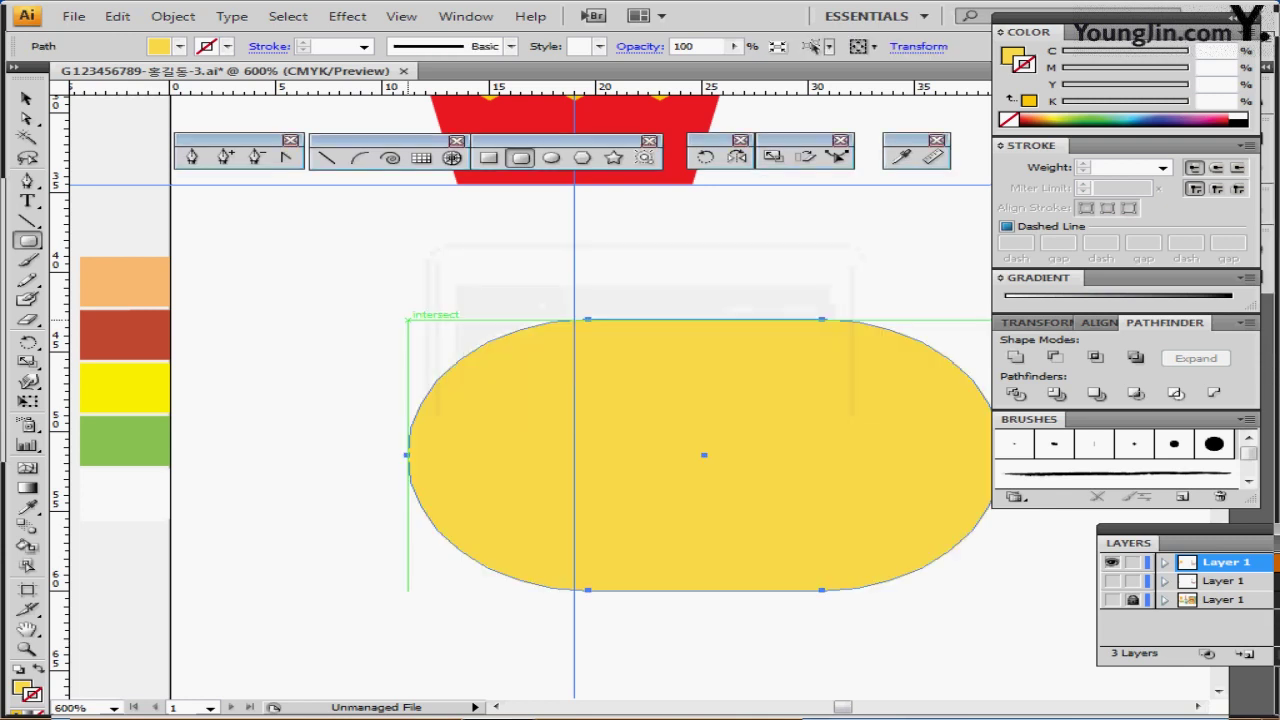
# Fill the rounded bun shape with the light orange sample colour and roughly centre it on the vertical guide
pyautogui.moveTo(640, 453); pyautogui.dragTo(538, 447)
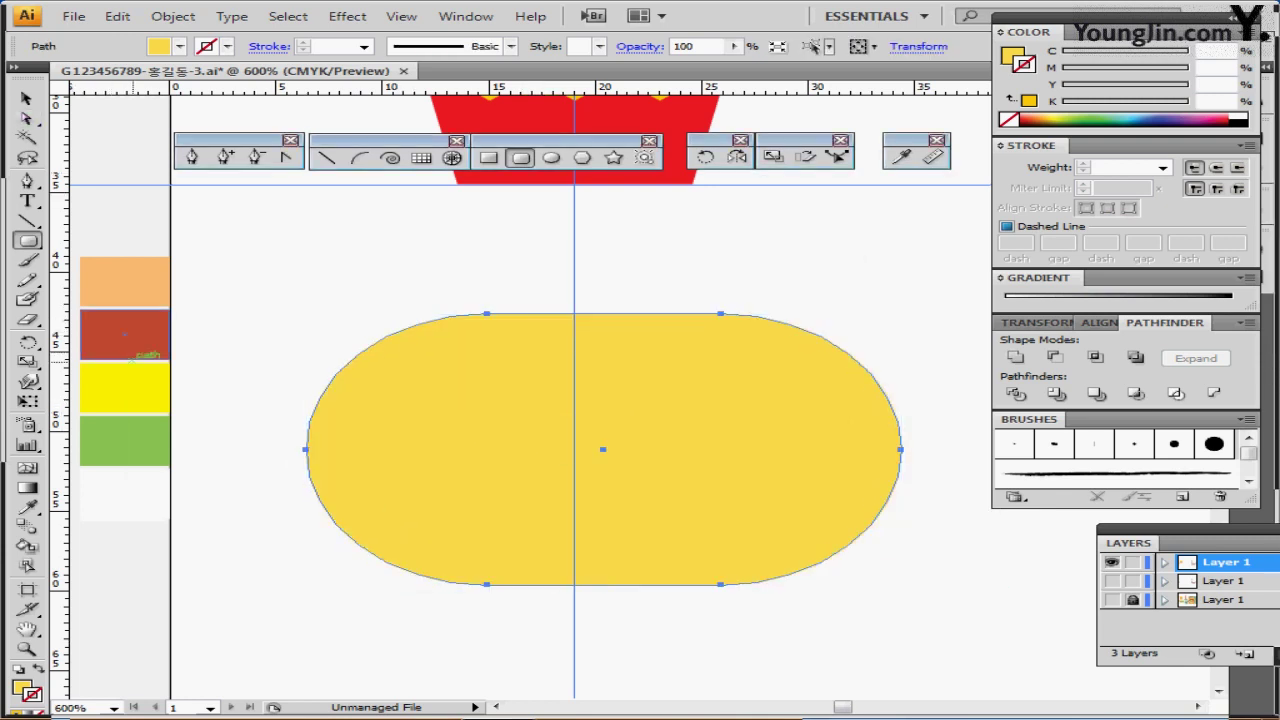
pyautogui.press('i')
pyautogui.click(124, 281)
pyautogui.moveTo(606, 445); pyautogui.dragTo(580, 446)
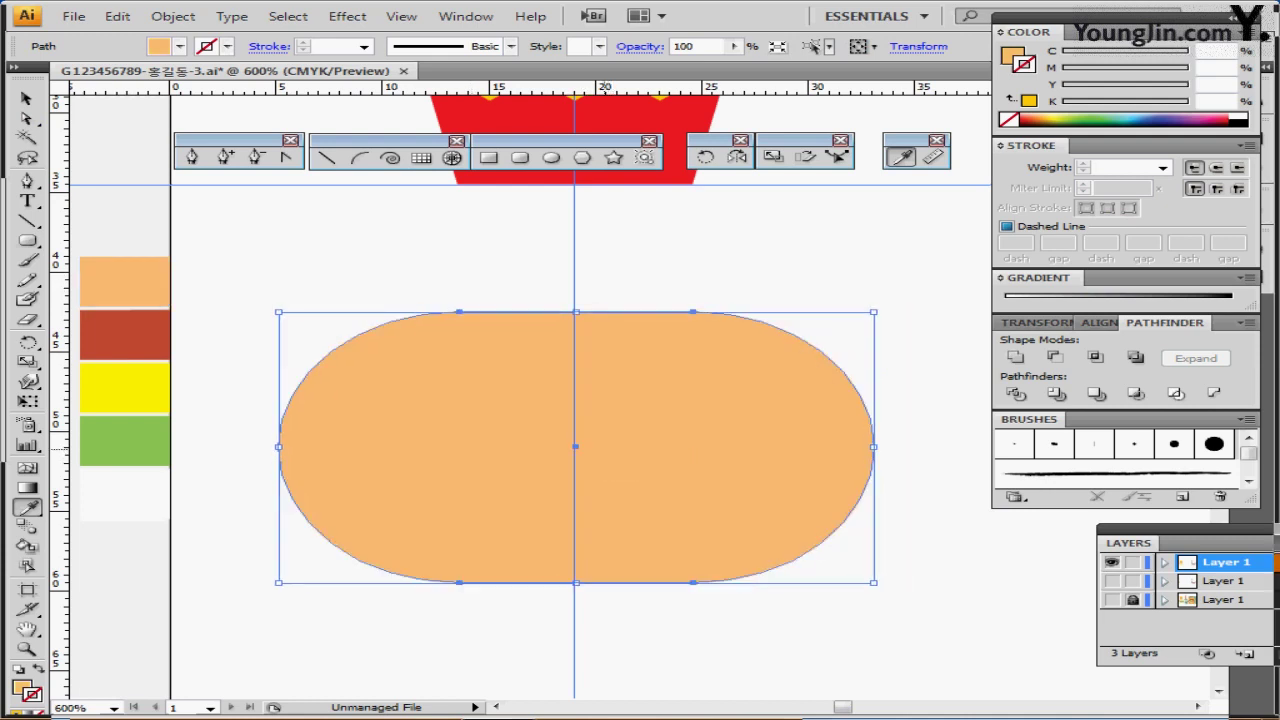
pyautogui.click(600, 446)
pyautogui.moveTo(657, 444); pyautogui.dragTo(661, 444)
pyautogui.press('a')
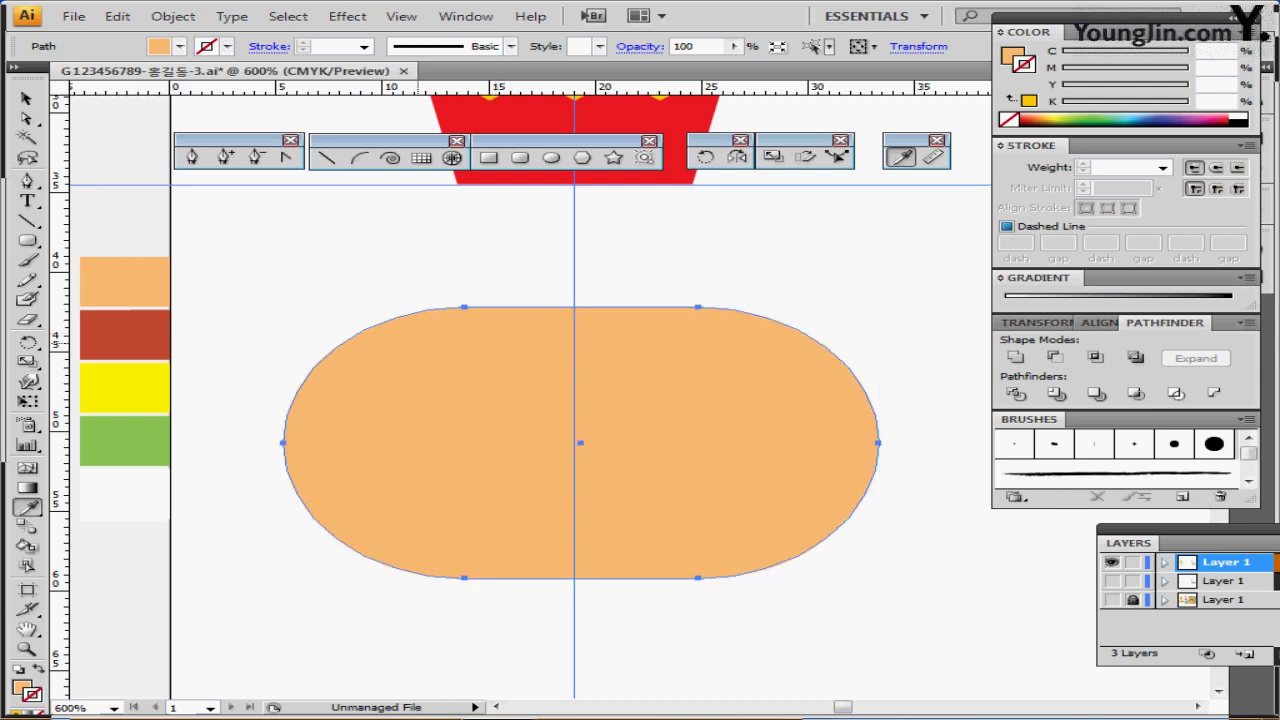
# Draw a thin rounded patty slightly wider than the bun across its middle, fill it with the brownish-red sample colour and nudge it down
pyautogui.click(520, 157)
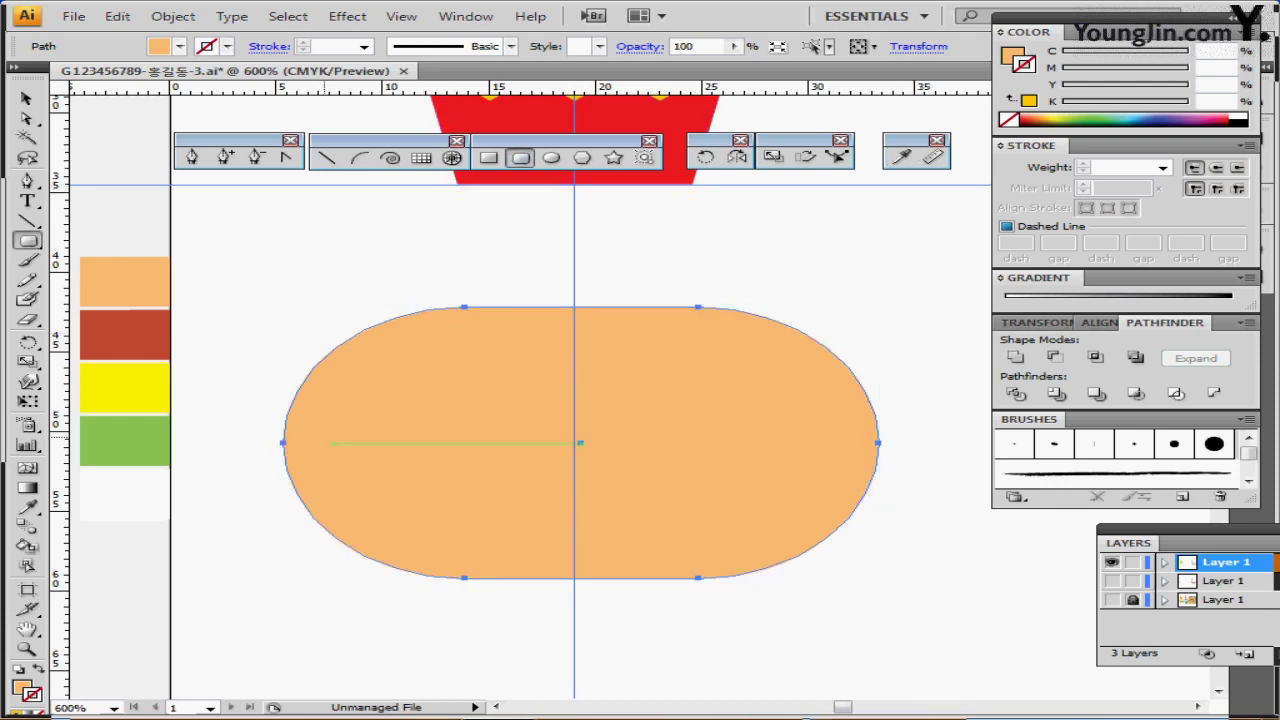
pyautogui.moveTo(249, 399); pyautogui.dragTo(906, 431)
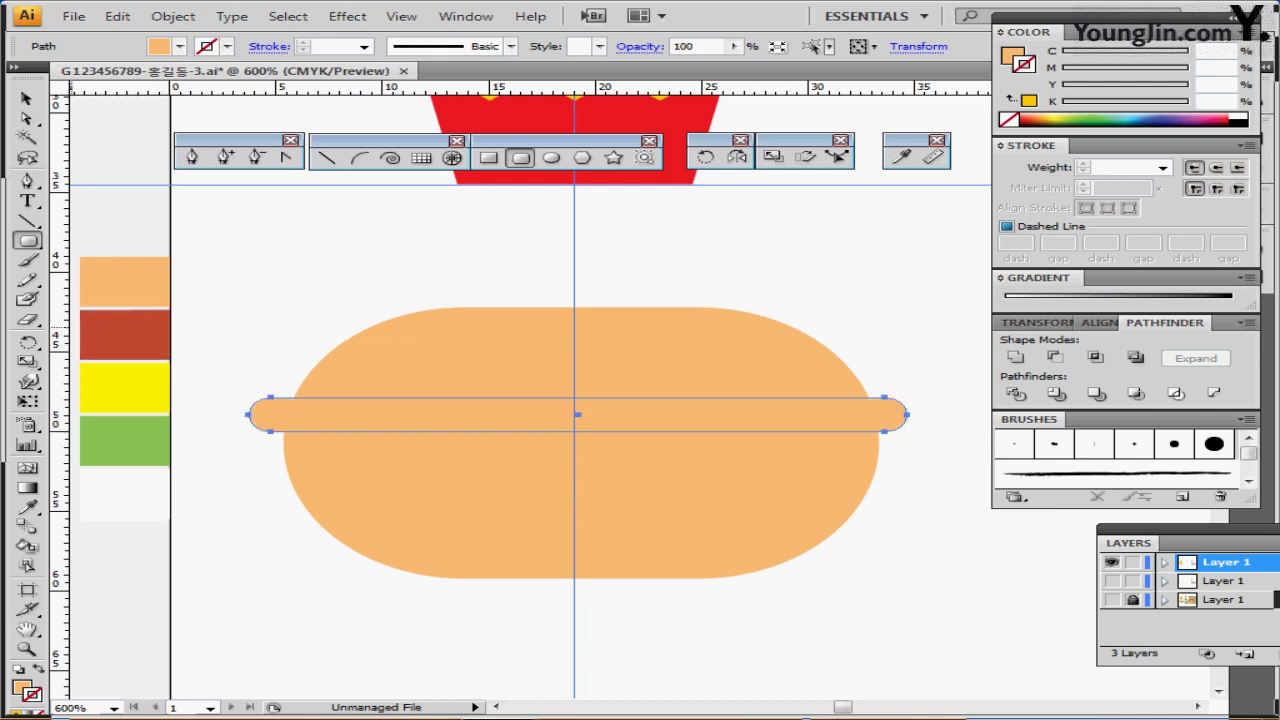
pyautogui.press('i')
pyautogui.click(125, 340)
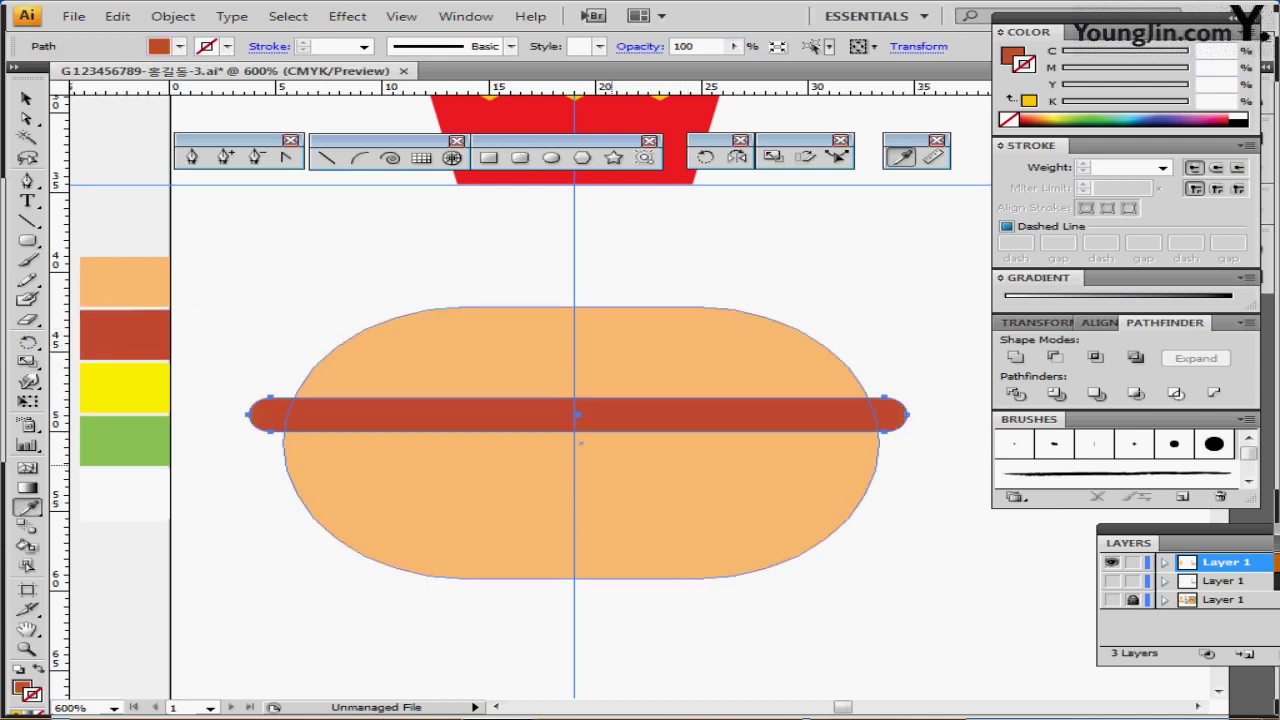
pyautogui.moveTo(600, 422); pyautogui.dragTo(600, 428)
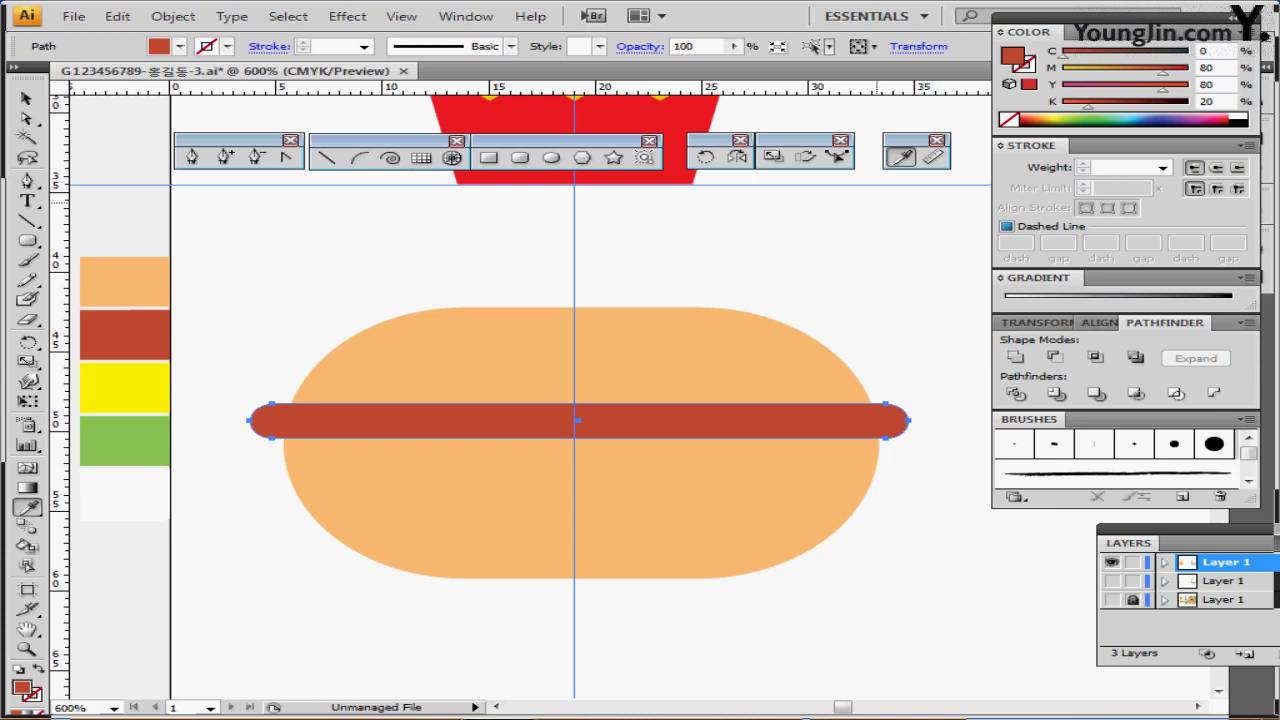
pyautogui.keyDown('ctrl'); pyautogui.click(862, 290); pyautogui.keyUp('ctrl')
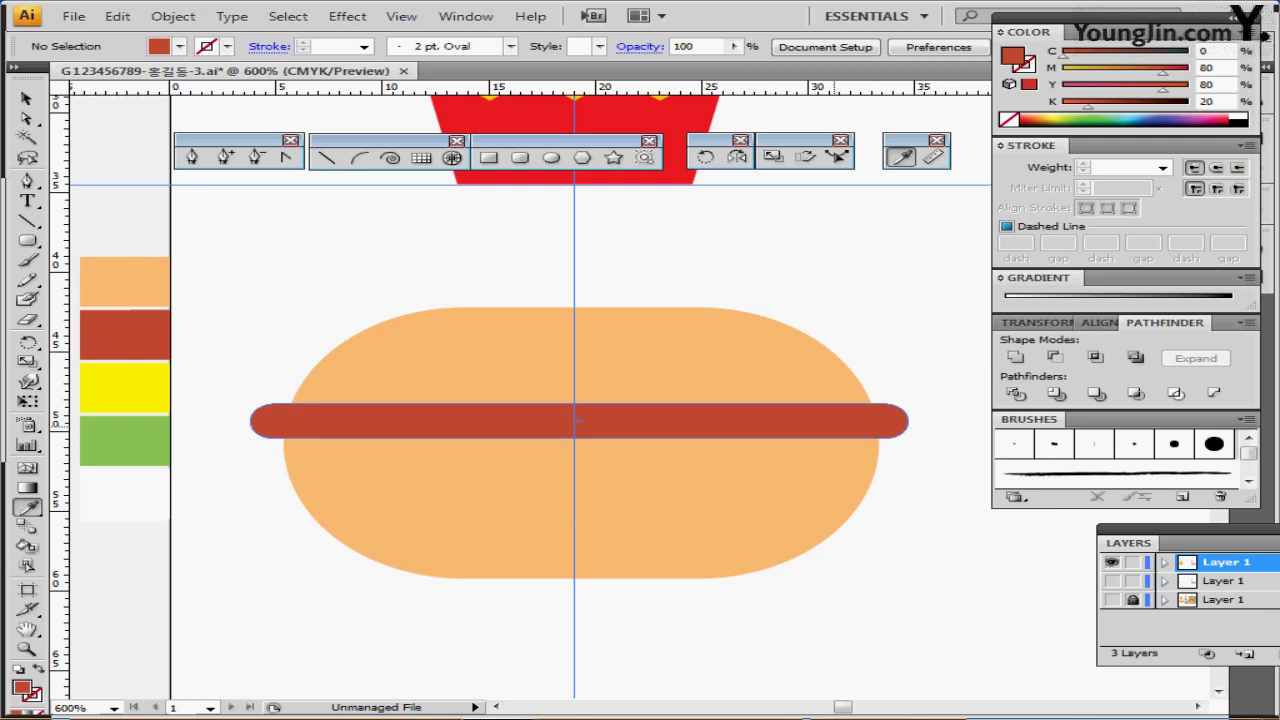
# Copy the patty straight down and nudge the copy up, leaving a narrow gap between the two patties
pyautogui.moveTo(848, 422); pyautogui.dragTo(848, 464)
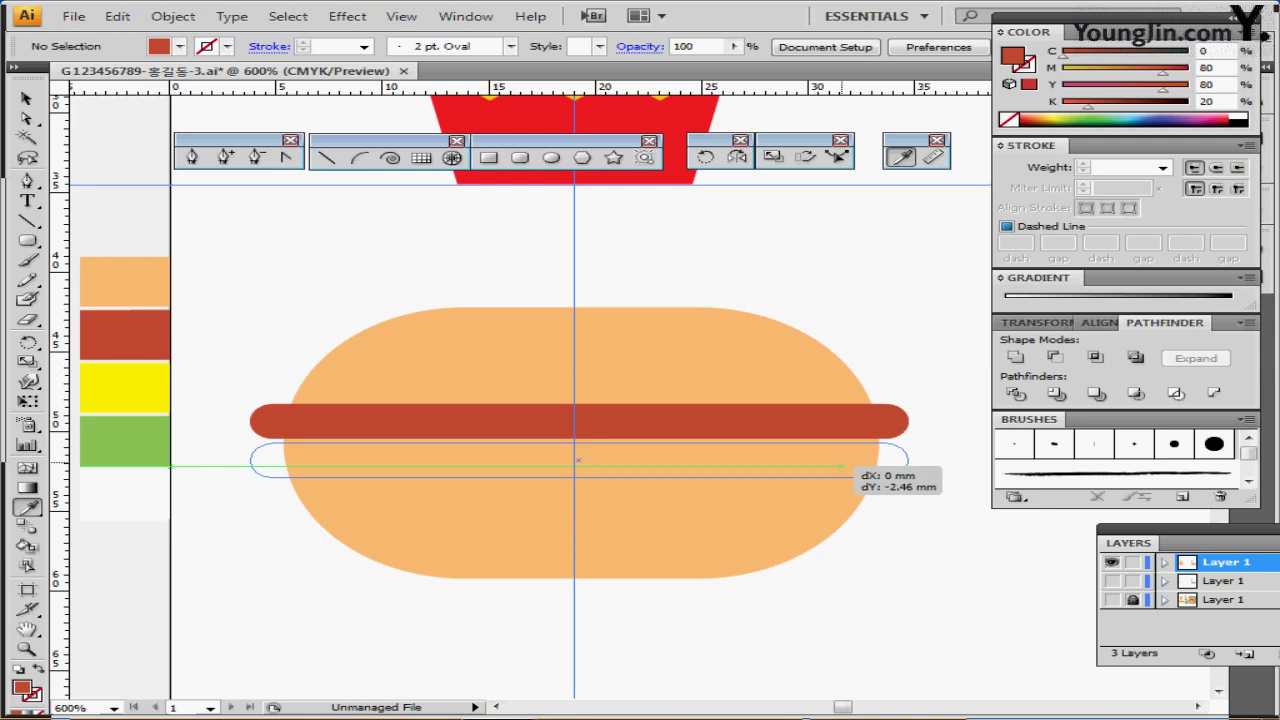
pyautogui.moveTo(848, 464); pyautogui.dragTo(848, 464)
pyautogui.hotkey('ctrl', 'shift', 'a')
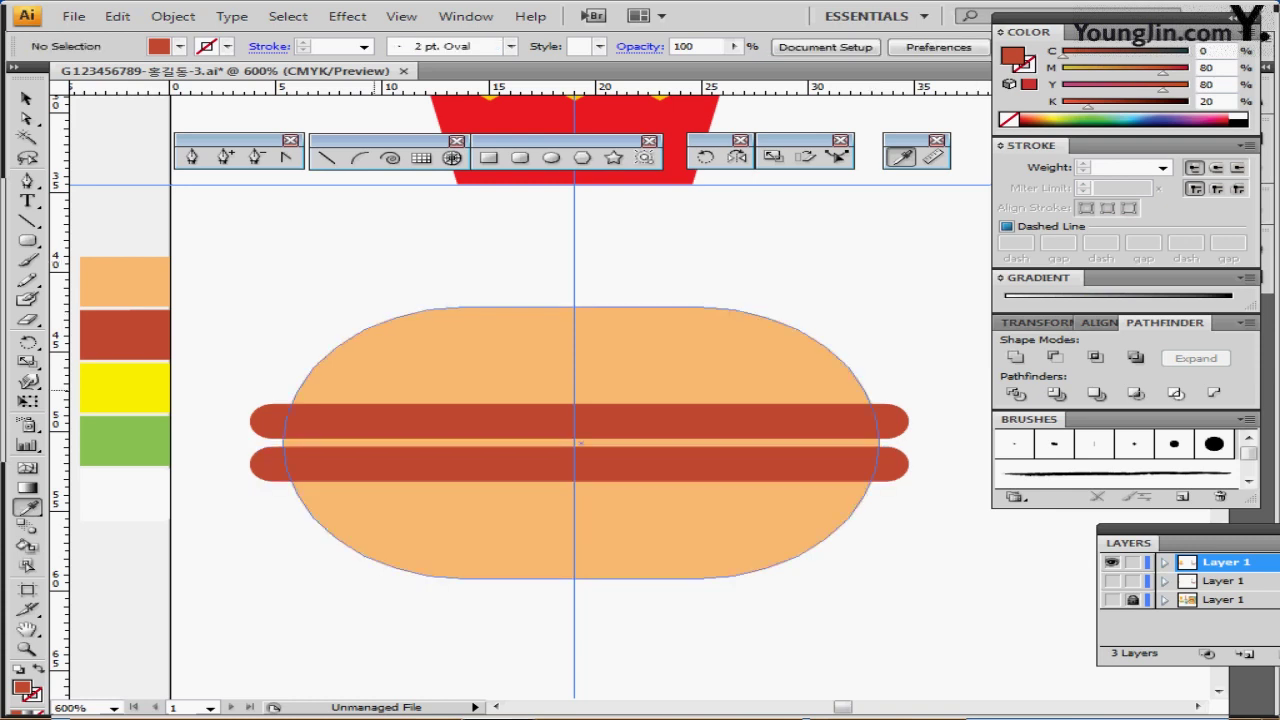
pyautogui.moveTo(655, 342); pyautogui.dragTo(650, 324)
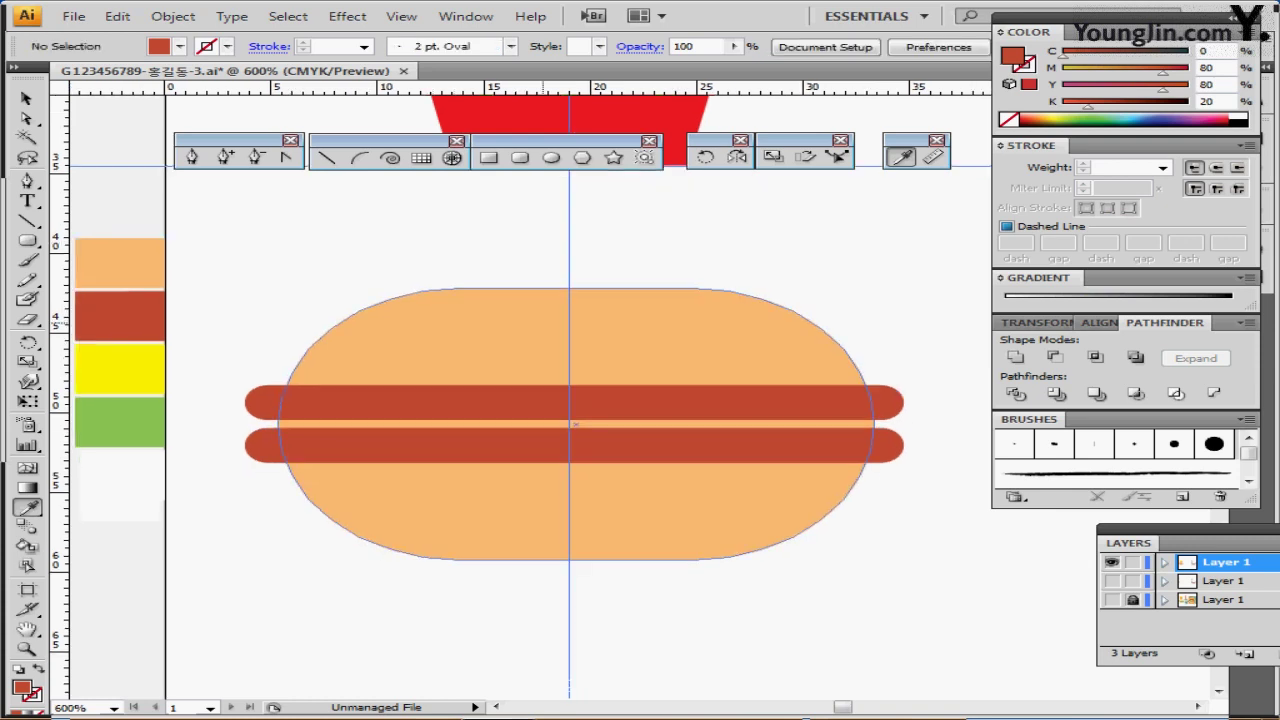
pyautogui.moveTo(650, 439); pyautogui.dragTo(650, 435)
pyautogui.hotkey('ctrl', 'shift', 'b')
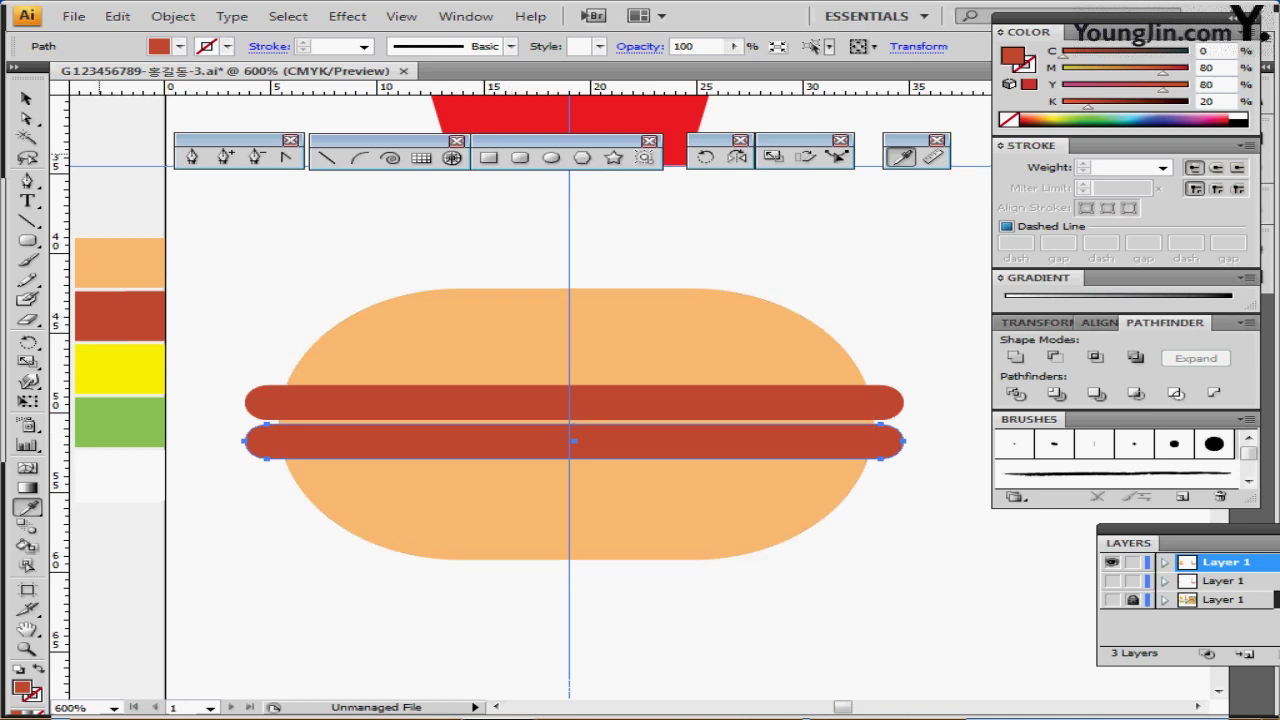
# Draw a closed four-point cheese slice with the Pen tool over the gap between the patties, filled with the yellow sample colour
pyautogui.click(193, 159)
pyautogui.keyDown('ctrl'); pyautogui.click(184, 295); pyautogui.keyUp('ctrl')
pyautogui.keyDown('ctrl'); pyautogui.click(147, 349); pyautogui.keyUp('ctrl')
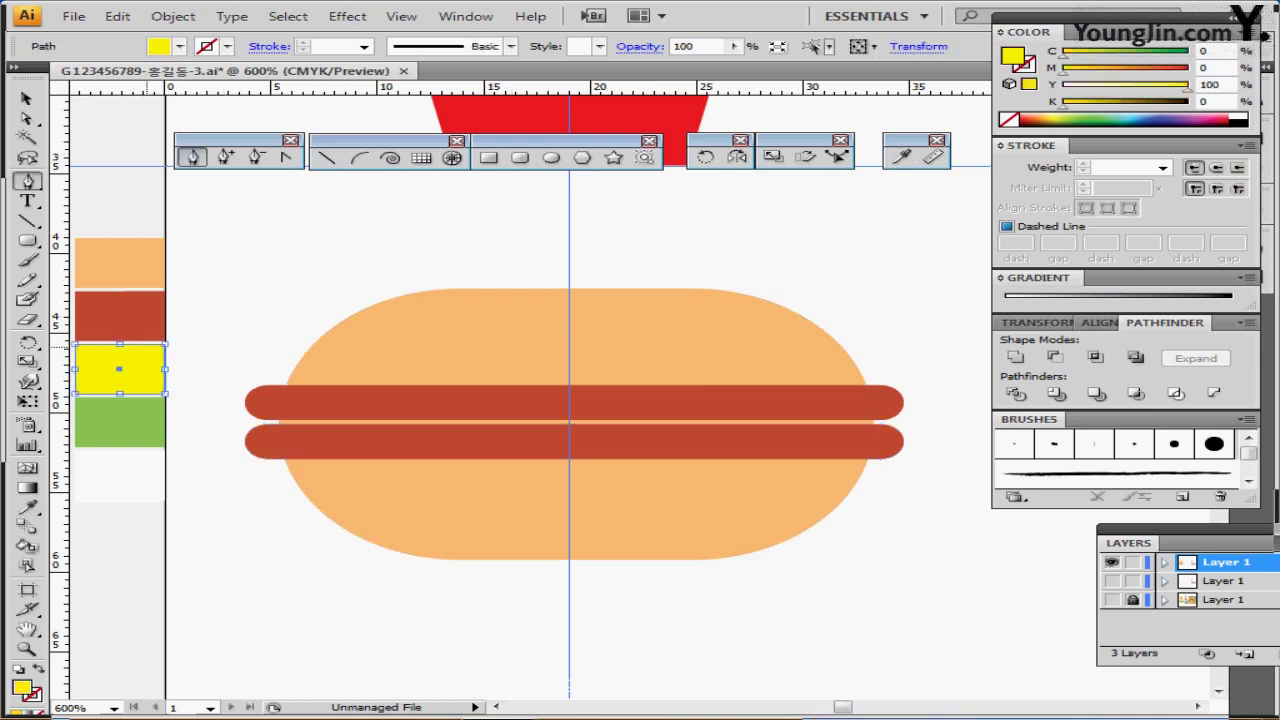
pyautogui.hotkey('ctrl', 'shift', 'a')
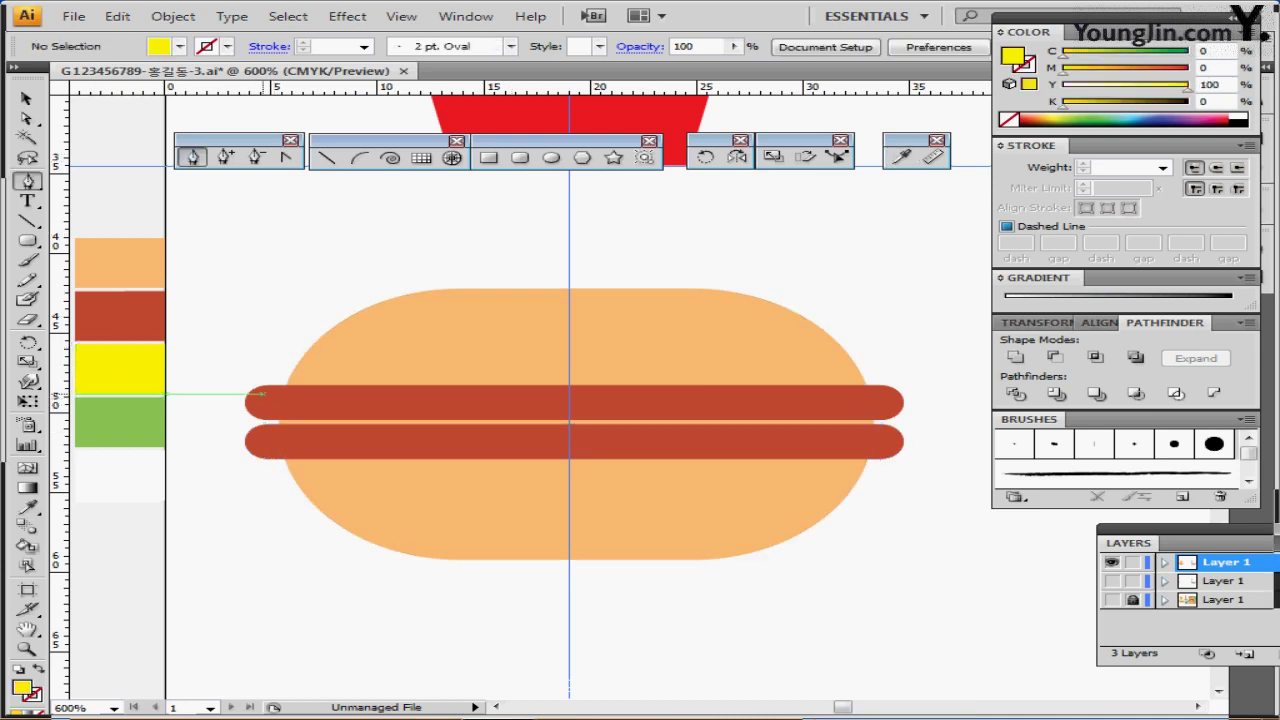
pyautogui.click(271, 405)
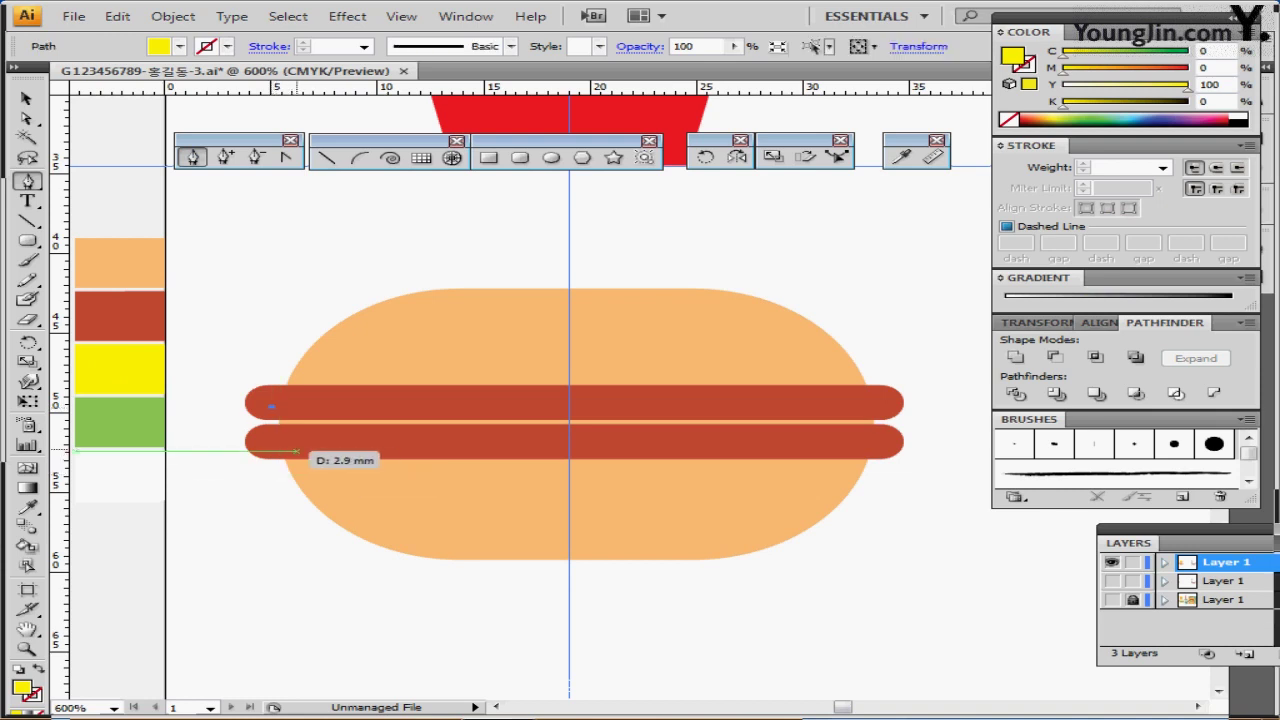
pyautogui.click(297, 450)
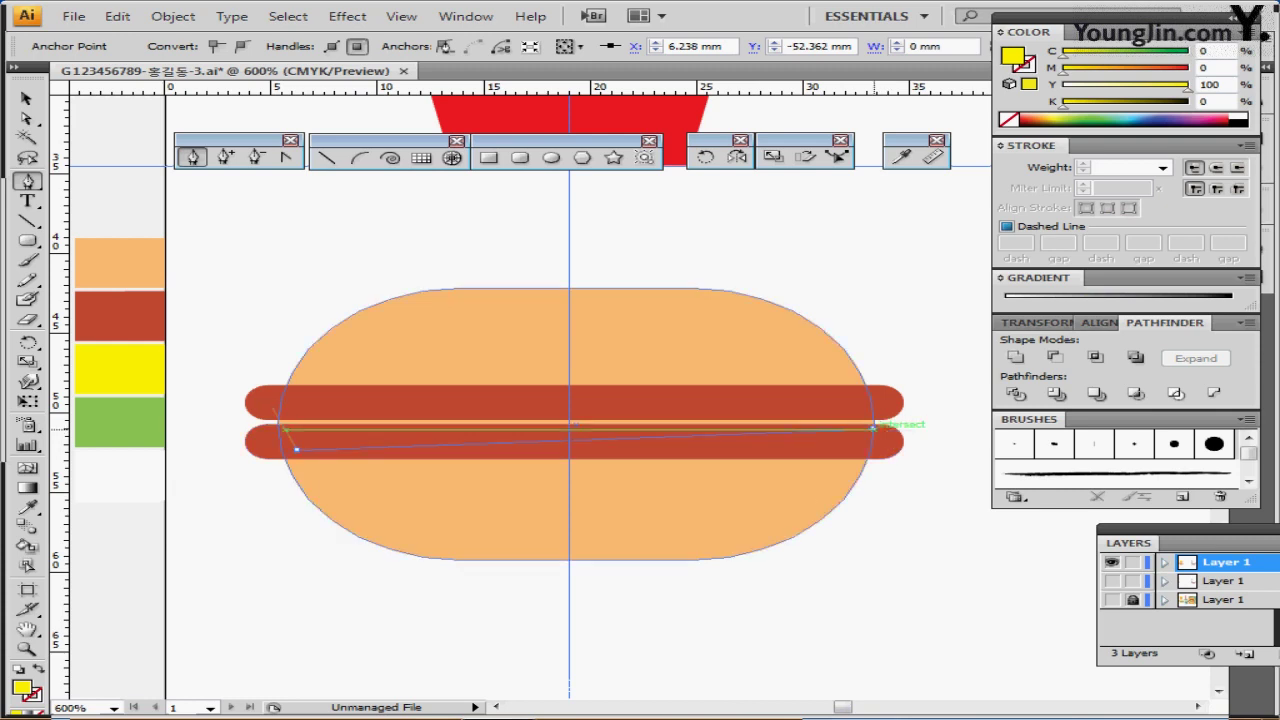
pyautogui.click(875, 427)
pyautogui.click(872, 410)
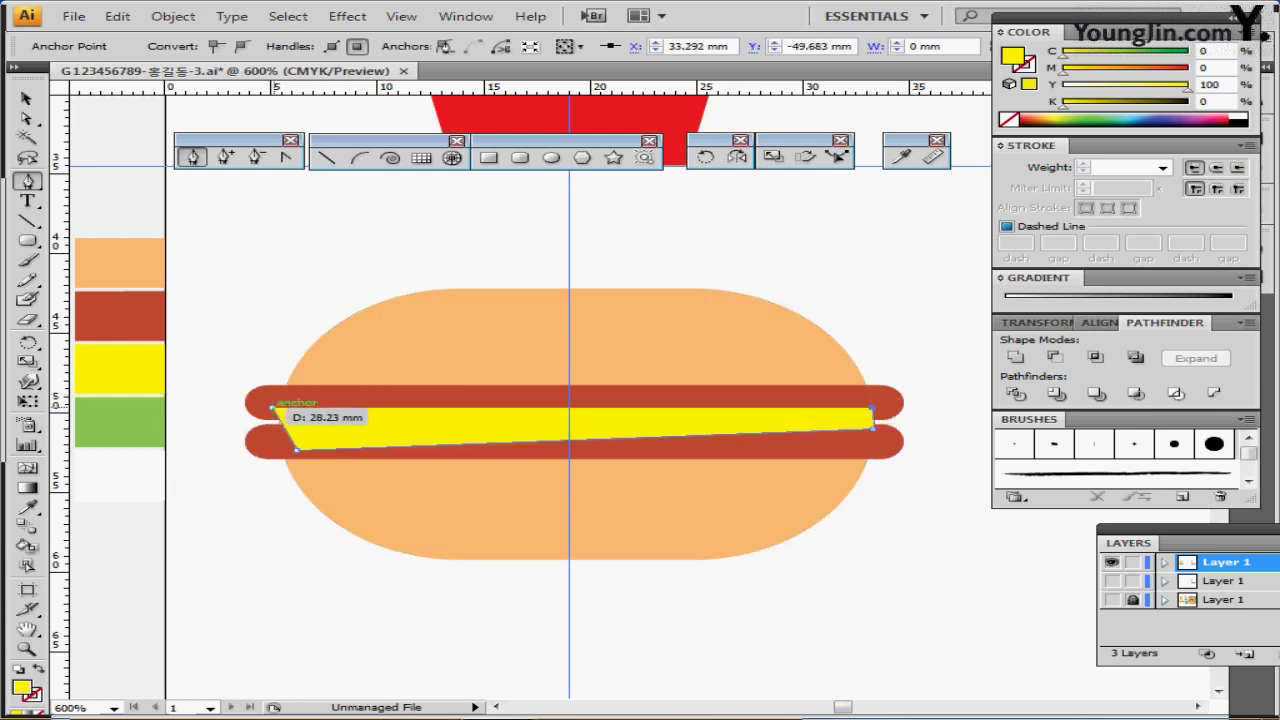
pyautogui.click(272, 408)
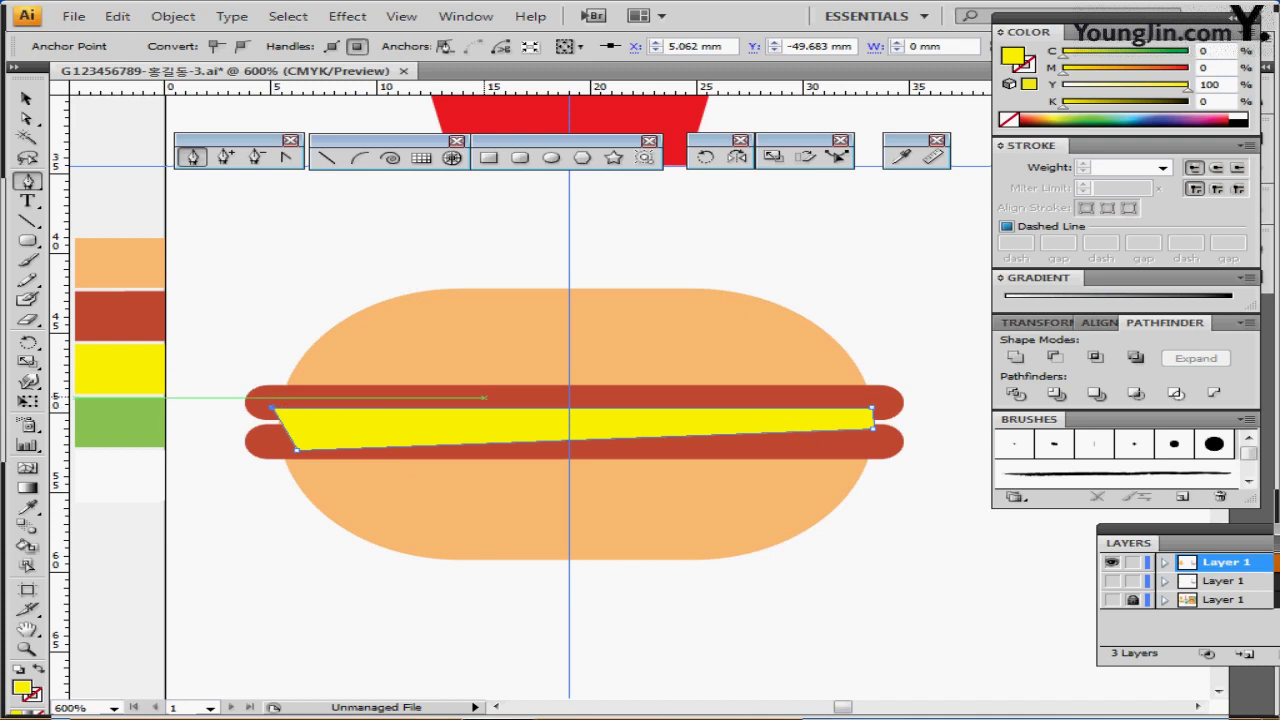
# Bring the upper patty to the front so it covers the top edge of the yellow cheese
pyautogui.keyDown('ctrl'); pyautogui.click(525, 398); pyautogui.keyUp('ctrl')
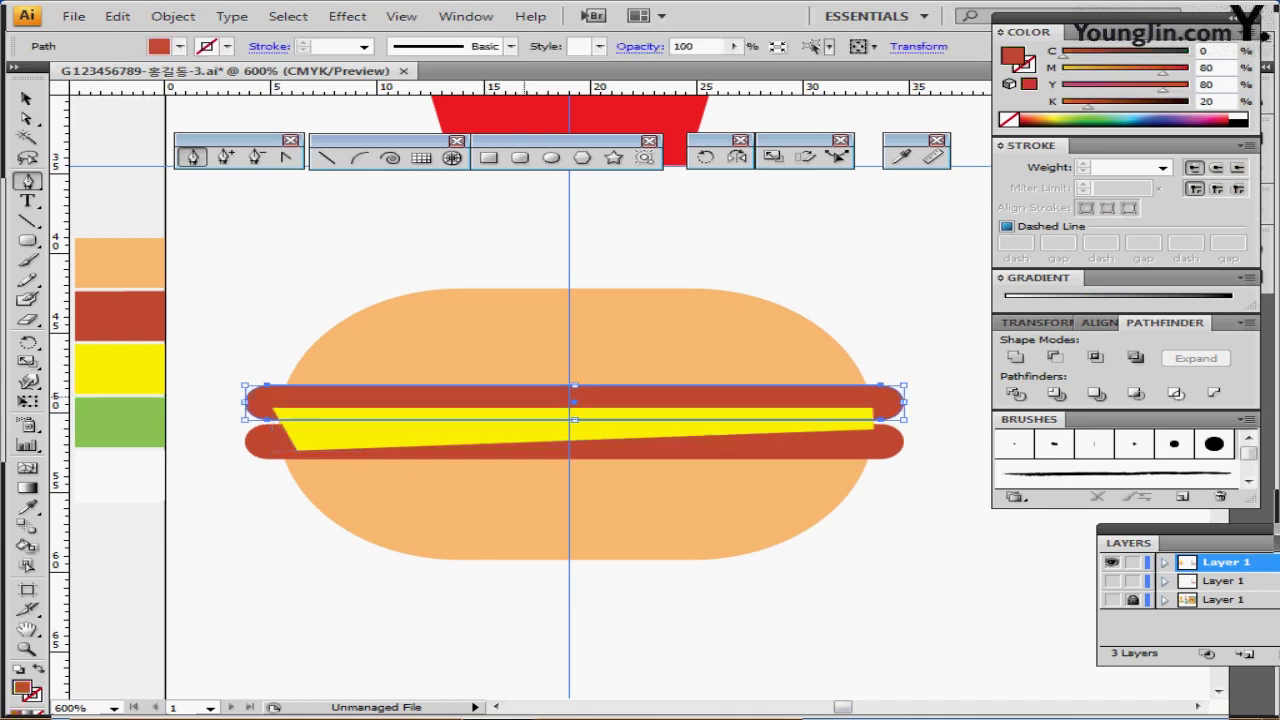
pyautogui.press('ctrl')
pyautogui.hotkey('ctrl', 'shift', ']')
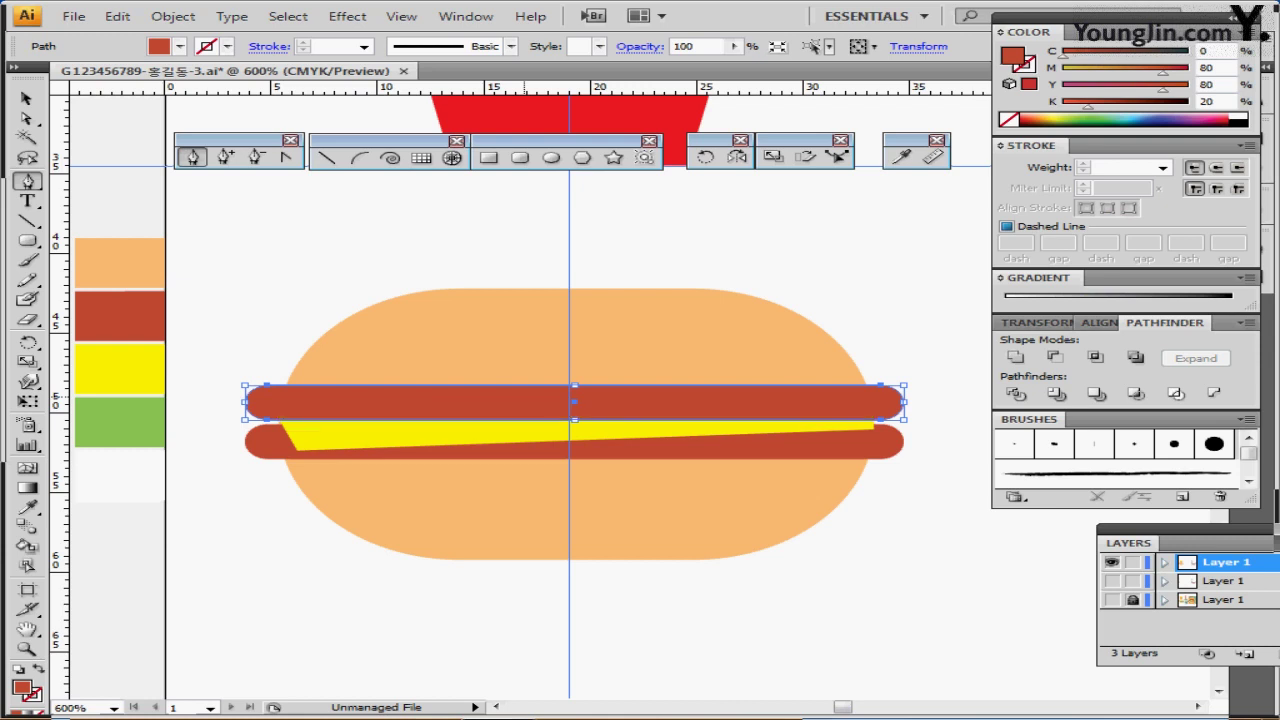
pyautogui.hotkey('ctrl', 'shift', 'a')
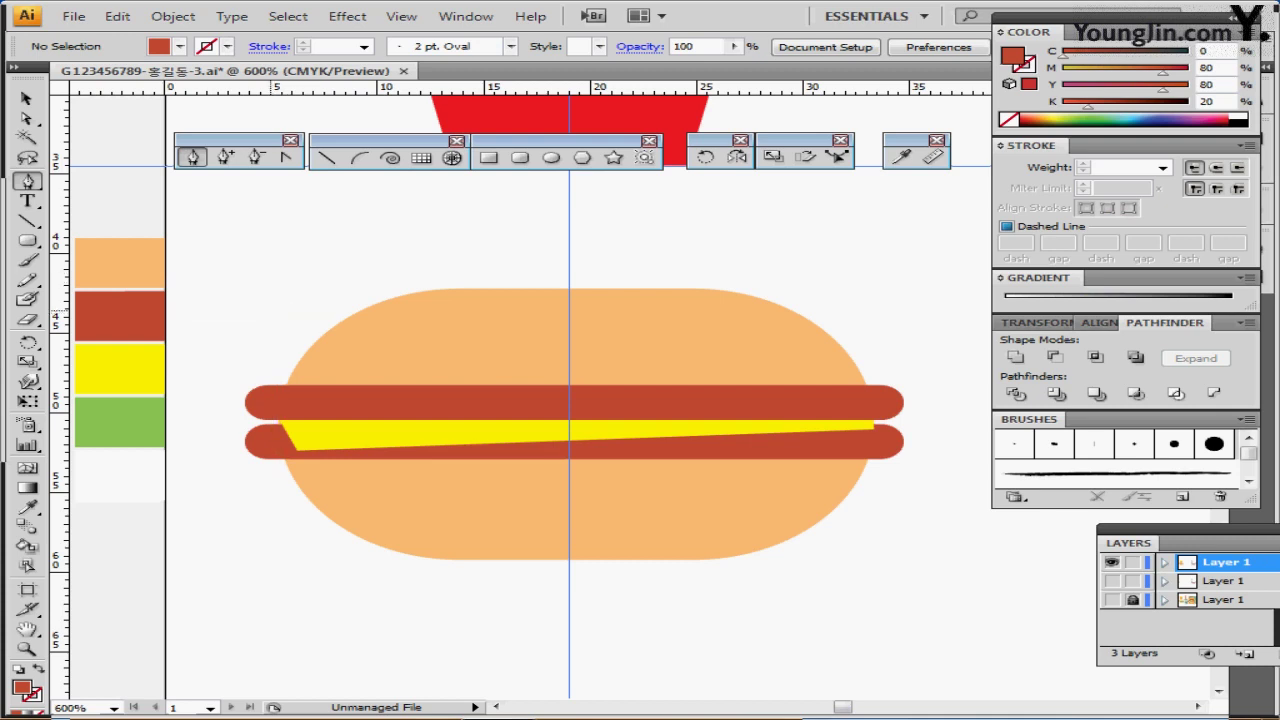
# Show the hidden green lettuce shapes and move the bun, cheese, lower patty and upper lettuce down, leaving the upper patty in place
pyautogui.hotkey('ctrl', 'alt', '3')
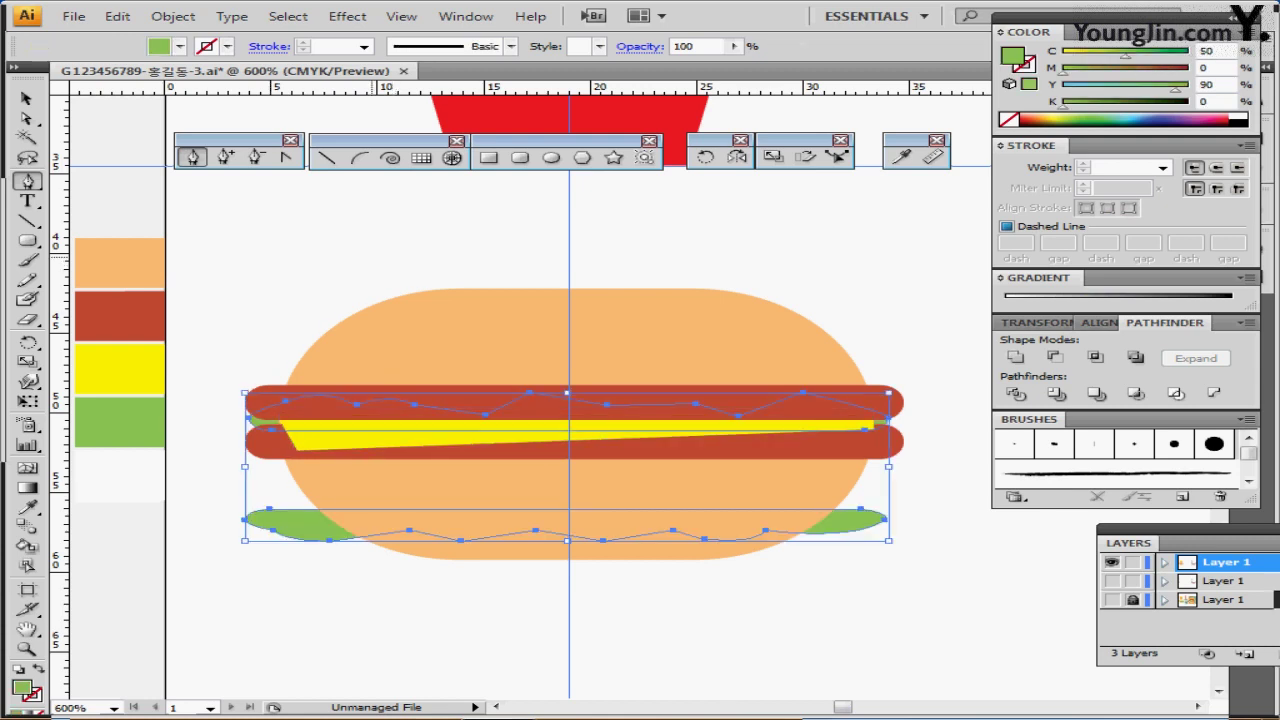
pyautogui.click(406, 248)
pyautogui.moveTo(406, 248); pyautogui.dragTo(487, 470)
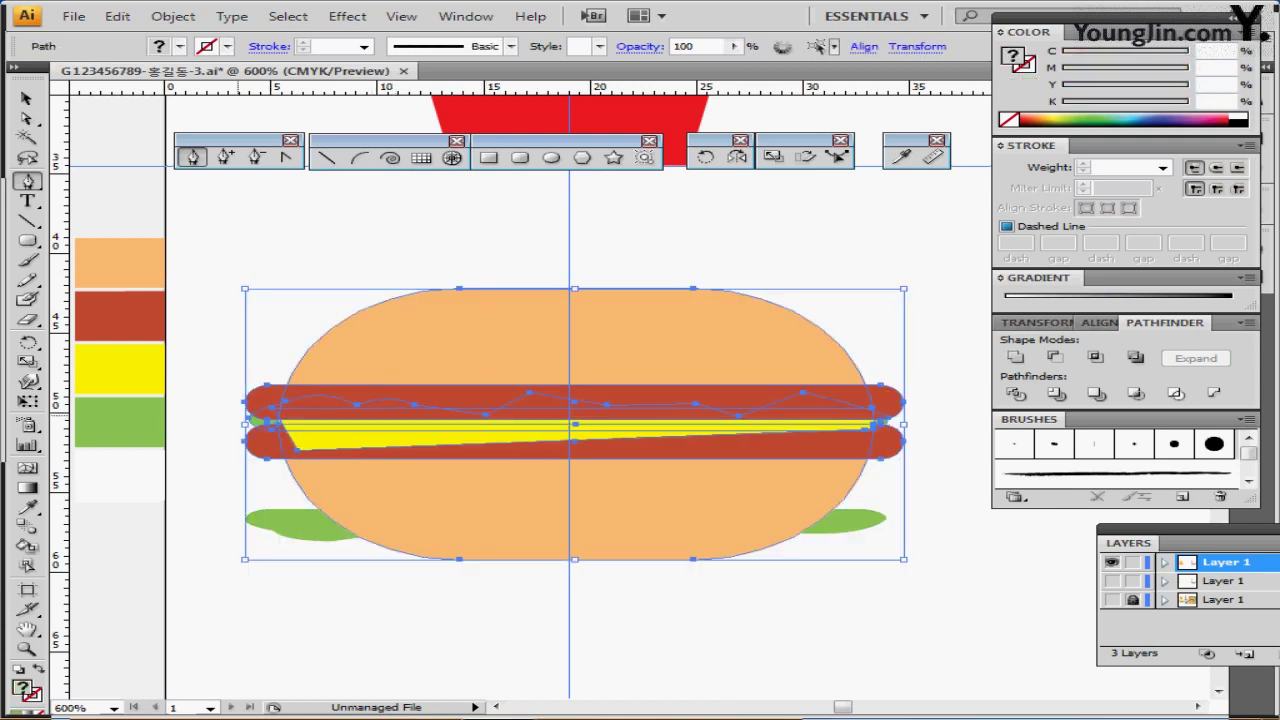
pyautogui.moveTo(742, 333); pyautogui.dragTo(740, 385)
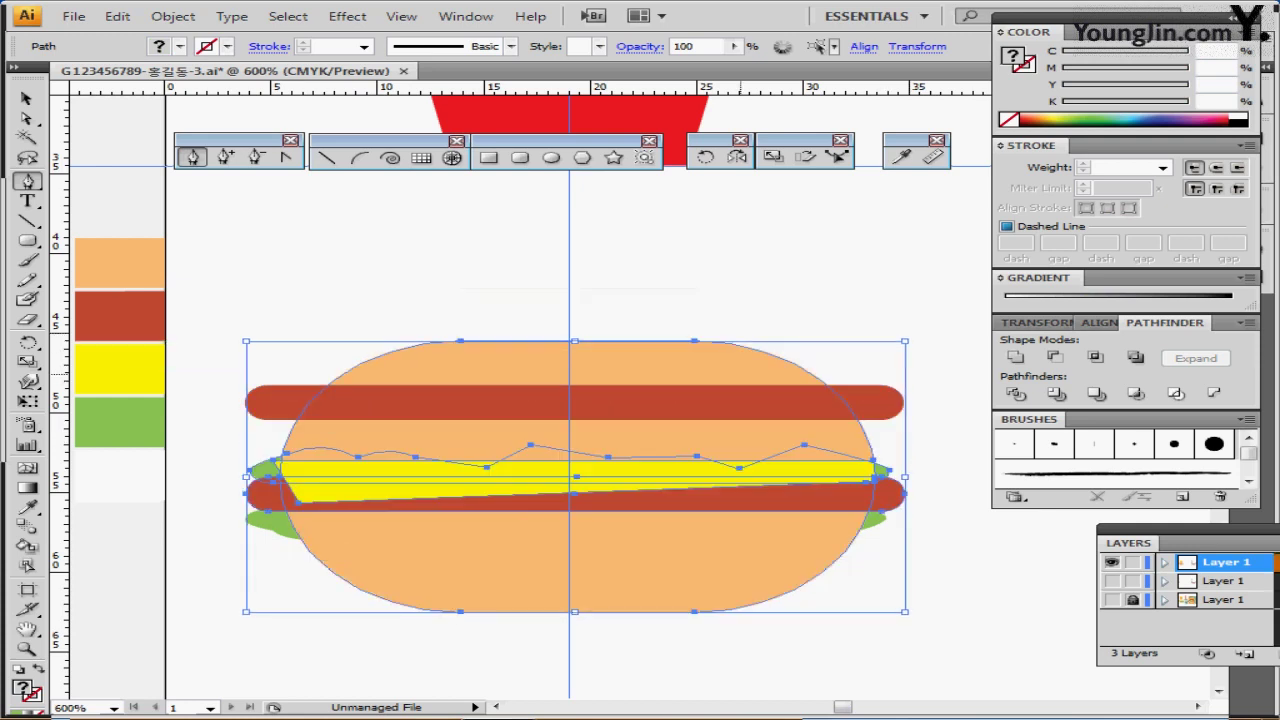
# Undo the last move of the burger parts, and bring the upper and lower green lettuce shapes to the front
pyautogui.hotkey('ctrl', 'z')
pyautogui.keyDown('ctrl'); pyautogui.click(512, 262); pyautogui.keyUp('ctrl')
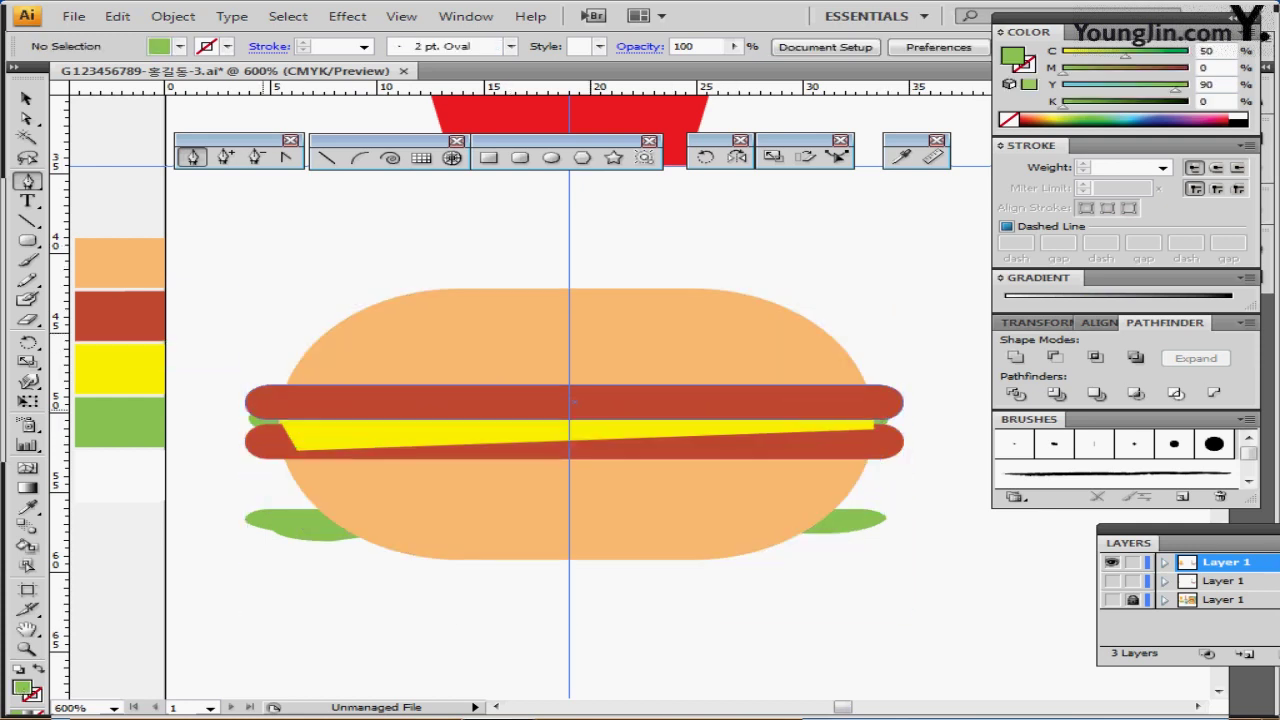
pyautogui.click(257, 420)
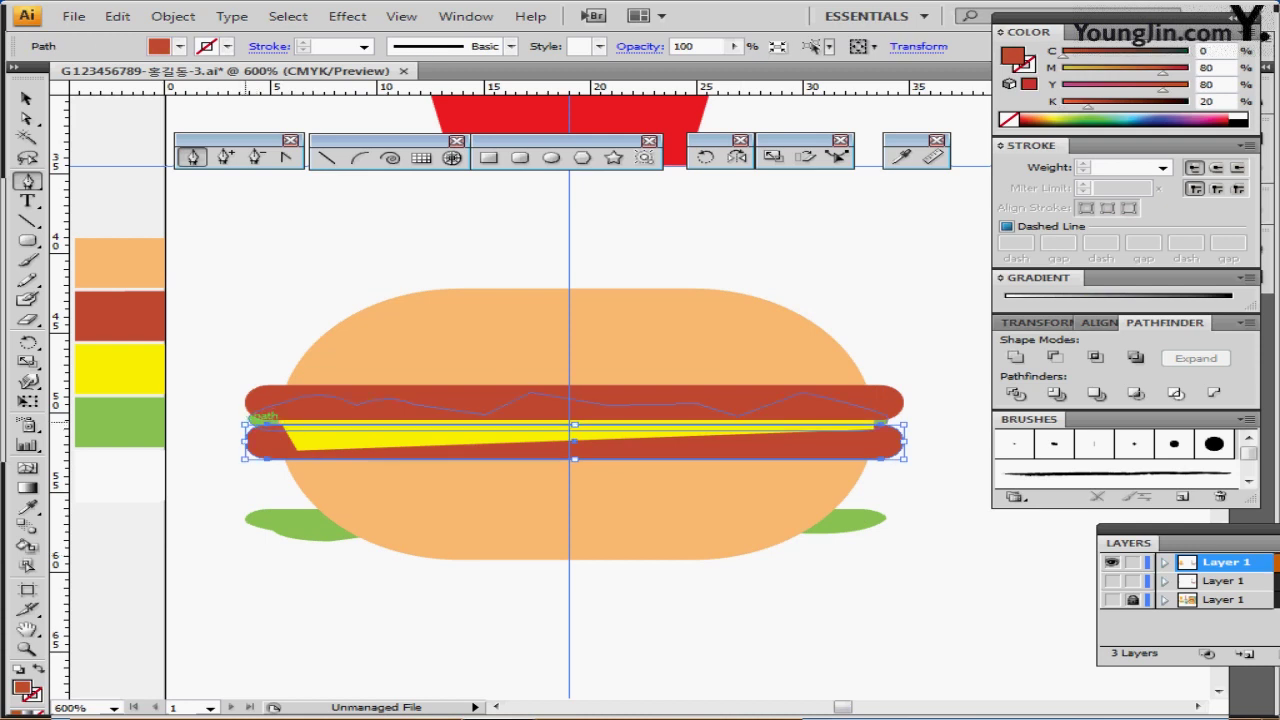
pyautogui.click(257, 413)
pyautogui.keyDown('shift'); pyautogui.click(252, 518); pyautogui.keyUp('shift')
pyautogui.hotkey('ctrl', 'shift', ']')
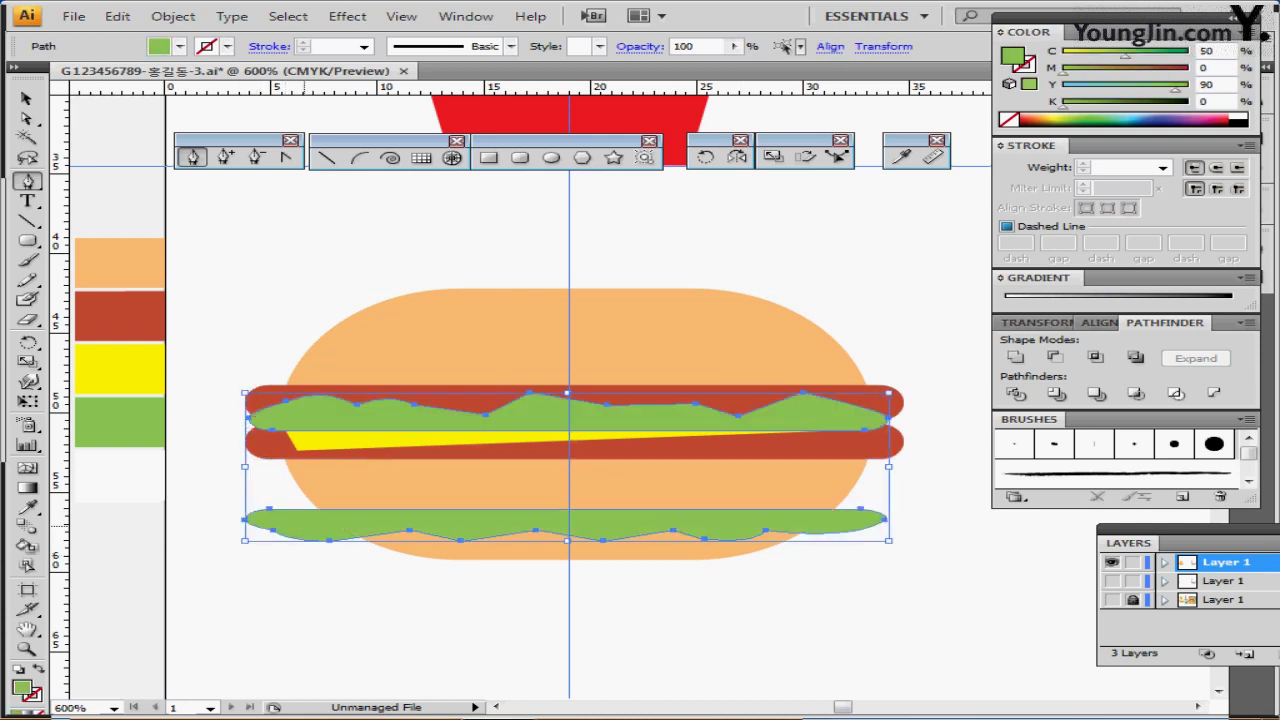
pyautogui.keyDown('ctrl'); pyautogui.click(448, 248); pyautogui.keyUp('ctrl')
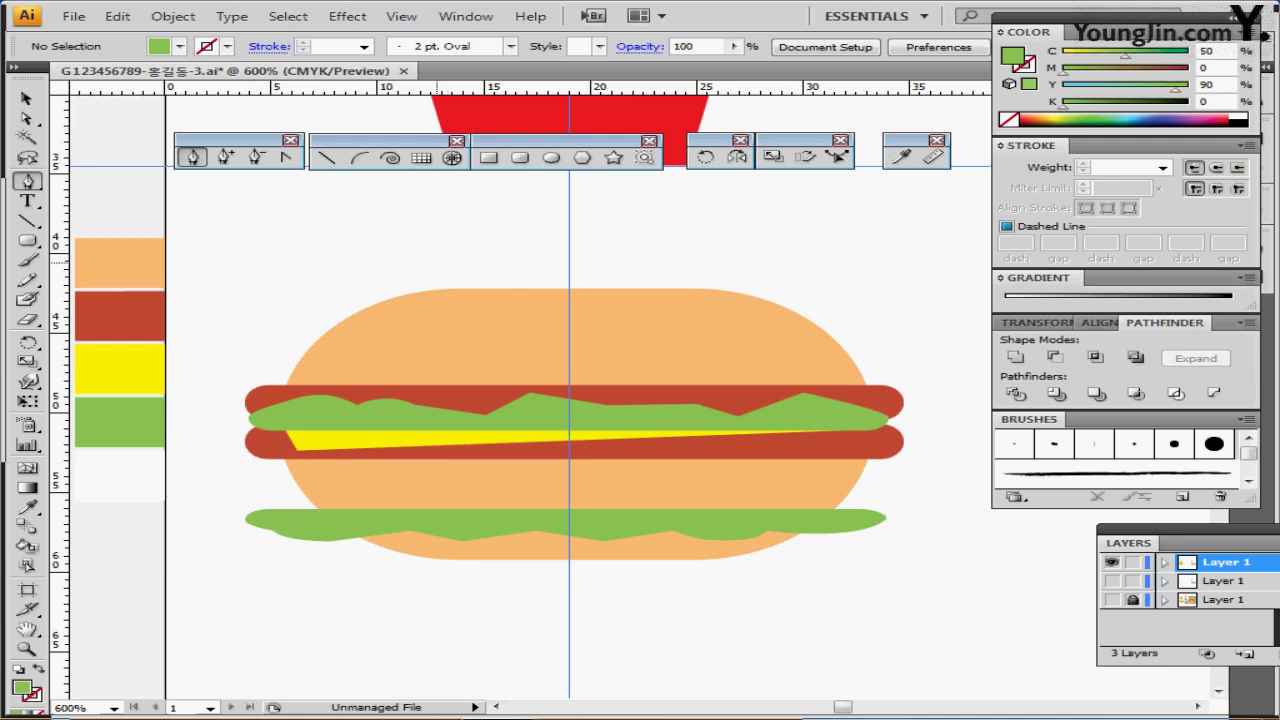
# Move the bun, both patties and the cheese straight down until the patties lie between the two lettuce shapes, leaving the lettuce in place
pyautogui.moveTo(432, 255); pyautogui.dragTo(529, 540)
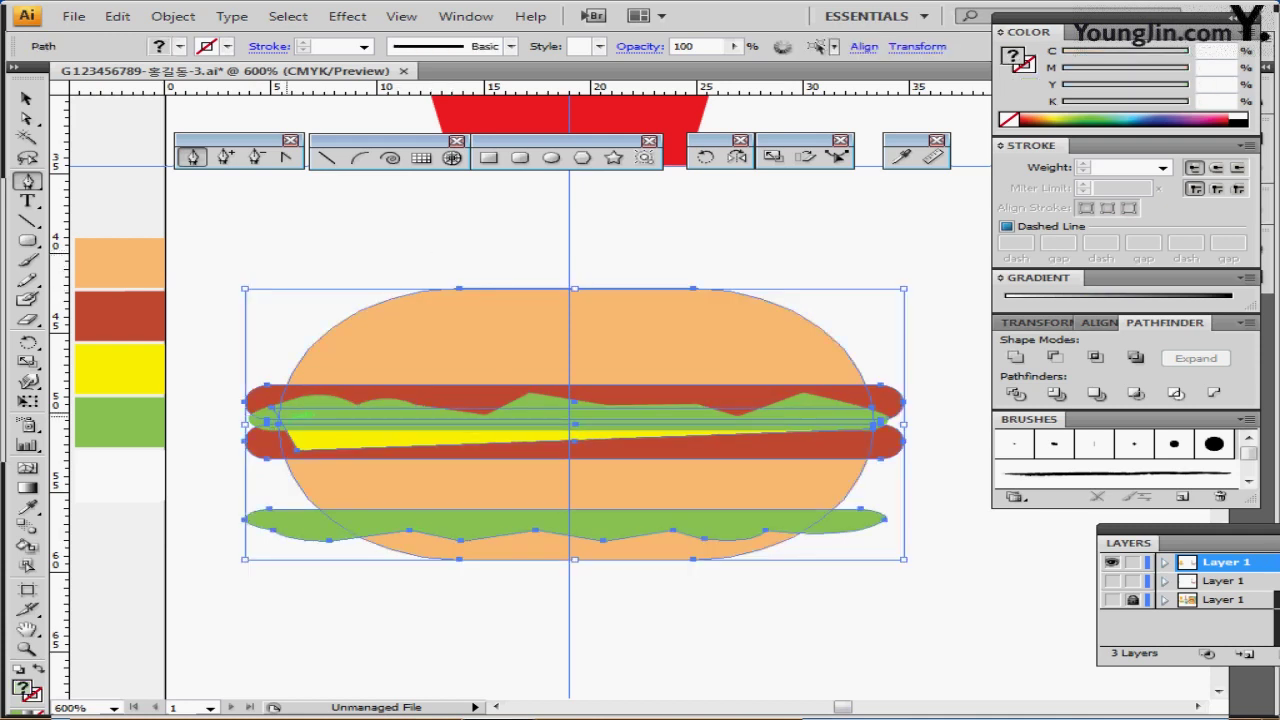
pyautogui.keyDown('ctrl'); pyautogui.keyDown('shift'); pyautogui.click(420, 521); pyautogui.keyUp('shift'); pyautogui.keyUp('ctrl')
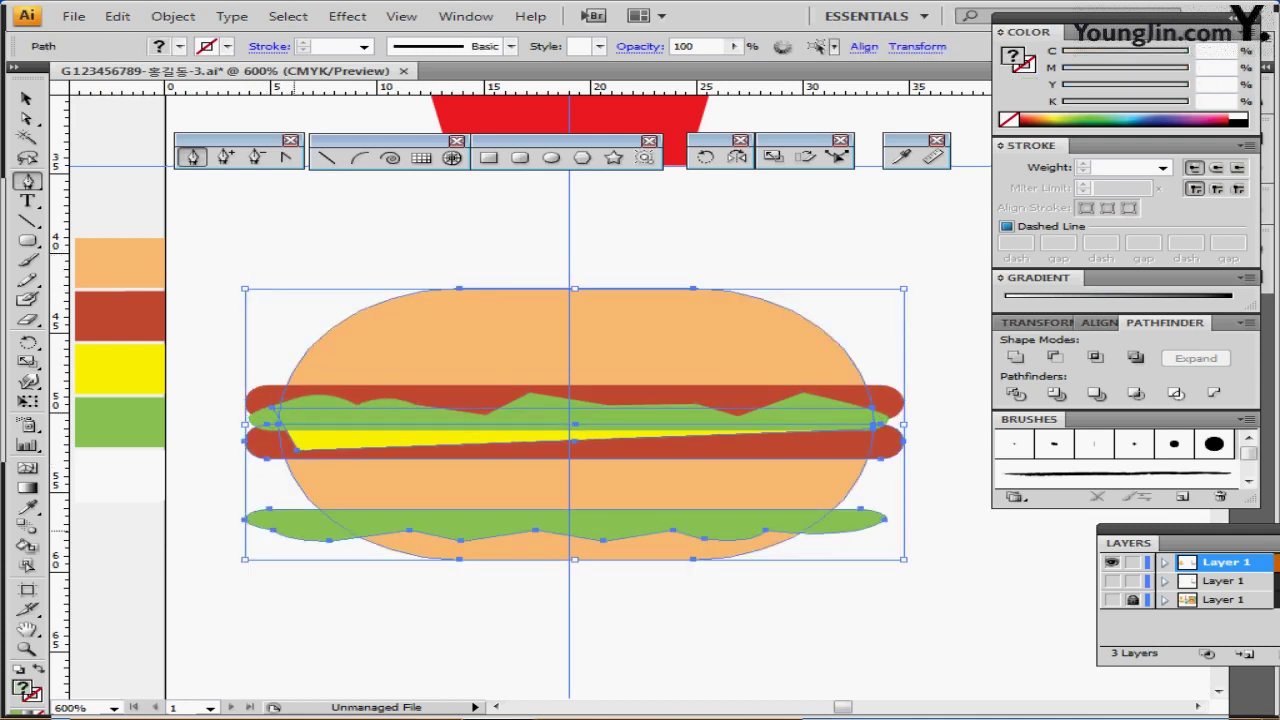
pyautogui.moveTo(414, 383); pyautogui.dragTo(408, 416)
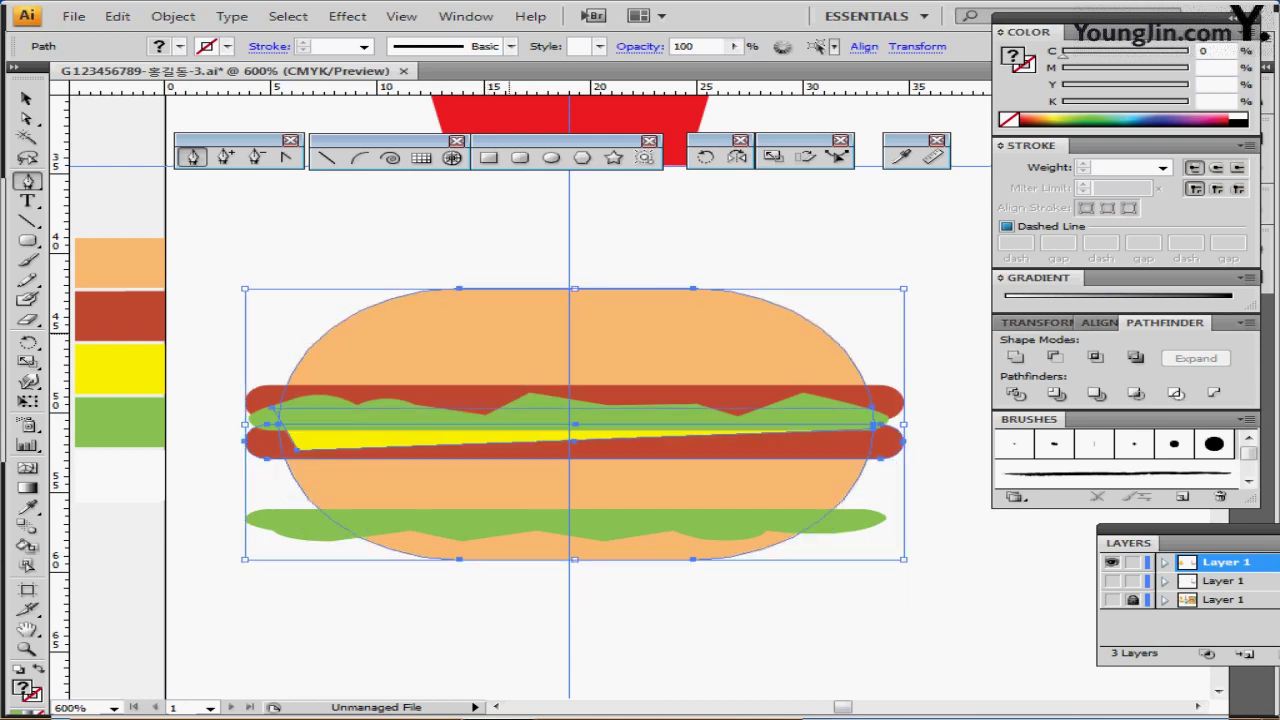
pyautogui.hotkey('ctrl', 'z')
pyautogui.keyDown('ctrl'); pyautogui.keyDown('shift'); pyautogui.click(466, 394); pyautogui.keyUp('shift'); pyautogui.keyUp('ctrl')
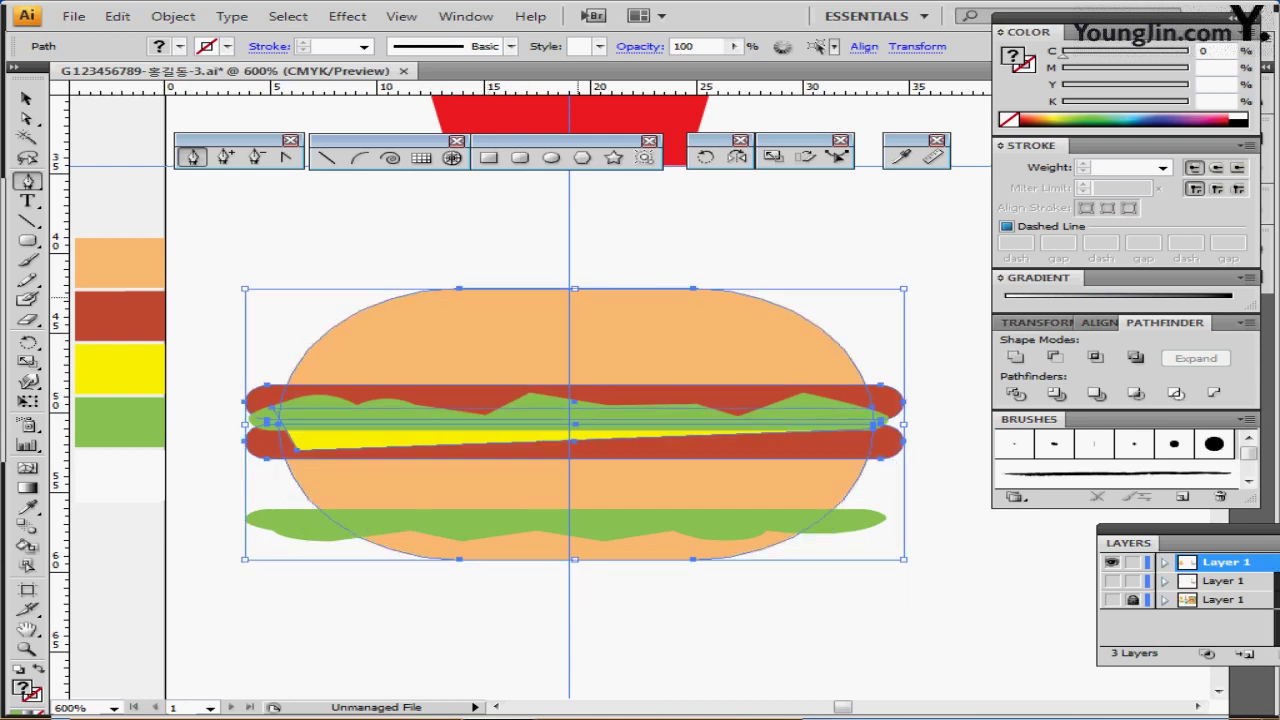
pyautogui.press('Down')
pyautogui.press('Down')
pyautogui.press('Down')
pyautogui.press('Down')
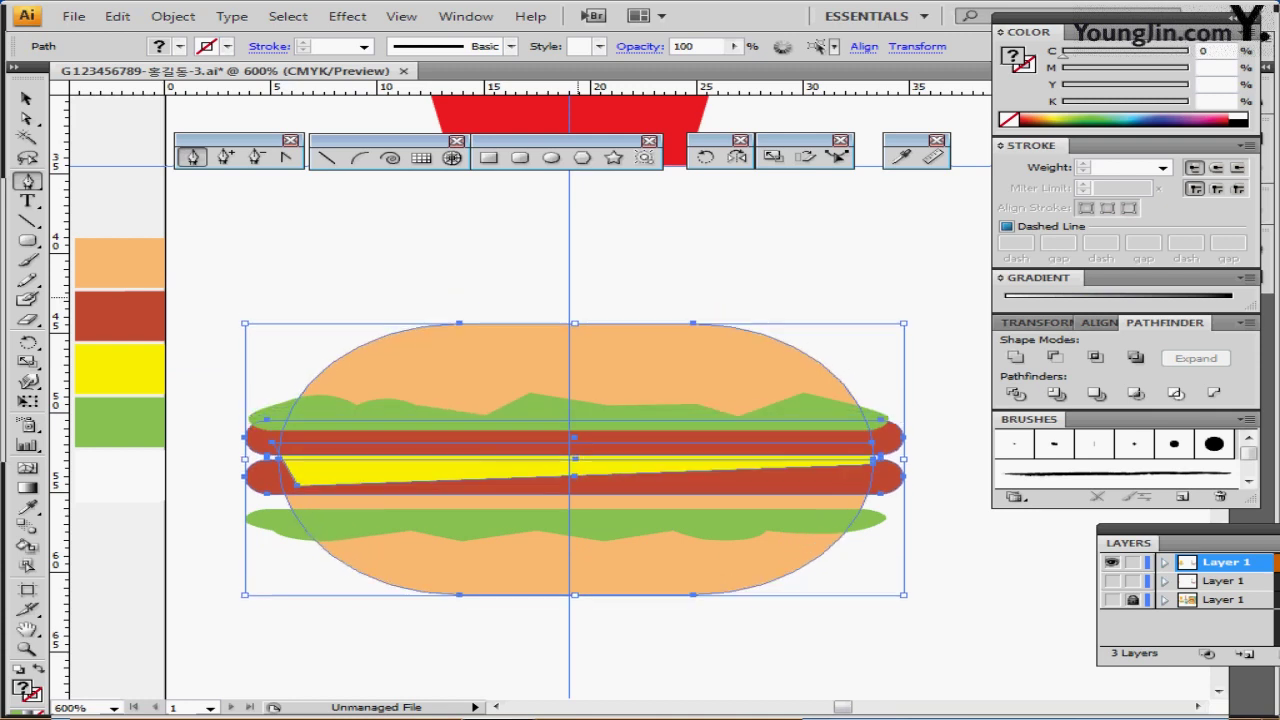
pyautogui.press('Down')
pyautogui.press('Down')
pyautogui.press('Down')
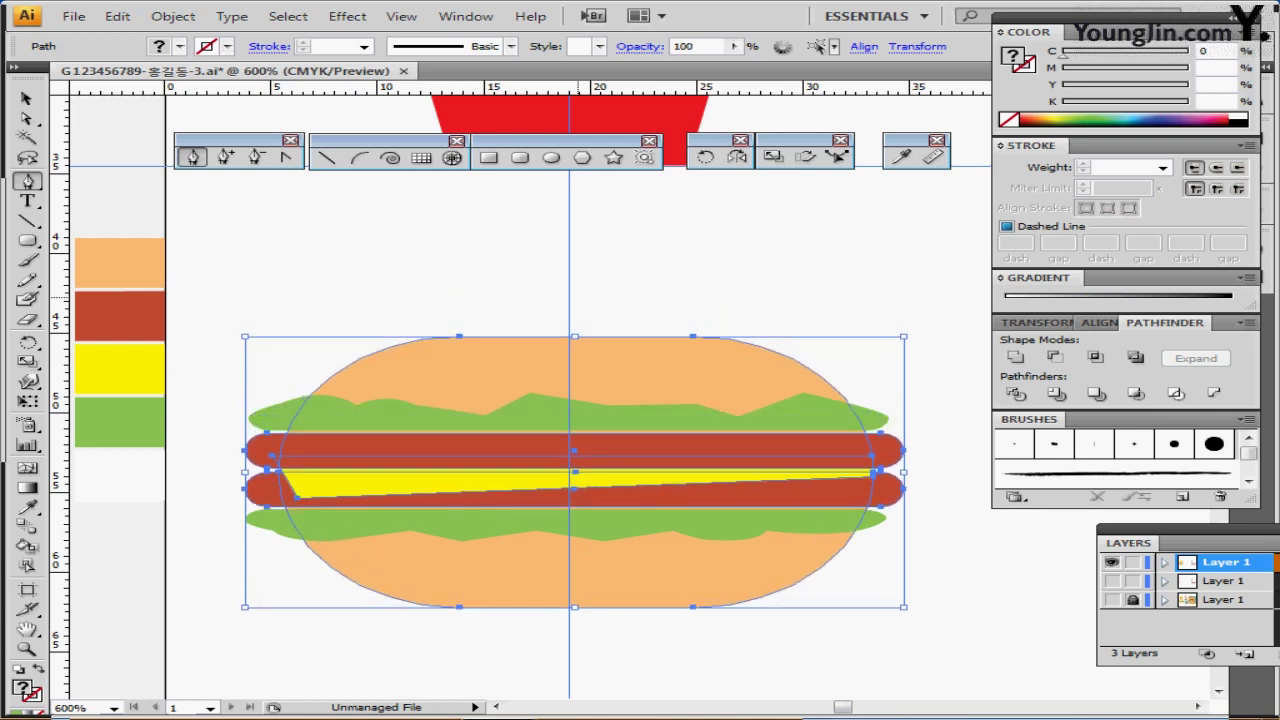
pyautogui.hotkey('ctrl', 'shift', 'a')
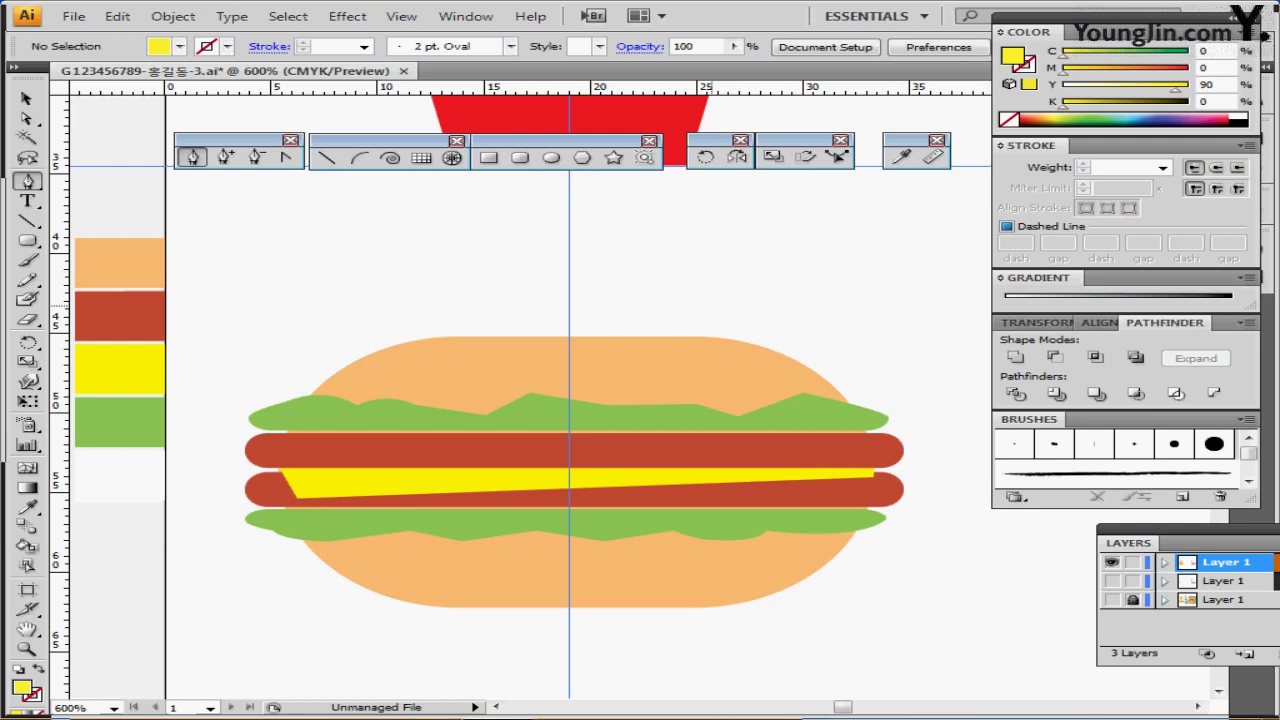
# Shift the upper lettuce slightly down and the lower lettuce slightly up so they sit against the patties
pyautogui.moveTo(679, 428); pyautogui.dragTo(678, 420)
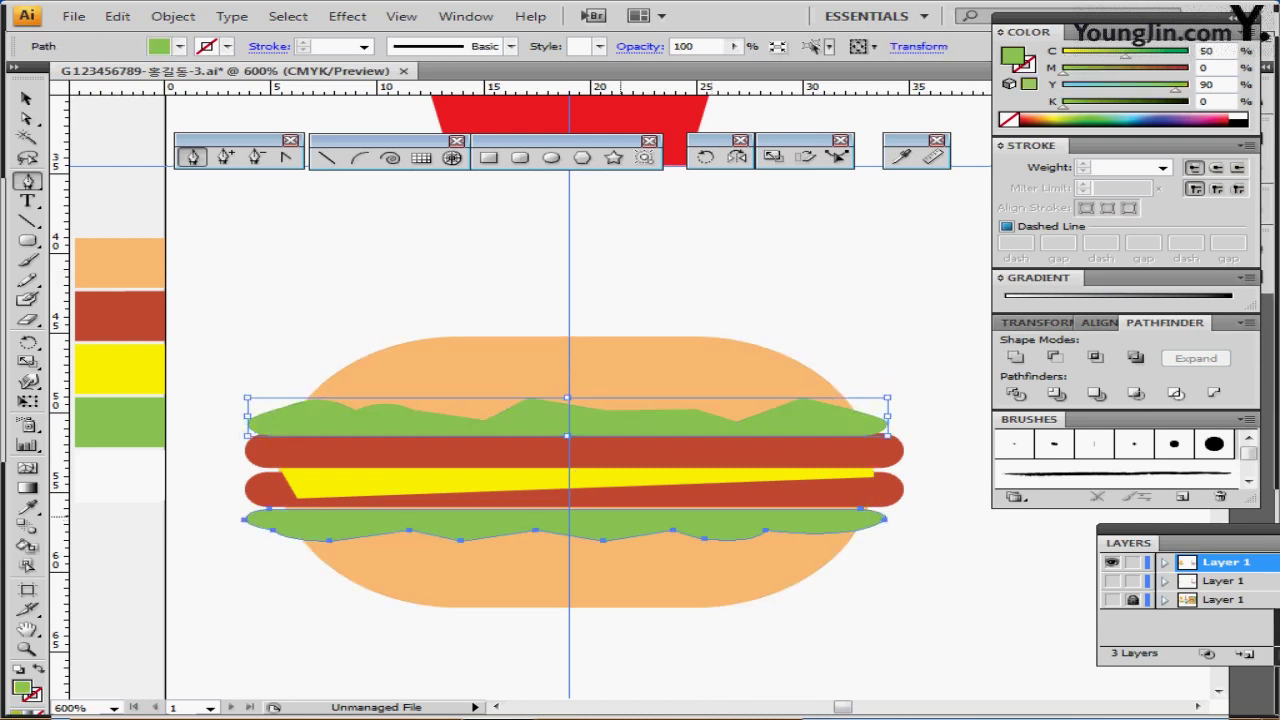
pyautogui.moveTo(621, 517); pyautogui.dragTo(621, 514)
pyautogui.hotkey('ctrl', 'shift', 'a')
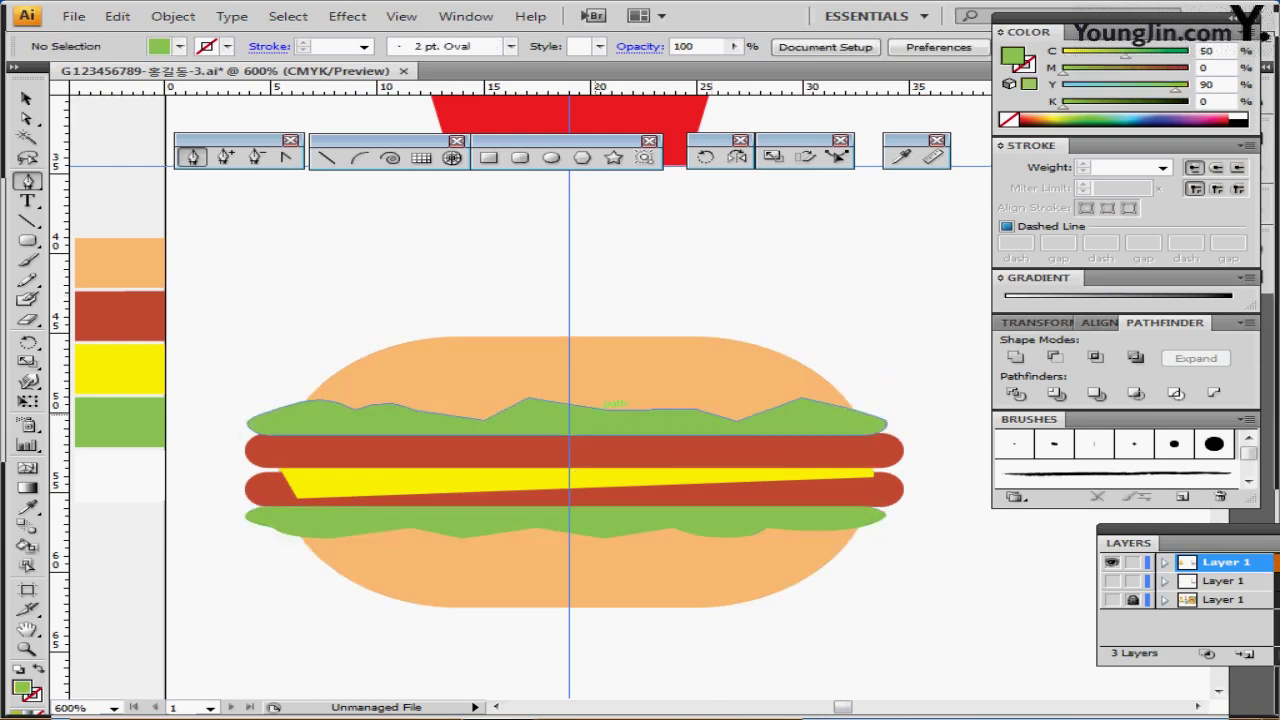
pyautogui.keyDown('ctrl'); pyautogui.click(621, 422); pyautogui.keyUp('ctrl')
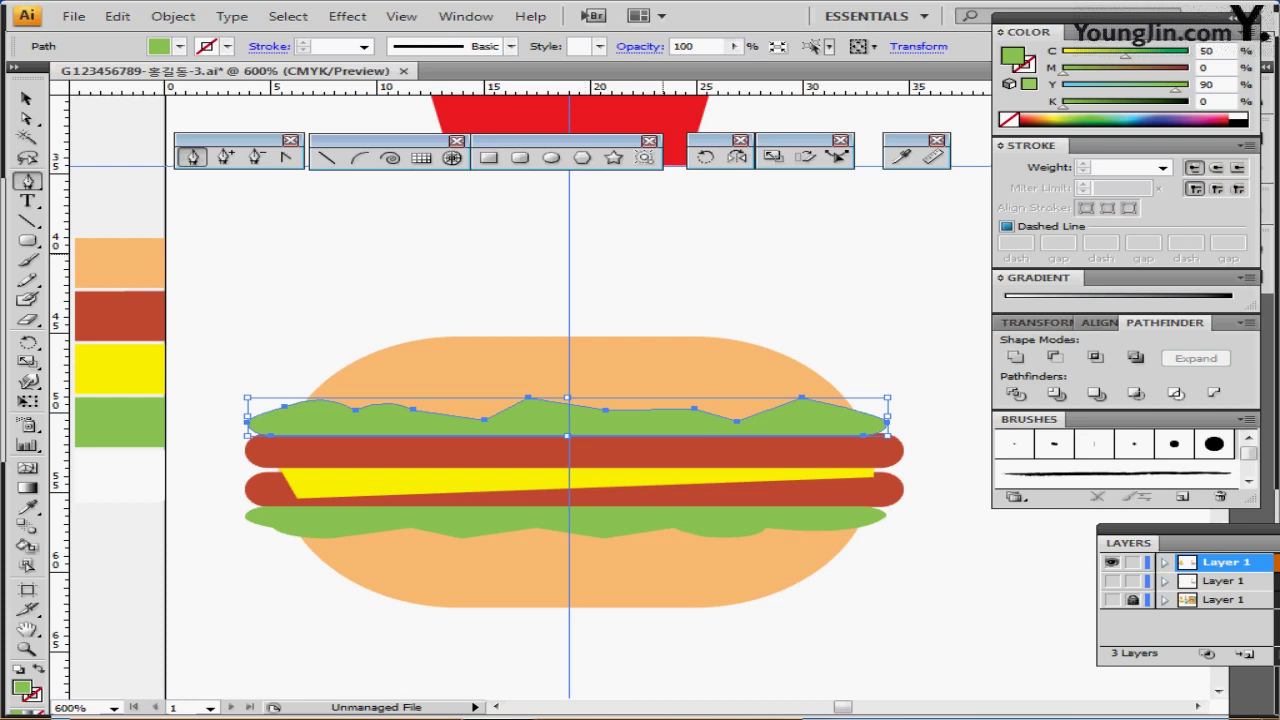
pyautogui.hotkey('ctrl', 'shift', 'a')
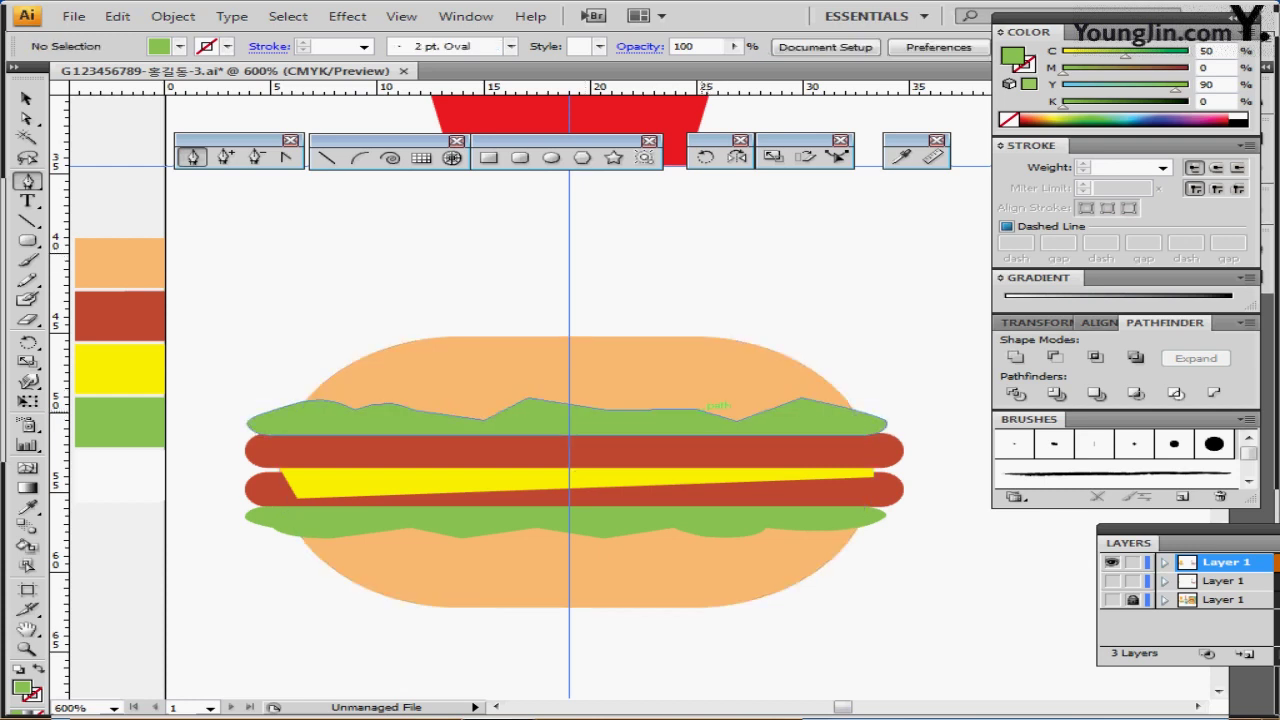
pyautogui.click(712, 410)
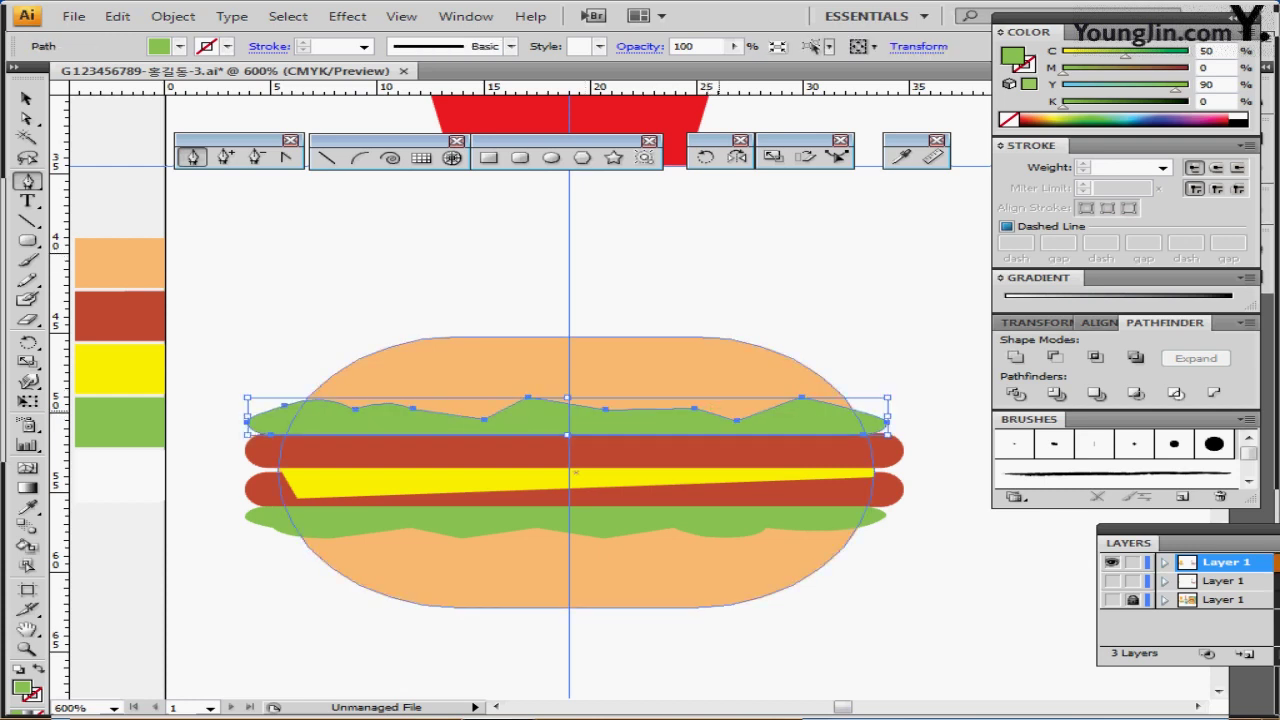
pyautogui.press('Up')
pyautogui.press('Down')
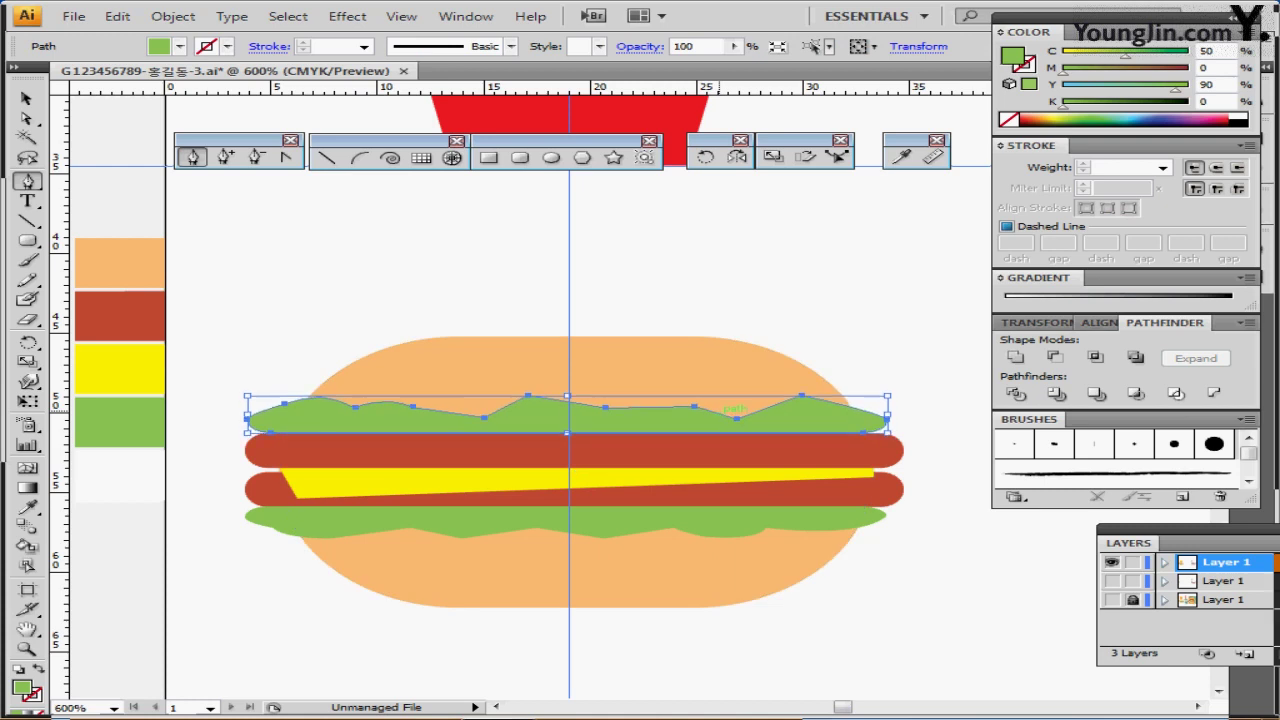
pyautogui.hotkey('ctrl', 'shift', 'a')
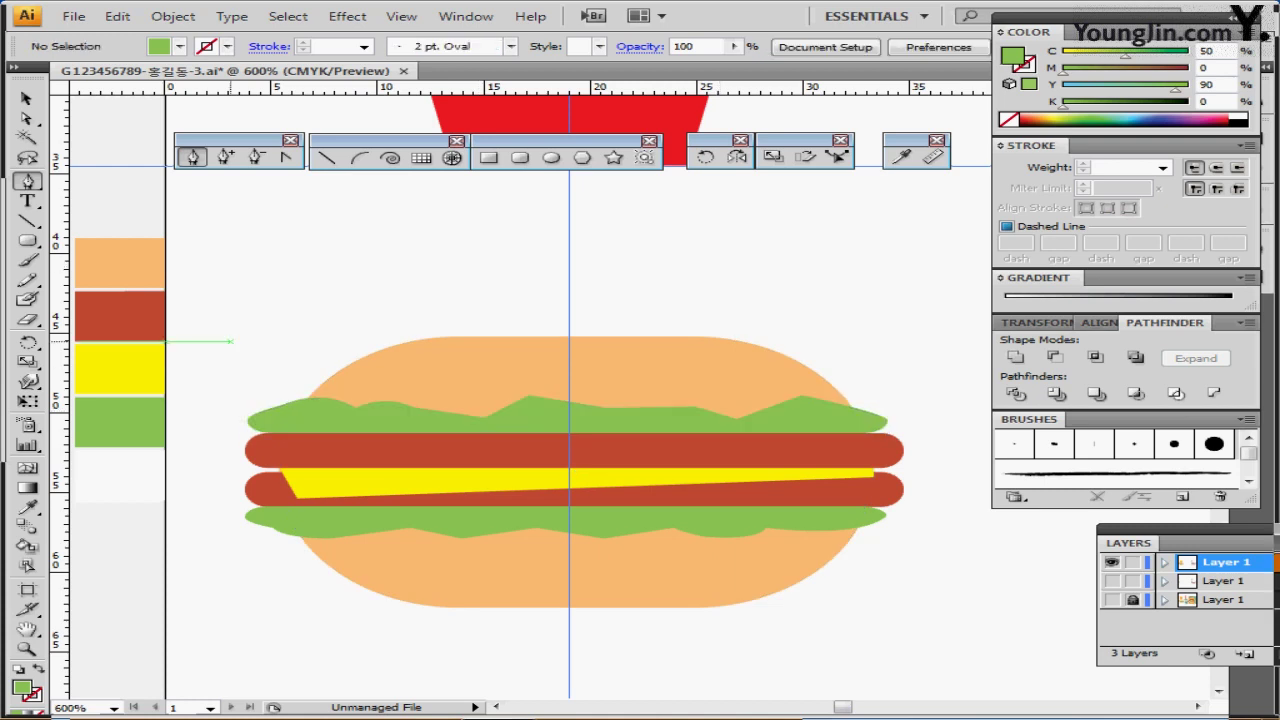
# Draw a white sesame seed ellipse without stroke, about 1 mm by 2.6 mm, on the bun's upper left and rotate it diagonally
pyautogui.press('d')
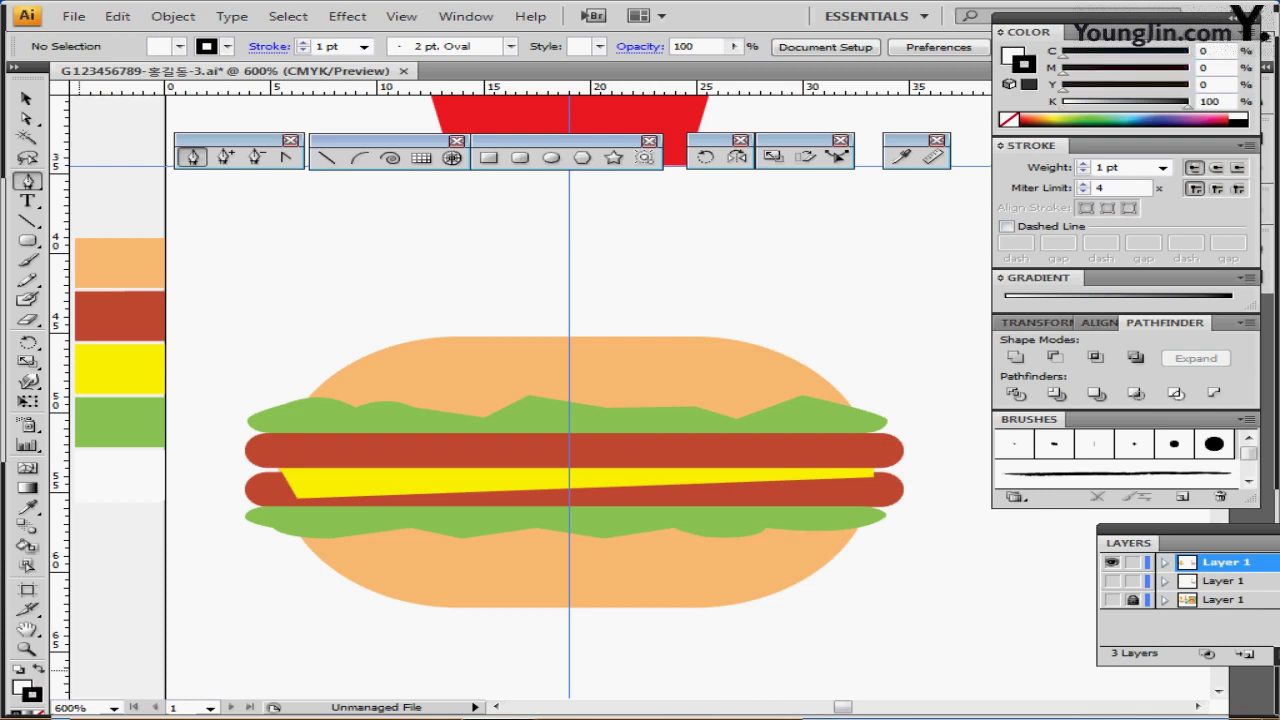
pyautogui.press('/')
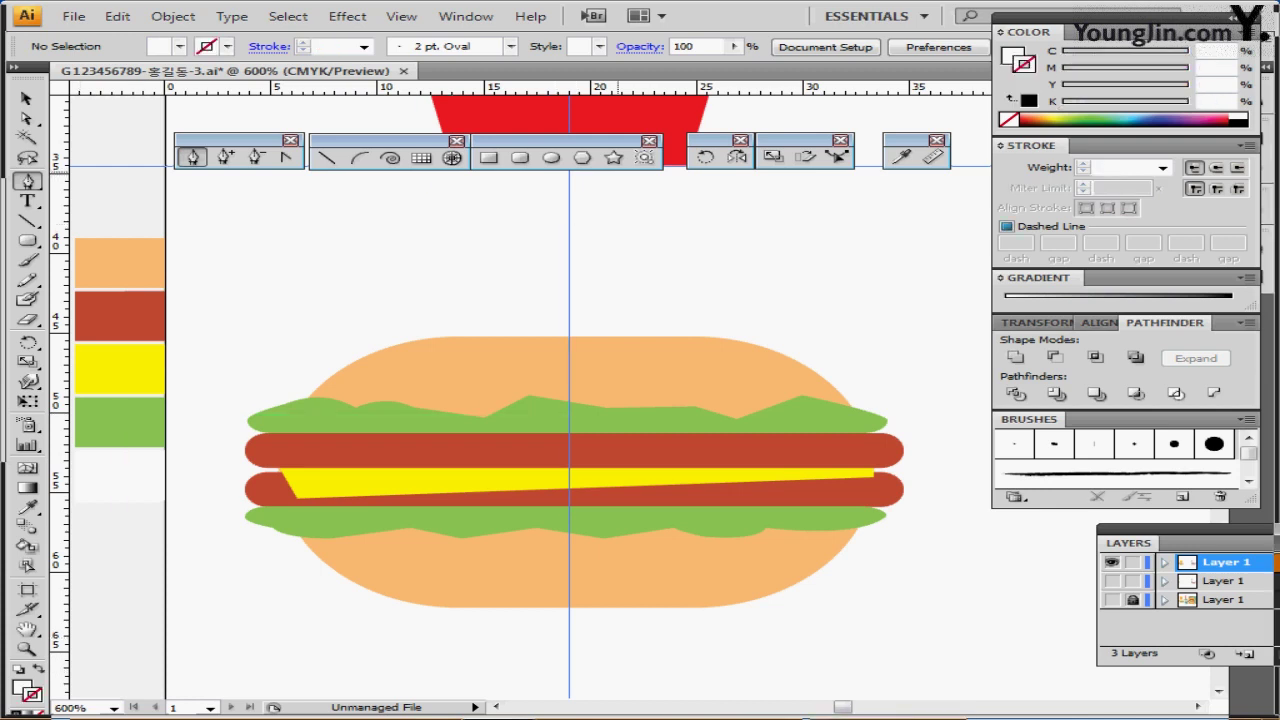
pyautogui.click(520, 157)
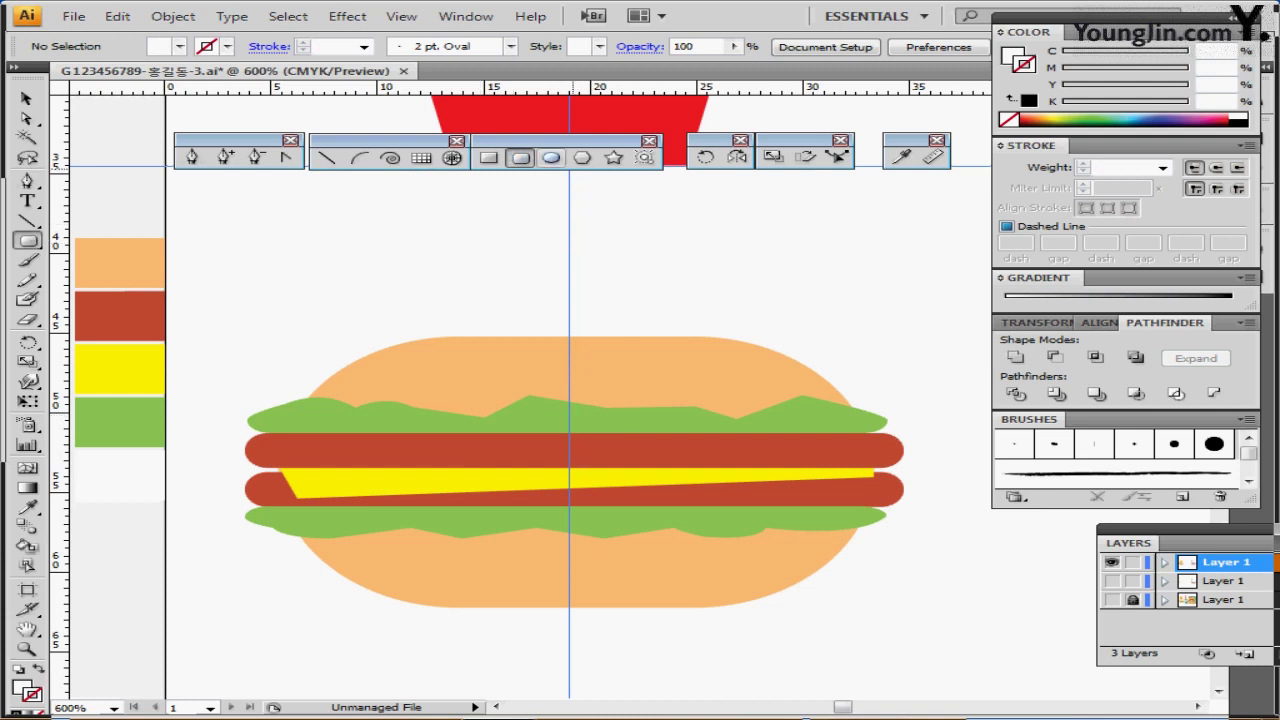
pyautogui.click(551, 157)
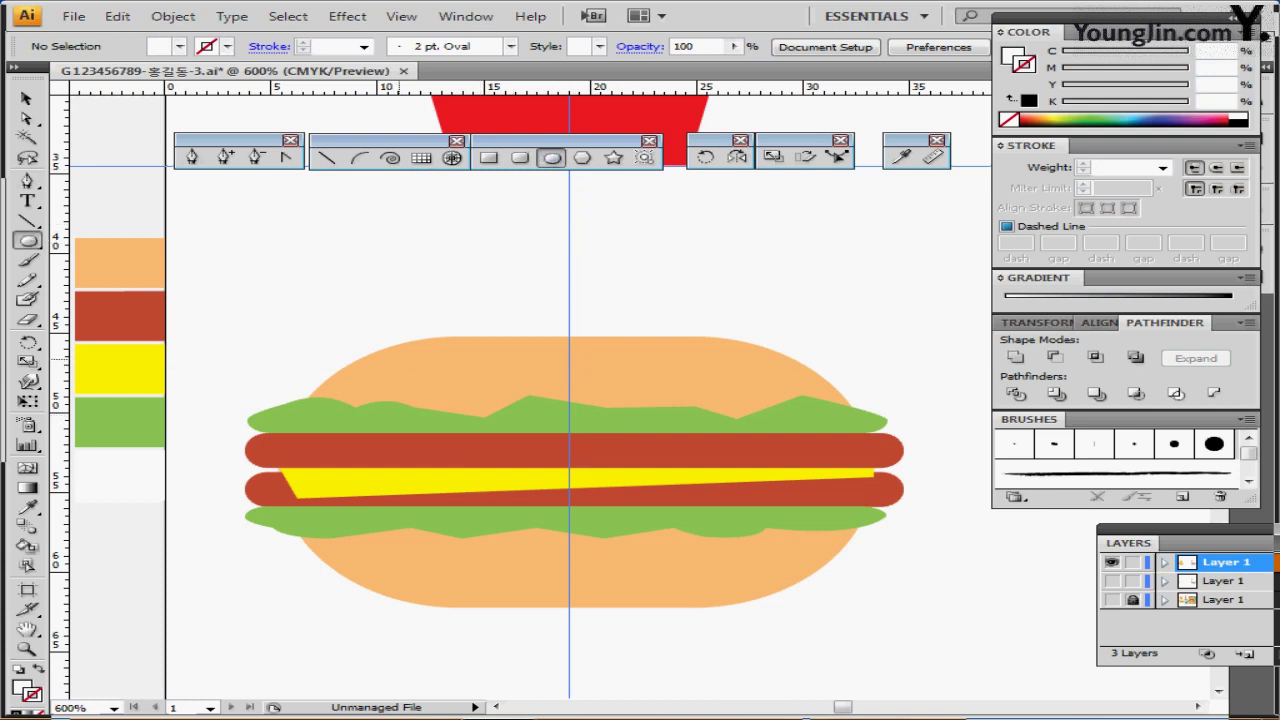
pyautogui.moveTo(403, 356); pyautogui.dragTo(424, 394)
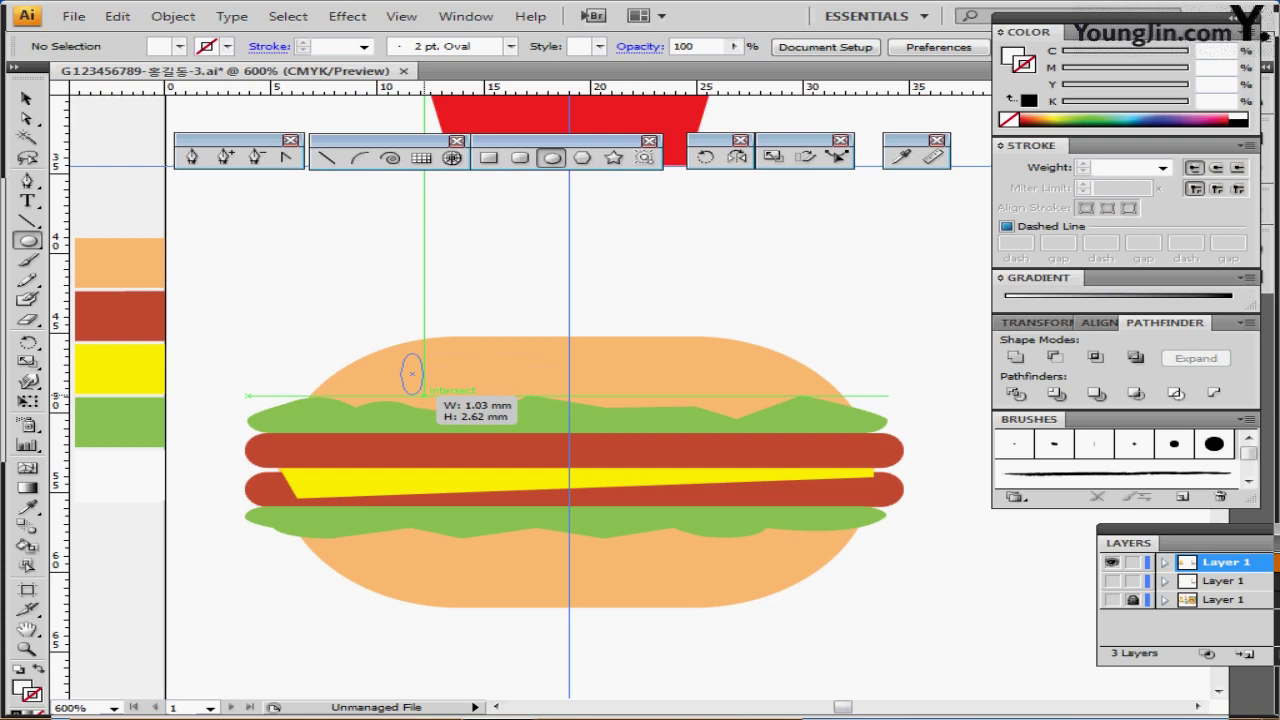
pyautogui.moveTo(422, 392); pyautogui.dragTo(422, 392)
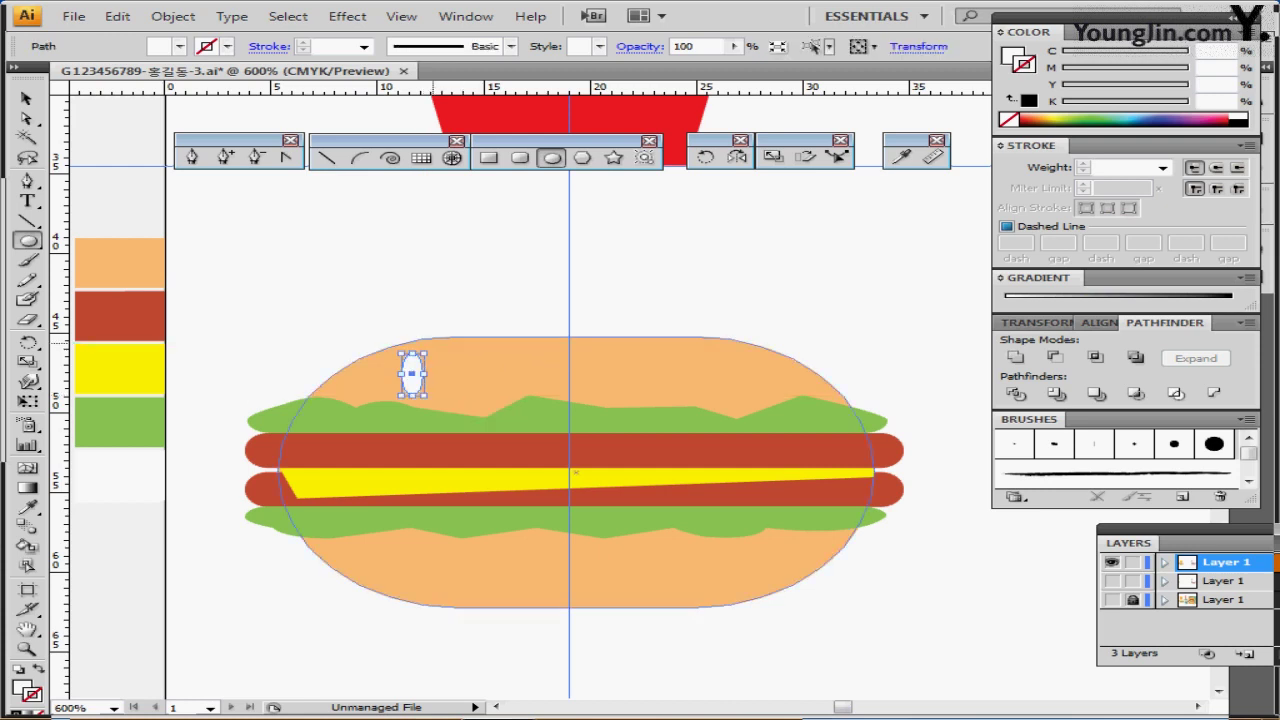
pyautogui.moveTo(432, 343); pyautogui.dragTo(405, 366)
pyautogui.hotkey('ctrl', 'shift', 'a')
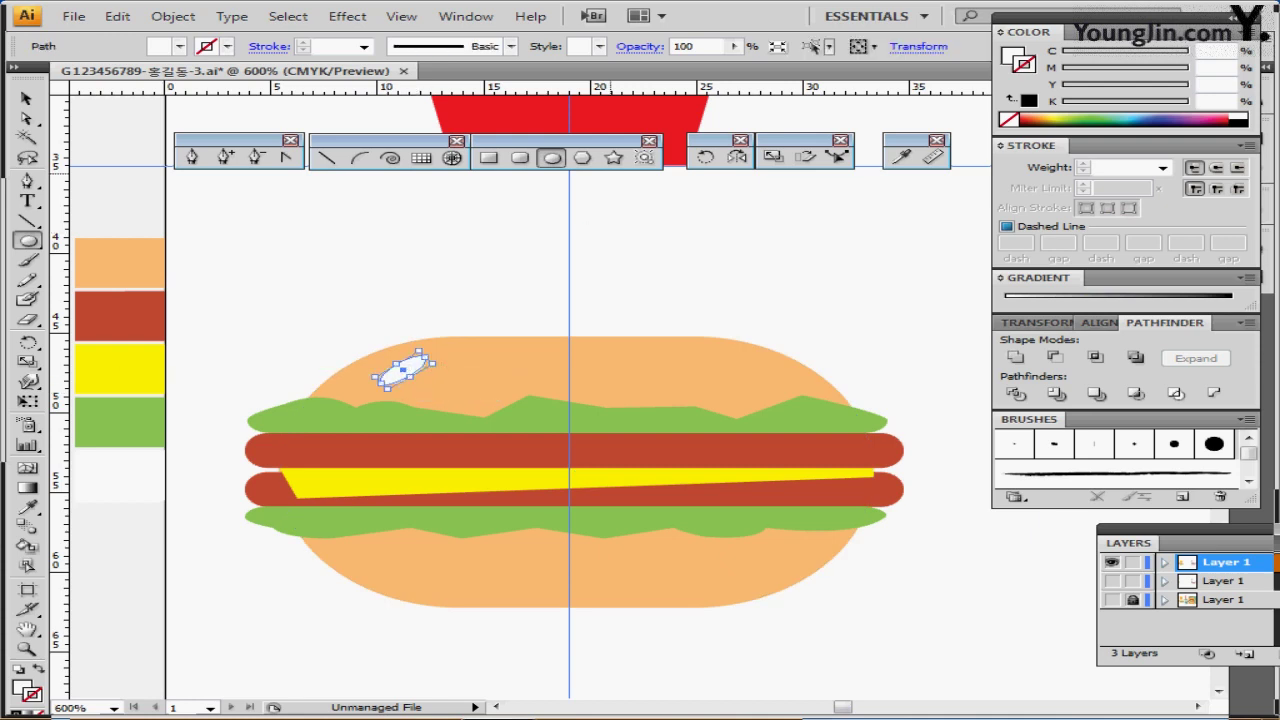
# Copy the seed to its right and tilt the copy the other way, copy the pair farther right and spread the new seeds apart
pyautogui.moveTo(405, 366); pyautogui.dragTo(460, 358)
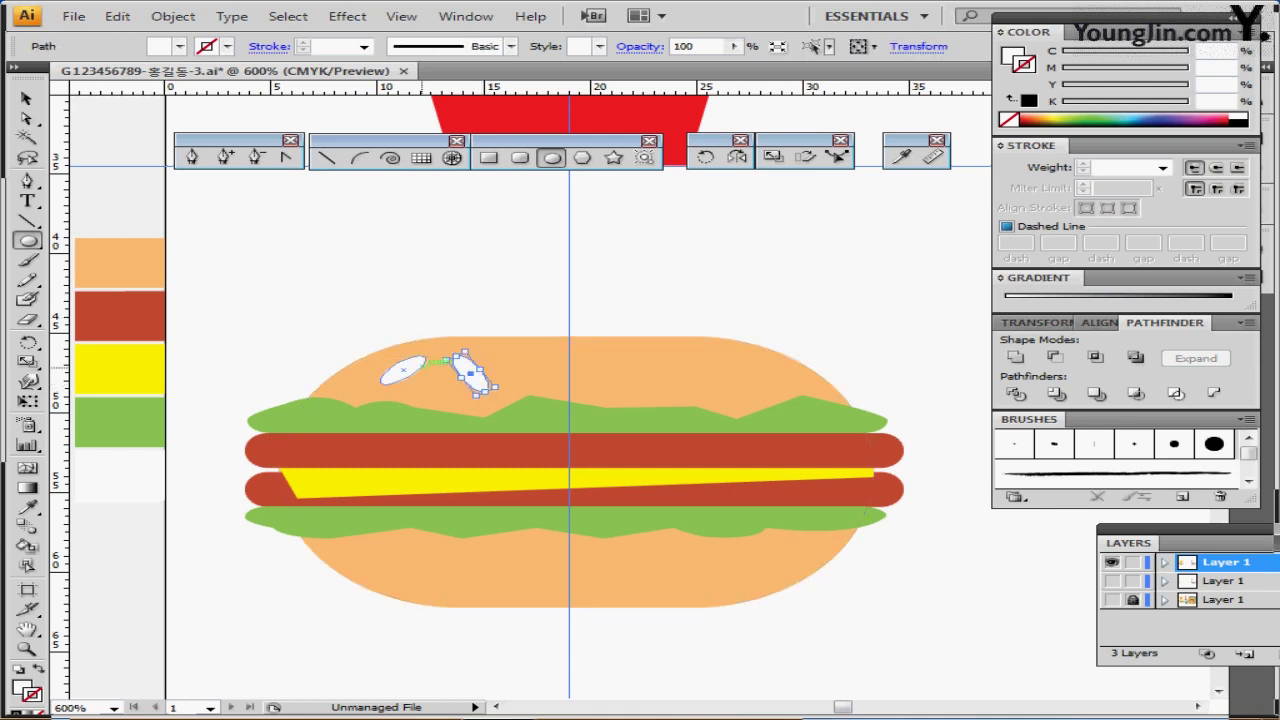
pyautogui.keyDown('shift'); pyautogui.click(403, 372); pyautogui.keyUp('shift')
pyautogui.moveTo(470, 372); pyautogui.dragTo(626, 385)
pyautogui.moveTo(621, 384); pyautogui.dragTo(697, 370)
pyautogui.hotkey('ctrl', 'shift', 'a')
pyautogui.hotkey('ctrl', 'z')
pyautogui.hotkey('ctrl', 'shift', 'a')
pyautogui.keyDown('ctrl'); pyautogui.click(679, 371); pyautogui.keyUp('ctrl')
pyautogui.click(665, 370)
pyautogui.hotkey('ctrl', 'shift', 'a')
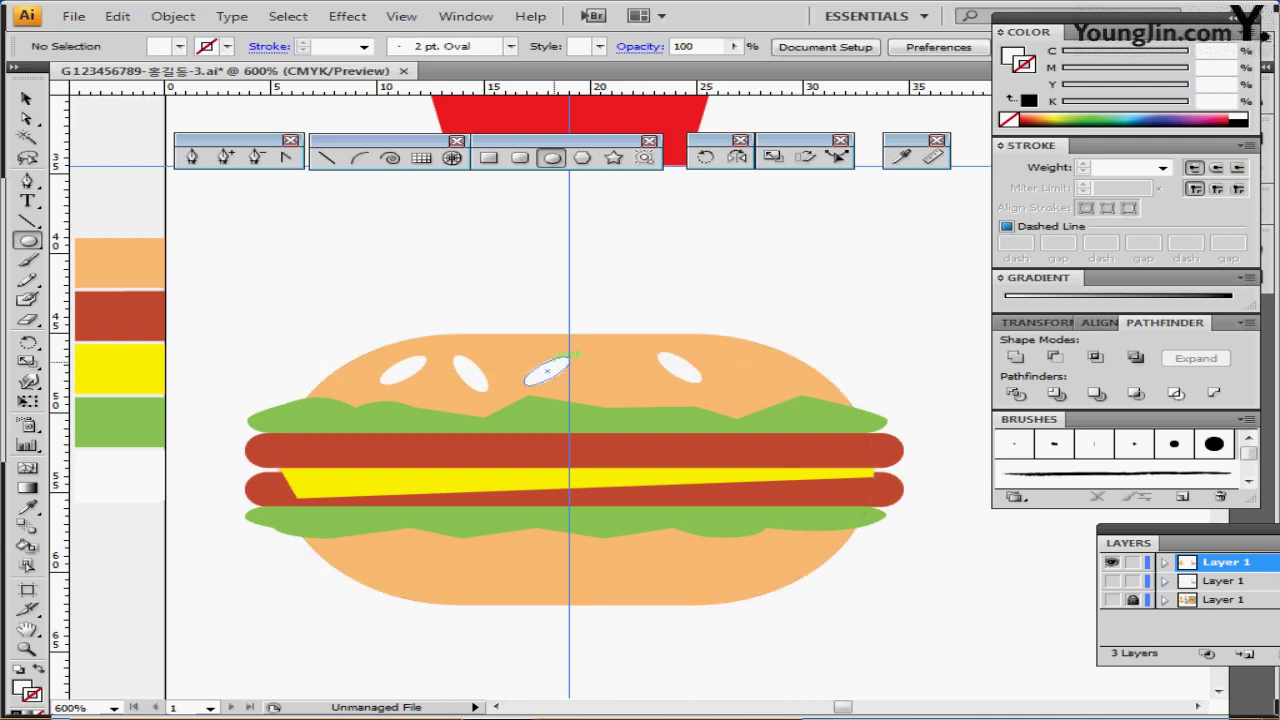
# Add a horizontal seed and a diagonal seed on the bun's right half, and shift the third seed slightly up and right
pyautogui.keyDown('ctrl'); pyautogui.click(550, 371); pyautogui.keyUp('ctrl')
pyautogui.moveTo(575, 365); pyautogui.dragTo(762, 376)
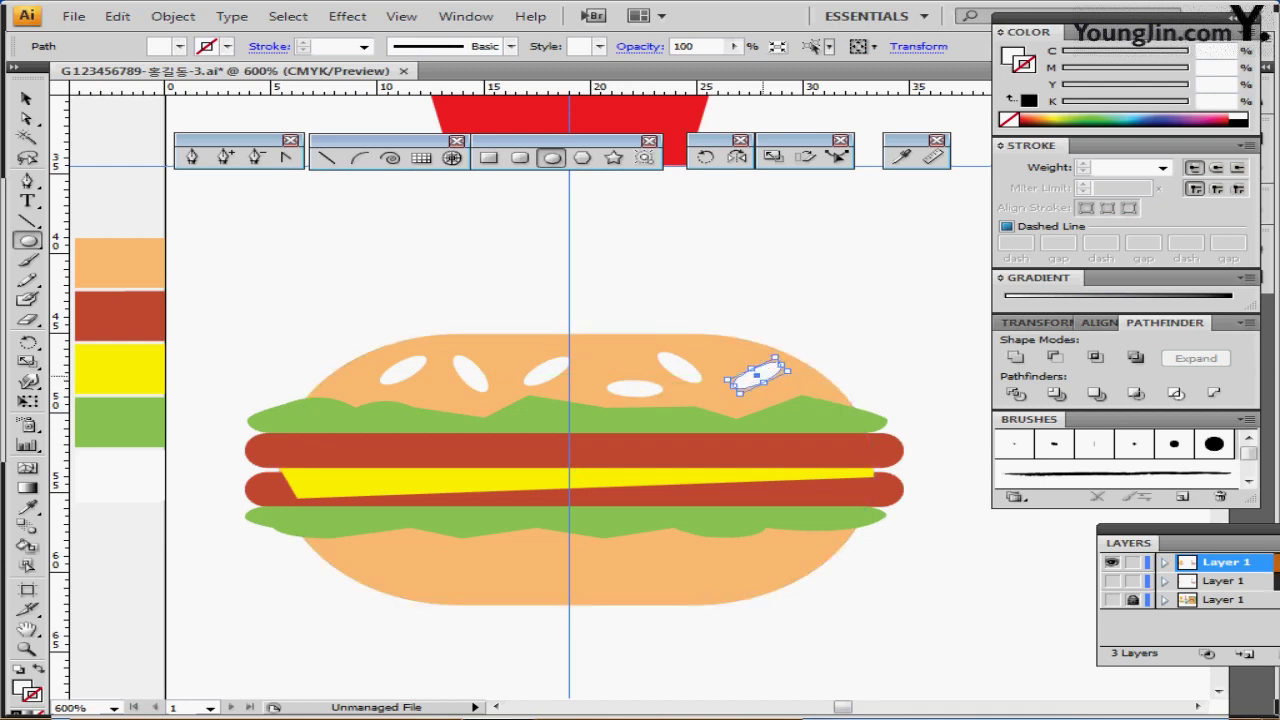
pyautogui.keyDown('ctrl'); pyautogui.click(657, 275); pyautogui.keyUp('ctrl')
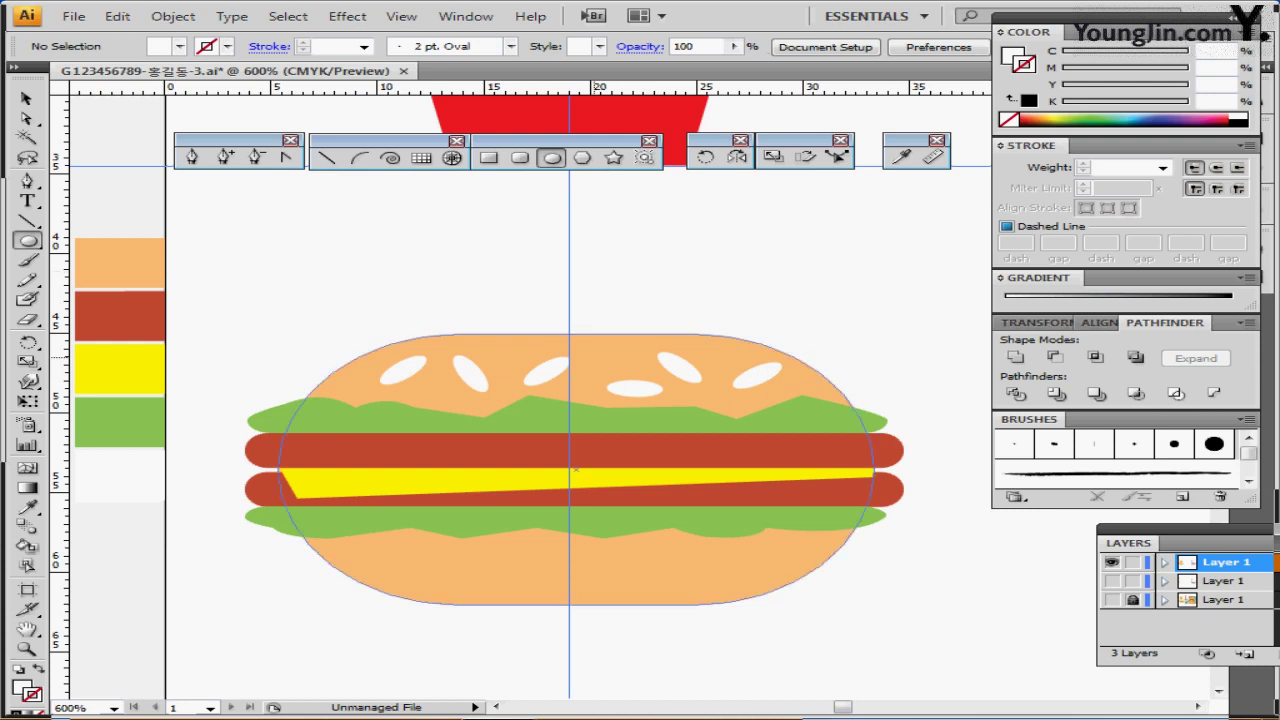
pyautogui.keyDown('ctrl'); pyautogui.click(470, 373); pyautogui.keyUp('ctrl')
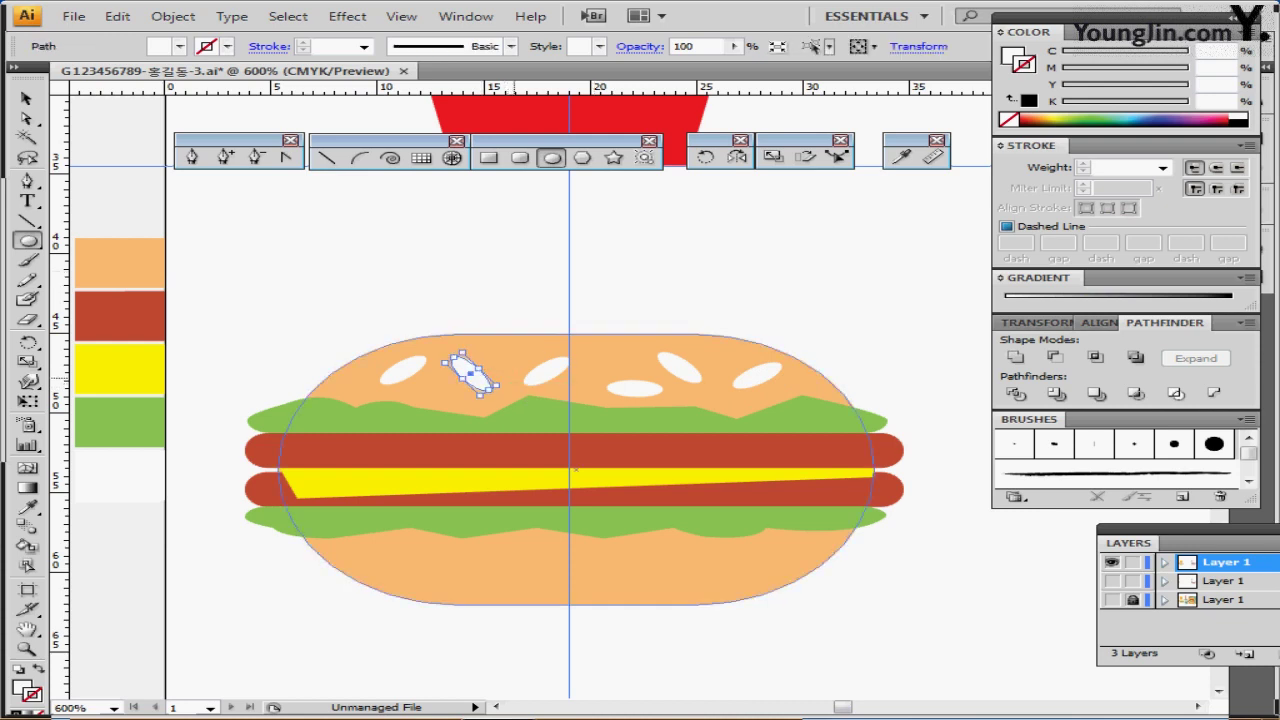
pyautogui.moveTo(470, 373); pyautogui.dragTo(555, 370)
pyautogui.keyDown('ctrl'); pyautogui.click(530, 298); pyautogui.keyUp('ctrl')
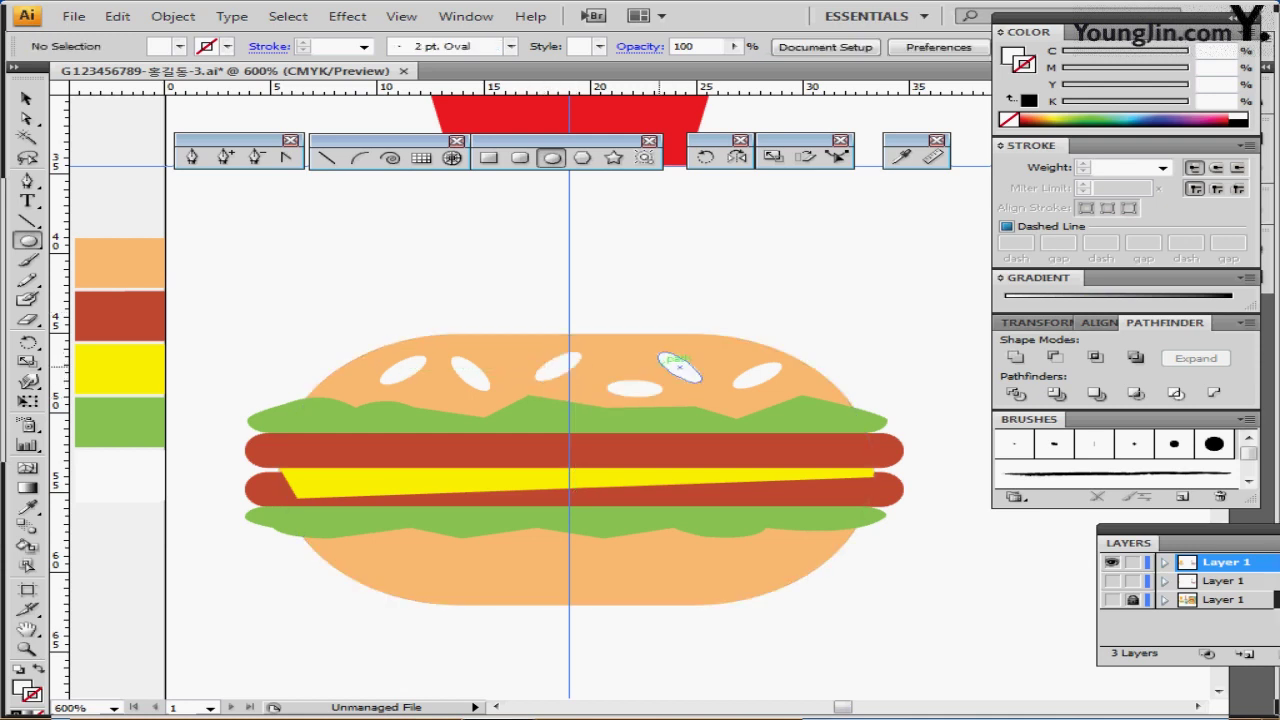
# Select the whole hamburger, including its seeds, and group it
pyautogui.moveTo(702, 397)
pyautogui.mouseDown()
pyautogui.moveTo(677, 363)
pyautogui.moveTo(692, 375)
pyautogui.mouseUp()
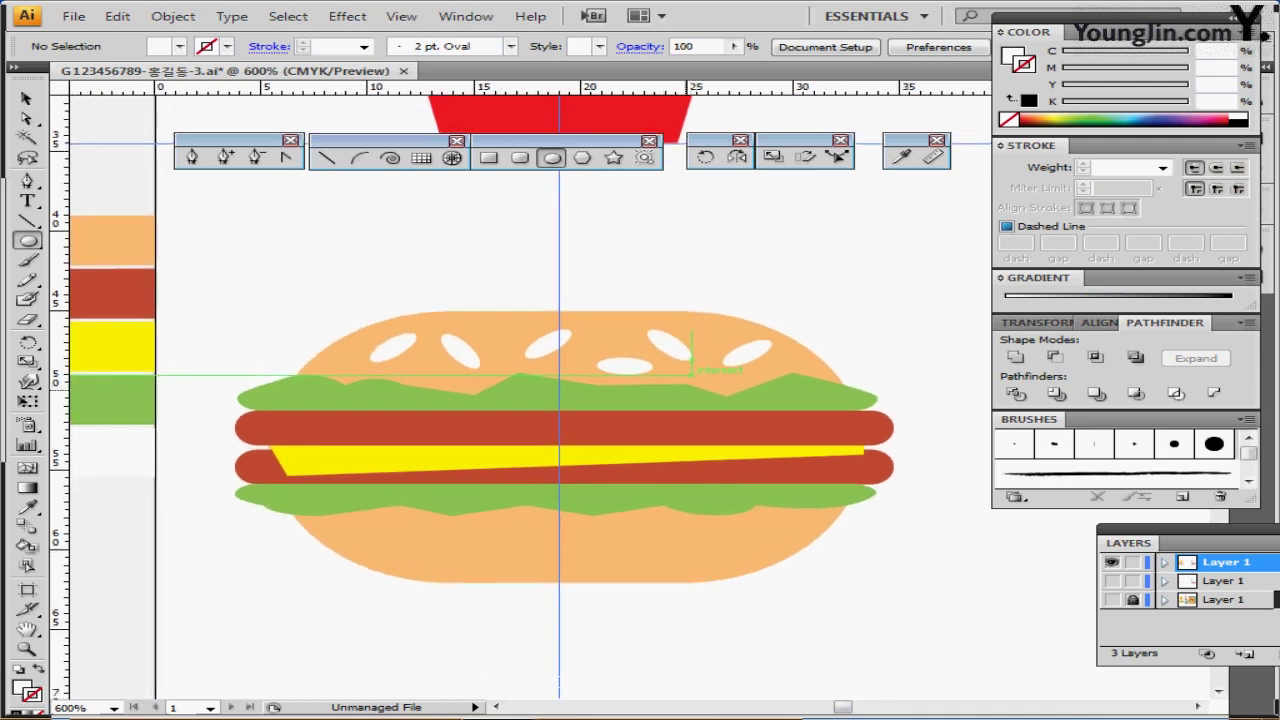
pyautogui.moveTo(692, 362); pyautogui.dragTo(672, 362)
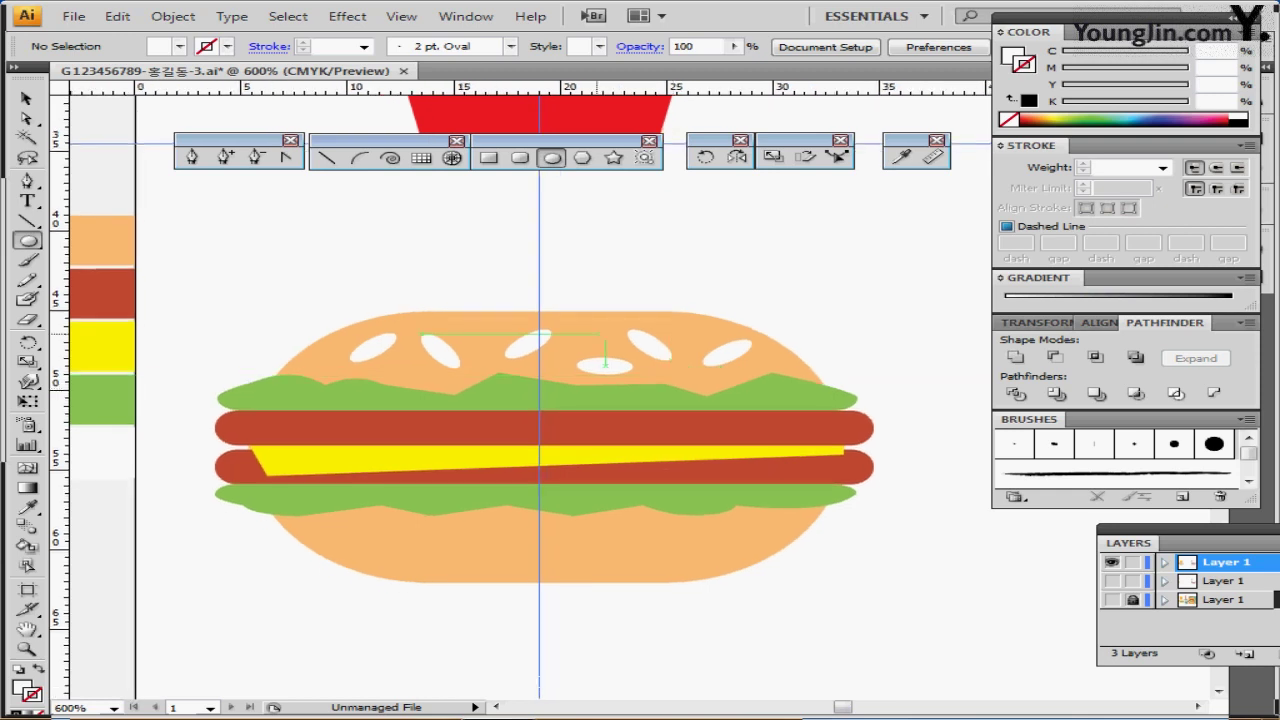
pyautogui.moveTo(286, 273); pyautogui.dragTo(834, 579)
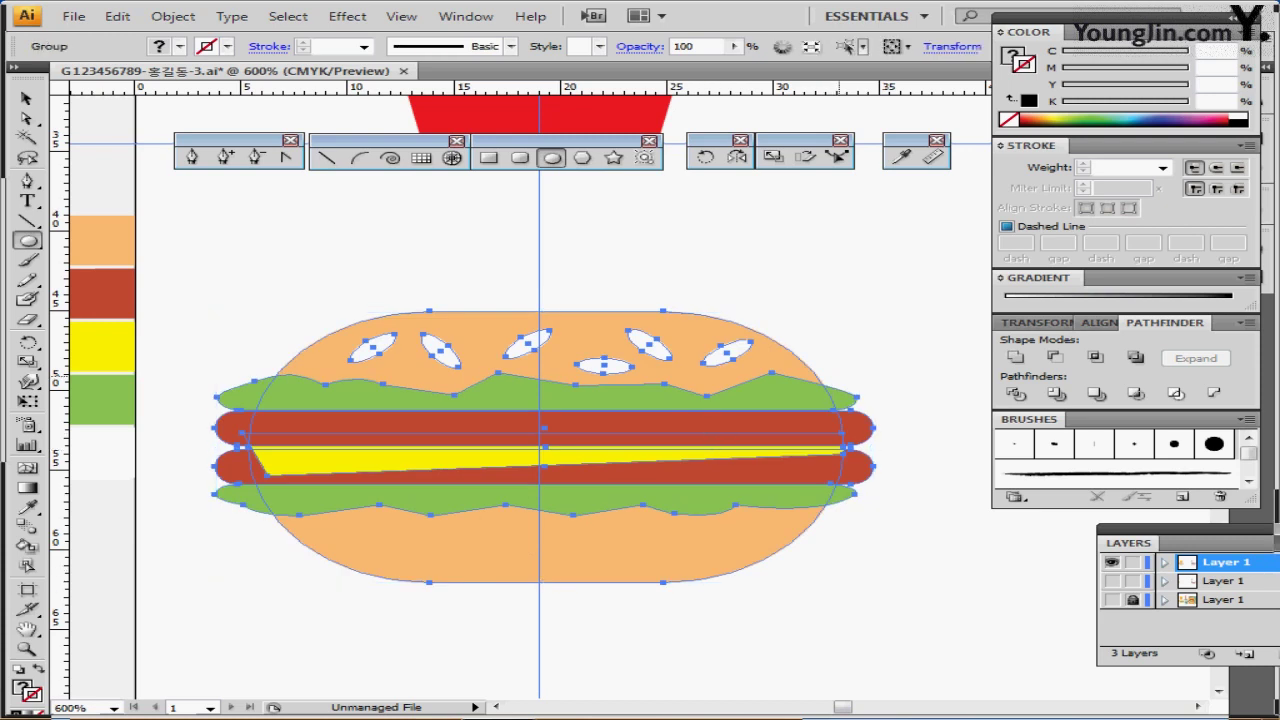
pyautogui.moveTo(703, 365); pyautogui.dragTo(508, 477)
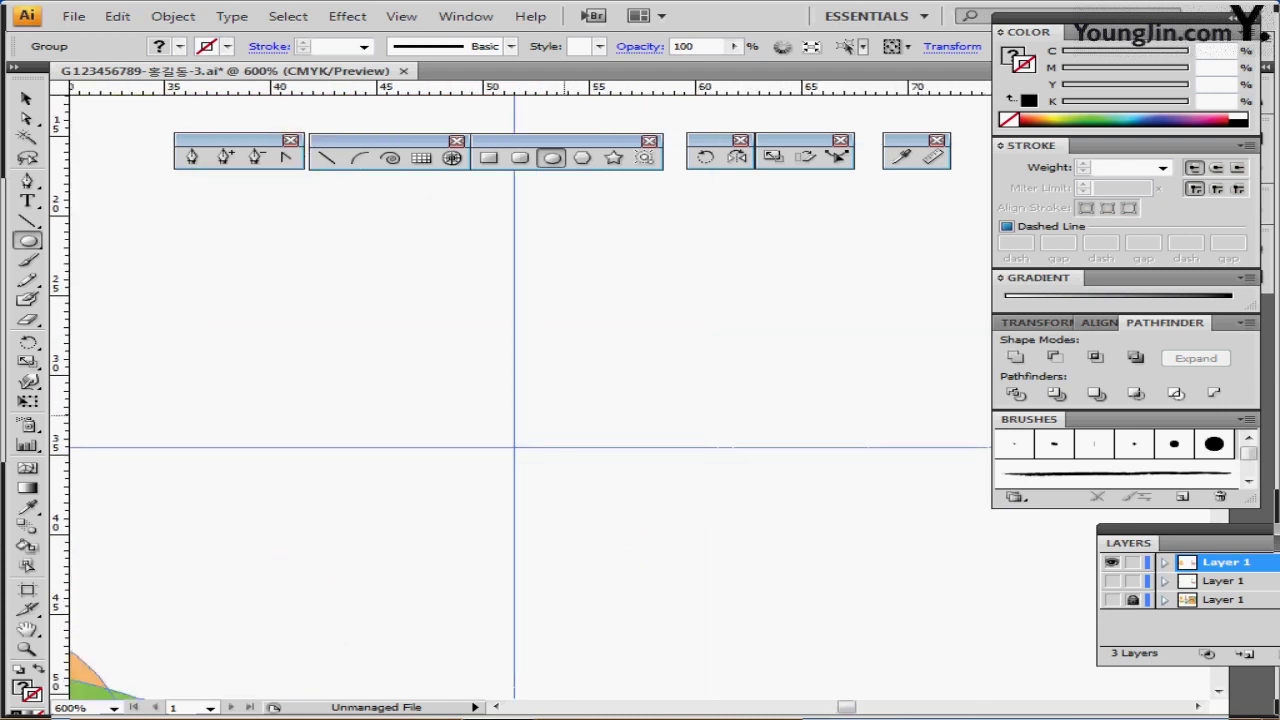
# Show the hidden outline layer with the cup and bag guides, and deselect the hamburger
pyautogui.scroll(-1, 564, 415)
pyautogui.moveTo(575, 435); pyautogui.dragTo(419, 396)
pyautogui.click(1112, 581)
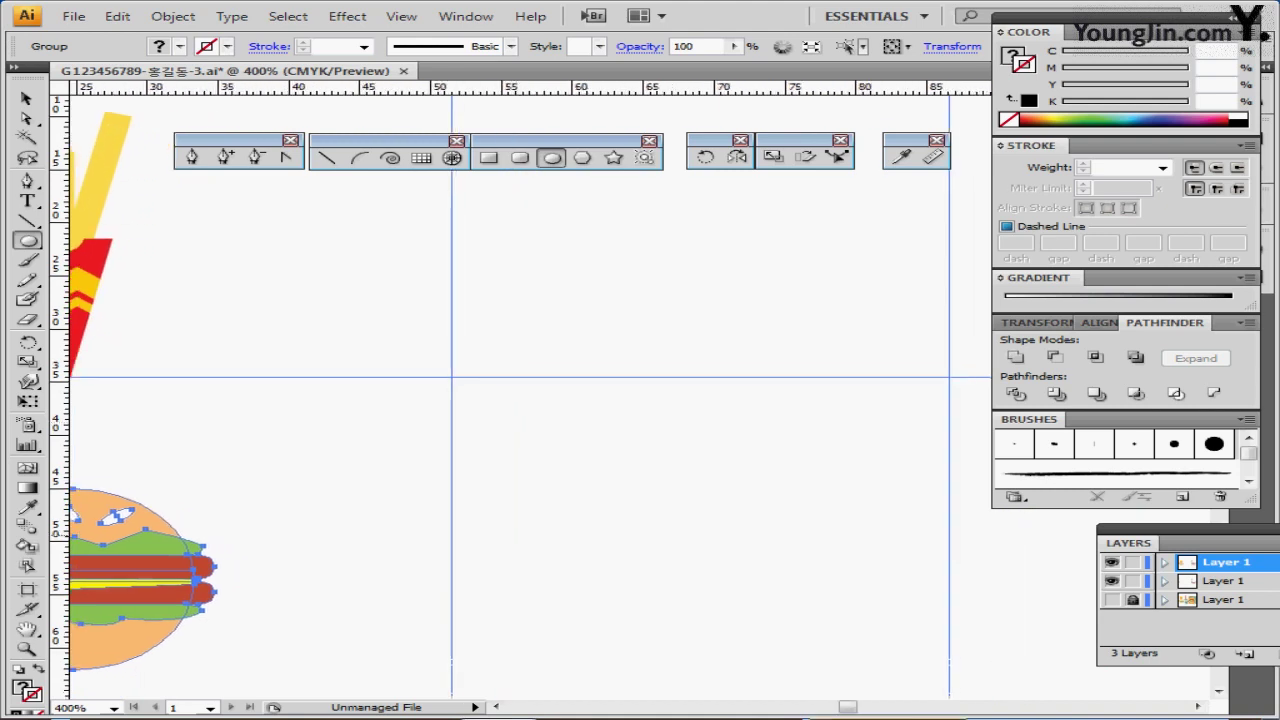
pyautogui.moveTo(610, 540); pyautogui.dragTo(607, 422)
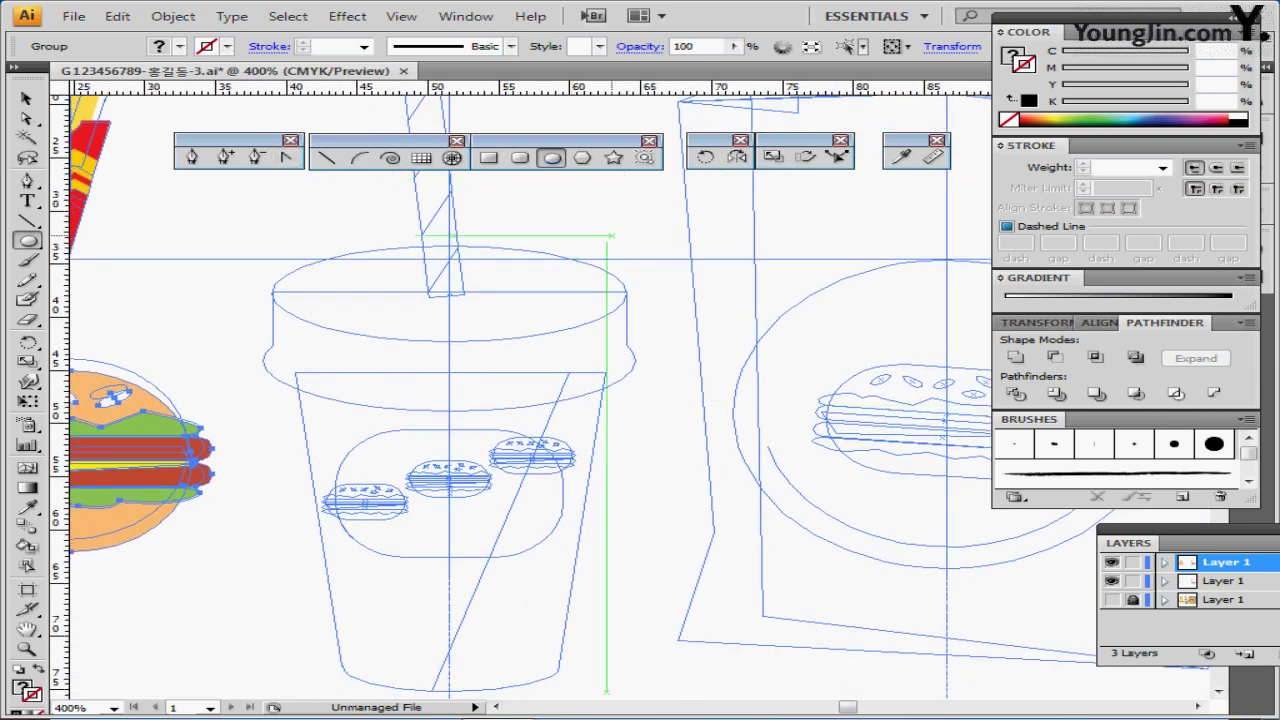
pyautogui.keyDown('ctrl'); pyautogui.click(612, 176); pyautogui.keyUp('ctrl')
pyautogui.keyDown('ctrl'); pyautogui.keyDown('alt'); pyautogui.click(612, 292); pyautogui.keyUp('alt'); pyautogui.keyUp('ctrl')
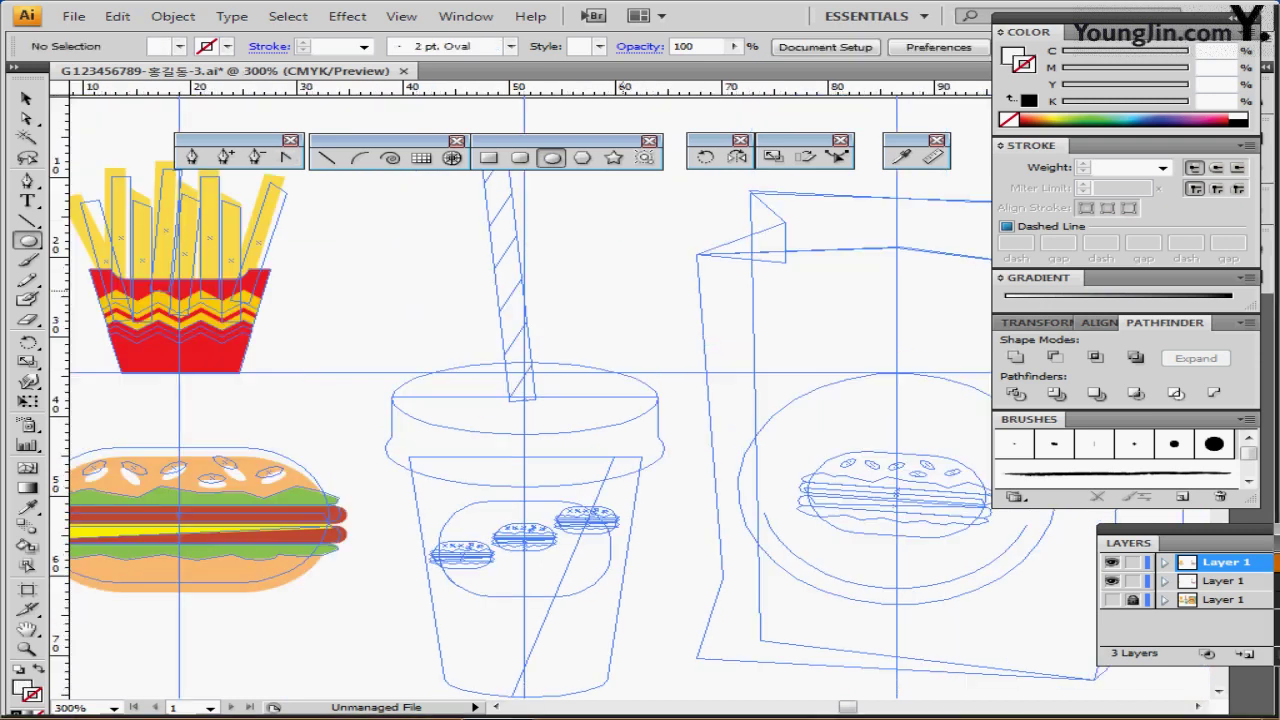
# Pick up the teal fill without stroke from the uppermost colour swatch beside the artboard
pyautogui.hotkey('ctrl', '-')
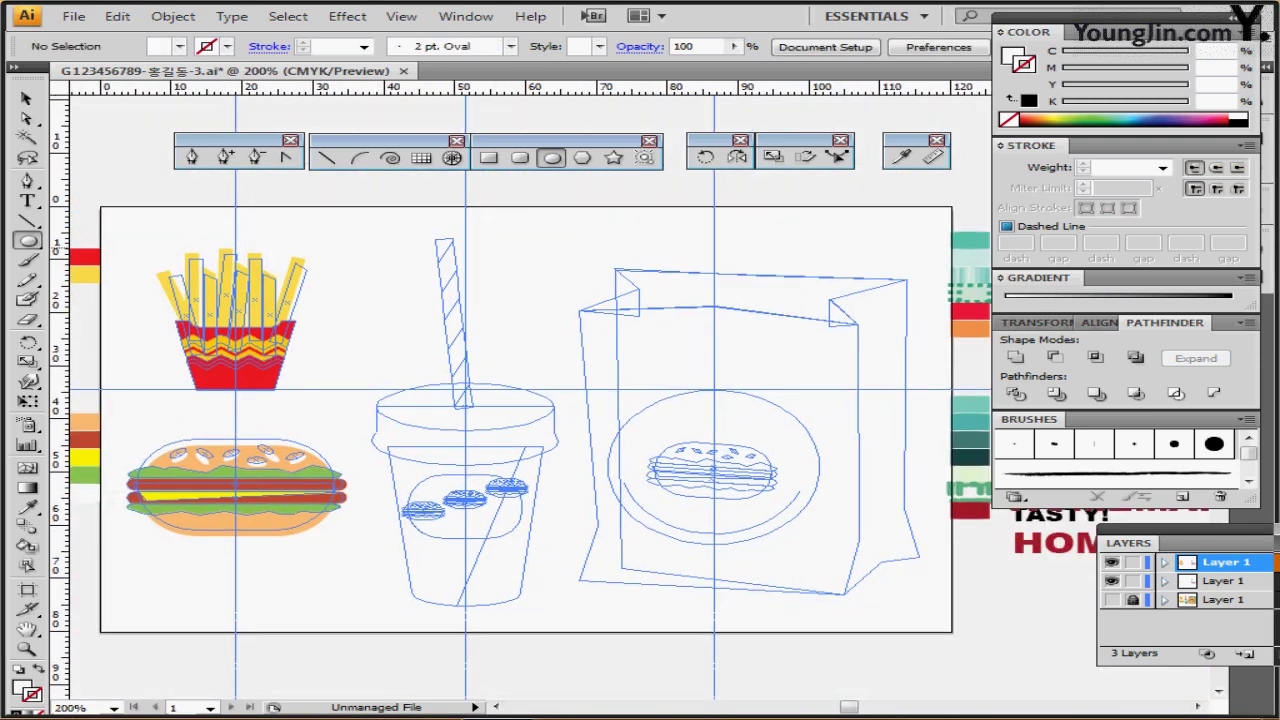
pyautogui.keyDown('ctrl'); pyautogui.click(966, 240); pyautogui.keyUp('ctrl')
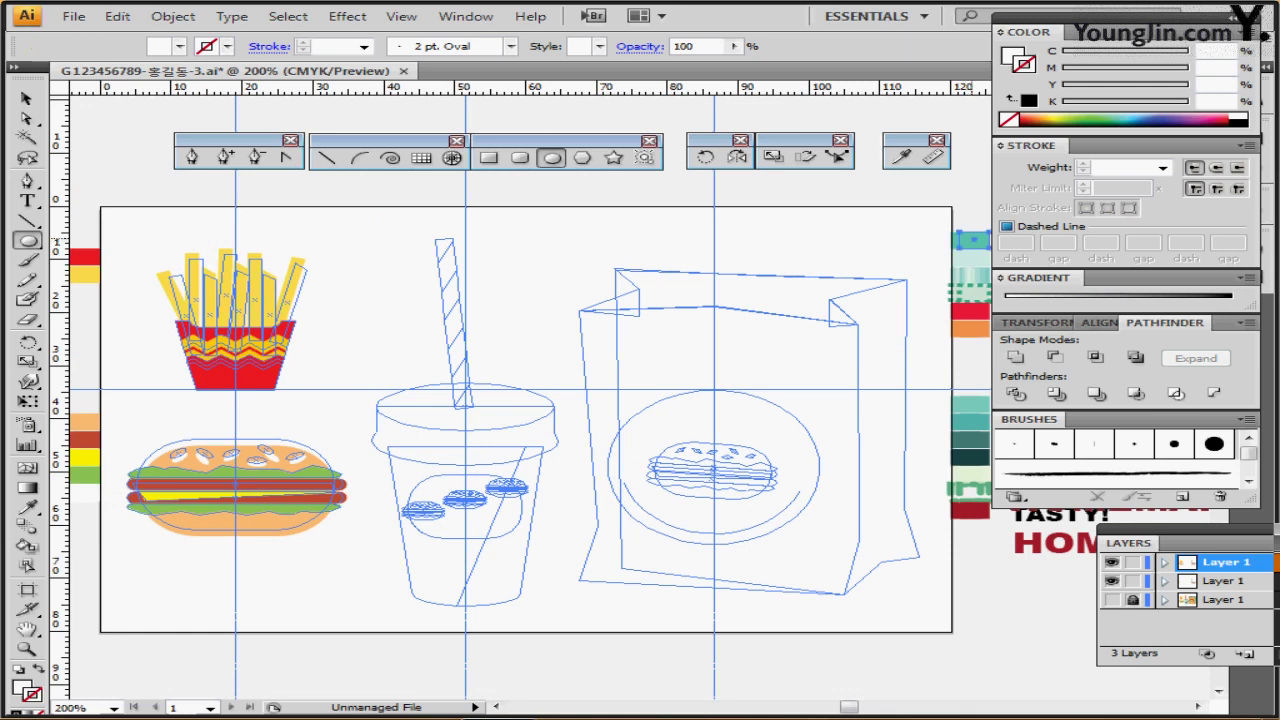
pyautogui.hotkey('ctrl', '+')
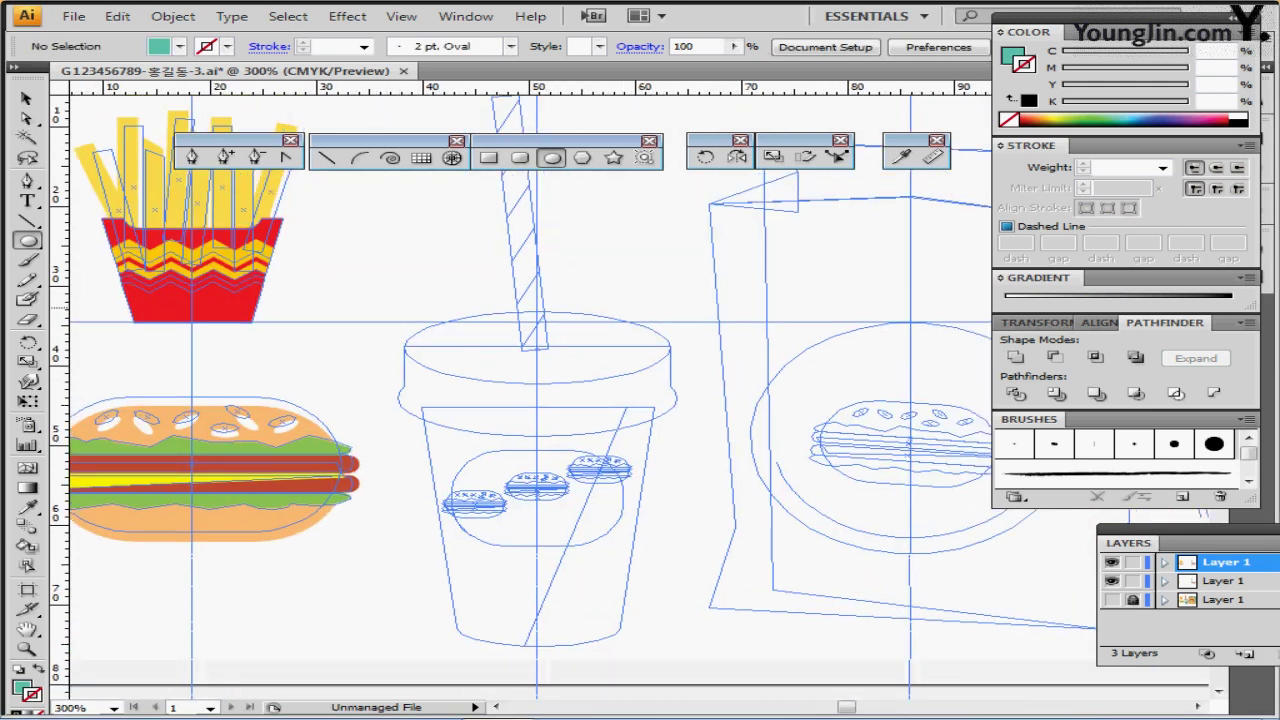
# Draw a teal ellipse 25 mm wide and 9 mm high centred on the cup lid's top outline
pyautogui.moveTo(850, 307); pyautogui.dragTo(815, 305)
pyautogui.moveTo(568, 303); pyautogui.dragTo(565, 311)
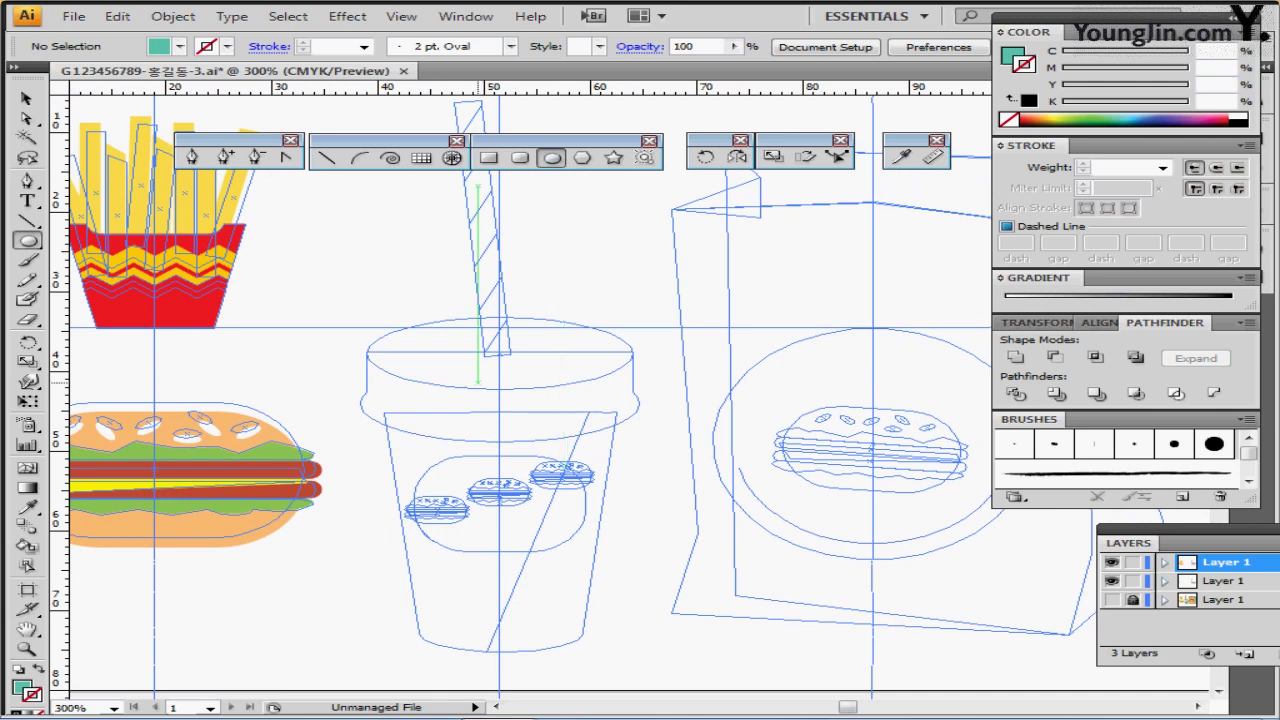
pyautogui.click(502, 350)
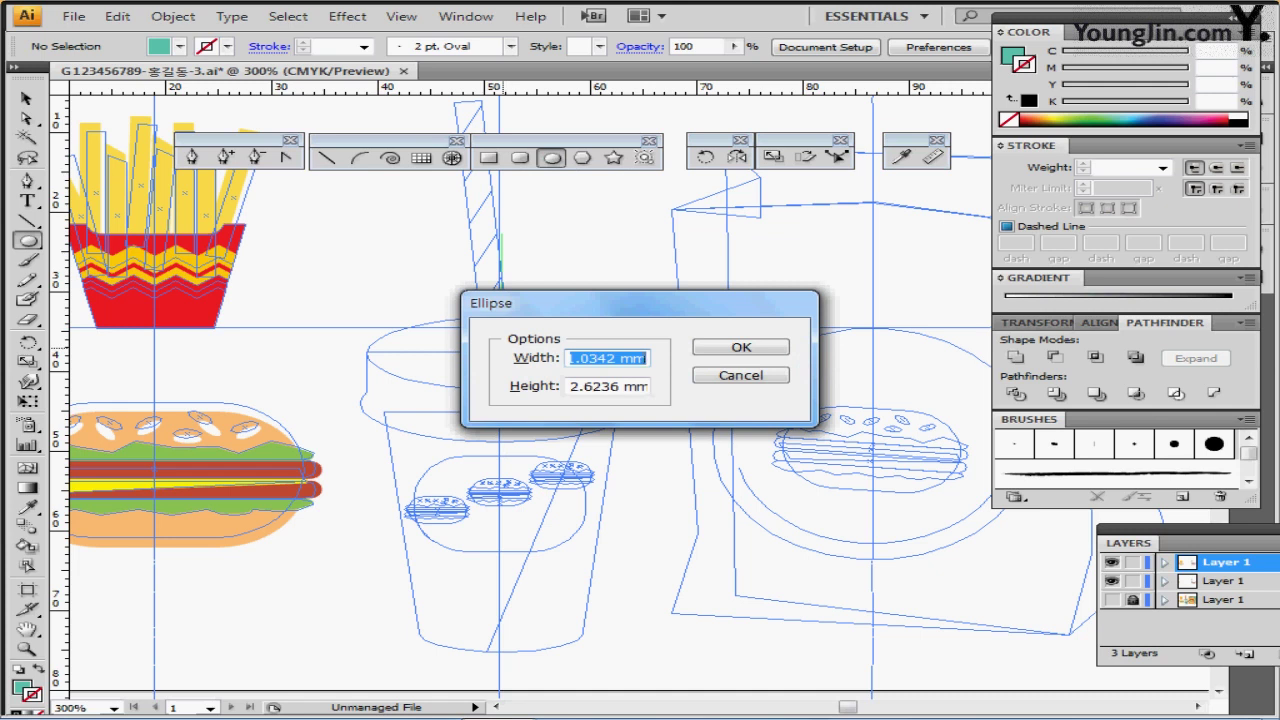
pyautogui.write('25')
pyautogui.press('Tab')
pyautogui.write('9')
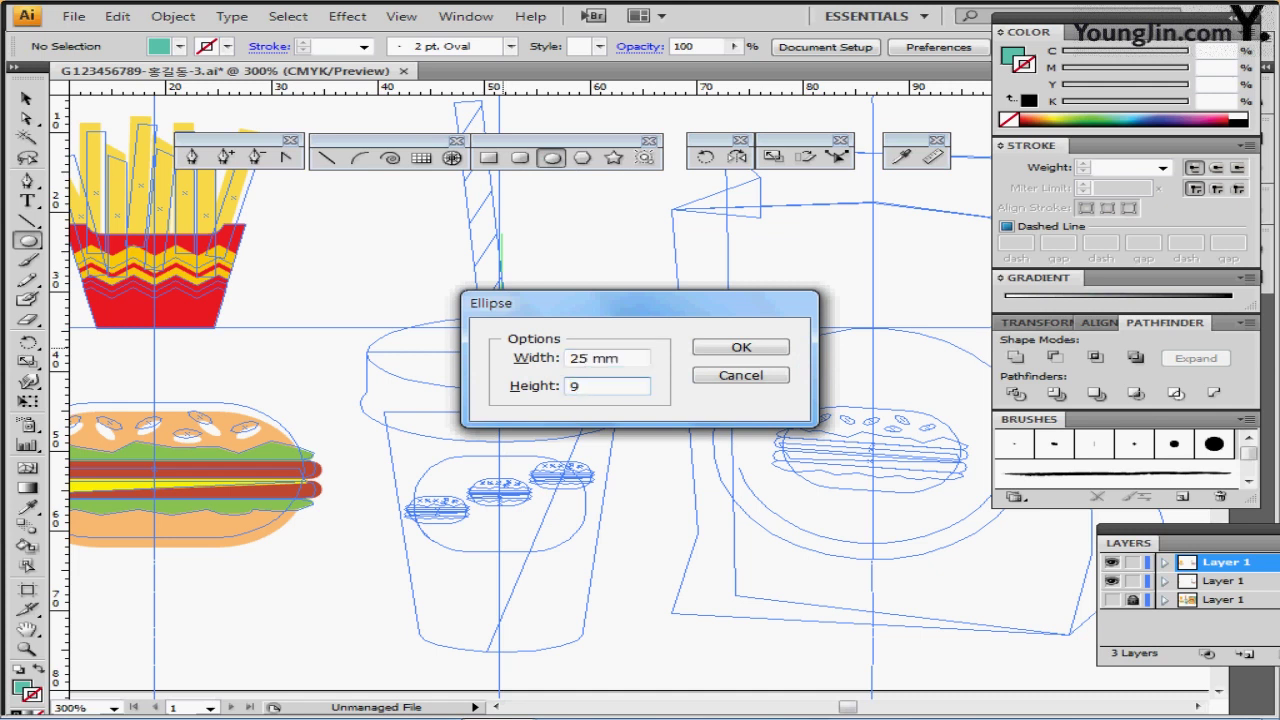
pyautogui.press('Tab')
pyautogui.press('Return')
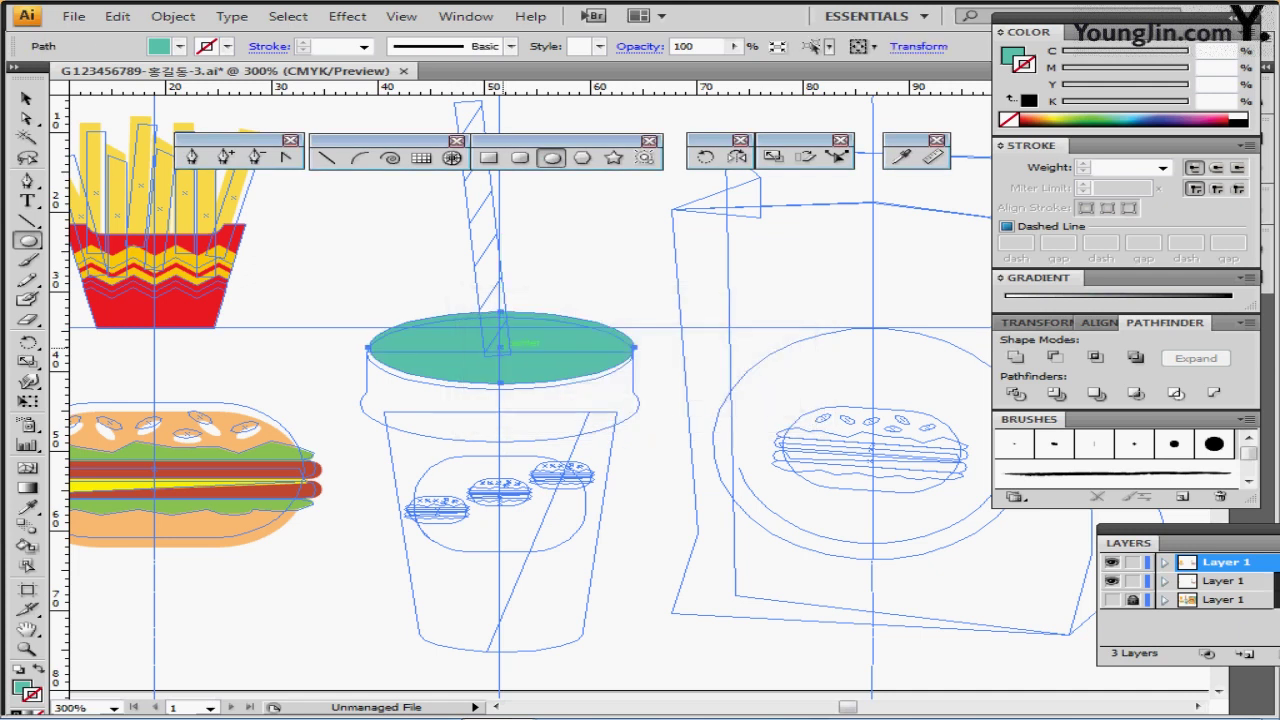
# Nudge the teal ellipse down and slightly left until it matches the guide of the lid's top
pyautogui.press('Down')
pyautogui.press('Down')
pyautogui.press('Down')
pyautogui.press('Down')
pyautogui.press('Down')
pyautogui.press('Down')
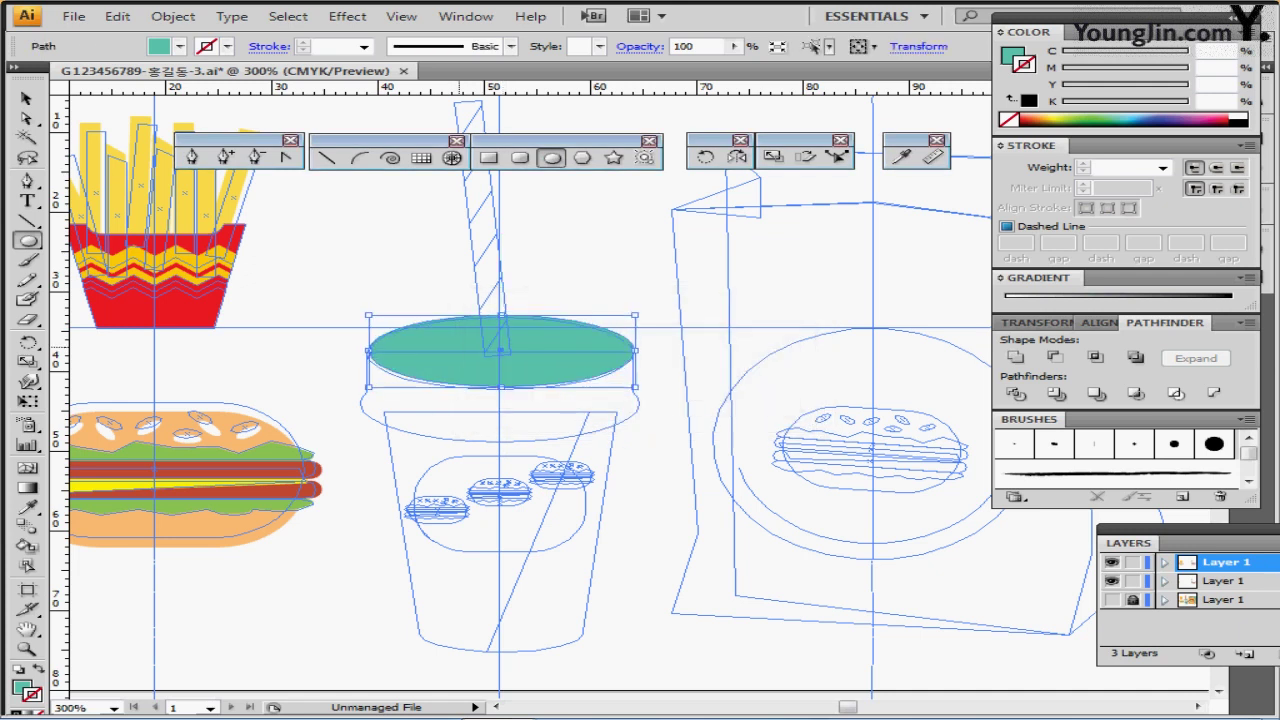
pyautogui.press('Left')
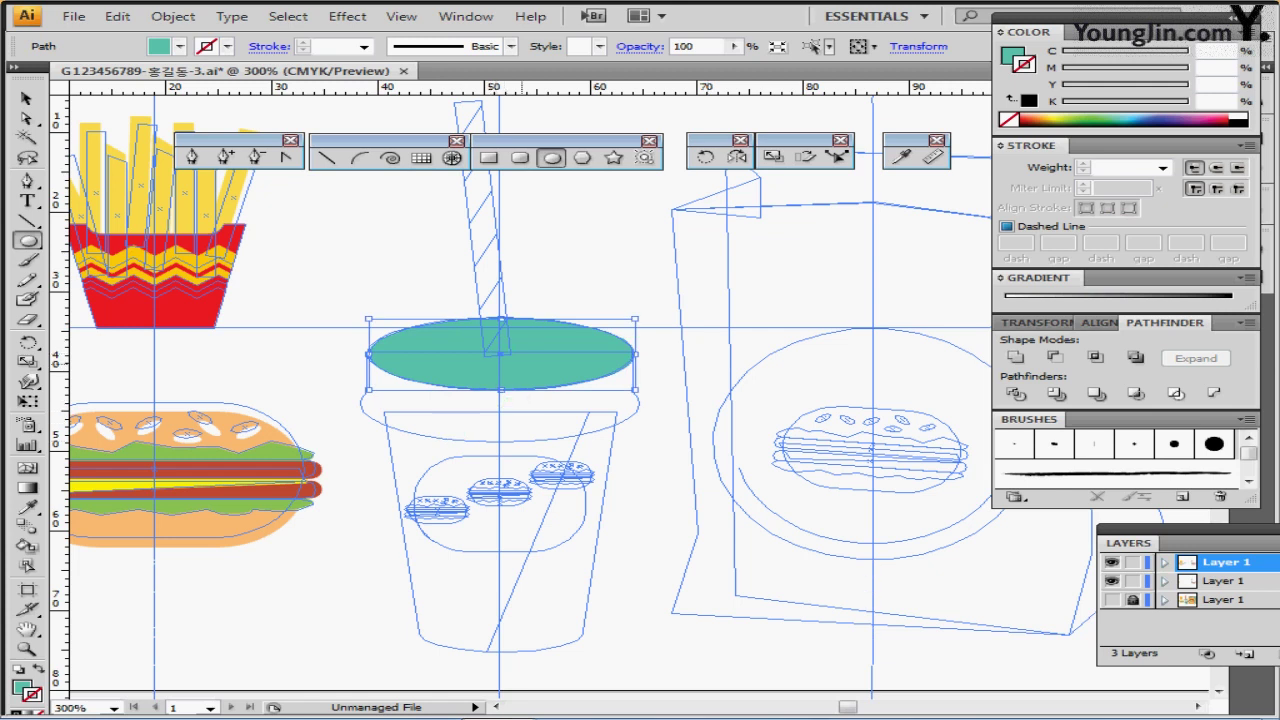
# Copy the teal ellipse straight down to the lid's lower rim and hide the guides
pyautogui.moveTo(524, 364); pyautogui.dragTo(514, 412)
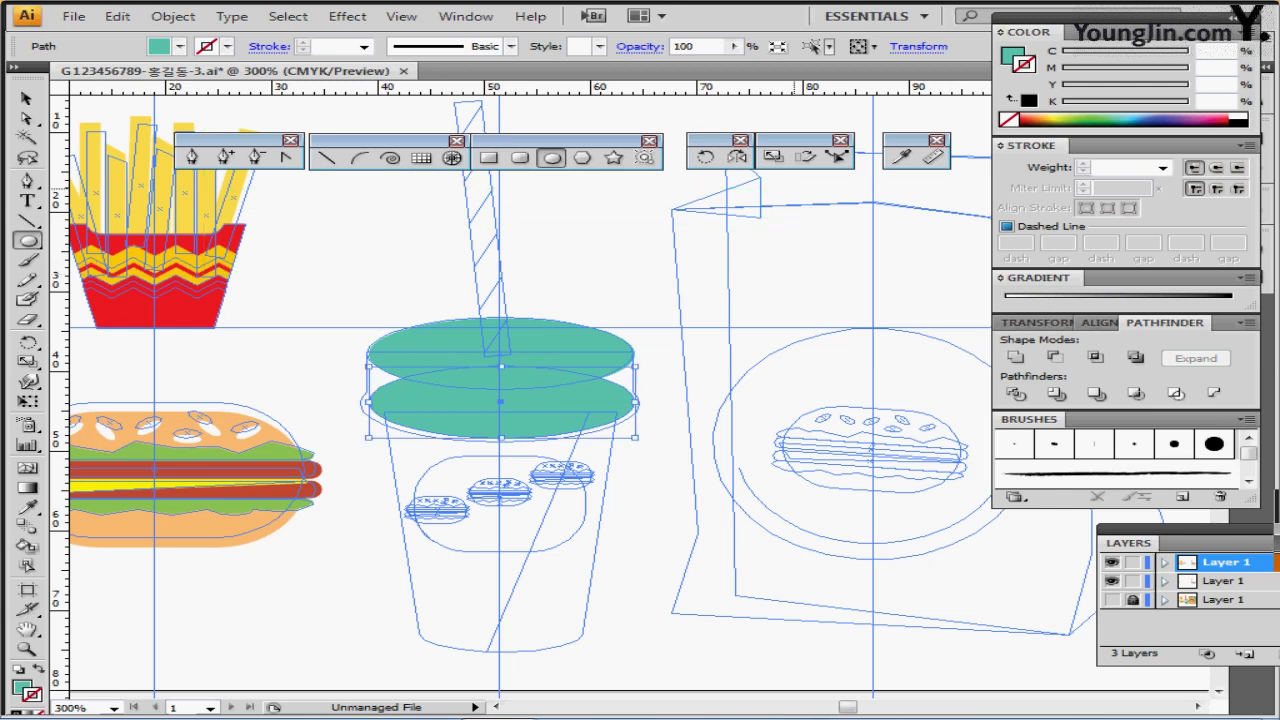
pyautogui.keyDown('ctrl'); pyautogui.click(795, 189); pyautogui.keyUp('ctrl')
pyautogui.hotkey('ctrl', ';')
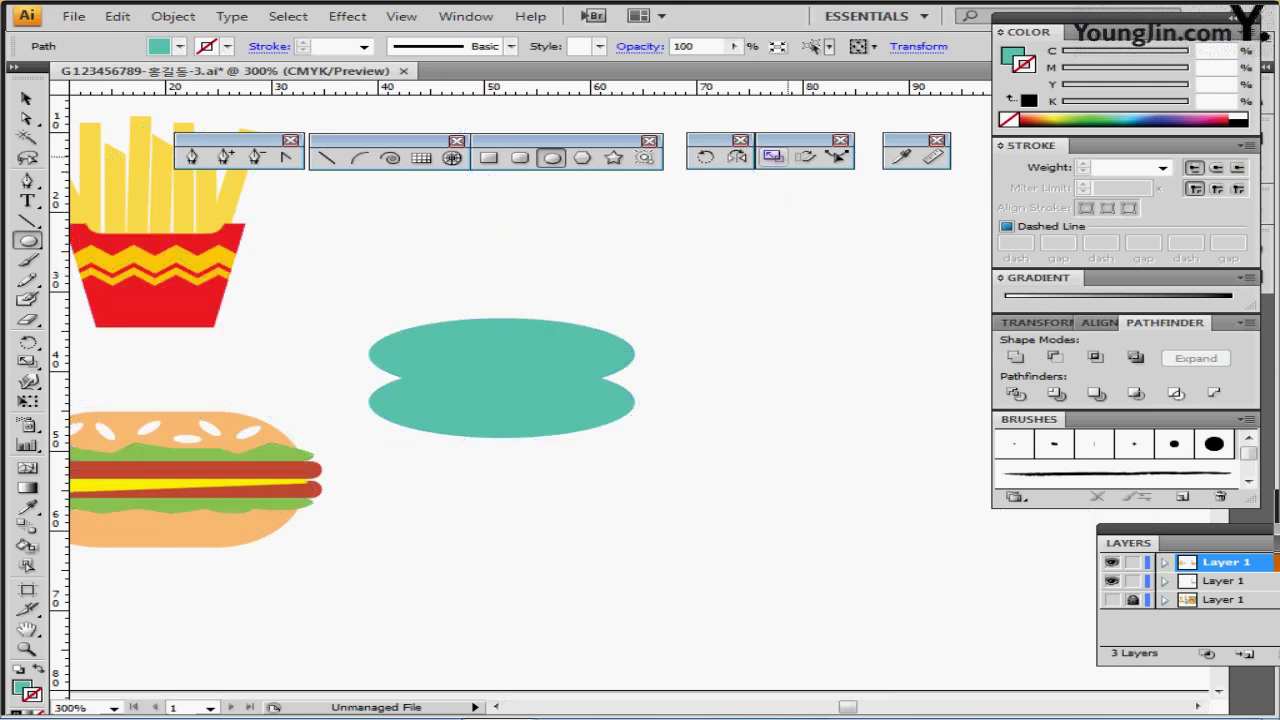
pyautogui.hotkey('ctrl', 'h')
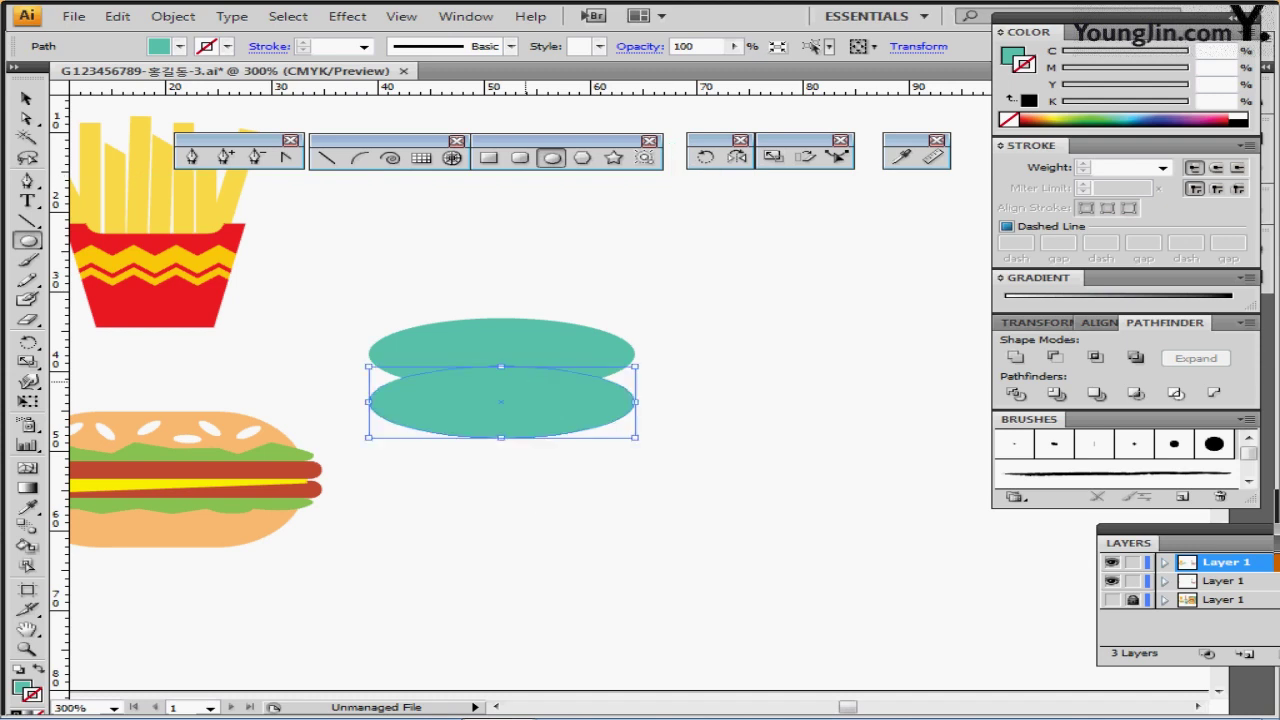
# Scale the lower ellipse uniformly to 105%
pyautogui.press('Fn')
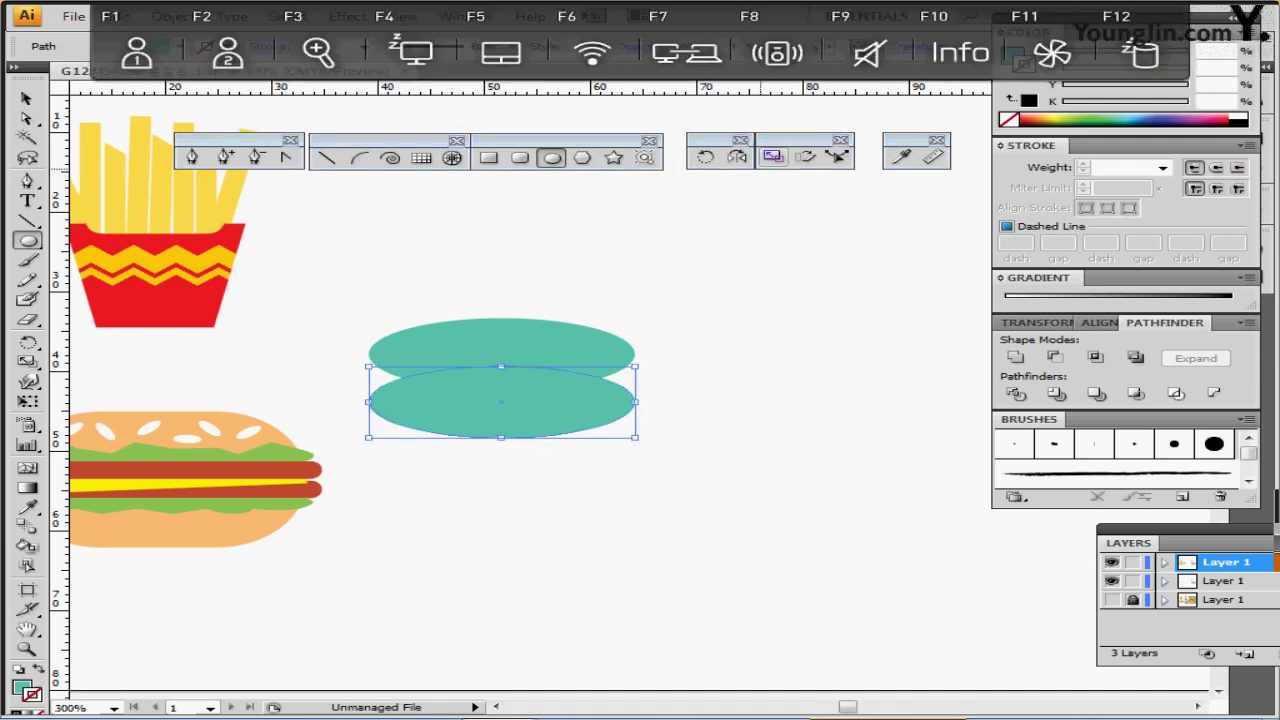
pyautogui.doubleClick(773, 157)
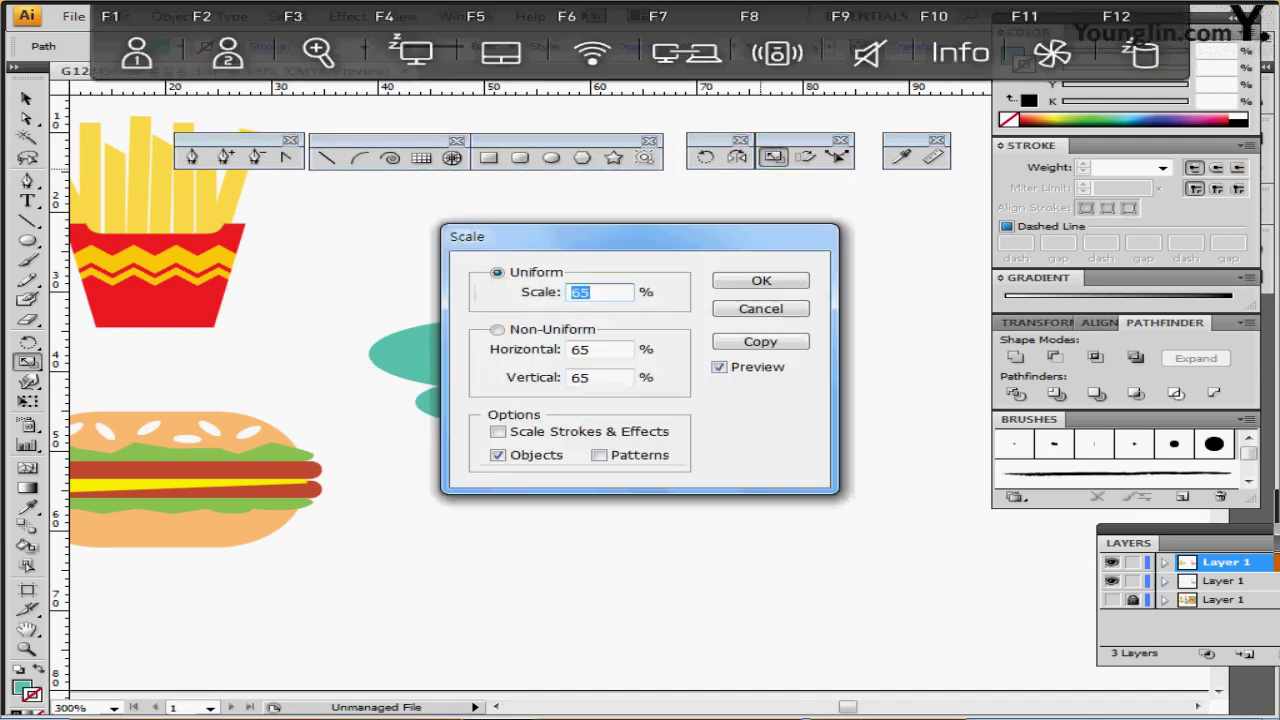
pyautogui.write('105')
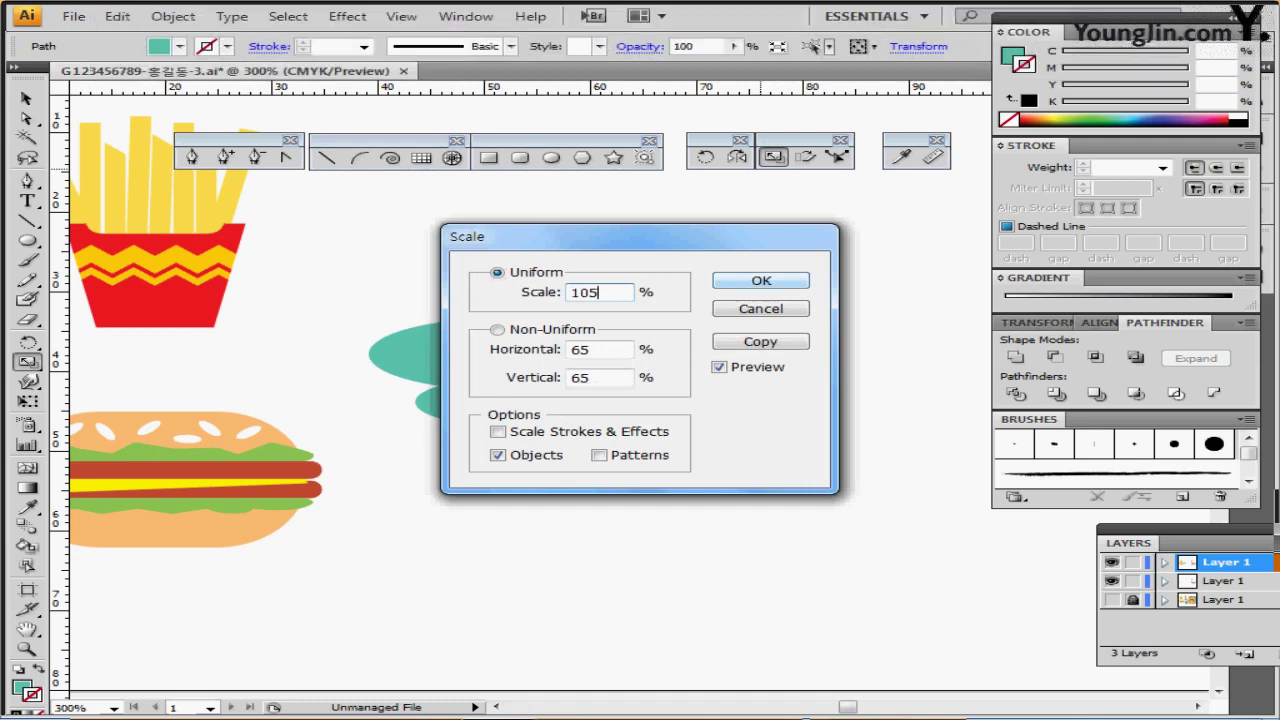
pyautogui.press('Tab')
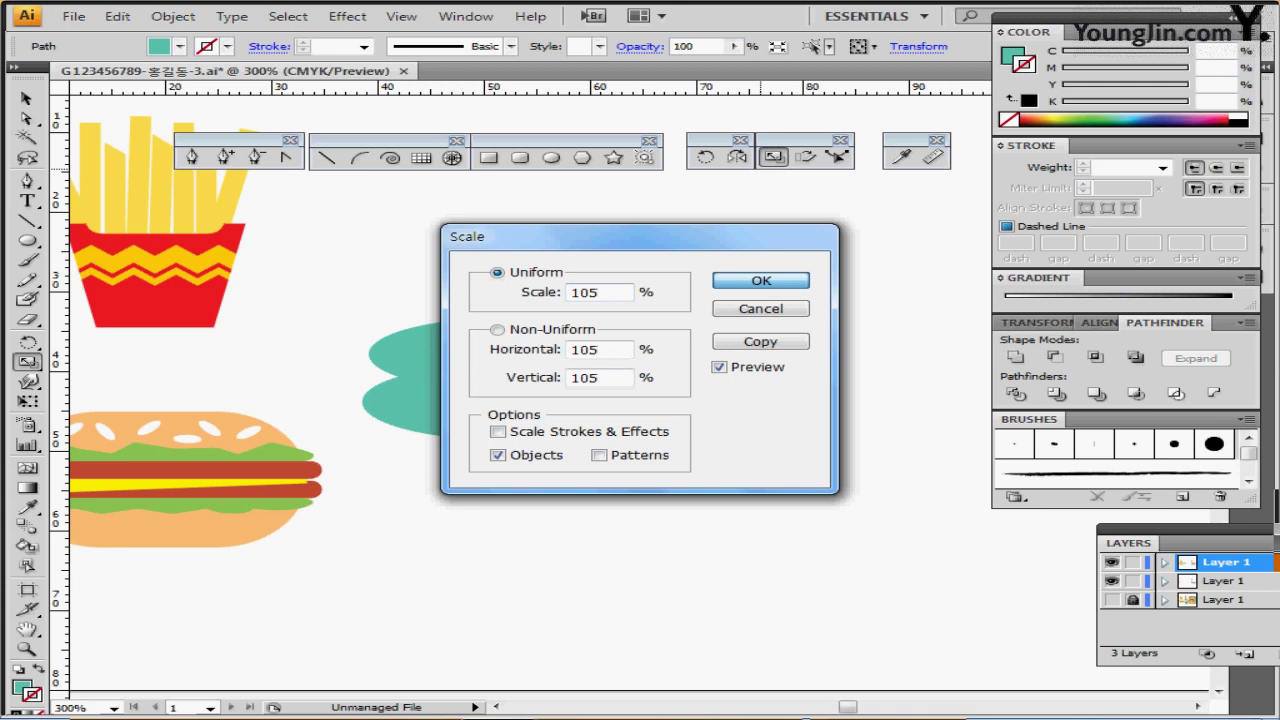
pyautogui.press('Return')
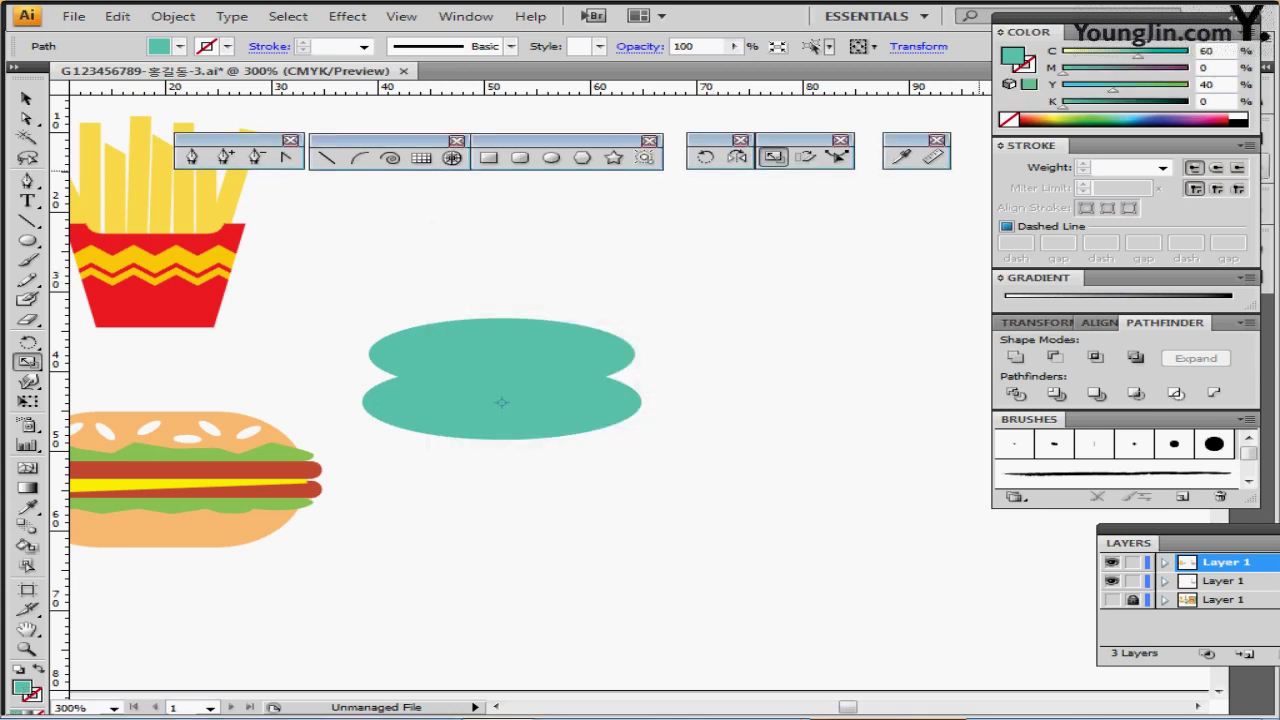
# Fill the lower ellipse with pale mint, C 20, M 0, Y 10, K 0, and deselect it
pyautogui.doubleClick(1207, 51)
pyautogui.write('1000')
pyautogui.press('Return')
pyautogui.press('Return')
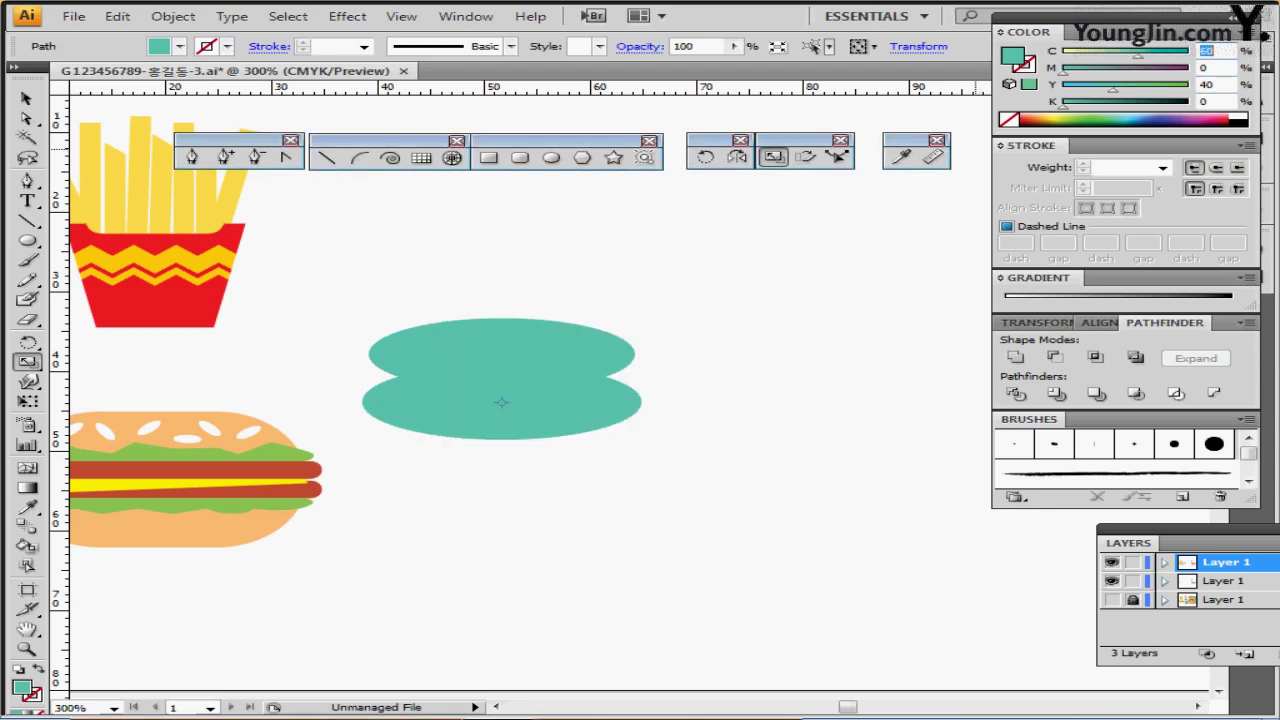
pyautogui.write('20')
pyautogui.press('Tab')
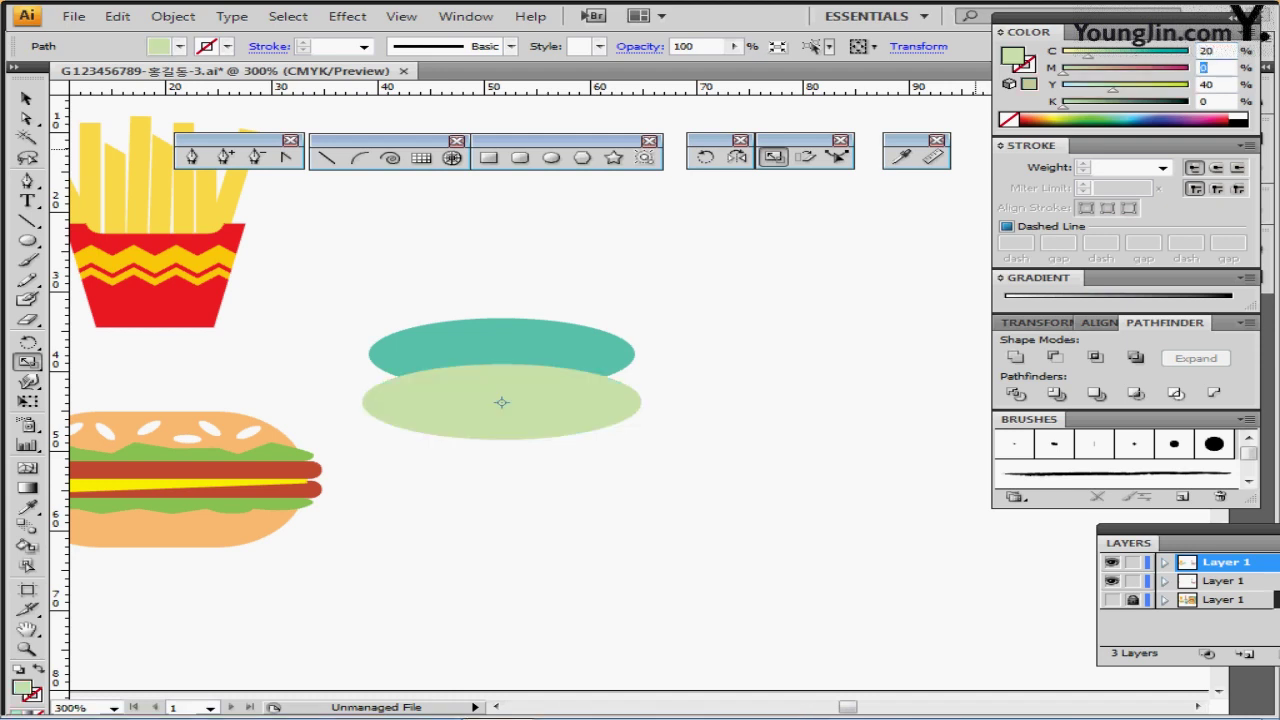
pyautogui.press('Tab')
pyautogui.write('10')
pyautogui.press('Tab')
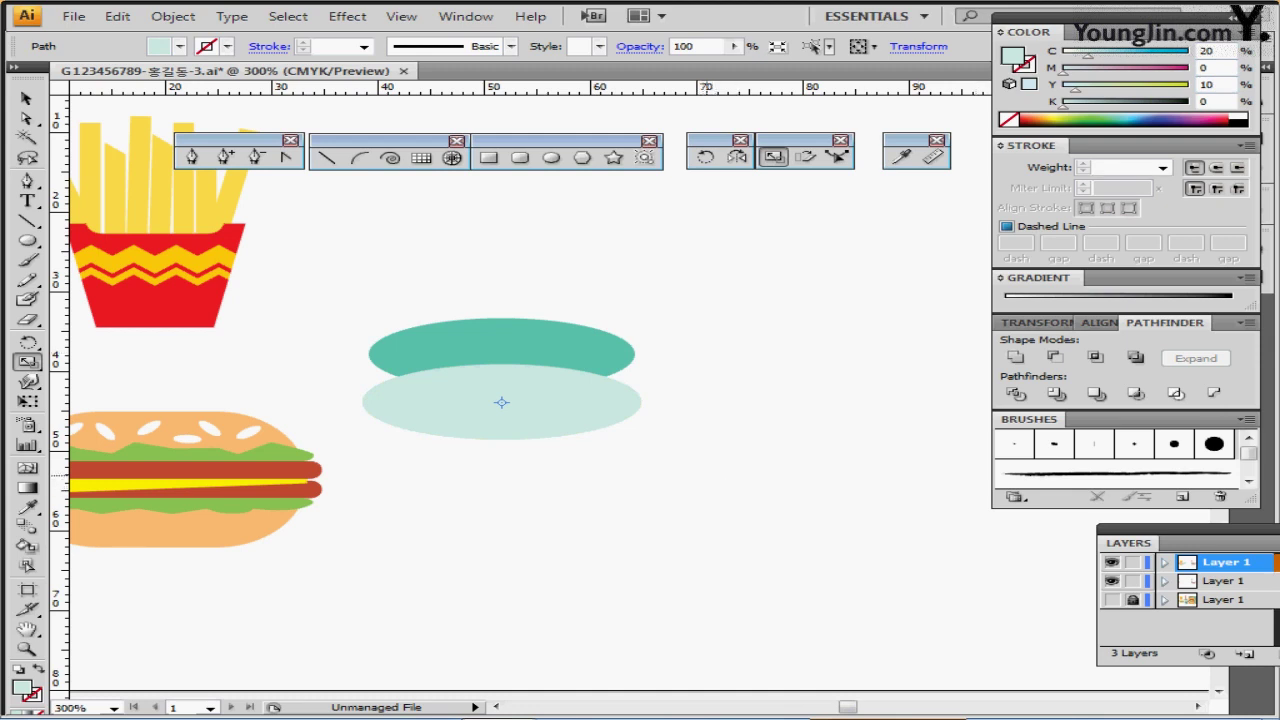
pyautogui.press('ctrl')
pyautogui.click(698, 489)
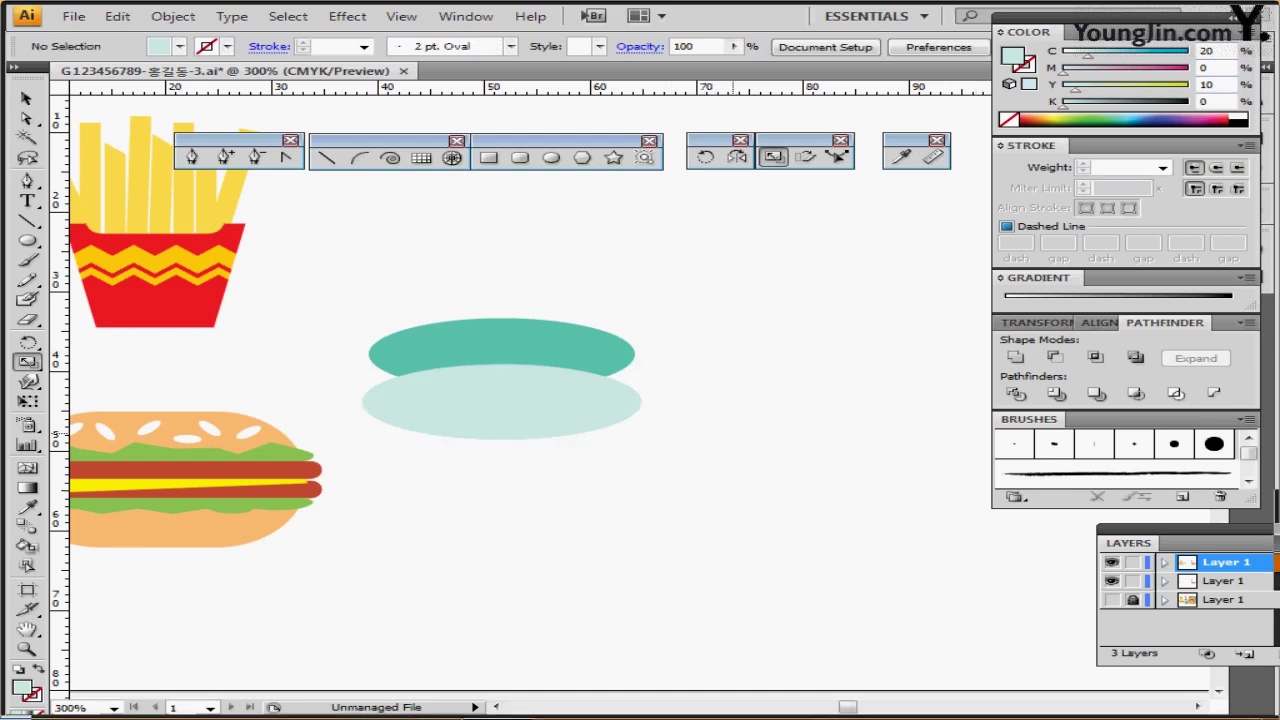
# Draw a pale mint rectangle 25 mm by 7 mm starting at the upper ellipse's left anchor point, and deselect it
pyautogui.click(488, 157)
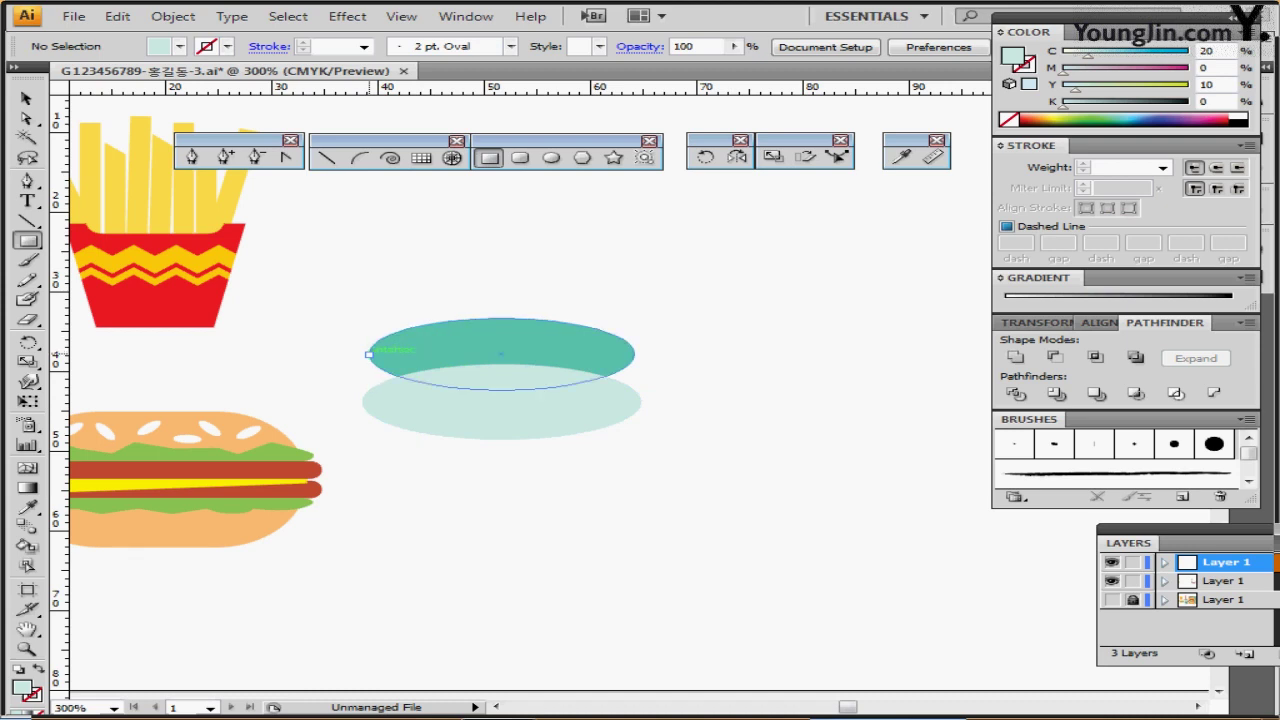
pyautogui.click(368, 354)
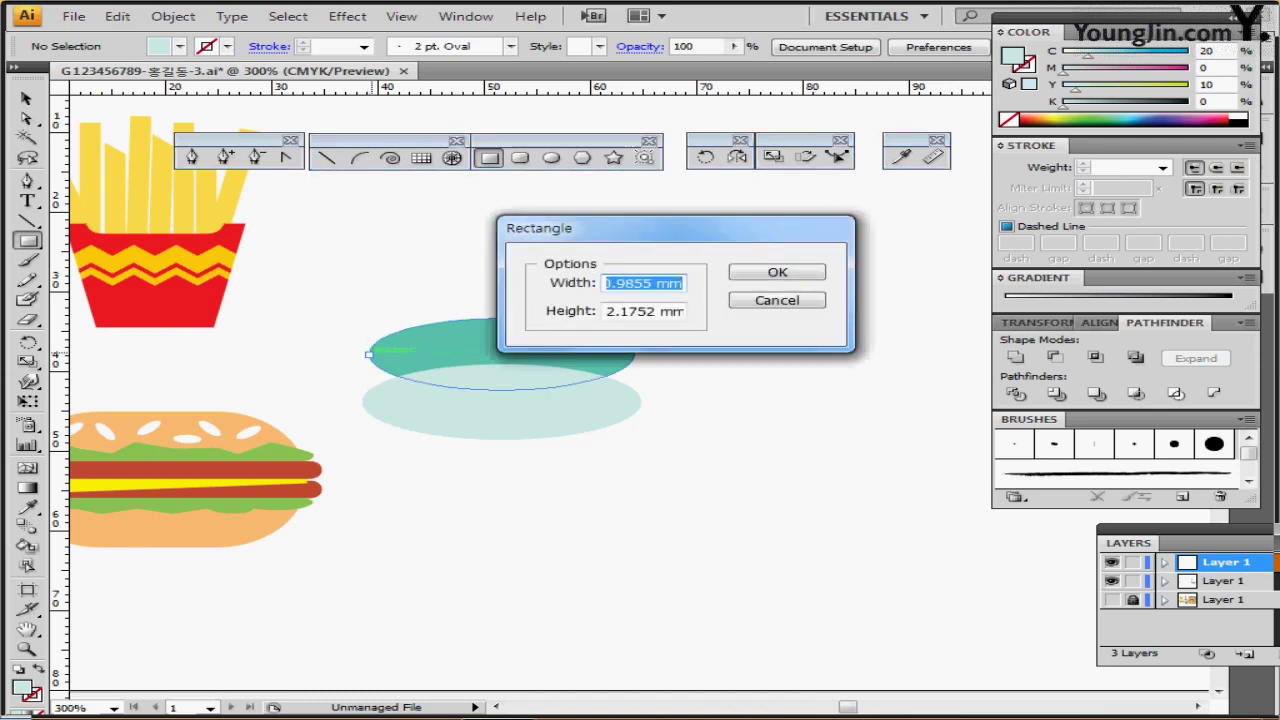
pyautogui.write('25')
pyautogui.press('Tab')
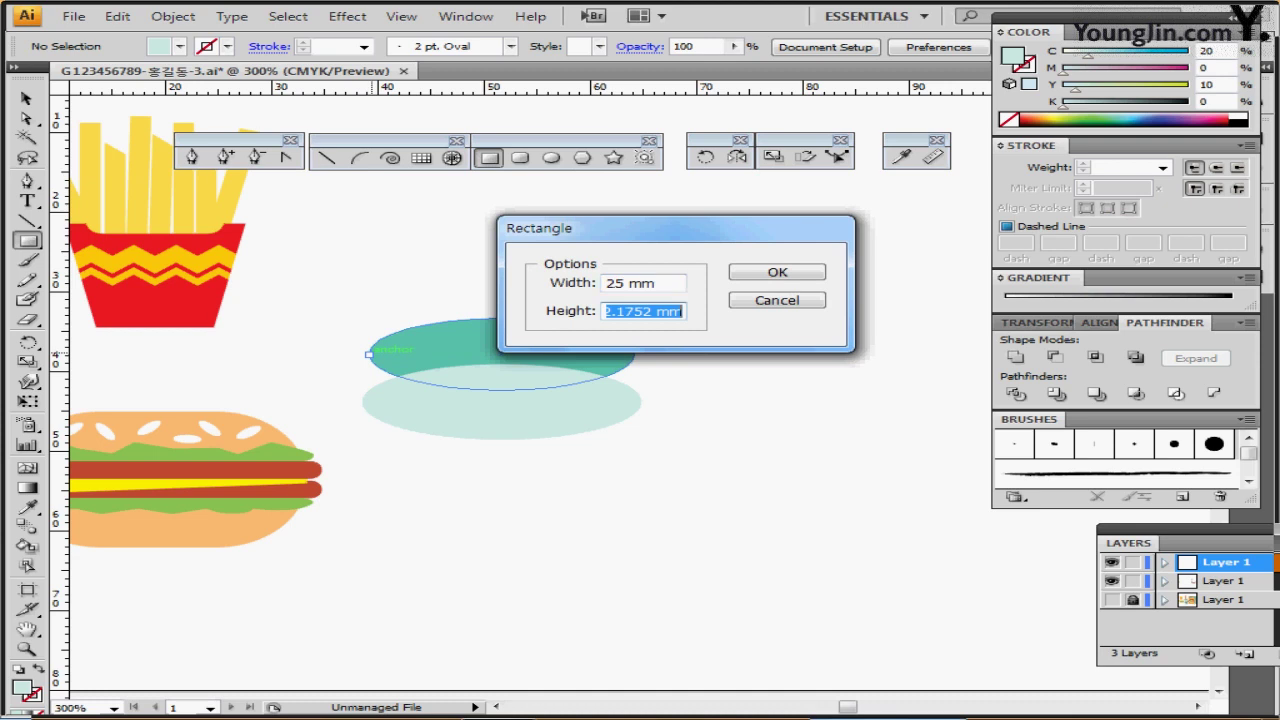
pyautogui.write('7')
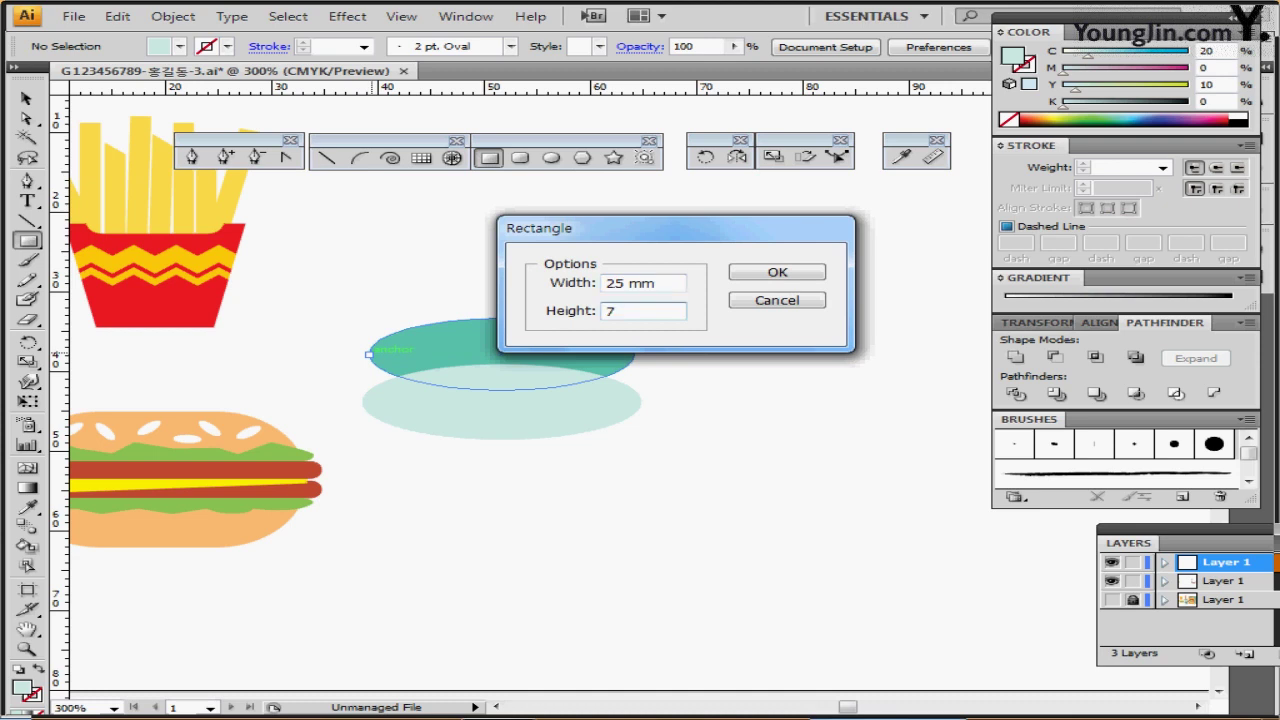
pyautogui.press('Return')
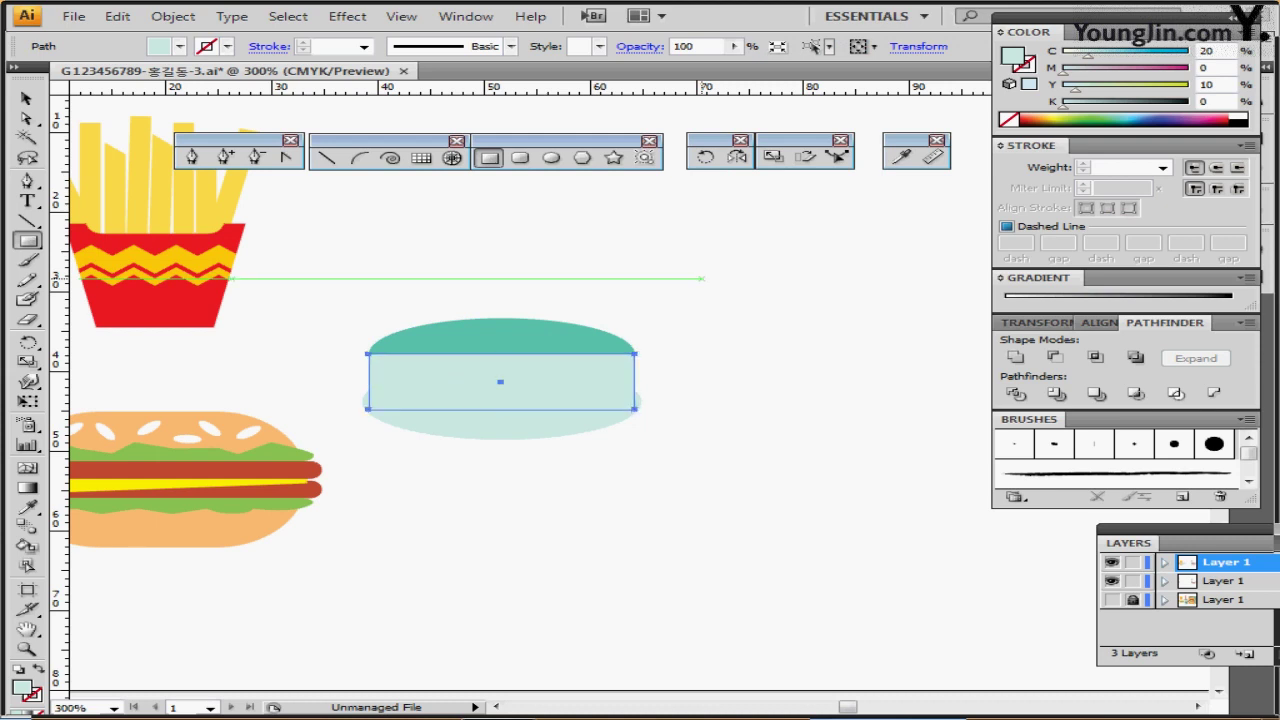
pyautogui.hotkey('ctrl', 'shift', 'a')
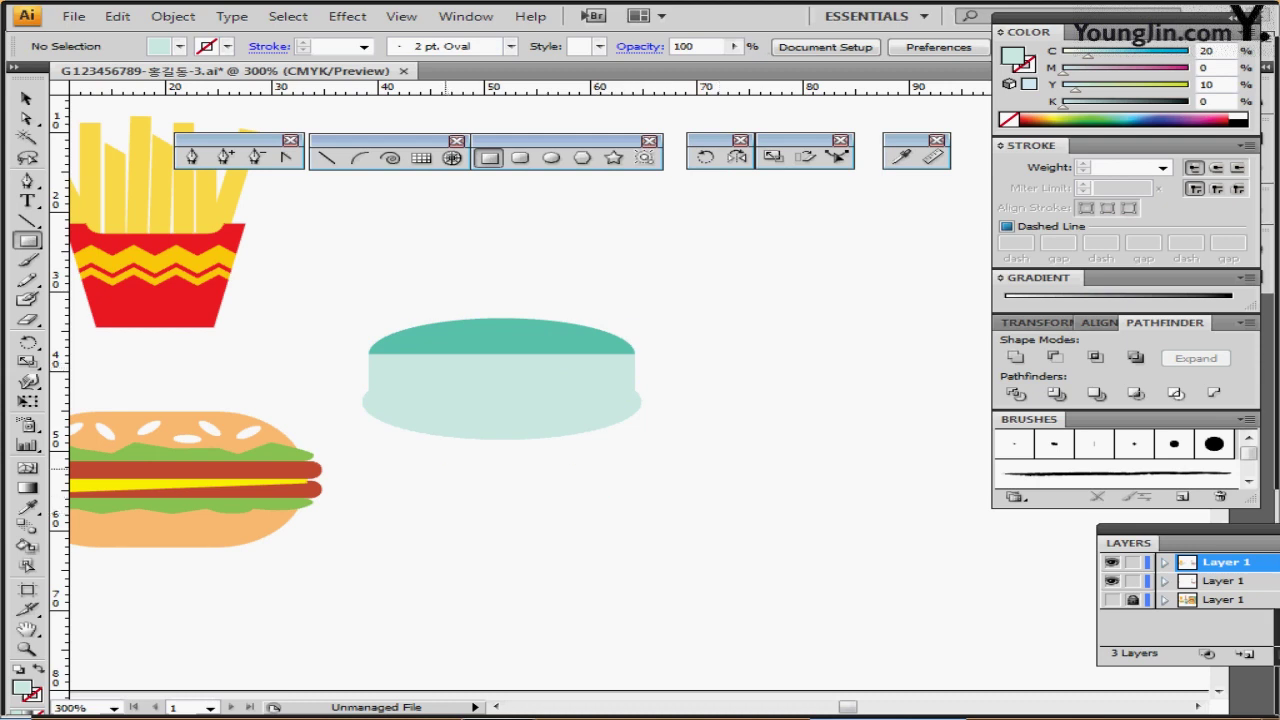
# Select only the pale mint rectangle and lower ellipse and unite them into one lid side shape
pyautogui.moveTo(445, 467); pyautogui.dragTo(544, 387)
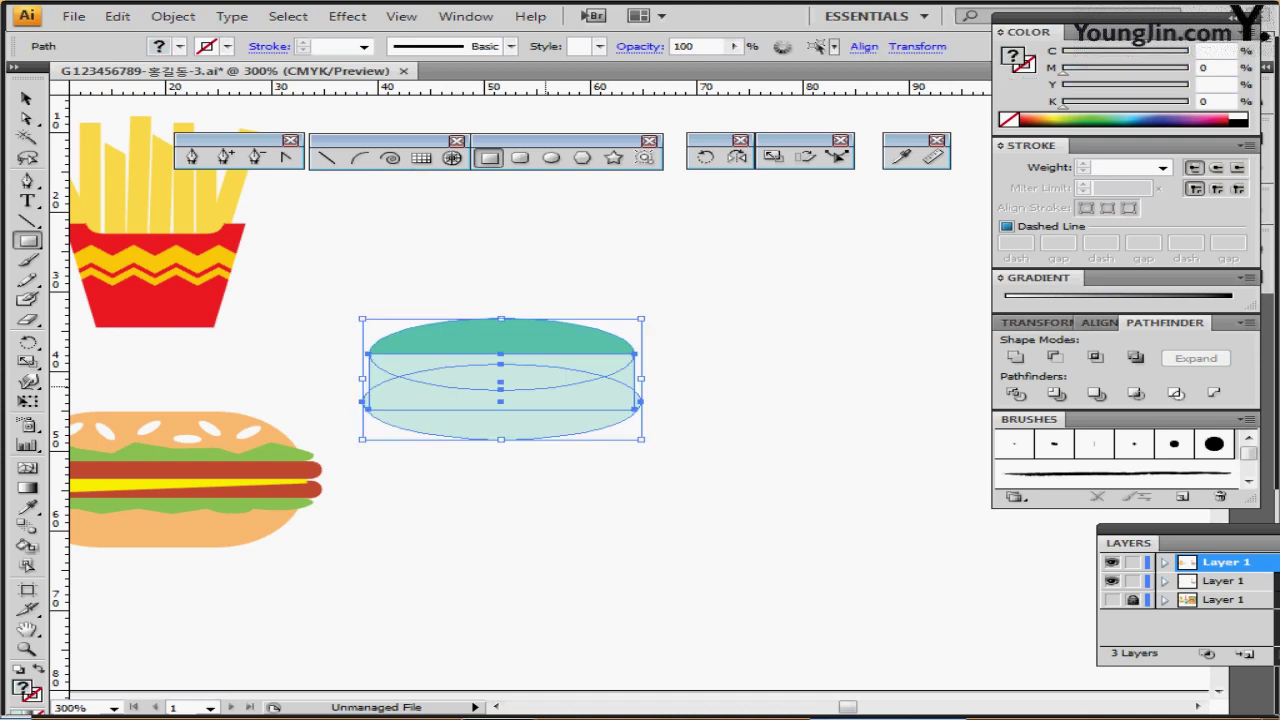
pyautogui.moveTo(485, 475); pyautogui.dragTo(578, 402)
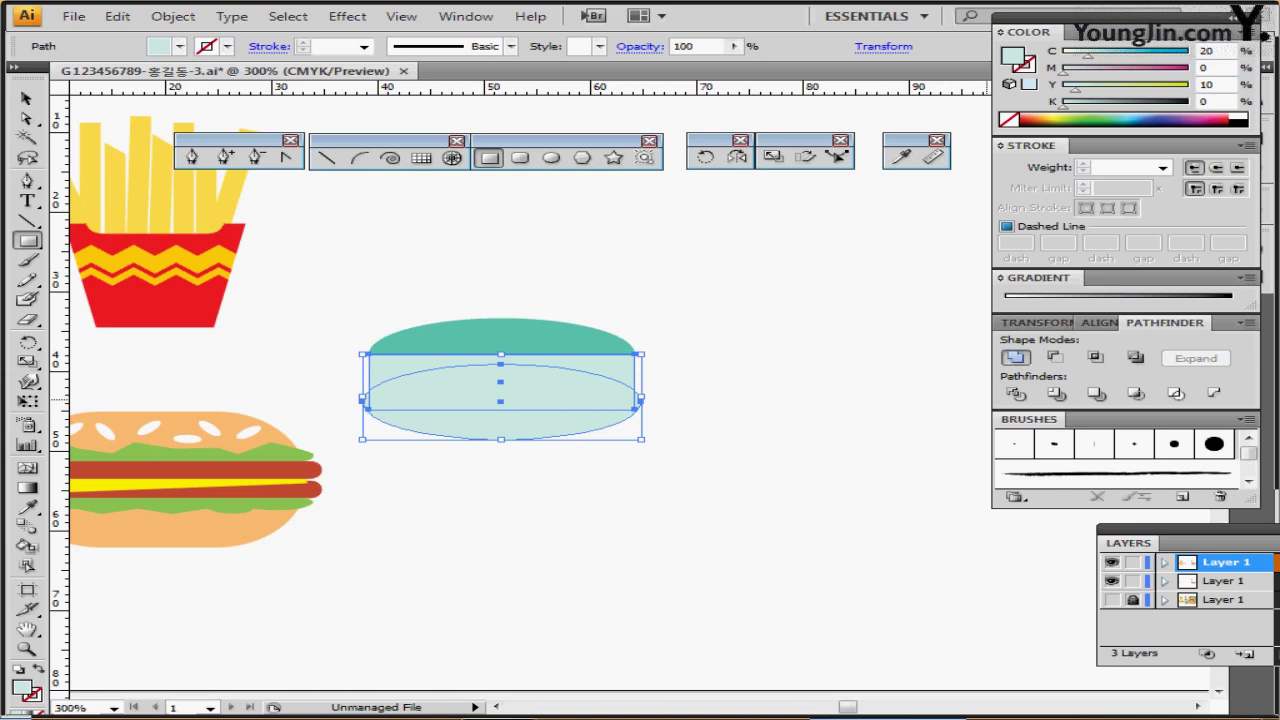
pyautogui.click(1015, 357)
# Send the united lid side backward behind the teal top ellipse and deselect it
pyautogui.rightClick(464, 393)
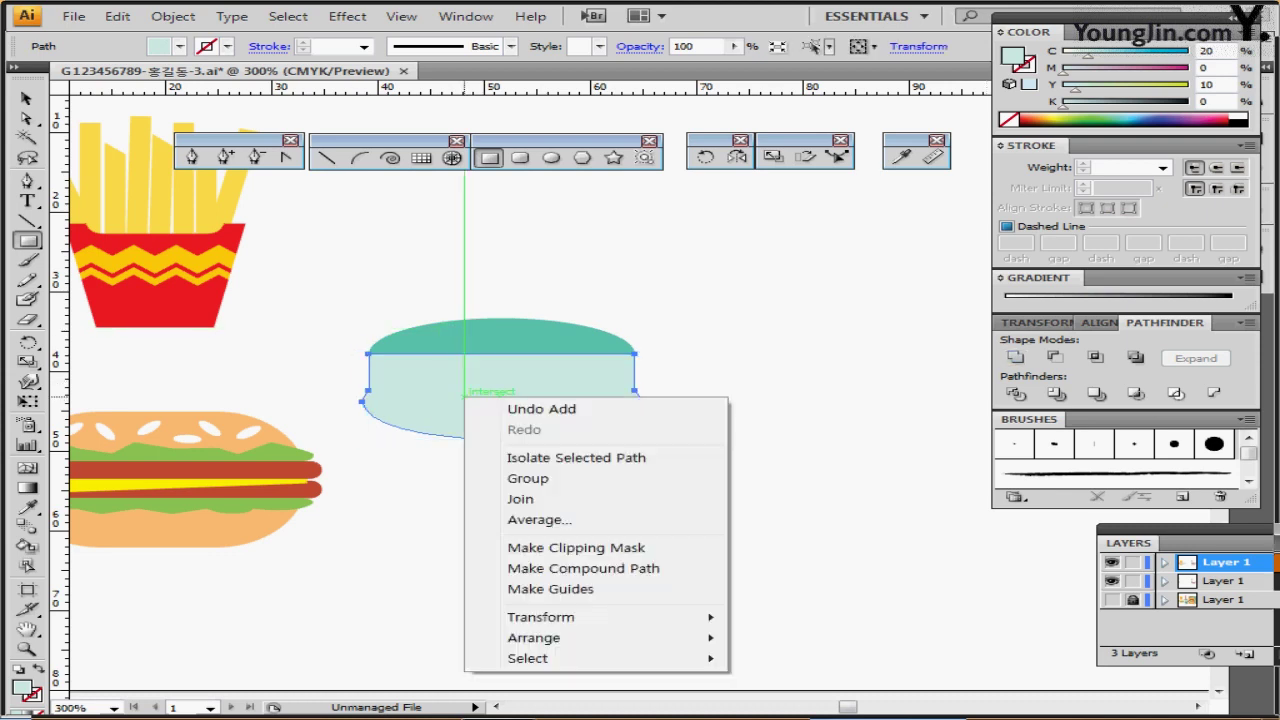
pyautogui.moveTo(533, 638)
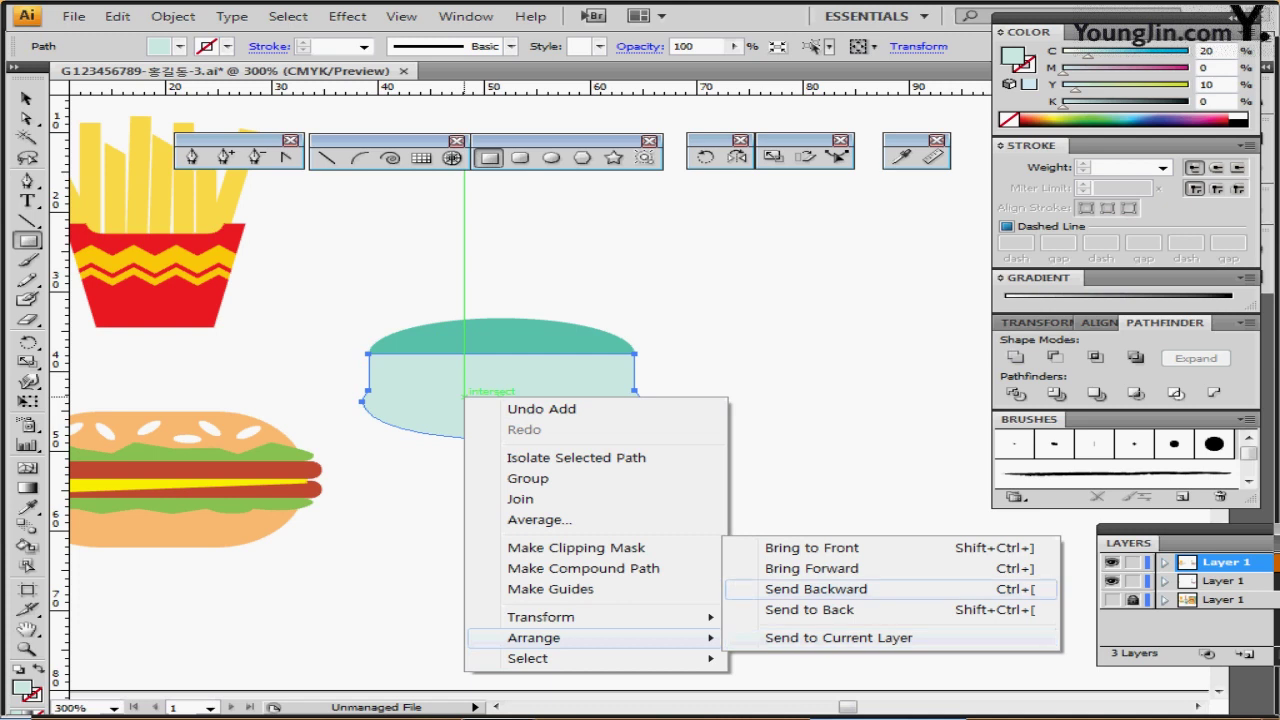
pyautogui.click(816, 589)
pyautogui.hotkey('ctrl', 'shift', 'a')
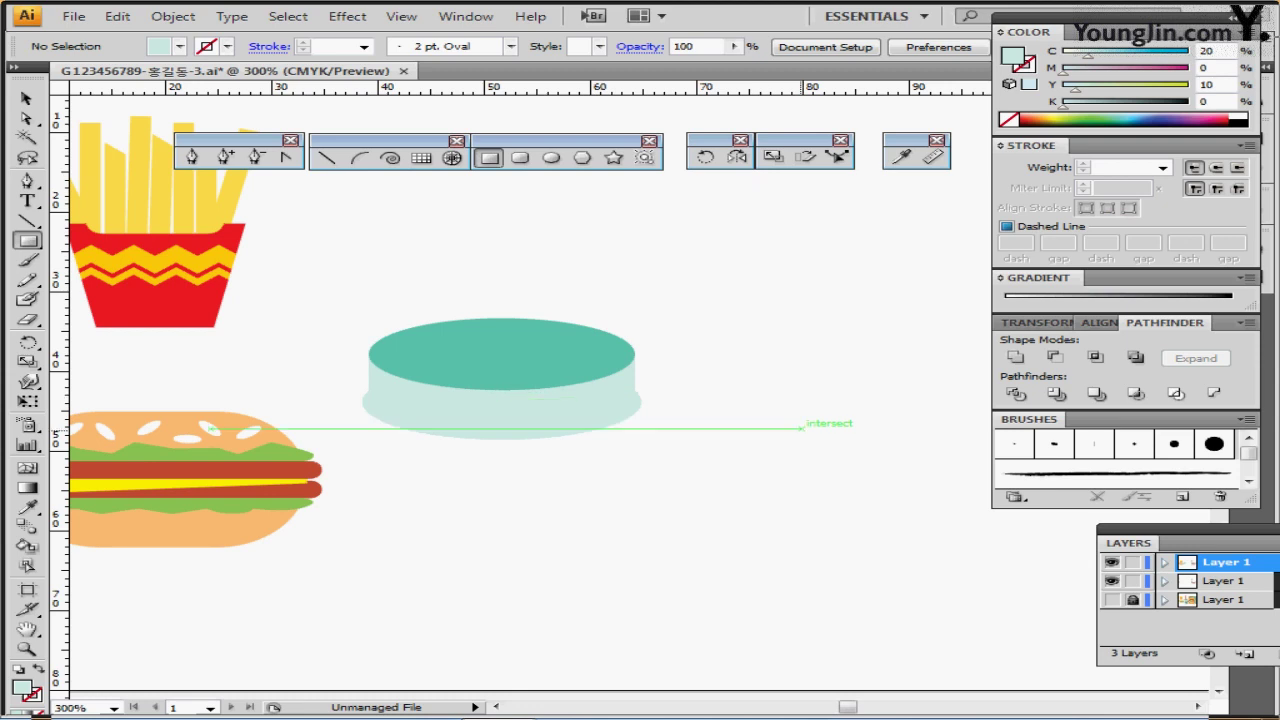
# Draw a teal rectangle about 22 mm by 21 mm below the lid for the cup body, reusing the top ellipse's fill
pyautogui.moveTo(649, 475); pyautogui.dragTo(667, 405)
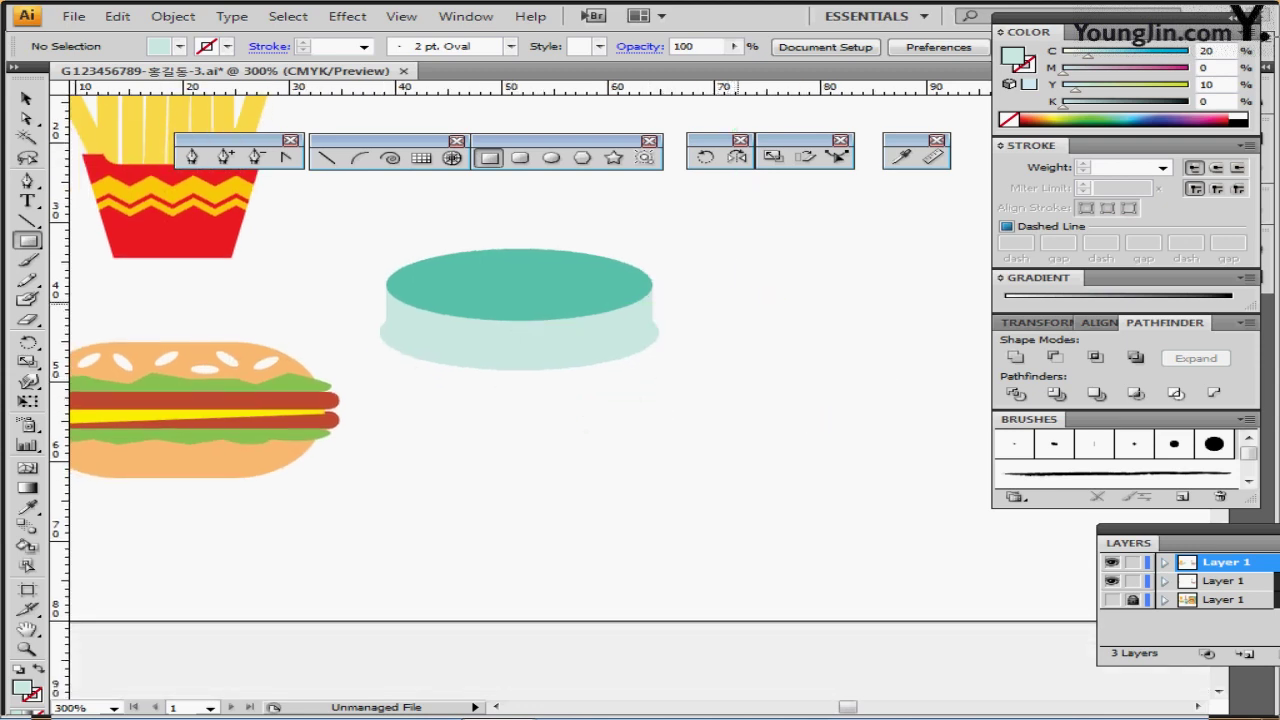
pyautogui.keyDown('ctrl'); pyautogui.click(590, 262); pyautogui.keyUp('ctrl')
pyautogui.hotkey('ctrl', 'shift', 'a')
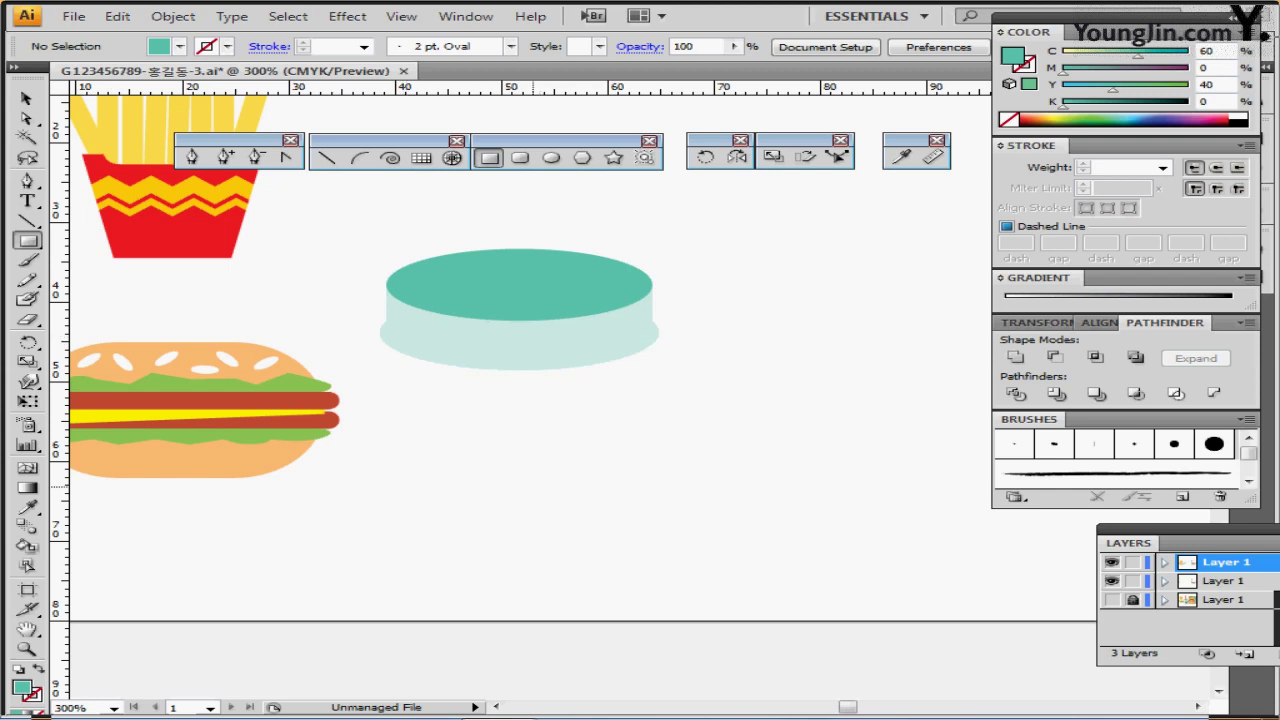
pyautogui.hotkey('ctrl', ';')
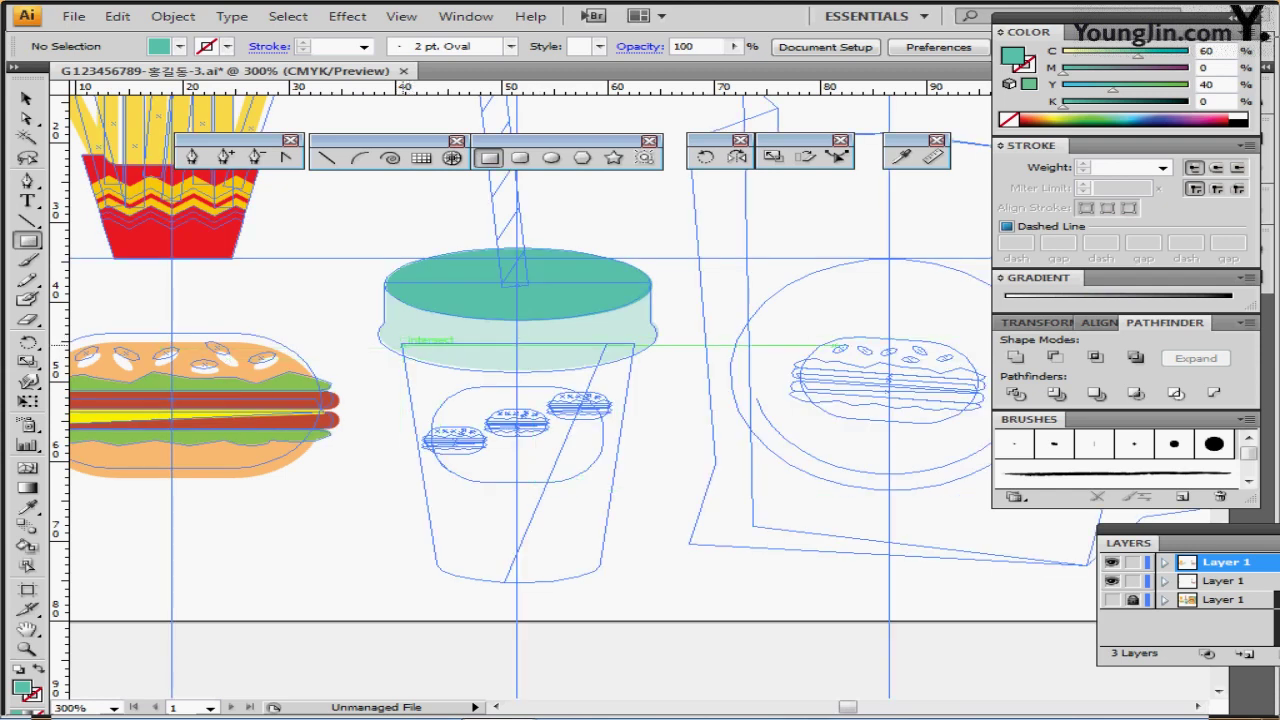
pyautogui.moveTo(402, 345); pyautogui.dragTo(635, 565)
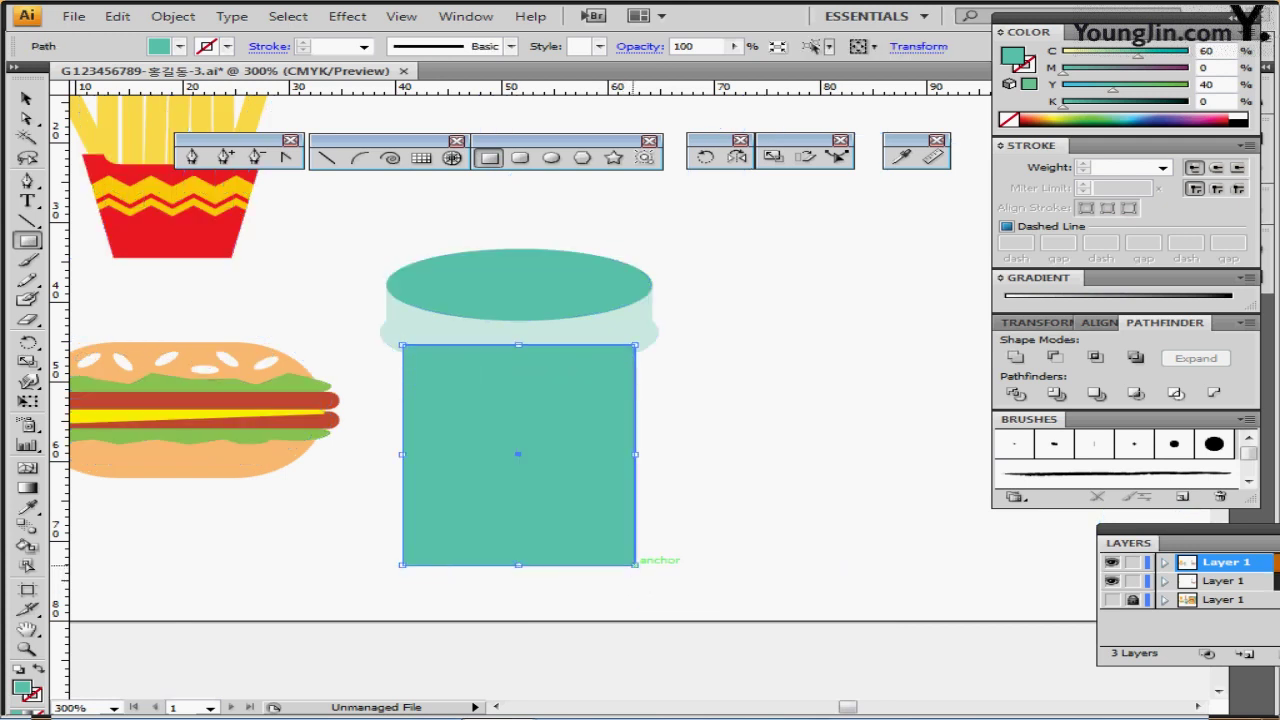
# Select only the cup body's two bottom anchor points and scale them uniformly to 70% to taper the cup
pyautogui.scroll(-1, 605, 546)
pyautogui.moveTo(605, 458); pyautogui.dragTo(593, 441)
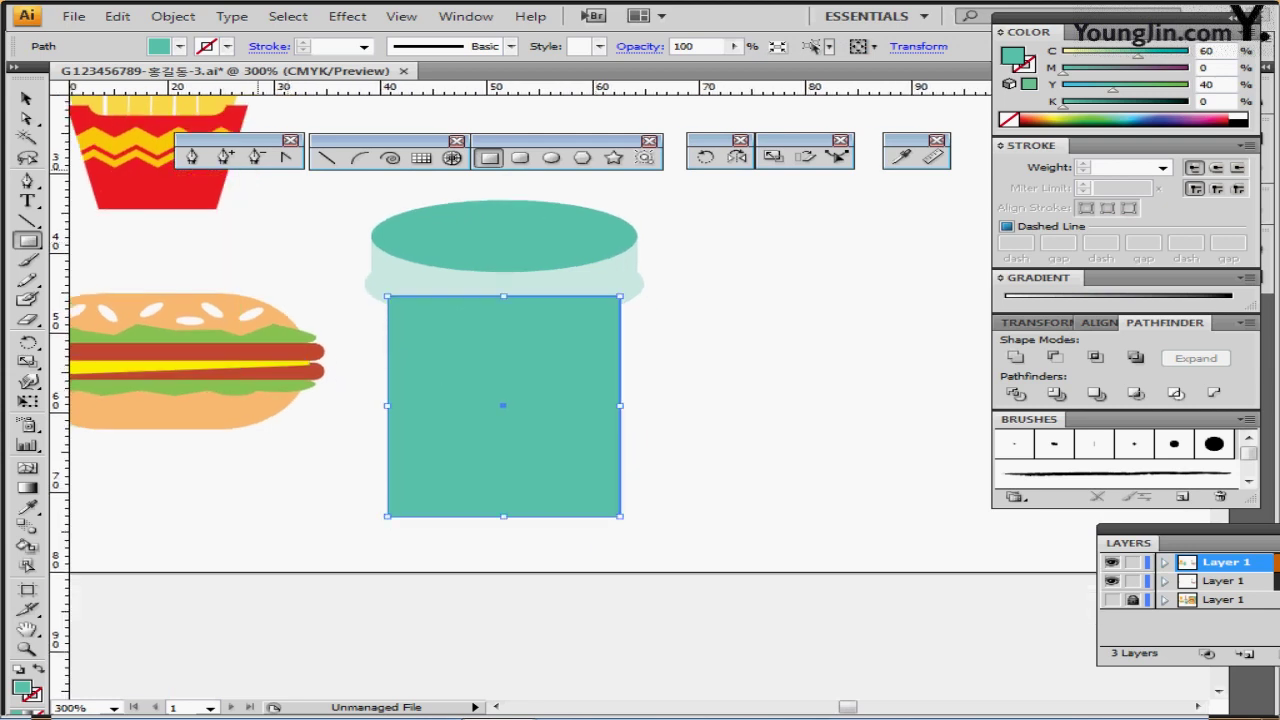
pyautogui.press('a')
pyautogui.moveTo(339, 483); pyautogui.dragTo(662, 544)
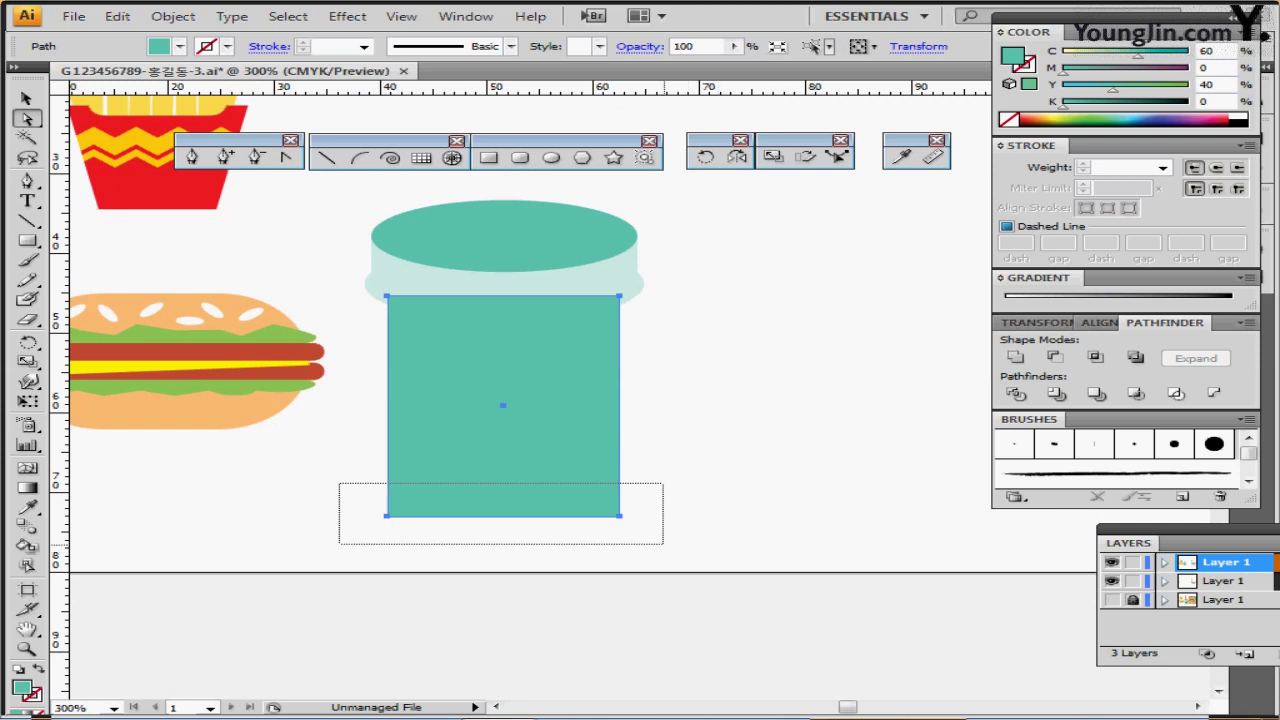
pyautogui.moveTo(662, 544); pyautogui.dragTo(662, 544)
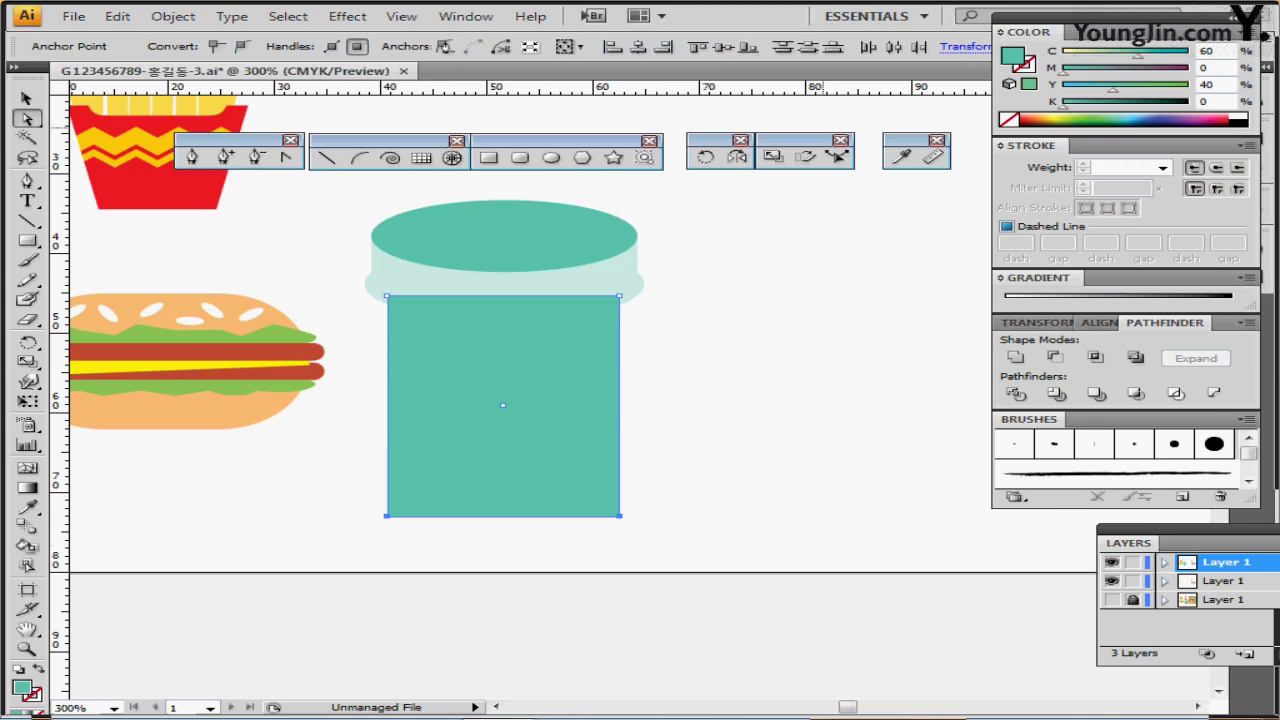
pyautogui.doubleClick(772, 157)
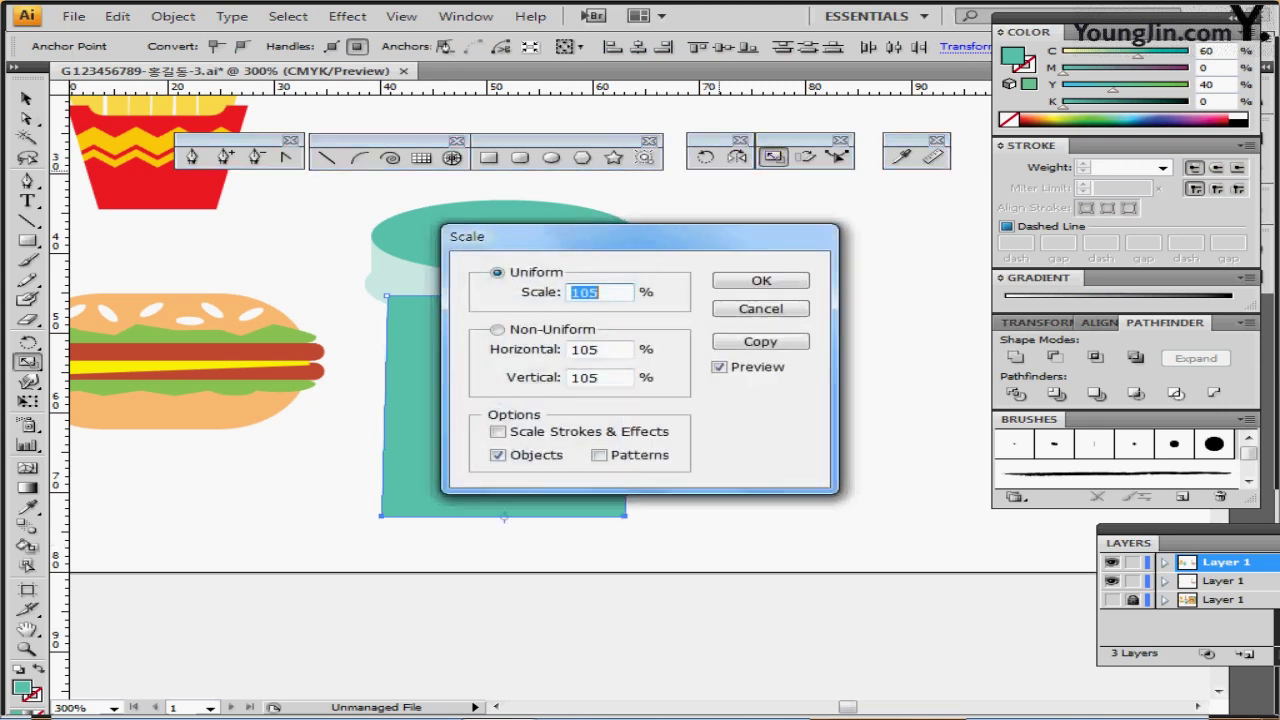
pyautogui.write('70')
pyautogui.press('Return')
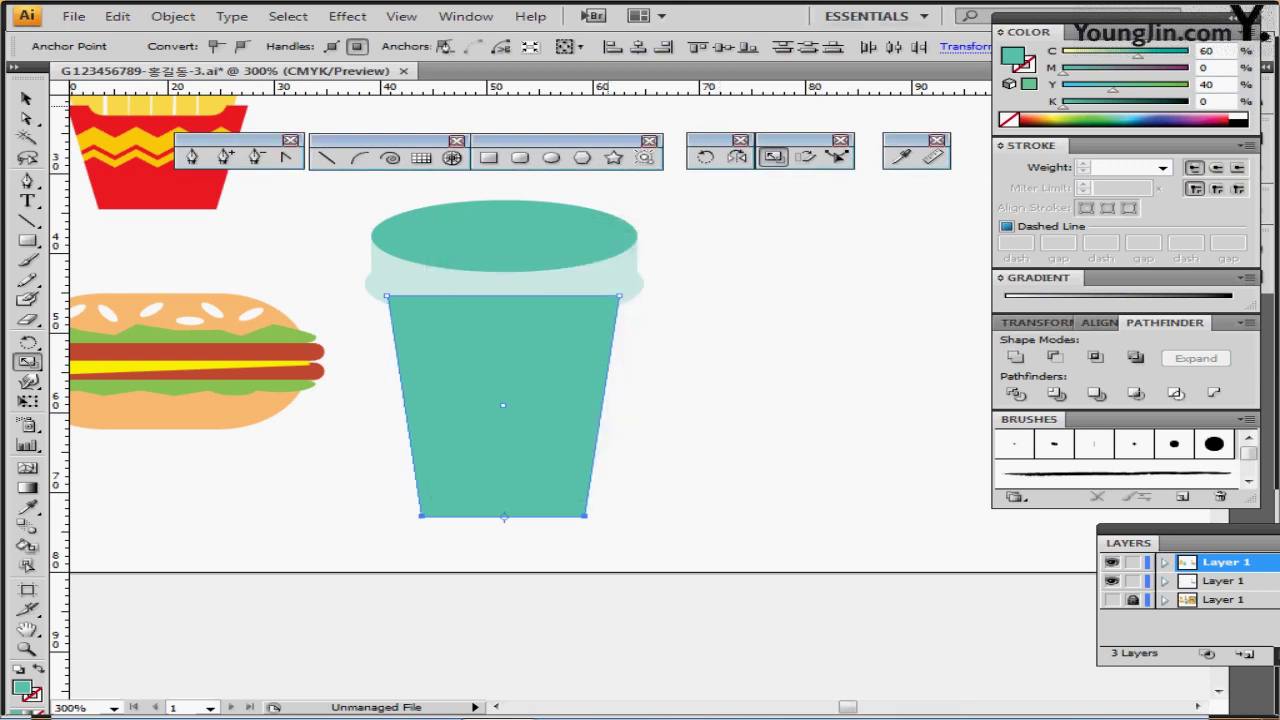
# Draw a flat teal ellipse about 15 mm by 2 mm centred on the cup's bottom edge, following the guide outline
pyautogui.press('l')
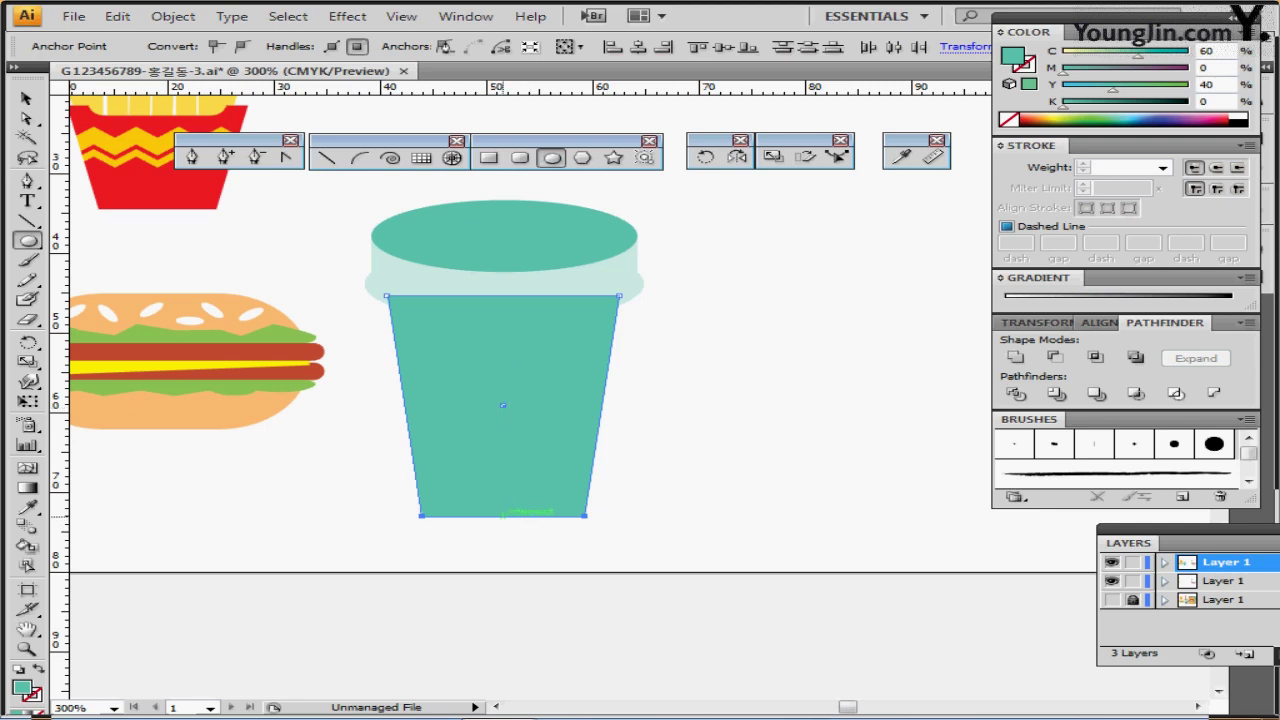
pyautogui.hotkey('ctrl', ';')
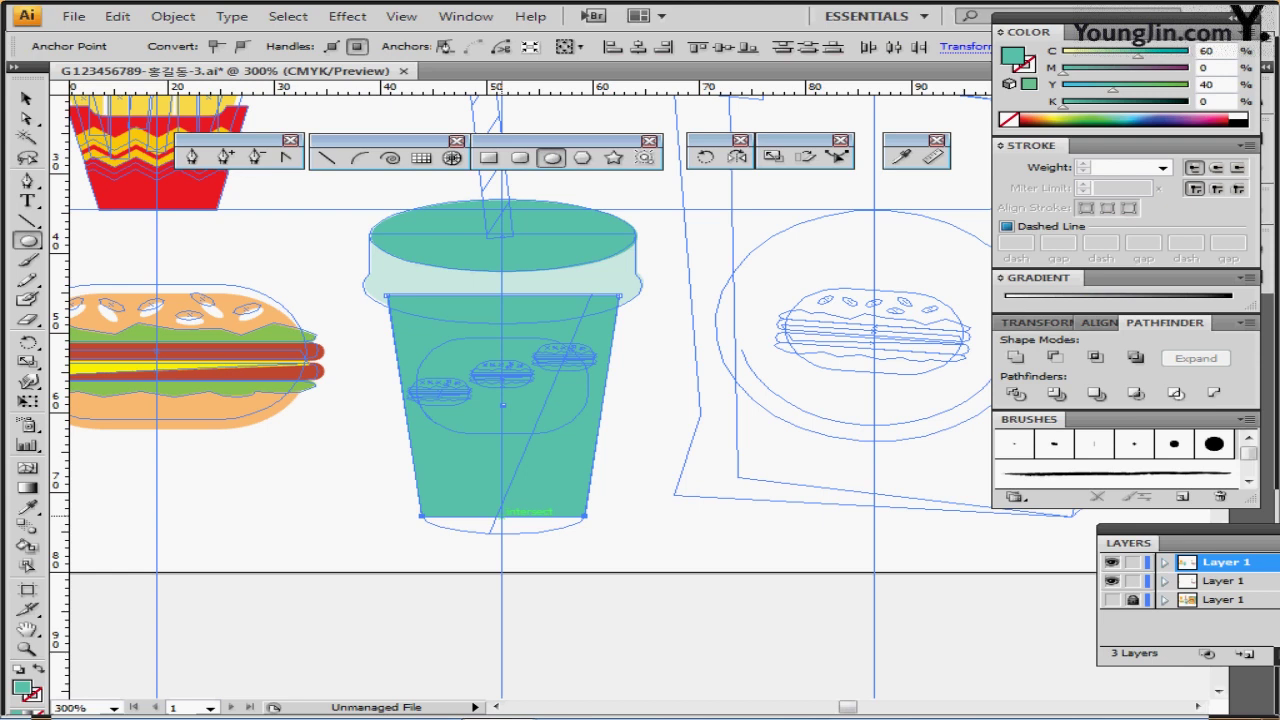
pyautogui.moveTo(500, 517); pyautogui.dragTo(580, 524)
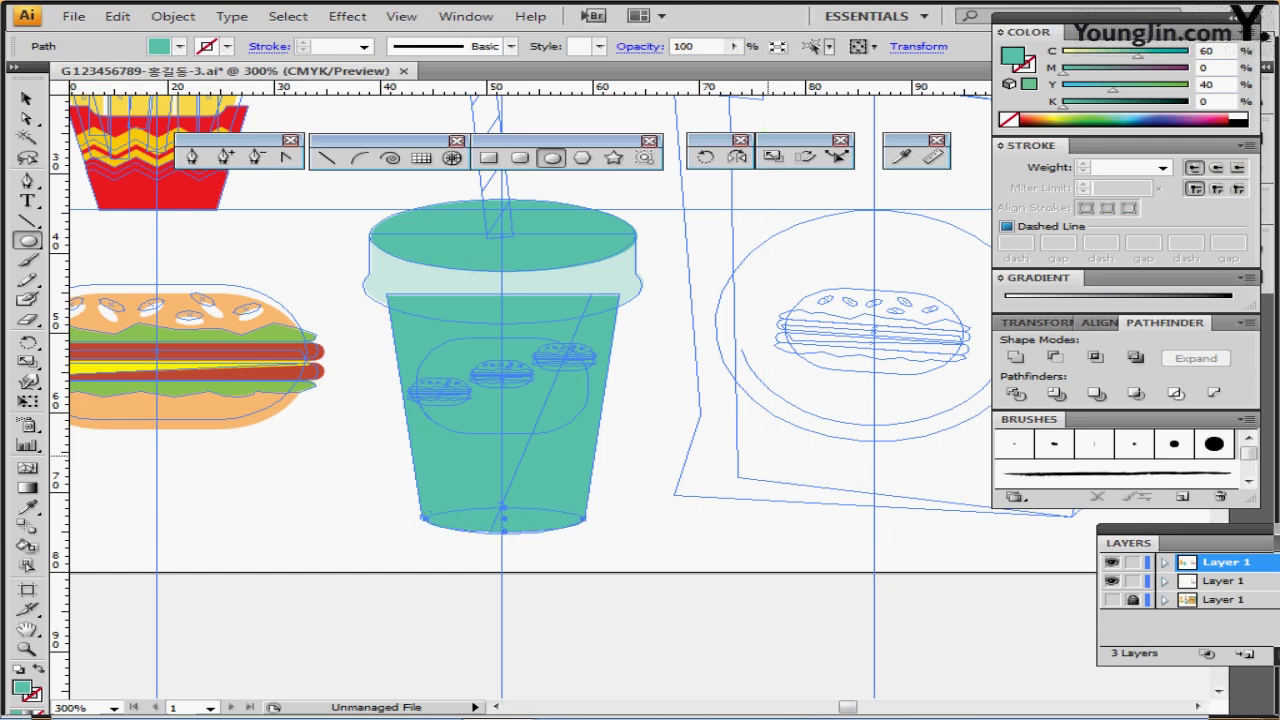
pyautogui.hotkey('ctrl', ';')
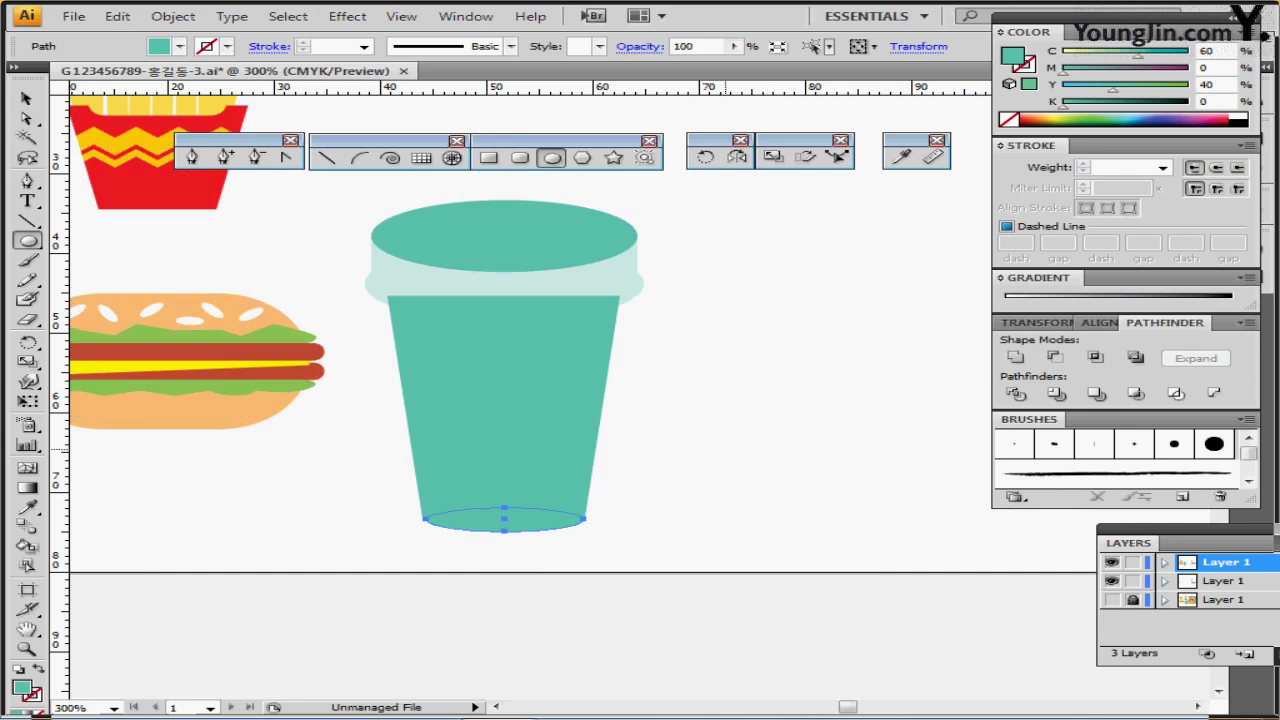
# Shift the base ellipse slightly to line up with the cup's two bottom corners, and deselect it
pyautogui.hotkey('ctrl', 'shift', 'a')
pyautogui.keyDown('ctrl'); pyautogui.click(504, 519); pyautogui.keyUp('ctrl')
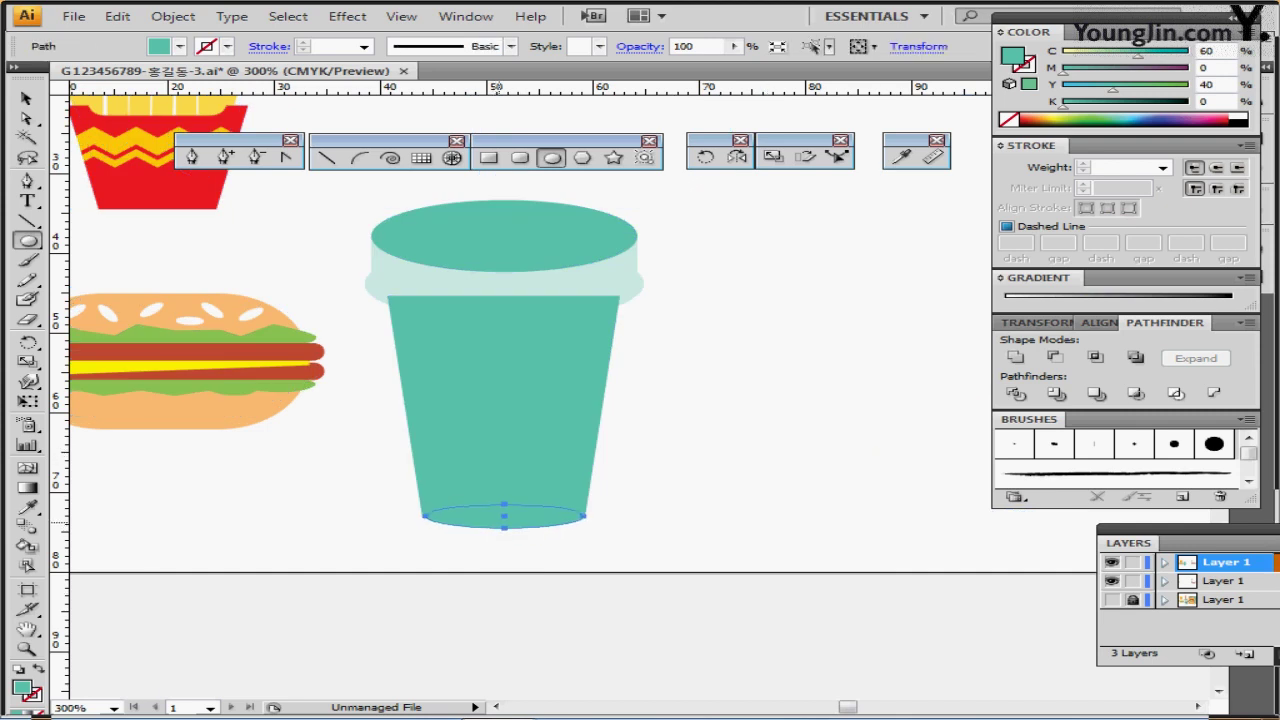
pyautogui.keyDown('ctrl'); pyautogui.click(500, 561); pyautogui.keyUp('ctrl')
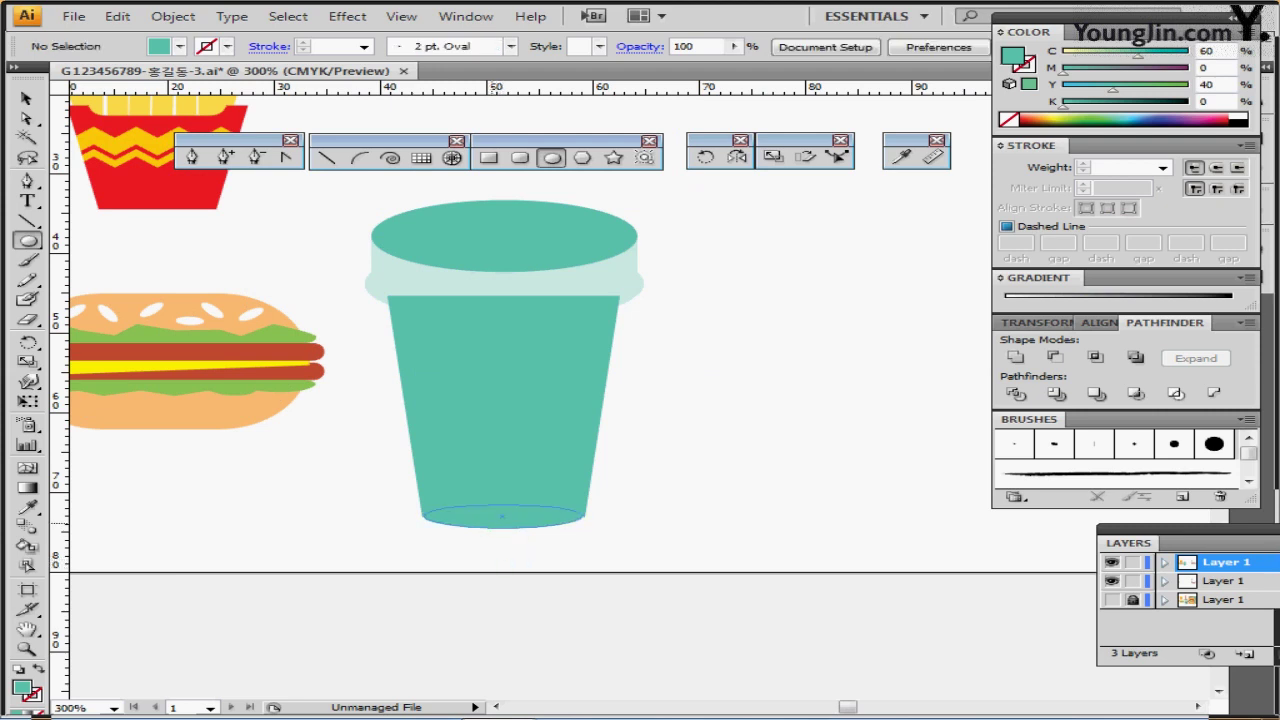
pyautogui.keyDown('ctrl'); pyautogui.click(503, 516); pyautogui.keyUp('ctrl')
pyautogui.keyDown('ctrl'); pyautogui.click(502, 560); pyautogui.keyUp('ctrl')
pyautogui.keyDown('ctrl'); pyautogui.click(503, 518); pyautogui.keyUp('ctrl')
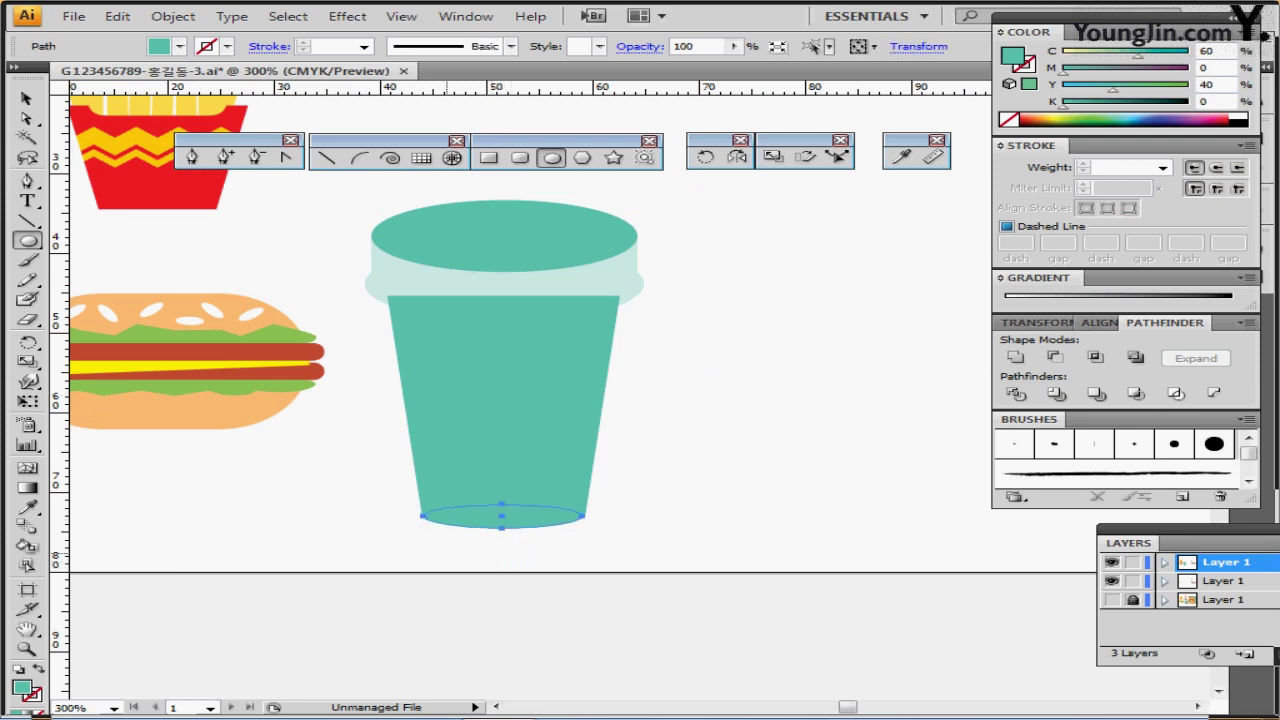
pyautogui.keyDown('ctrl'); pyautogui.click(384, 564); pyautogui.keyUp('ctrl')
# Select the tapered cup body together with the base ellipse and unite them into one shape
pyautogui.click(27, 98)
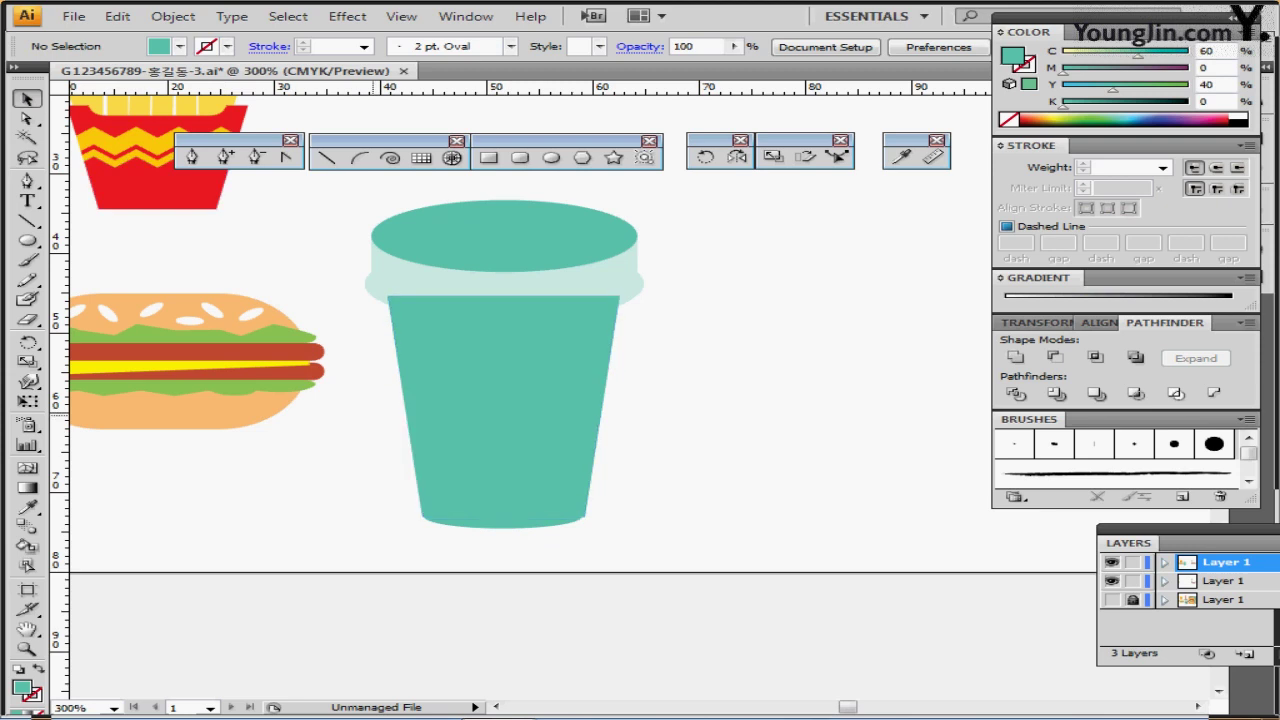
pyautogui.moveTo(362, 448); pyautogui.dragTo(618, 550)
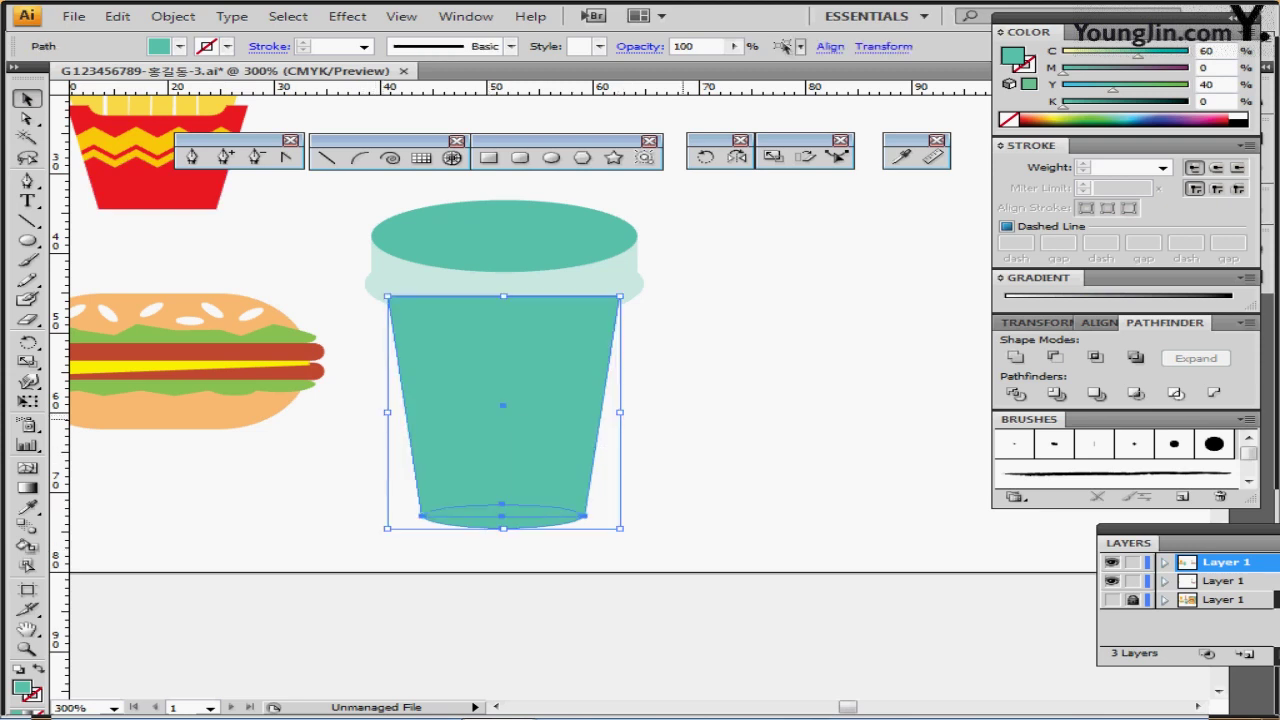
pyautogui.moveTo(683, 417); pyautogui.dragTo(517, 561)
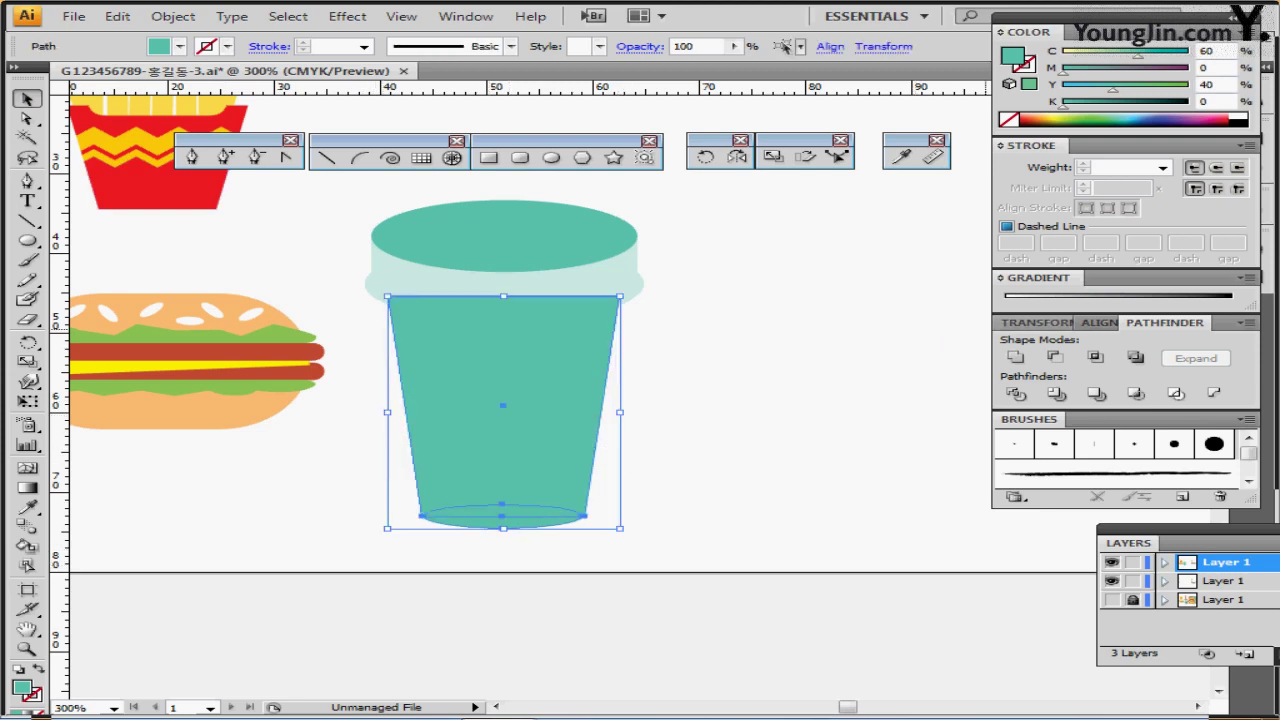
pyautogui.click(1015, 357)
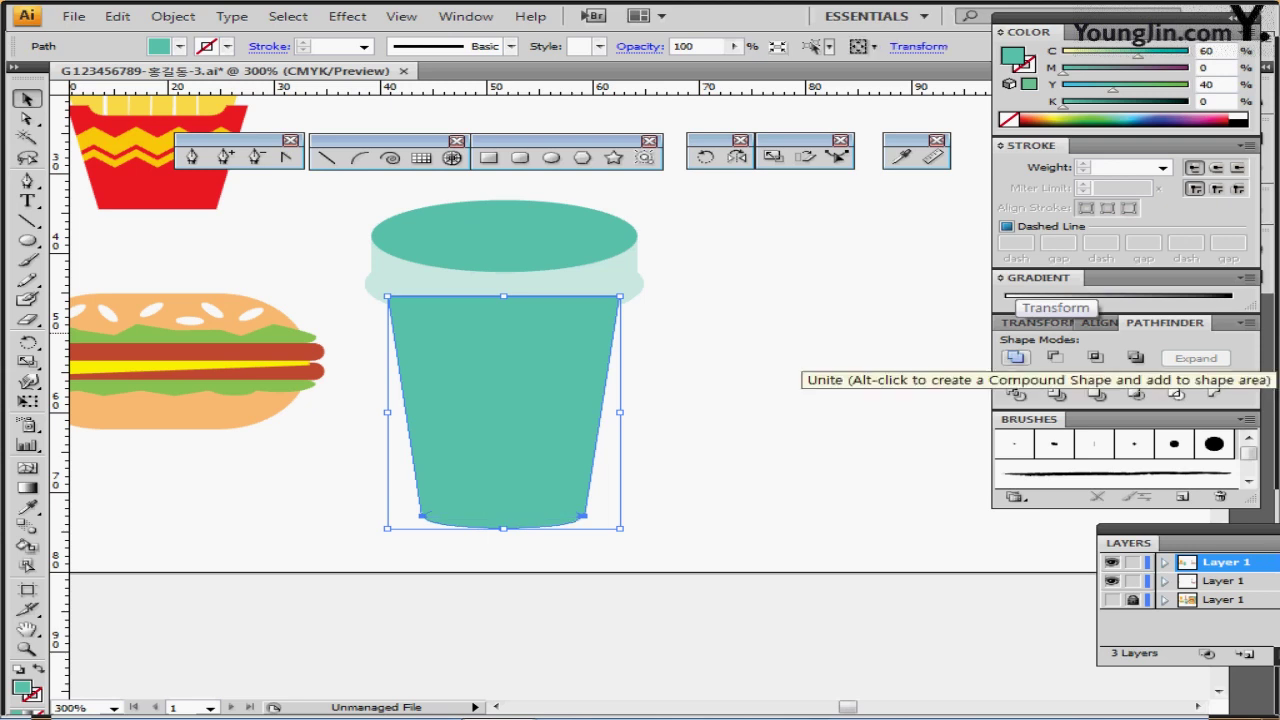
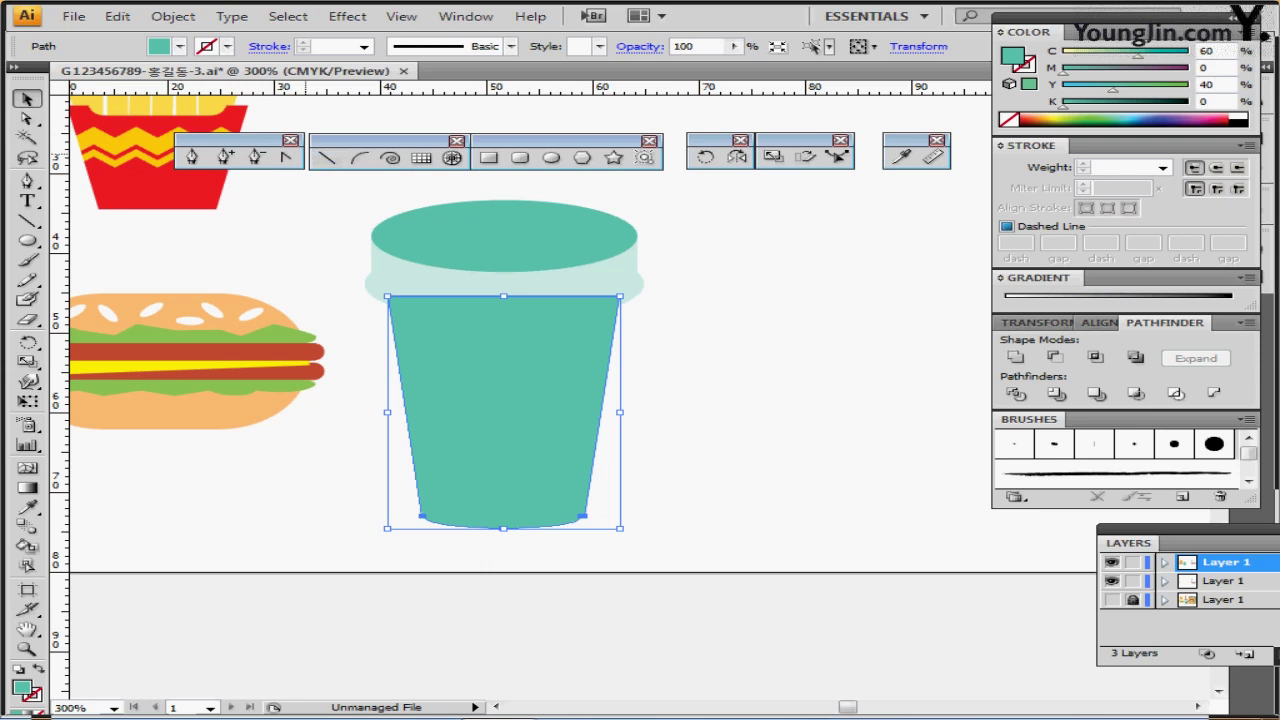
# Draw a diagonal line from the lid's right side to below the cup's base and give it a yellow stroke
pyautogui.click(326, 157)
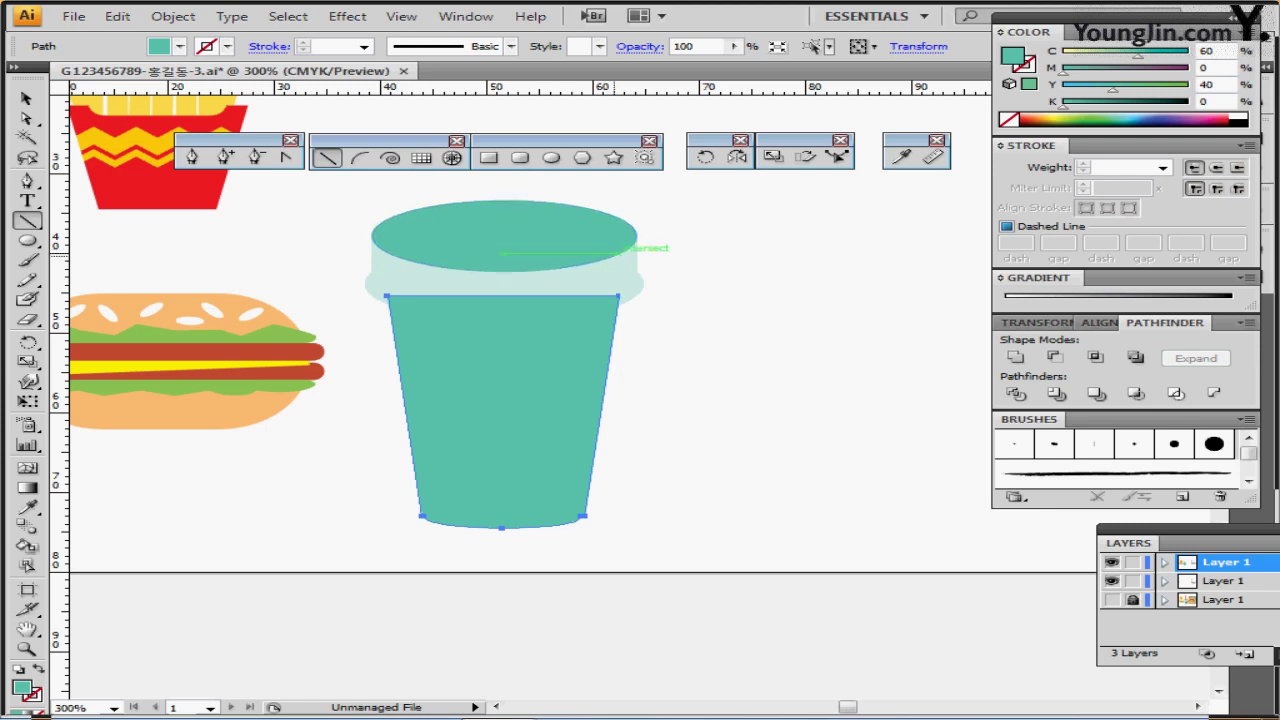
pyautogui.moveTo(617, 256); pyautogui.dragTo(466, 557)
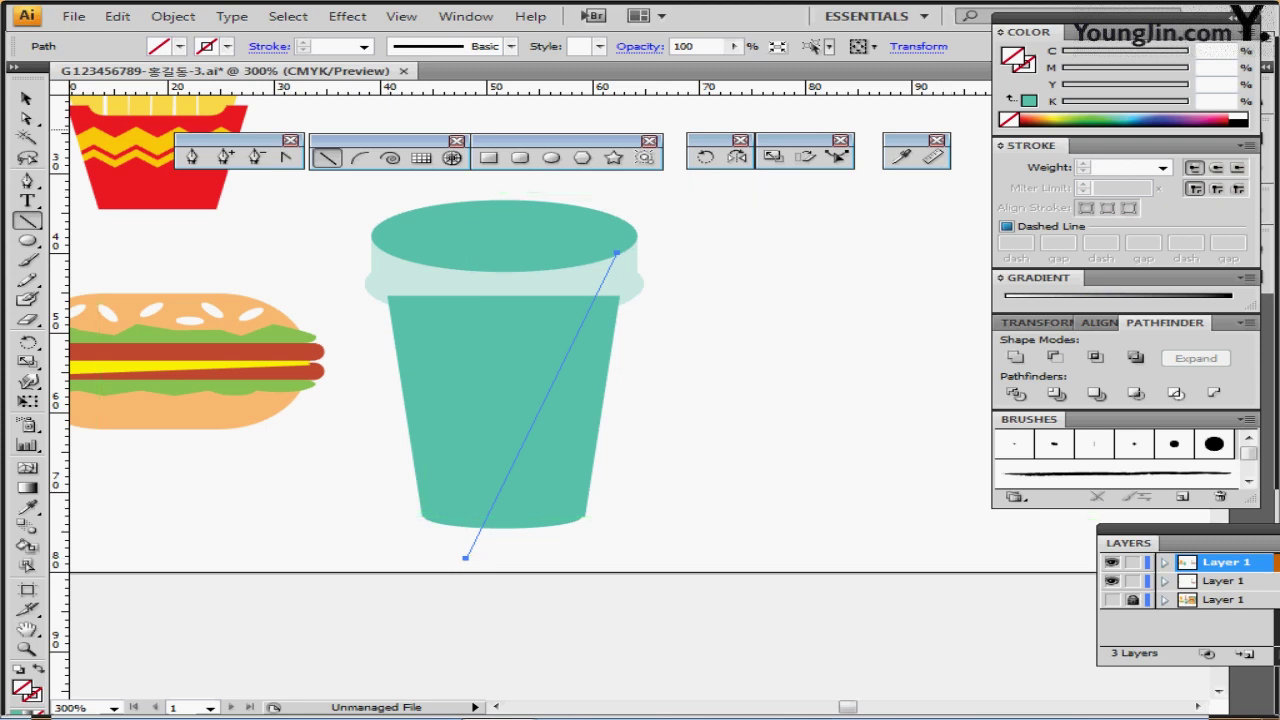
pyautogui.click(1026, 66)
pyautogui.click(1050, 120)
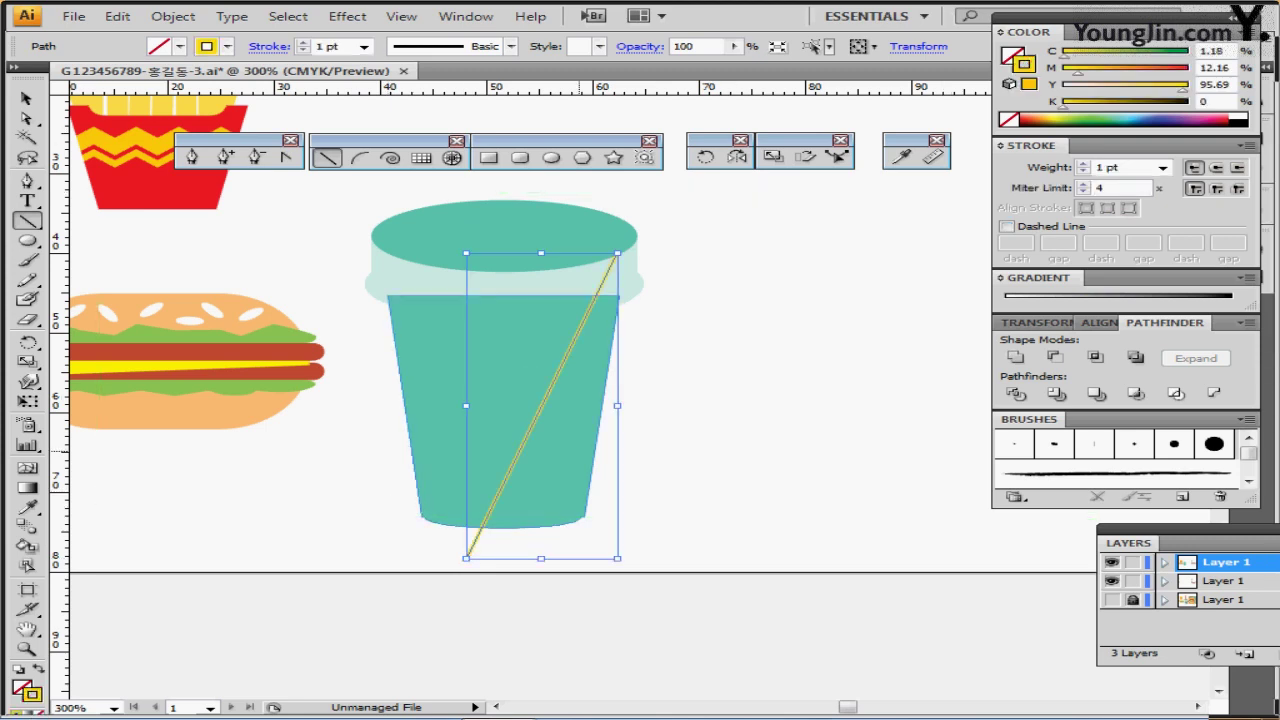
# Divide the cup body along the yellow diagonal line and isolate the resulting group
pyautogui.keyDown('ctrl'); pyautogui.keyDown('shift'); pyautogui.click(559, 454); pyautogui.keyUp('shift'); pyautogui.keyUp('ctrl')
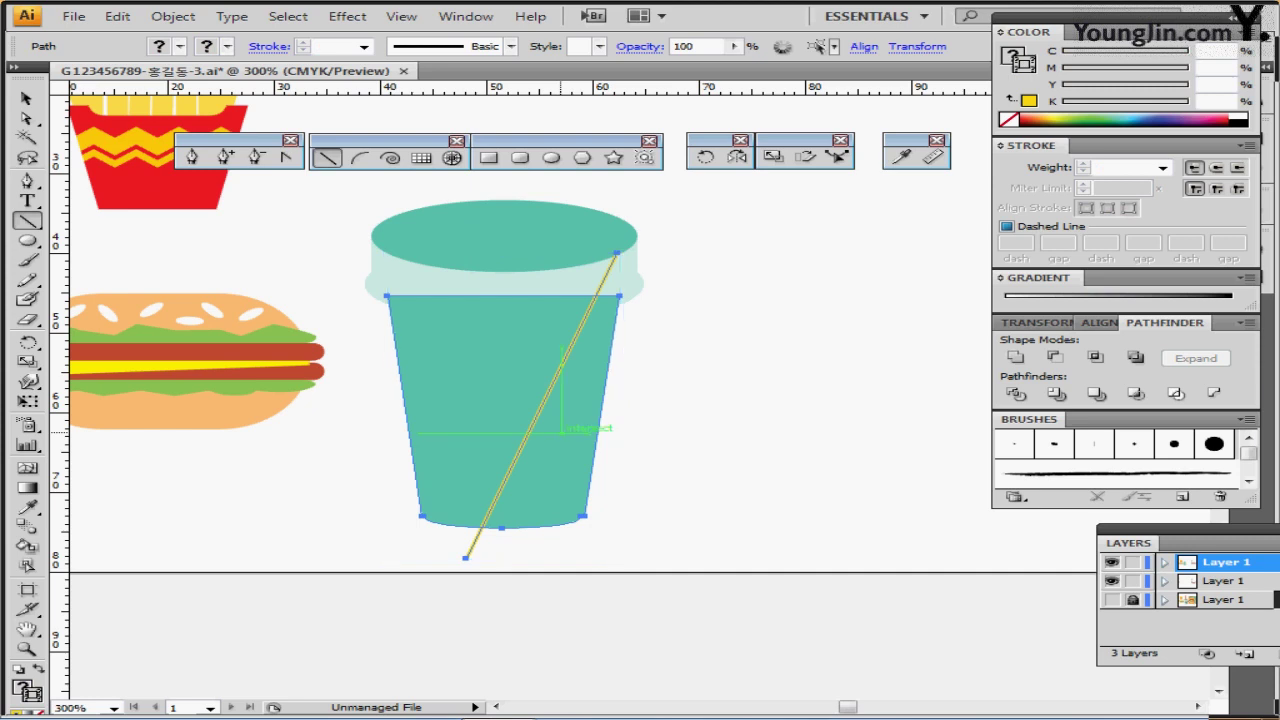
pyautogui.click(1015, 395)
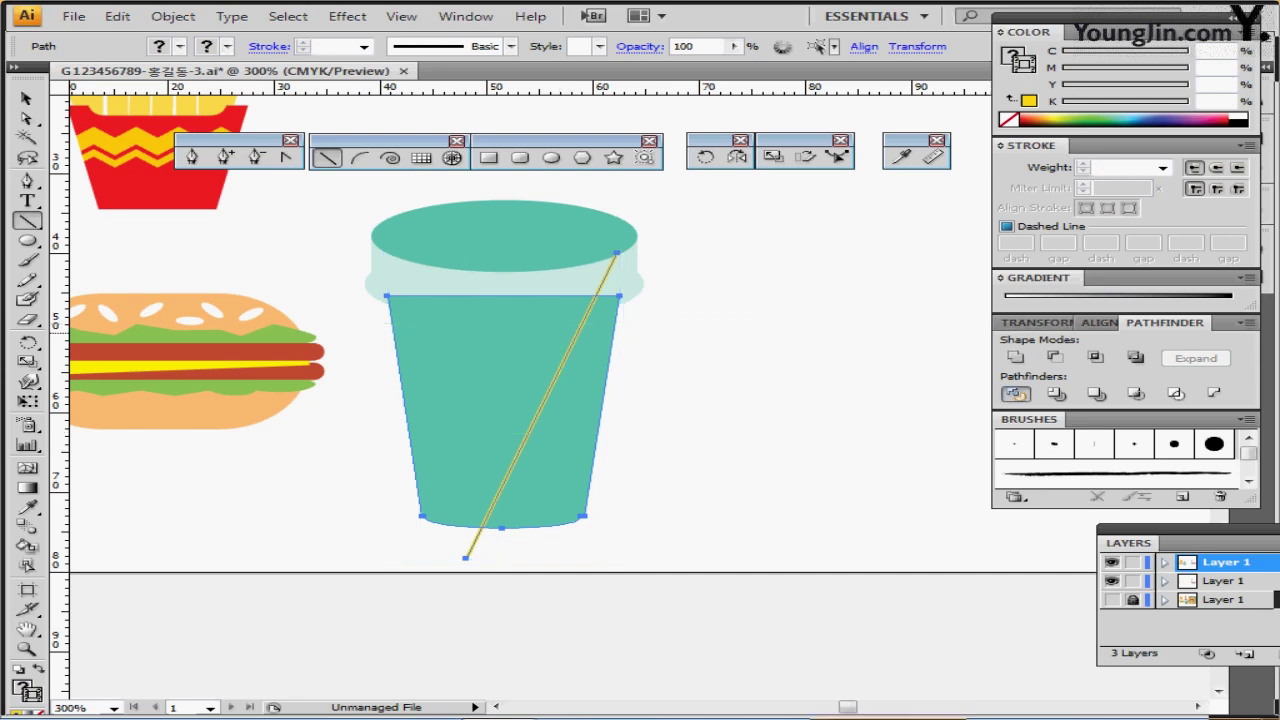
pyautogui.keyDown('ctrl'); pyautogui.doubleClick(574, 399); pyautogui.keyUp('ctrl')
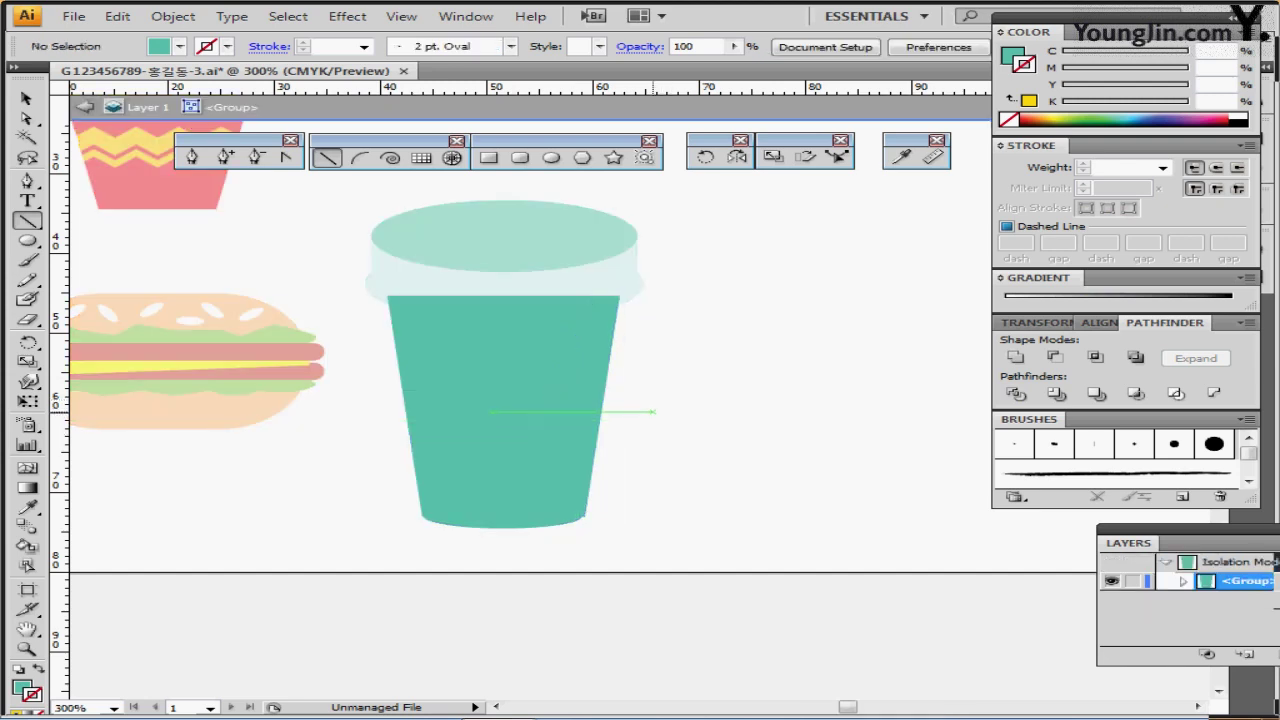
# Fill the cup body's larger left piece with a linear gradient
pyautogui.keyDown('ctrl'); pyautogui.click(437, 359); pyautogui.keyUp('ctrl')
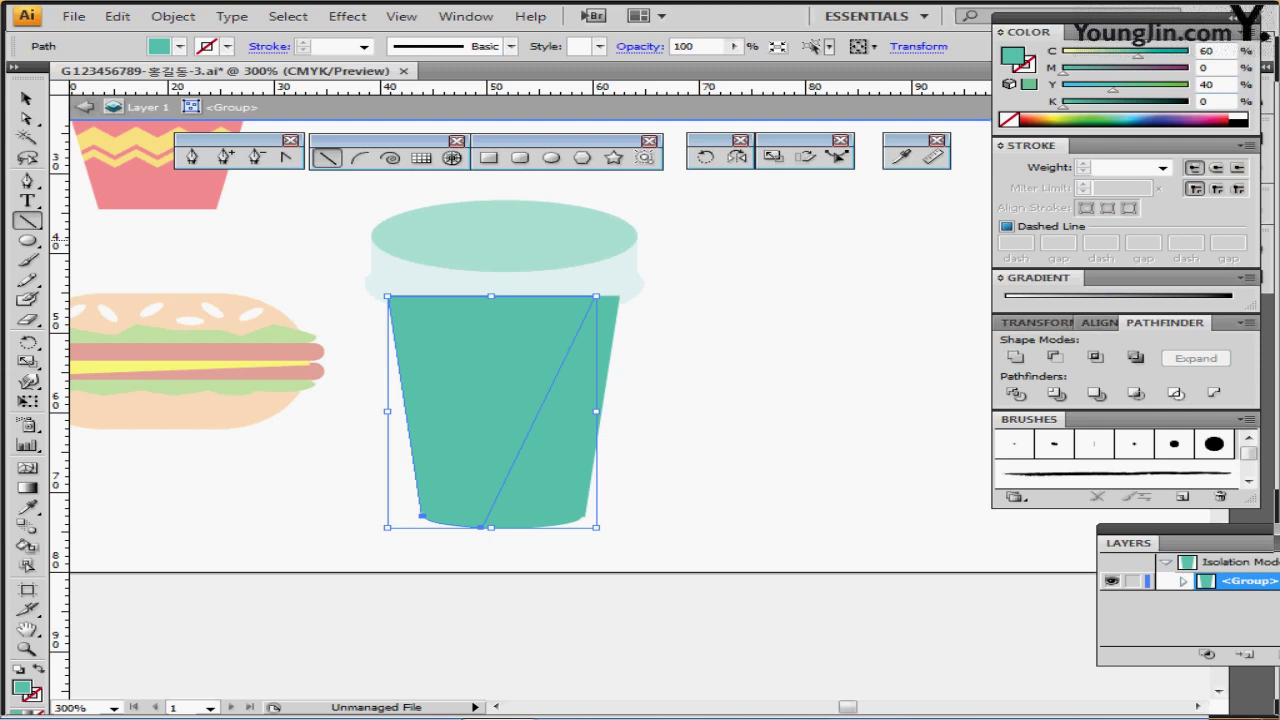
pyautogui.click(1001, 278)
pyautogui.click(1001, 278)
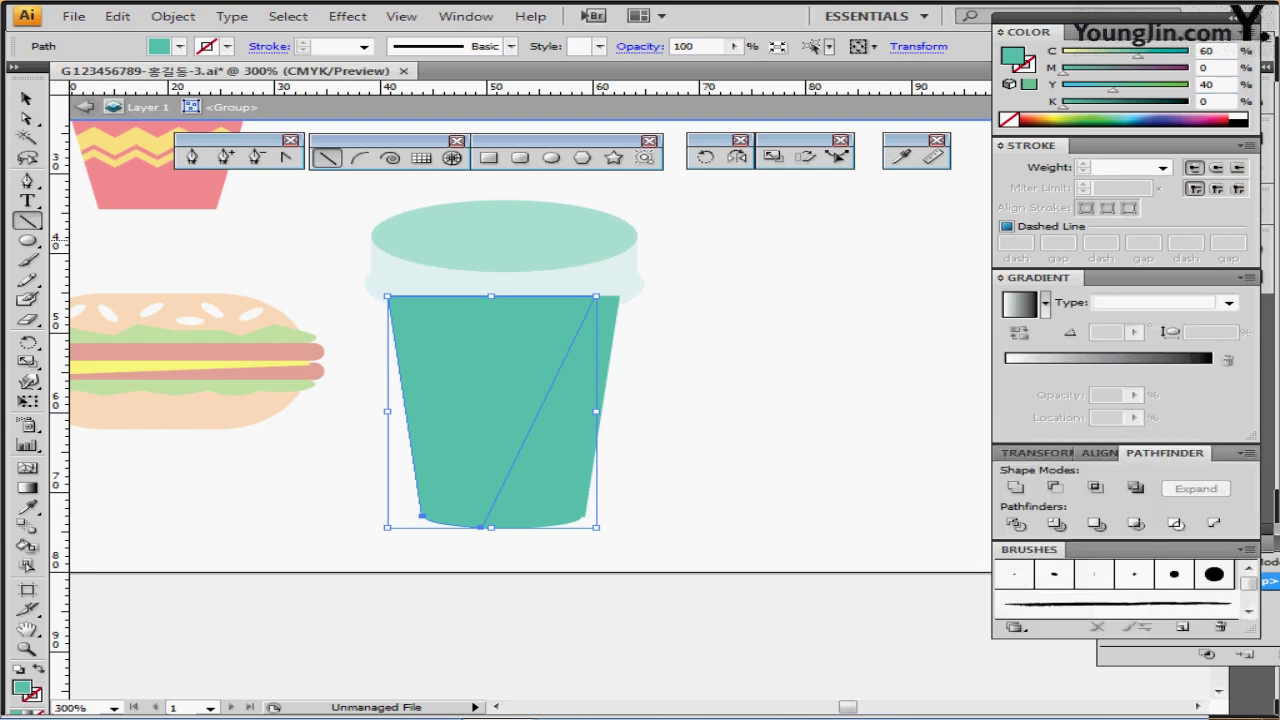
pyautogui.press('.')
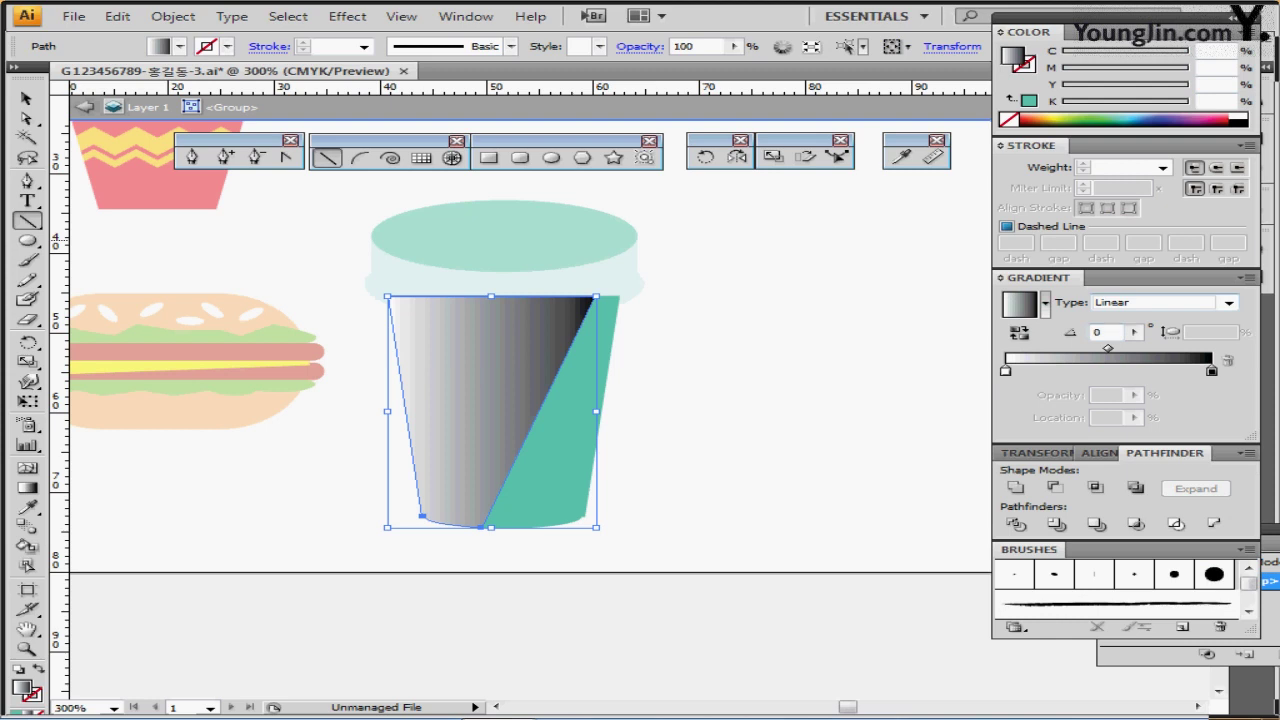
pyautogui.click(1229, 302)
pyautogui.click(1120, 333)
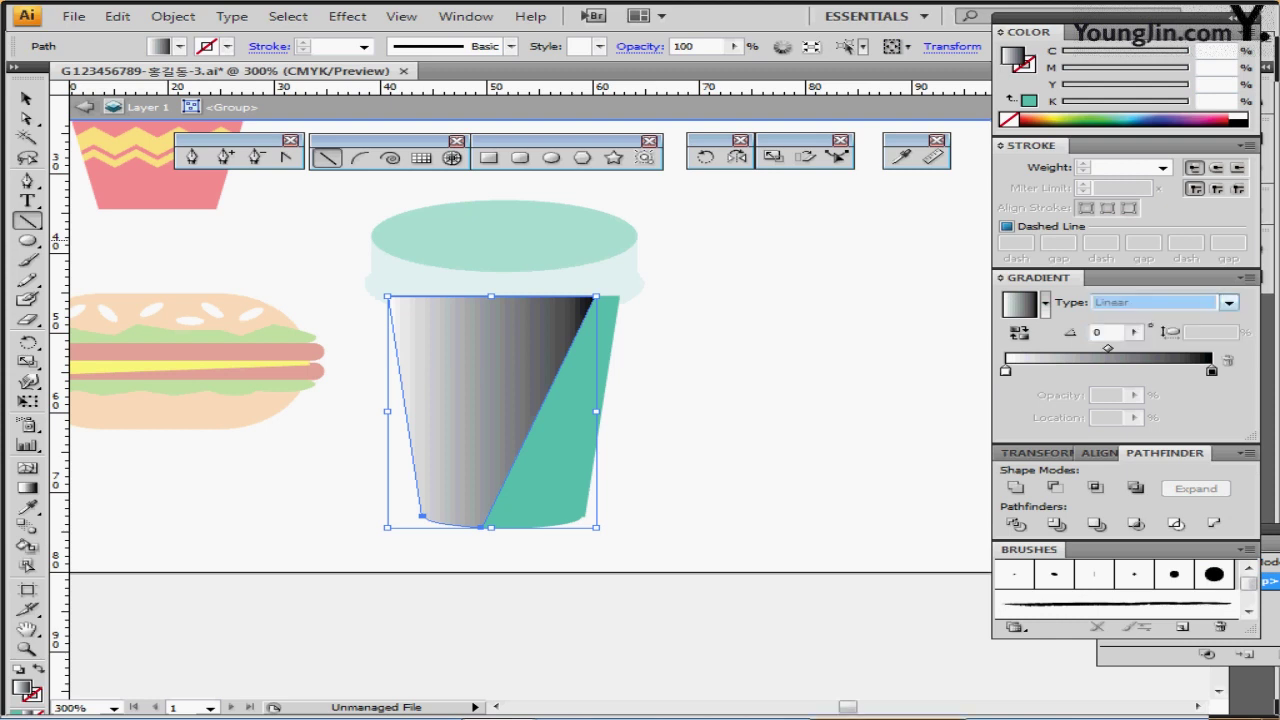
pyautogui.click(1105, 332)
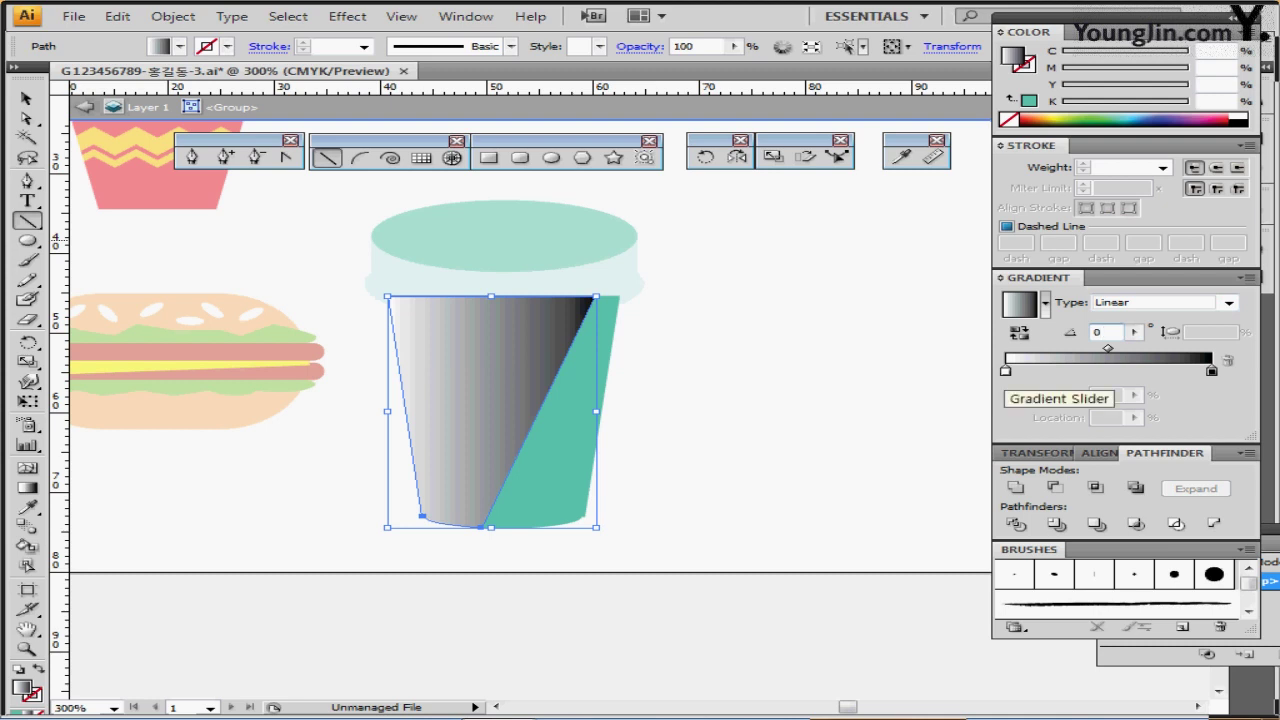
# Switch the gradient's white start stop to CMYK and colour it C 50, M 0, Y 30, K 0
pyautogui.doubleClick(1005, 371)
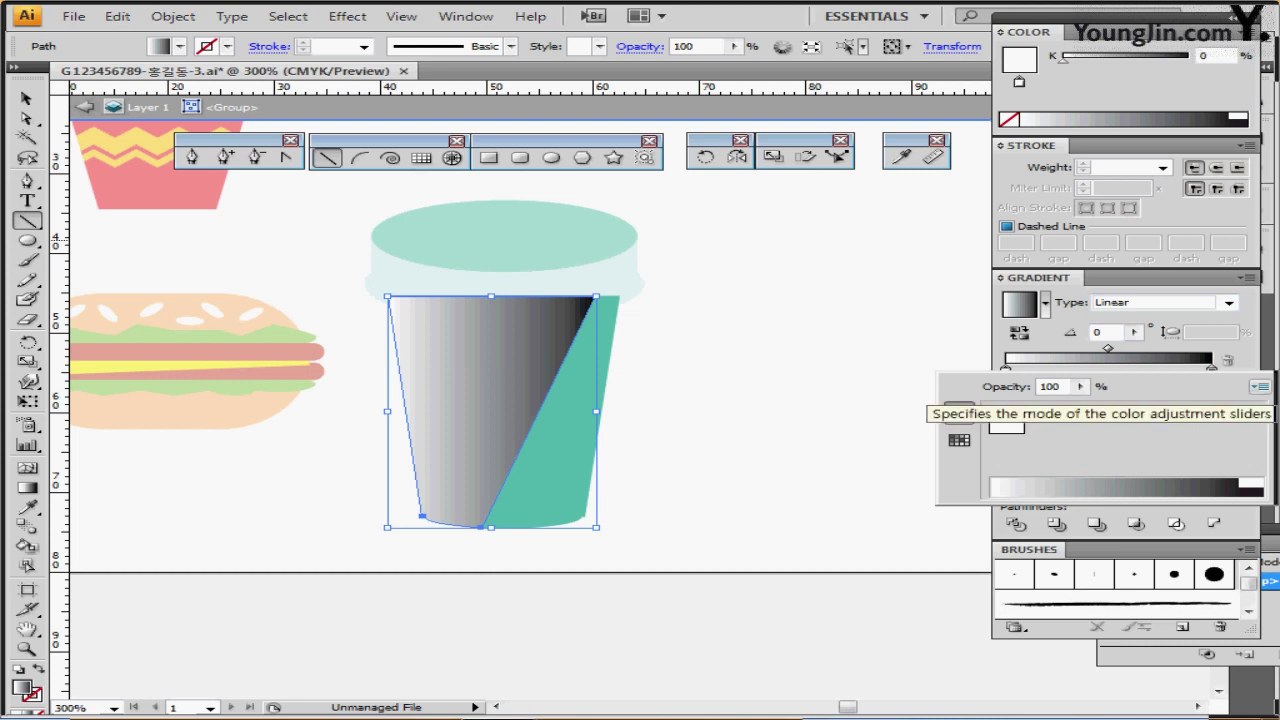
pyautogui.click(1261, 386)
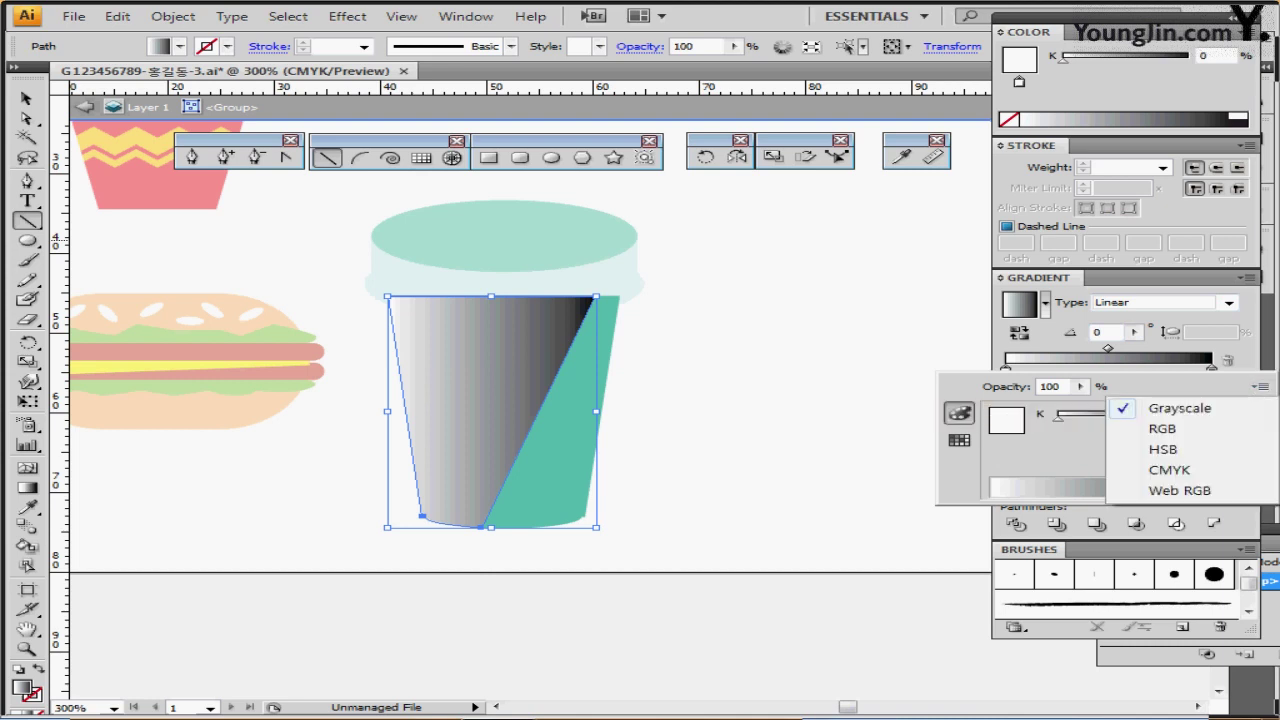
pyautogui.click(1169, 470)
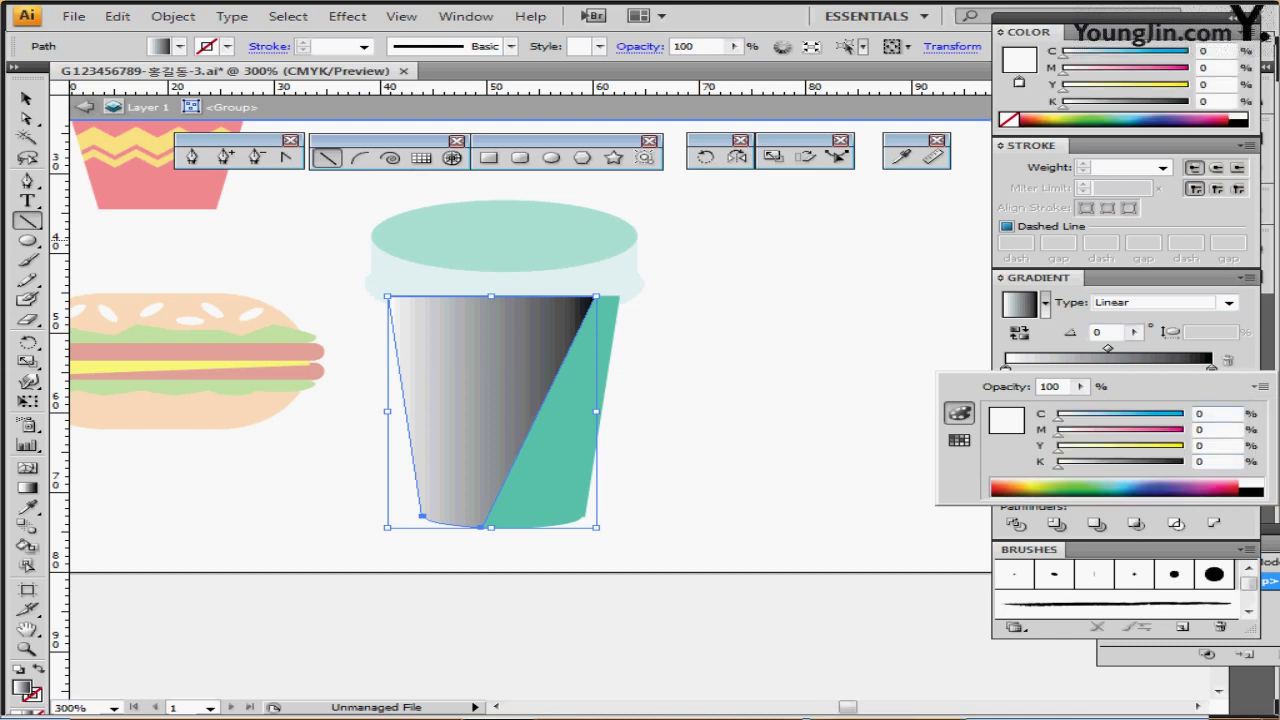
pyautogui.doubleClick(1200, 413)
pyautogui.write('50')
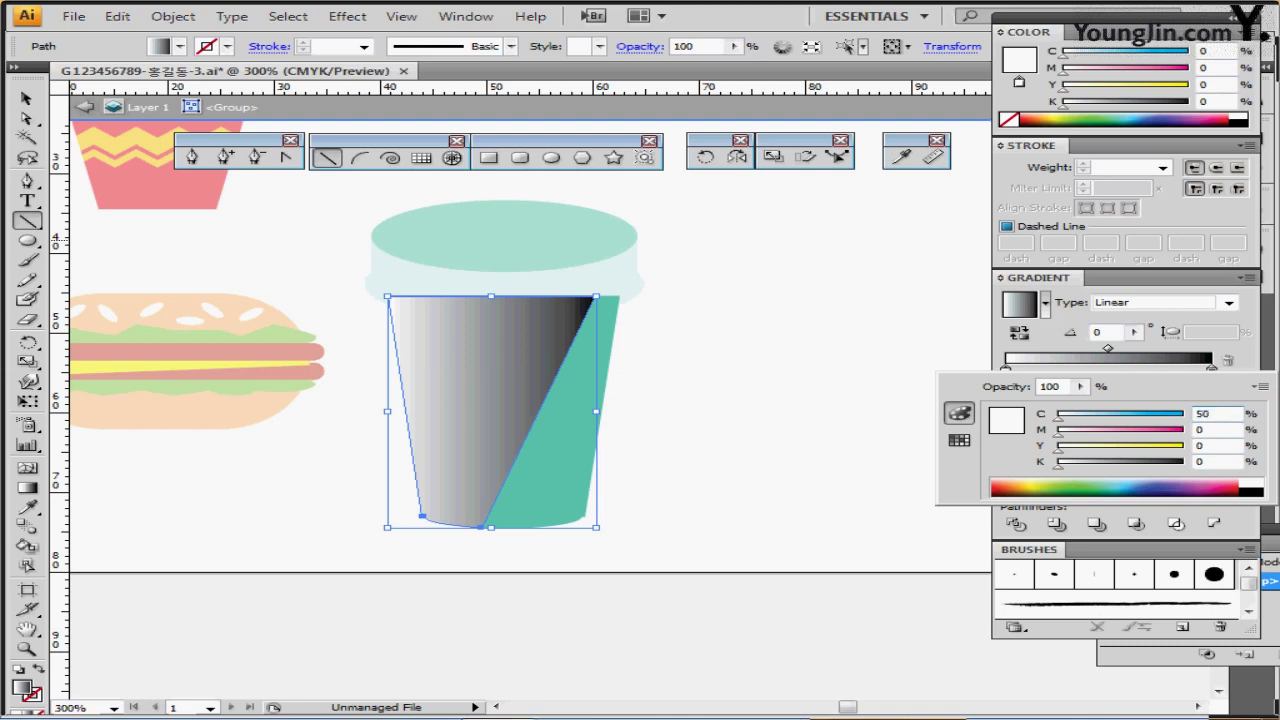
pyautogui.press('capslock')
pyautogui.press('capslock')
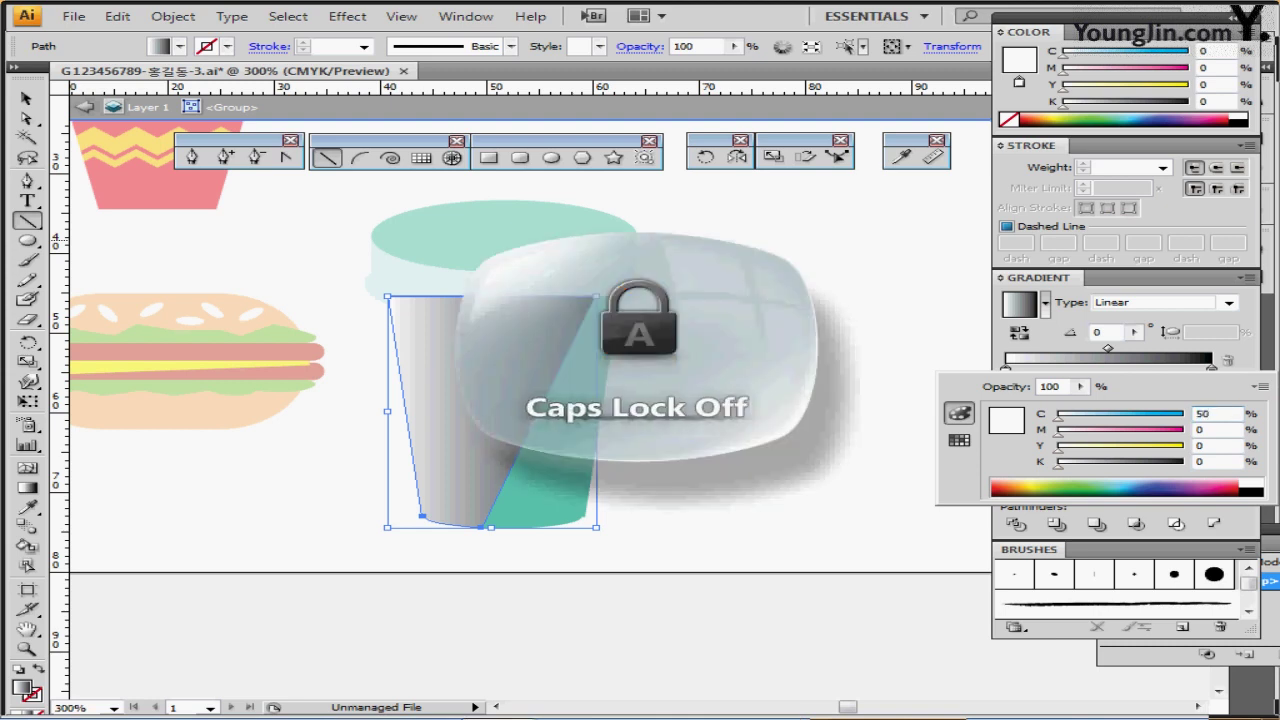
pyautogui.press('Tab')
pyautogui.press('capslock')
pyautogui.press('Tab')
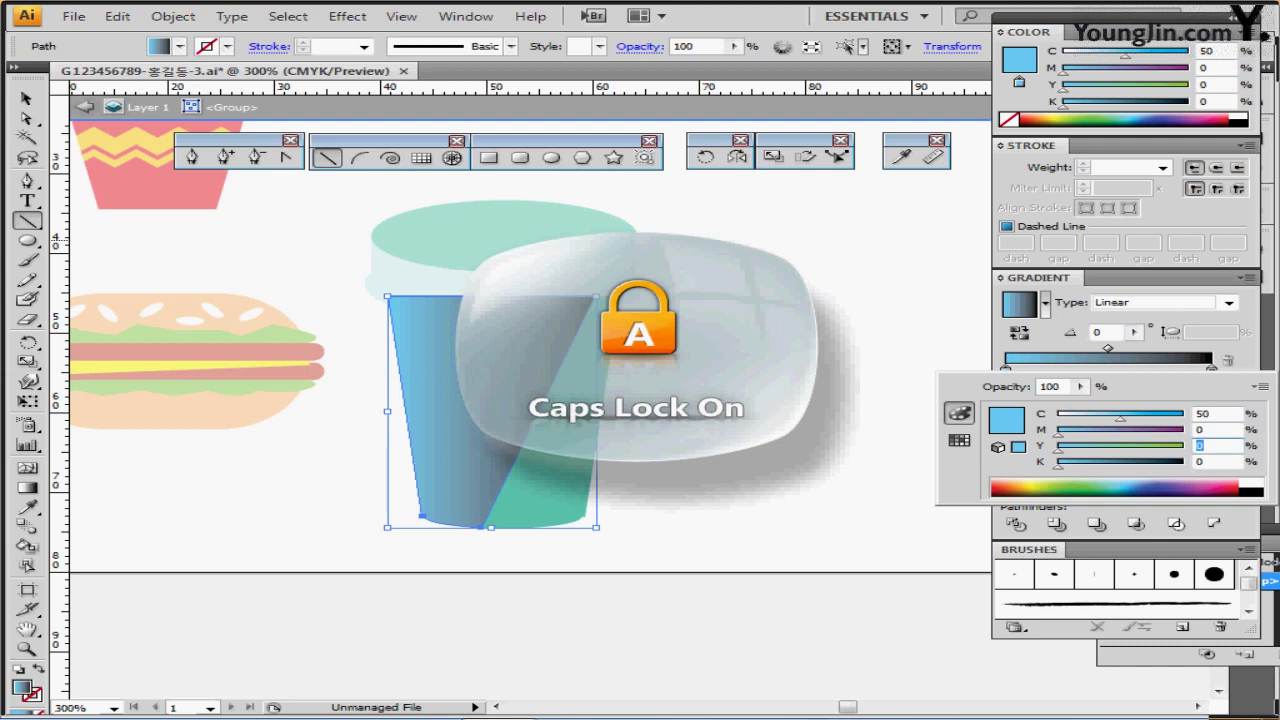
pyautogui.write('30')
pyautogui.press('Tab')
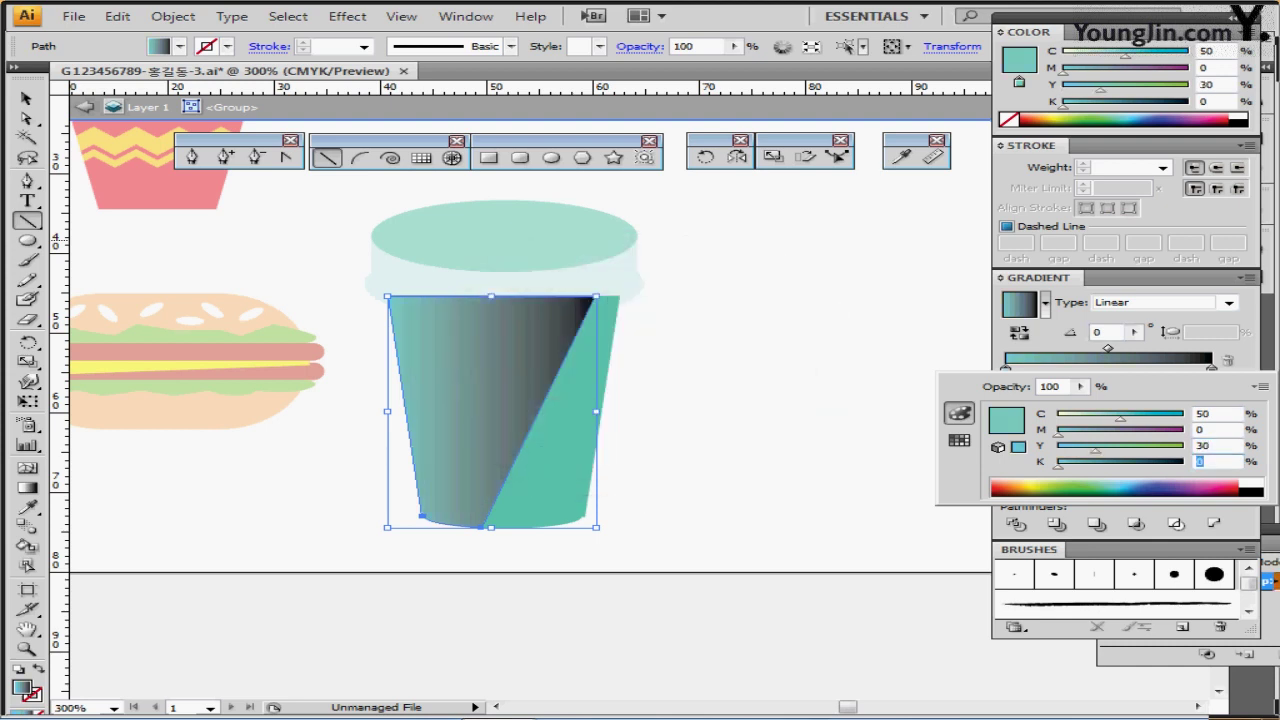
pyautogui.press('Return')
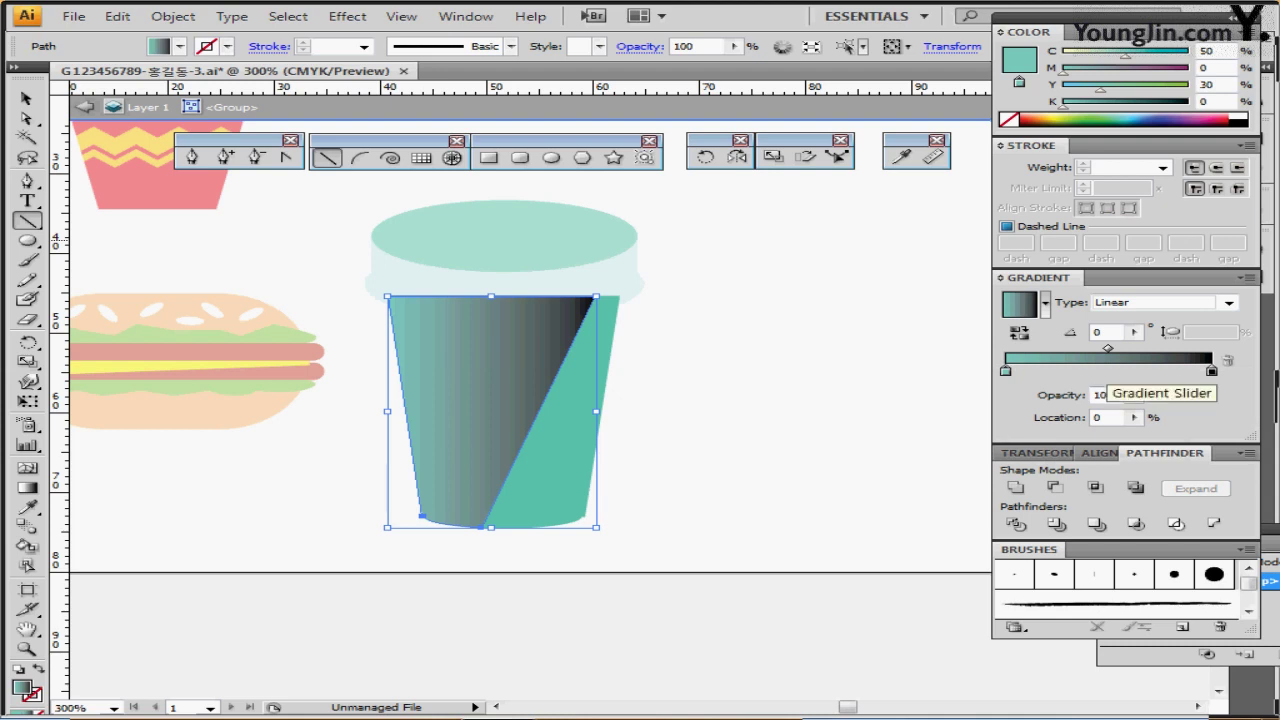
# Add a middle gradient stop at about 50% and colour it C 10, M 0, Y 10, K 0
pyautogui.click(1107, 371)
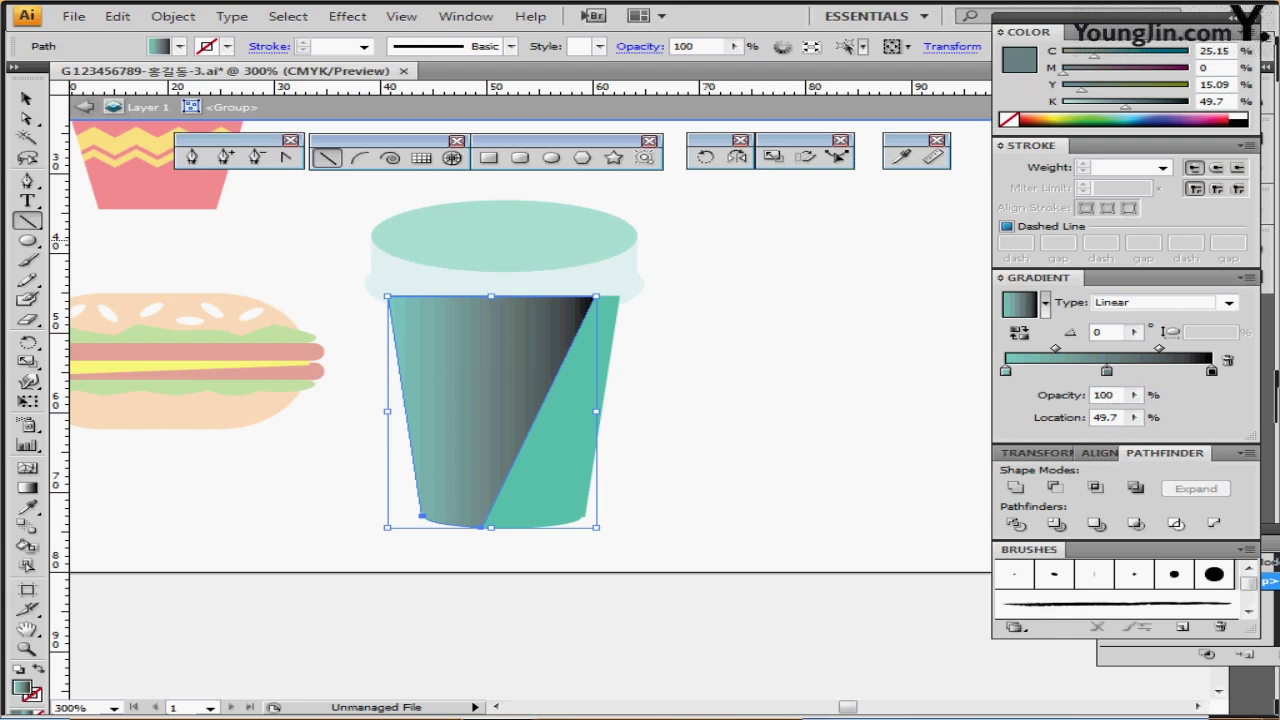
pyautogui.doubleClick(1107, 371)
pyautogui.doubleClick(1211, 414)
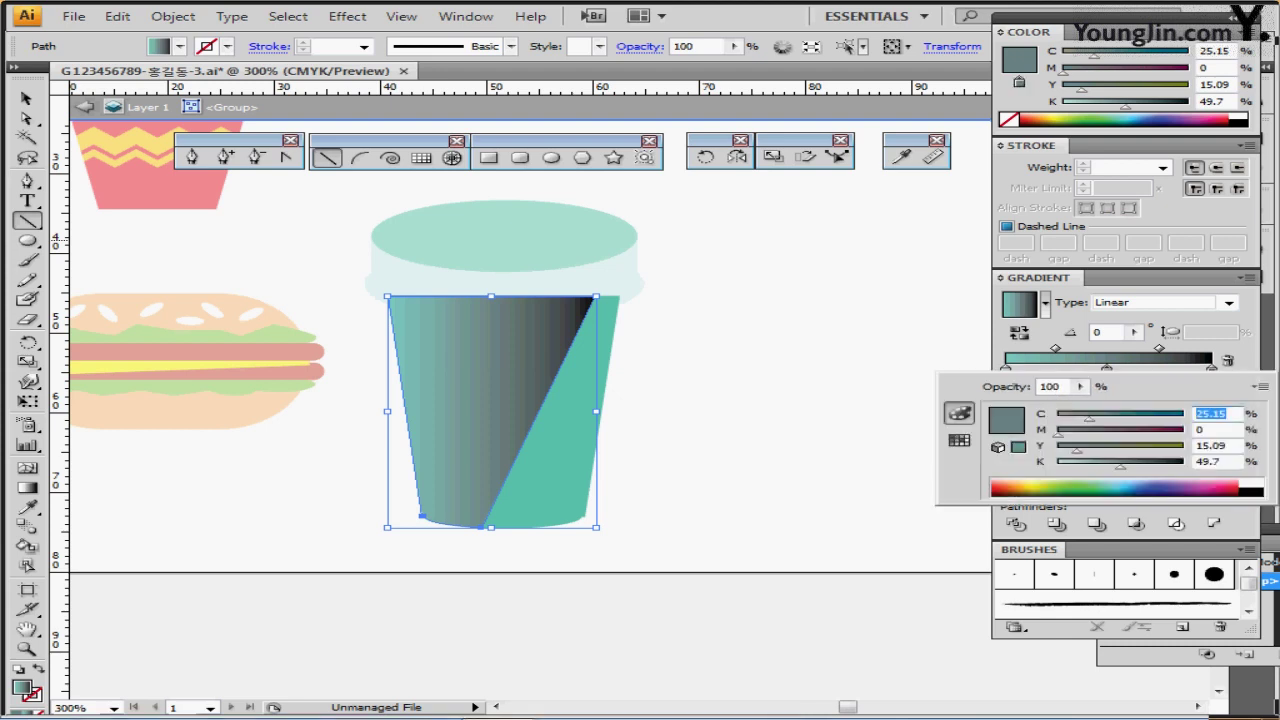
pyautogui.write('10')
pyautogui.press('Tab')
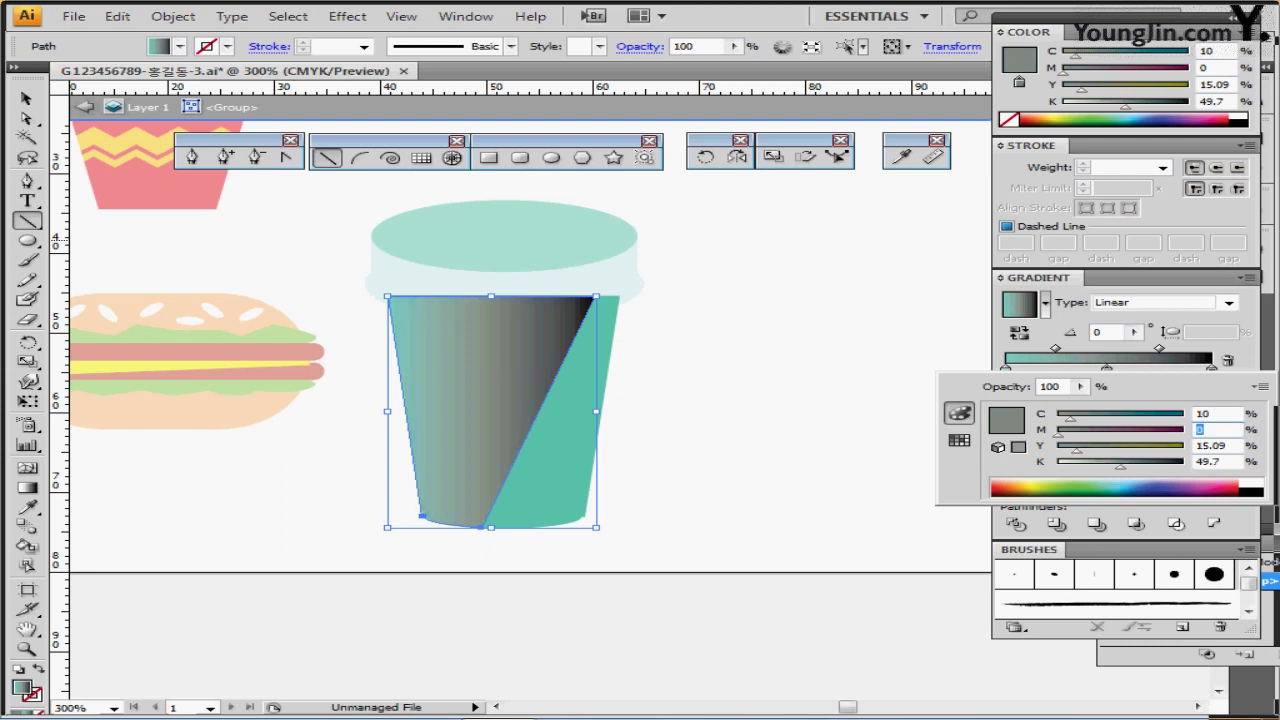
pyautogui.press('Tab')
pyautogui.write('10')
pyautogui.press('Tab')
pyautogui.write('0')
pyautogui.press('Tab')
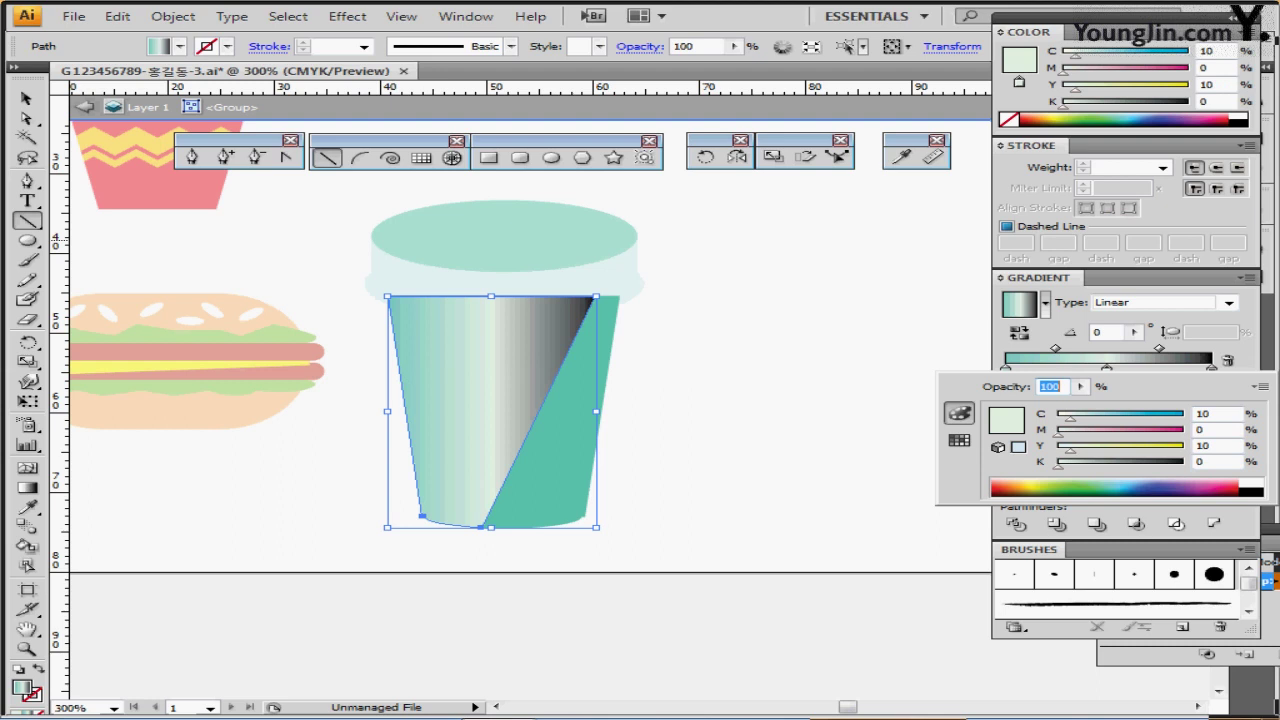
pyautogui.press('Return')
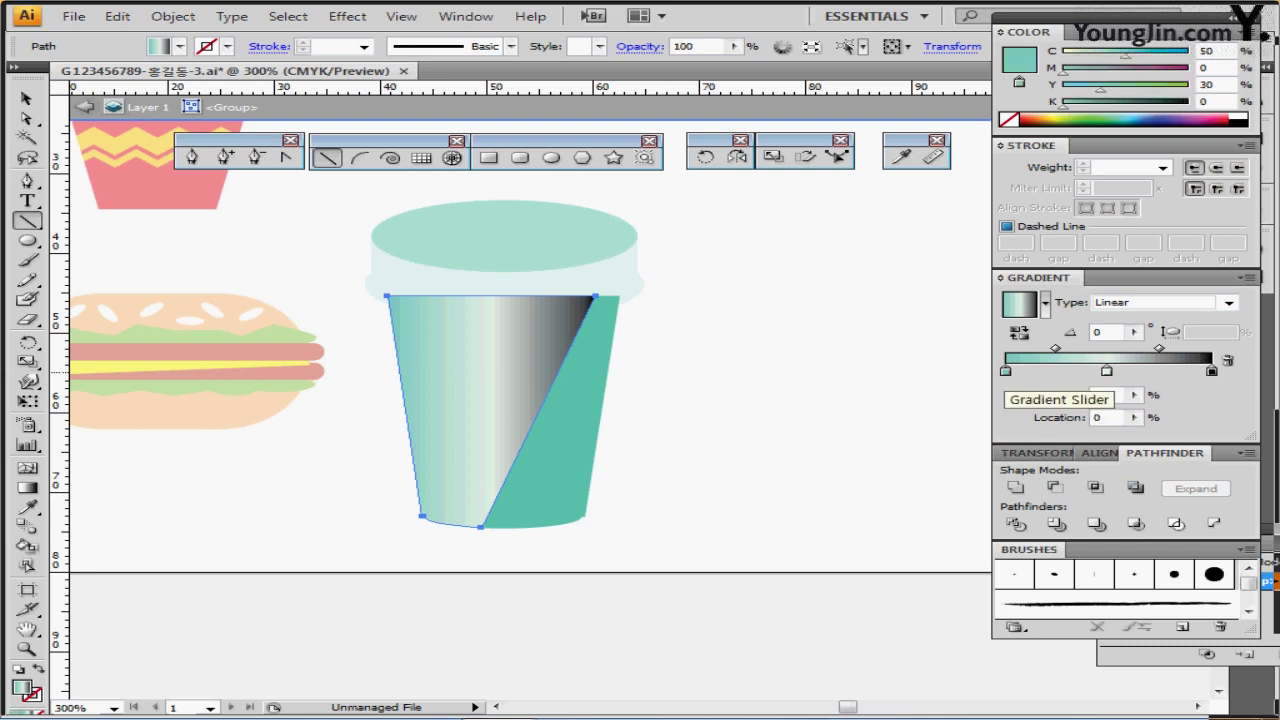
# Replace the gradient's black end stop with a copy of the teal start stop at 100%, and shift the pale middle stop to about 31%
pyautogui.moveTo(1060, 372); pyautogui.dragTo(1188, 372)
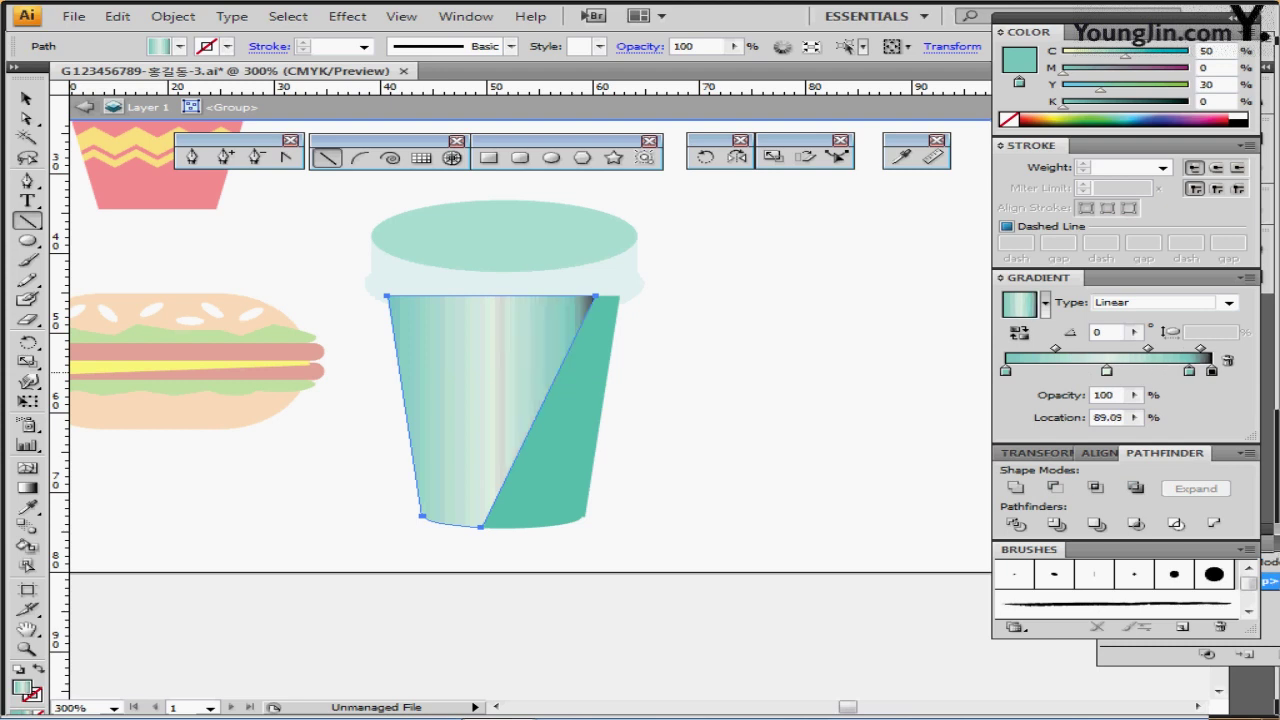
pyautogui.moveTo(1211, 371); pyautogui.dragTo(1211, 420)
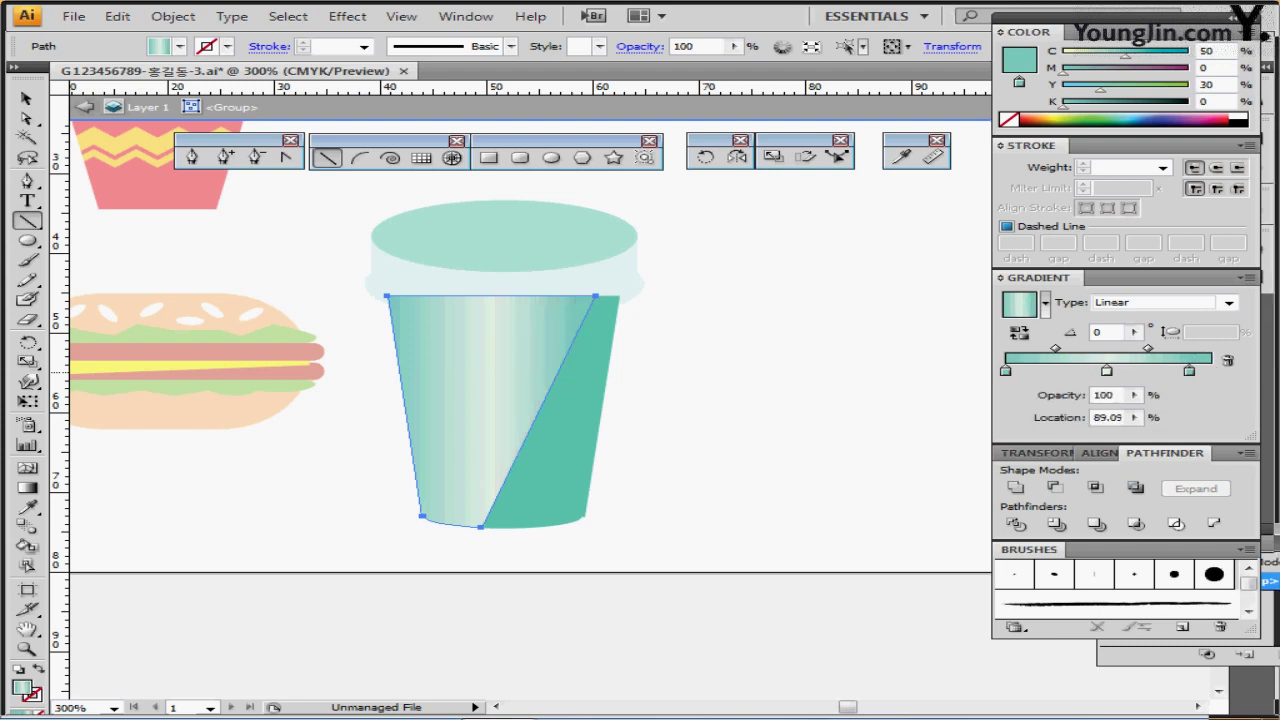
pyautogui.moveTo(1189, 371); pyautogui.dragTo(1211, 372)
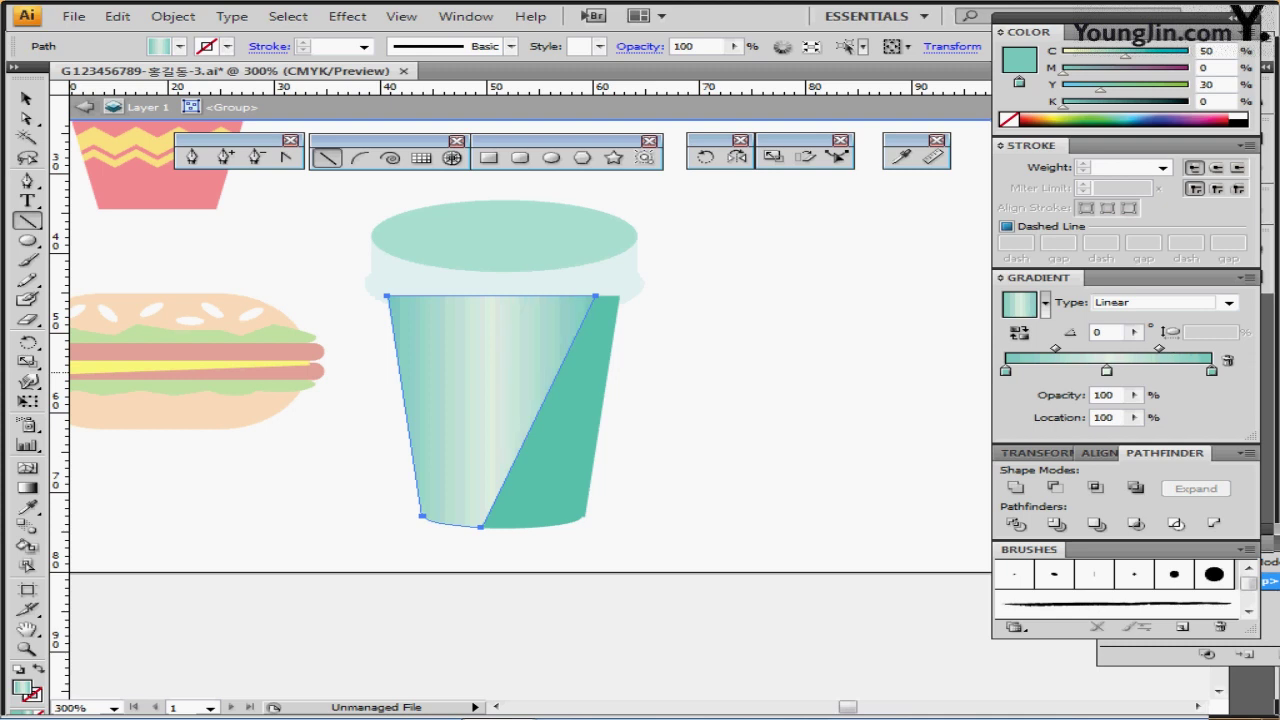
pyautogui.click(1106, 371)
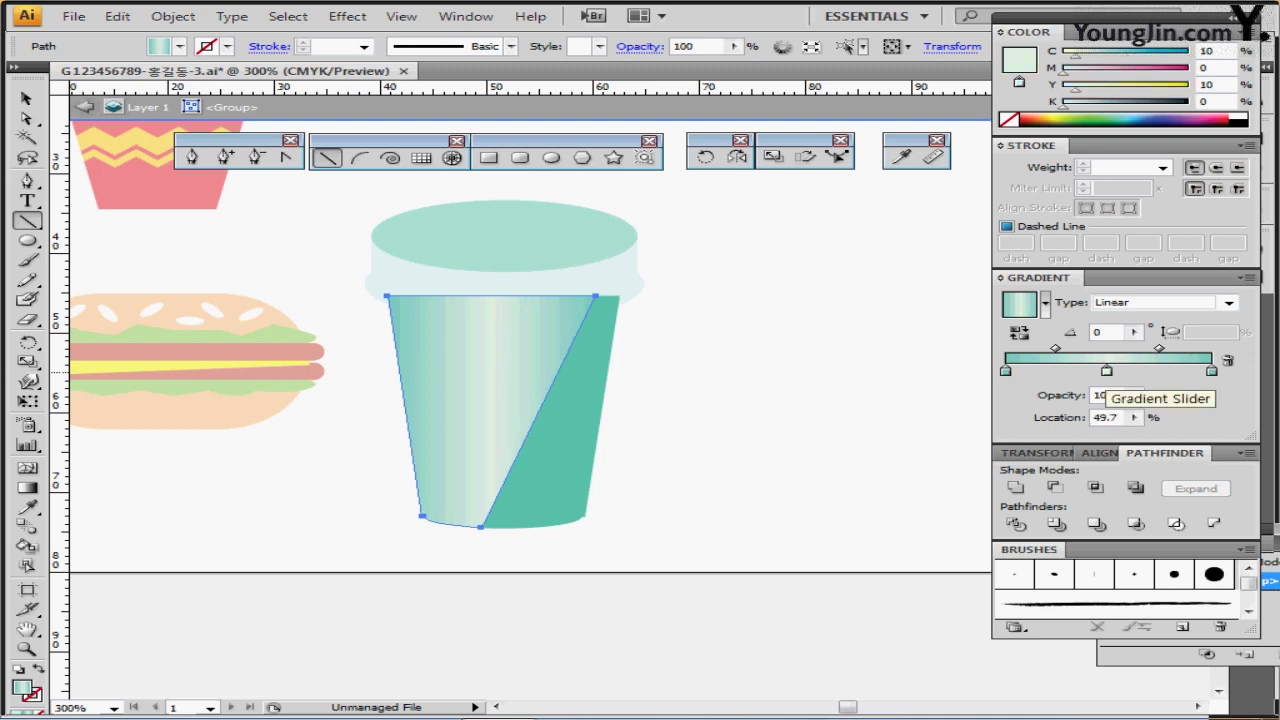
pyautogui.moveTo(1106, 372); pyautogui.dragTo(1068, 372)
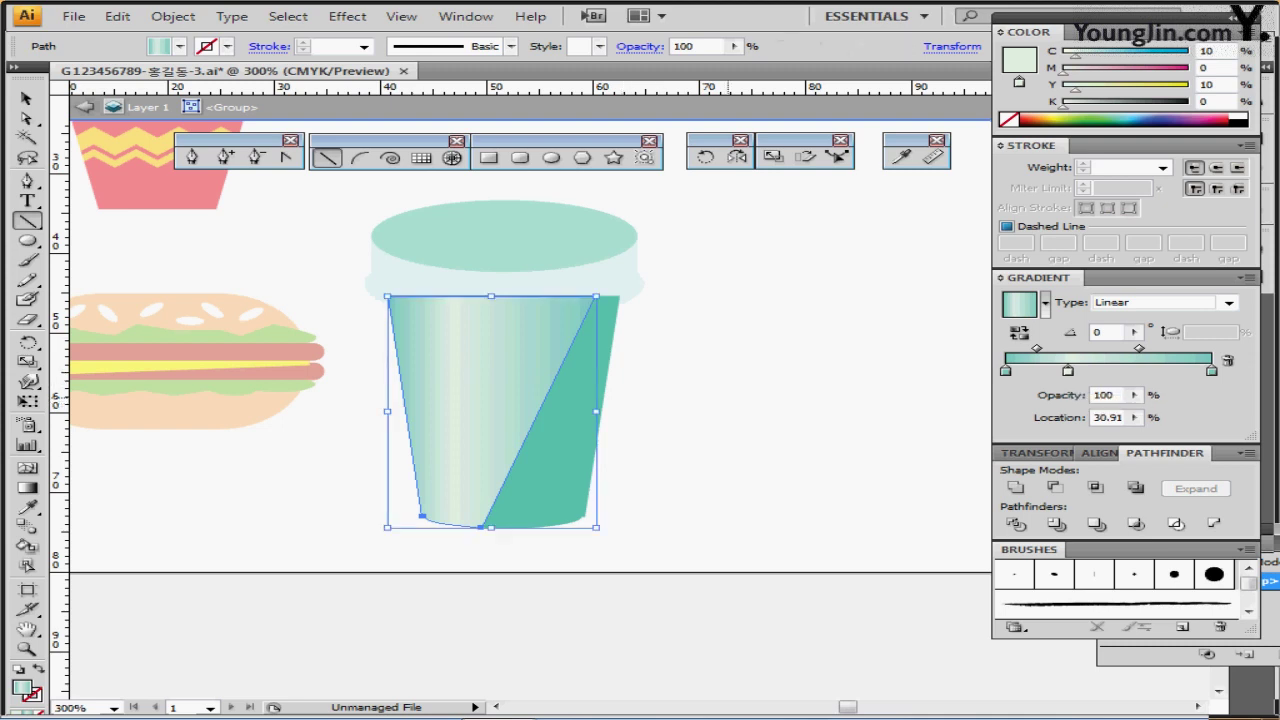
# Leave the isolated group and send the whole cup body to the back, behind the lid
pyautogui.hotkey('ctrl', 'shift', 'a')
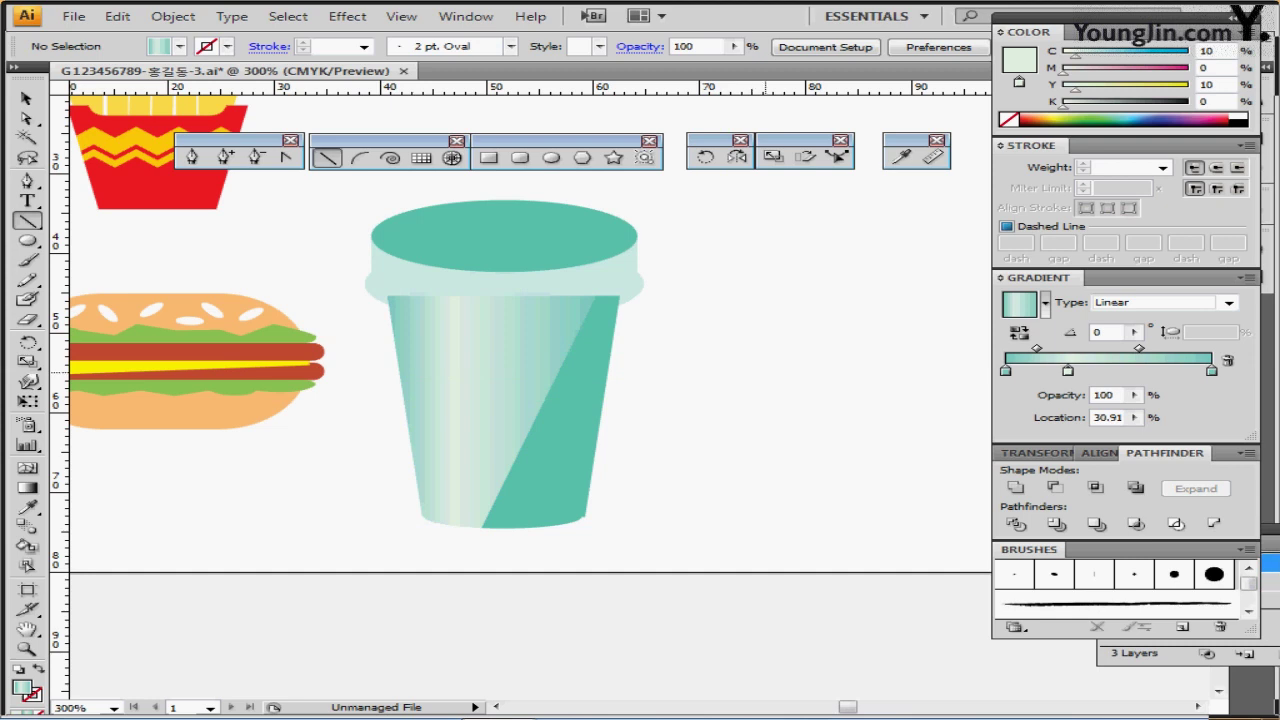
pyautogui.keyDown('ctrl'); pyautogui.click(494, 468); pyautogui.keyUp('ctrl')
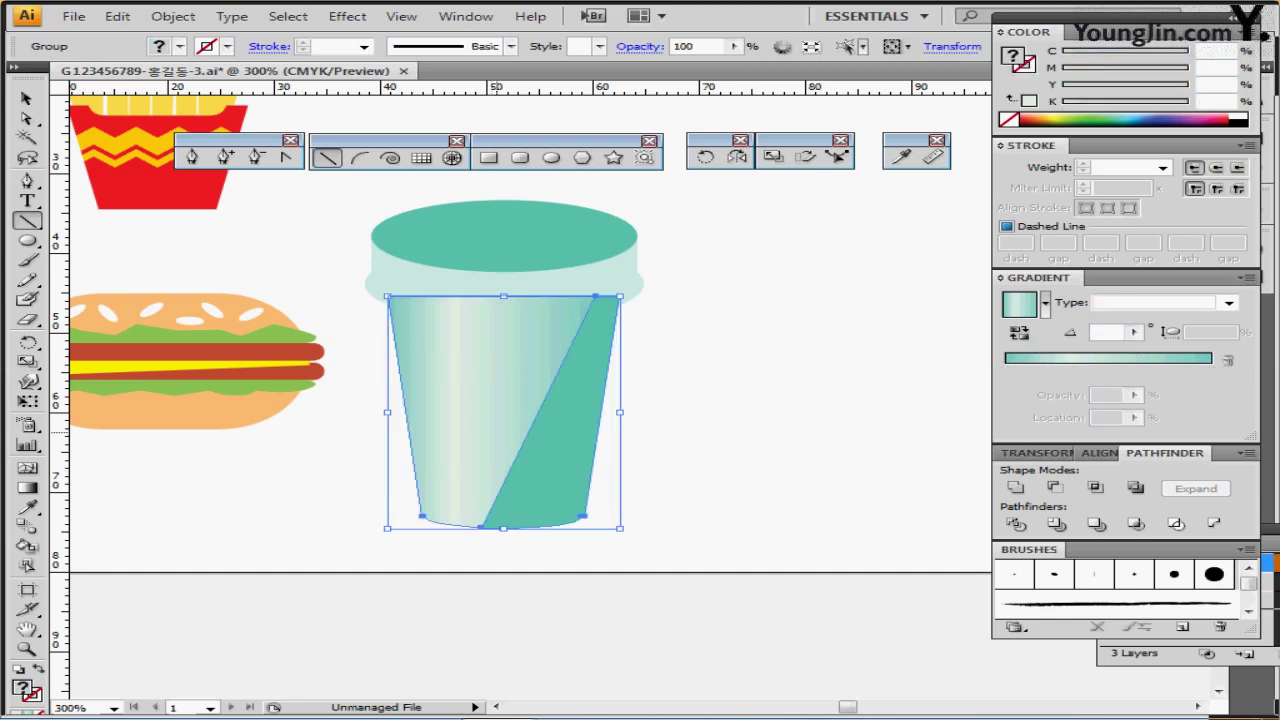
pyautogui.hotkey('ctrl', 'shift', '[')
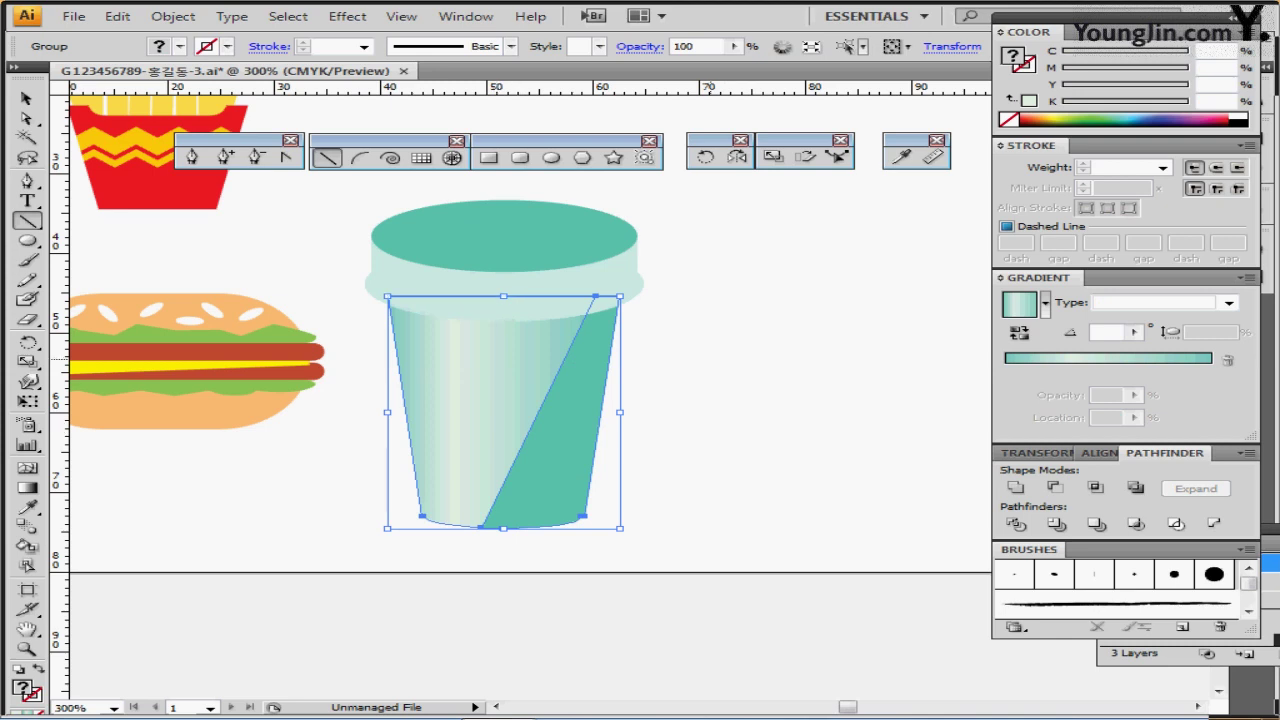
pyautogui.keyDown('ctrl'); pyautogui.click(748, 361); pyautogui.keyUp('ctrl')
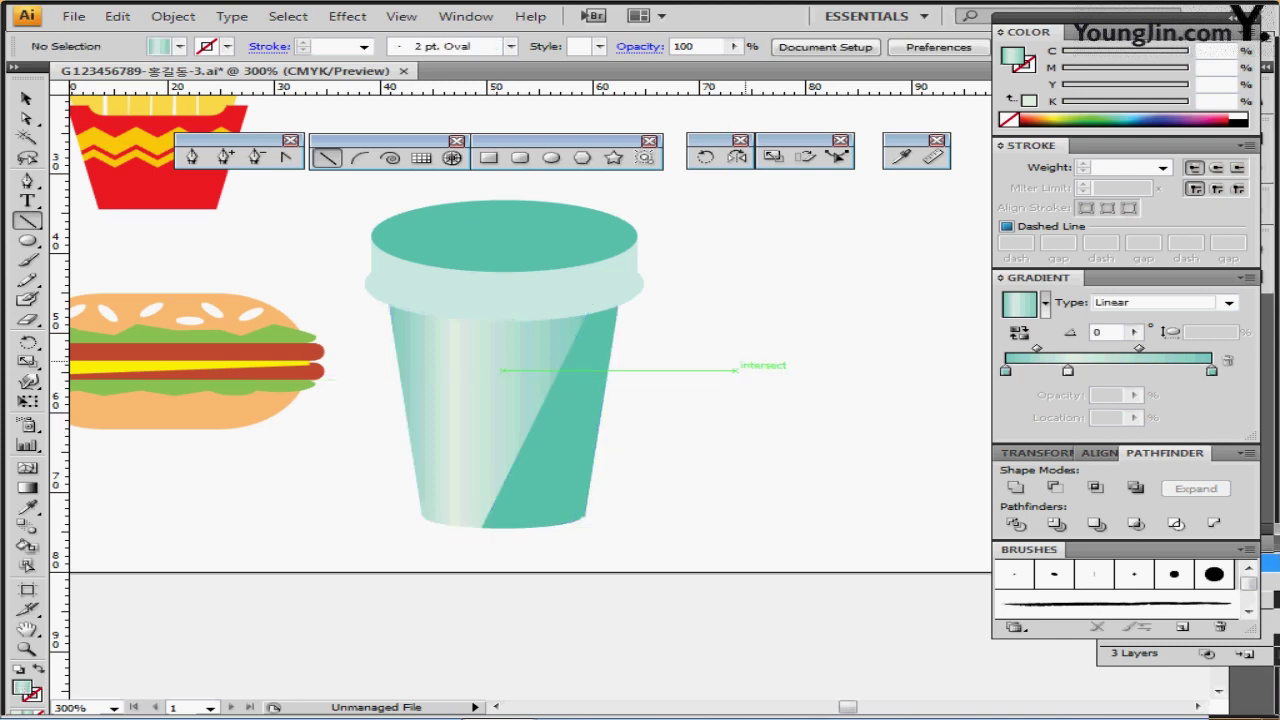
# Create a 16 by 12 mm rounded rectangle with a 5 mm corner radius and place it on the cup body
pyautogui.click(520, 157)
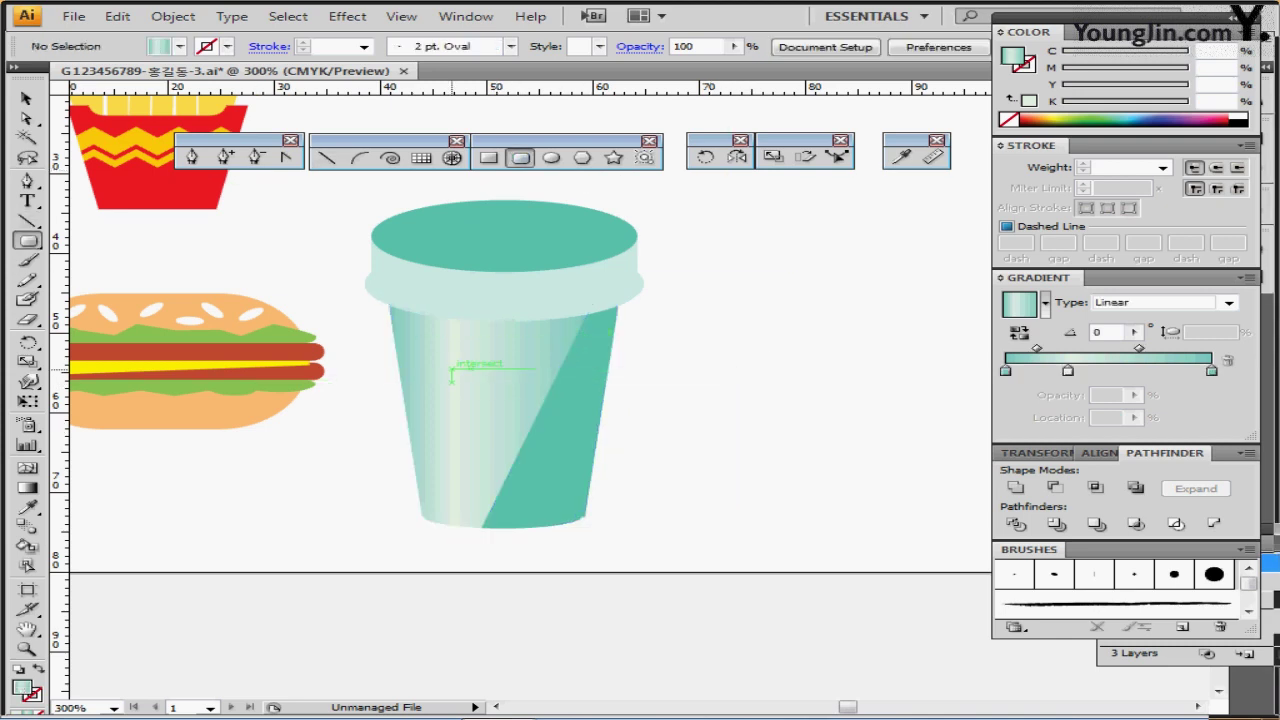
pyautogui.click(452, 372)
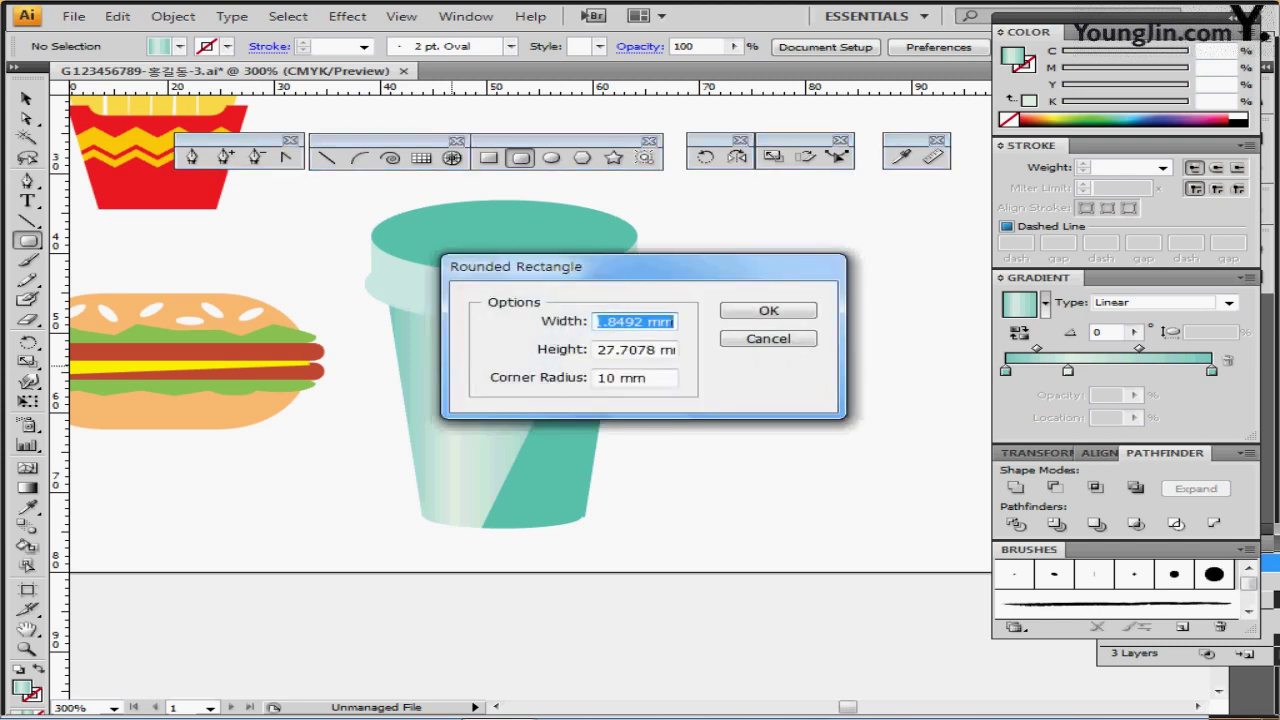
pyautogui.write('16')
pyautogui.press('Tab')
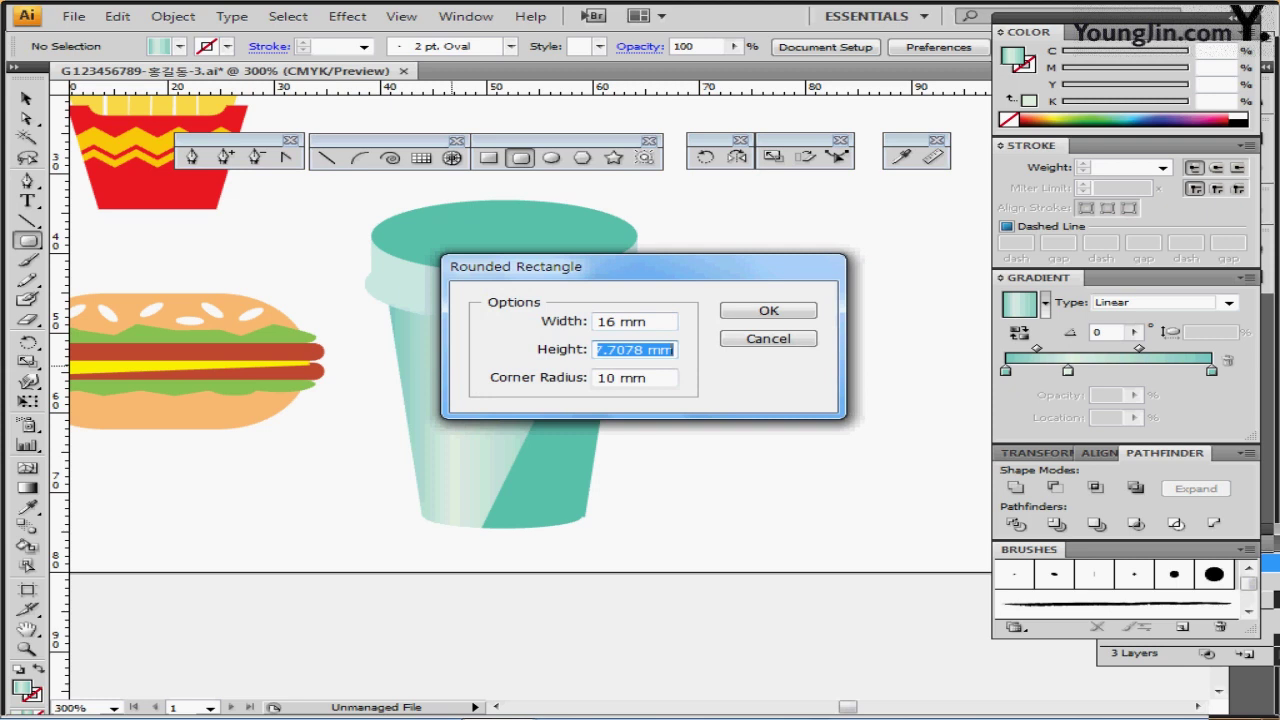
pyautogui.write('12')
pyautogui.press('Tab')
pyautogui.write('5')
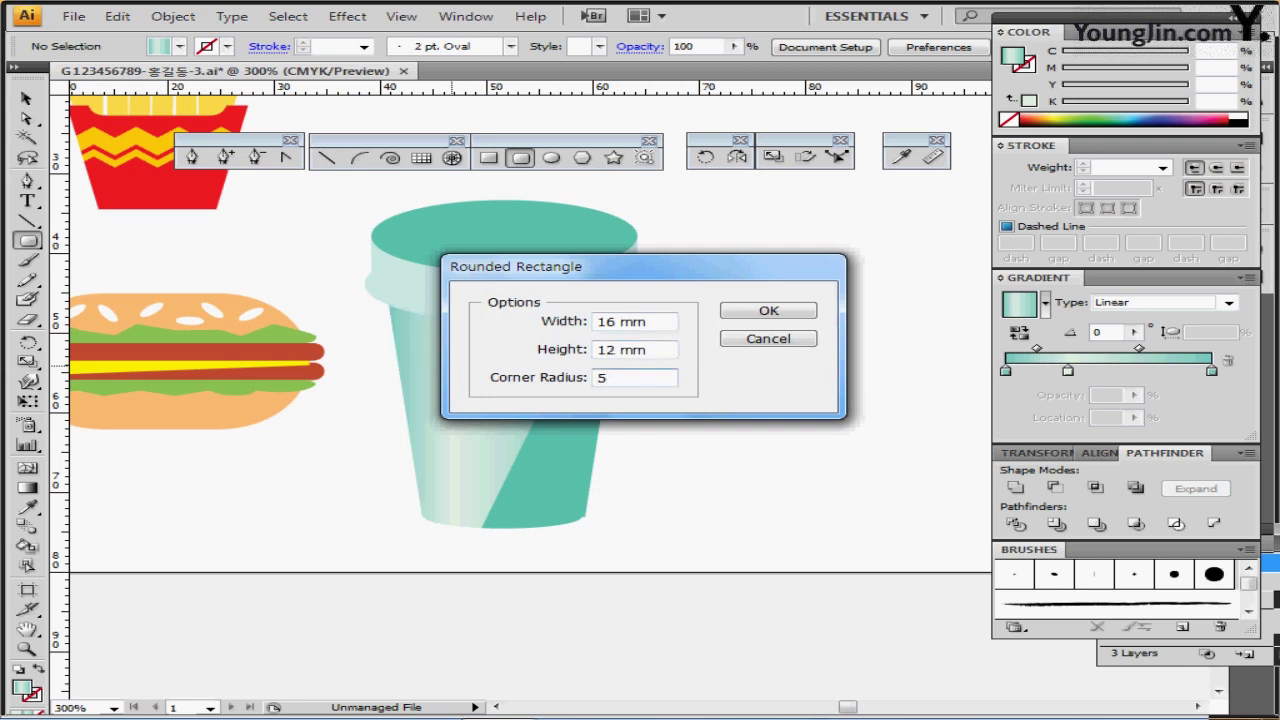
pyautogui.press('Return')
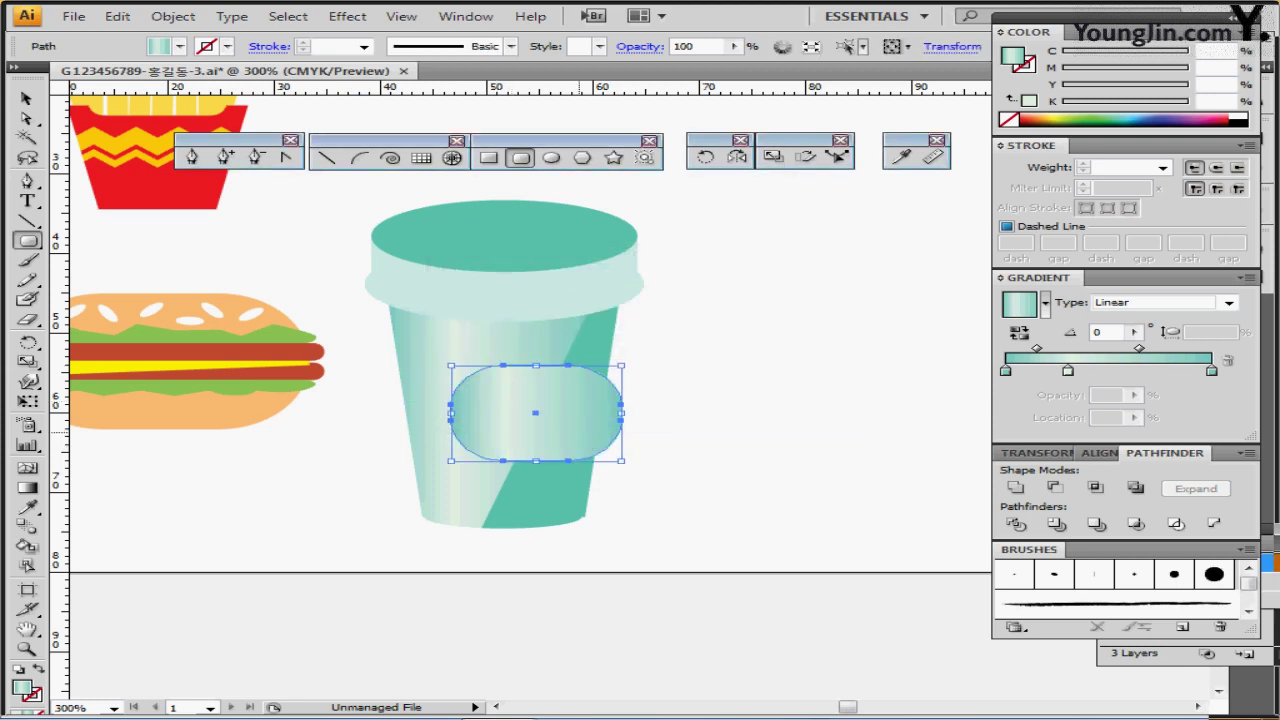
pyautogui.moveTo(577, 428); pyautogui.dragTo(556, 420)
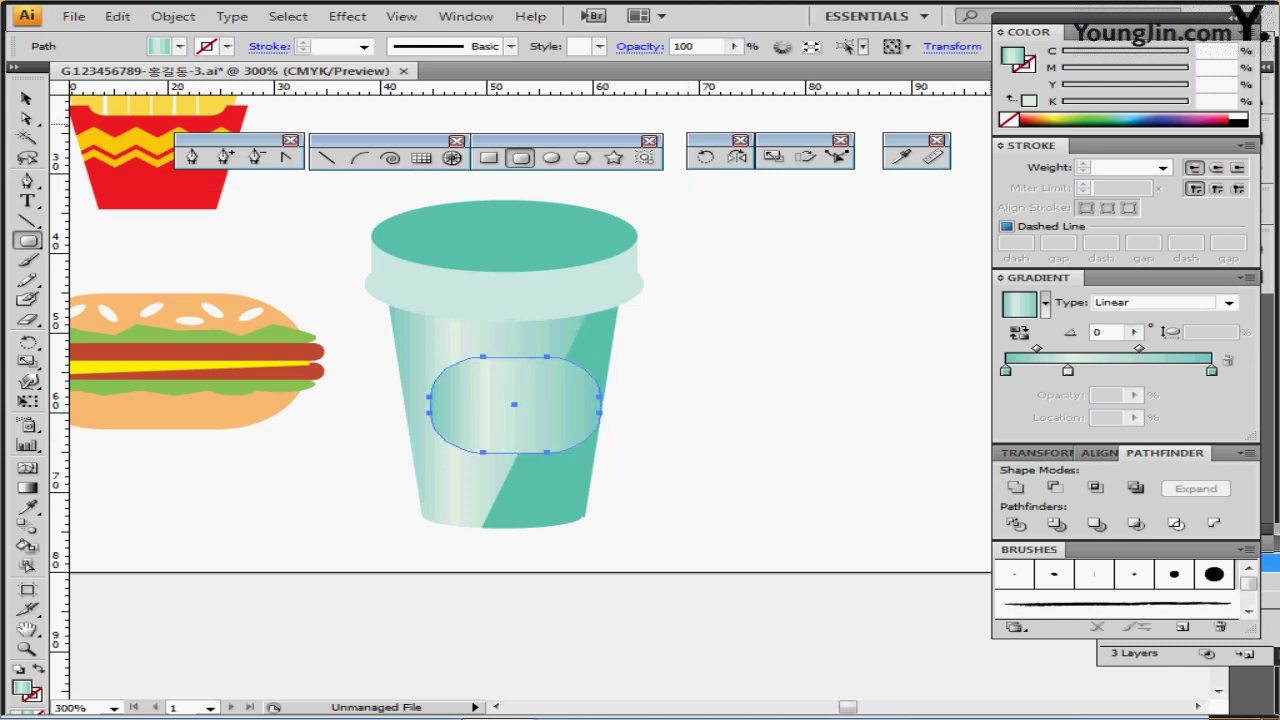
# Fill the rounded rectangle with the solid colour C 20, M 0, Y 20, K 0
pyautogui.click(1044, 116)
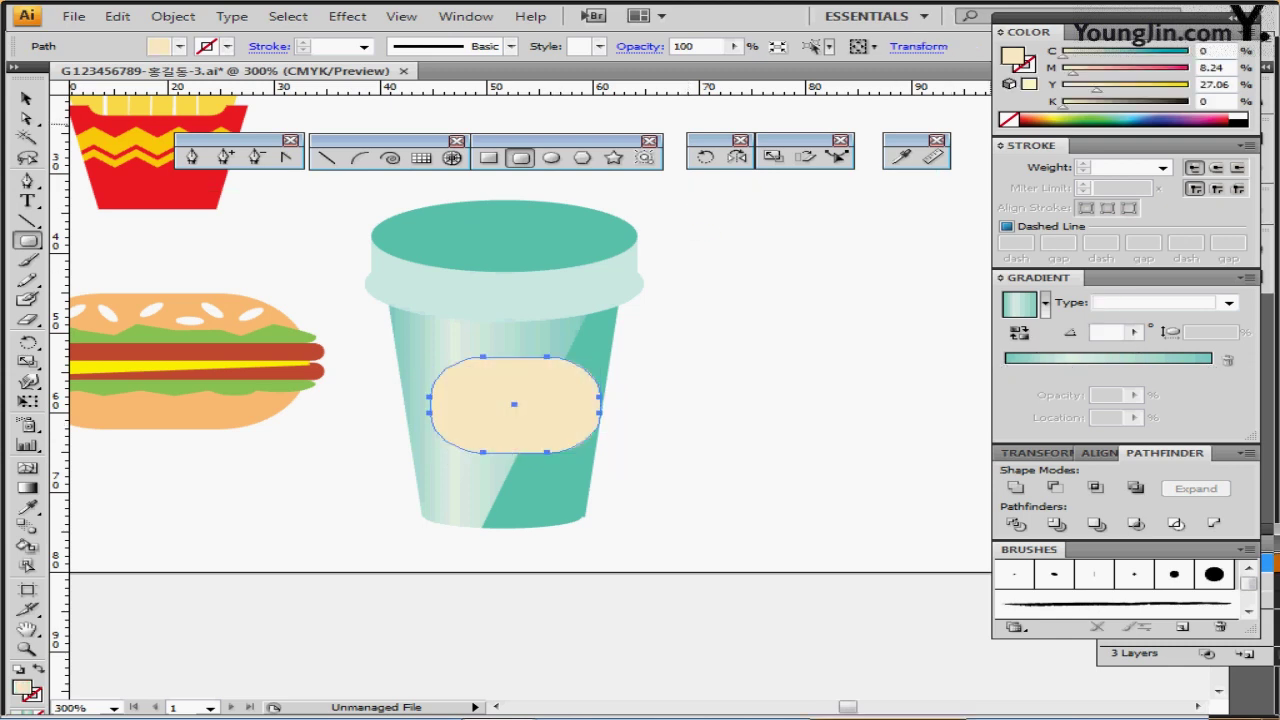
pyautogui.doubleClick(1205, 51)
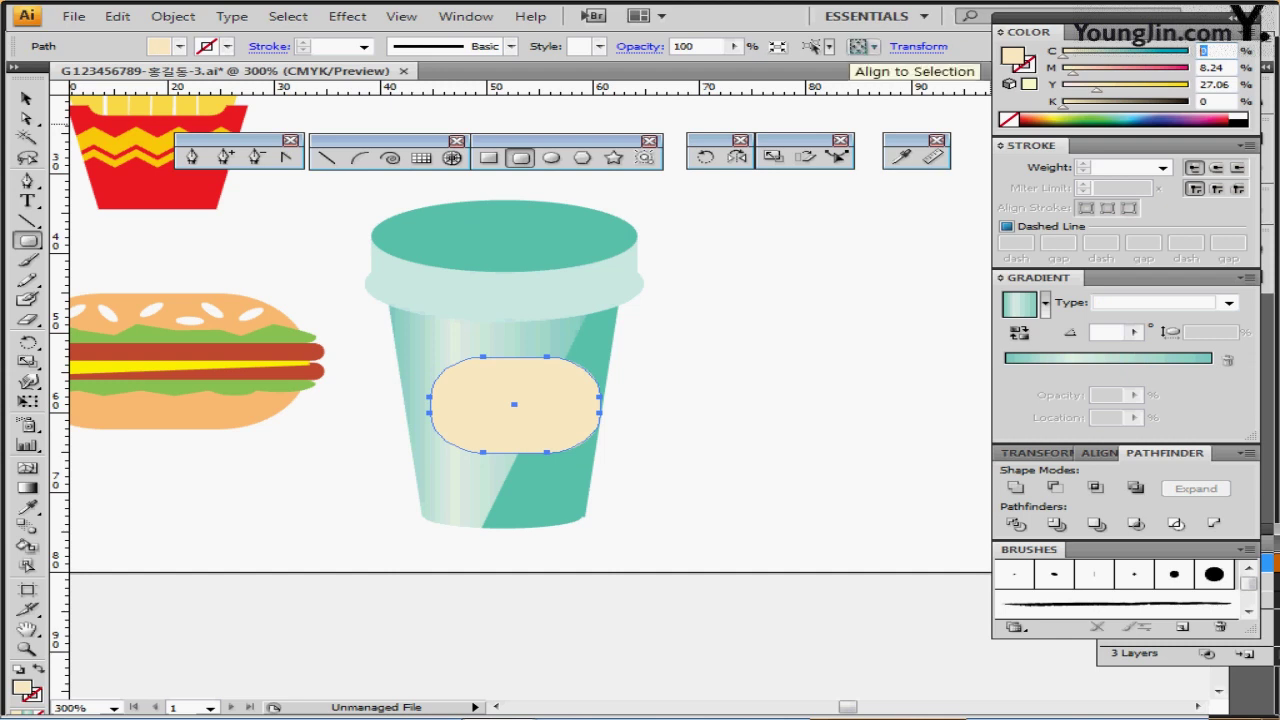
pyautogui.write('20')
pyautogui.press('Tab')
pyautogui.write('0')
pyautogui.press('Tab')
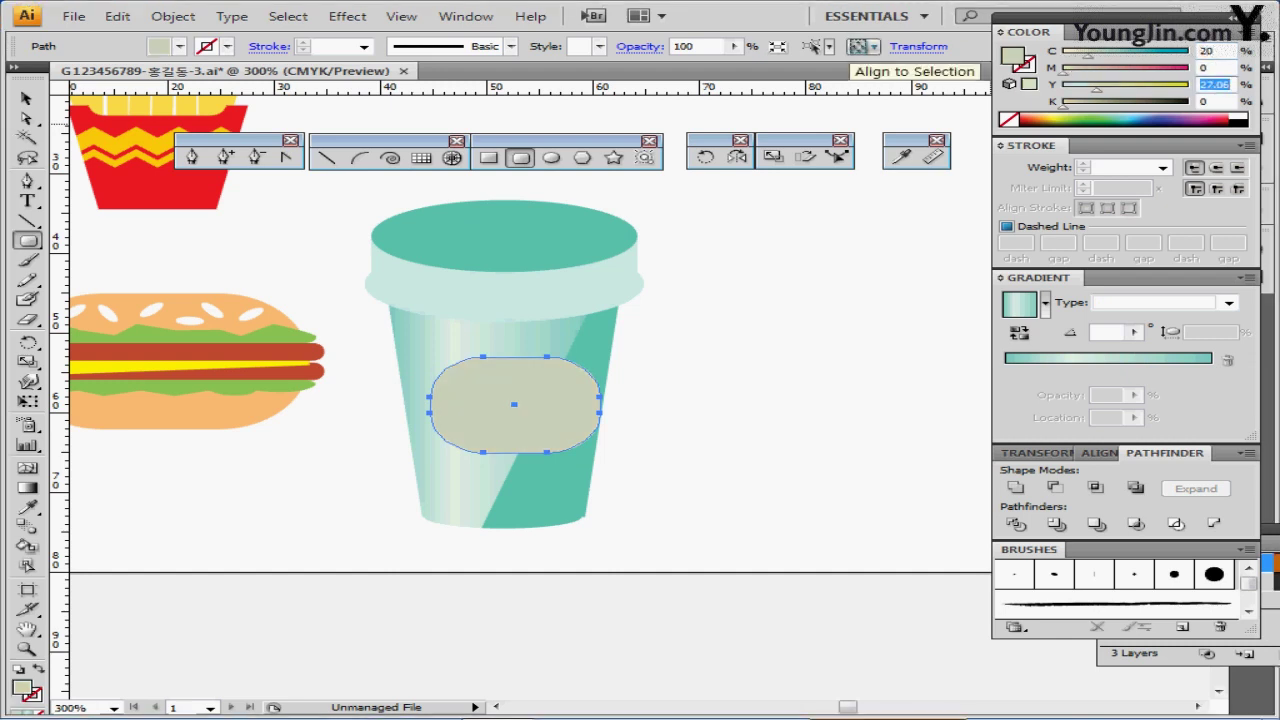
pyautogui.write('20')
pyautogui.press('Return')
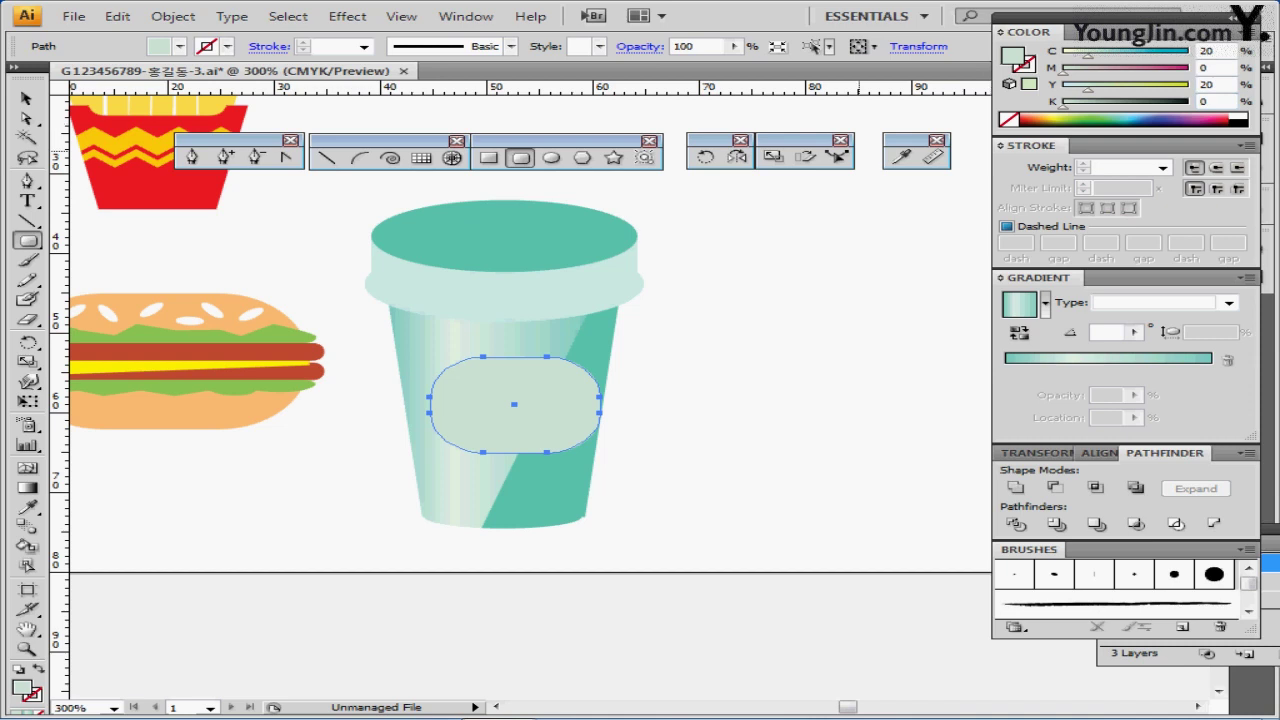
# Move the rounded rectangle label slightly up so it sits centred across the upper part of the cup body
pyautogui.press('ctrl')
pyautogui.moveTo(598, 422); pyautogui.dragTo(568, 400)
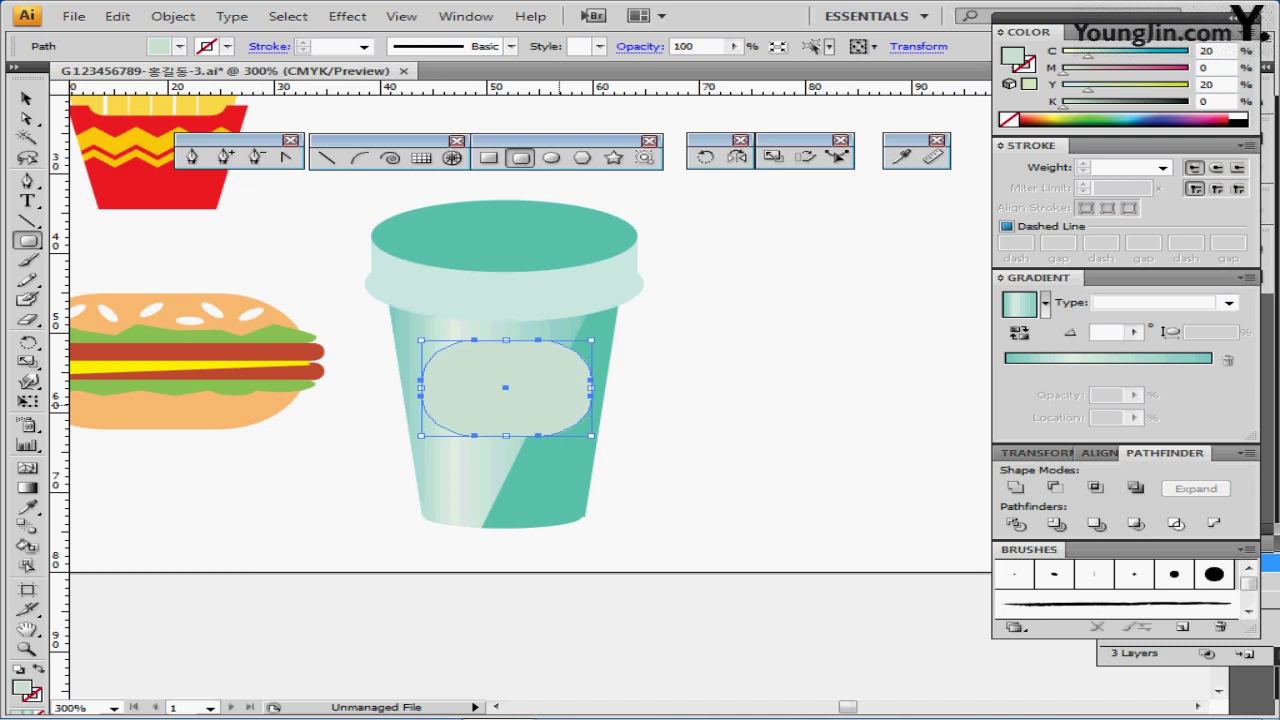
pyautogui.moveTo(559, 397); pyautogui.dragTo(558, 400)
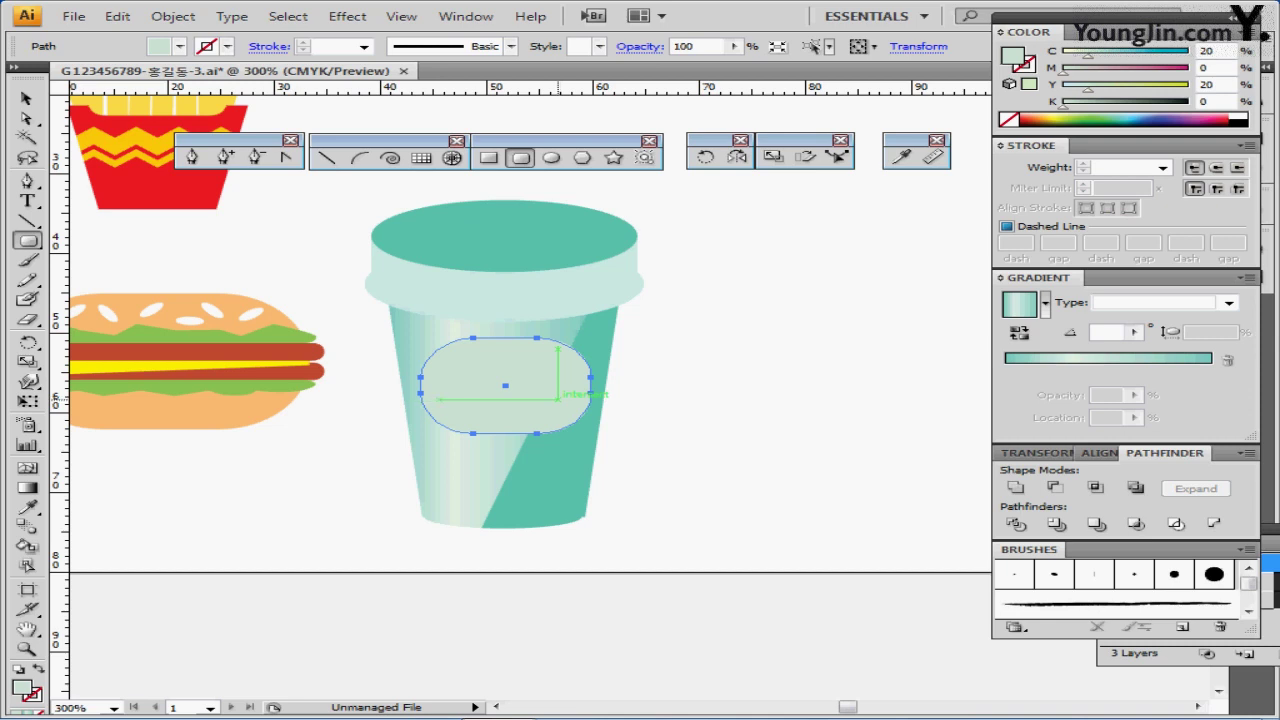
pyautogui.moveTo(591, 432); pyautogui.dragTo(591, 432)
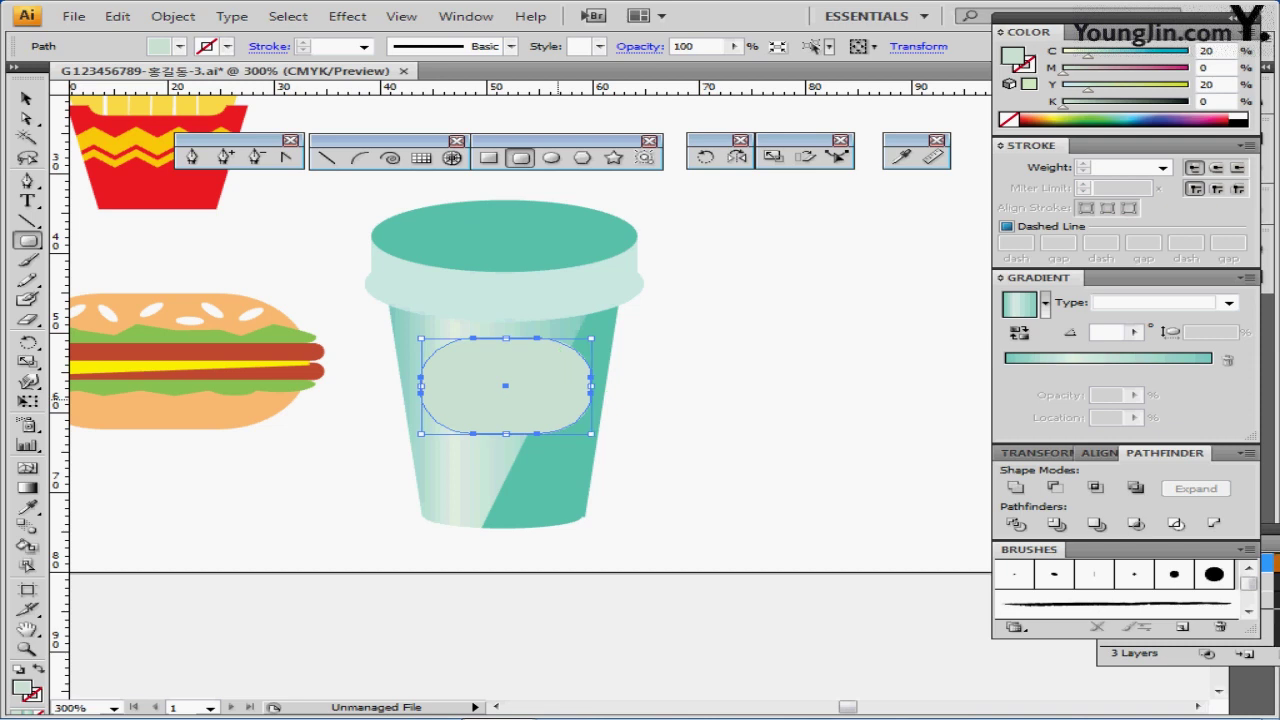
# Hide the bounding box and reselect the rounded label on the cup body
pyautogui.hotkey('ctrl', 'shift', 'b')
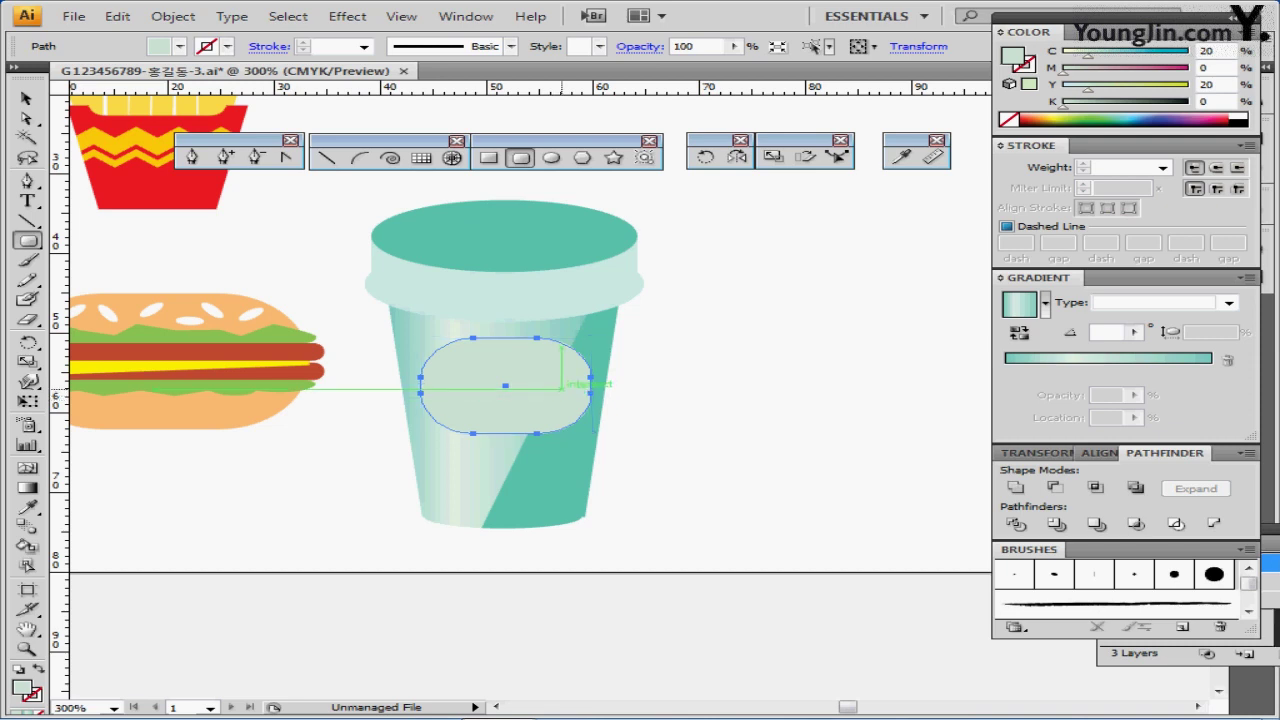
pyautogui.hotkey('ctrl', 'shift', 'b')
pyautogui.hotkey('ctrl', '2')
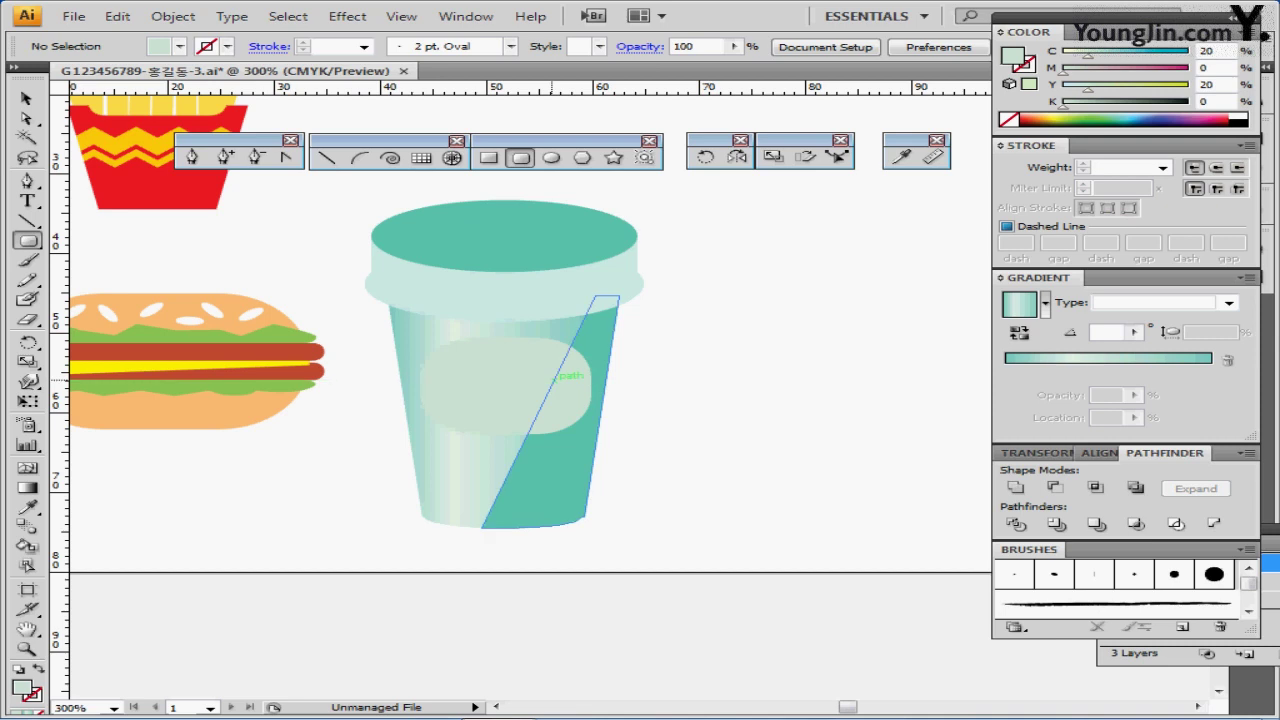
pyautogui.keyDown('ctrl'); pyautogui.click(551, 378); pyautogui.keyUp('ctrl')
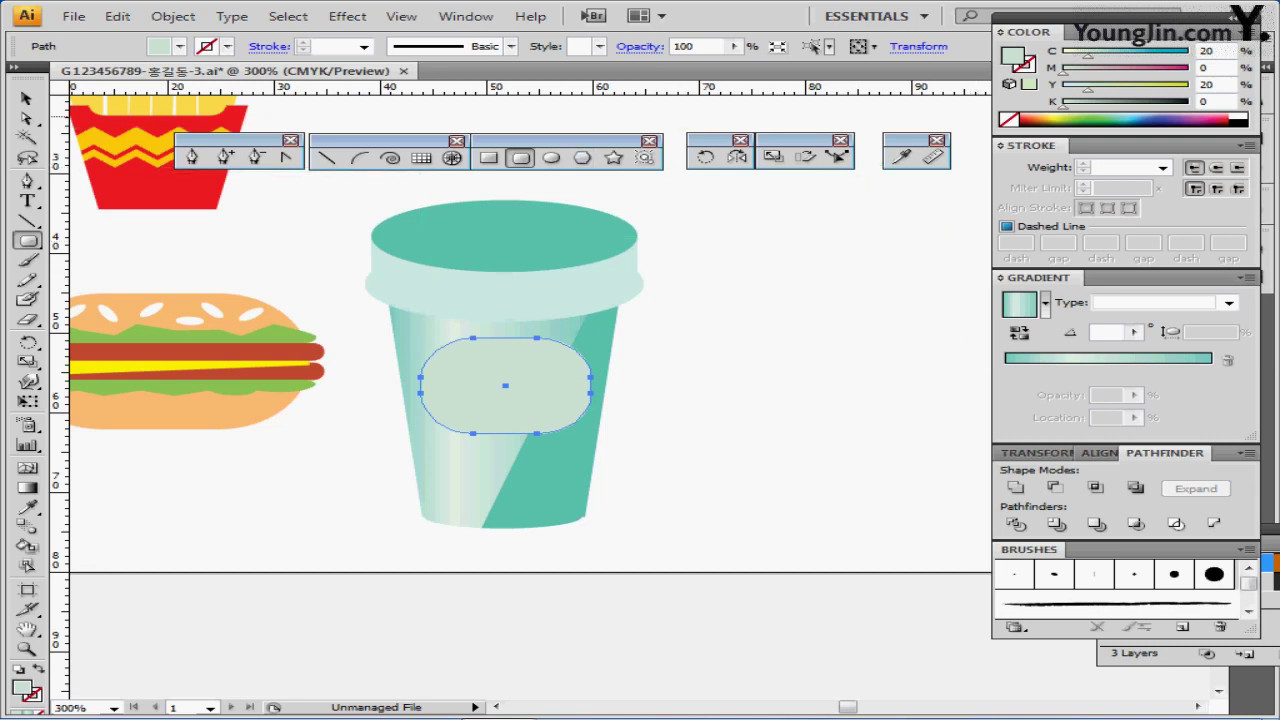
# Give the rounded label an outline in the stroke colour C 70, M 0, Y 60, K 0
pyautogui.click(1022, 63)
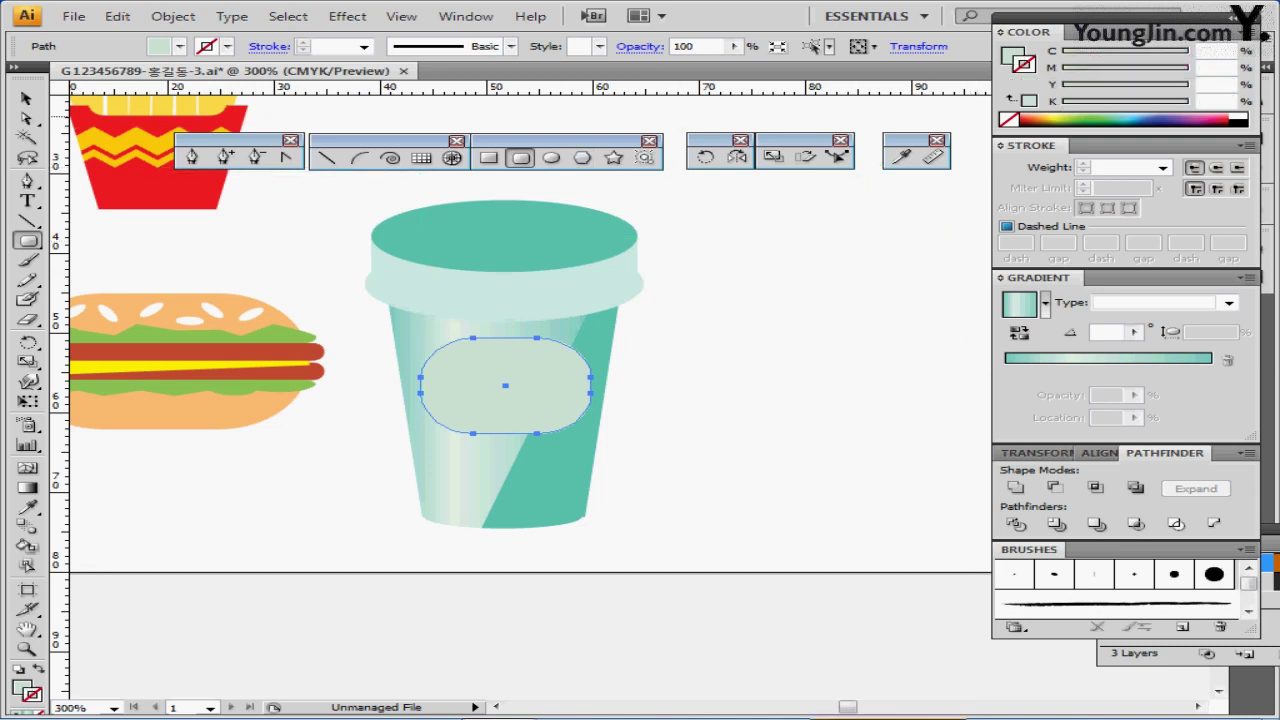
pyautogui.click(1215, 51)
pyautogui.write('70')
pyautogui.press('Return')
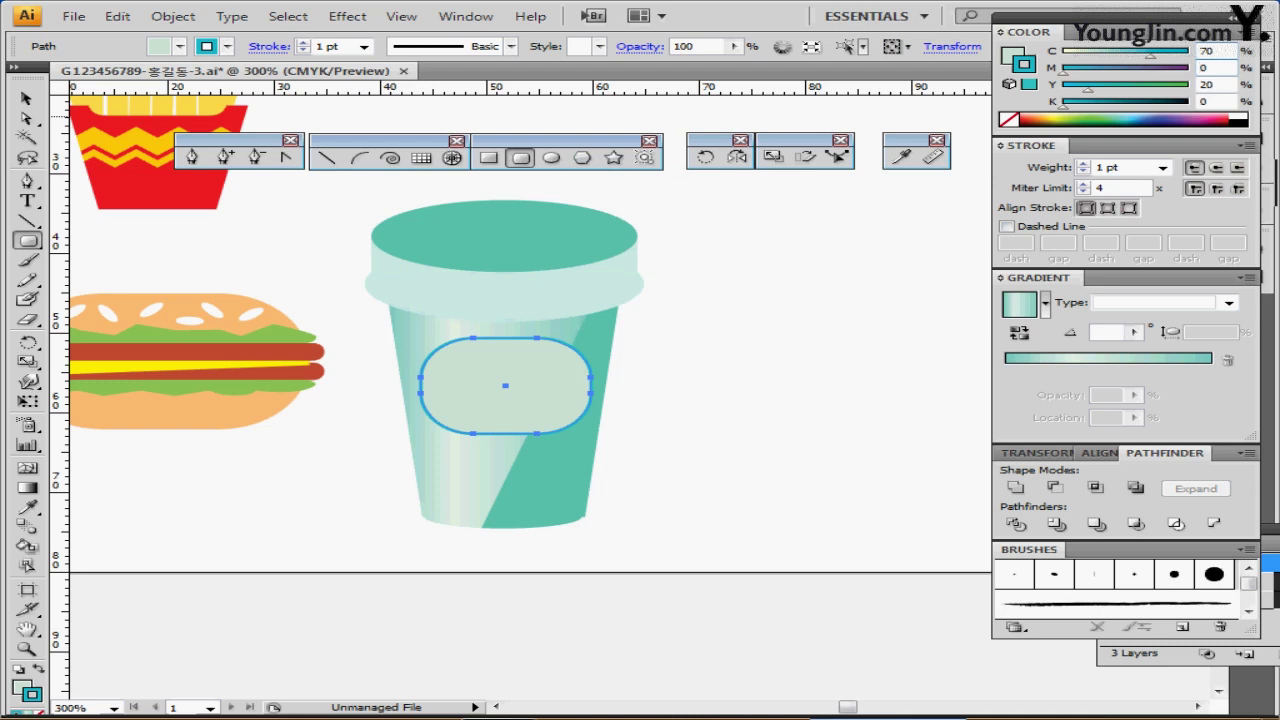
pyautogui.press('Tab')
pyautogui.write('60')
pyautogui.press('Tab')
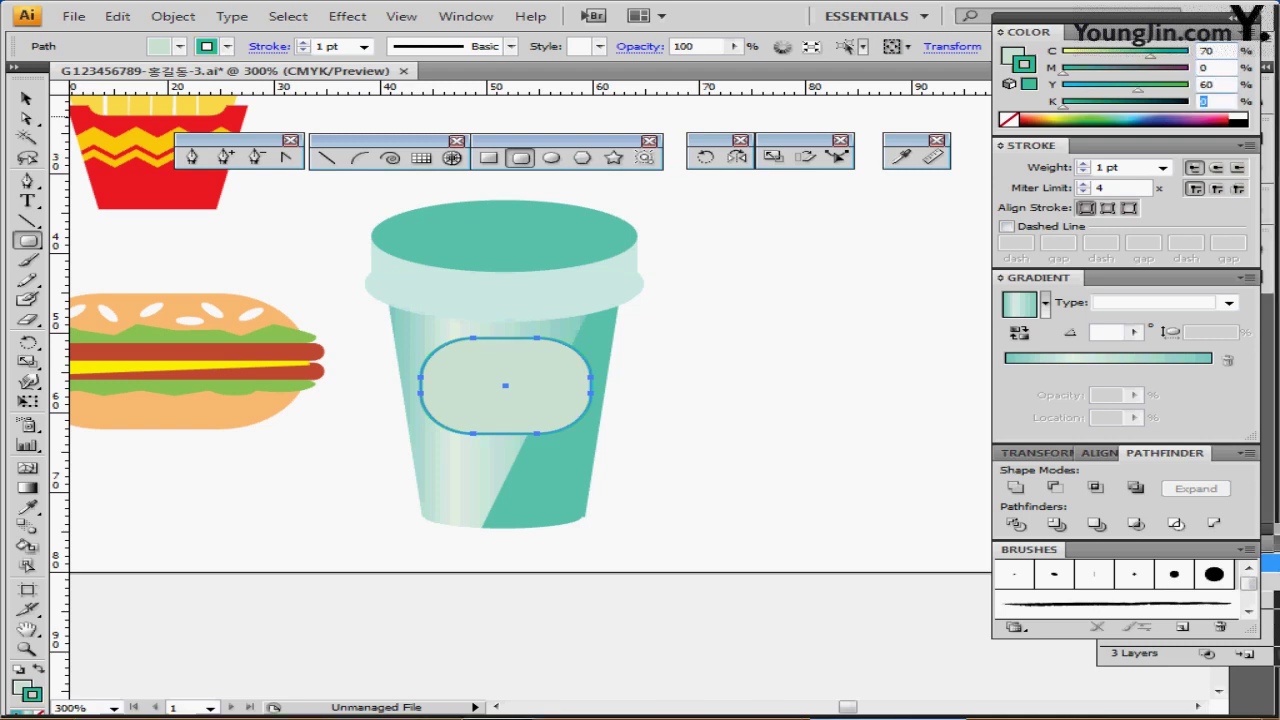
# Set the rounded label outline's black value to 10%, its weight to 2 pt and its stroke to dashed with 2 pt dashes
pyautogui.write('10')
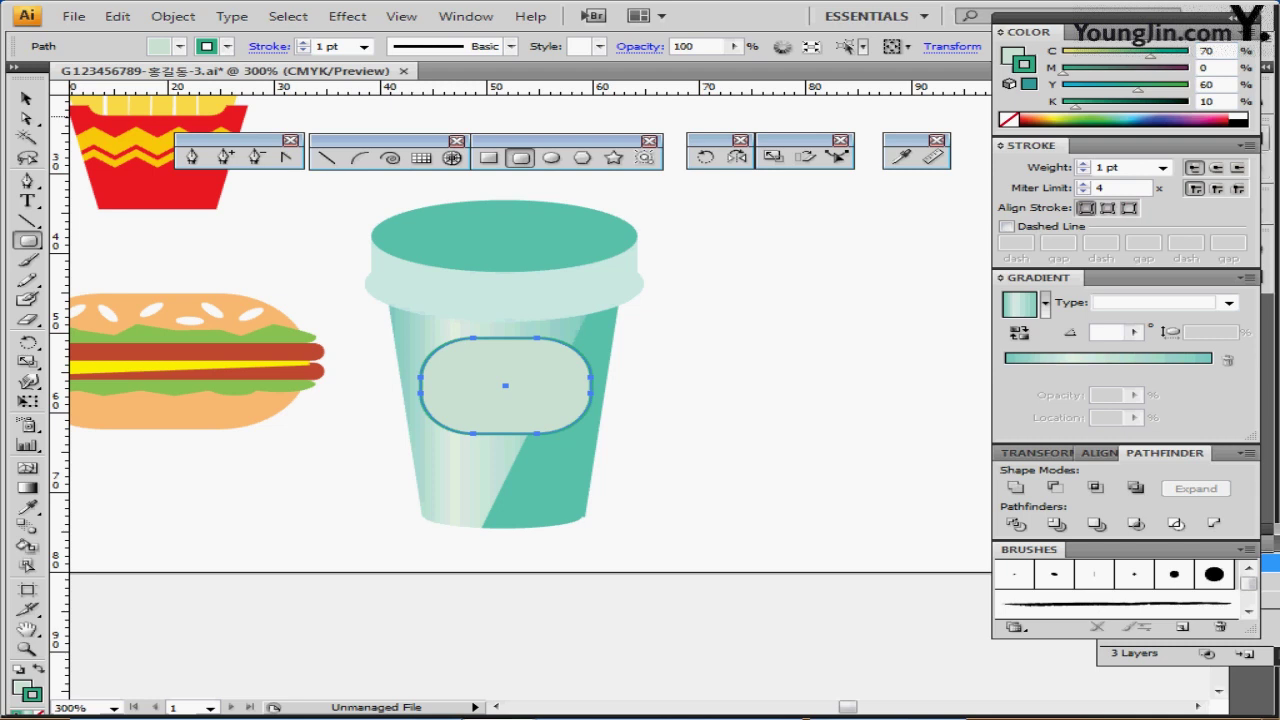
pyautogui.click(1083, 164)
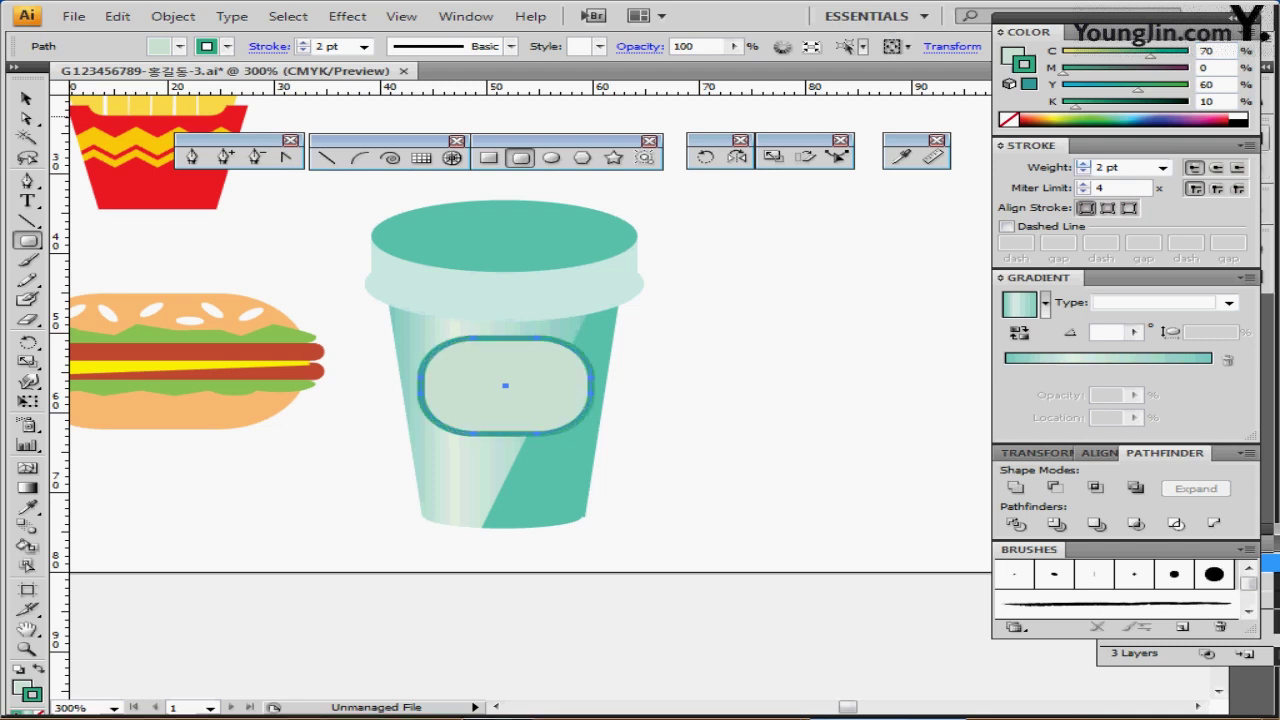
pyautogui.click(1007, 227)
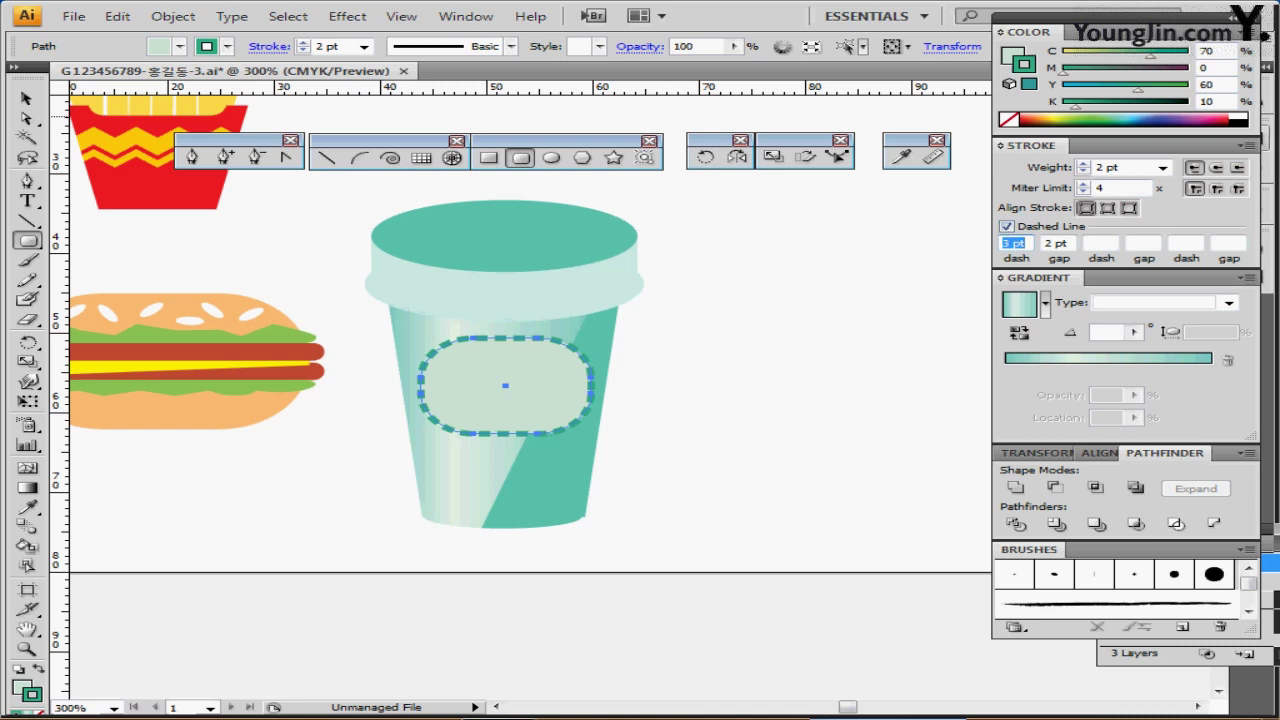
pyautogui.write('2')
pyautogui.press('Tab')
pyautogui.press('BackSpace')
pyautogui.press('Return')
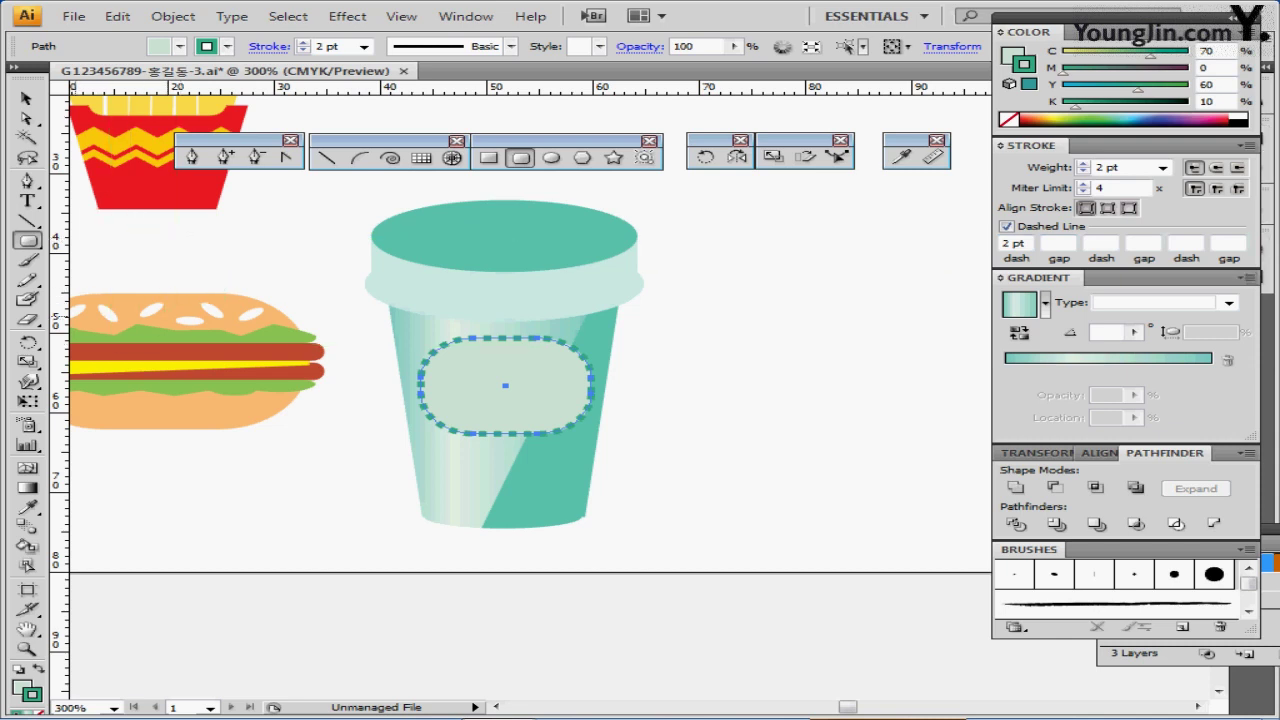
# Cut the dashed outline at its lower-left curve and right side with the Scissors tool and delete the lower segment
pyautogui.click(27, 319)
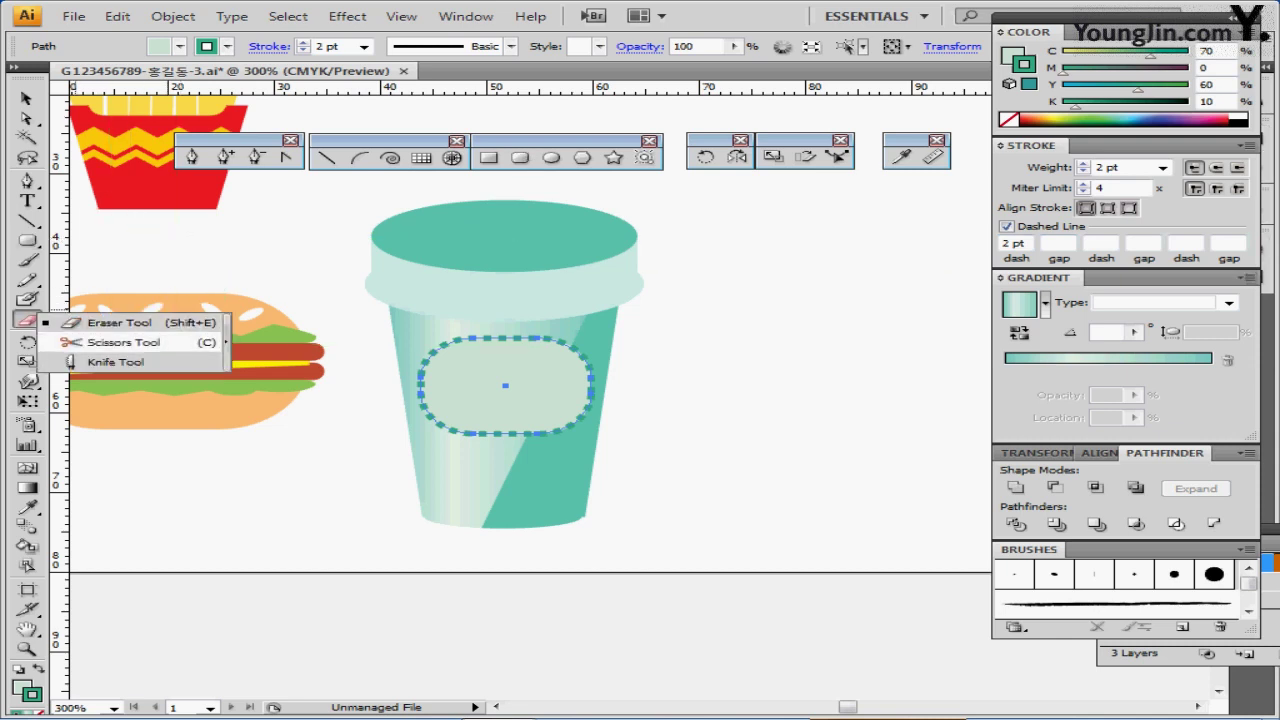
pyautogui.click(112, 342)
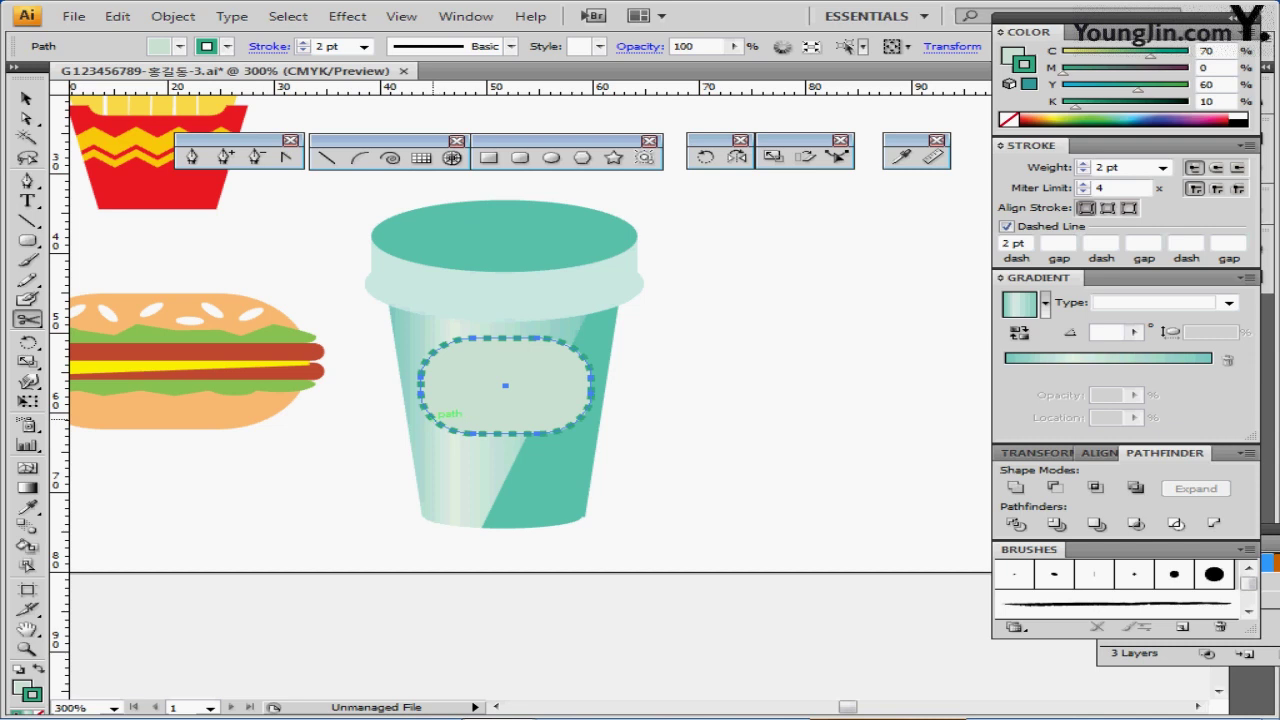
pyautogui.click(429, 413)
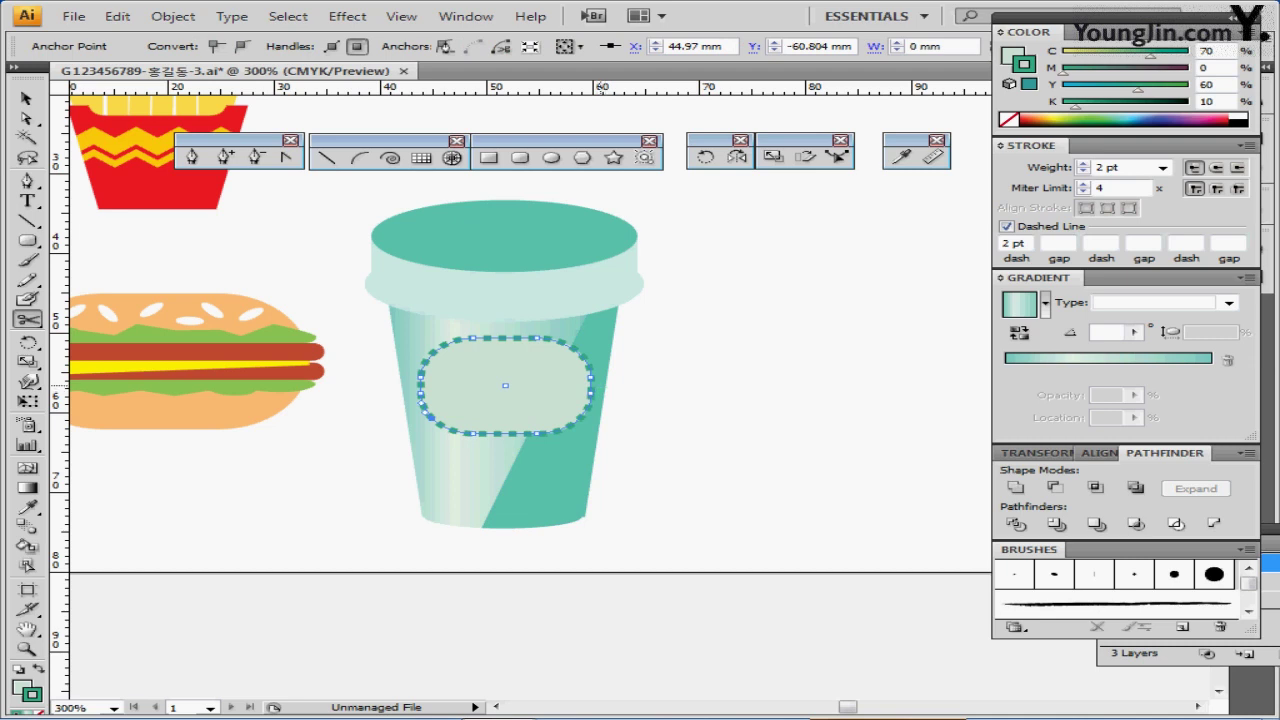
pyautogui.click(591, 388)
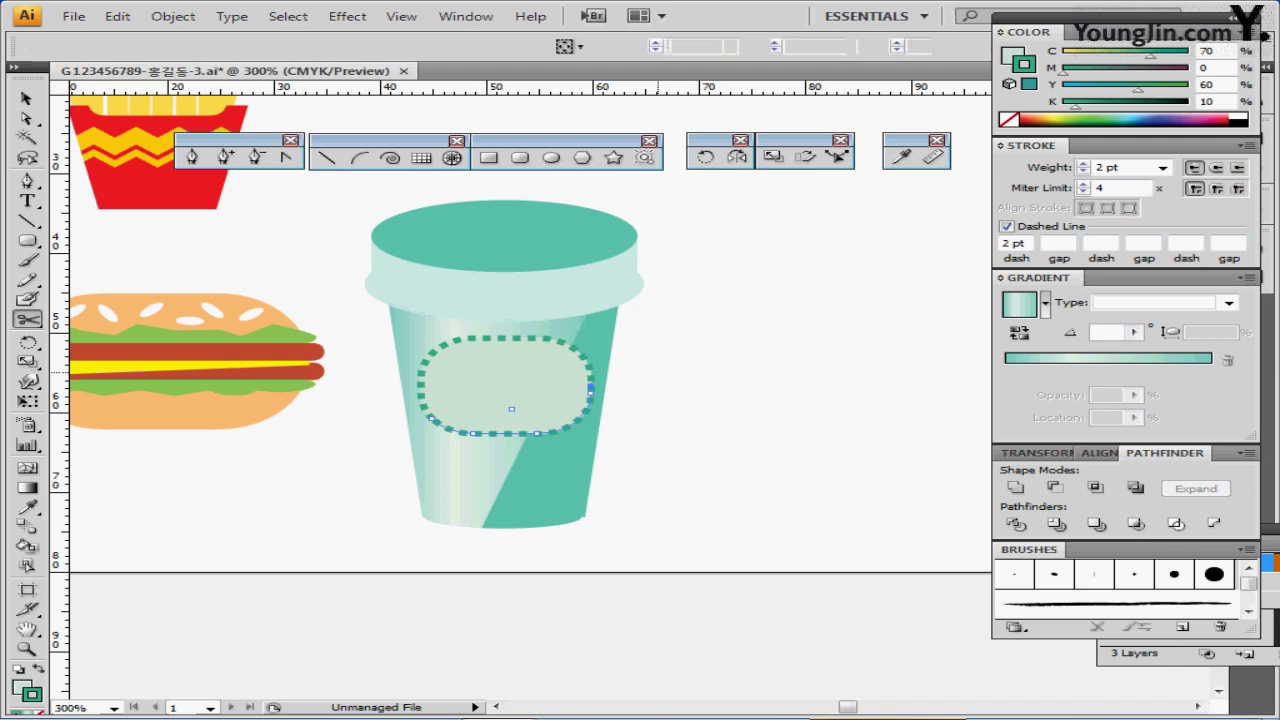
pyautogui.press('Delete')
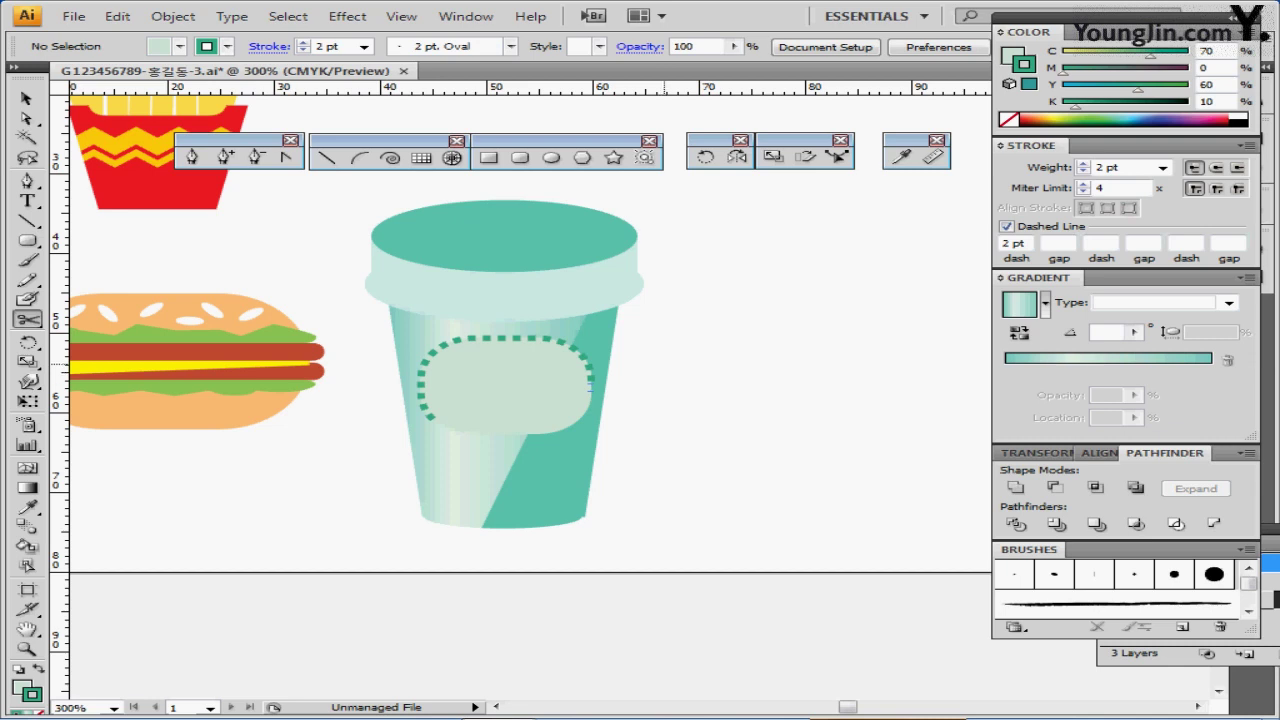
# Create a 2.5 mm wide, 32 mm high rectangle above the cup, using the orange swatch's fill and no stroke
pyautogui.moveTo(561, 290); pyautogui.dragTo(576, 418)
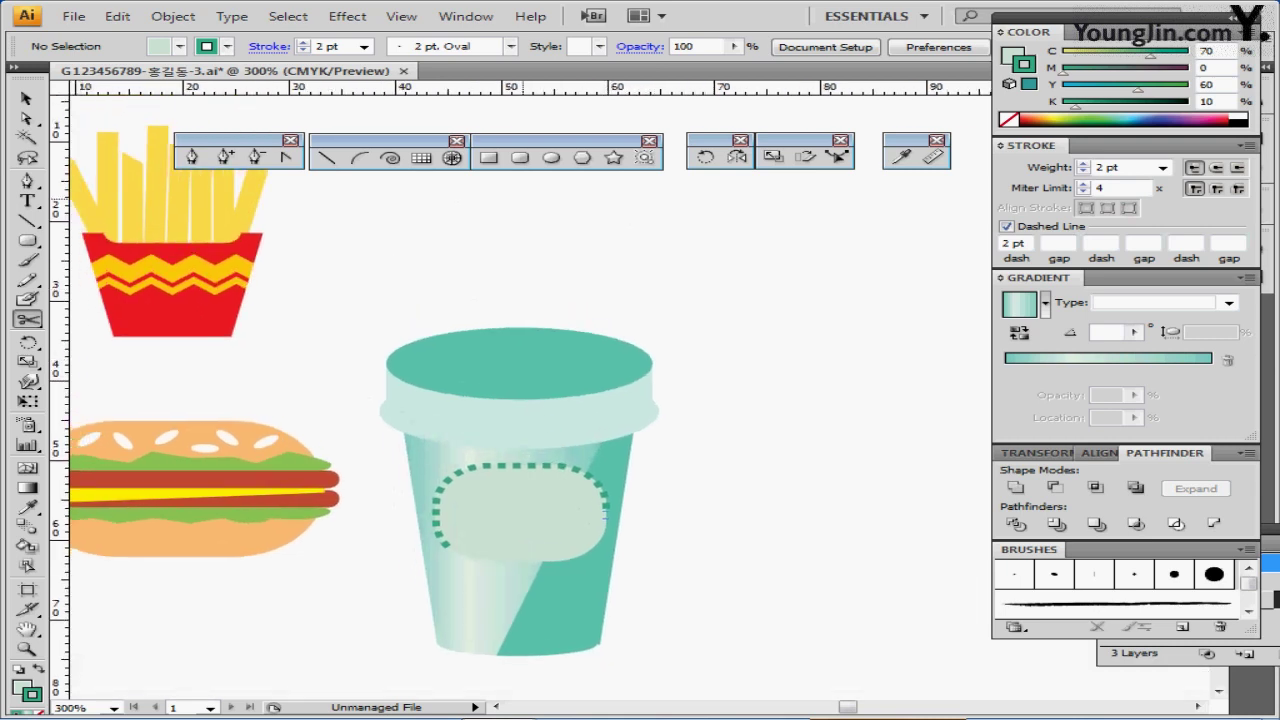
pyautogui.click(488, 157)
pyautogui.moveTo(498, 212); pyautogui.dragTo(518, 240)
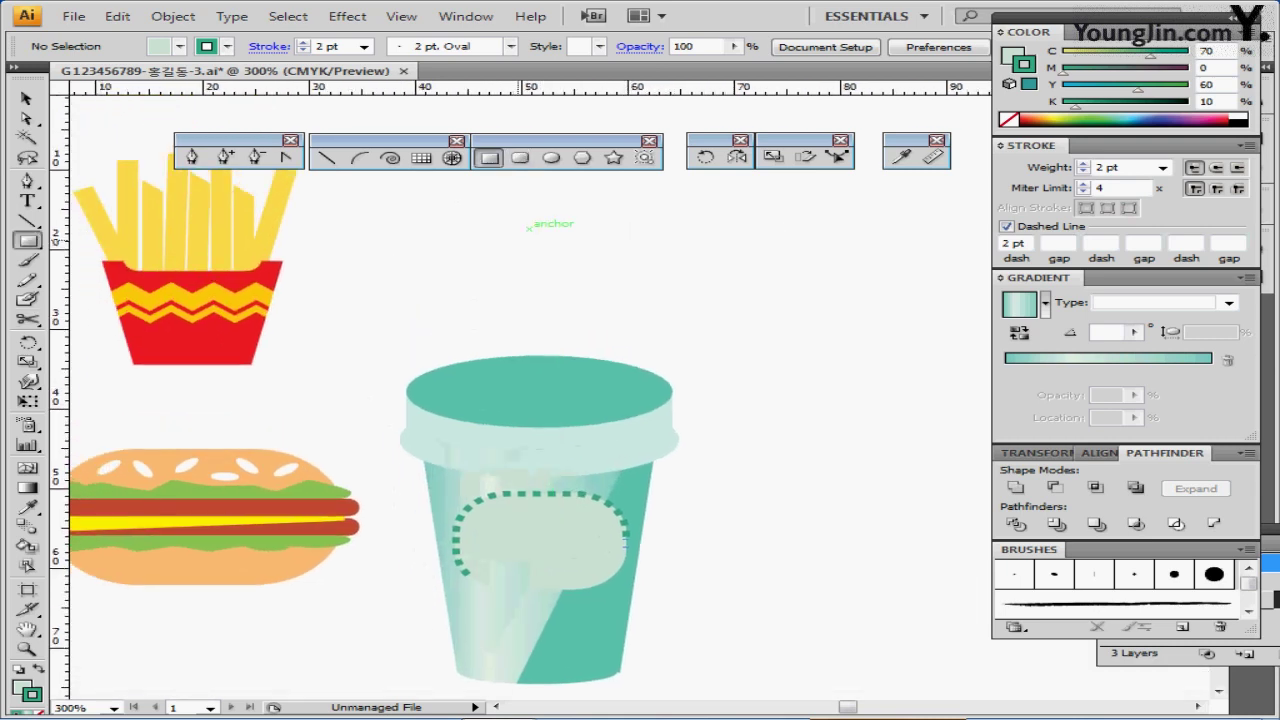
pyautogui.hotkey('ctrl', '-')
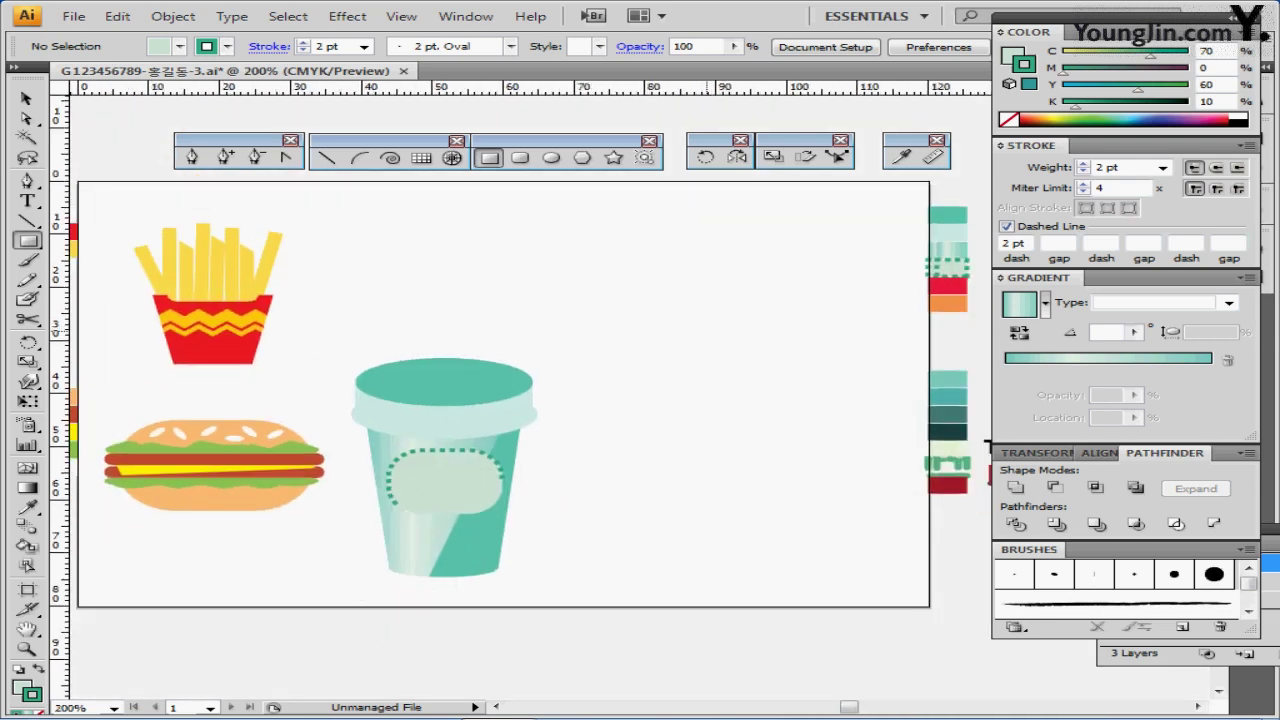
pyautogui.keyDown('ctrl'); pyautogui.click(954, 306); pyautogui.keyUp('ctrl')
pyautogui.moveTo(409, 252); pyautogui.dragTo(499, 247)
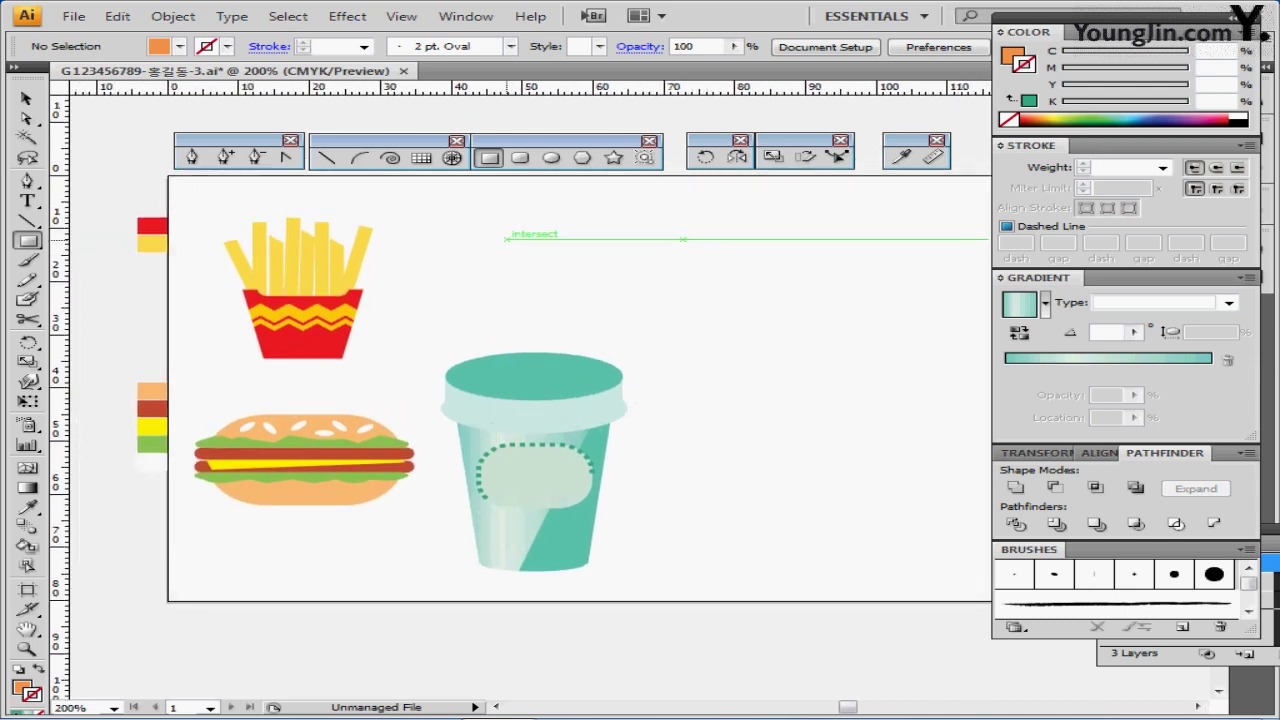
pyautogui.click(512, 228)
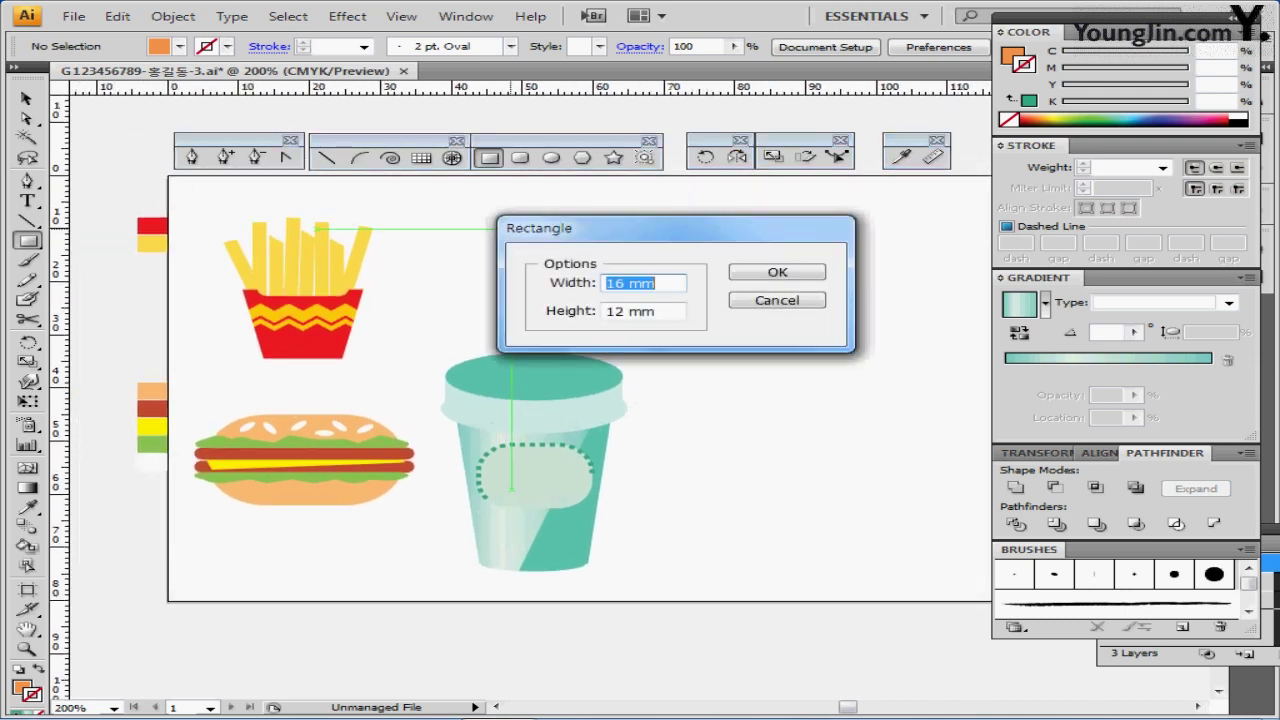
pyautogui.write('2.5')
pyautogui.press('Tab')
pyautogui.write('24')
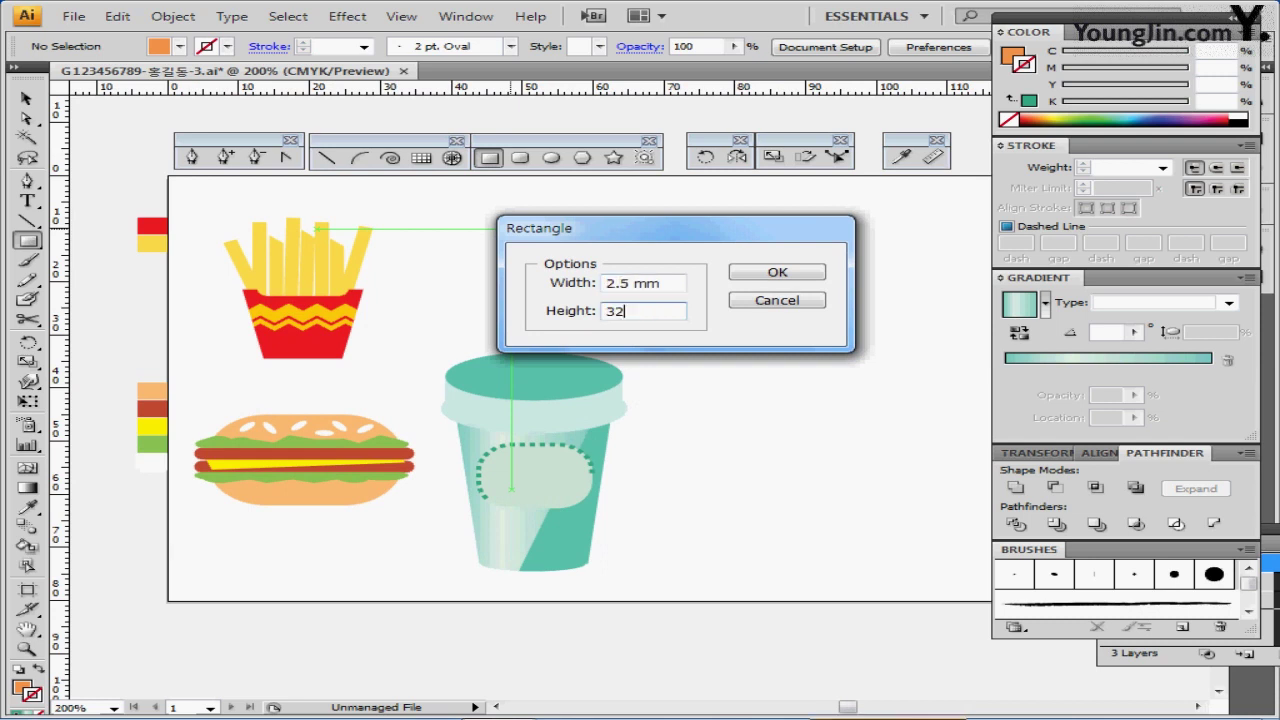
pyautogui.press('Return')
# Move the orange rectangle so it stands upright just above the centre of the cup's lid
pyautogui.moveTo(522, 286); pyautogui.dragTo(531, 230)
pyautogui.hotkey('ctrl', '+')
pyautogui.moveTo(557, 388); pyautogui.dragTo(504, 374)
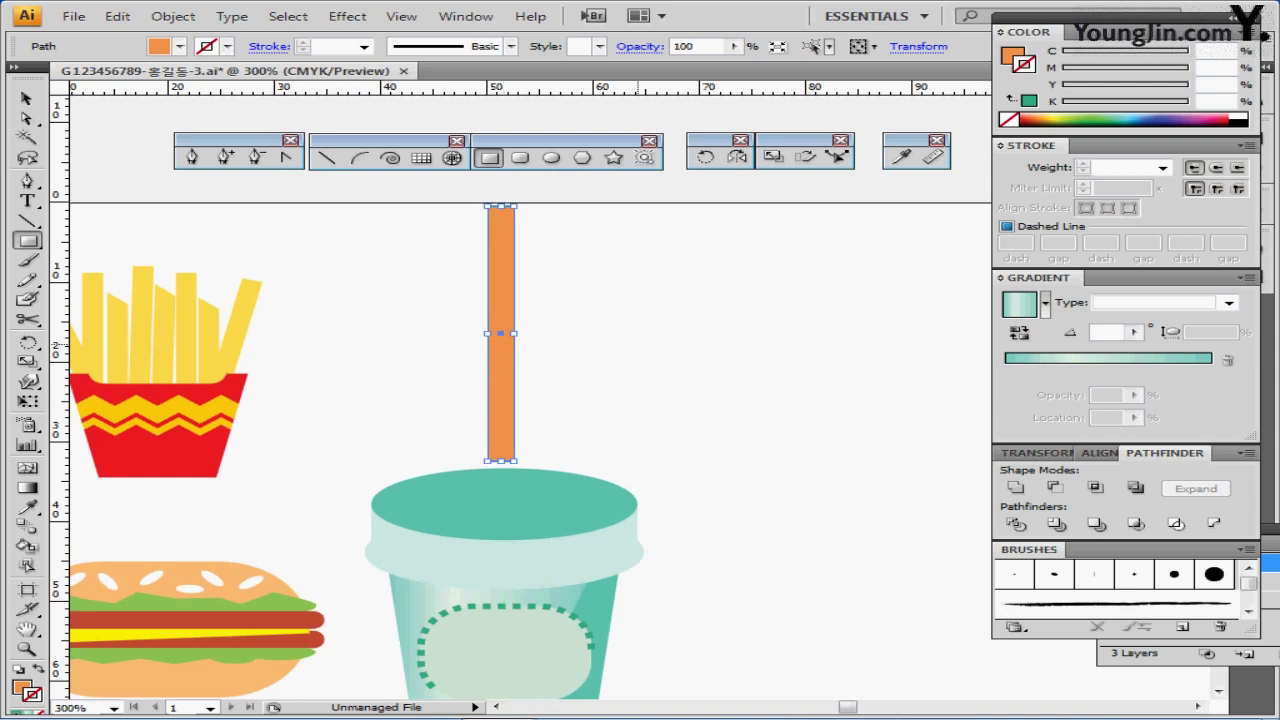
pyautogui.keyDown('ctrl'); pyautogui.click(633, 342); pyautogui.keyUp('ctrl')
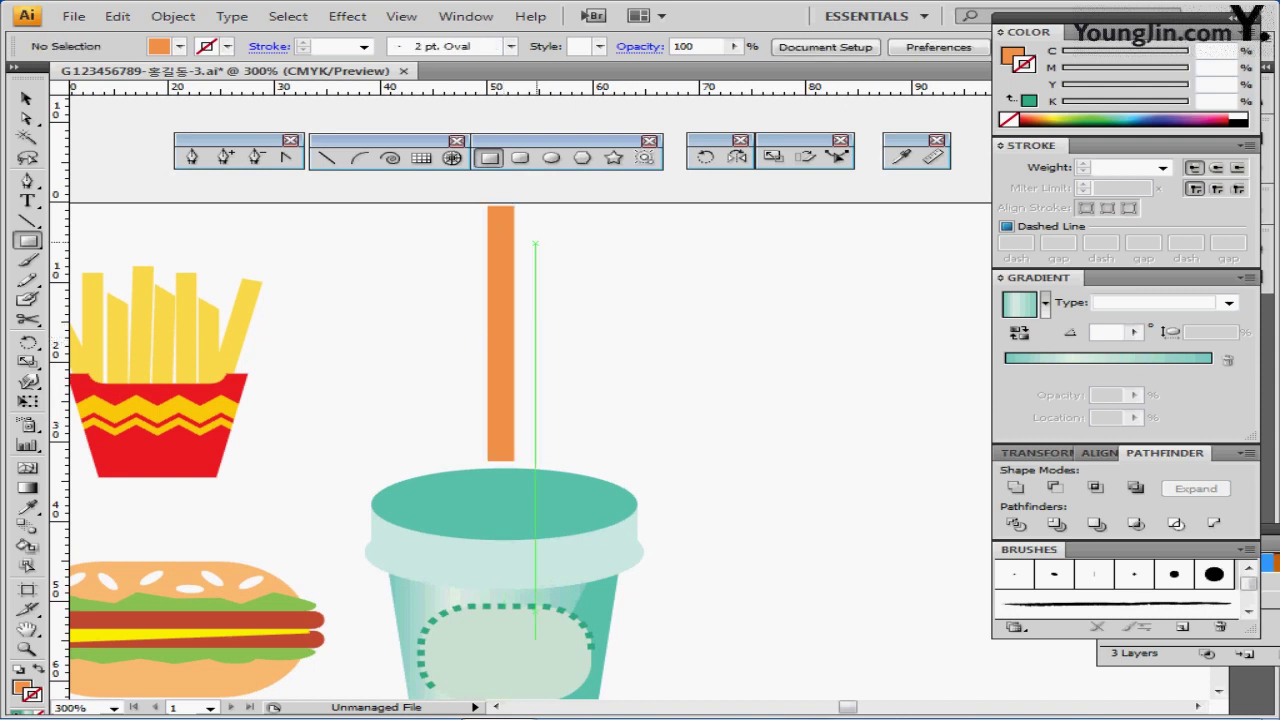
# Draw a diagonal line across the straw's upper end and give it the green 1 pt stroke without fill
pyautogui.click(325, 157)
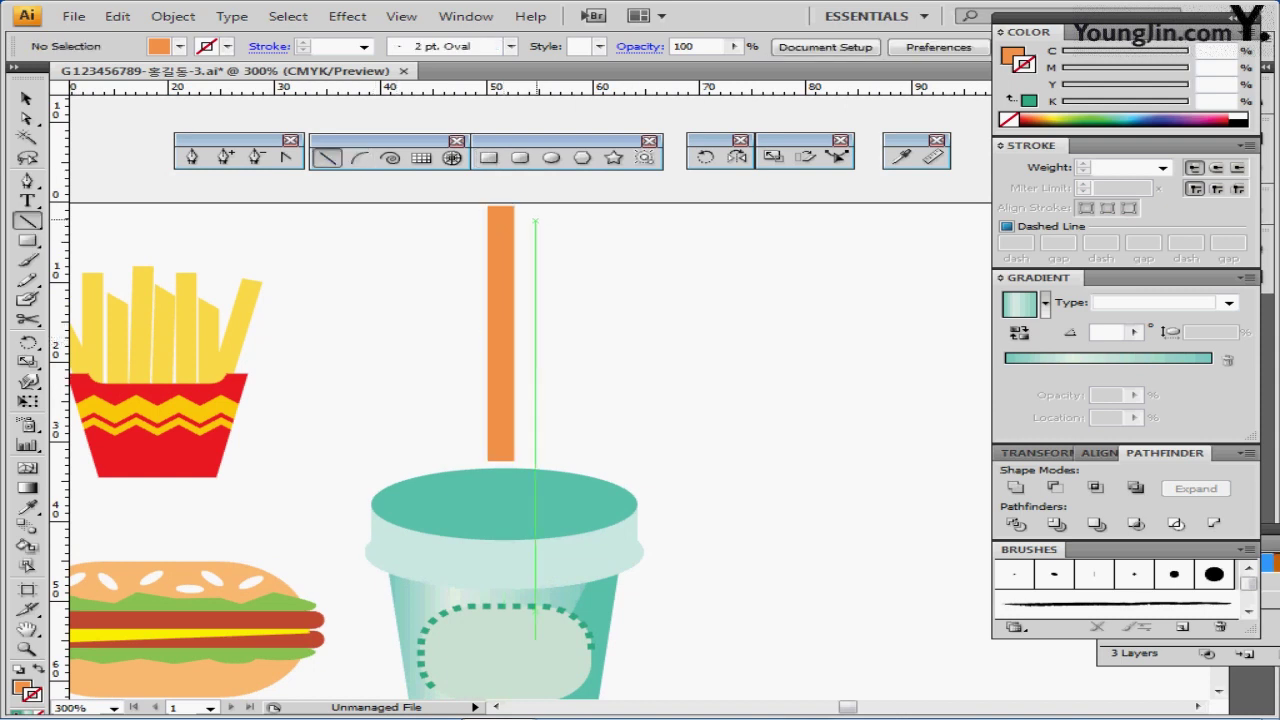
pyautogui.moveTo(529, 199); pyautogui.dragTo(461, 255)
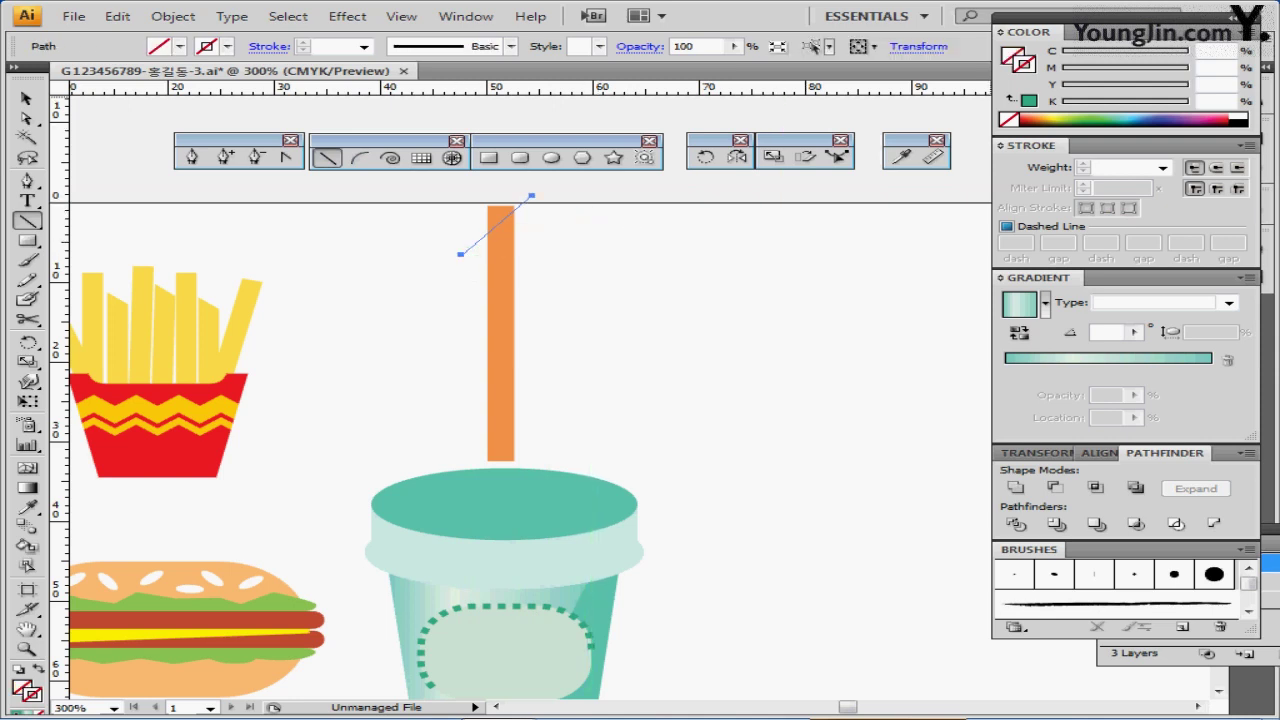
pyautogui.click(1029, 101)
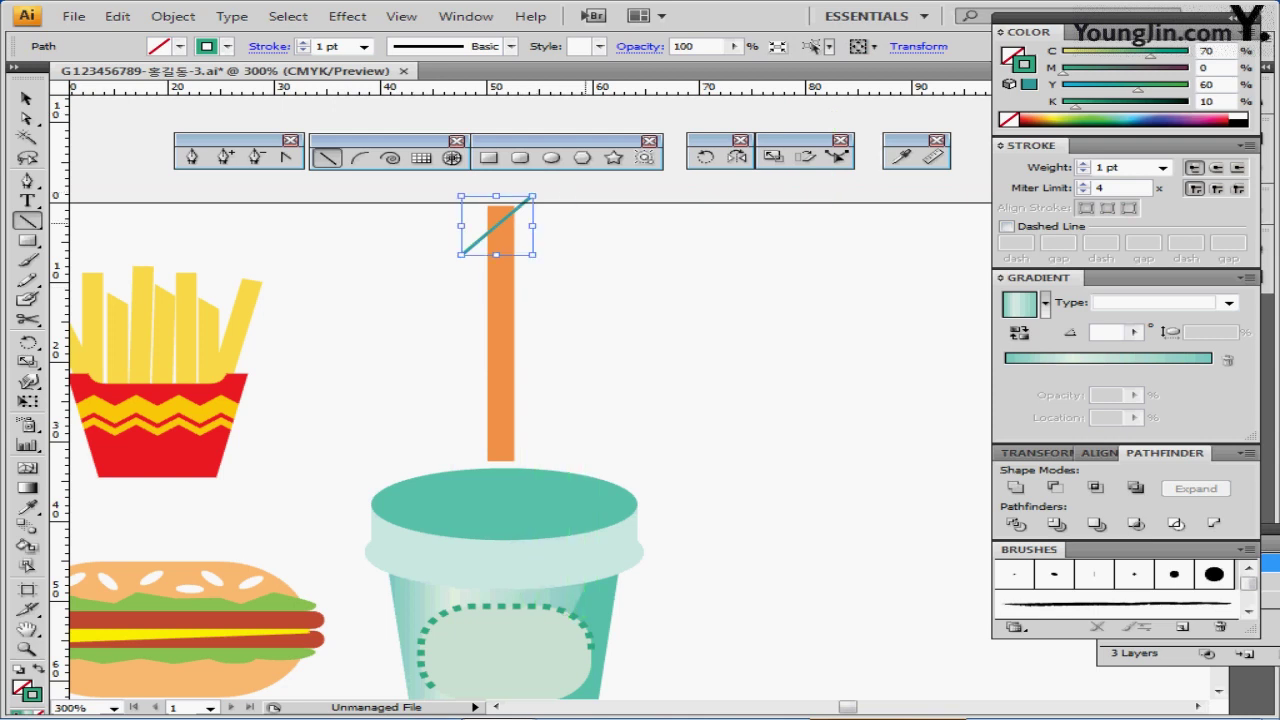
# Duplicate the diagonal line straight down by about 3.84 mm
pyautogui.press('ctrl')
pyautogui.moveTo(478, 243); pyautogui.dragTo(478, 271)
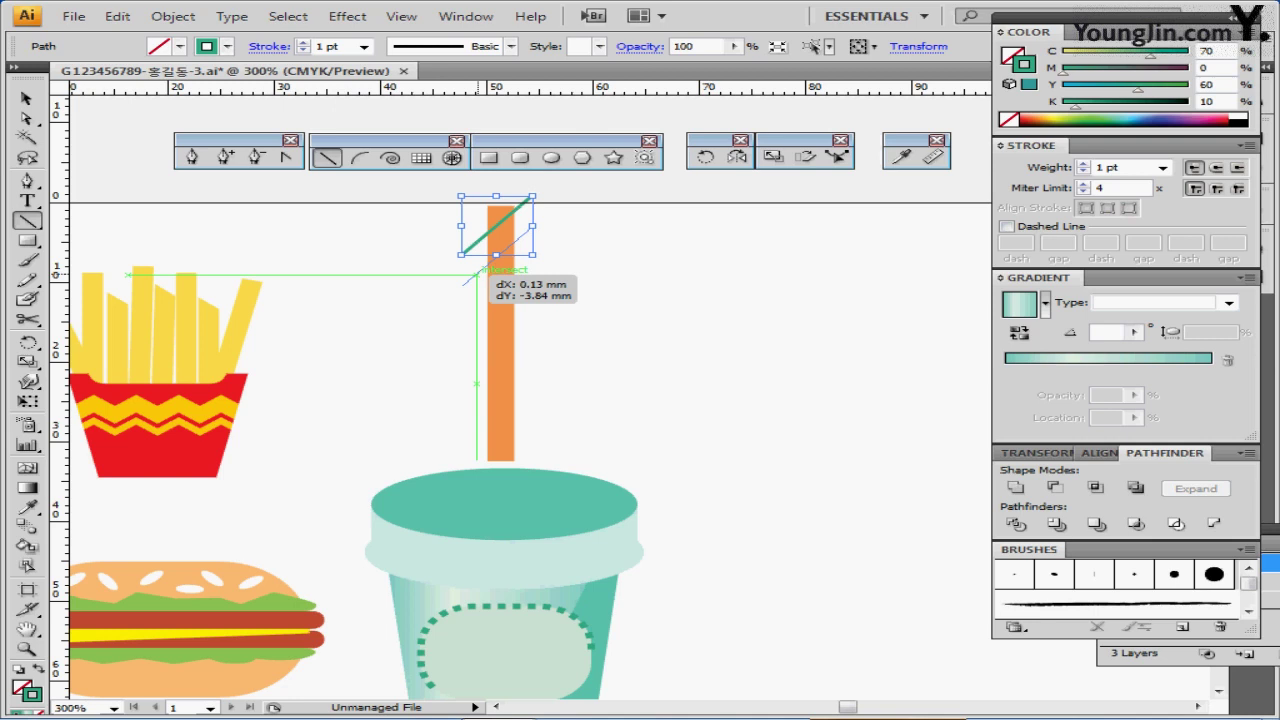
pyautogui.moveTo(477, 271); pyautogui.dragTo(480, 271)
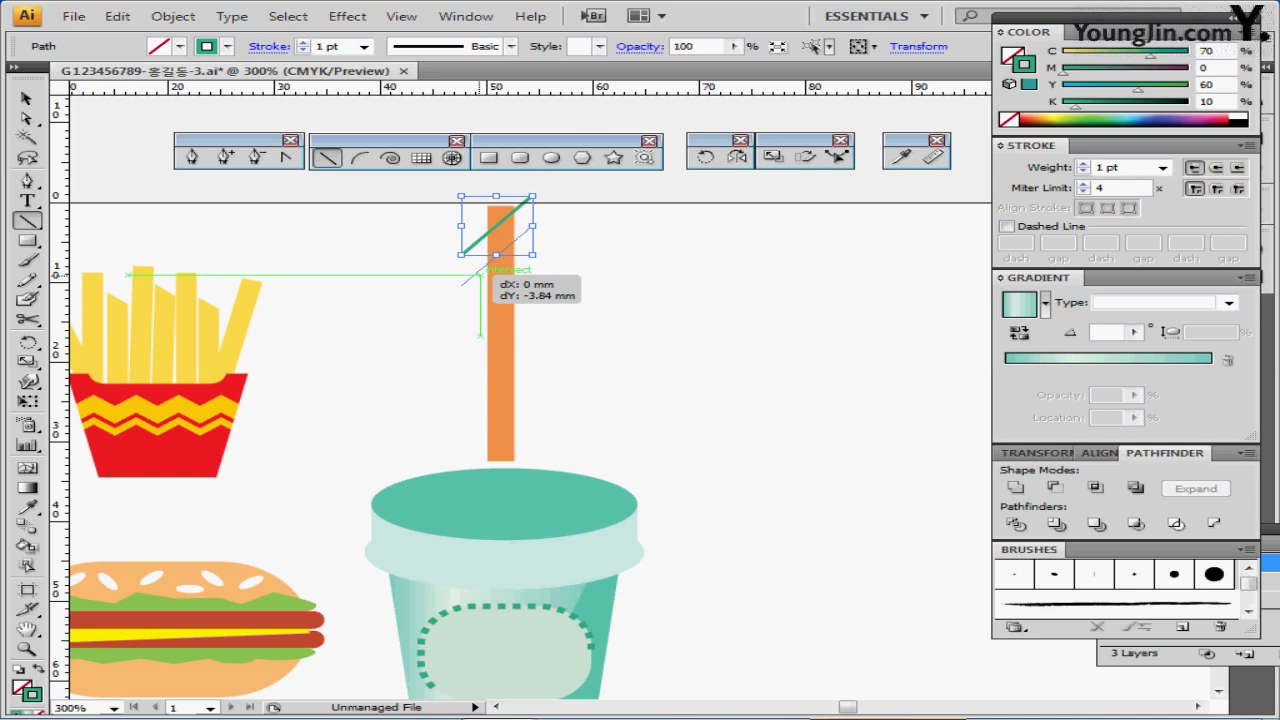
pyautogui.moveTo(480, 271); pyautogui.dragTo(480, 271)
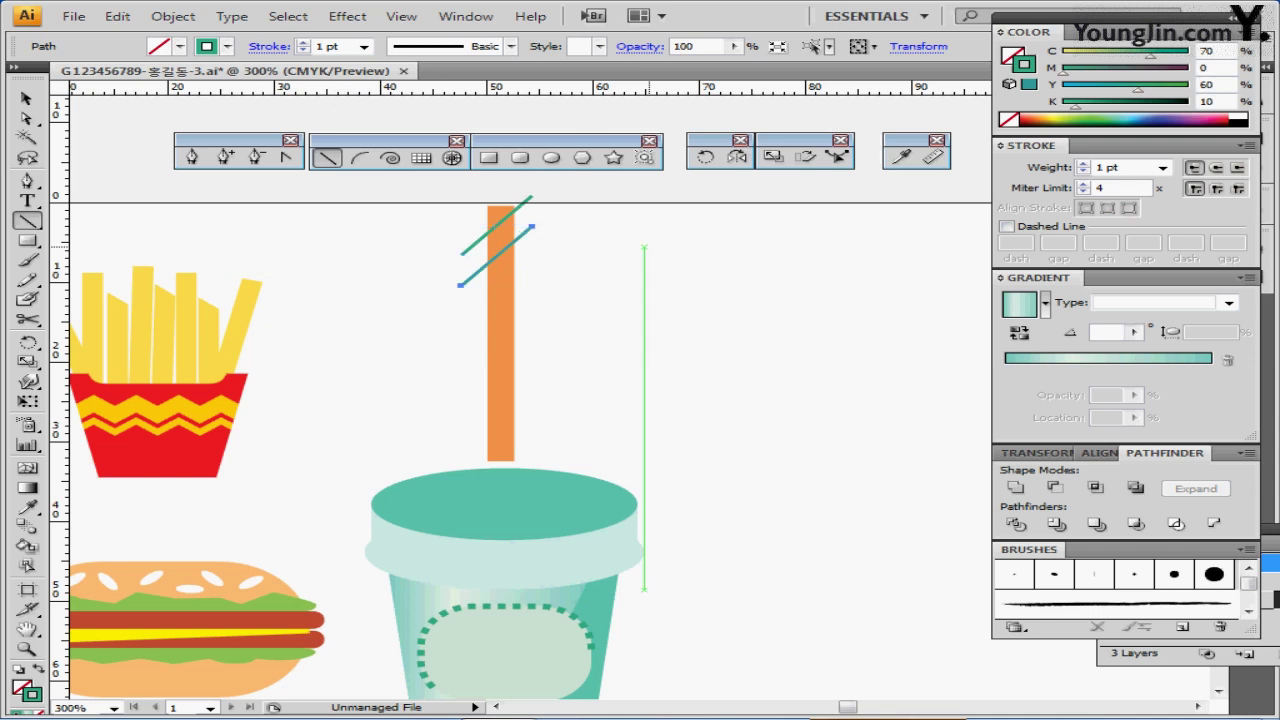
# Repeat the downward duplication four more times along the straw and deselect the lines
pyautogui.hotkey('ctrl', 'a')
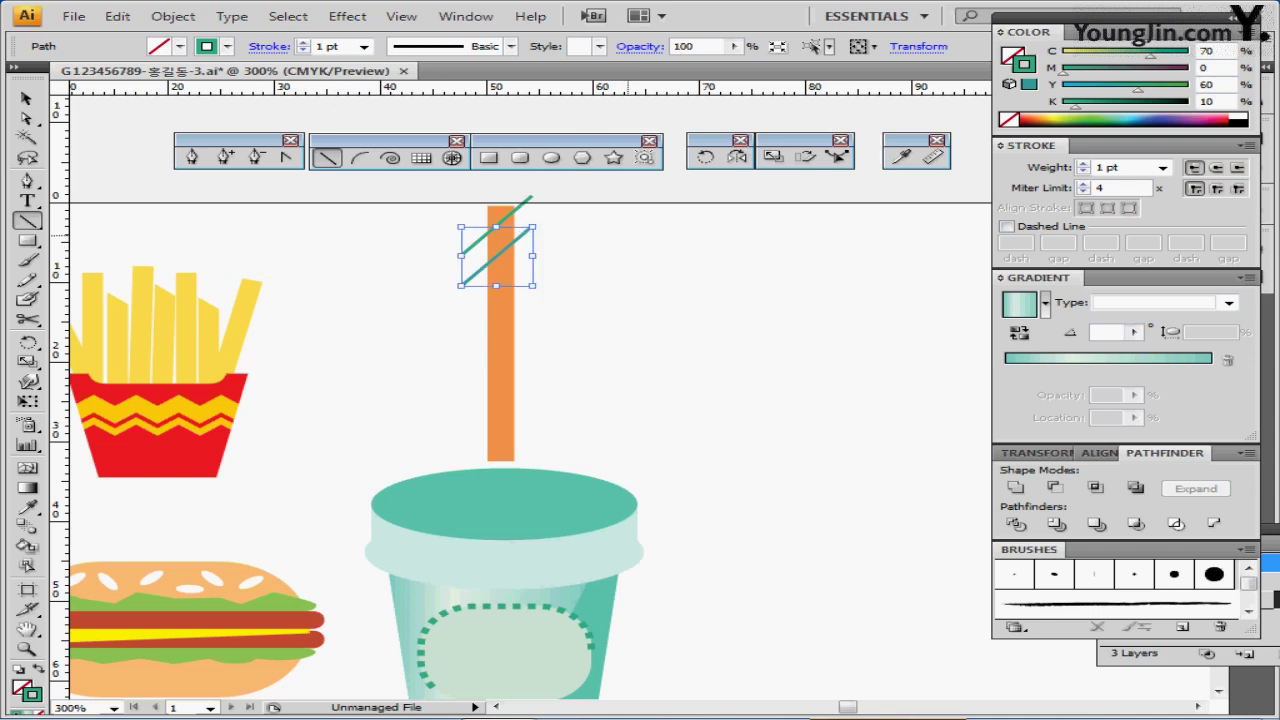
pyautogui.hotkey('ctrl', 'd')
pyautogui.hotkey('ctrl', 'd')
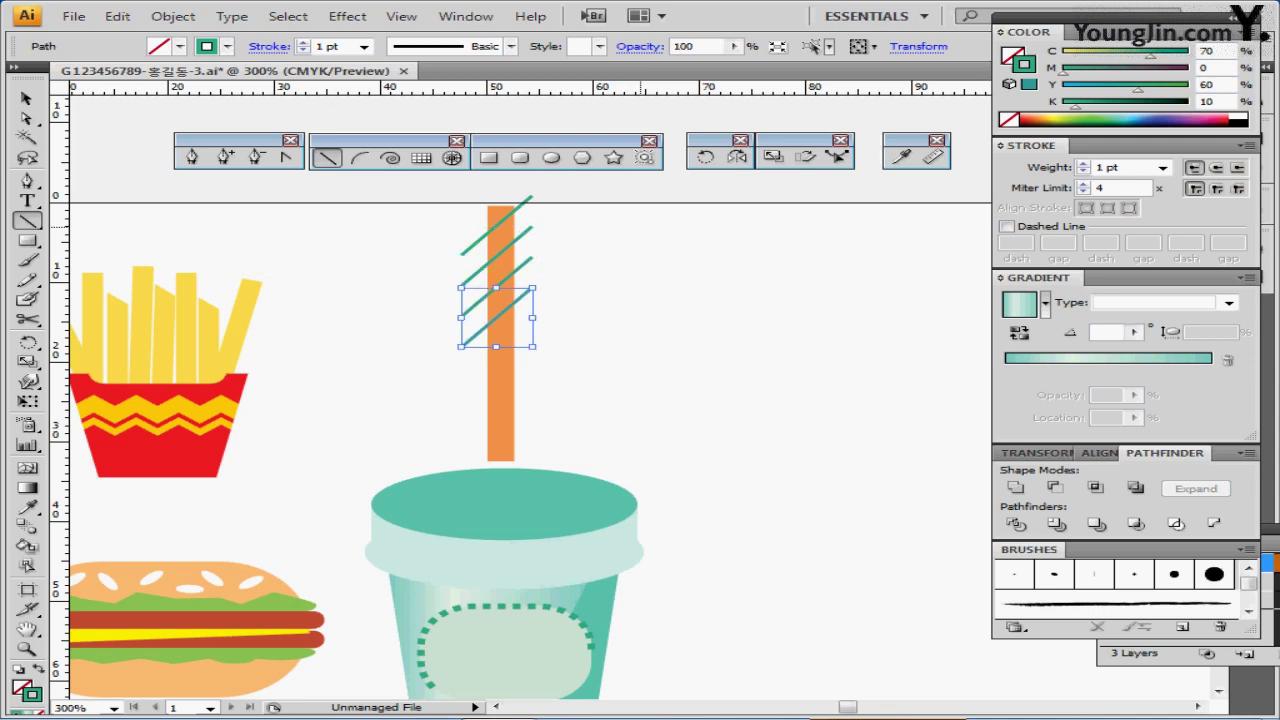
pyautogui.hotkey('ctrl', 'd')
pyautogui.hotkey('ctrl', 'd')
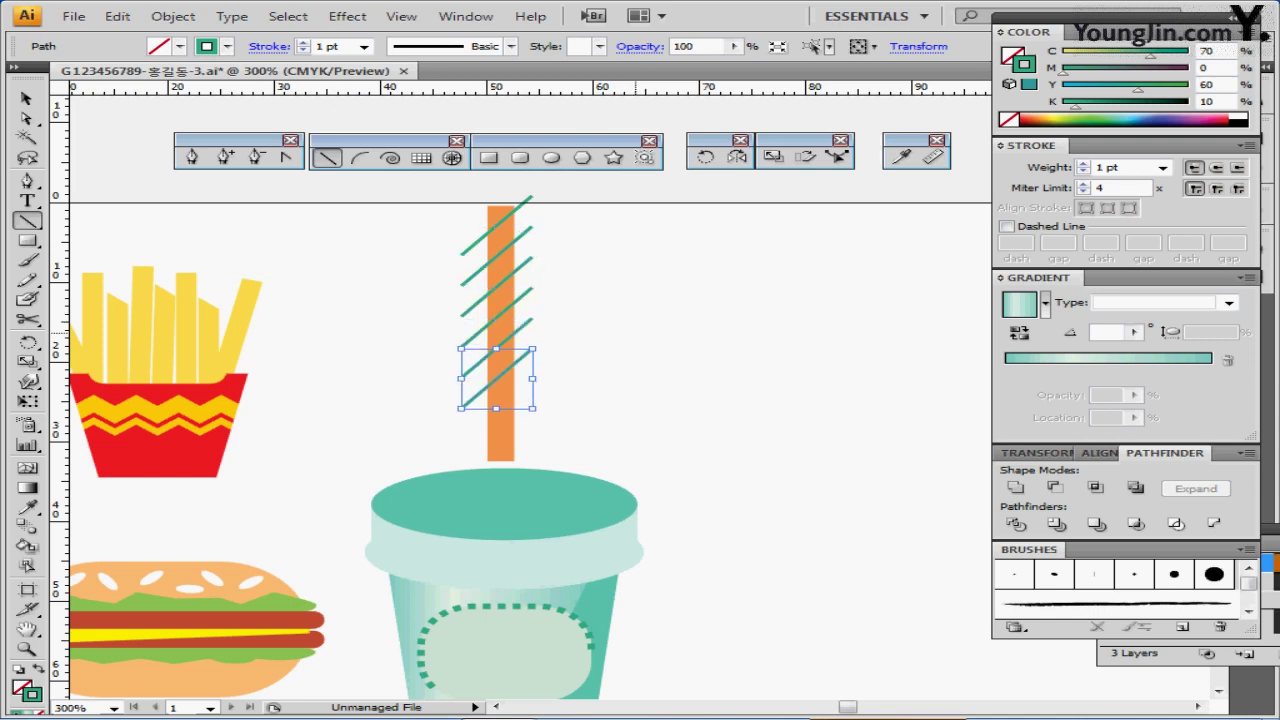
pyautogui.hotkey('ctrl', 'shift', 'a')
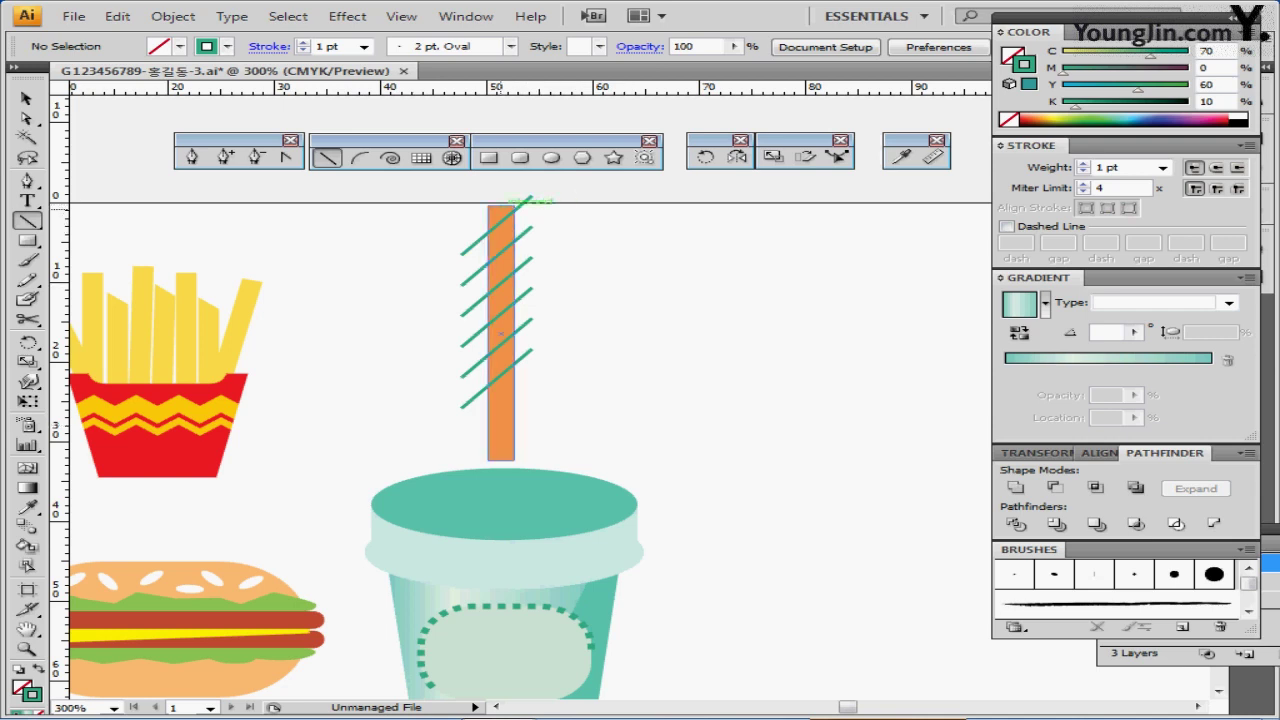
# Move the lowest diagonal line down so it crosses the straw's lower end just above the lid
pyautogui.keyDown('ctrl'); pyautogui.click(507, 209); pyautogui.keyUp('ctrl')
pyautogui.keyDown('ctrl'); pyautogui.click(556, 350); pyautogui.keyUp('ctrl')
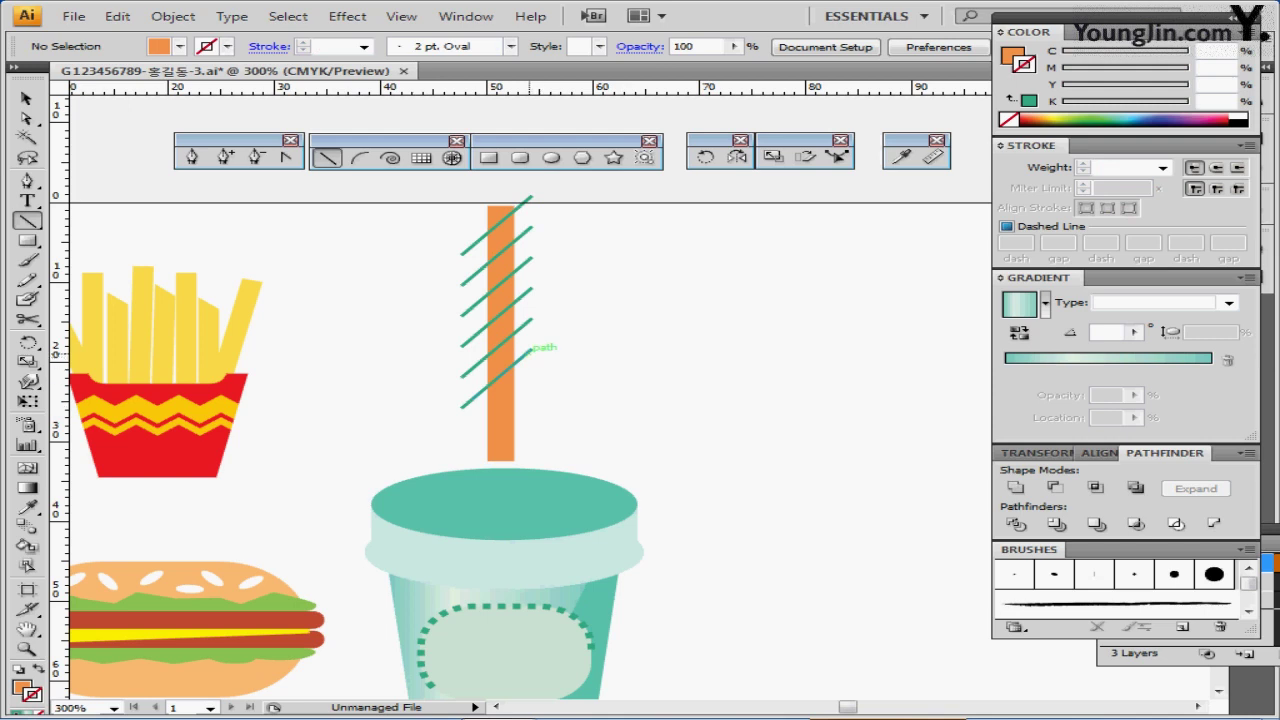
pyautogui.keyDown('ctrl'); pyautogui.click(531, 349); pyautogui.keyUp('ctrl')
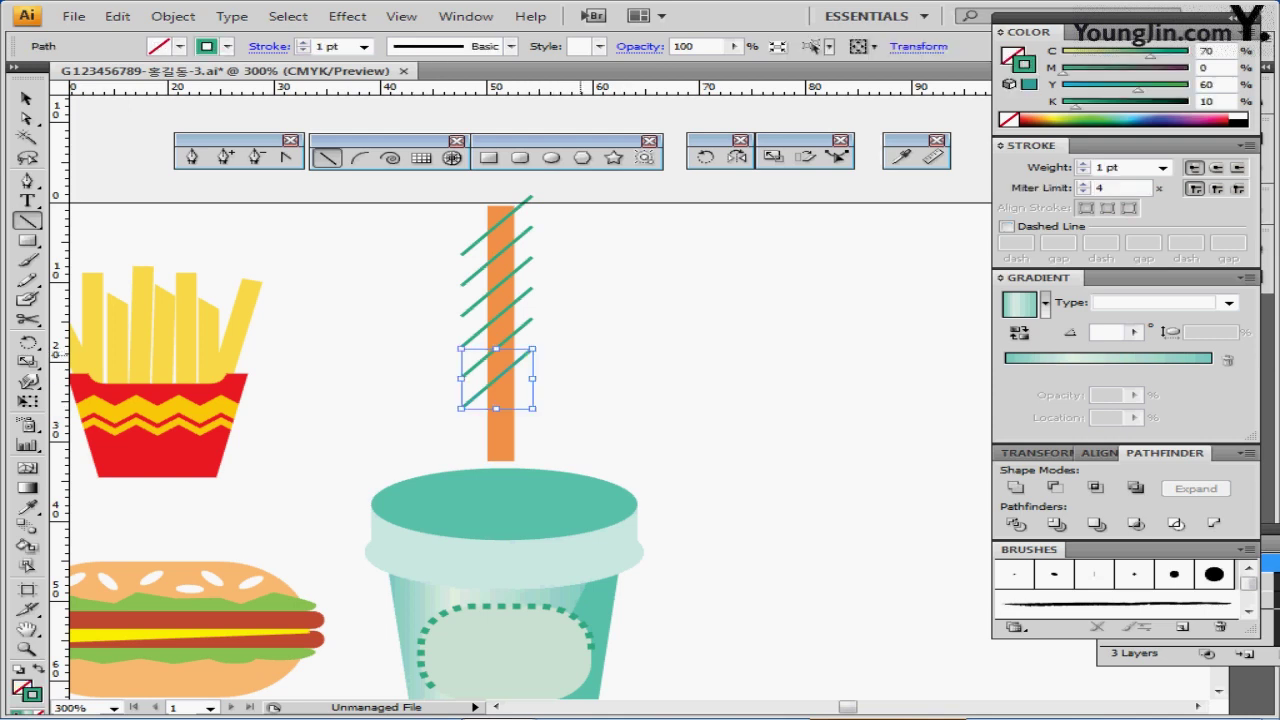
pyautogui.keyDown('ctrl'); pyautogui.click(579, 352); pyautogui.keyUp('ctrl')
pyautogui.moveTo(531, 349); pyautogui.dragTo(535, 416)
pyautogui.keyDown('ctrl'); pyautogui.click(387, 260); pyautogui.keyUp('ctrl')
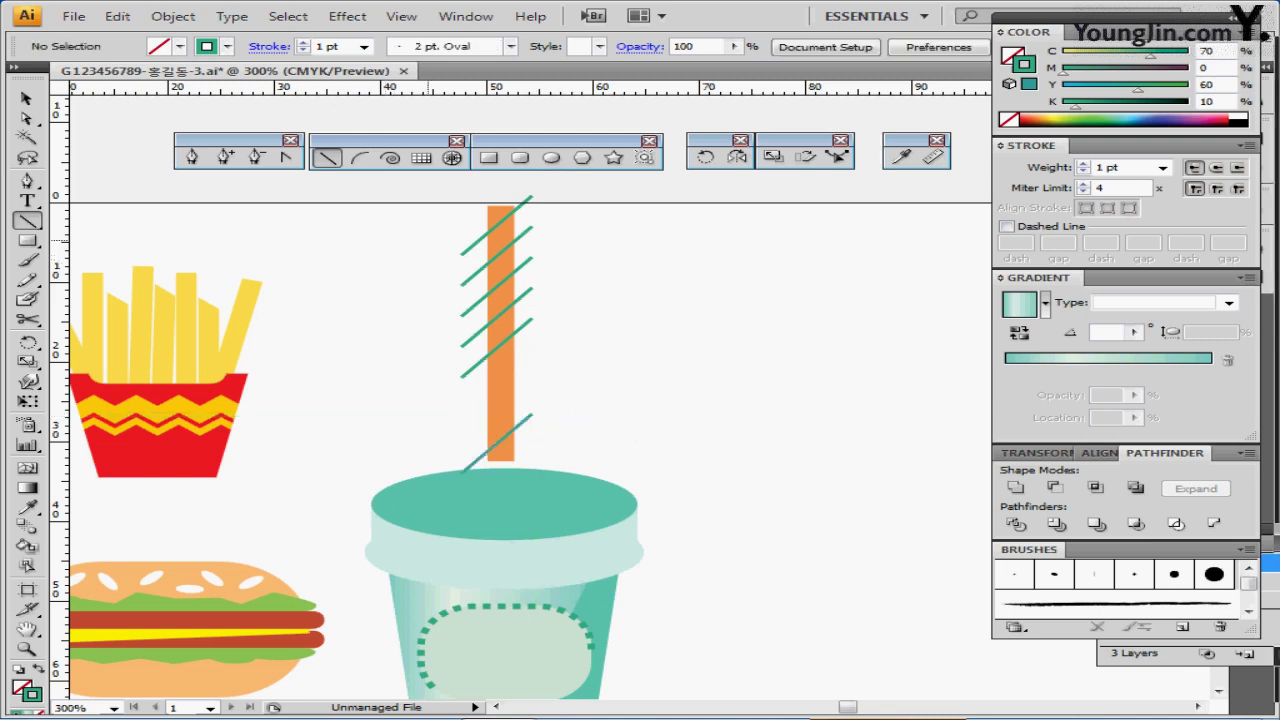
# Distribute the six diagonal lines evenly by their vertical centres along the straw and nudge them slightly down
pyautogui.moveTo(430, 220); pyautogui.dragTo(481, 468)
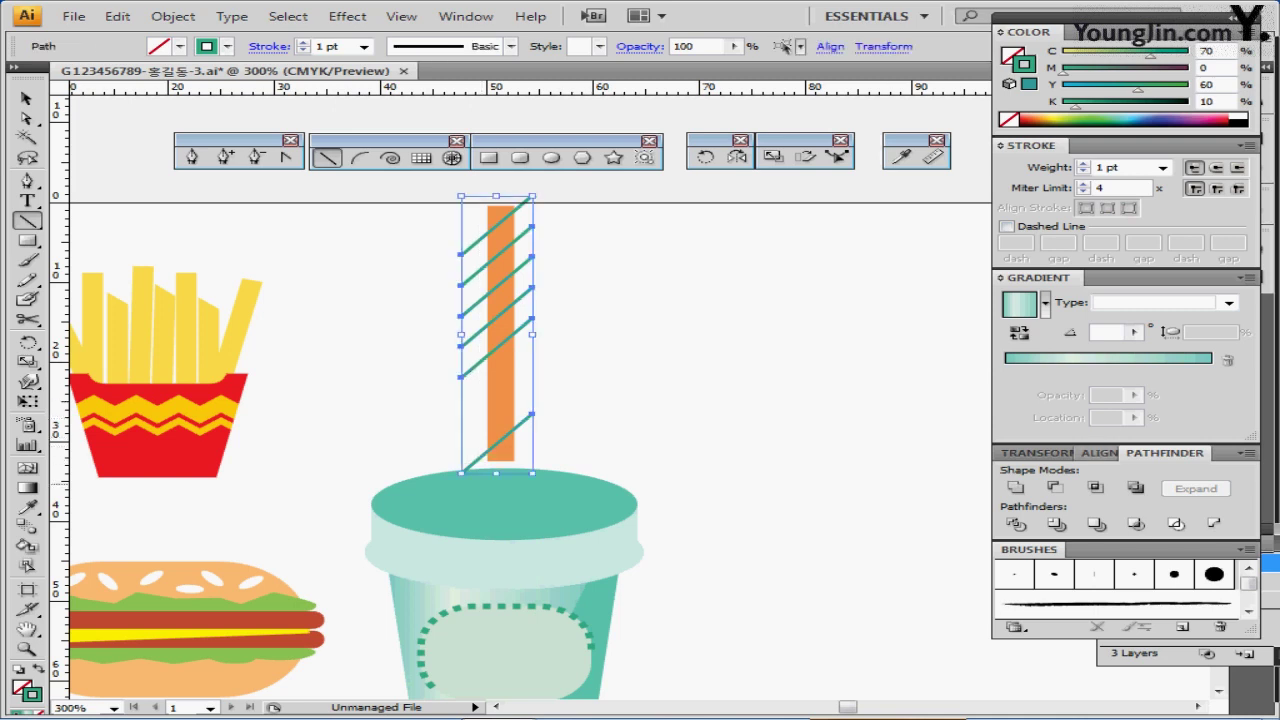
pyautogui.click(1100, 453)
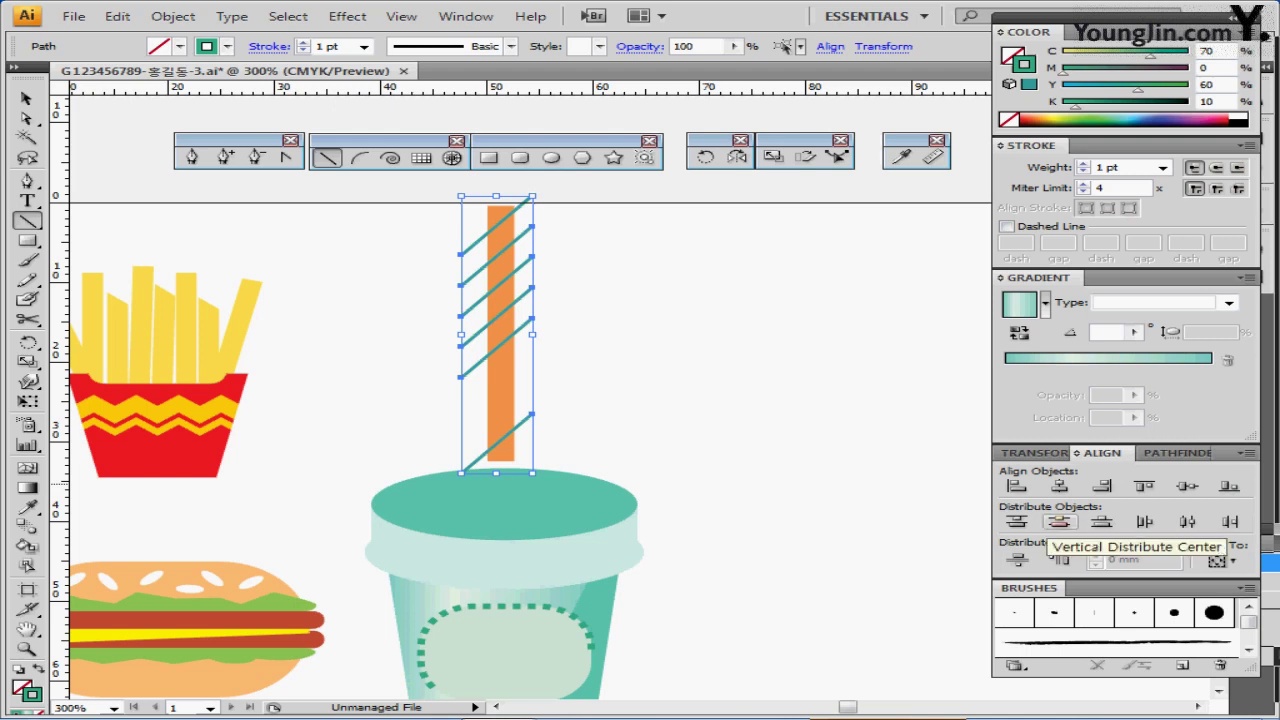
pyautogui.click(1058, 522)
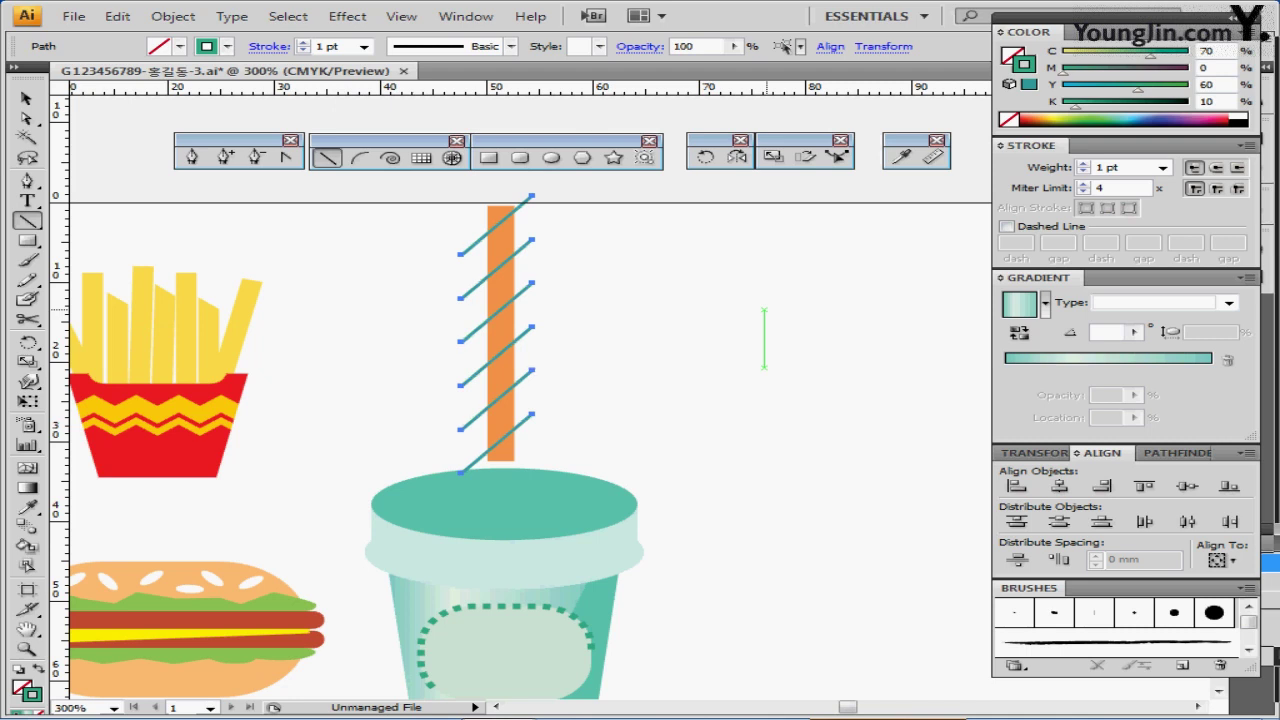
pyautogui.press('Down')
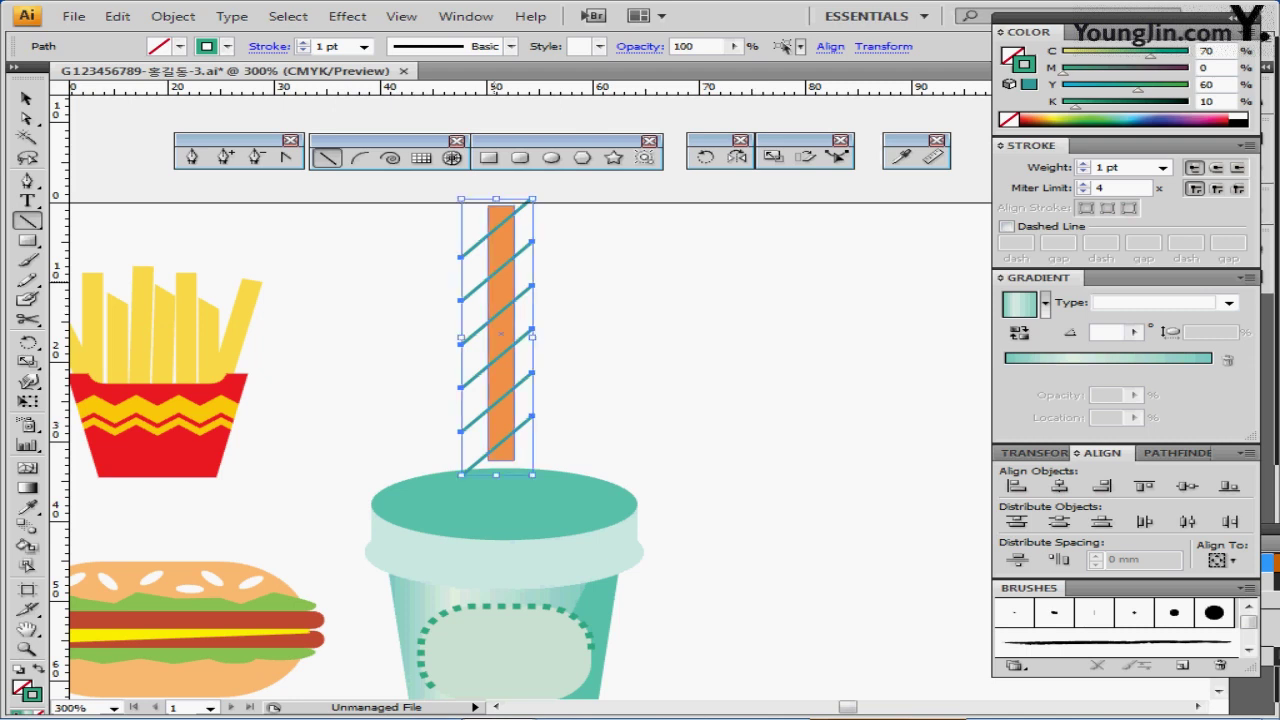
# Divide the orange straw along the six diagonal lines with the Pathfinder Divide operation
pyautogui.keyDown('ctrl'); pyautogui.click(428, 228); pyautogui.keyUp('ctrl')
pyautogui.moveTo(421, 209); pyautogui.dragTo(557, 444)
pyautogui.press('\\')
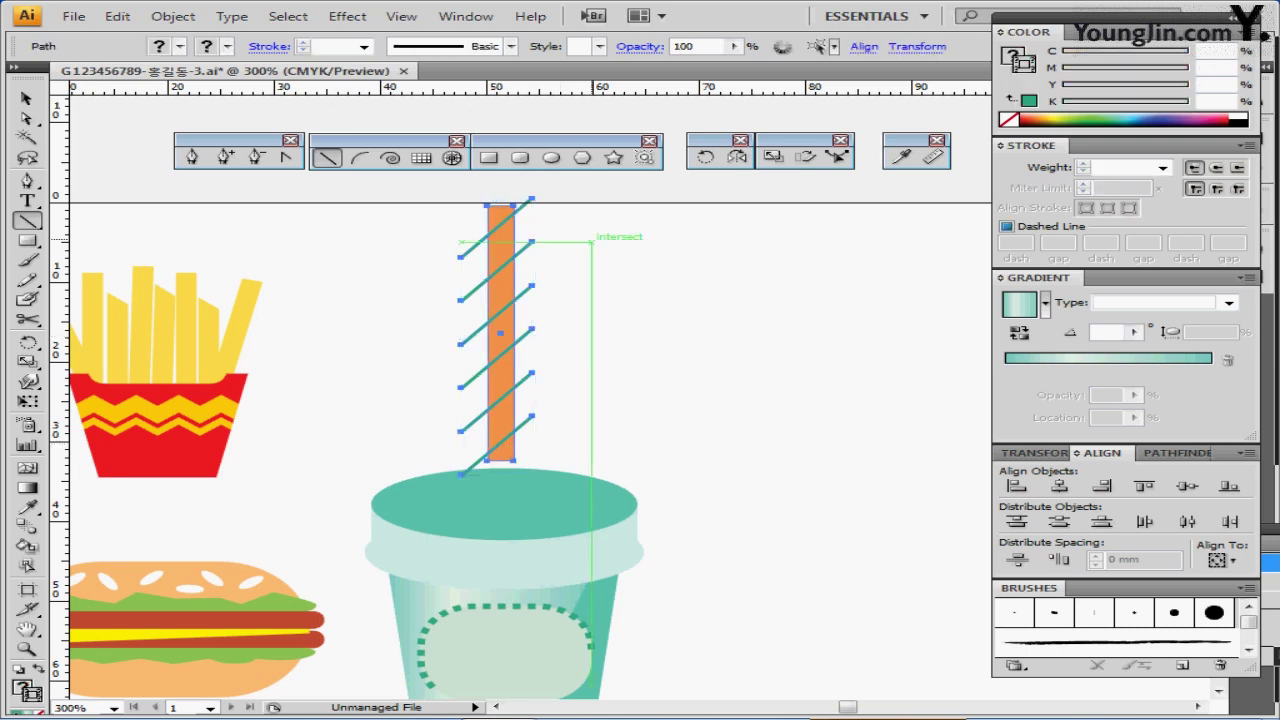
pyautogui.click(1165, 453)
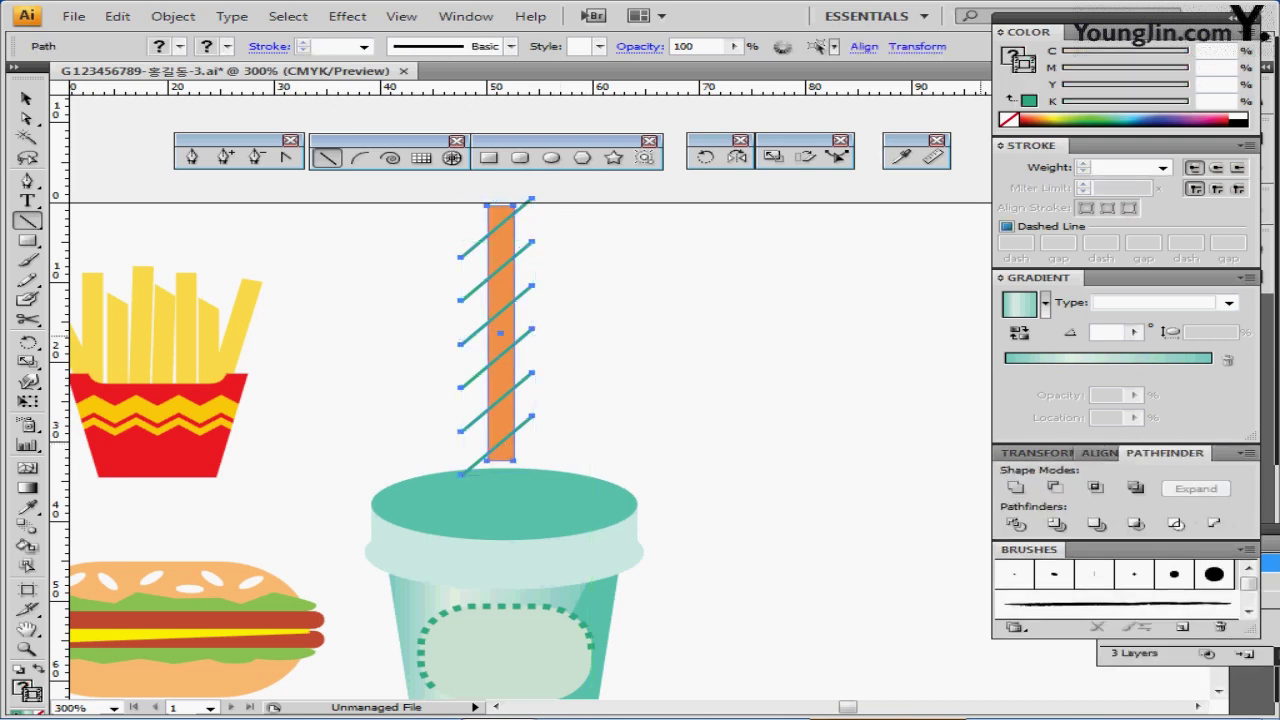
pyautogui.click(1015, 524)
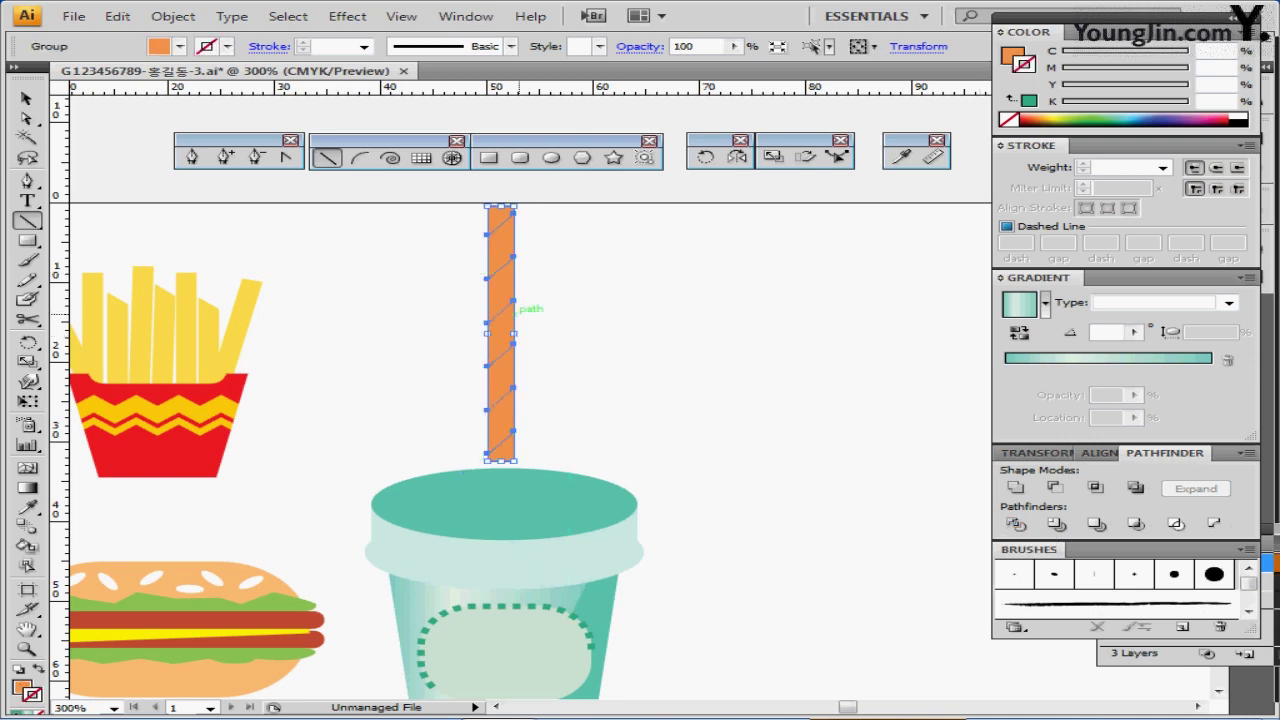
# Isolate the divided straw group, set the magenta value of every other stripe to 100% starting at the straw's upper end, and leave isolation
pyautogui.doubleClick(510, 310)
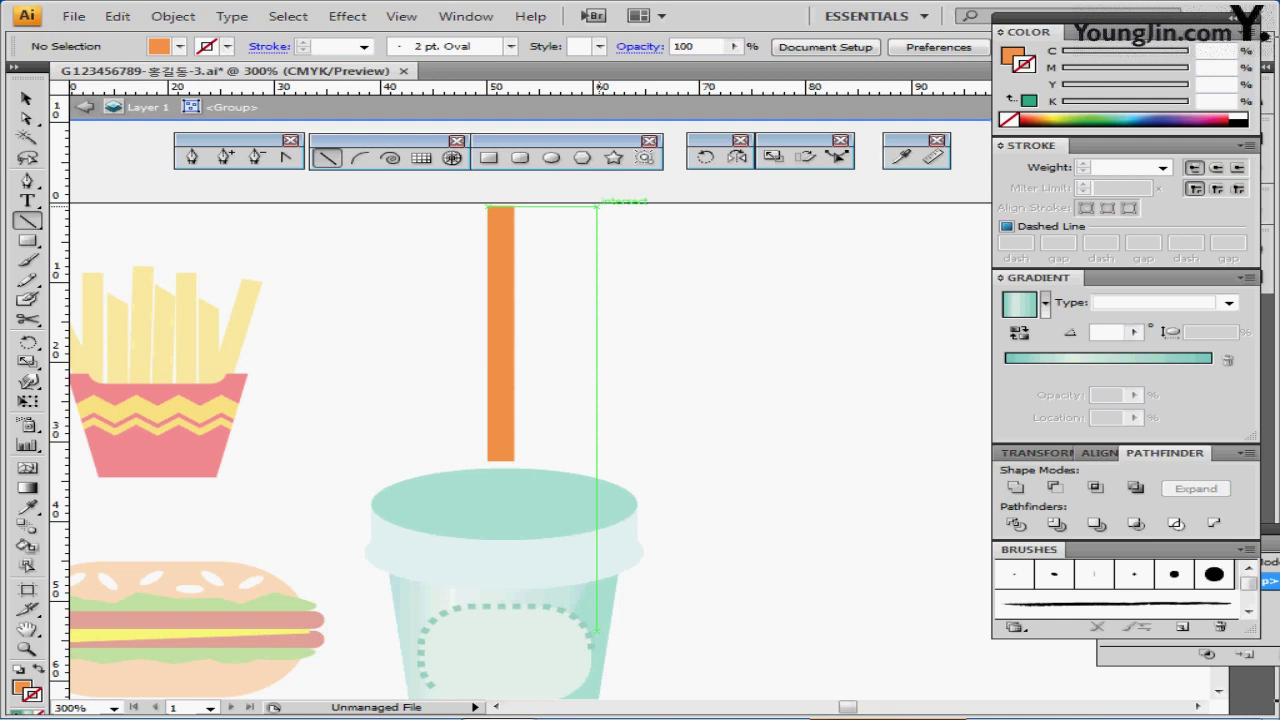
pyautogui.moveTo(488, 207); pyautogui.dragTo(514, 235)
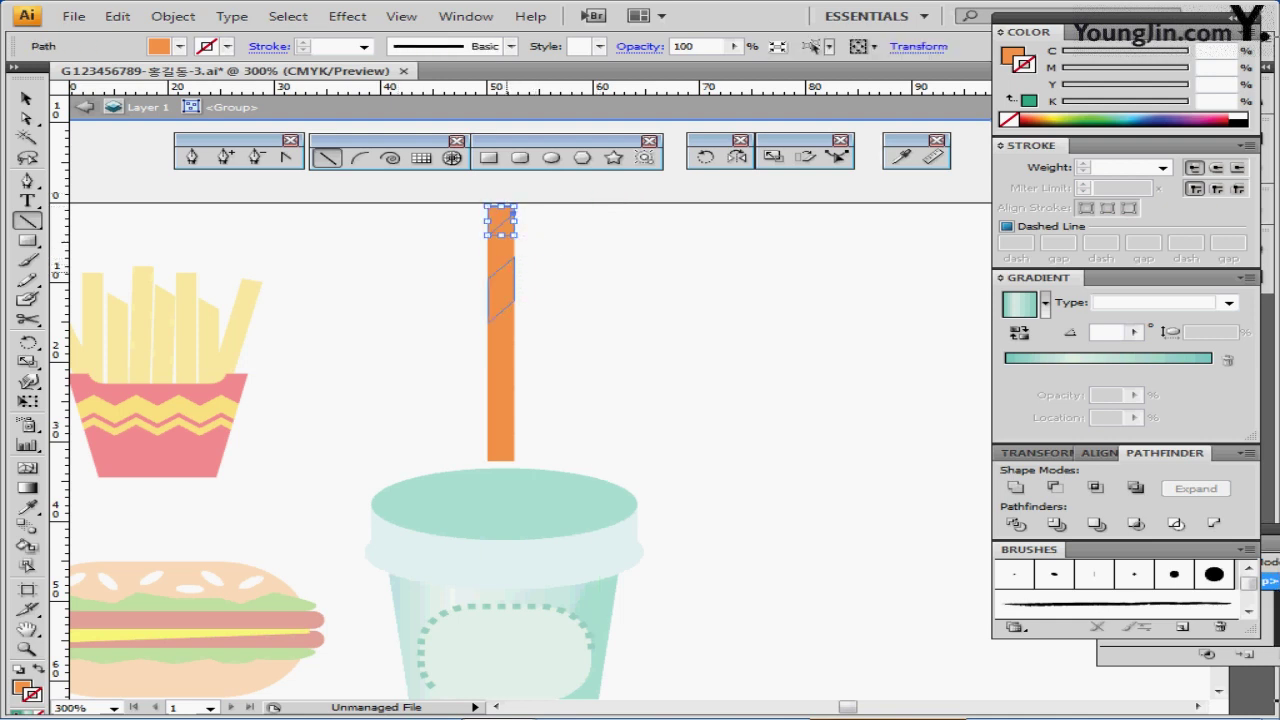
pyautogui.keyDown('ctrl'); pyautogui.keyDown('shift'); pyautogui.click(507, 286); pyautogui.keyUp('shift'); pyautogui.keyUp('ctrl')
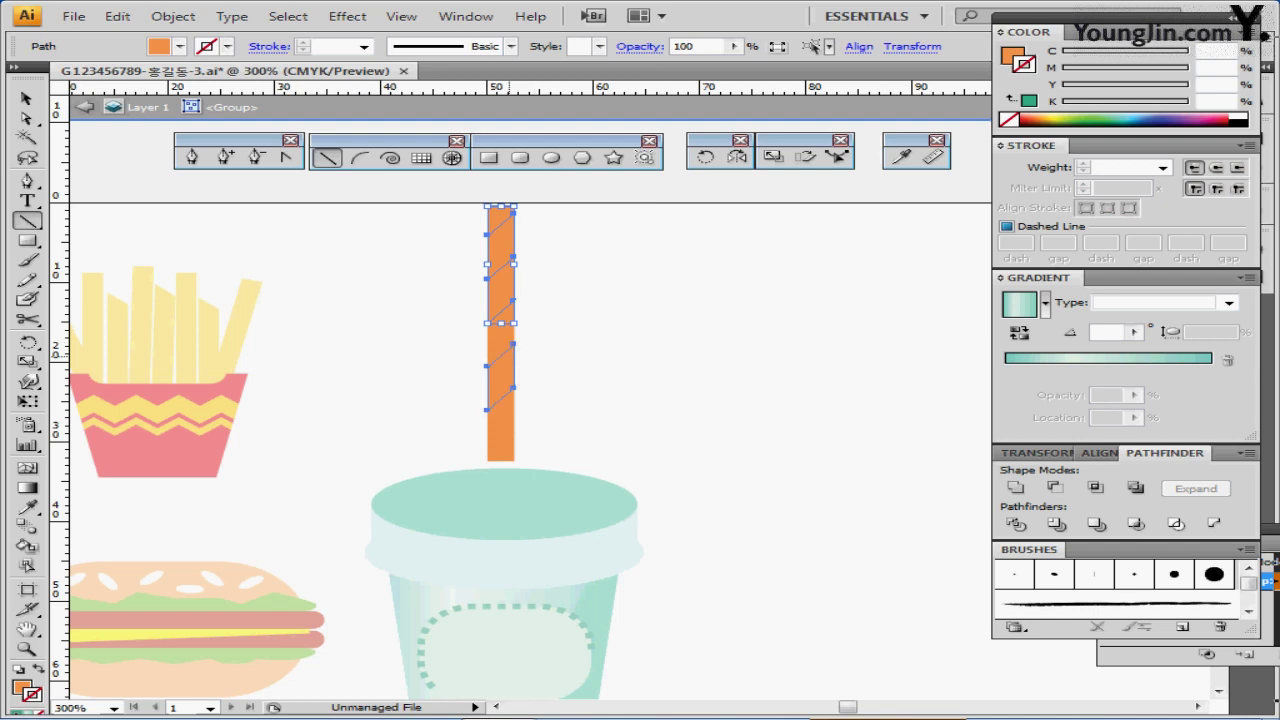
pyautogui.keyDown('ctrl'); pyautogui.keyDown('shift'); pyautogui.click(509, 356); pyautogui.keyUp('shift'); pyautogui.keyUp('ctrl')
pyautogui.keyDown('ctrl'); pyautogui.keyDown('shift'); pyautogui.click(509, 450); pyautogui.keyUp('shift'); pyautogui.keyUp('ctrl')
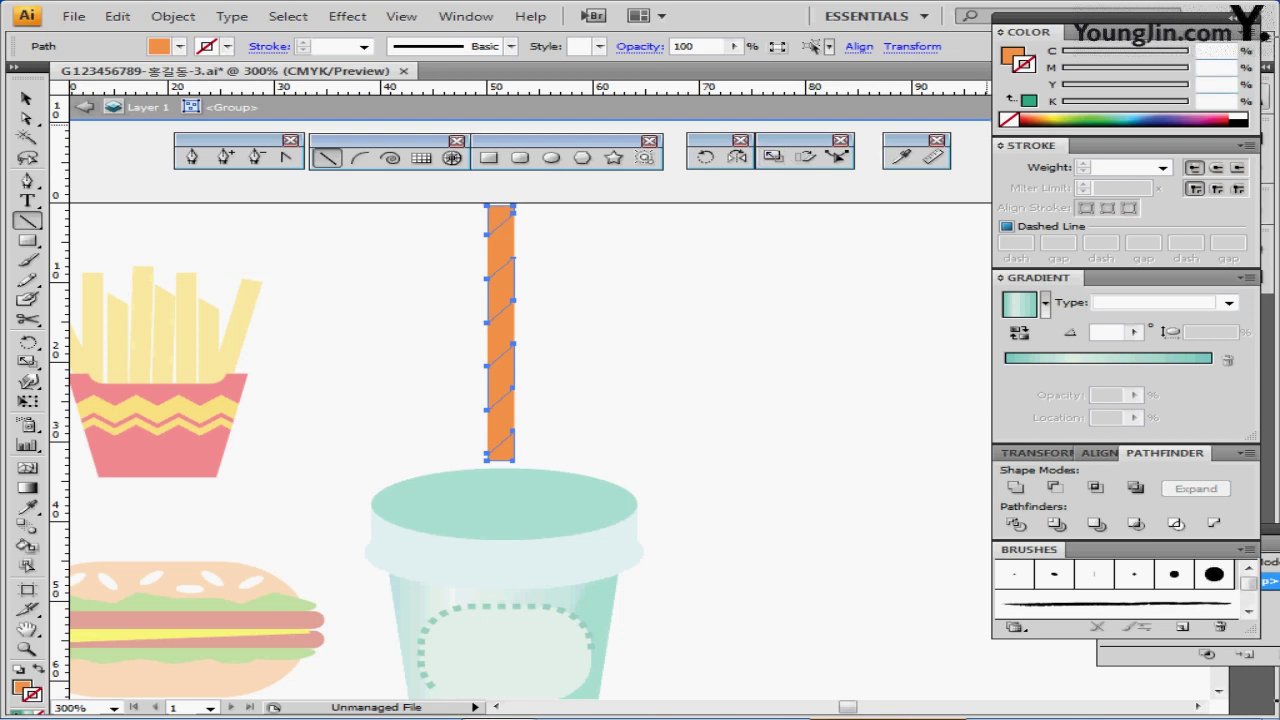
pyautogui.press('x')
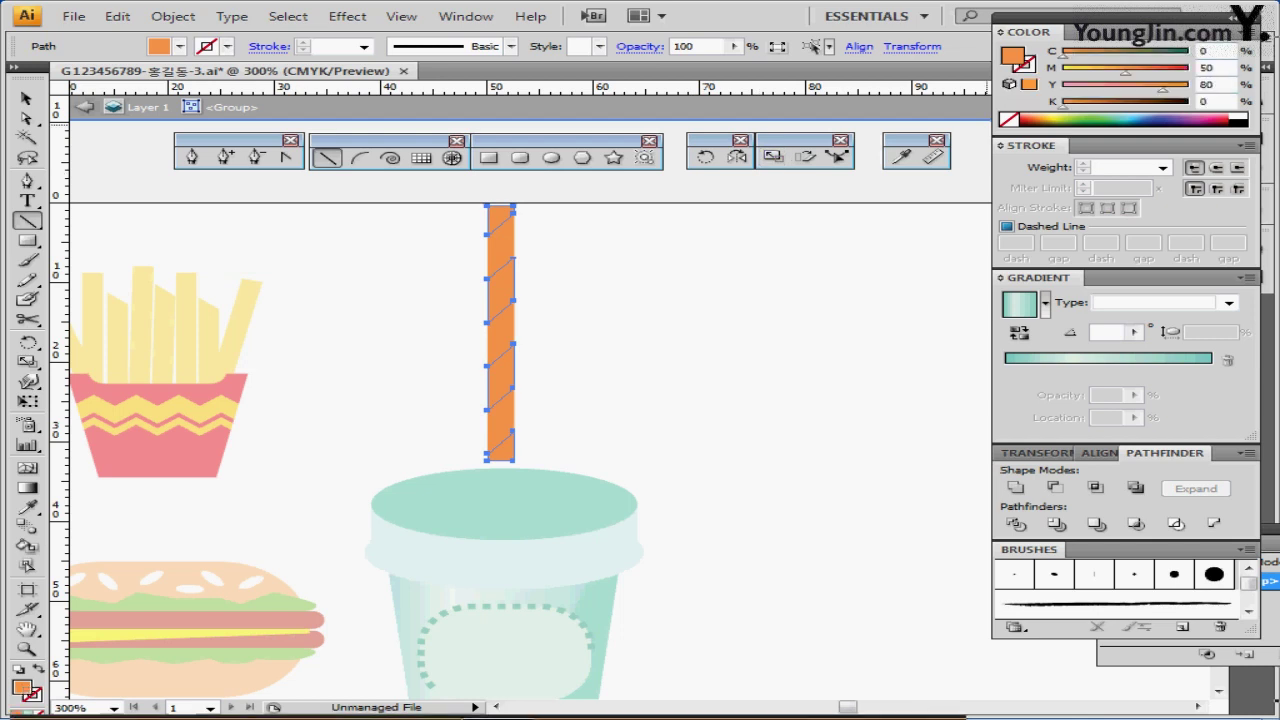
pyautogui.doubleClick(1207, 68)
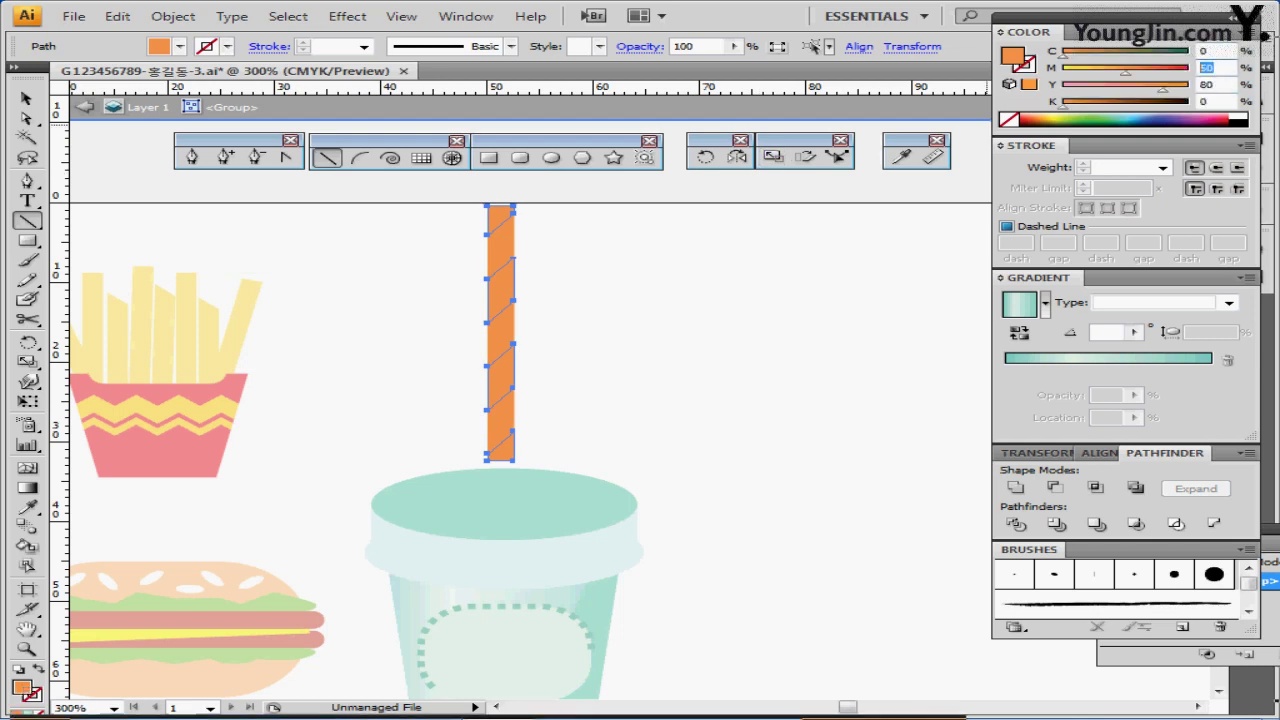
pyautogui.write('100')
pyautogui.press('Return')
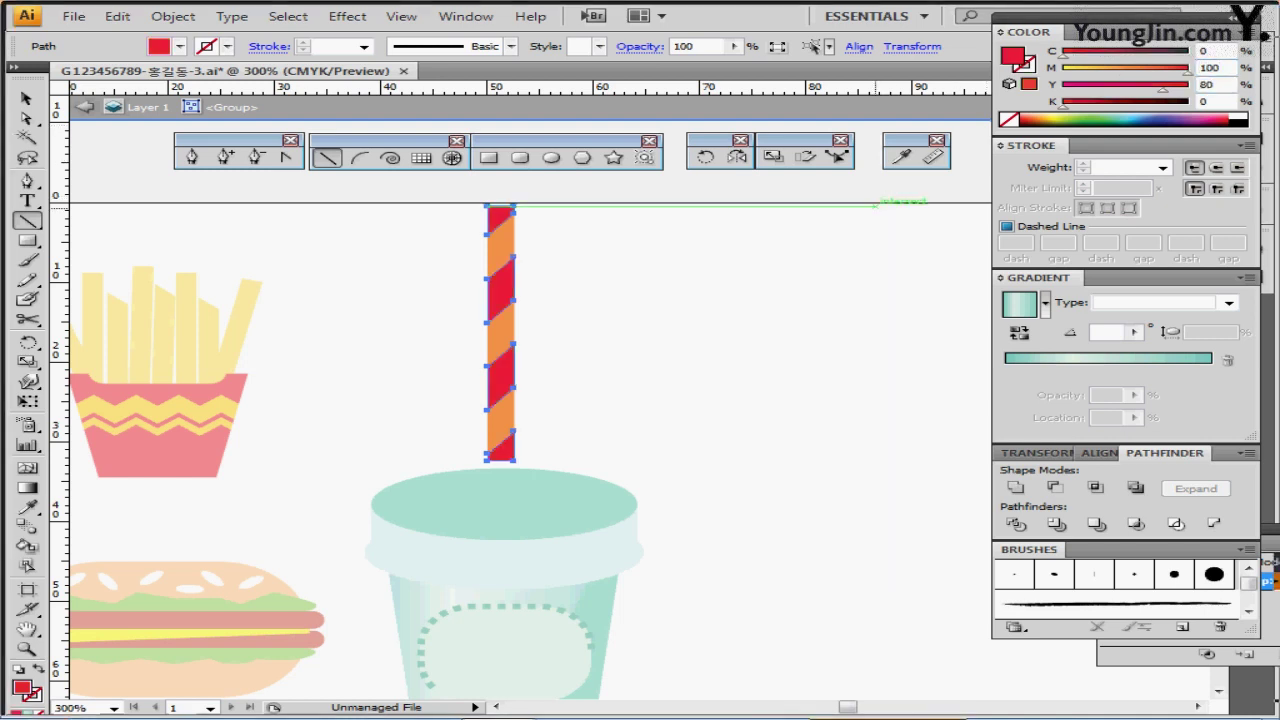
pyautogui.press('Escape')
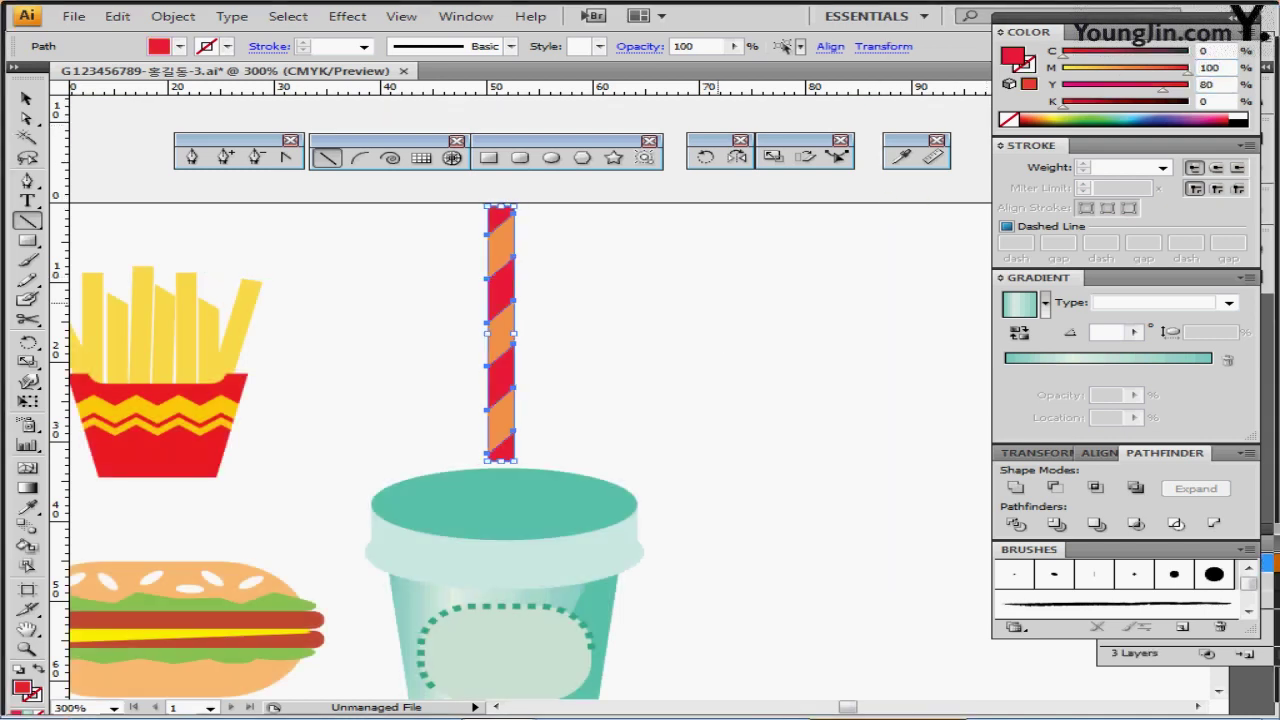
pyautogui.keyDown('ctrl'); pyautogui.click(713, 303); pyautogui.keyUp('ctrl')
# Rotate the striped straw group by 5 degrees
pyautogui.keyDown('ctrl'); pyautogui.click(512, 298); pyautogui.keyUp('ctrl')
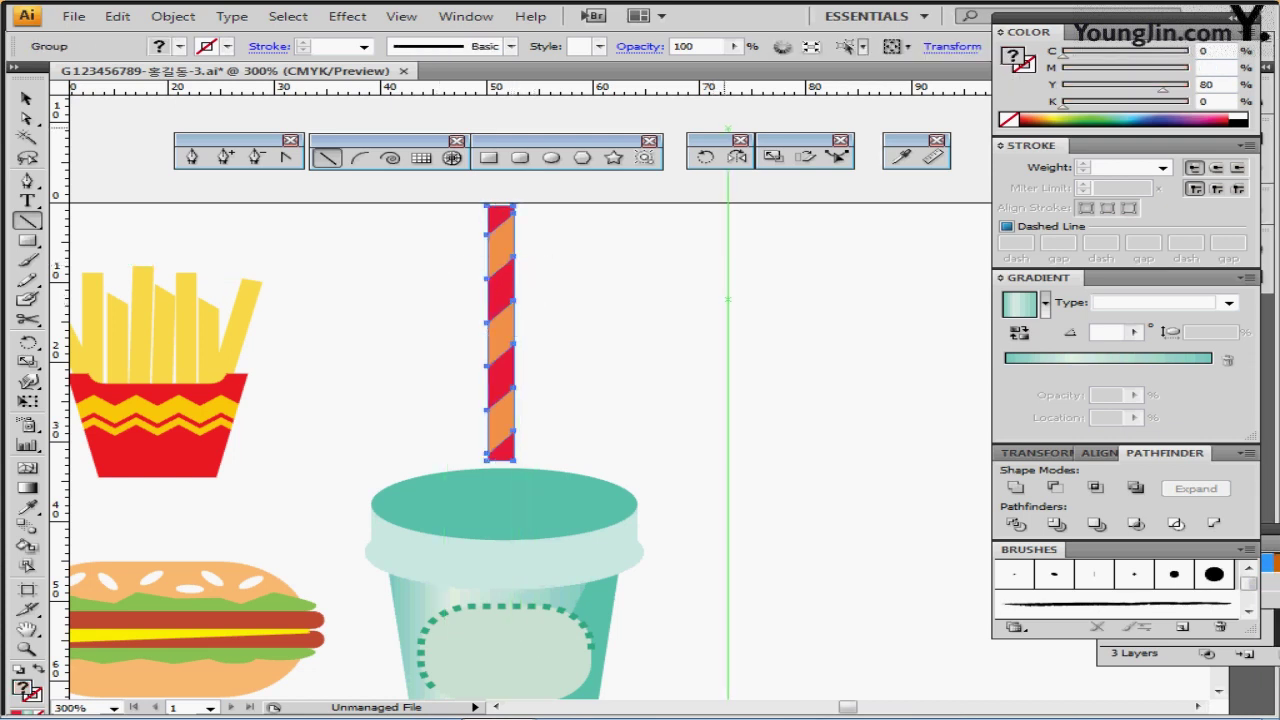
pyautogui.click(704, 157)
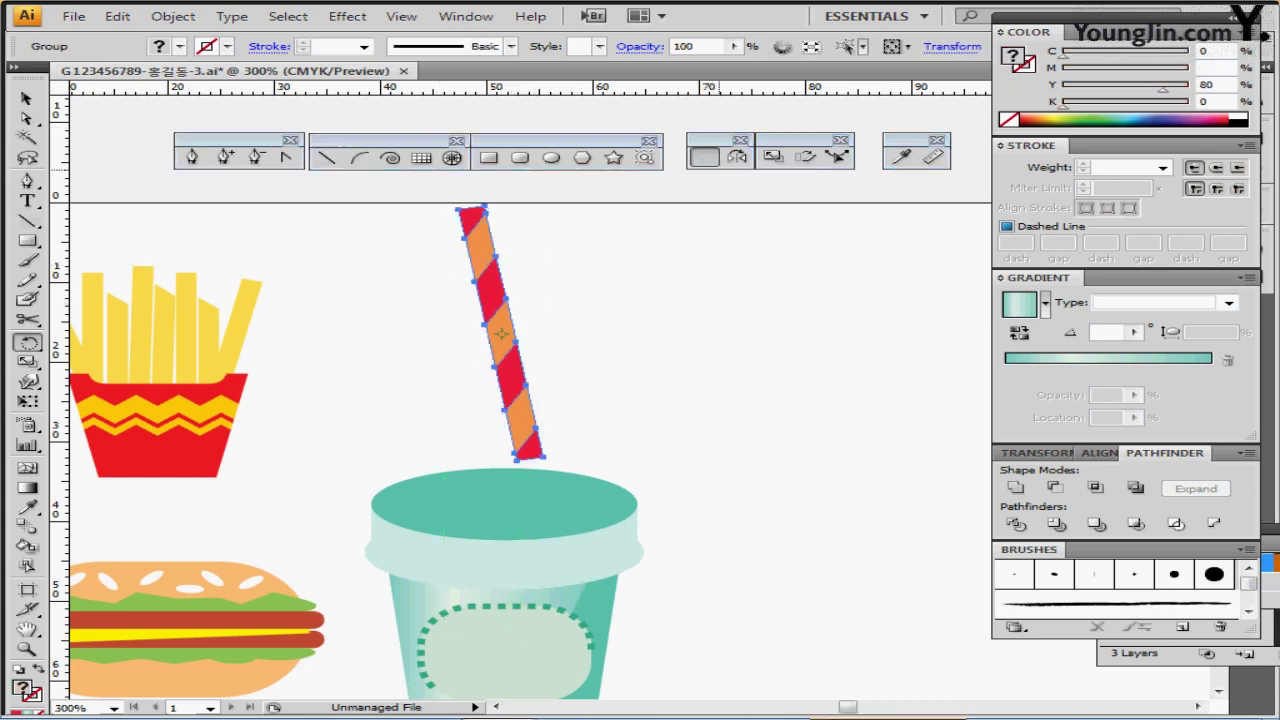
pyautogui.doubleClick(704, 157)
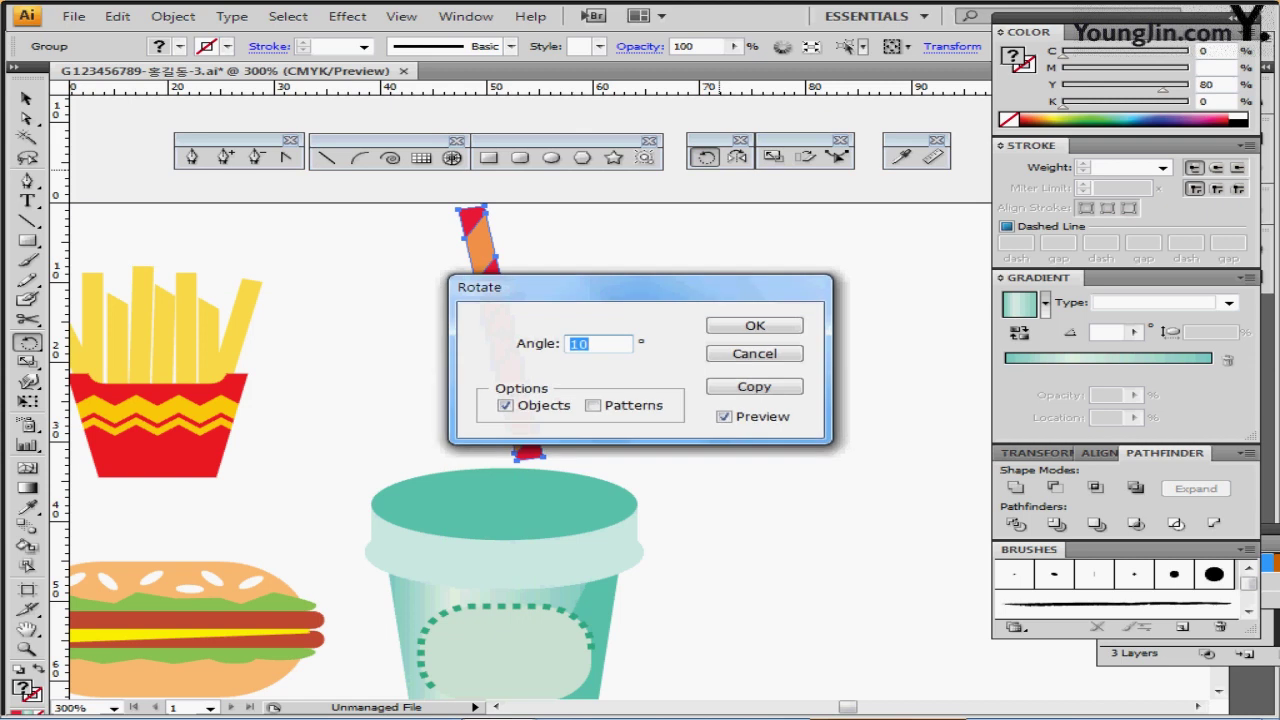
pyautogui.moveTo(600, 287); pyautogui.dragTo(749, 285)
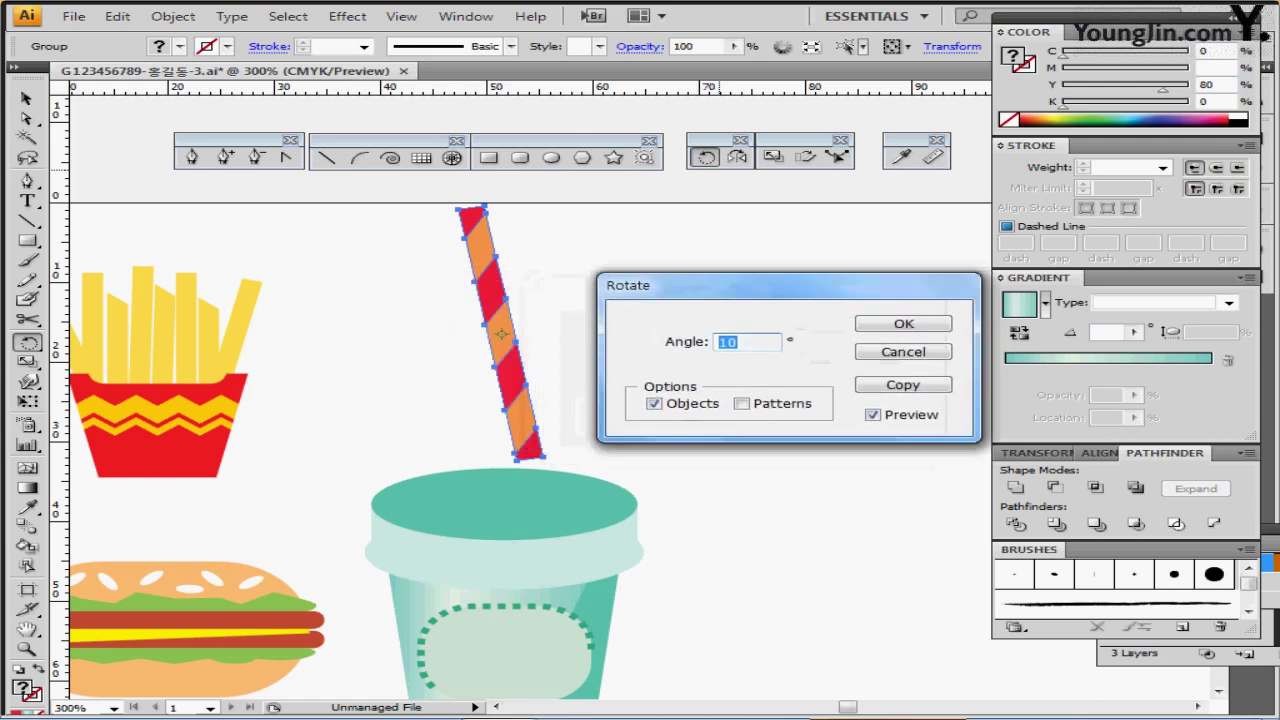
pyautogui.write('5')
pyautogui.press('Return')
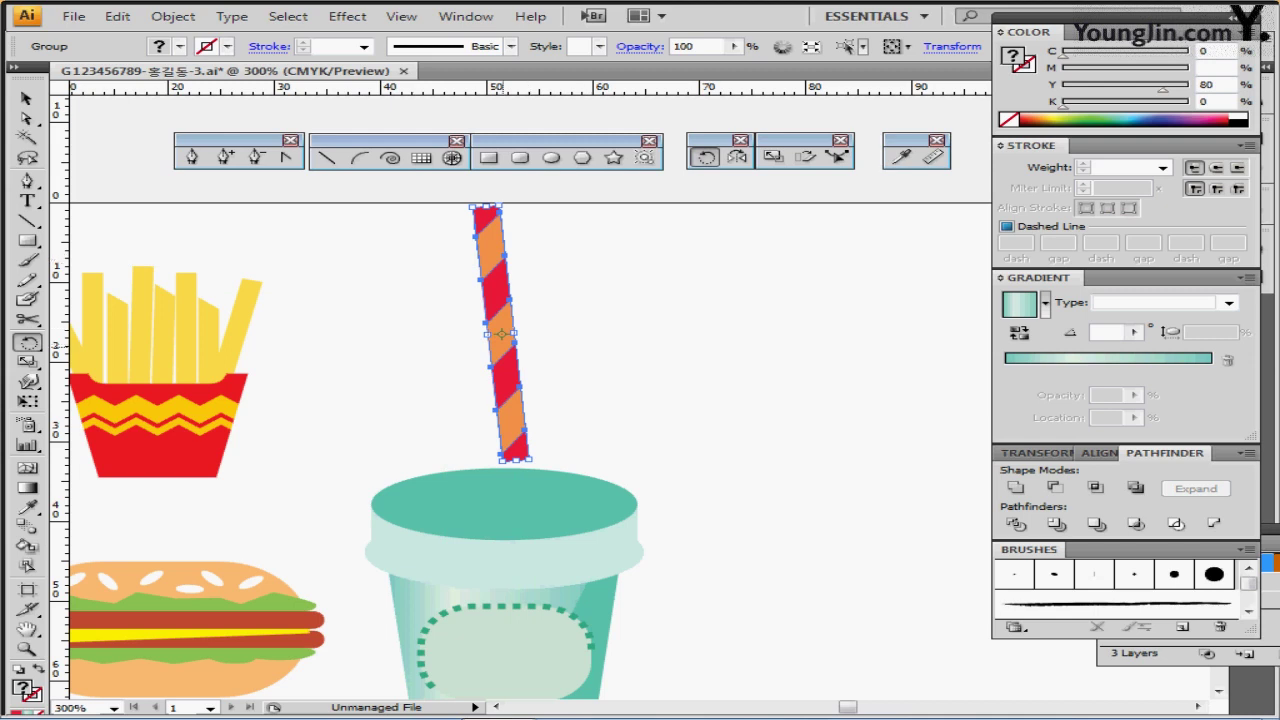
# Move the tilted straw down so its lower end sits on the cup lid's dark ellipse, and deselect it
pyautogui.moveTo(503, 338); pyautogui.dragTo(491, 379)
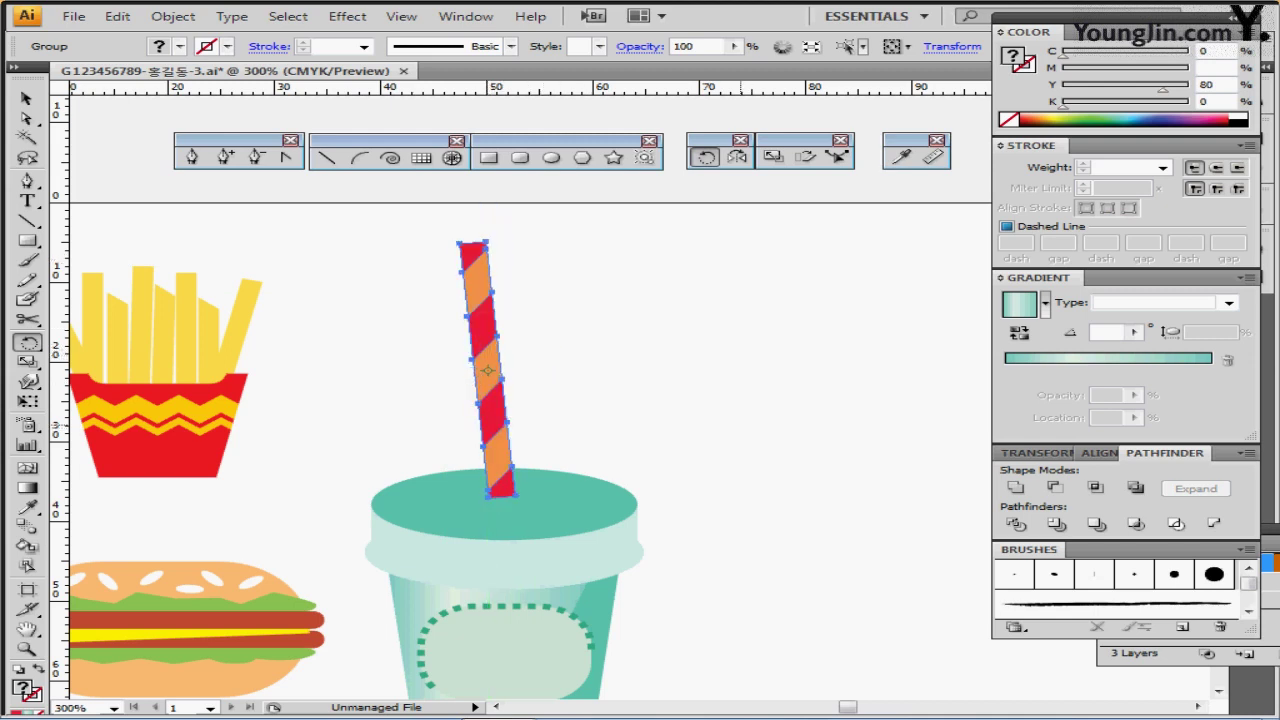
pyautogui.press('ctrl')
pyautogui.moveTo(688, 480); pyautogui.dragTo(741, 341)
pyautogui.keyDown('ctrl'); pyautogui.click(755, 265); pyautogui.keyUp('ctrl')
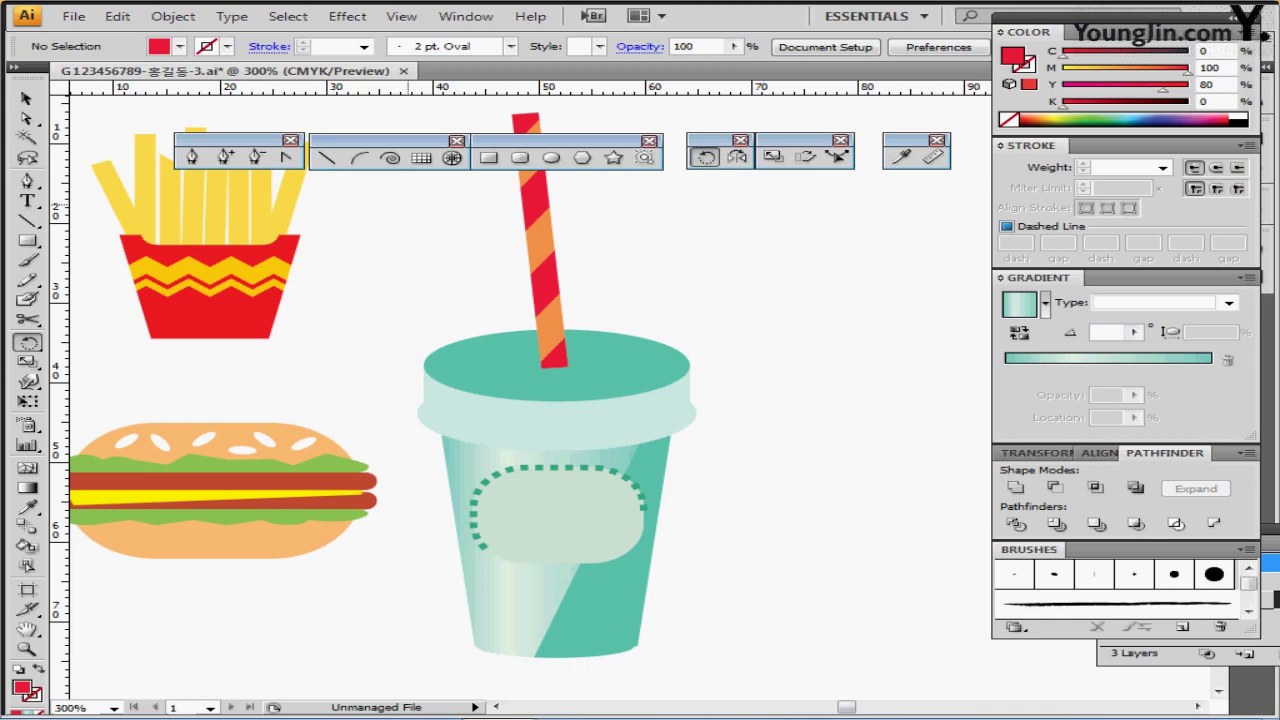
# Paste a copy of the hot dog group and place it over the label on the cup
pyautogui.keyDown('ctrl'); pyautogui.click(200, 455); pyautogui.keyUp('ctrl')
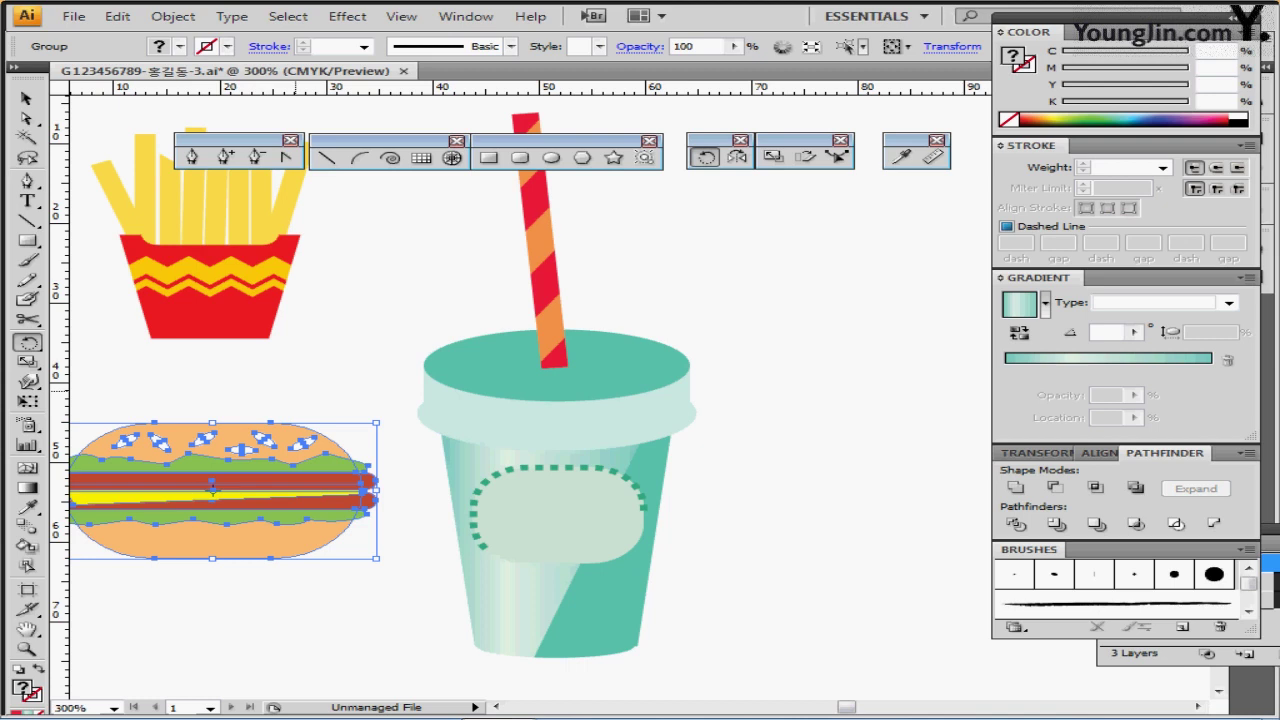
pyautogui.hotkey('ctrl', 'v')
pyautogui.moveTo(654, 395); pyautogui.dragTo(597, 495)
pyautogui.moveTo(612, 404); pyautogui.dragTo(634, 280)
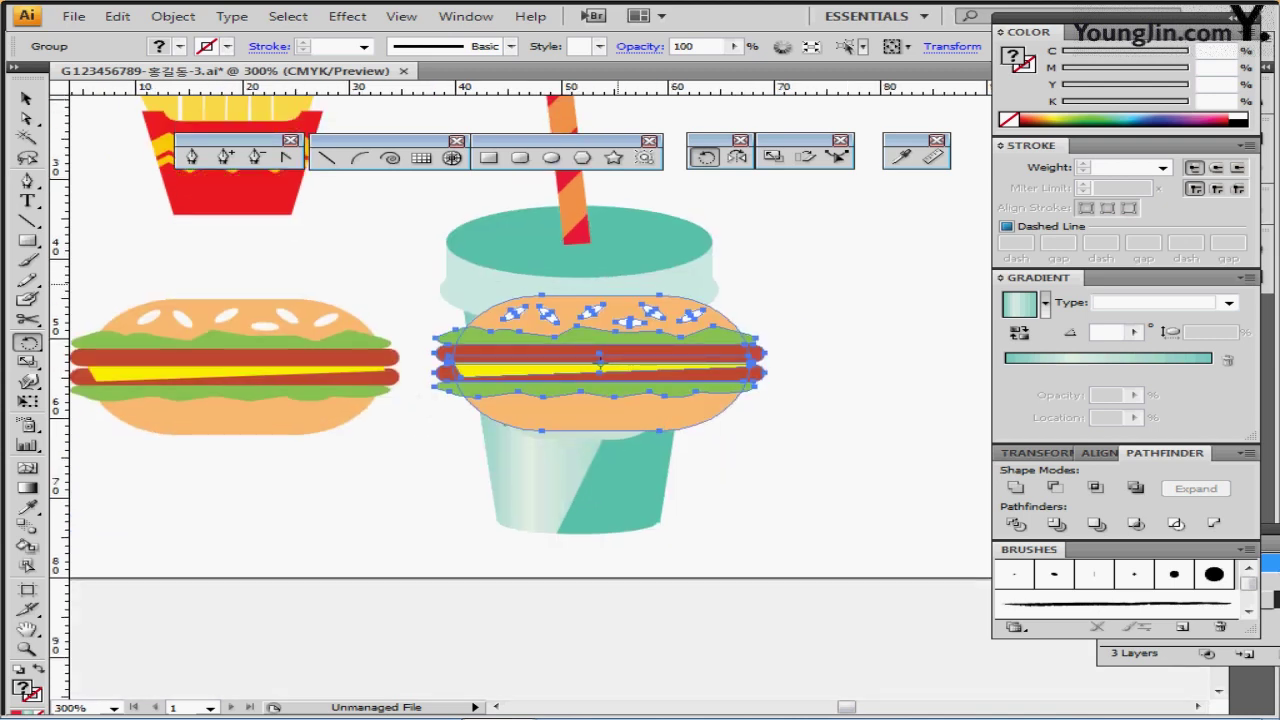
# Scale the hot dog copy uniformly to 20%
pyautogui.doubleClick(773, 157)
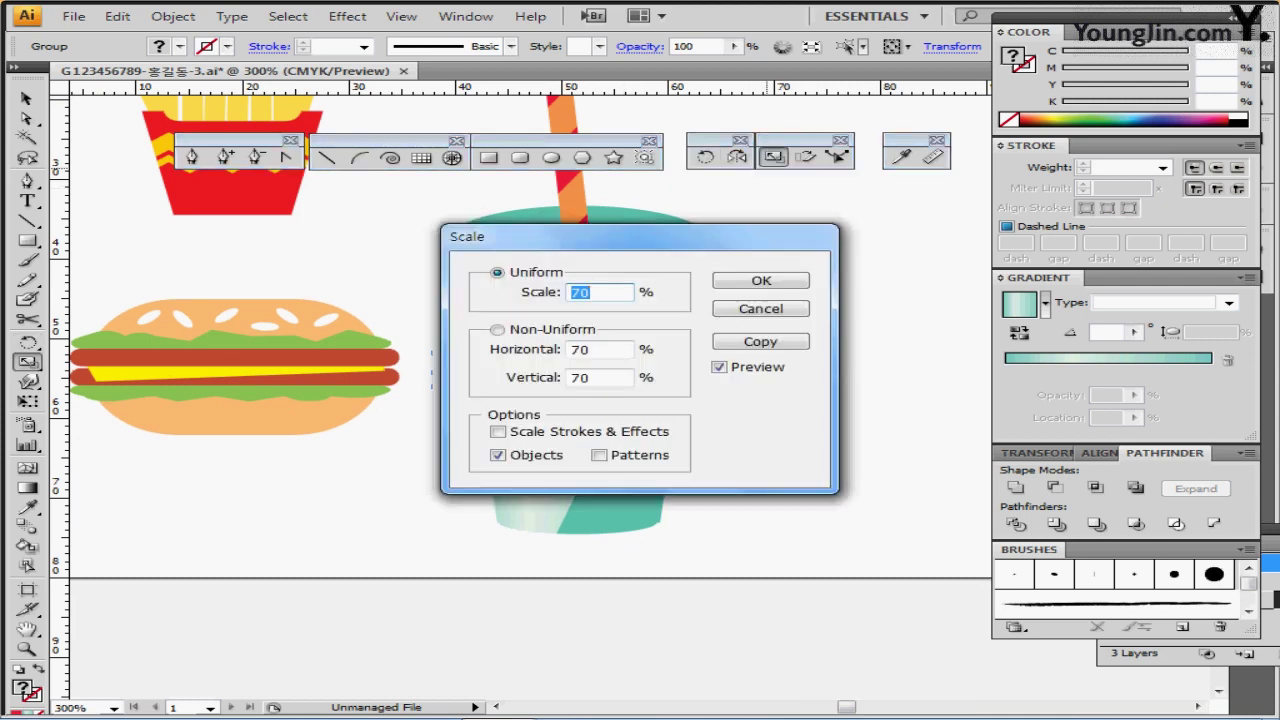
pyautogui.write('20')
pyautogui.moveTo(600, 236); pyautogui.dragTo(725, 423)
pyautogui.press('Return')
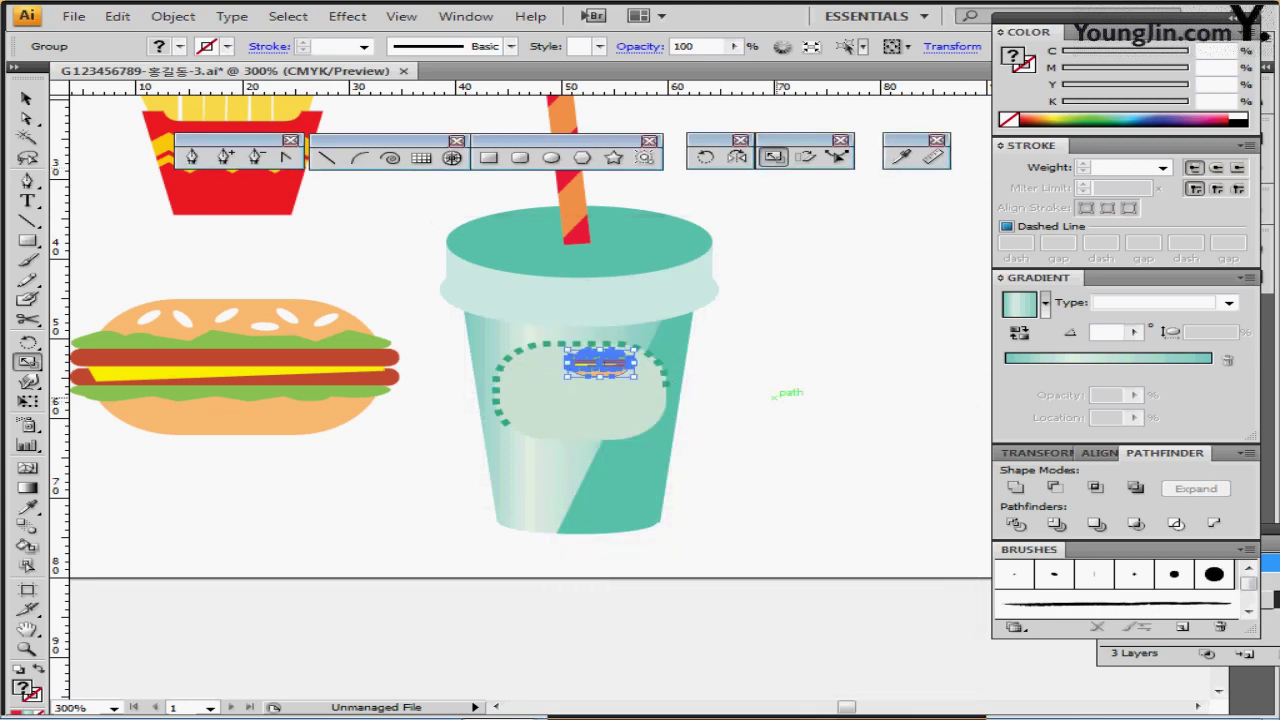
# Move the small hot dog onto the left edge of the cup's label, across the dashed outline
pyautogui.hotkey('ctrl', '=')
pyautogui.hotkey('ctrl', '=')
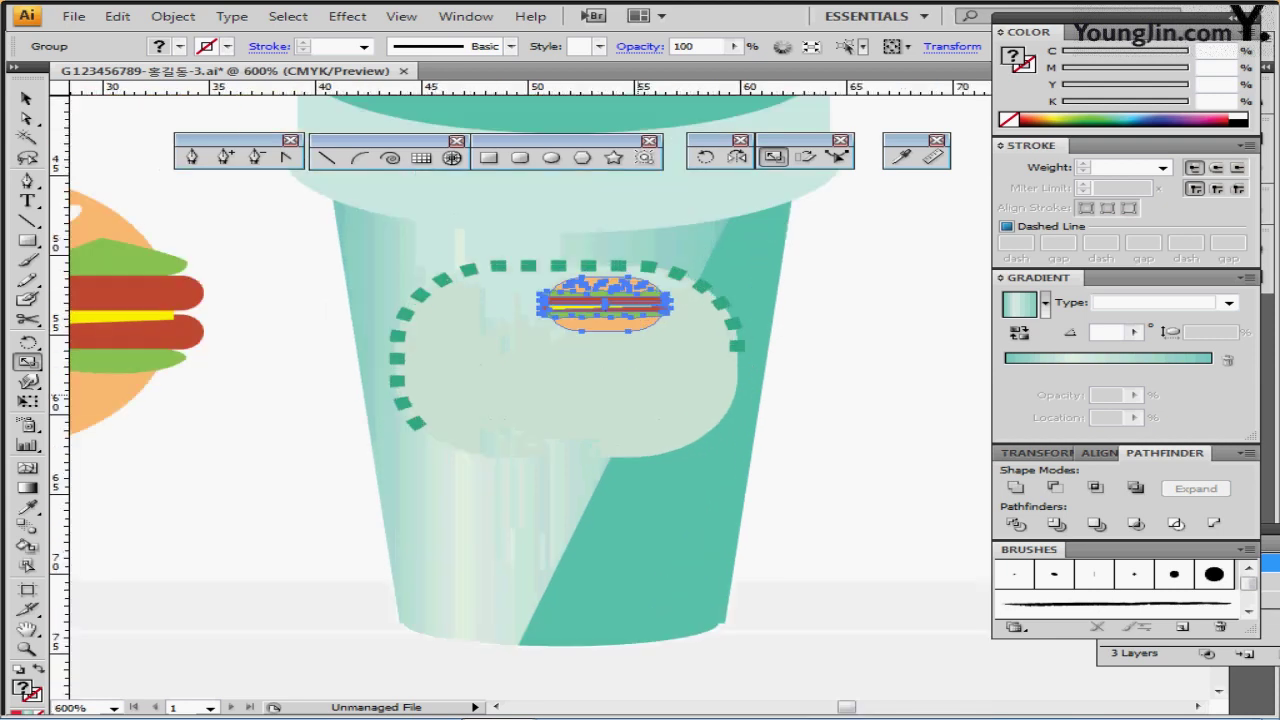
pyautogui.hotkey('ctrl', '=')
pyautogui.moveTo(655, 278); pyautogui.dragTo(440, 377)
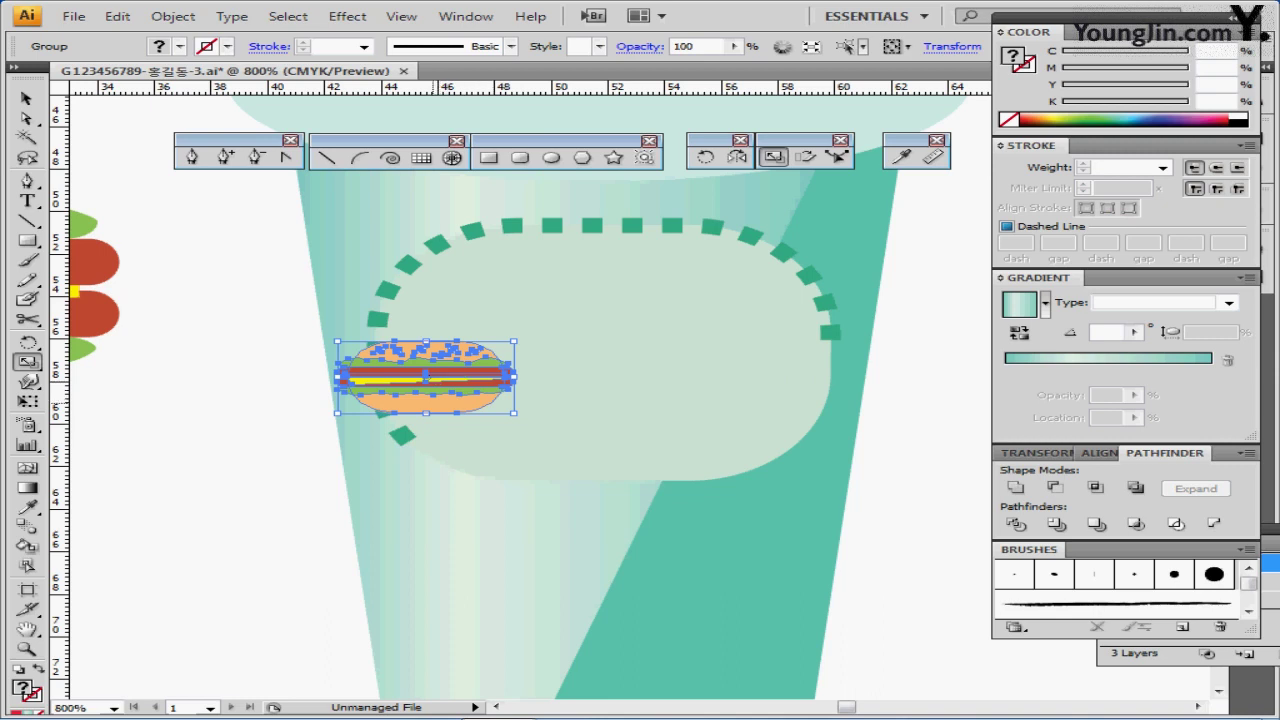
# Duplicate the small hot dog diagonally up and right by about 6.25 mm and 2.47 mm, and repeat the duplication once
pyautogui.moveTo(432, 400); pyautogui.dragTo(609, 340)
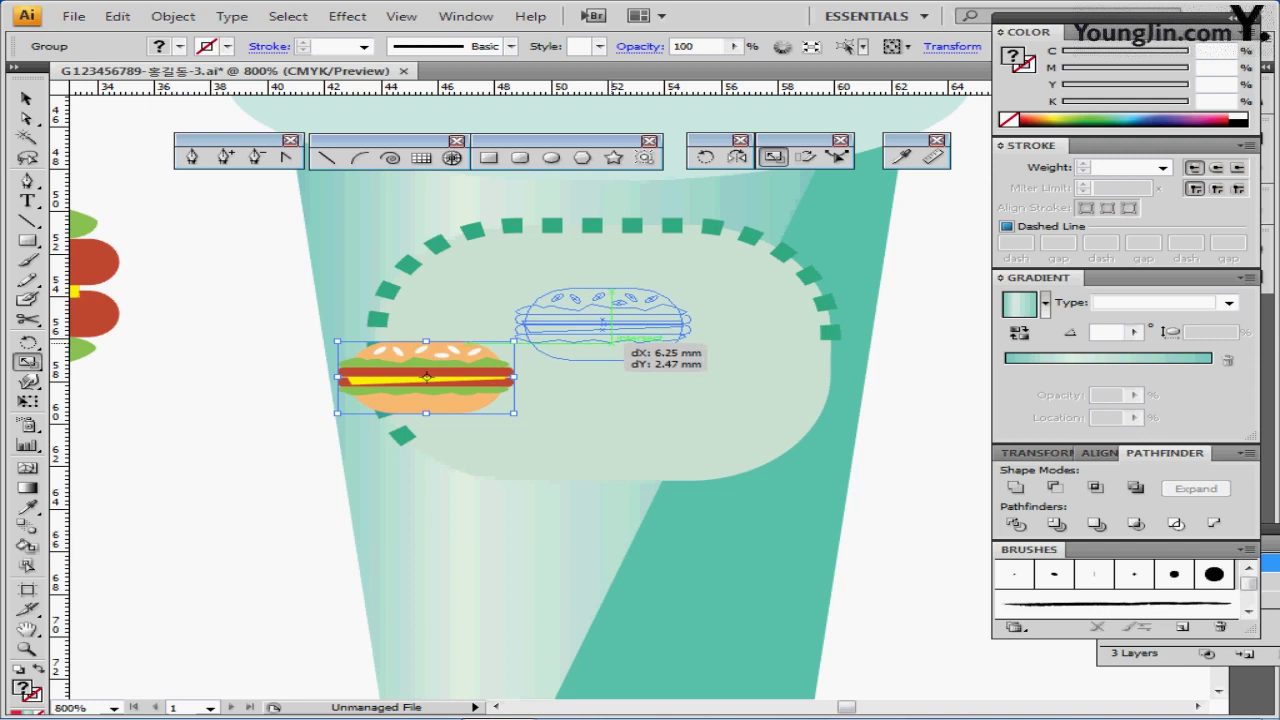
pyautogui.moveTo(609, 340); pyautogui.dragTo(609, 340)
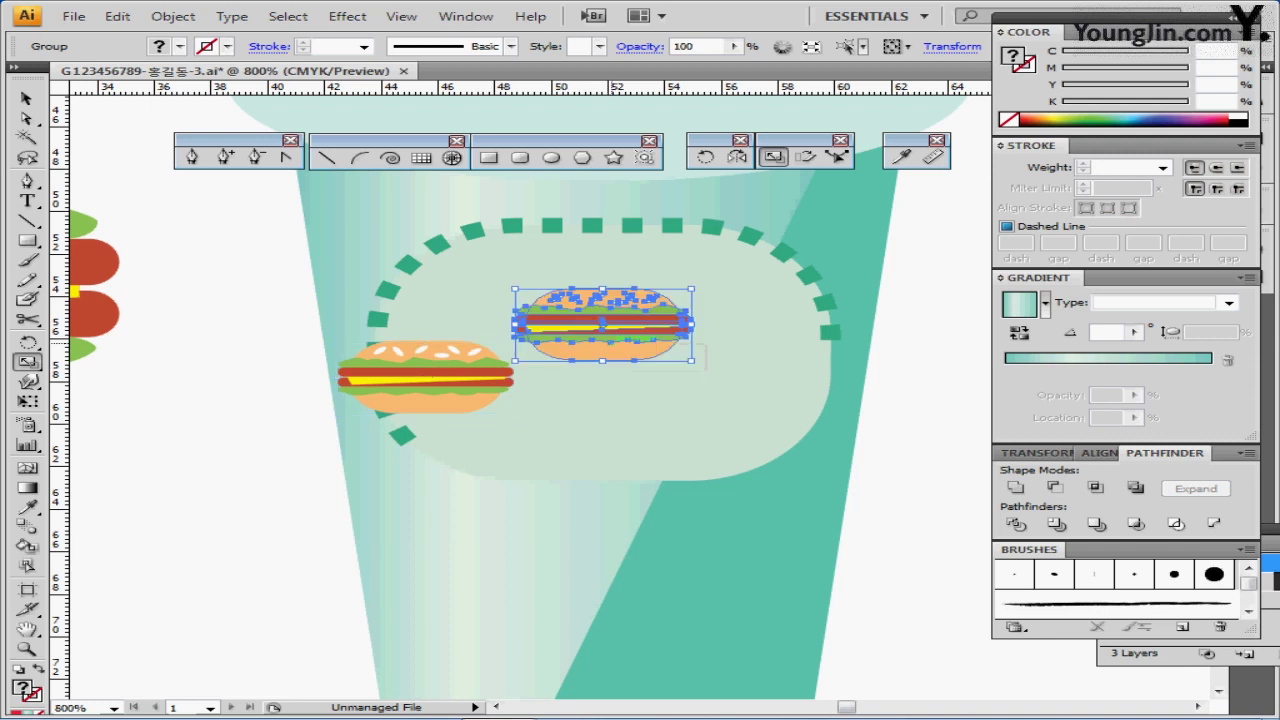
pyautogui.hotkey('ctrl', 'd')
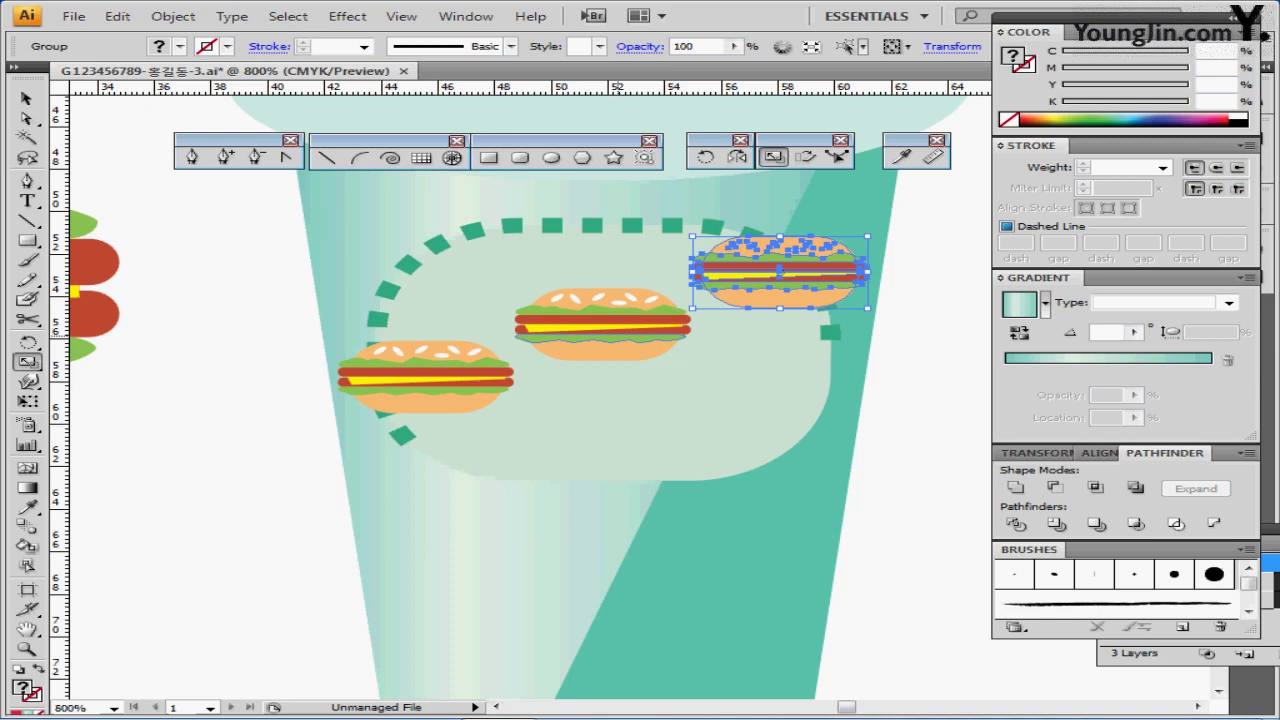
# Select all three small hot dogs, shift them slightly left and down to centre them across the label, and deselect them
pyautogui.keyDown('shift'); pyautogui.click(630, 328); pyautogui.keyUp('shift')
pyautogui.keyDown('shift'); pyautogui.click(452, 374); pyautogui.keyUp('shift')
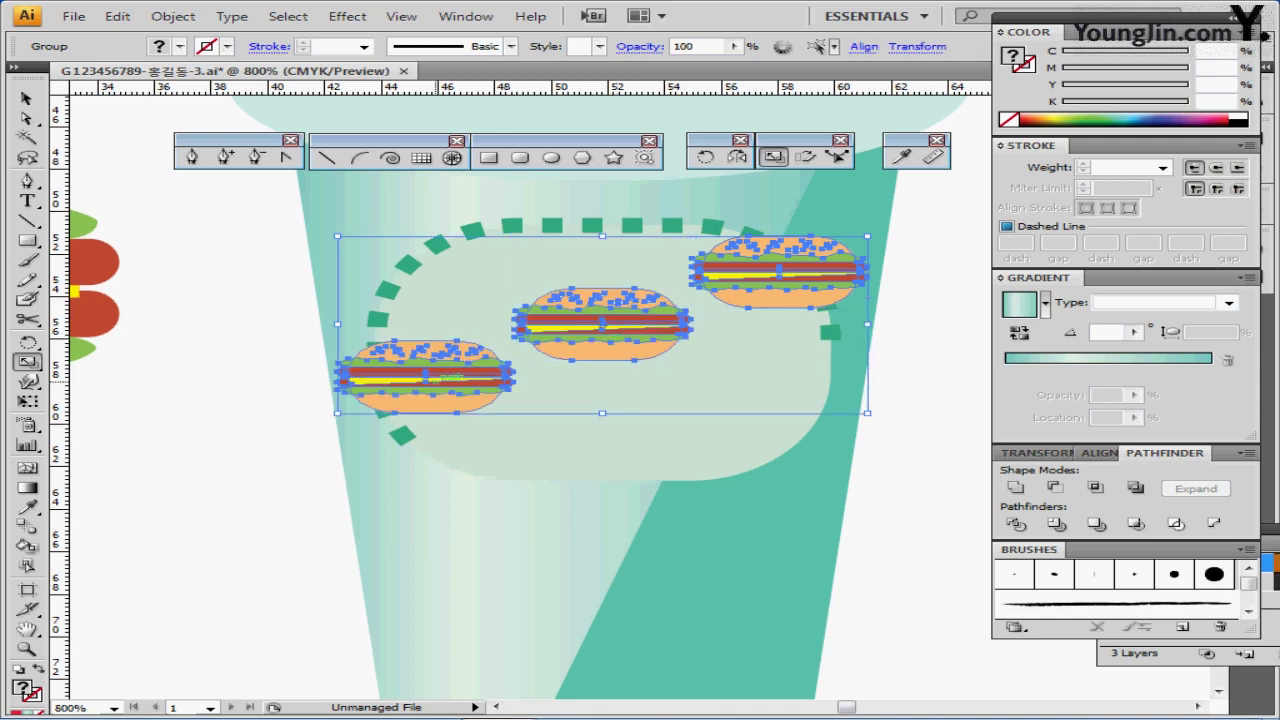
pyautogui.moveTo(452, 374); pyautogui.dragTo(440, 383)
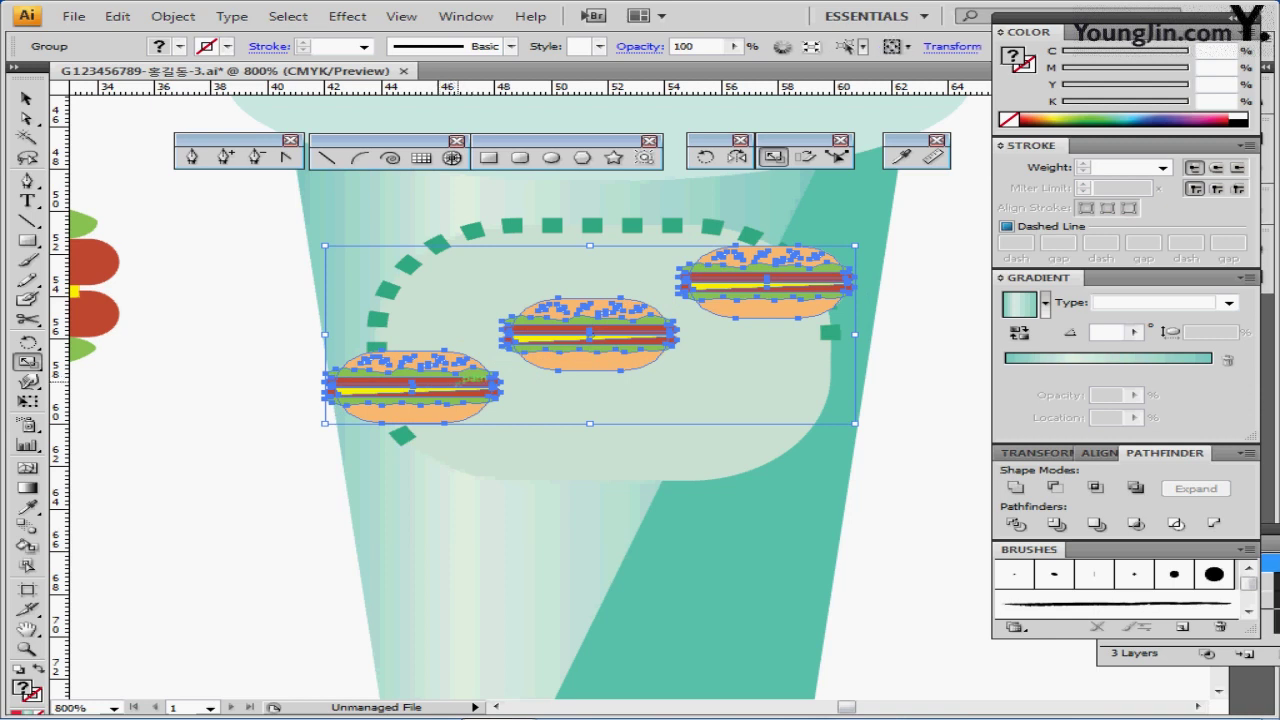
pyautogui.moveTo(470, 378); pyautogui.dragTo(482, 376)
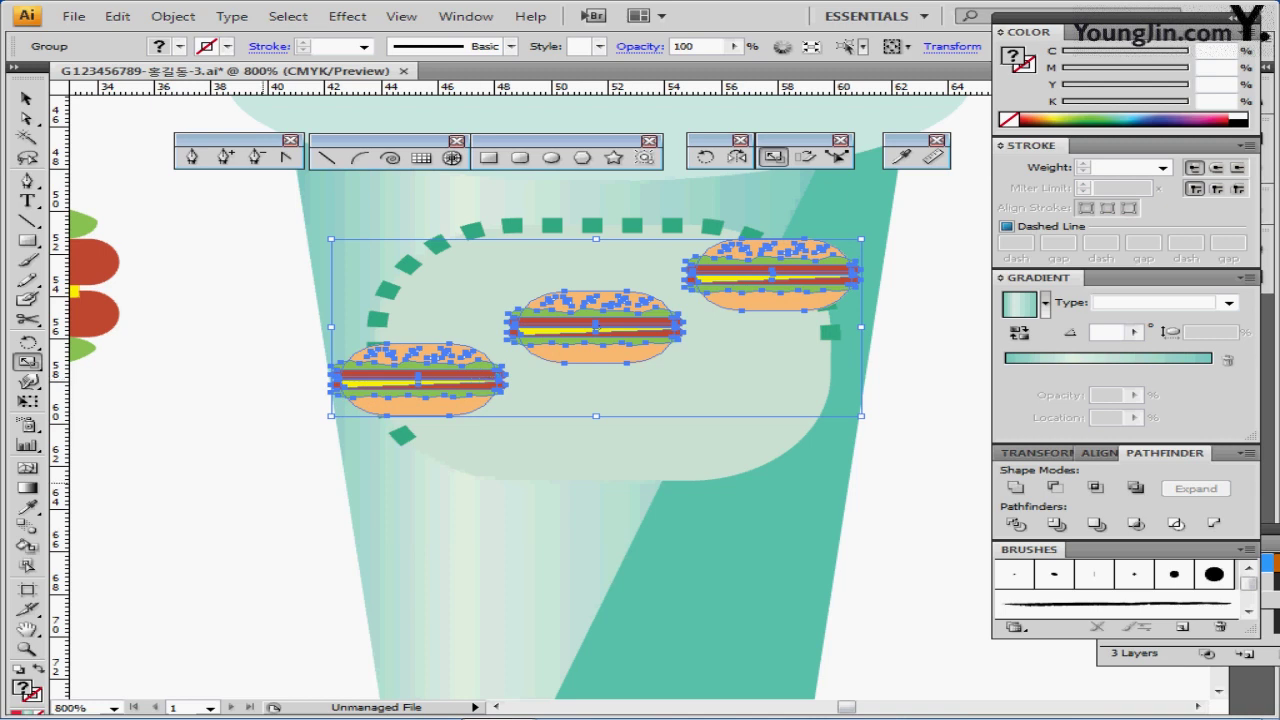
pyautogui.hotkey('ctrl', 'shift', 'a')
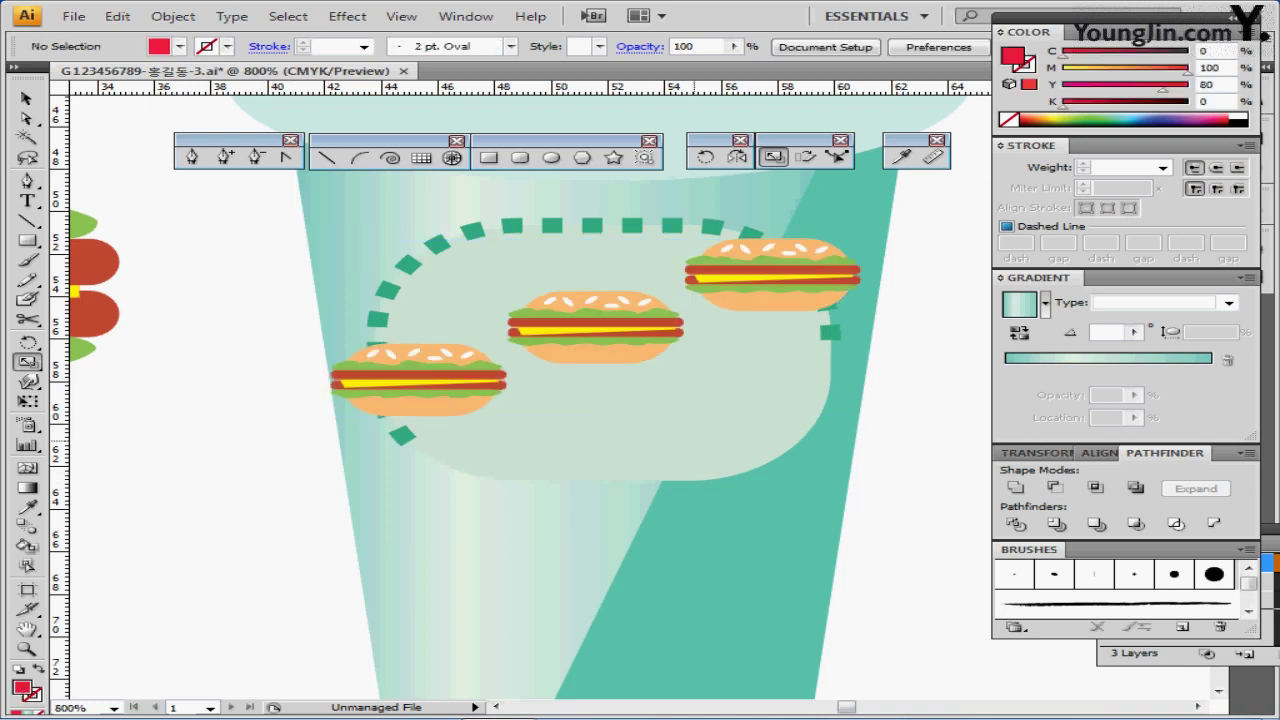
# Start a new text object beside the cup's lower left side and set its font to Arial, Bold Italic
pyautogui.hotkey('ctrl', '-')
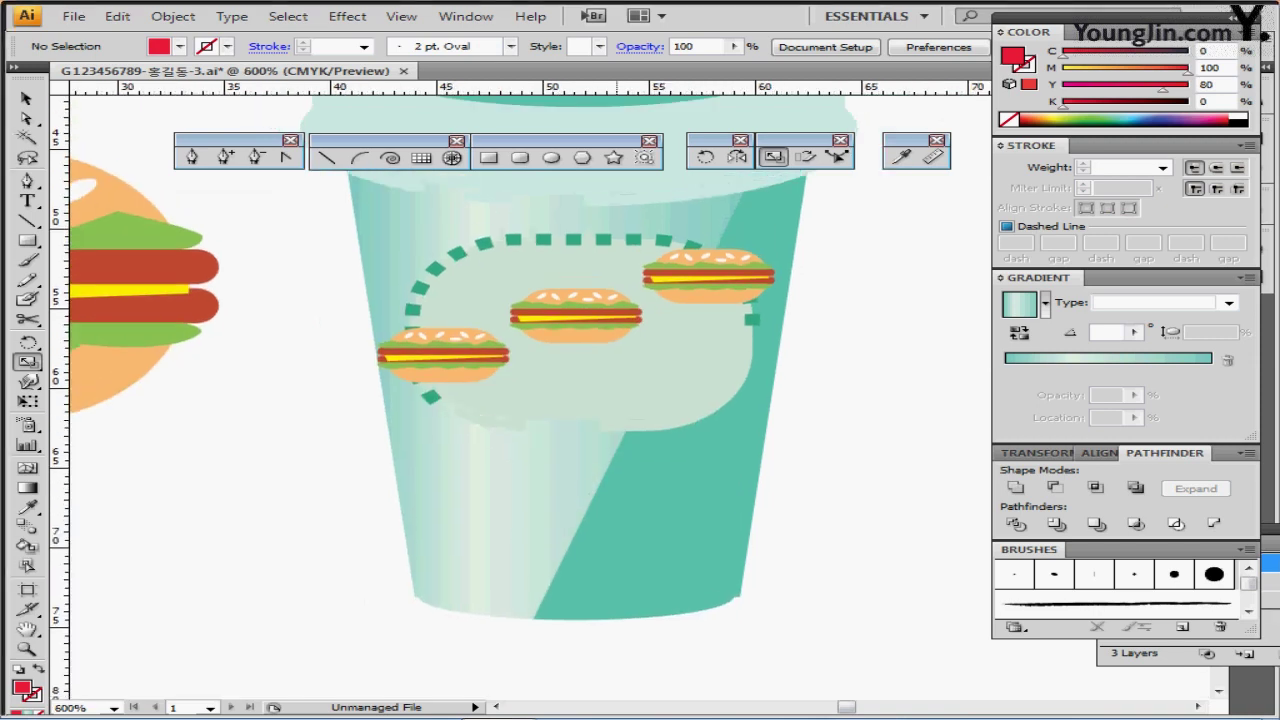
pyautogui.scroll(1, 617, 416)
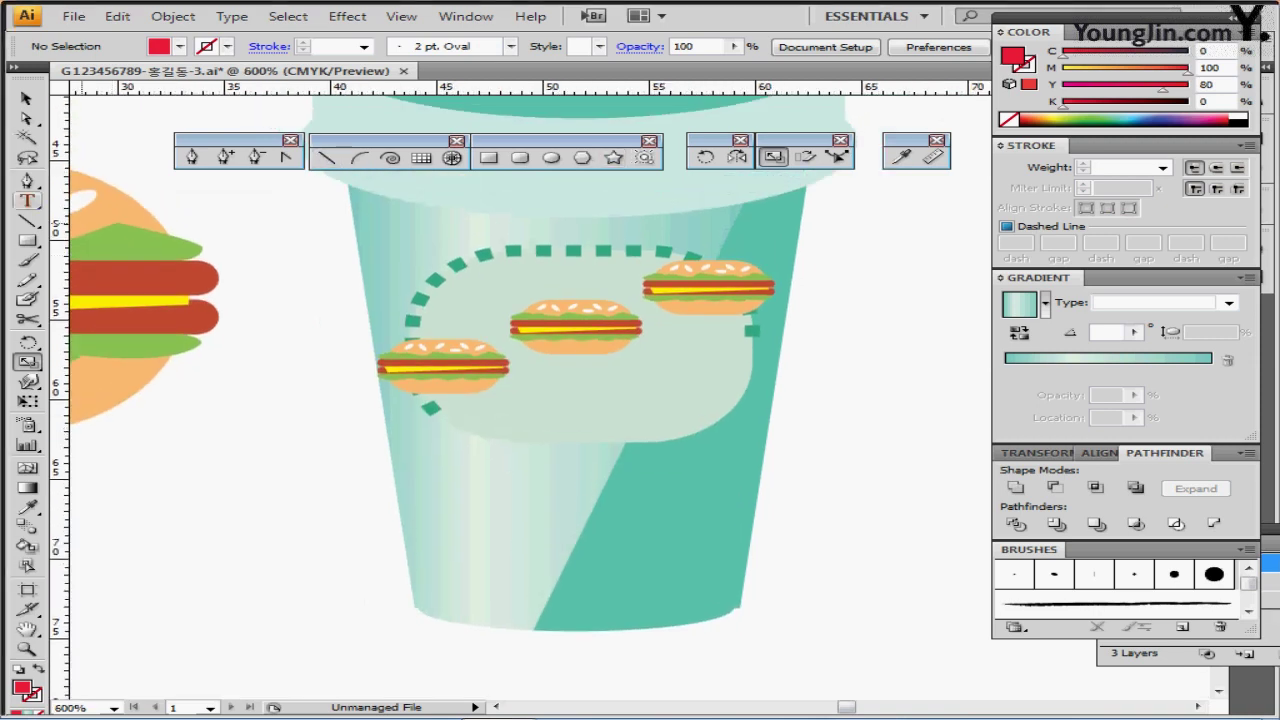
pyautogui.press('t')
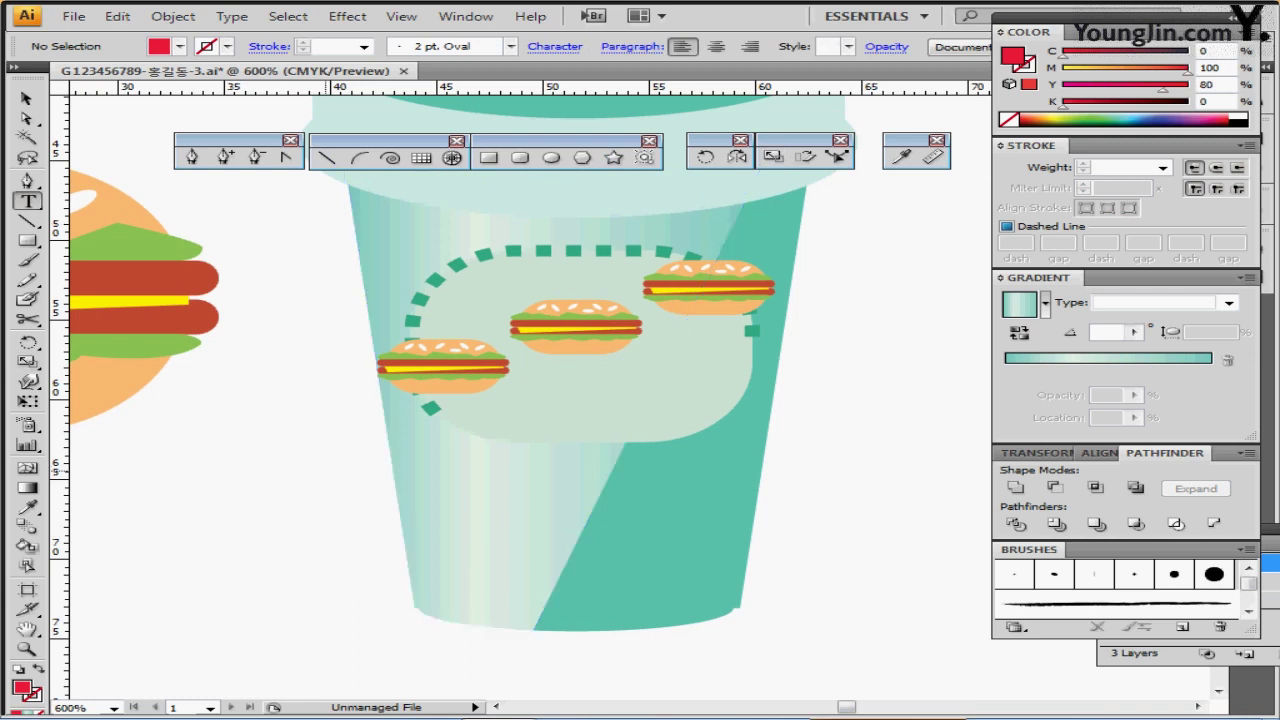
pyautogui.click(325, 468)
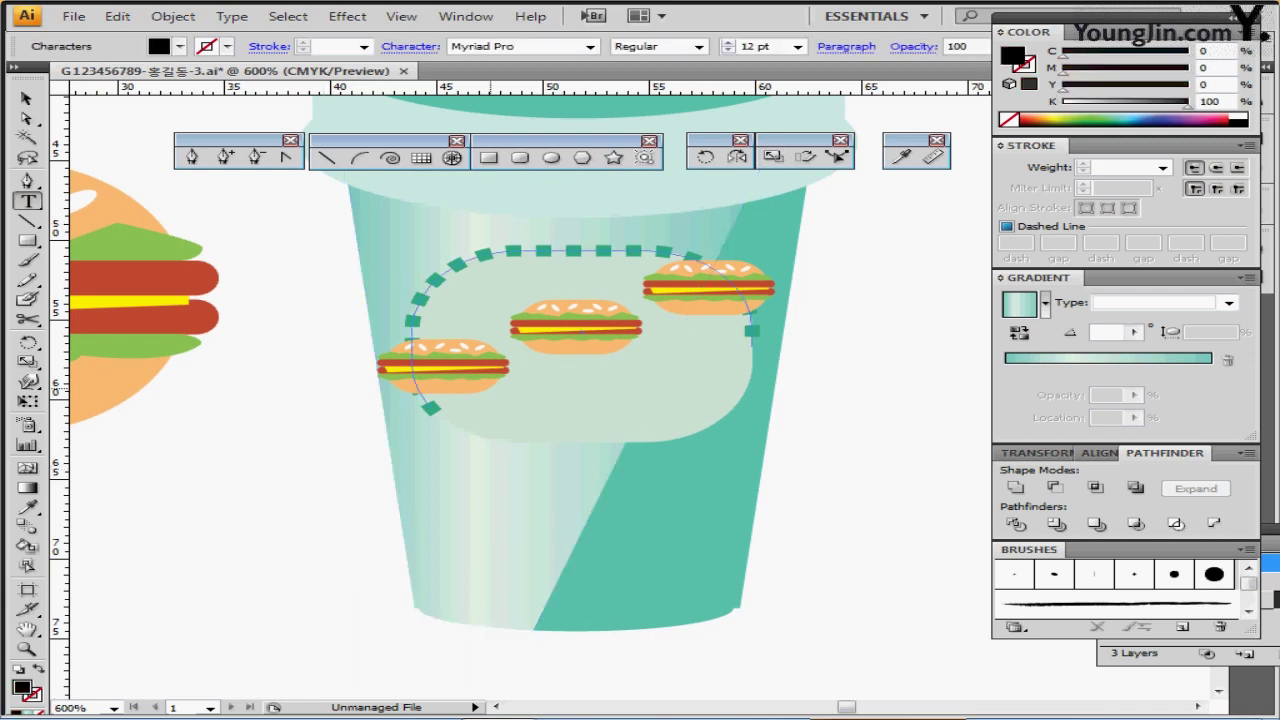
pyautogui.hotkey('ctrl', 't')
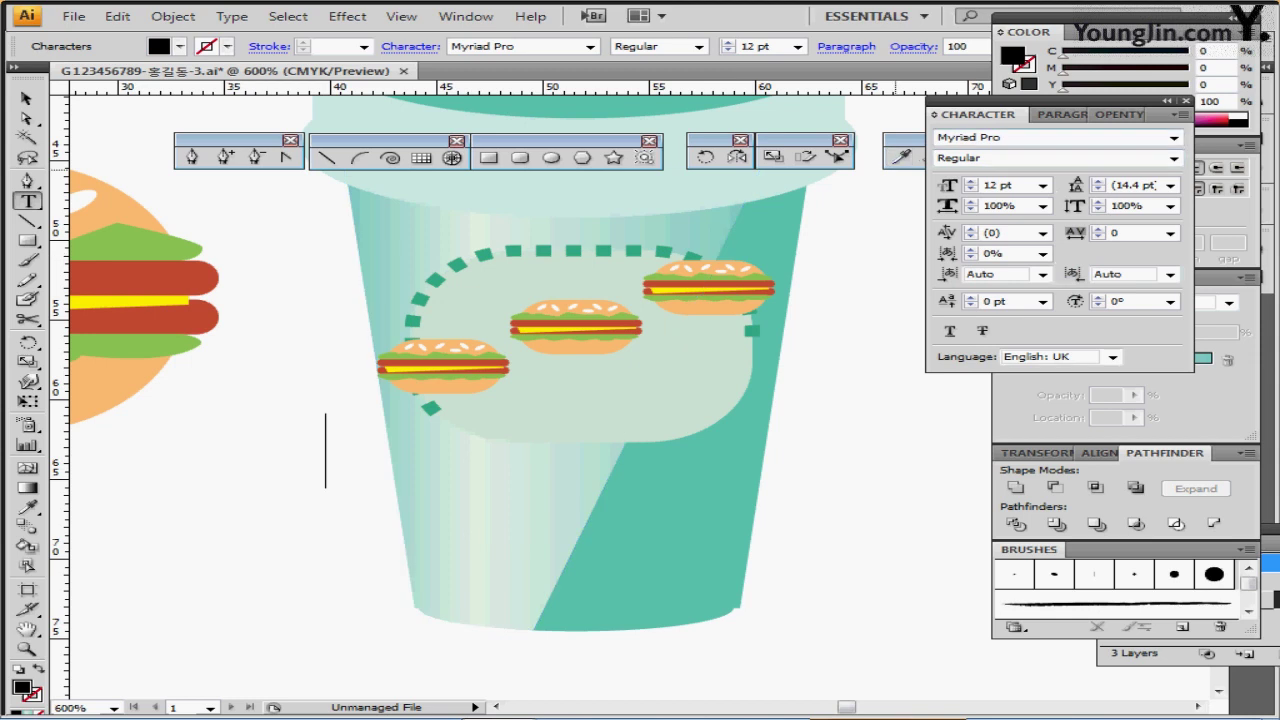
pyautogui.click(982, 137)
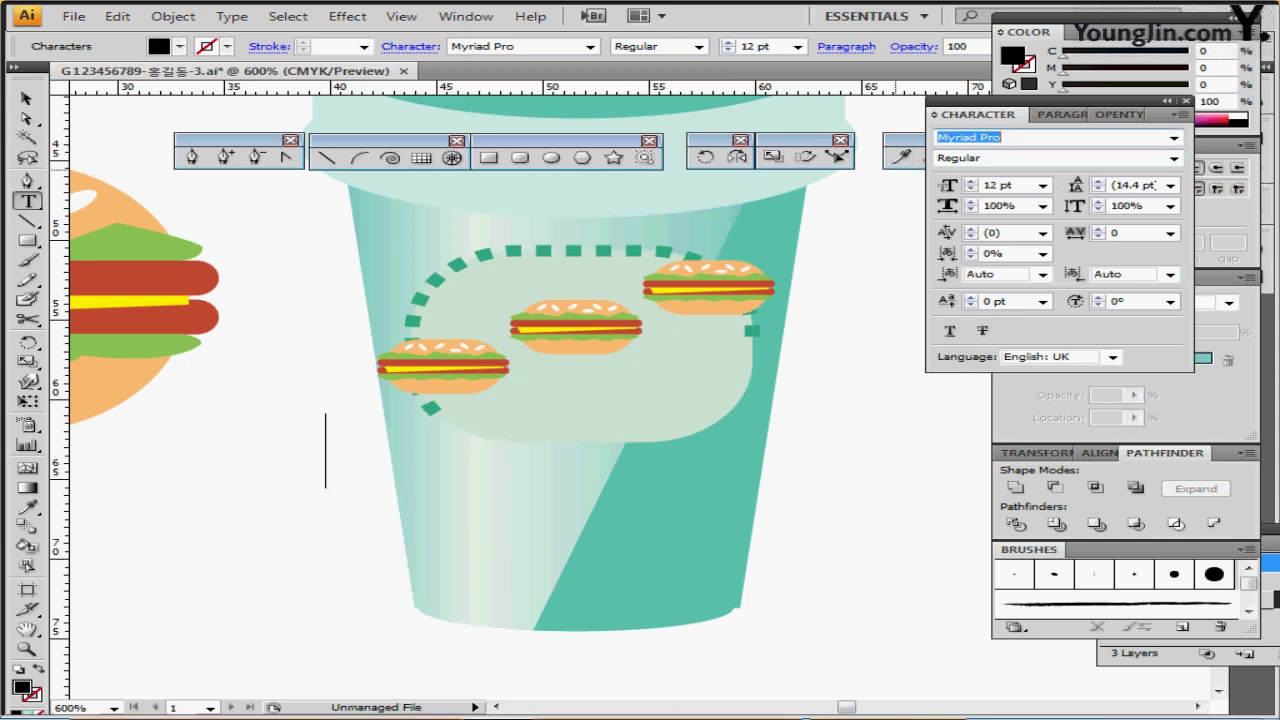
pyautogui.write('A')
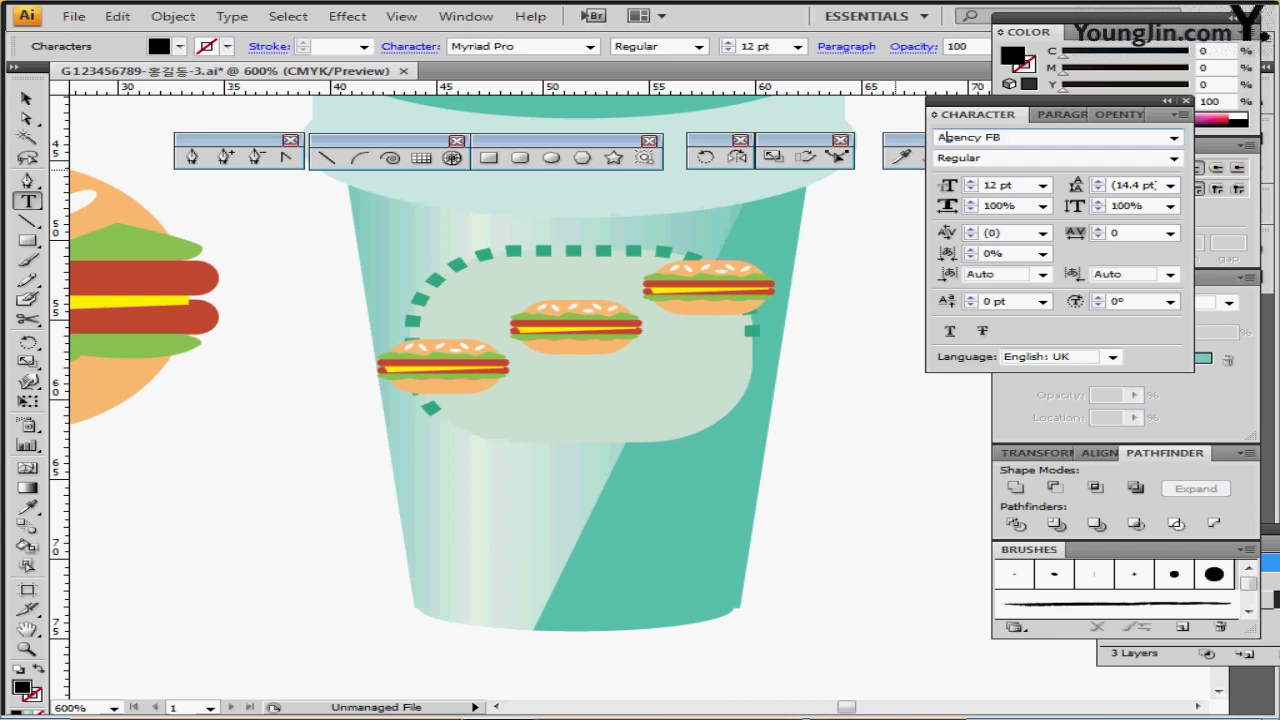
pyautogui.write('rial')
pyautogui.press('Return')
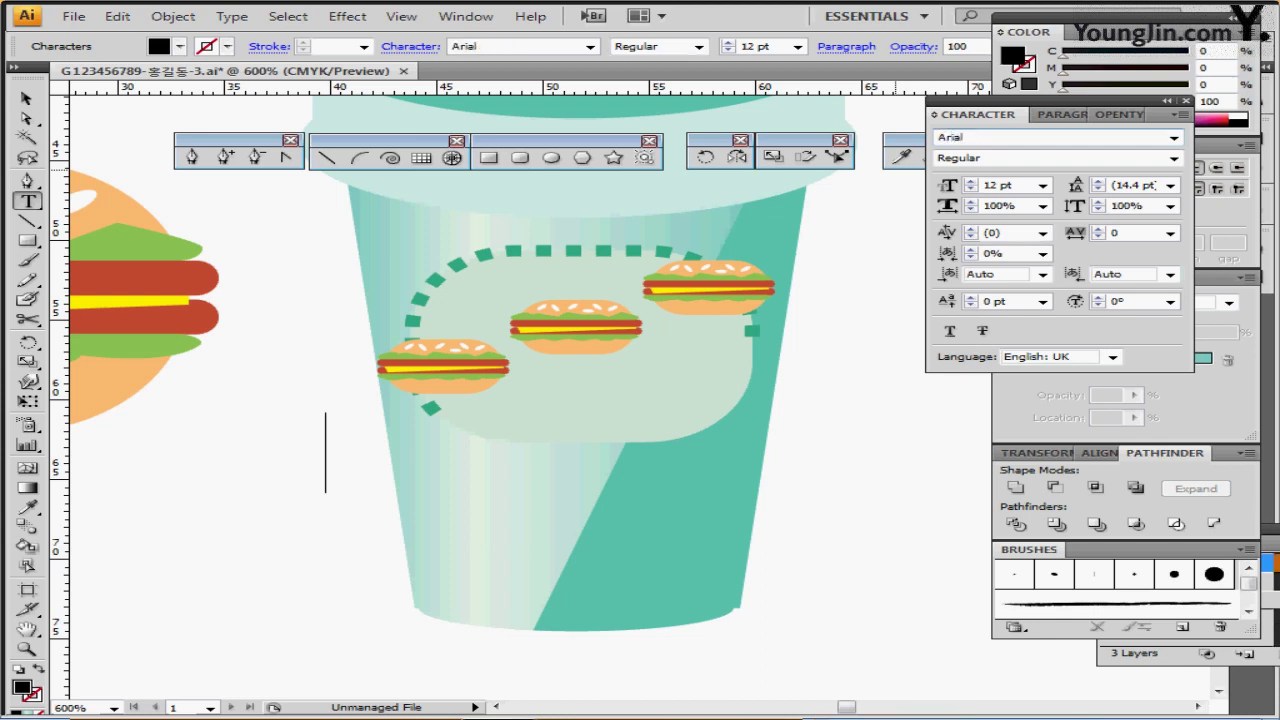
pyautogui.press('Tab')
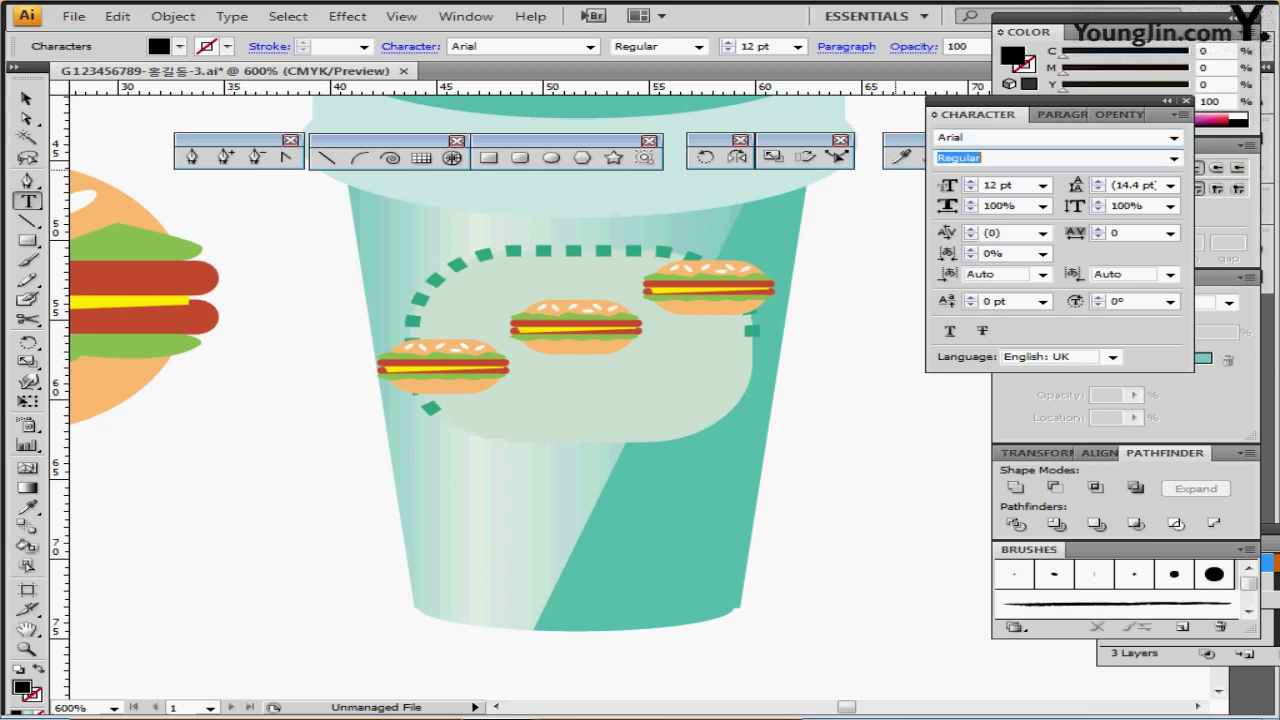
pyautogui.write('Bold Italic')
pyautogui.press('Return')
pyautogui.click(1174, 158)
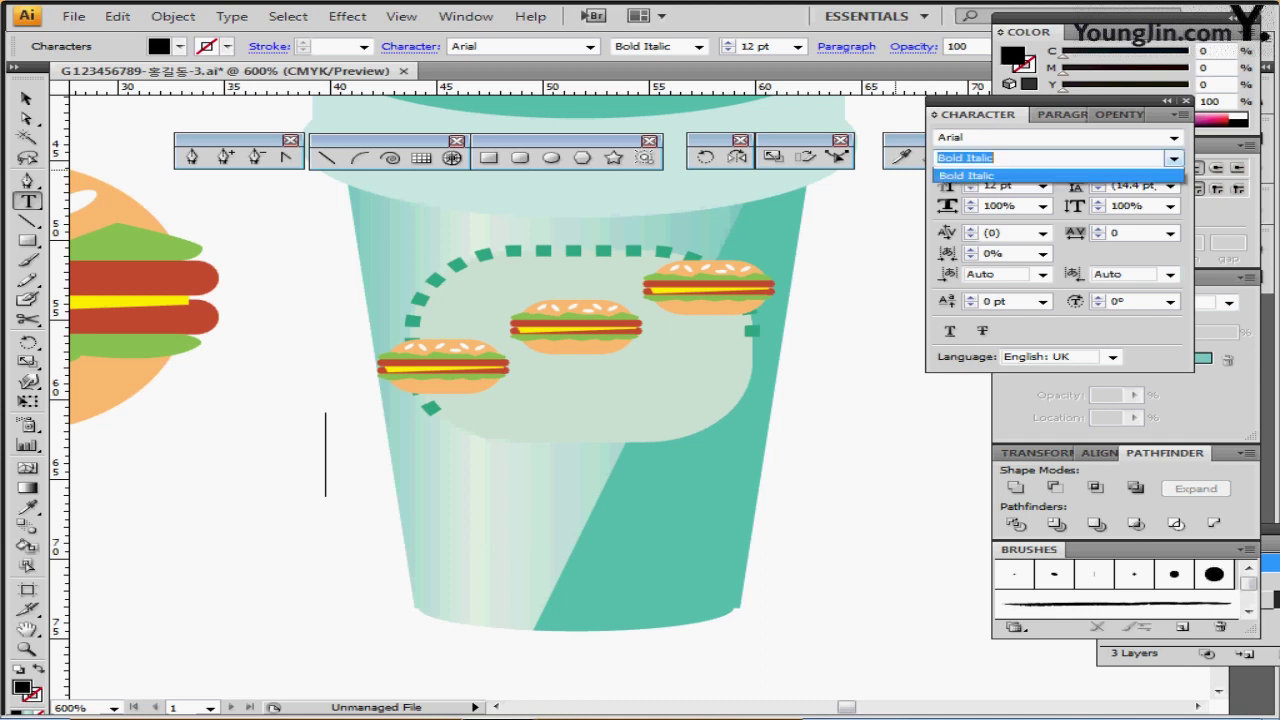
pyautogui.click(1174, 158)
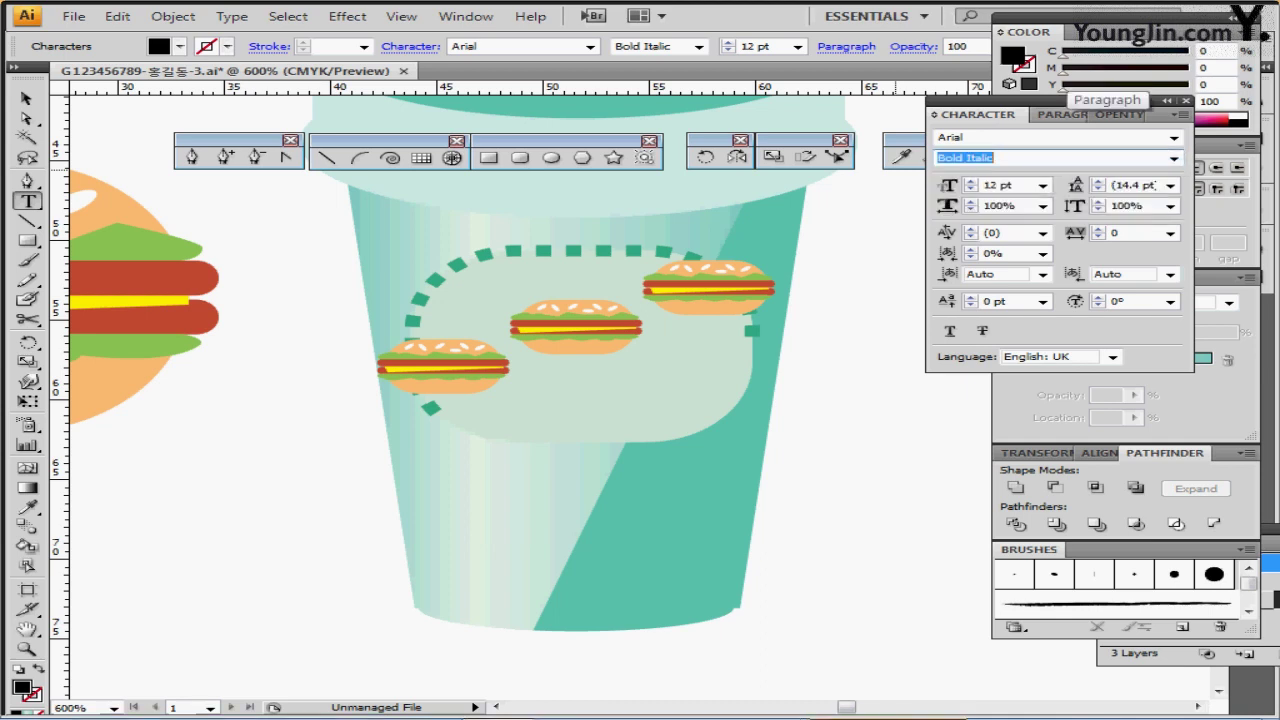
# Discard the empty text object beside the cup
pyautogui.keyDown('ctrl'); pyautogui.click(860, 497); pyautogui.keyUp('ctrl')
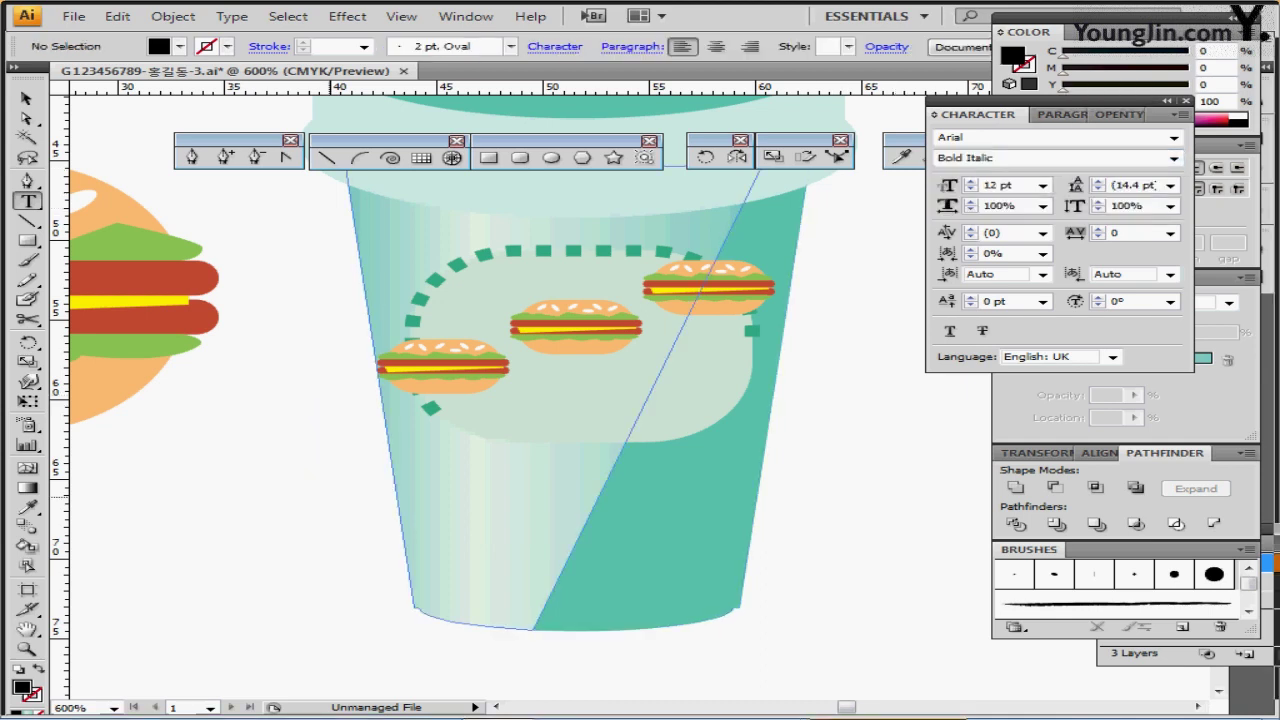
pyautogui.moveTo(286, 495); pyautogui.dragTo(328, 391)
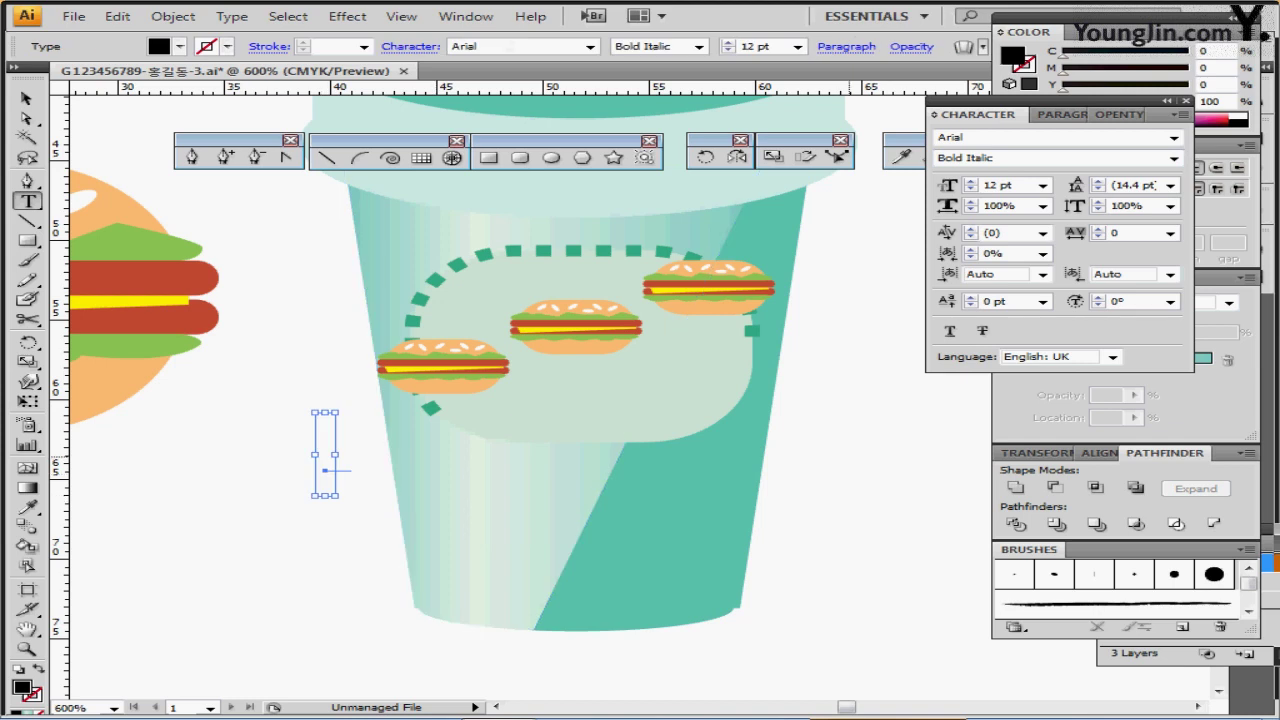
pyautogui.press('Escape')
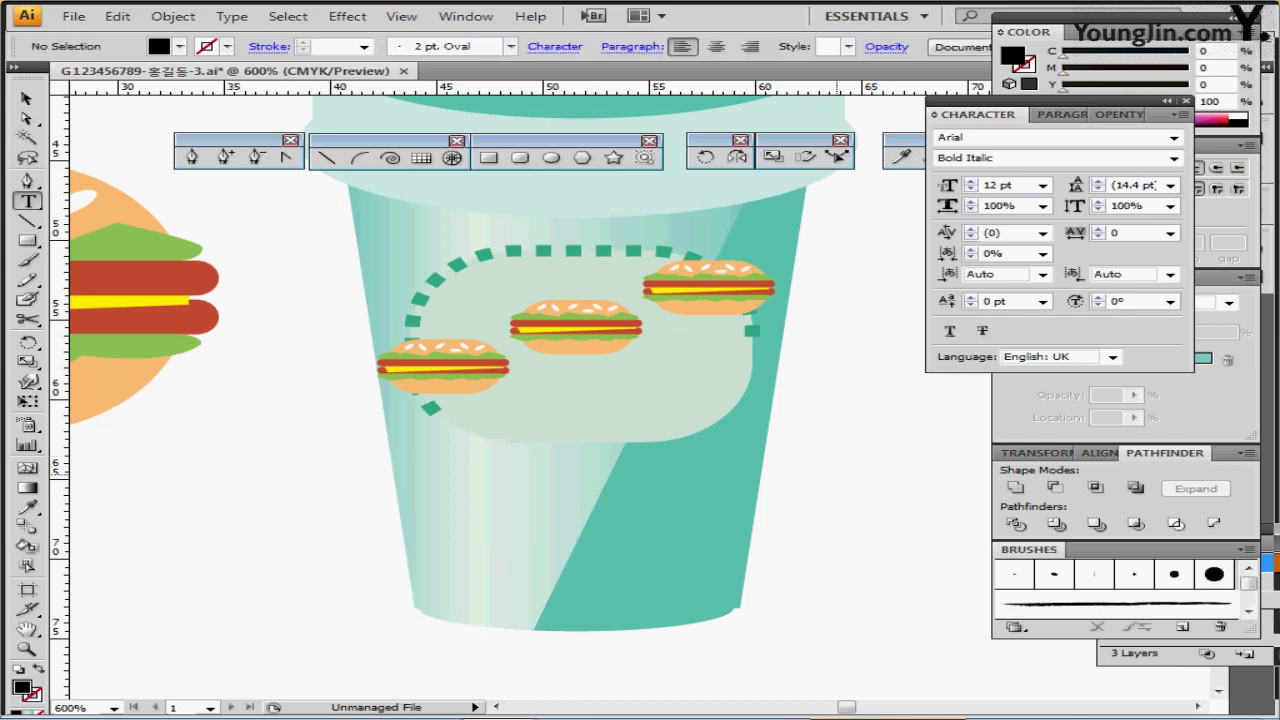
# Place the black TASTY! text on the cup, directly below the label with the small hot dogs
pyautogui.scroll(-1, 837, 475)
pyautogui.scroll(1, 1008, 422)
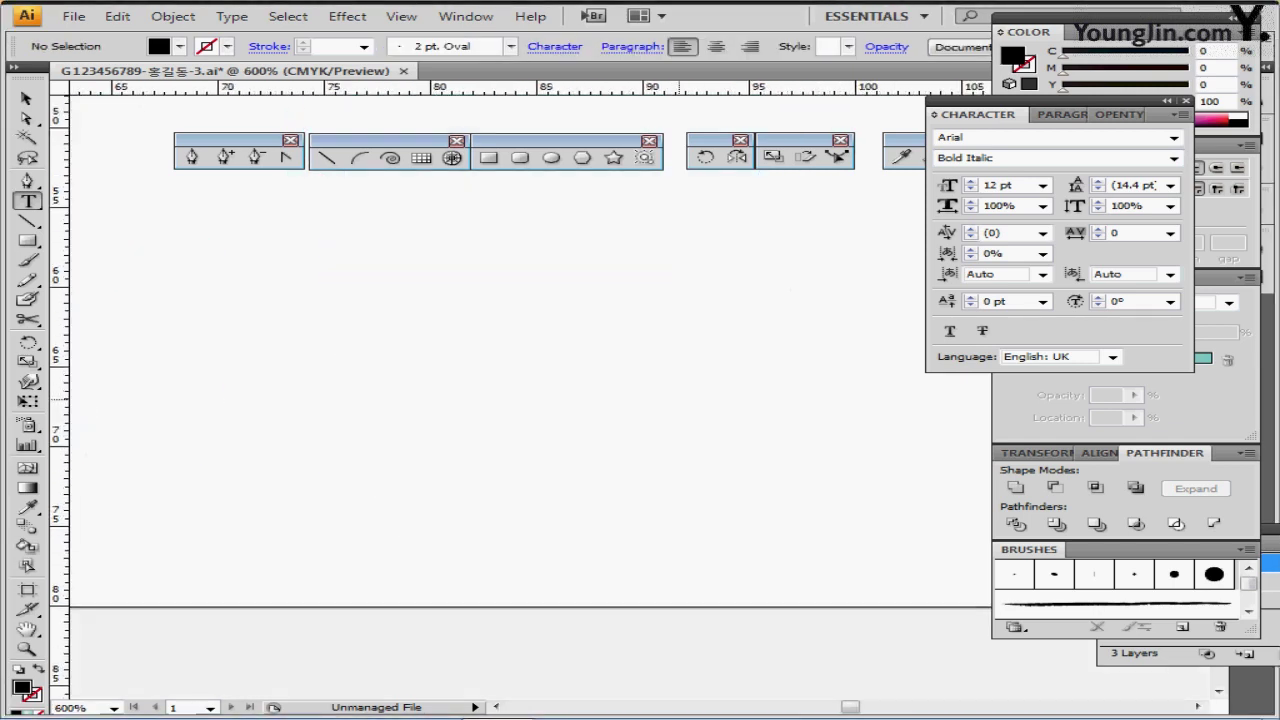
pyautogui.hotkey('ctrl', '-')
pyautogui.hotkey('ctrl', '-')
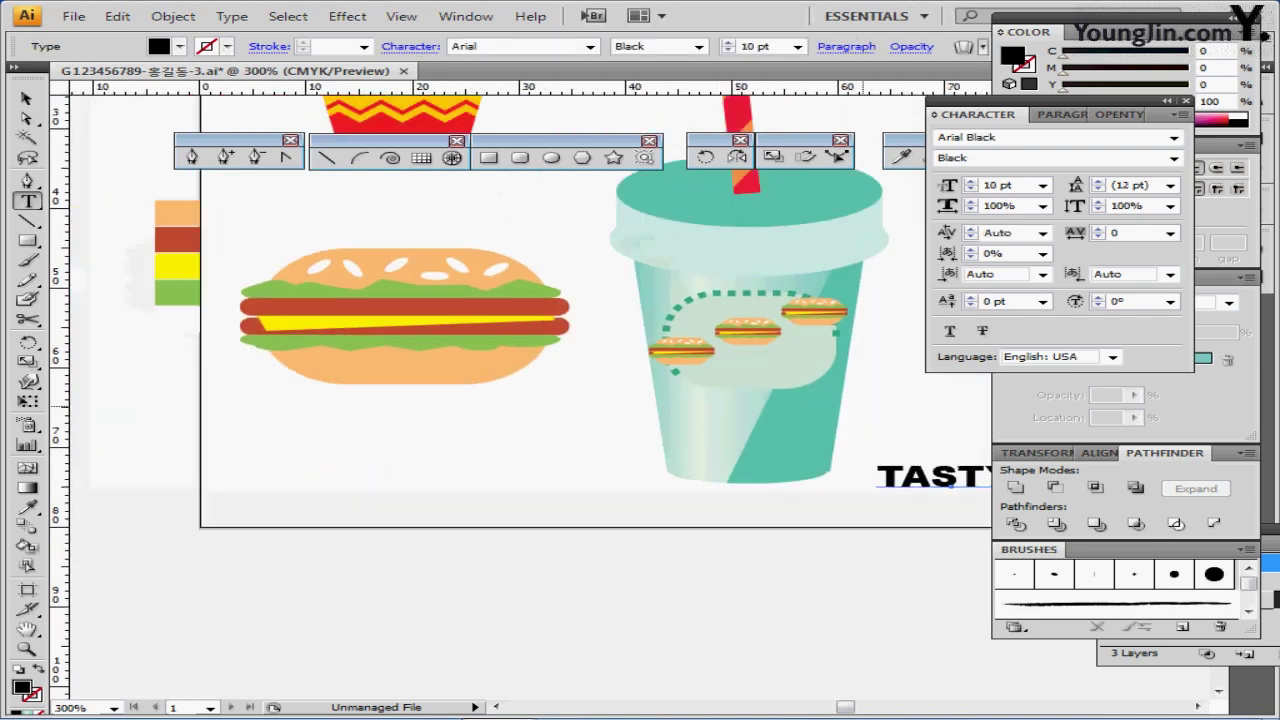
pyautogui.moveTo(863, 406); pyautogui.dragTo(731, 393)
pyautogui.moveTo(827, 465); pyautogui.dragTo(604, 447)
pyautogui.hotkey('ctrl', '+')
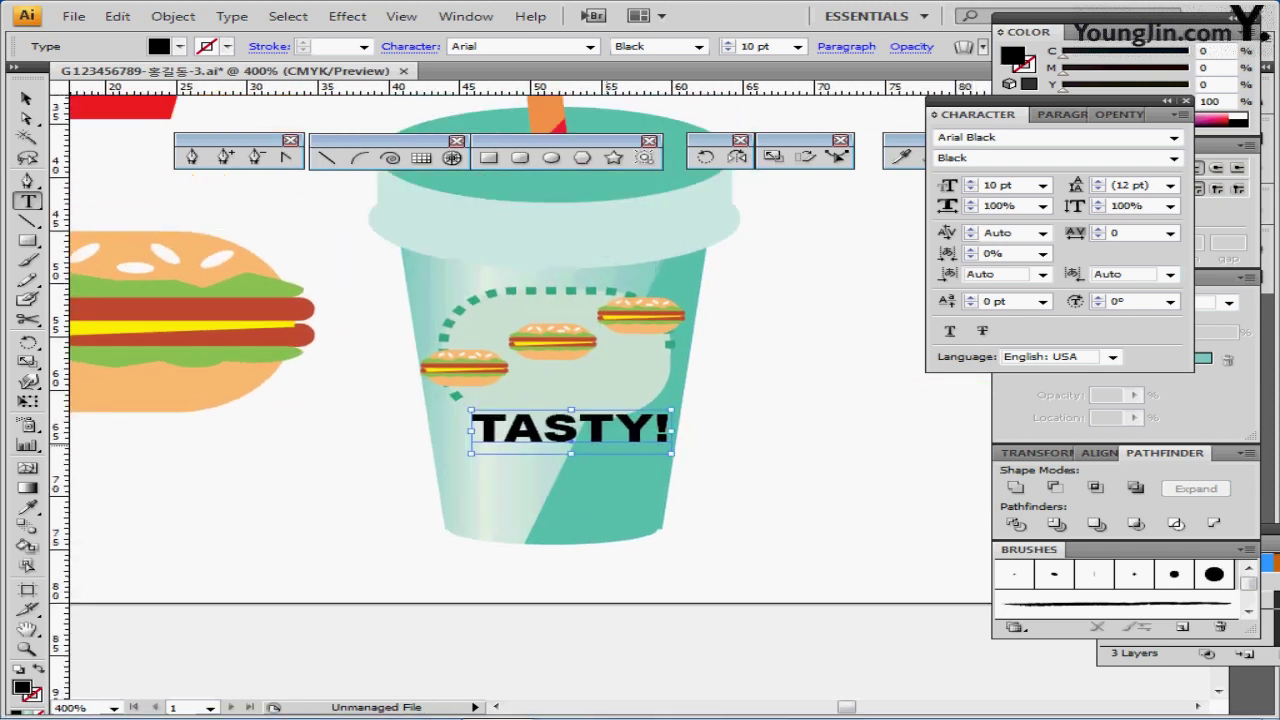
pyautogui.moveTo(604, 436); pyautogui.dragTo(600, 432)
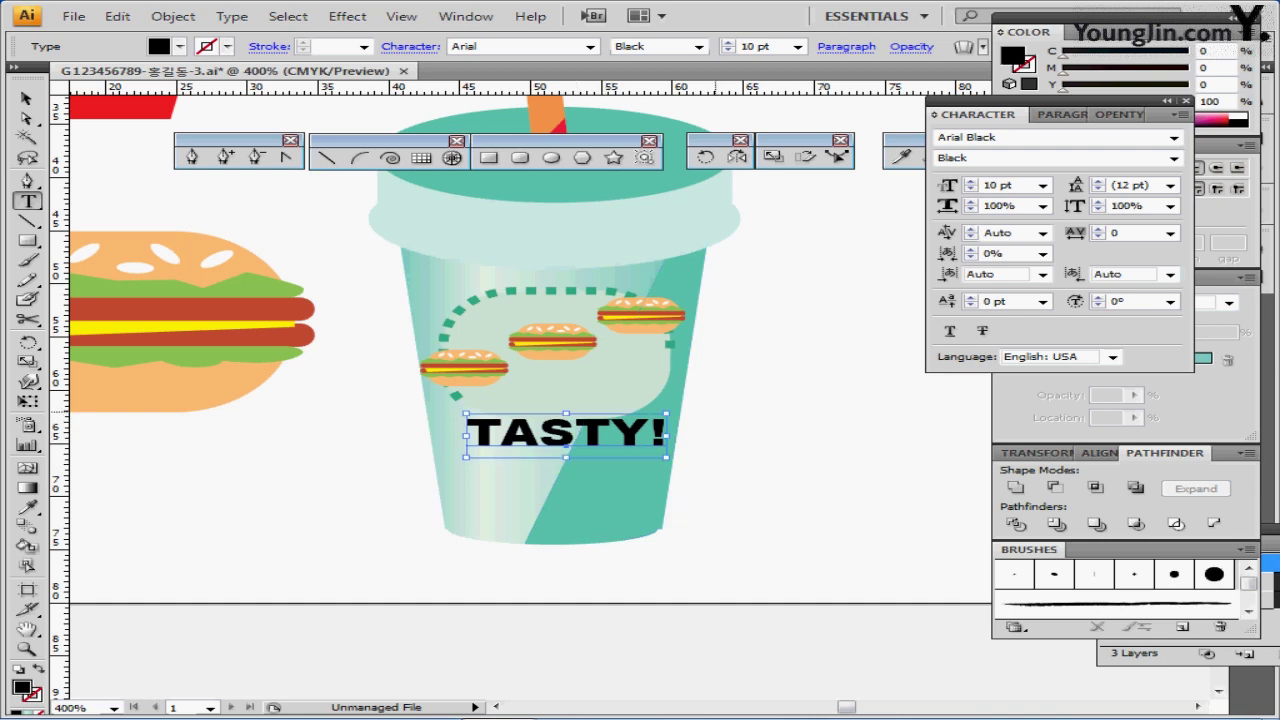
# Rotate the TASTY! text counter-clockwise to follow the hot dogs' slope, and move it up onto the label's lower edge
pyautogui.press('ctrl')
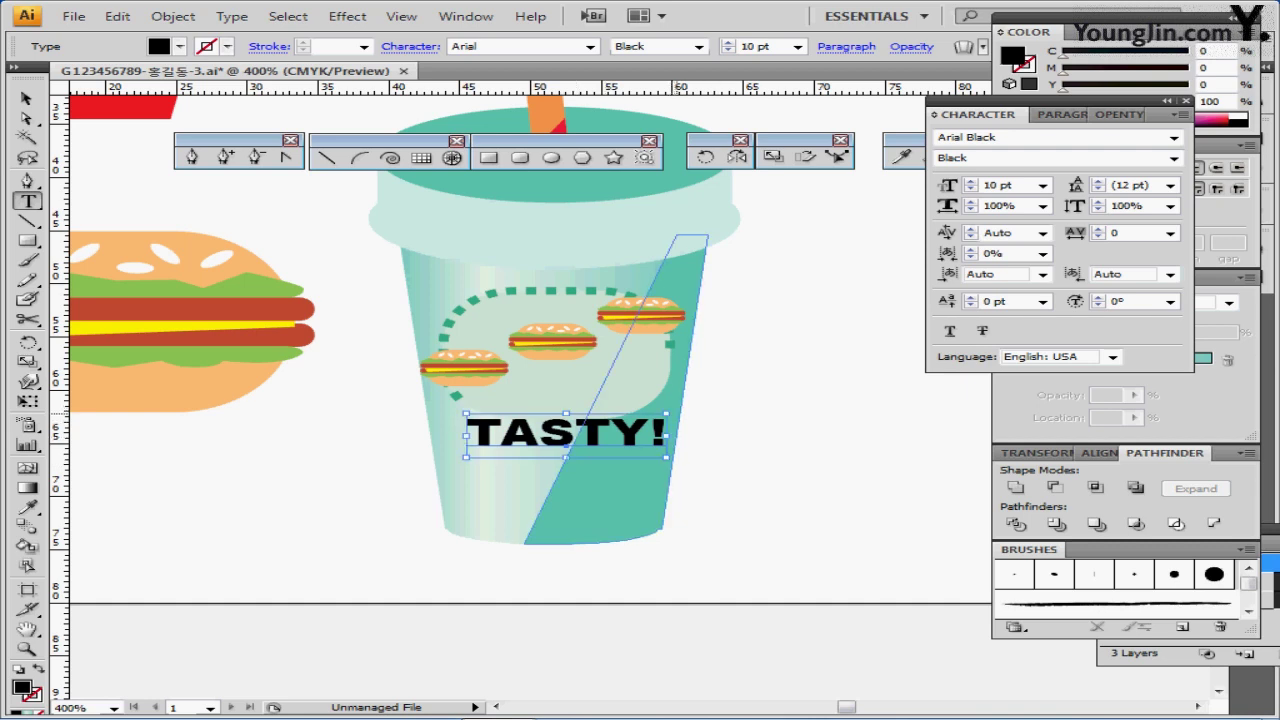
pyautogui.moveTo(693, 413); pyautogui.dragTo(676, 380)
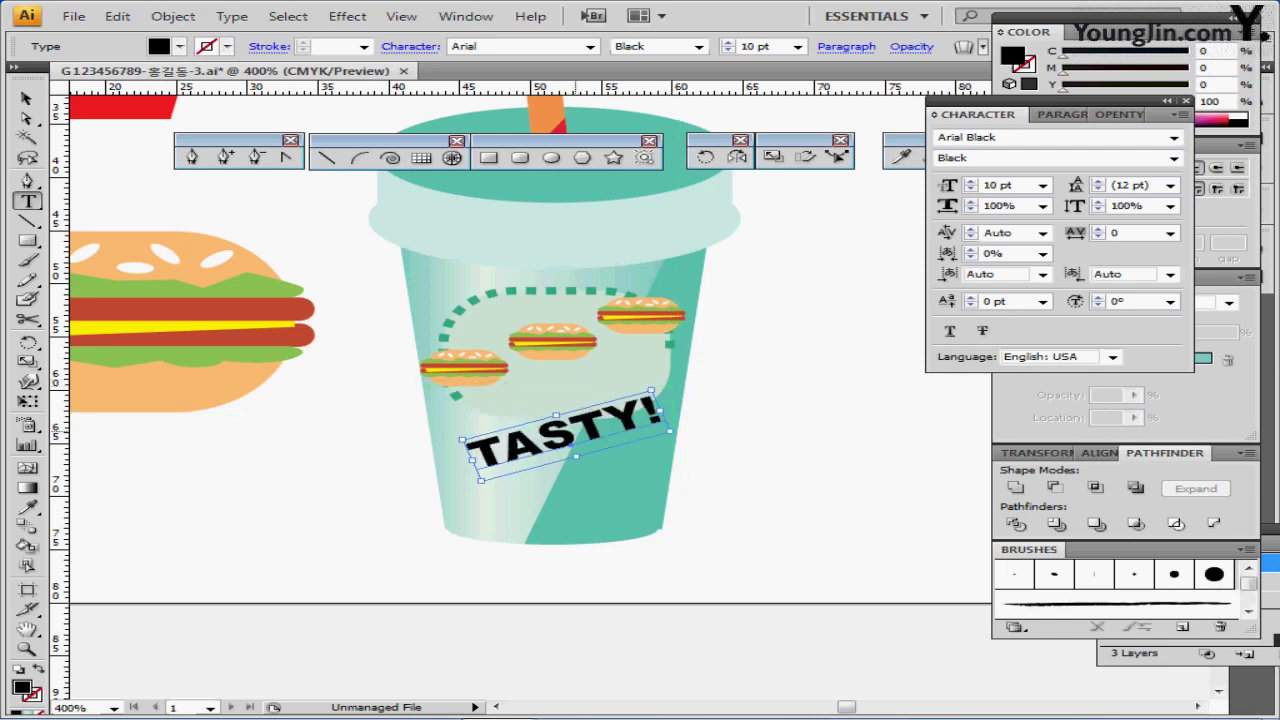
pyautogui.moveTo(576, 436); pyautogui.dragTo(598, 388)
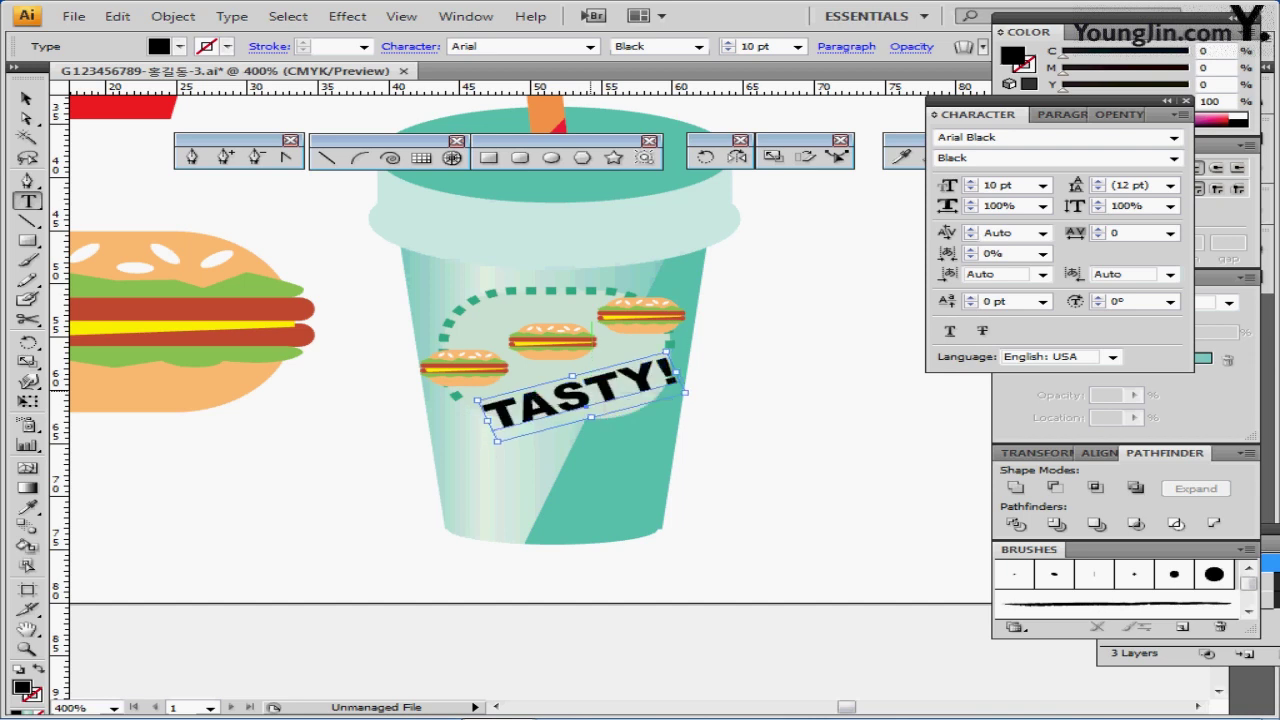
pyautogui.keyDown('ctrl'); pyautogui.click(771, 371); pyautogui.keyUp('ctrl')
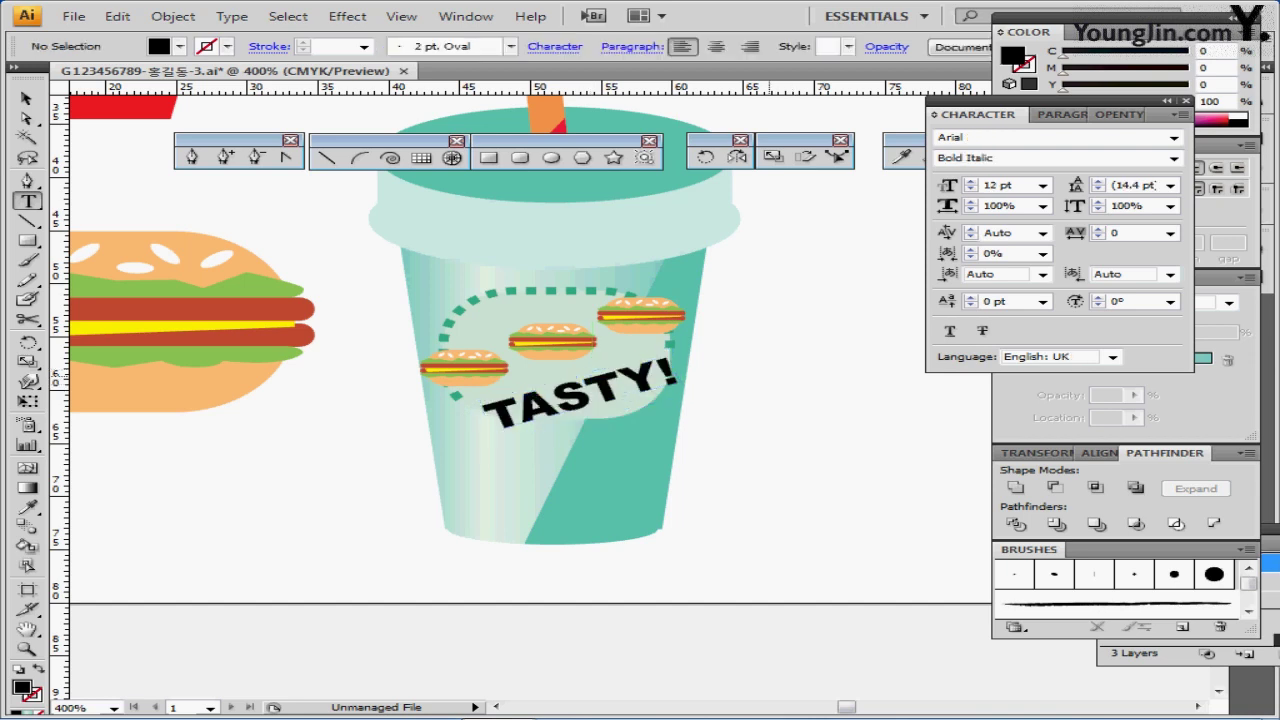
pyautogui.moveTo(687, 373); pyautogui.dragTo(672, 397)
pyautogui.moveTo(566, 401); pyautogui.dragTo(568, 407)
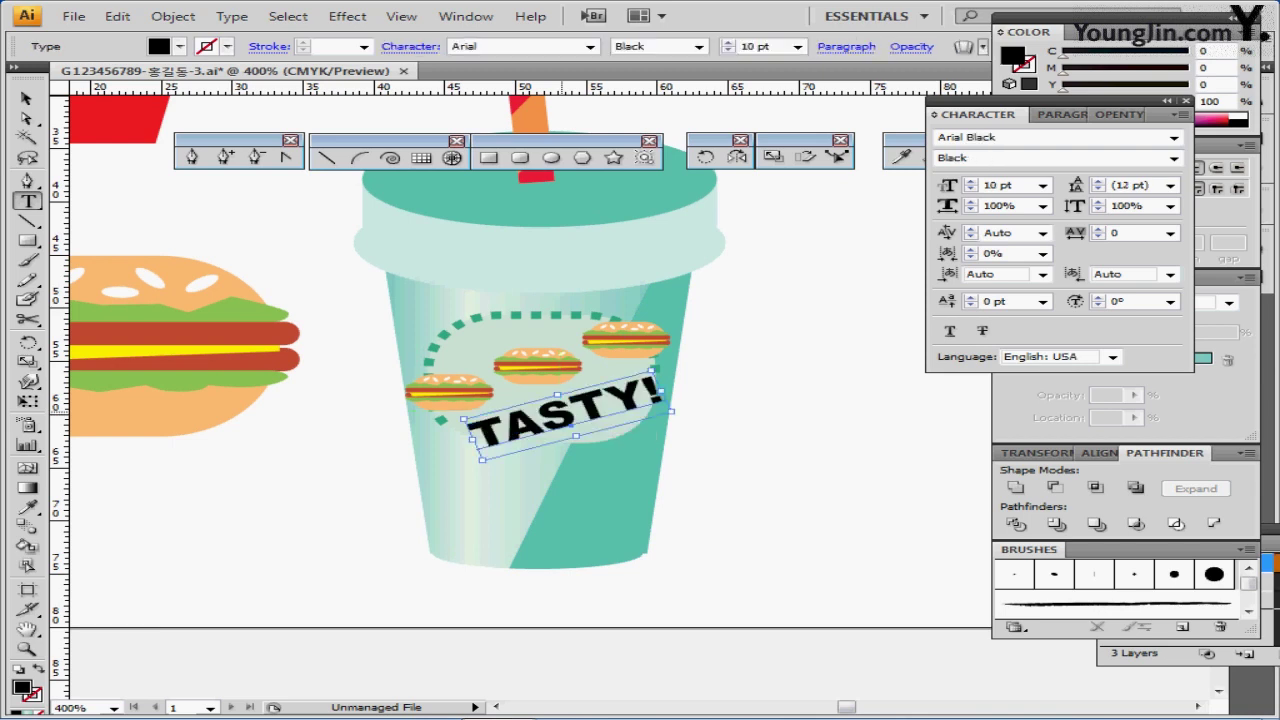
pyautogui.click(562, 420)
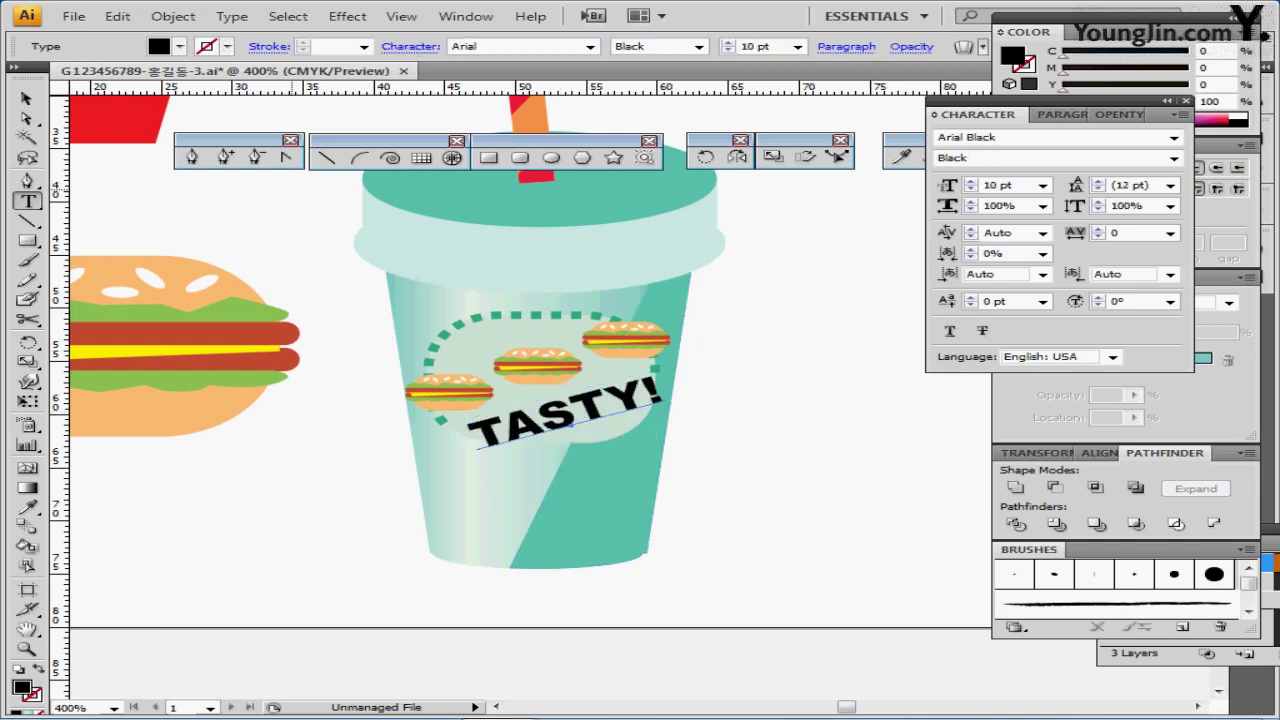
pyautogui.press('Escape')
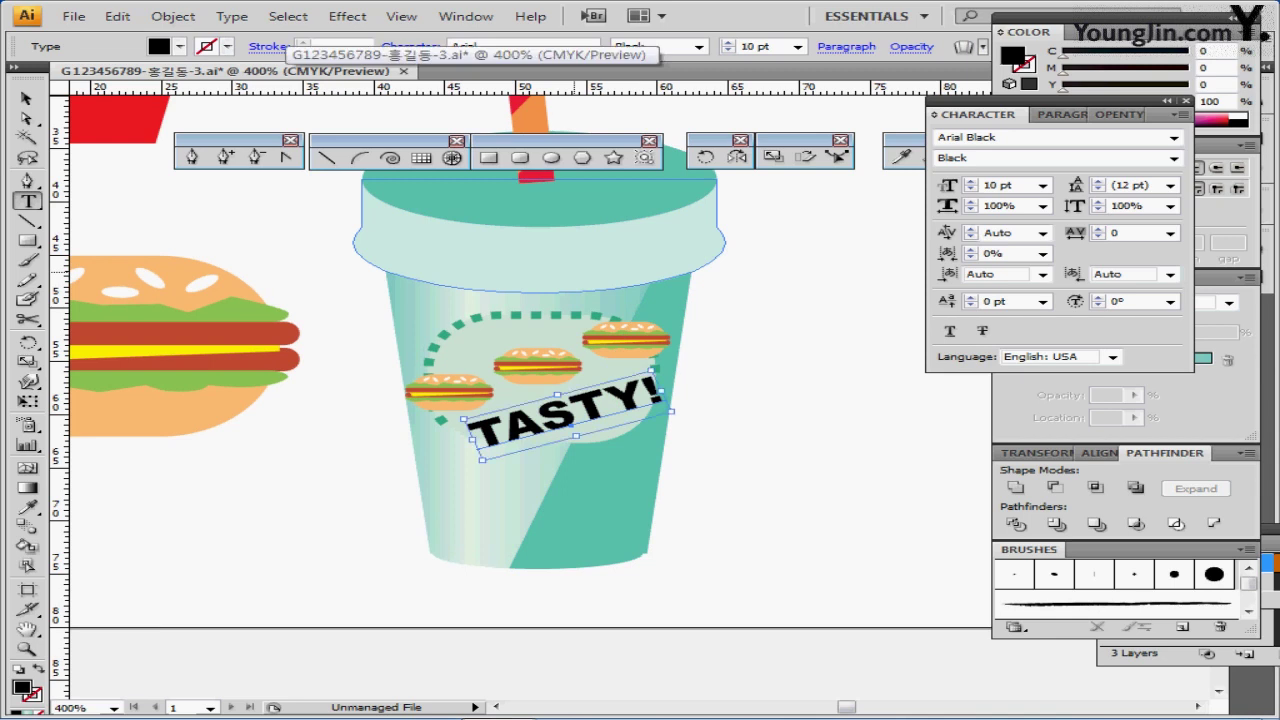
# Unlock all locked objects and clear the selection
pyautogui.click(158, 22)
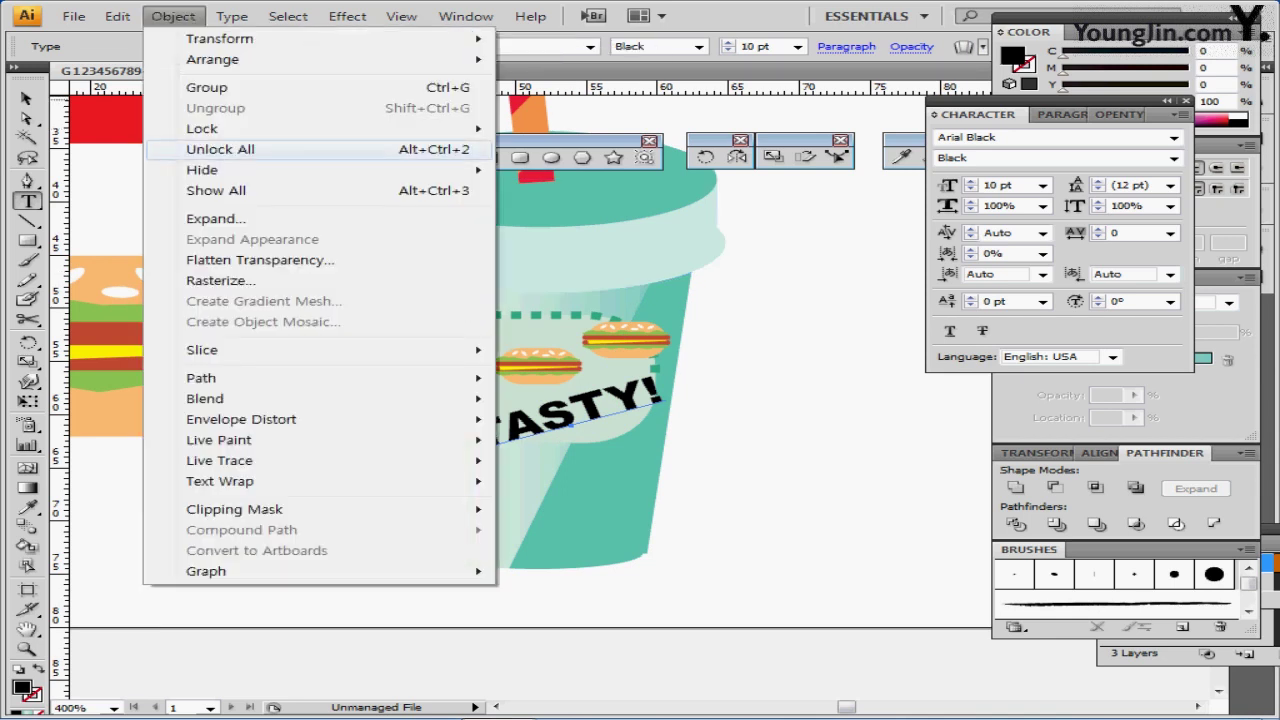
pyautogui.click(220, 150)
pyautogui.hotkey('ctrl', 'shift', 'a')
# Hide the topmost layer and show it again to check which artwork it holds
pyautogui.moveTo(600, 350); pyautogui.dragTo(528, 405)
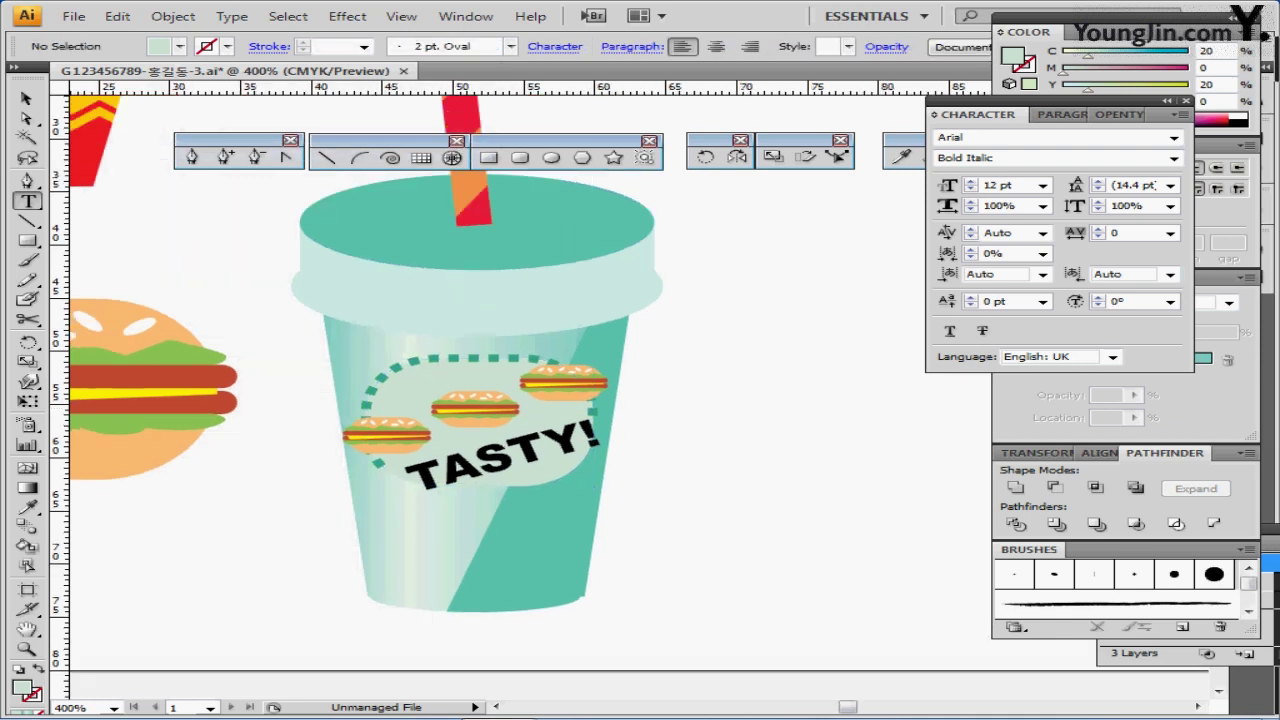
pyautogui.moveTo(728, 354); pyautogui.dragTo(708, 376)
pyautogui.moveTo(798, 383); pyautogui.dragTo(646, 354)
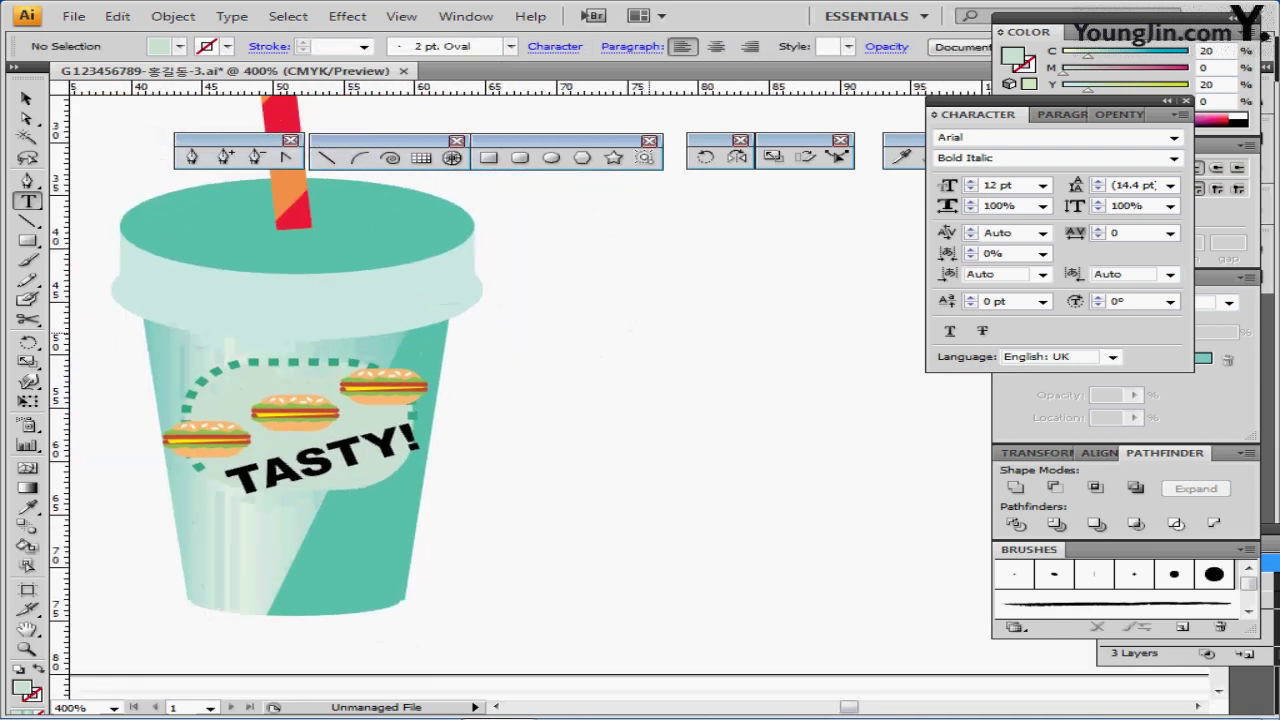
pyautogui.hotkey('ctrl', '-')
pyautogui.moveTo(842, 340); pyautogui.dragTo(514, 425)
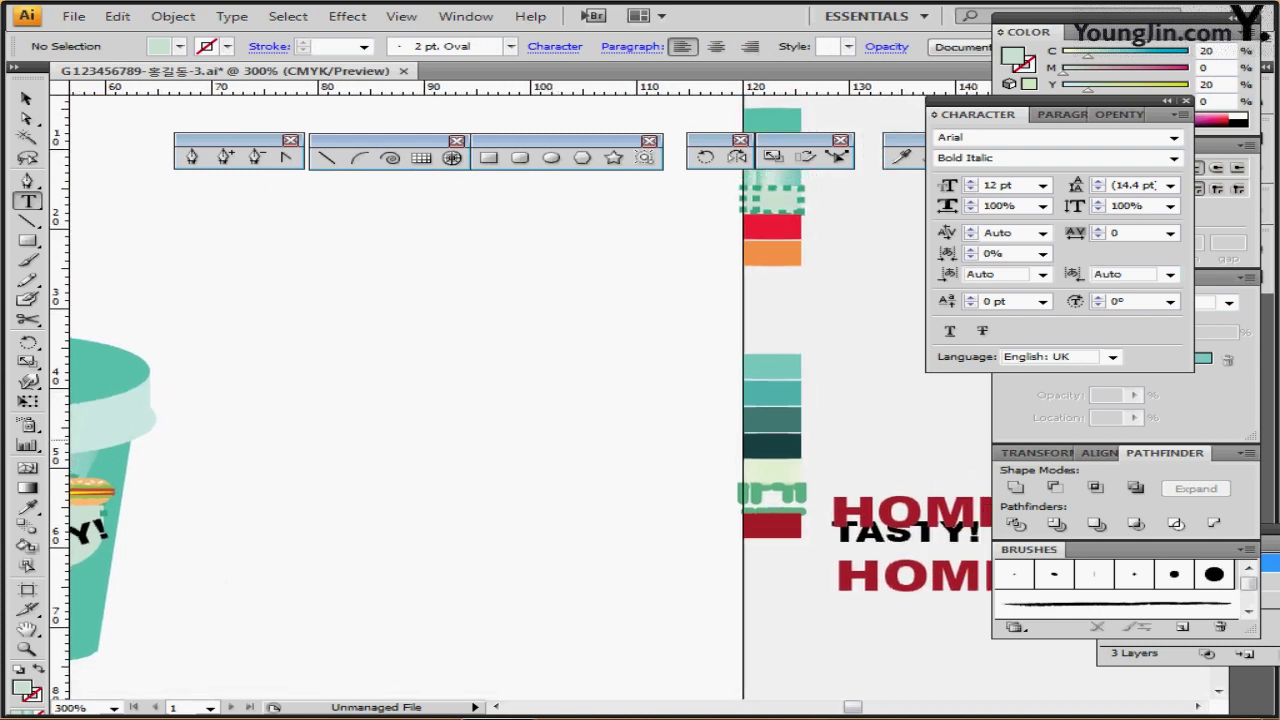
pyautogui.doubleClick(1029, 550)
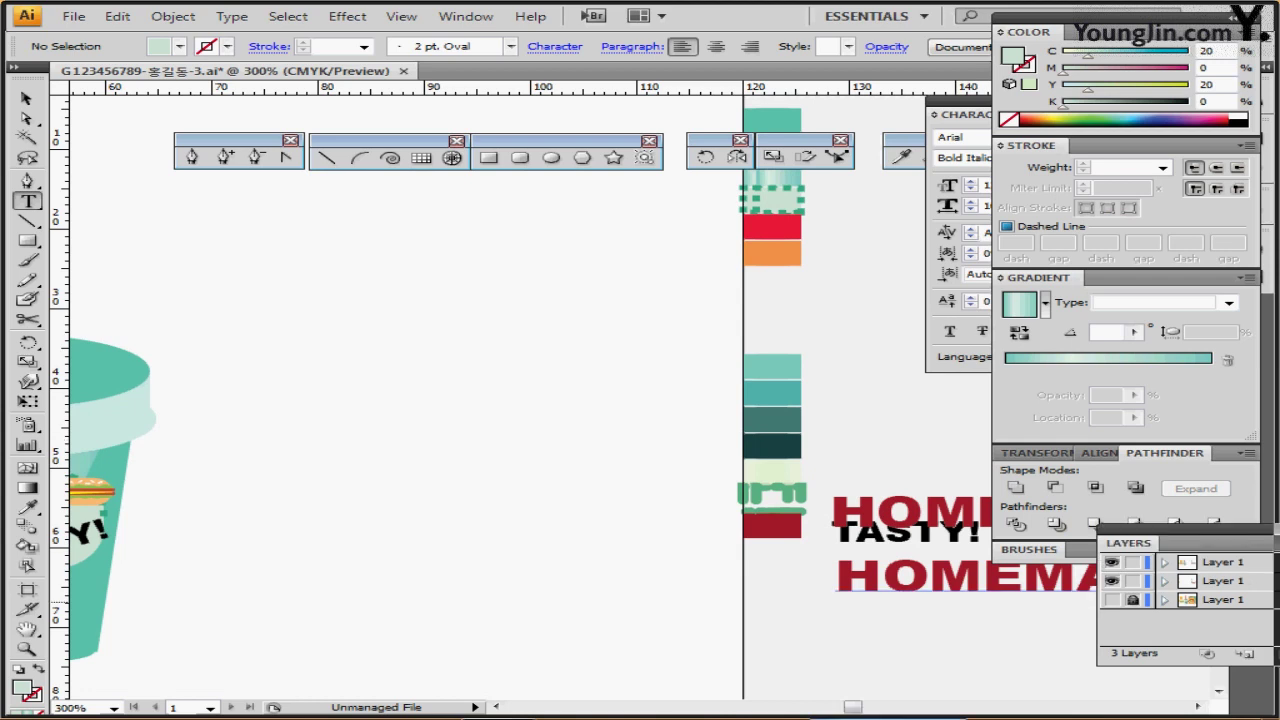
pyautogui.click(1111, 562)
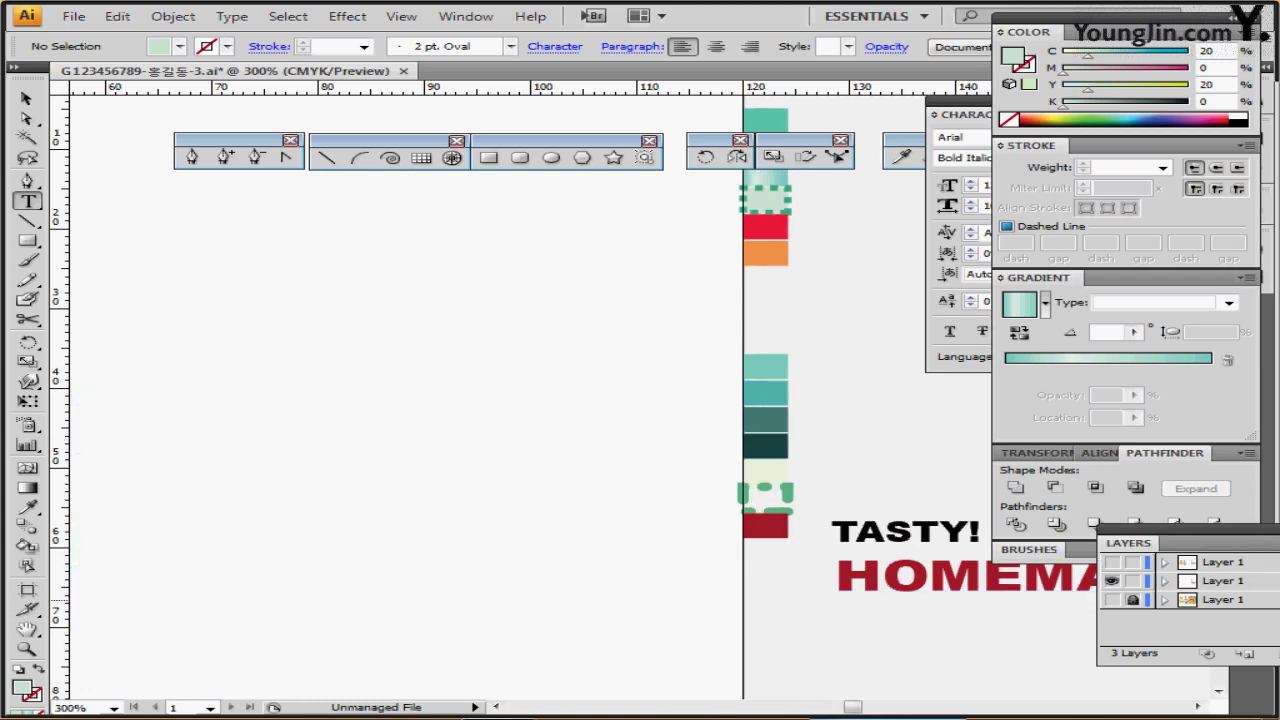
pyautogui.click(1111, 562)
# Show the sketch guides and trace the paper bag's front panel as a closed path with the Pen tool
pyautogui.hotkey('ctrl', ';')
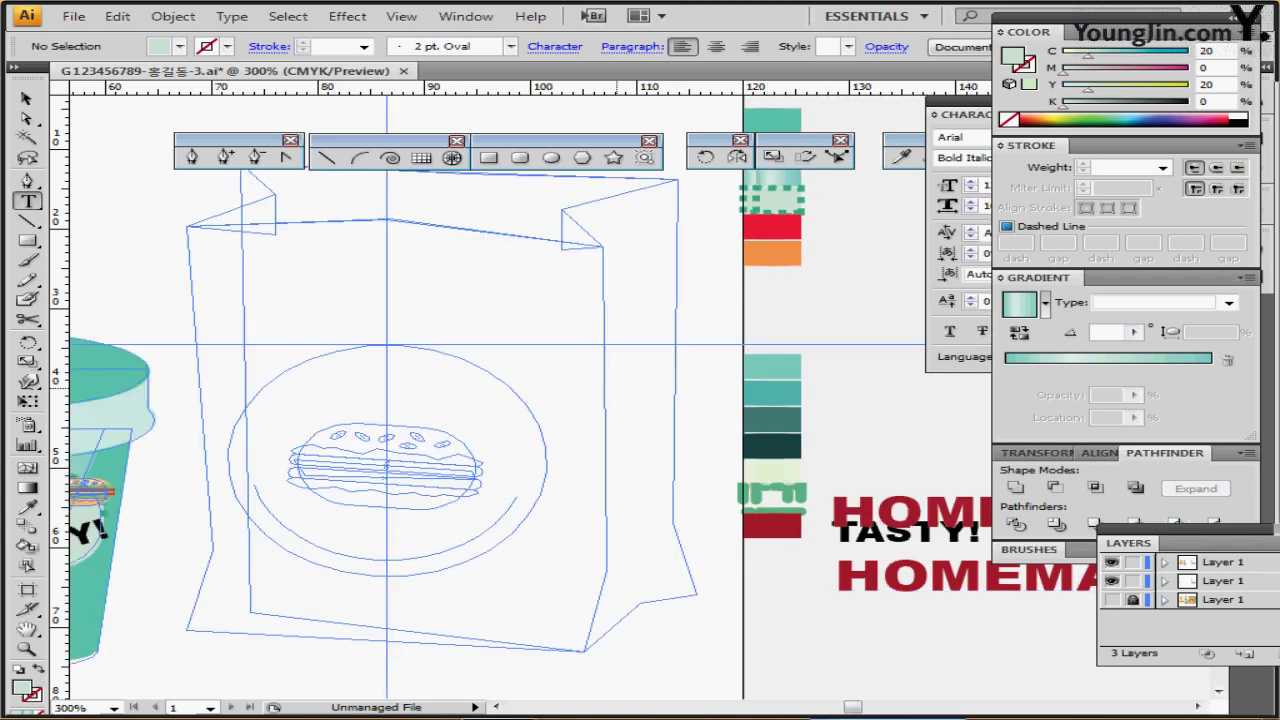
pyautogui.moveTo(517, 395); pyautogui.dragTo(522, 410)
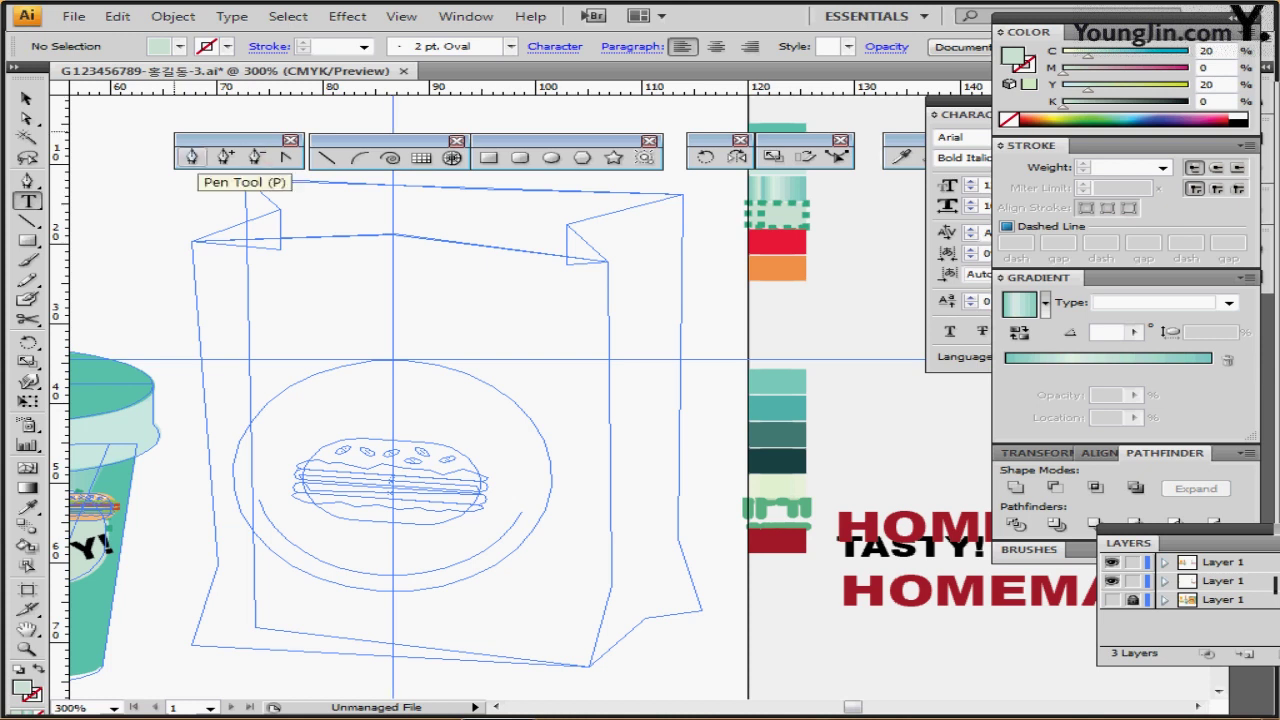
pyautogui.click(192, 158)
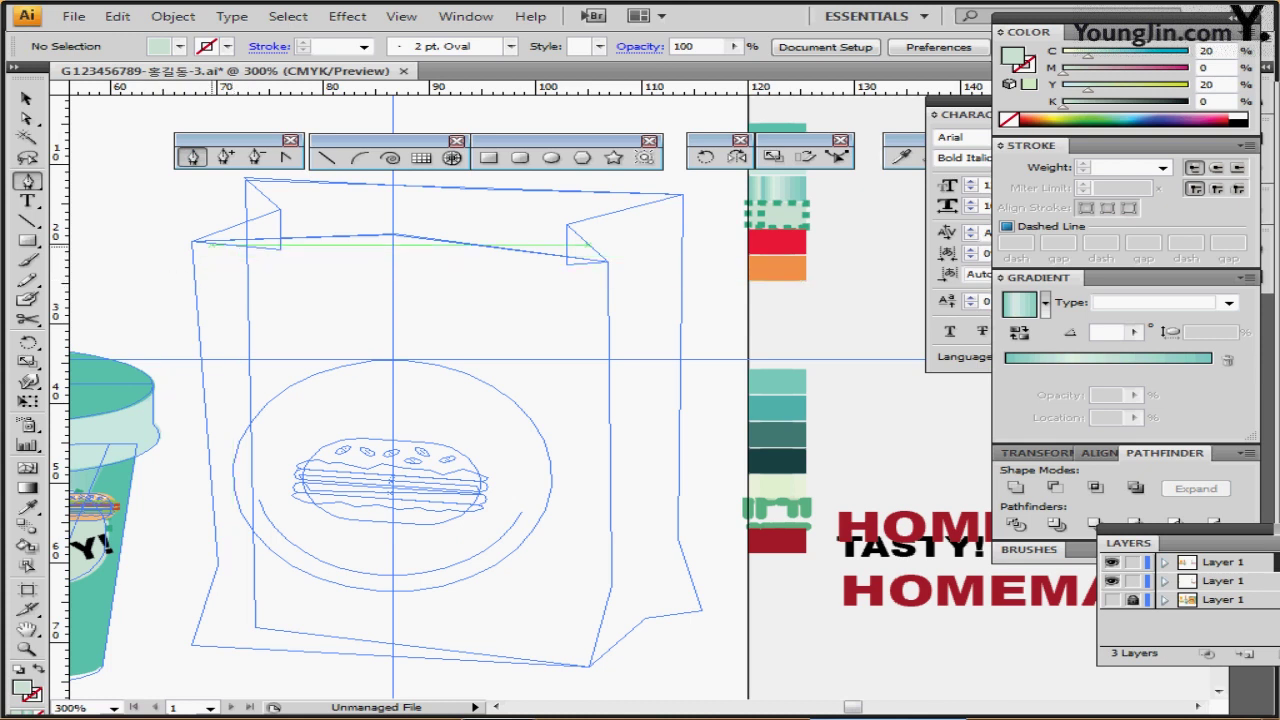
pyautogui.press('capslock')
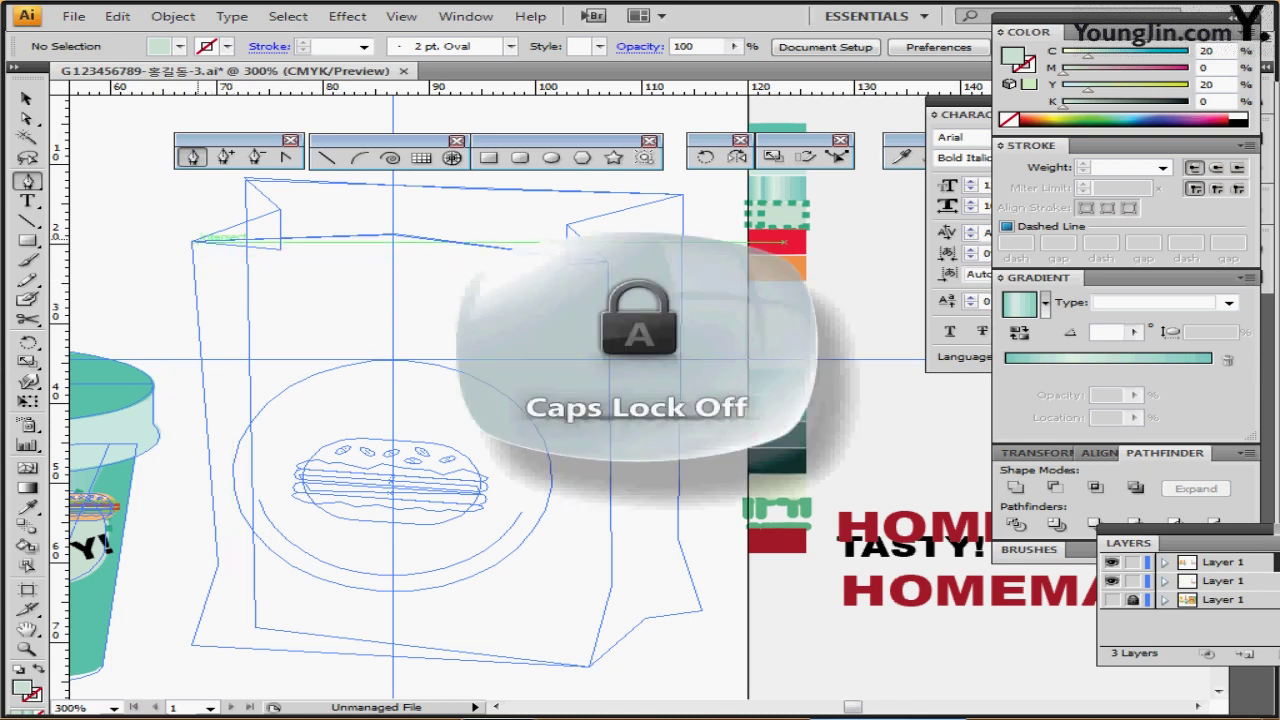
pyautogui.click(191, 241)
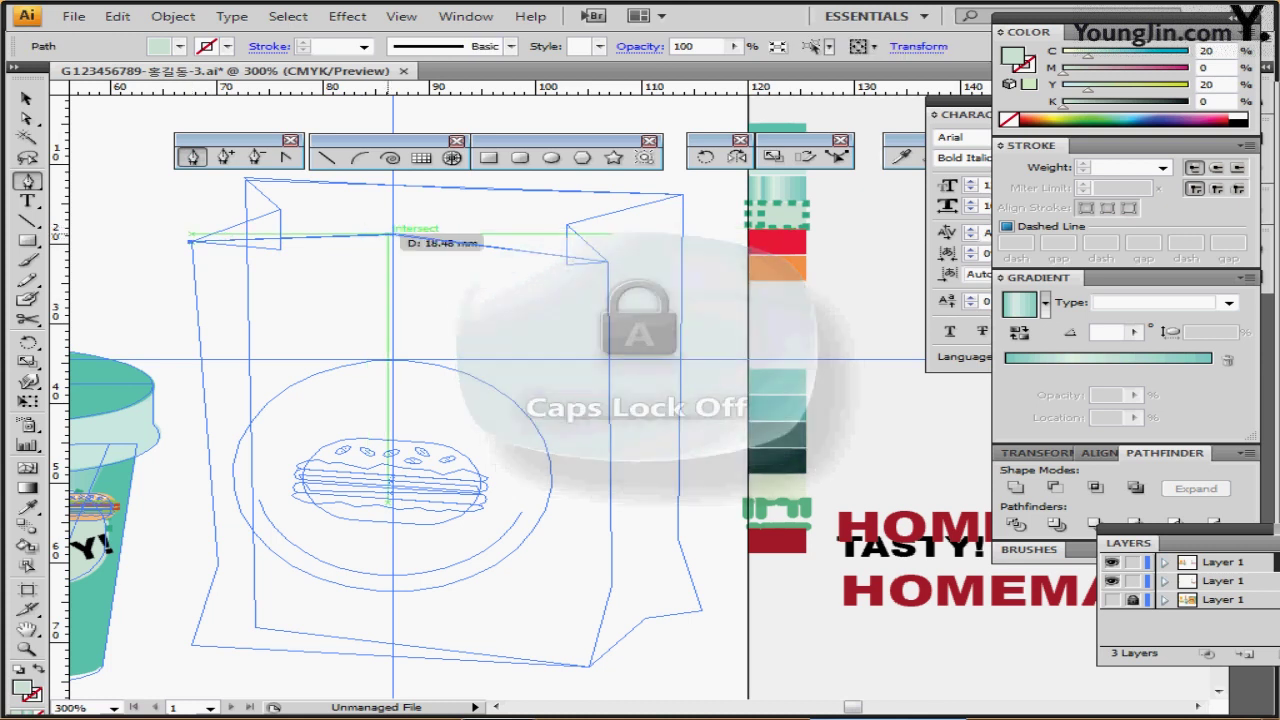
pyautogui.click(387, 234)
pyautogui.click(607, 260)
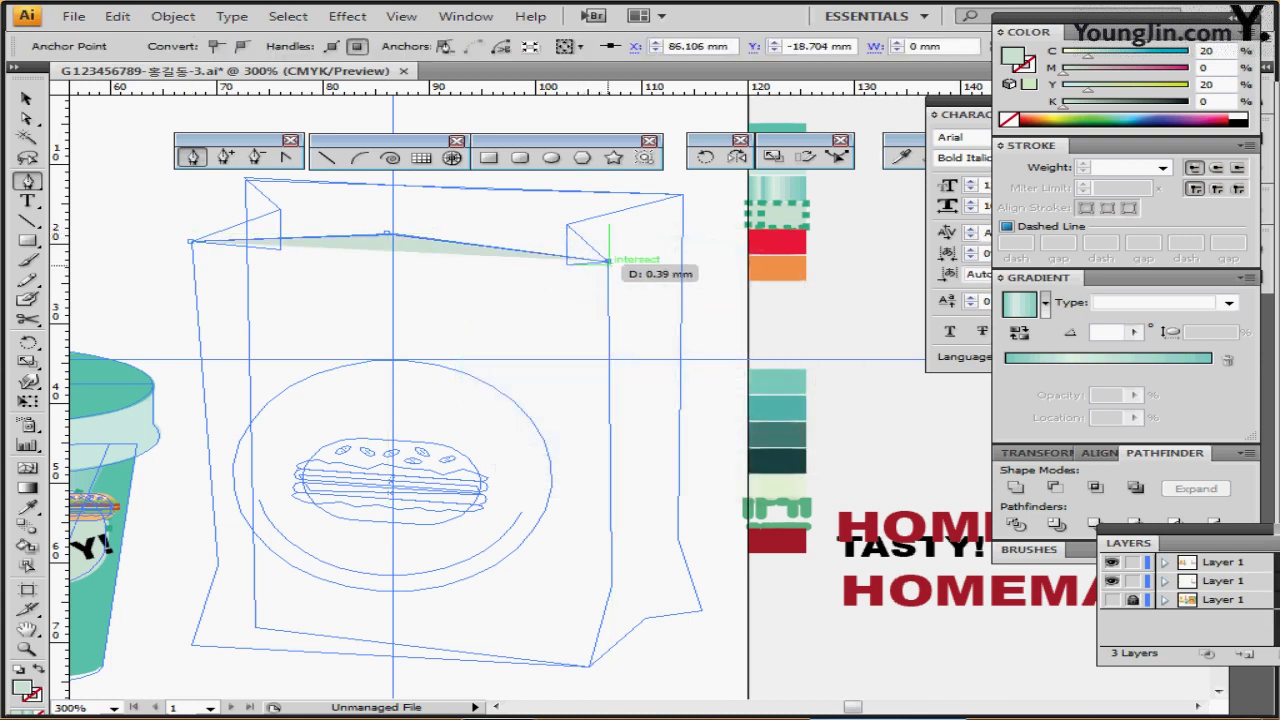
pyautogui.click(609, 591)
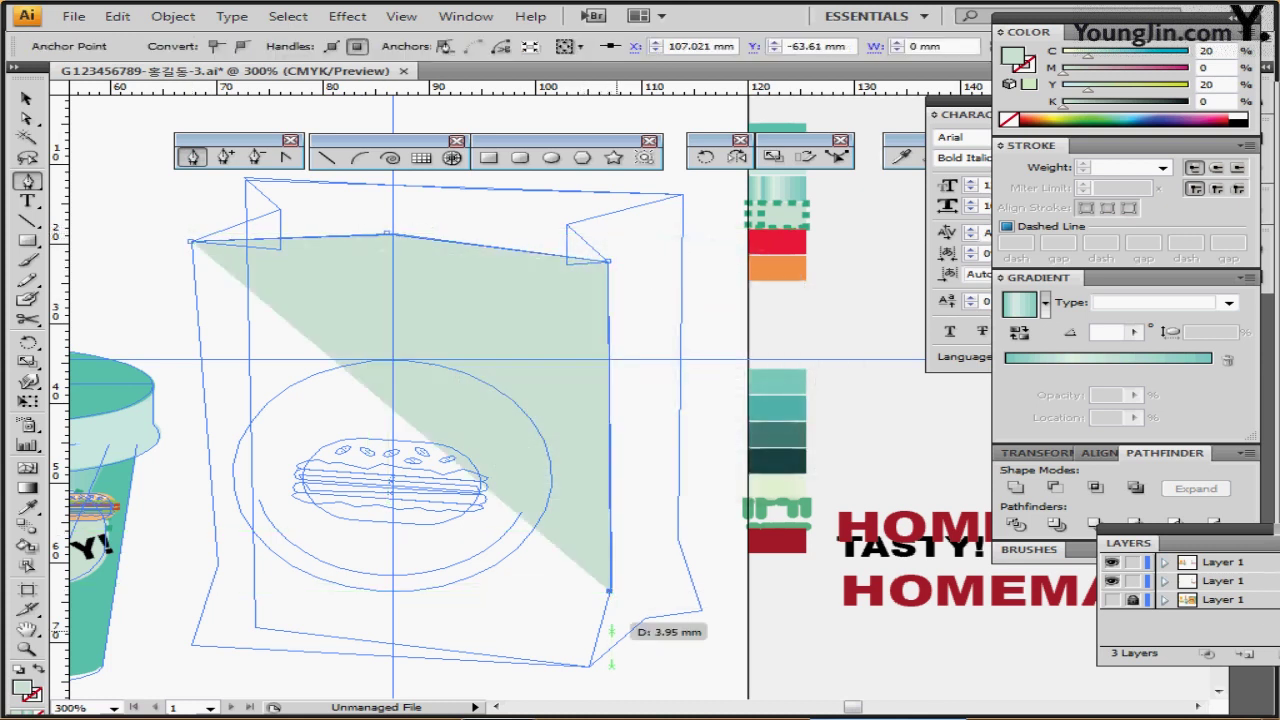
pyautogui.click(588, 665)
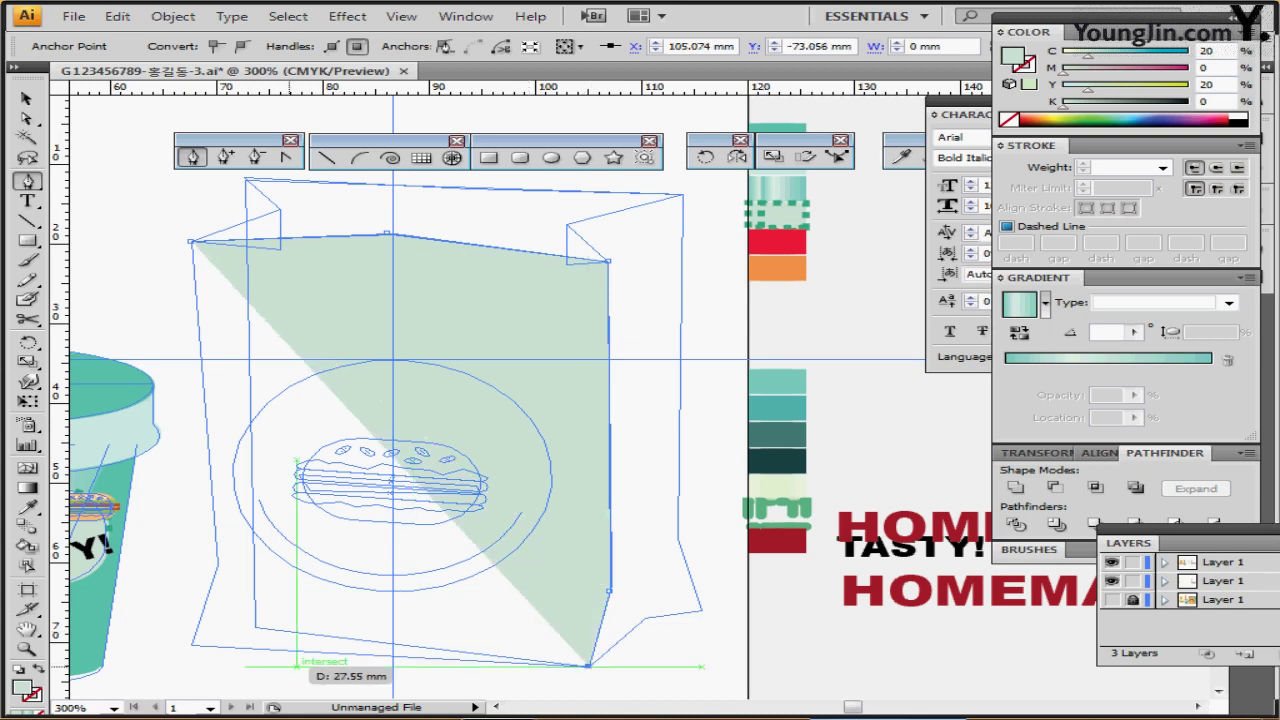
pyautogui.click(190, 645)
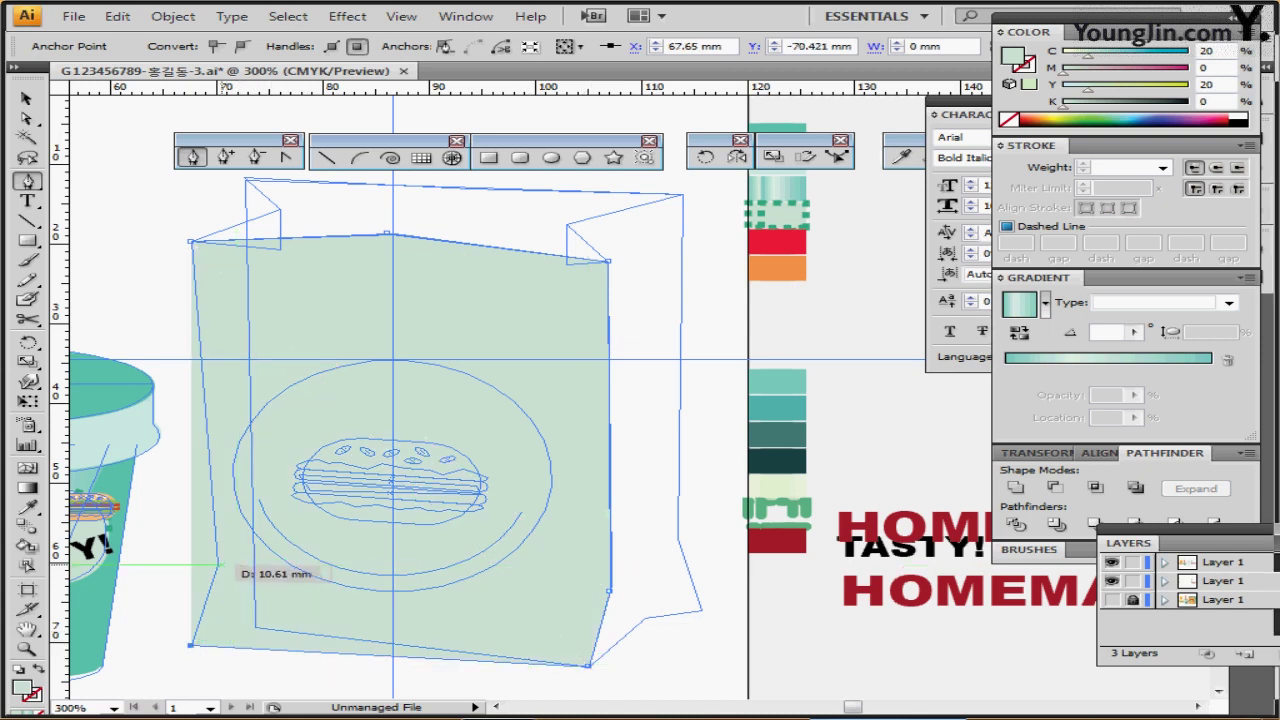
pyautogui.click(220, 564)
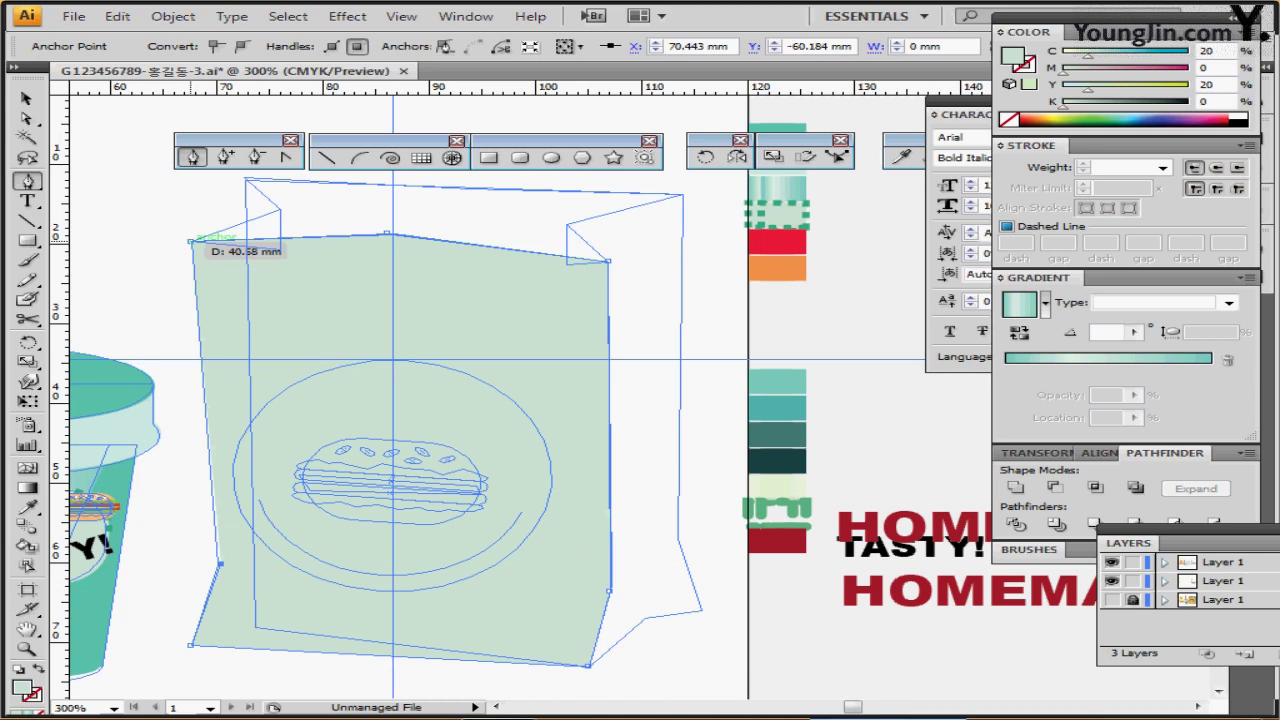
pyautogui.click(190, 241)
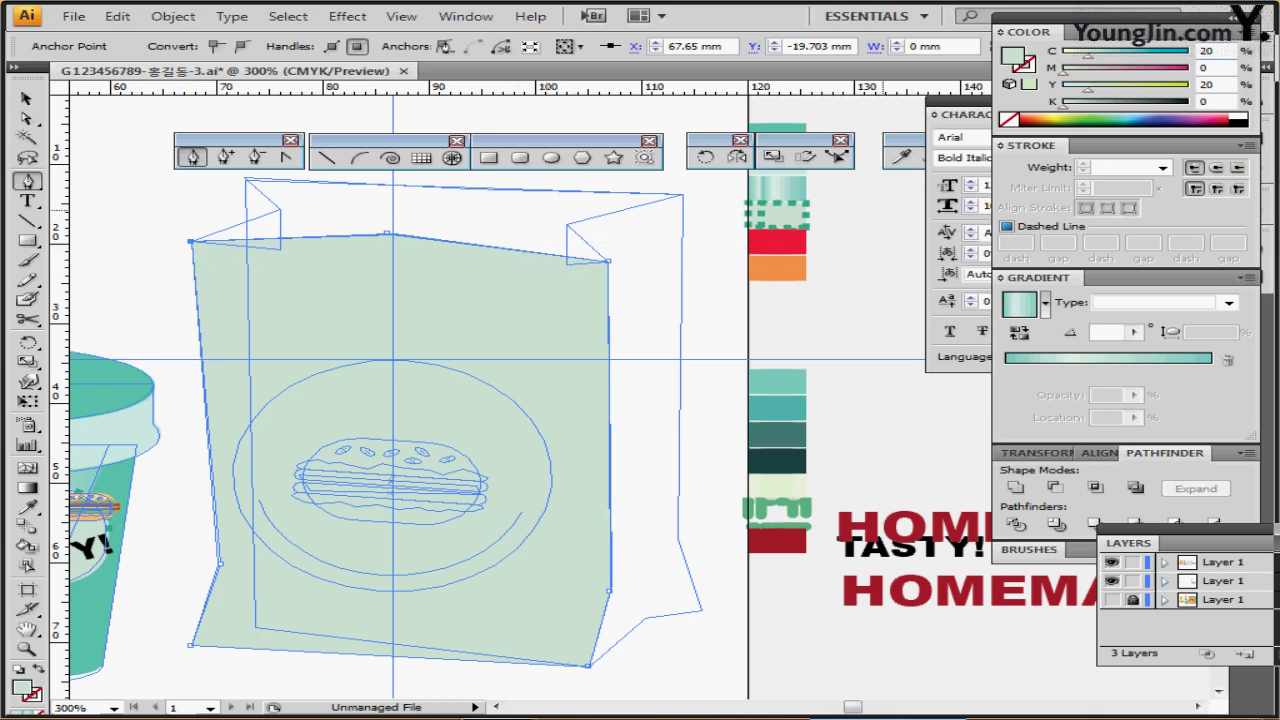
# Fill the bag's front panel with the light teal swatch, C=50 M=0 Y=30 K=0, and deselect it
pyautogui.press('ctrl')
pyautogui.press('i')
pyautogui.click(770, 380)
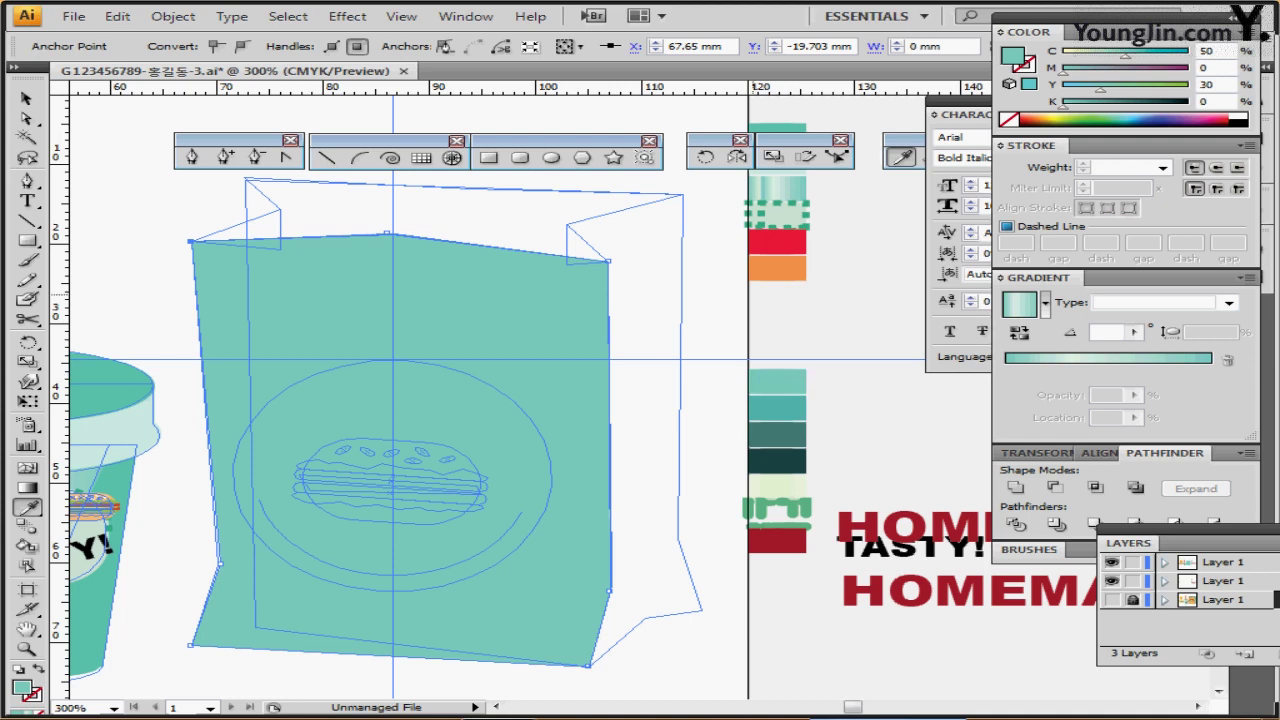
pyautogui.press('ctrl')
pyautogui.keyDown('ctrl'); pyautogui.click(770, 326); pyautogui.keyUp('ctrl')
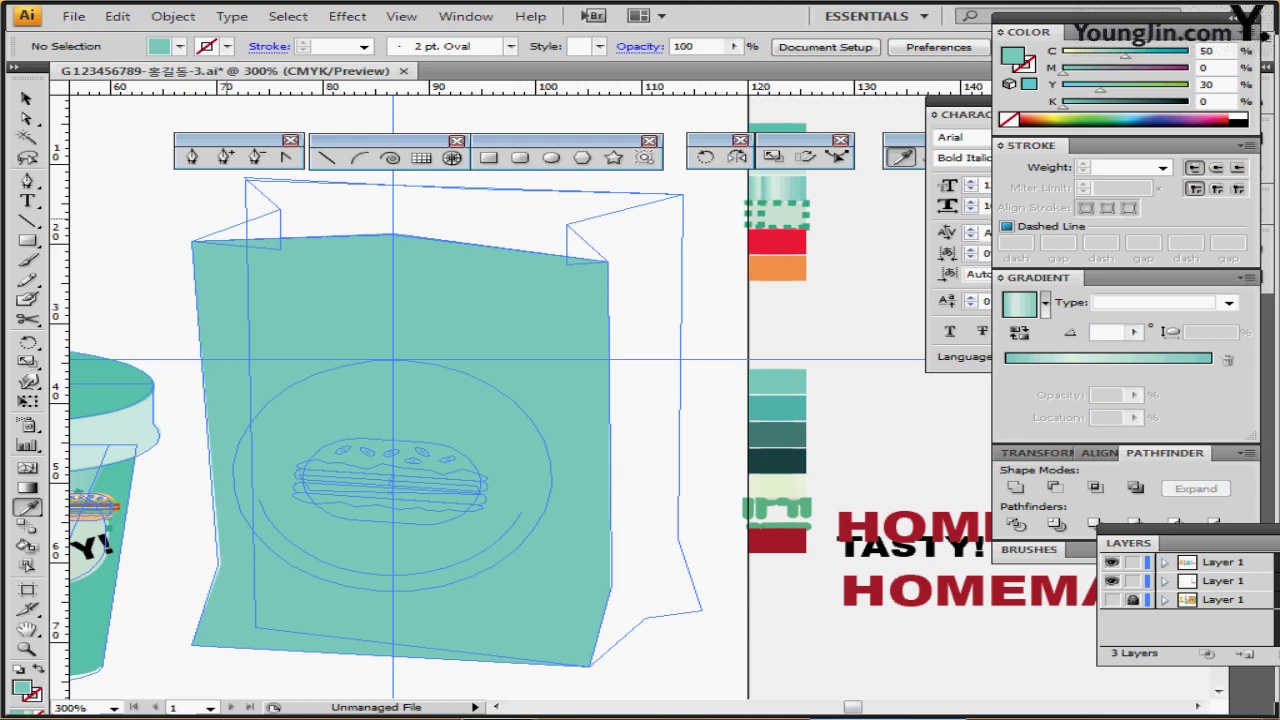
# Trace the bag's back and folded side outline as a closed path with the Pen tool, following the sketch corners
pyautogui.click(192, 157)
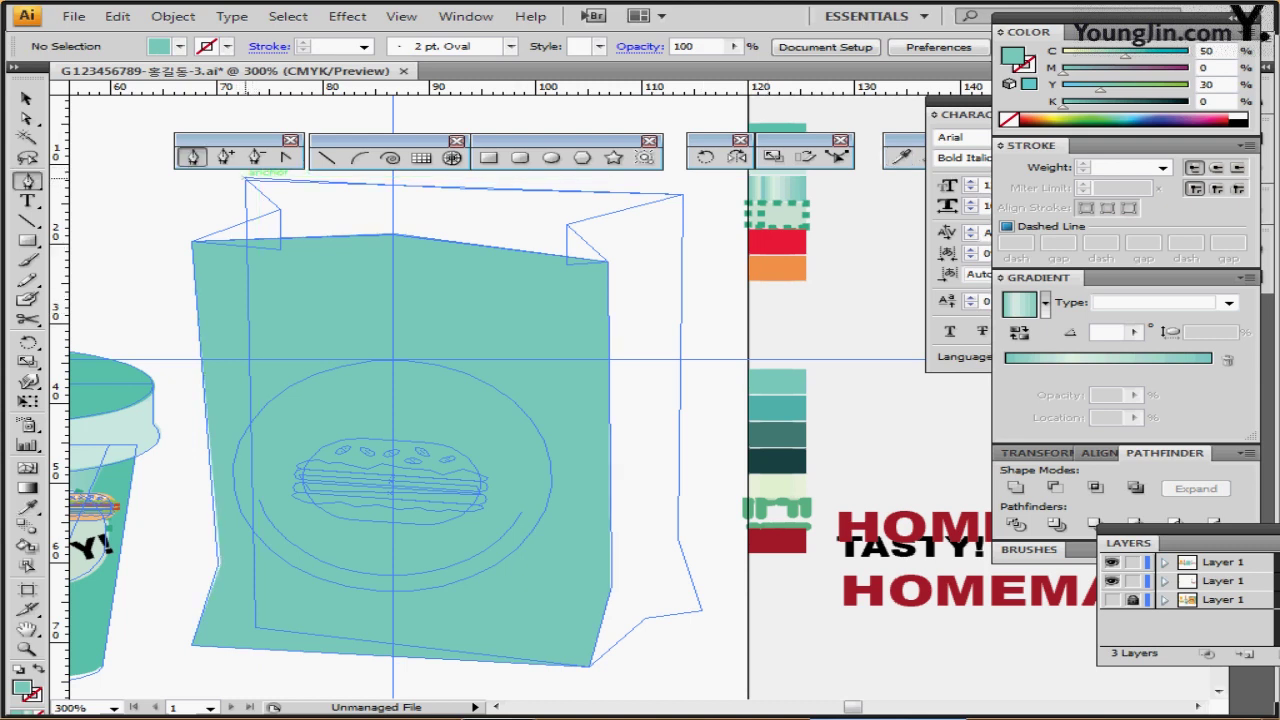
pyautogui.click(245, 177)
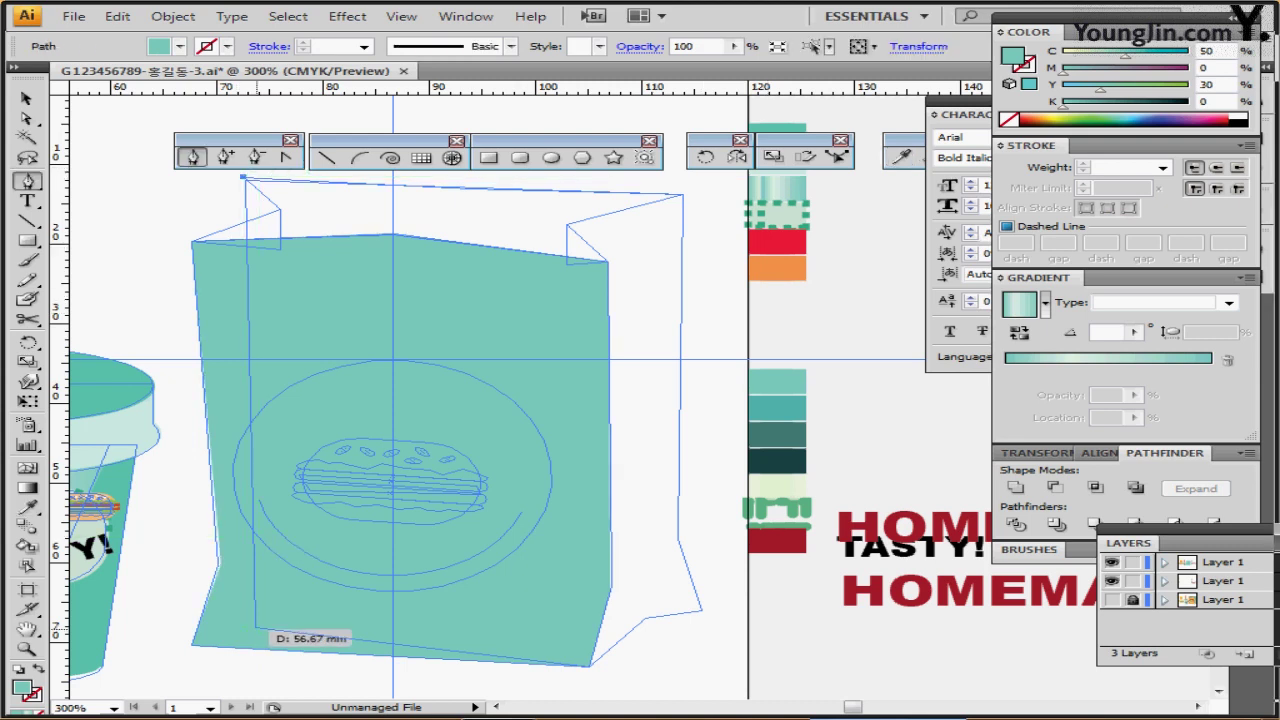
pyautogui.click(256, 628)
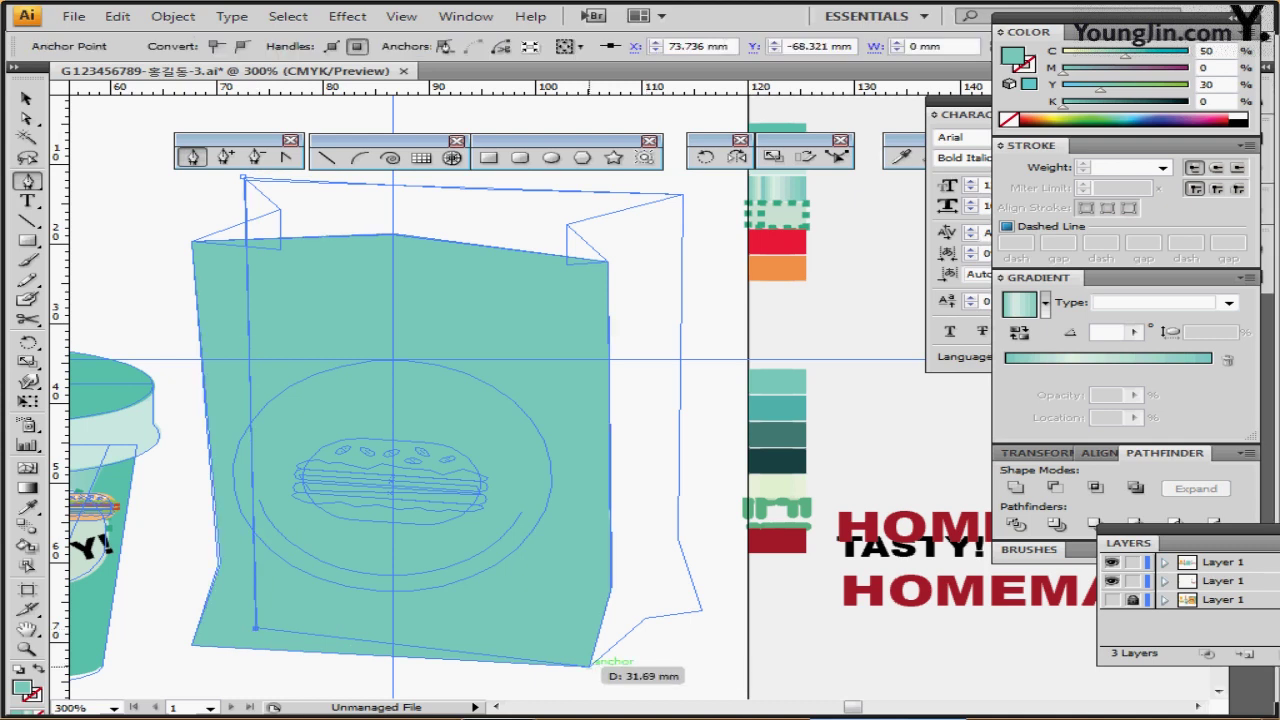
pyautogui.click(589, 663)
pyautogui.click(644, 617)
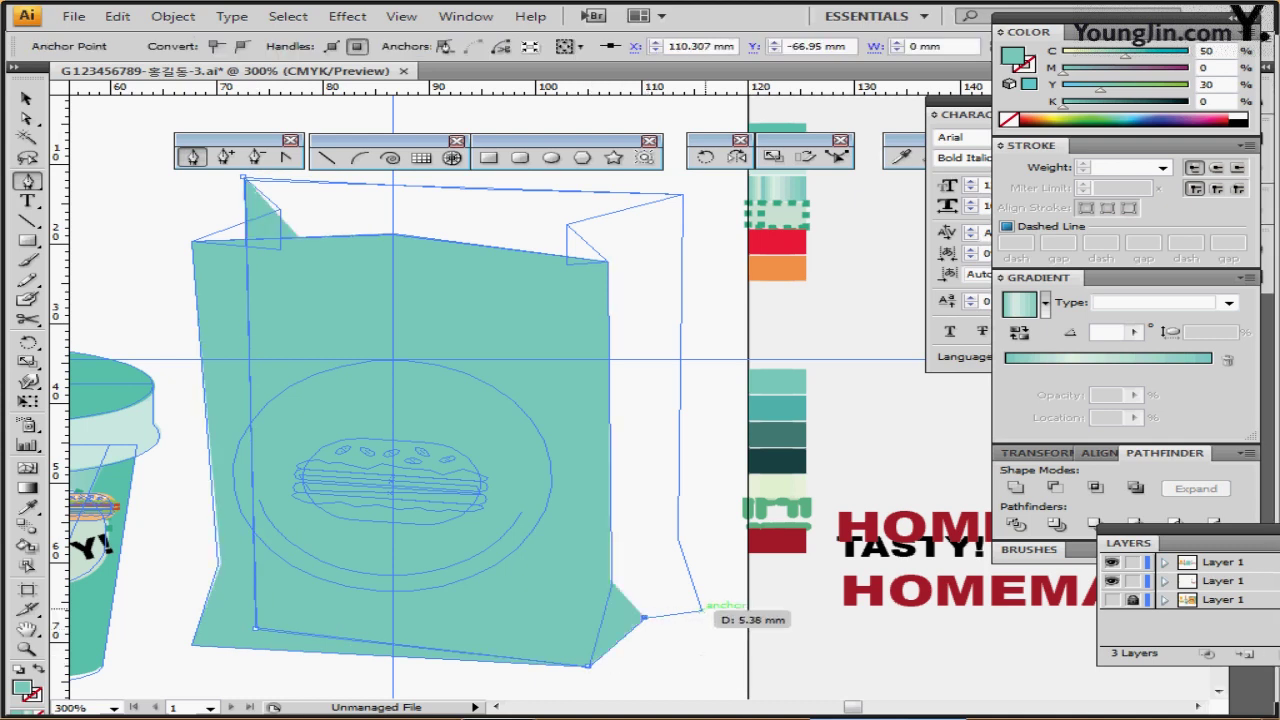
pyautogui.click(702, 607)
pyautogui.click(678, 532)
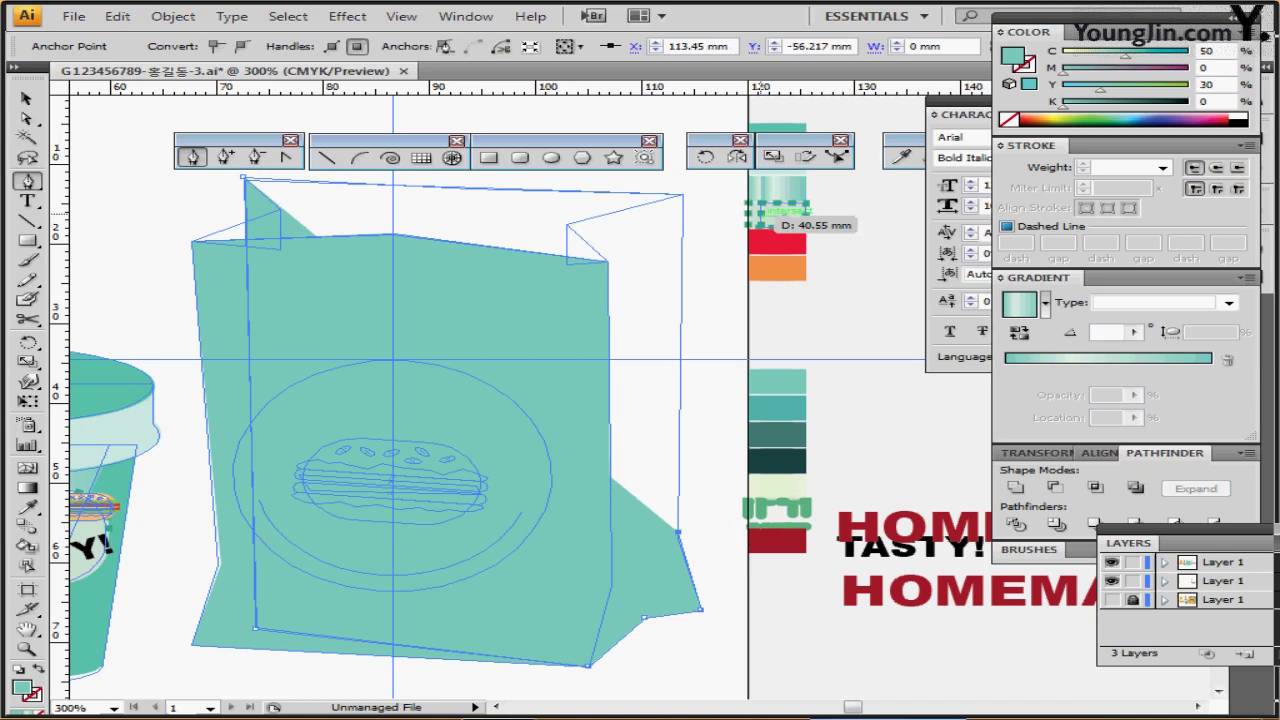
pyautogui.click(683, 196)
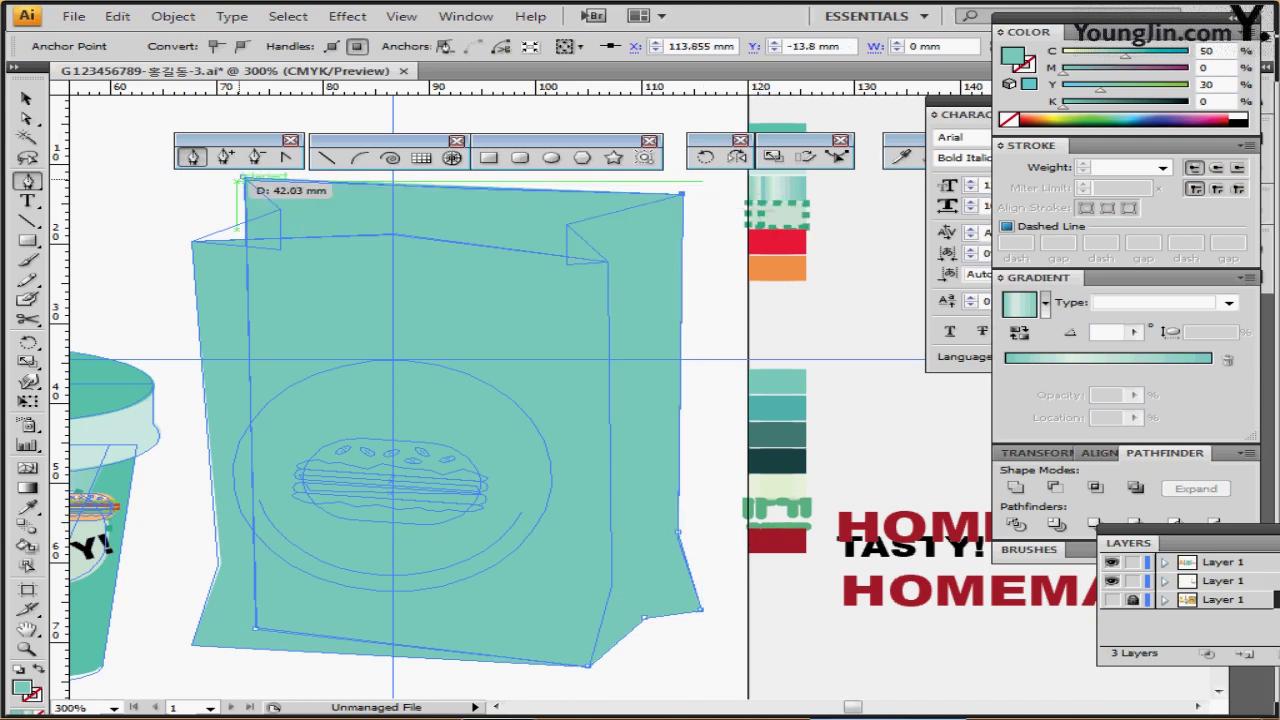
pyautogui.click(245, 179)
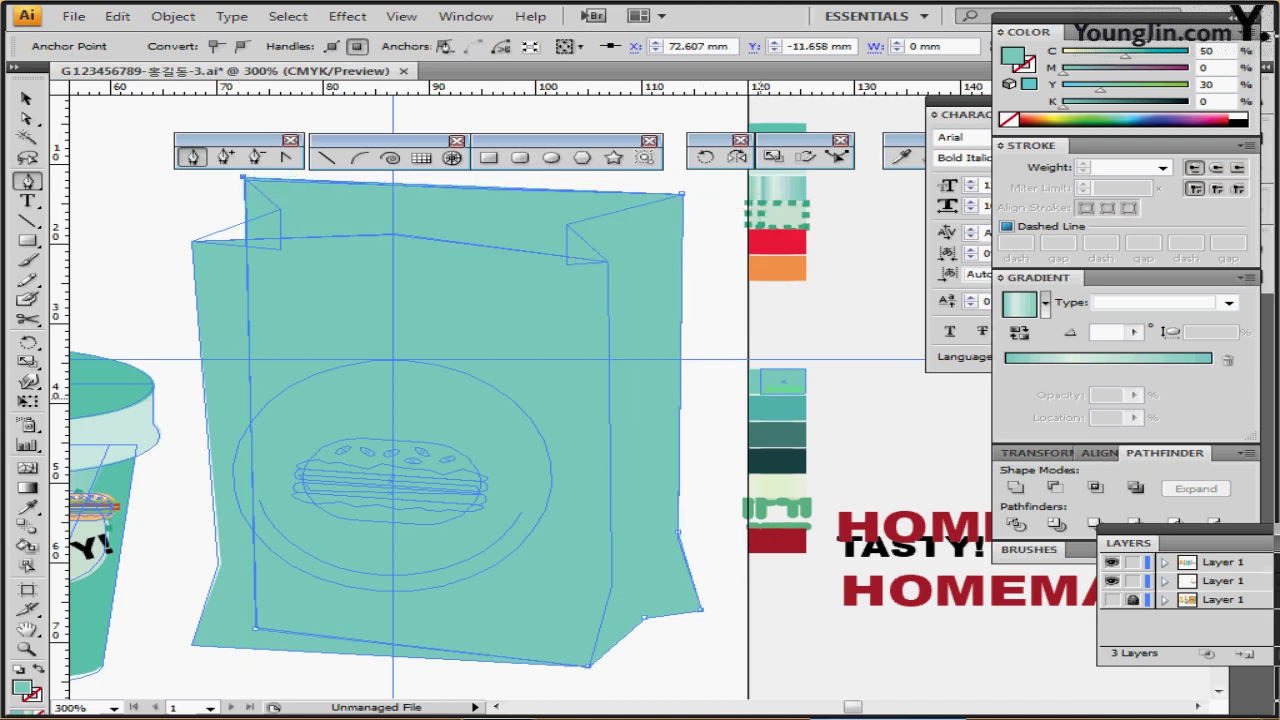
# Fill the back and side shape with the C=60 M=0 Y=30 K=10 teal swatch and send it behind the front panel
pyautogui.press('i')
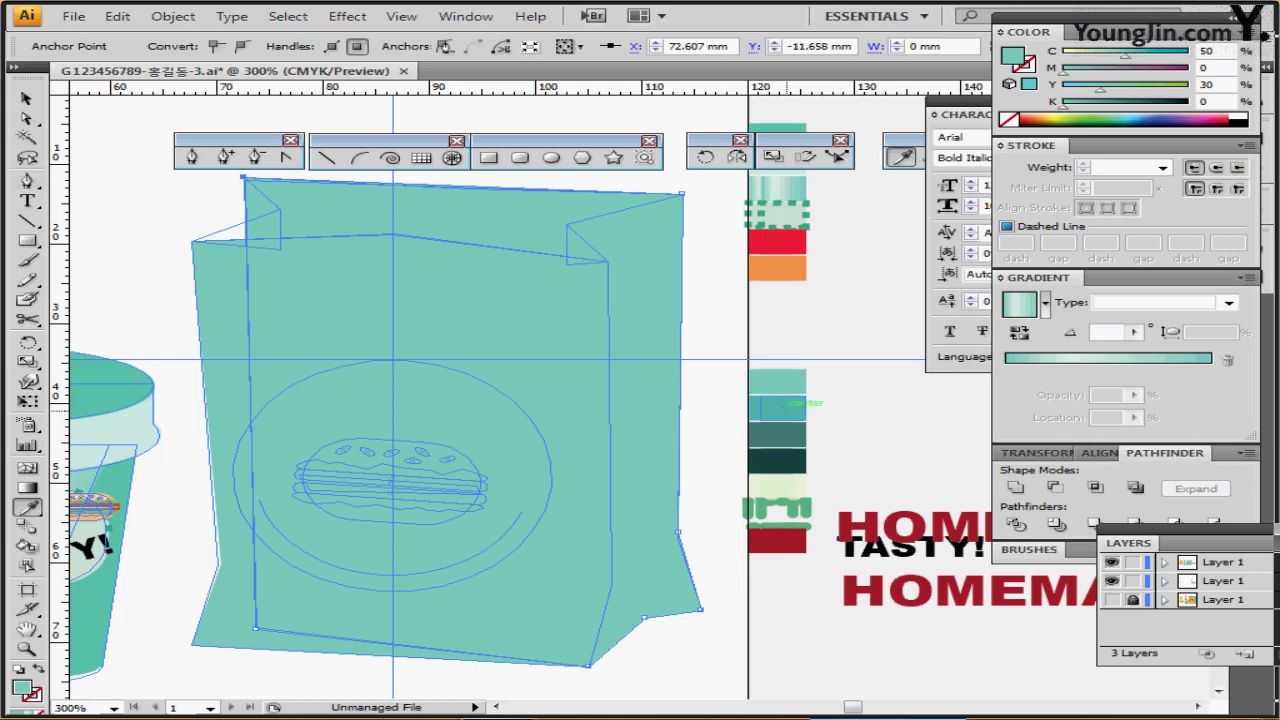
pyautogui.click(775, 405)
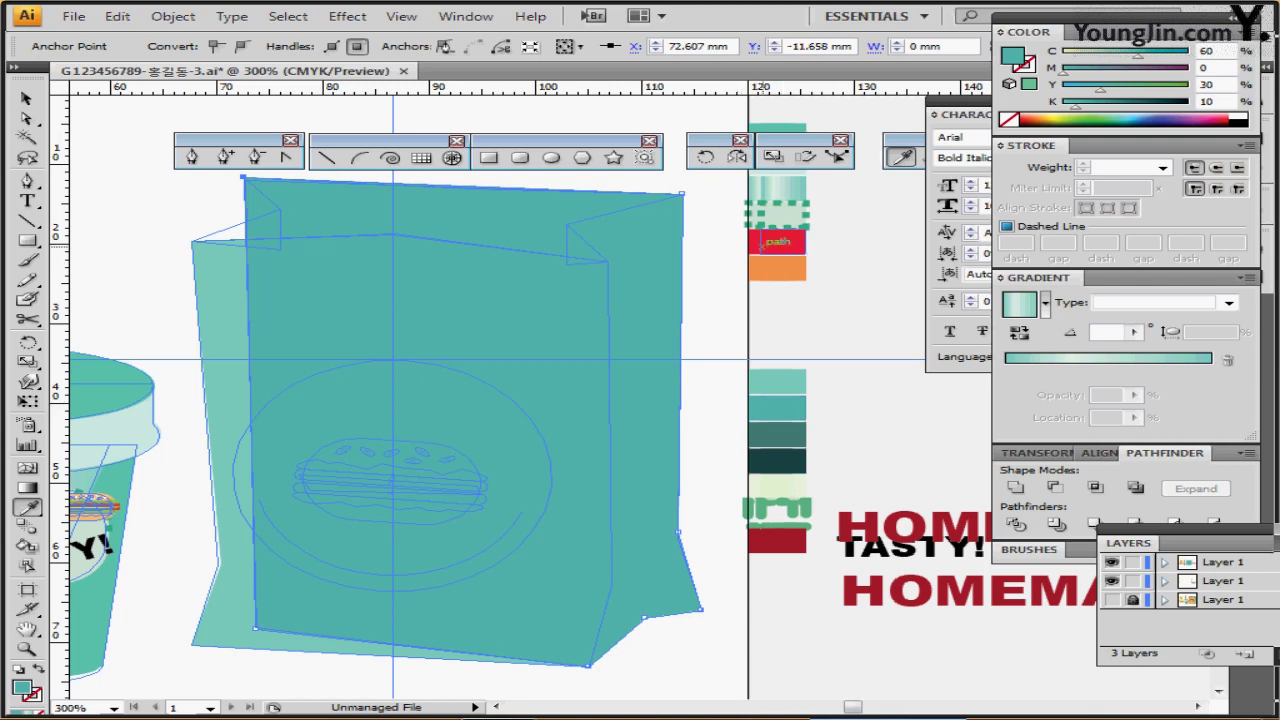
pyautogui.hotkey('ctrl', 'shift', '[')
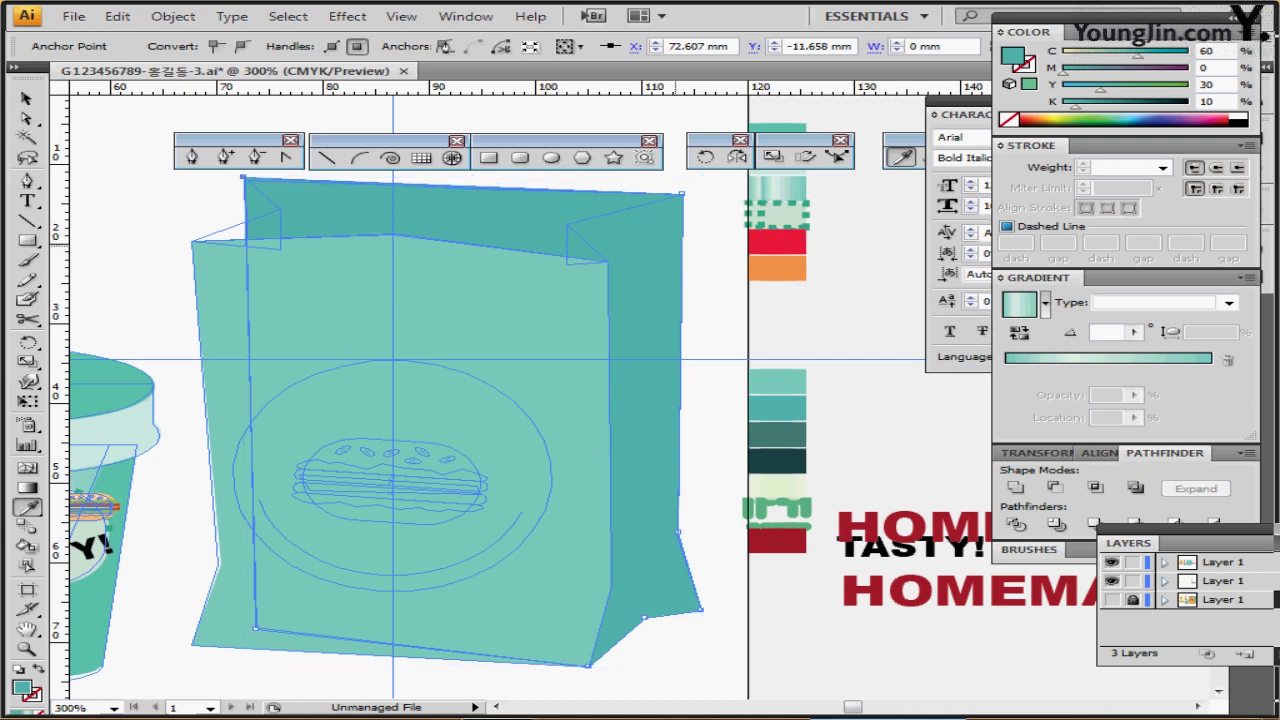
pyautogui.hotkey('ctrl', 'shift', 'a')
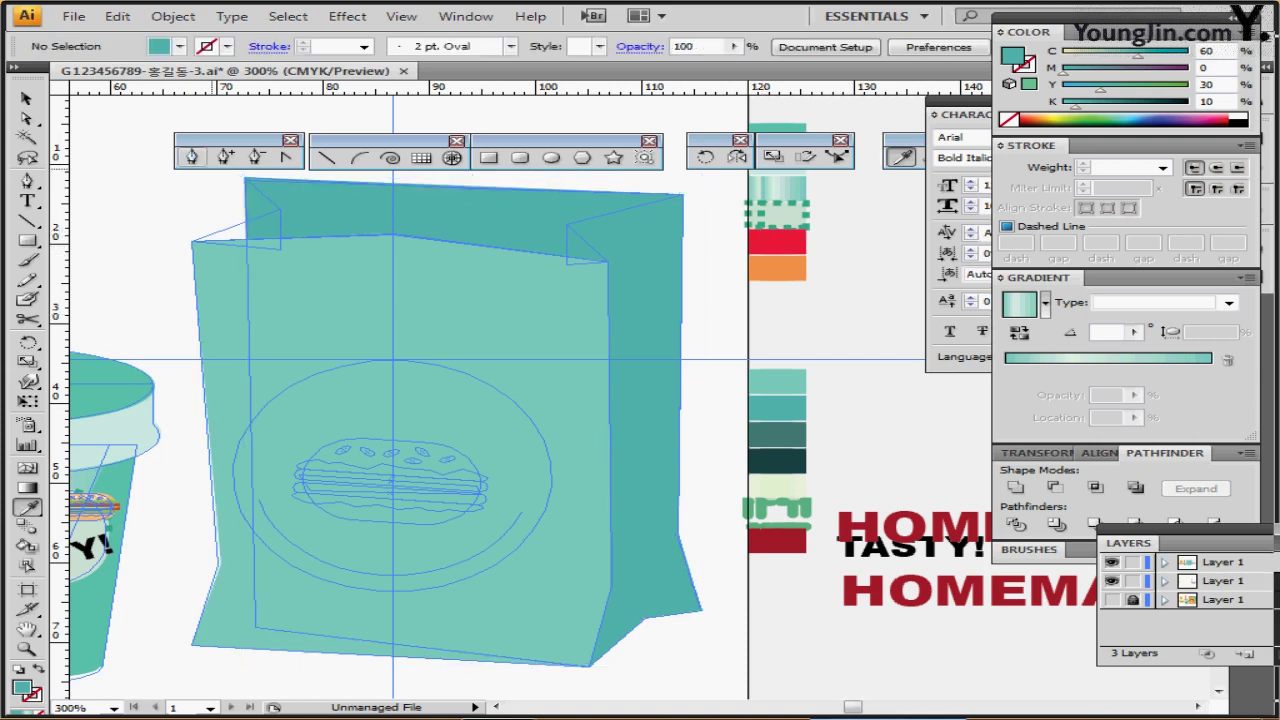
# Trace the bag's opening as a closed path with the Pen tool, including the inward folds at both sides
pyautogui.press('p')
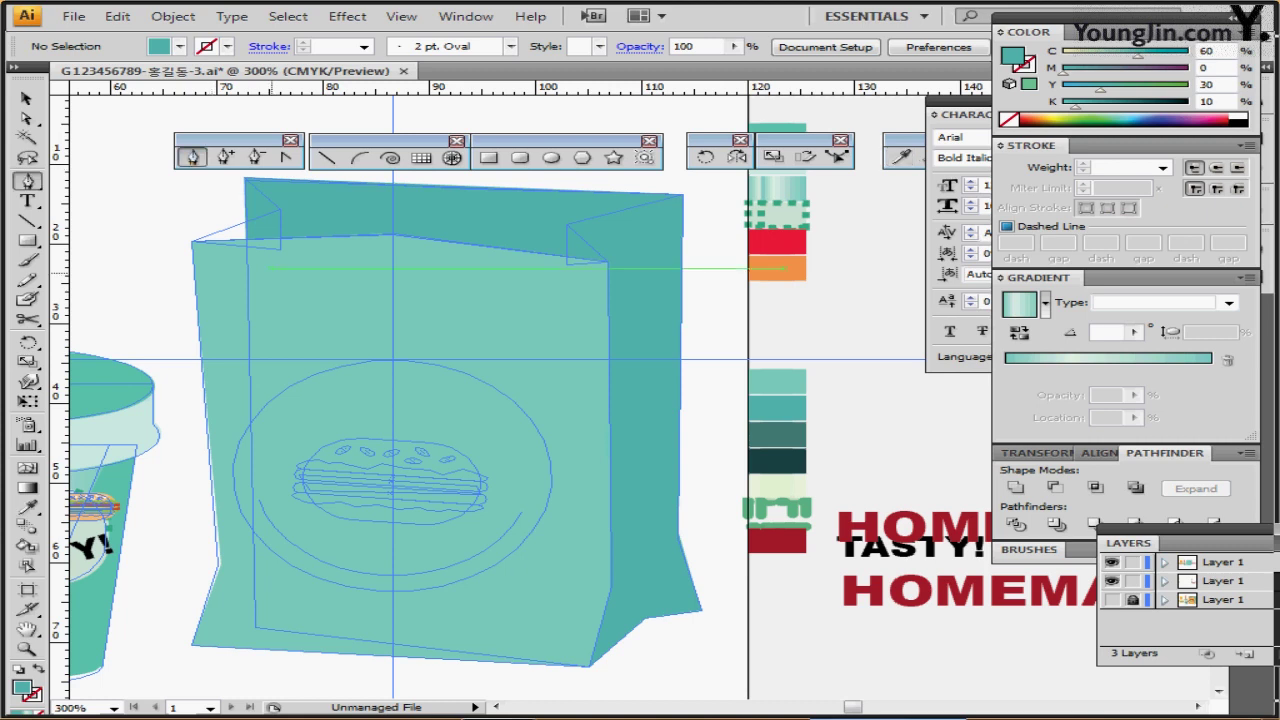
pyautogui.scroll(1, 573, 386)
pyautogui.moveTo(305, 346); pyautogui.dragTo(305, 342)
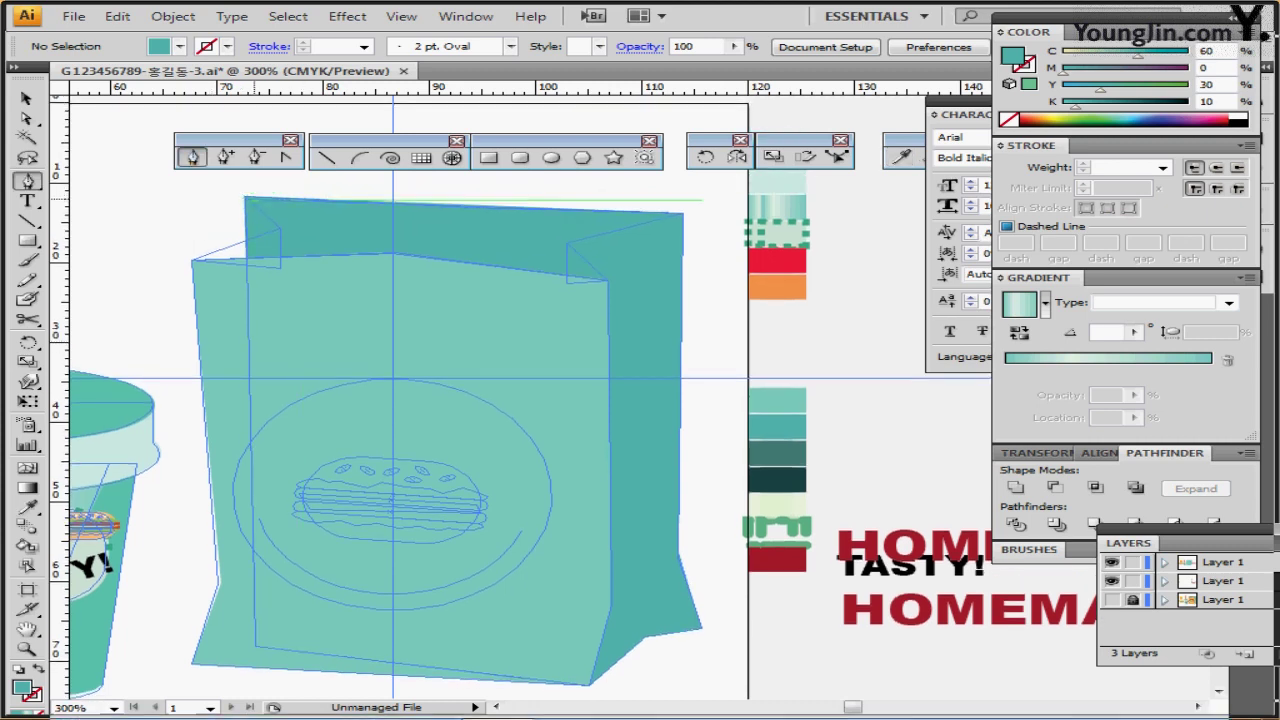
pyautogui.moveTo(244, 196); pyautogui.dragTo(279, 228)
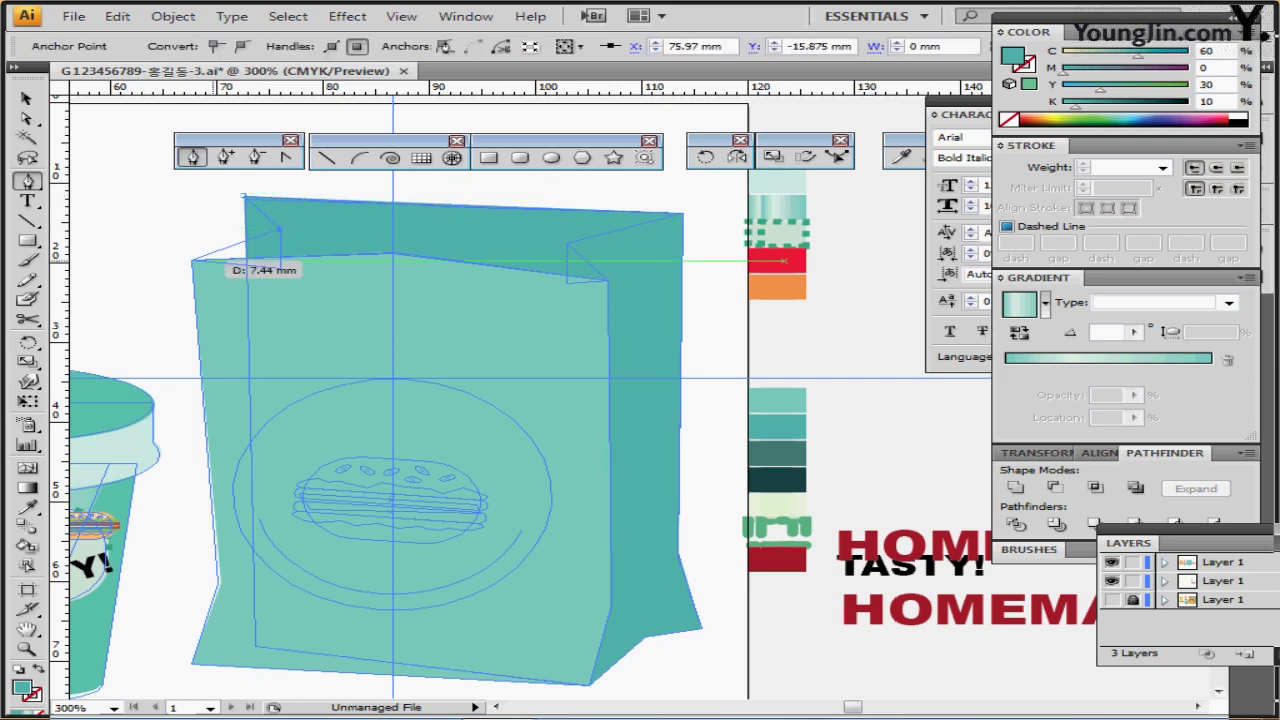
pyautogui.click(192, 260)
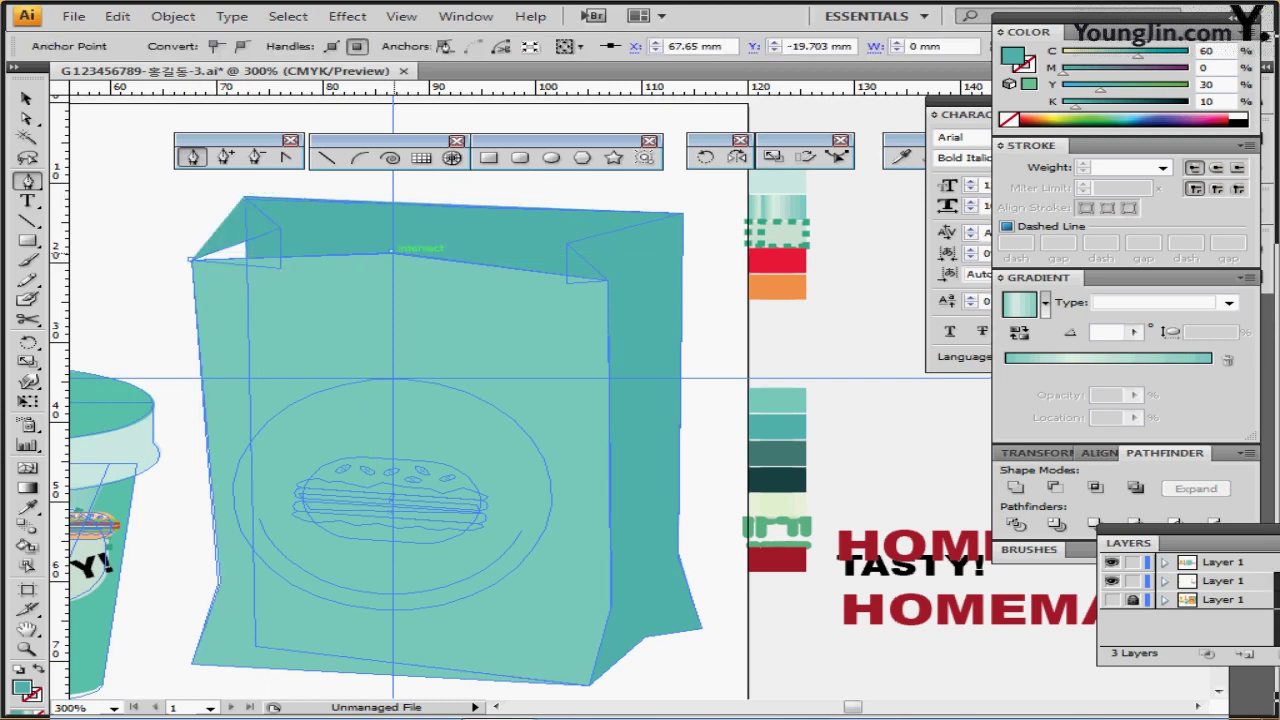
pyautogui.click(392, 253)
pyautogui.click(610, 283)
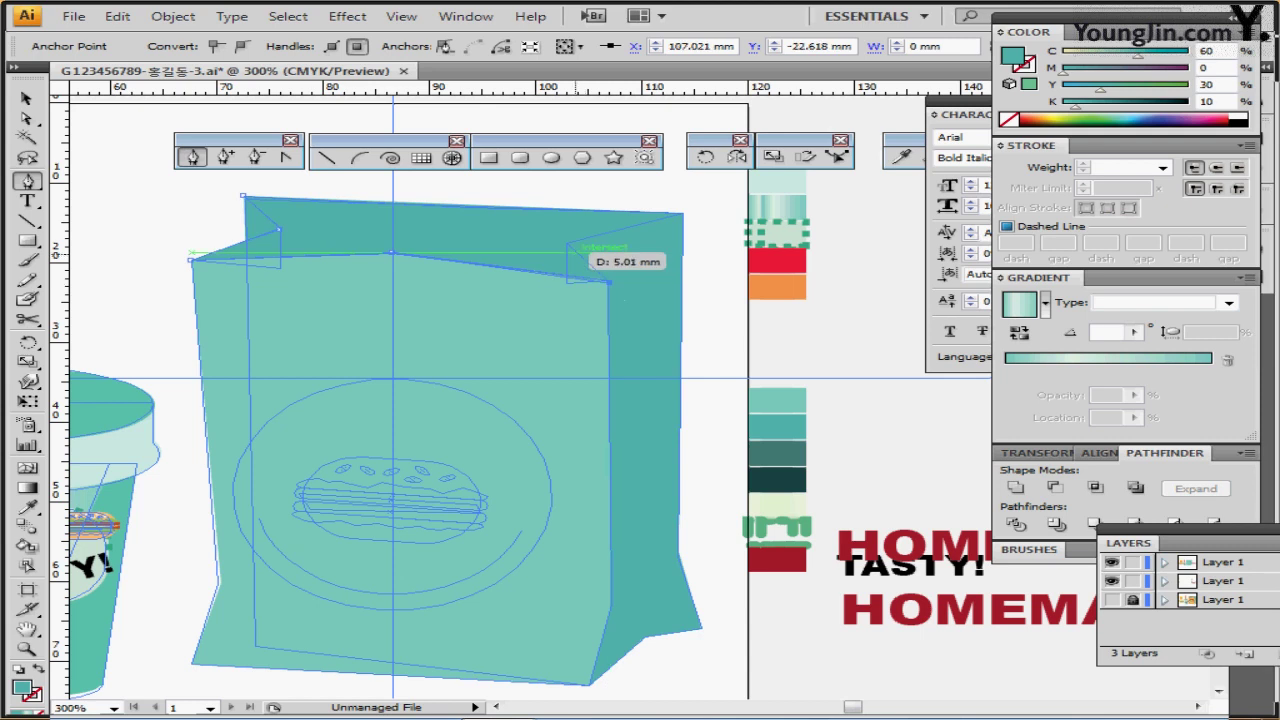
pyautogui.click(567, 245)
pyautogui.moveTo(625, 222); pyautogui.dragTo(681, 212)
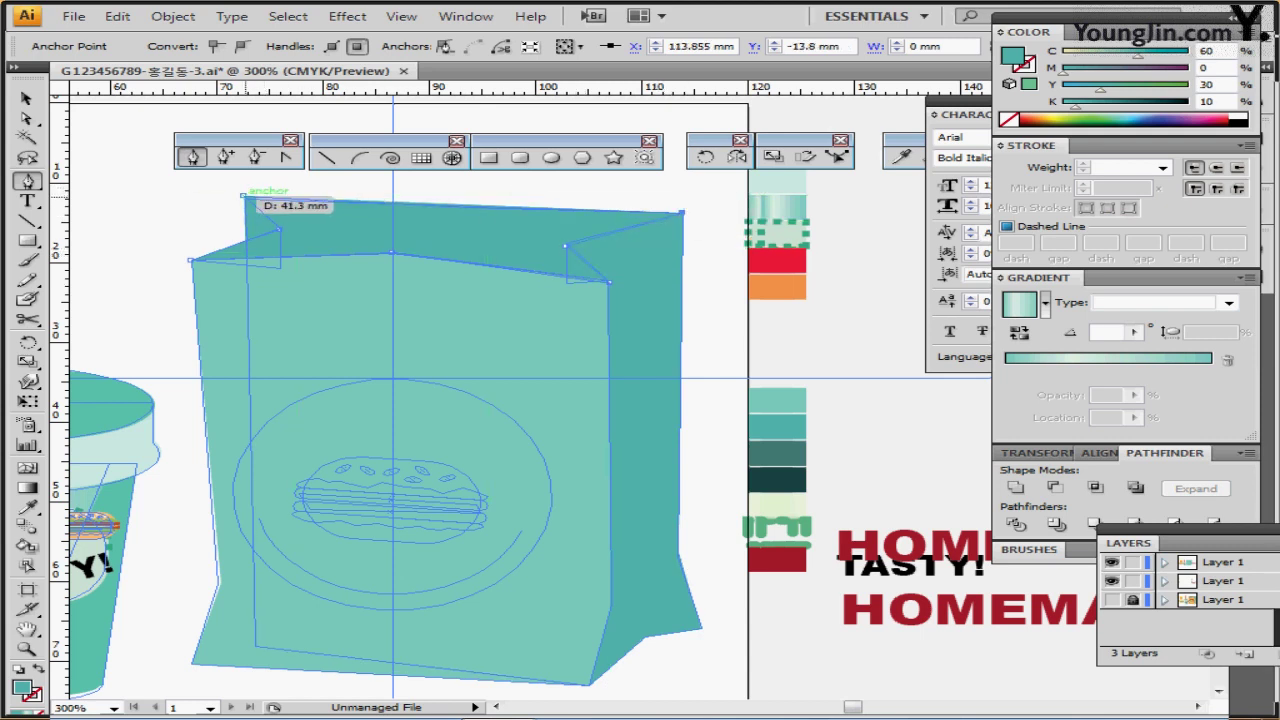
pyautogui.click(244, 196)
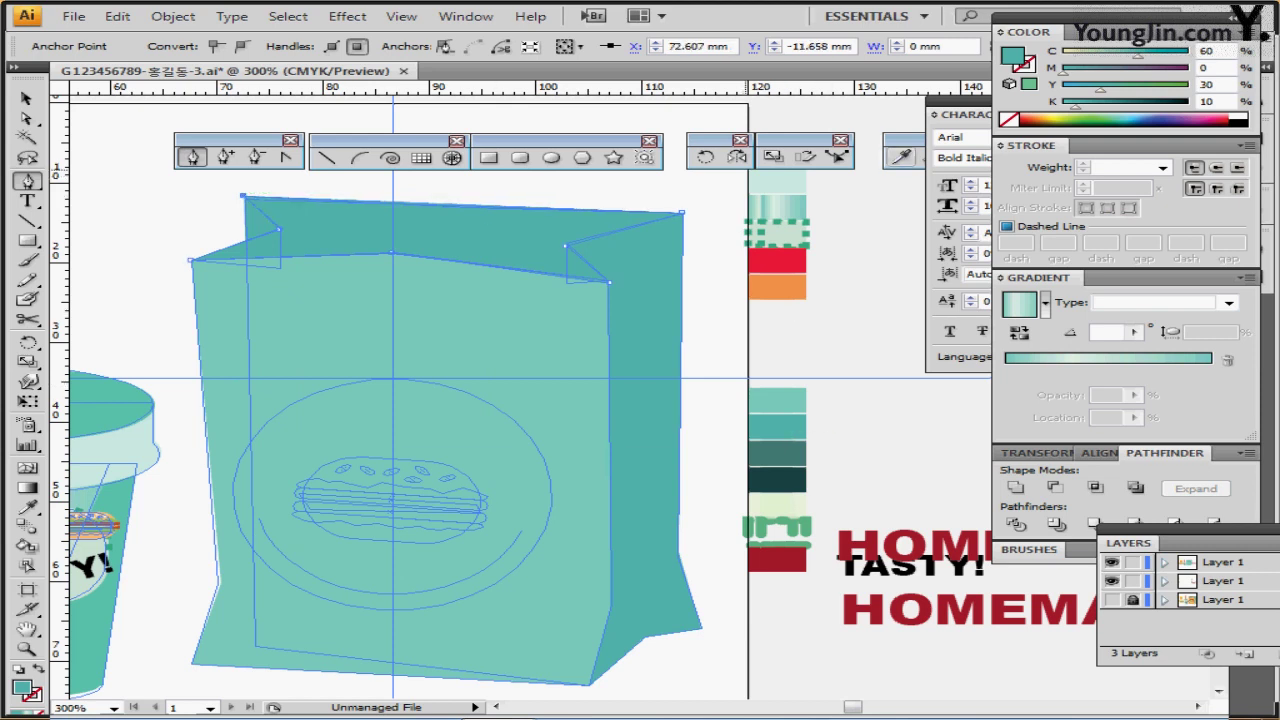
# Fill the bag's opening with the dark teal swatch, C=50 M=0 Y=30 K=50, and deselect it
pyautogui.click(903, 157)
pyautogui.click(792, 457)
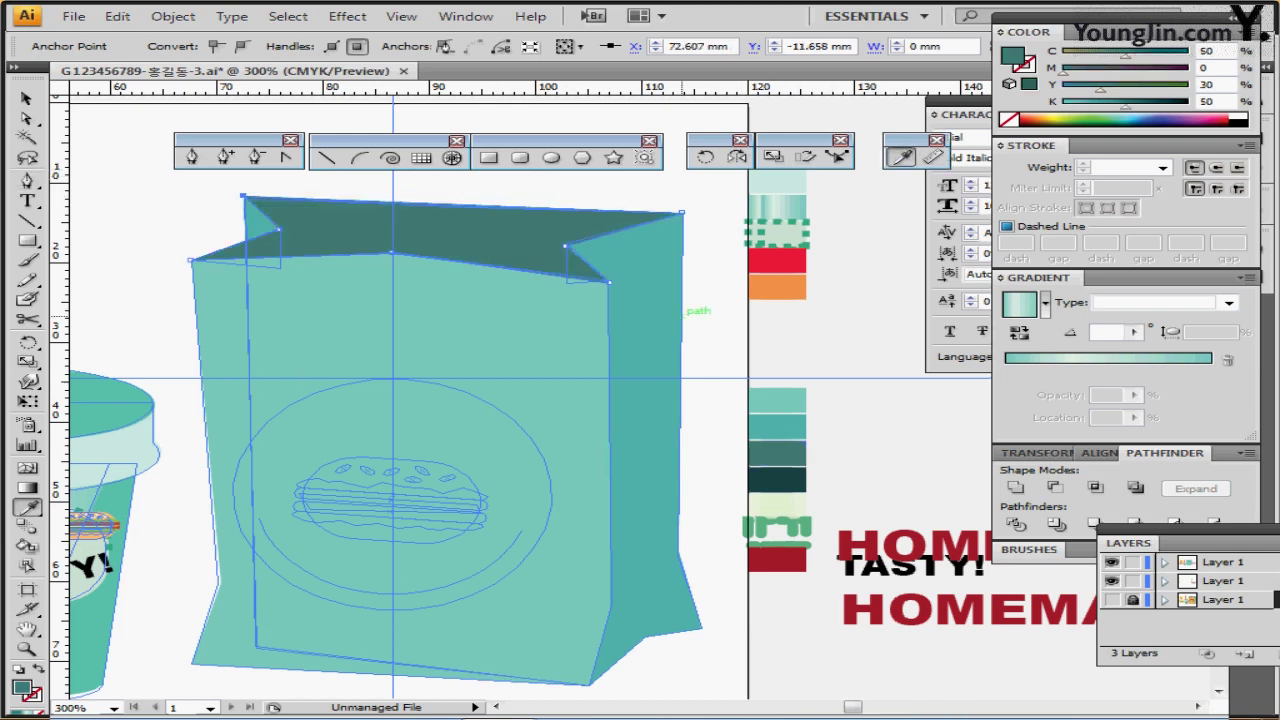
pyautogui.keyDown('ctrl'); pyautogui.click(695, 318); pyautogui.keyUp('ctrl')
# Trace the shadow triangle inside the bag's left fold with the Pen tool, filled with the darkest teal swatch, C=50 M=0 Y=30 K=80
pyautogui.moveTo(571, 358); pyautogui.dragTo(566, 336)
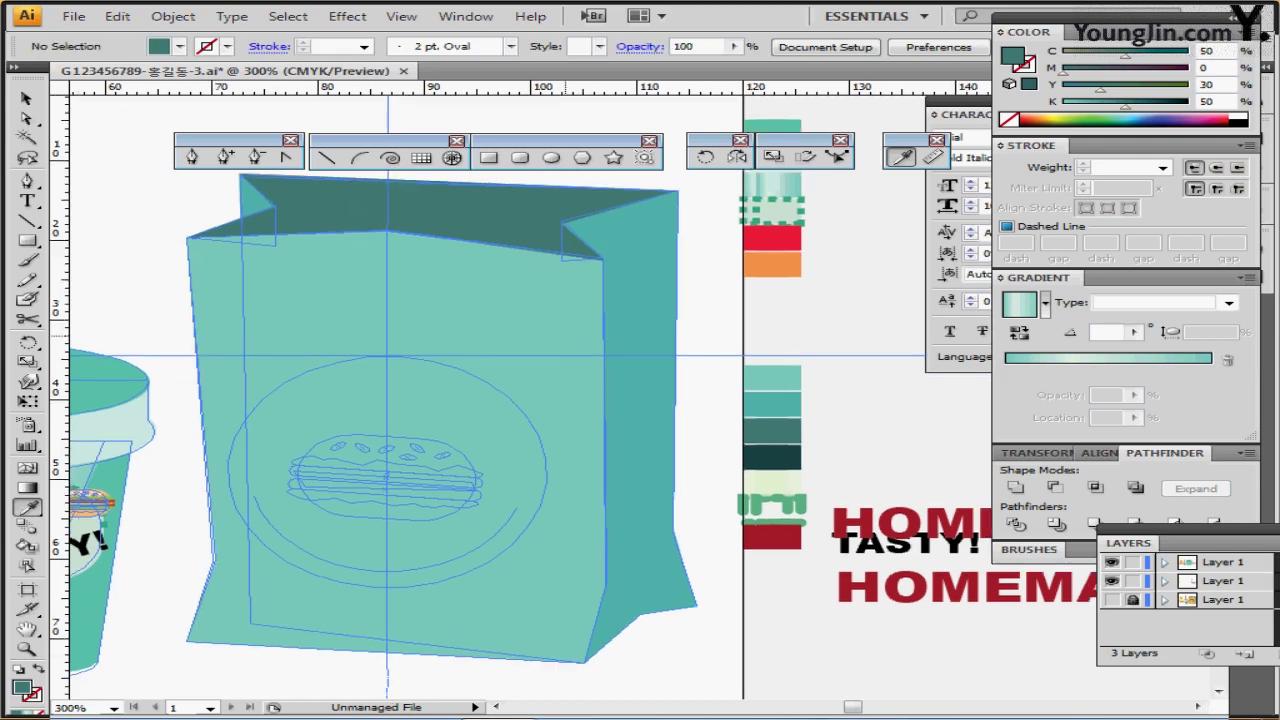
pyautogui.press('p')
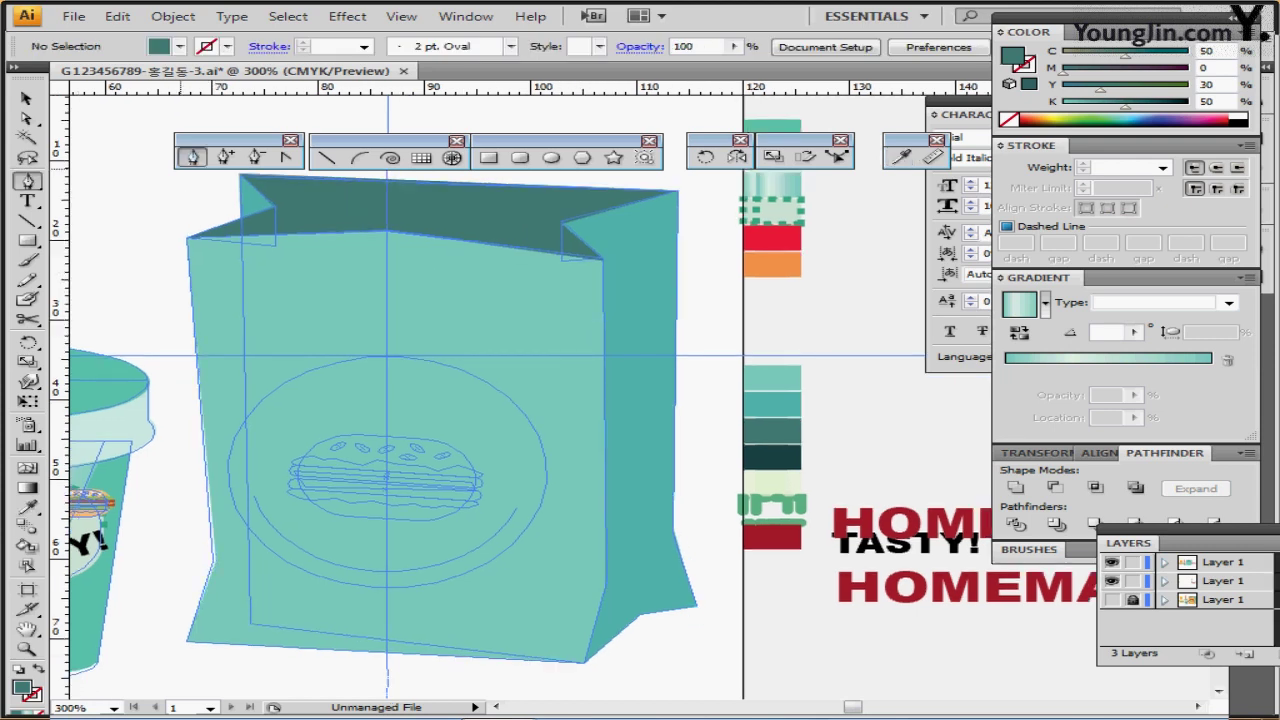
pyautogui.click(778, 457)
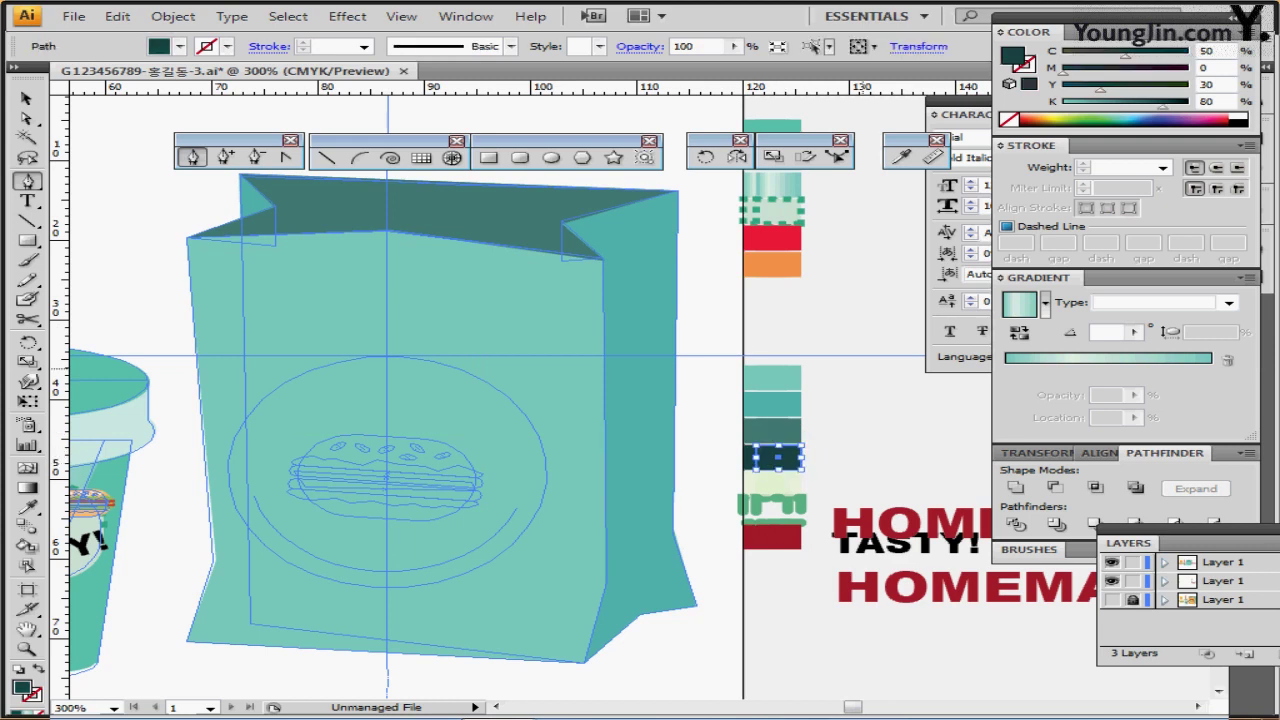
pyautogui.keyDown('ctrl'); pyautogui.click(772, 292); pyautogui.keyUp('ctrl')
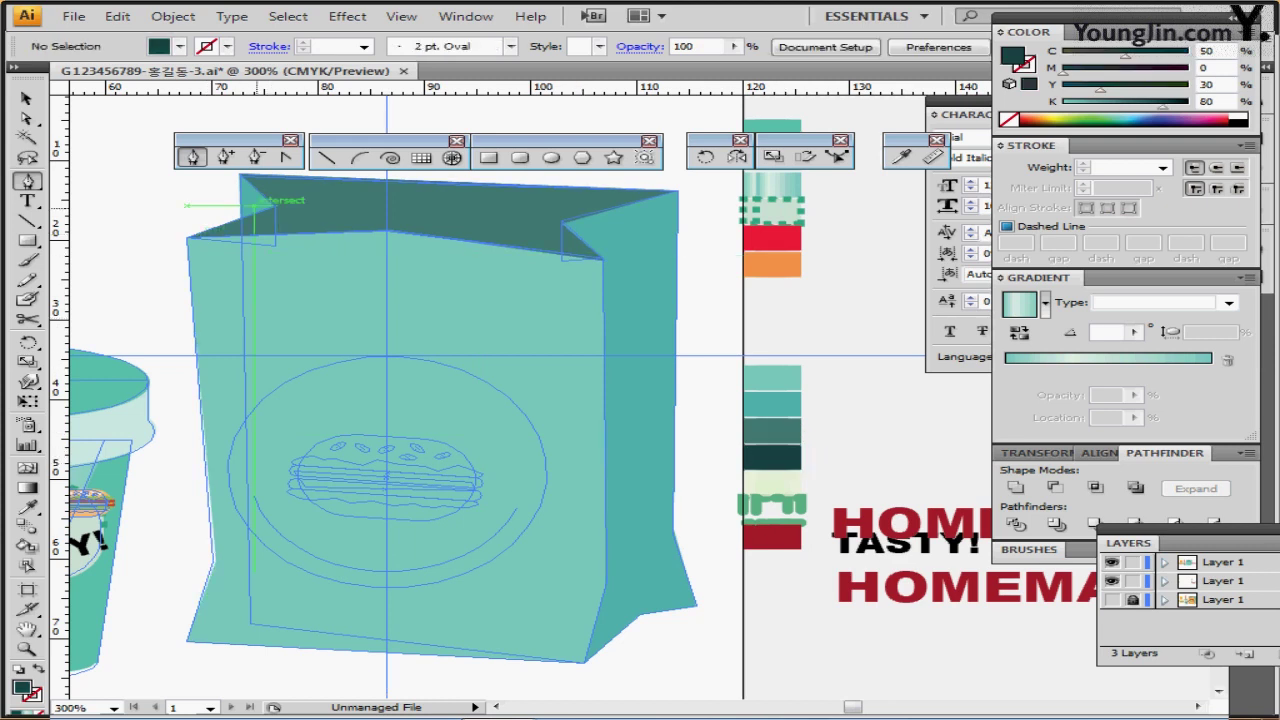
pyautogui.moveTo(272, 205); pyautogui.dragTo(190, 240)
pyautogui.click(186, 238)
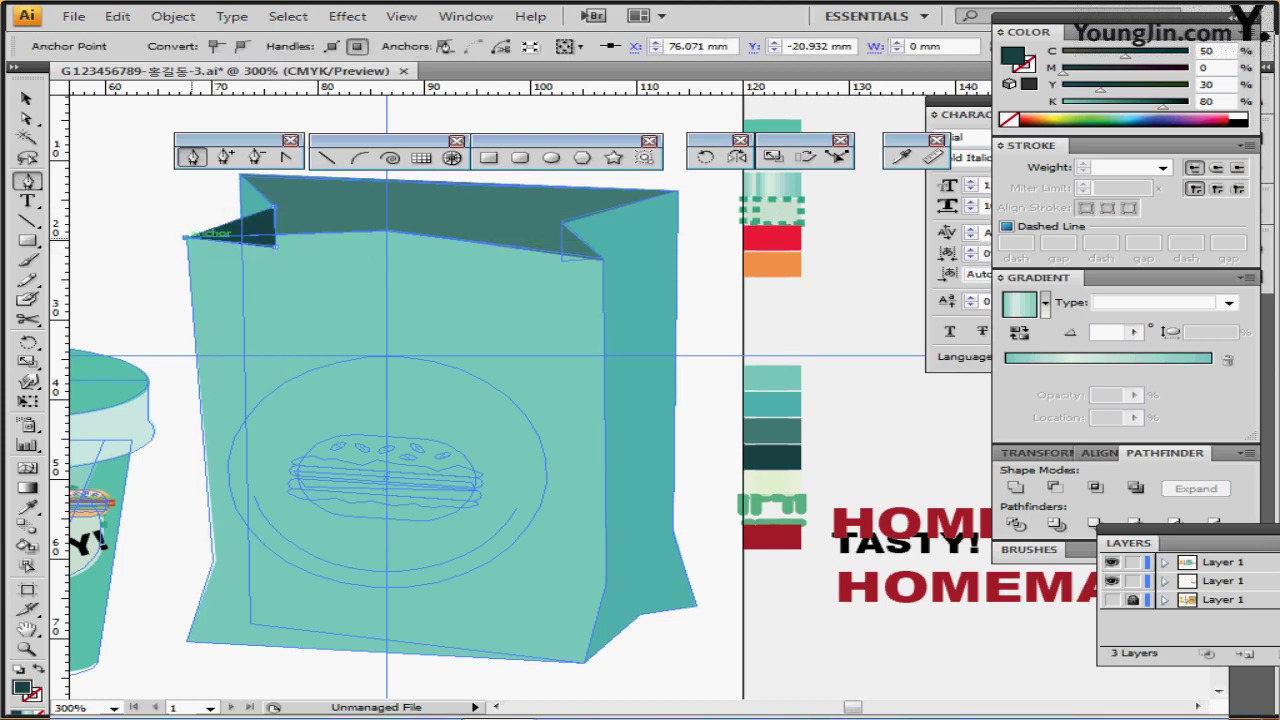
pyautogui.click(273, 207)
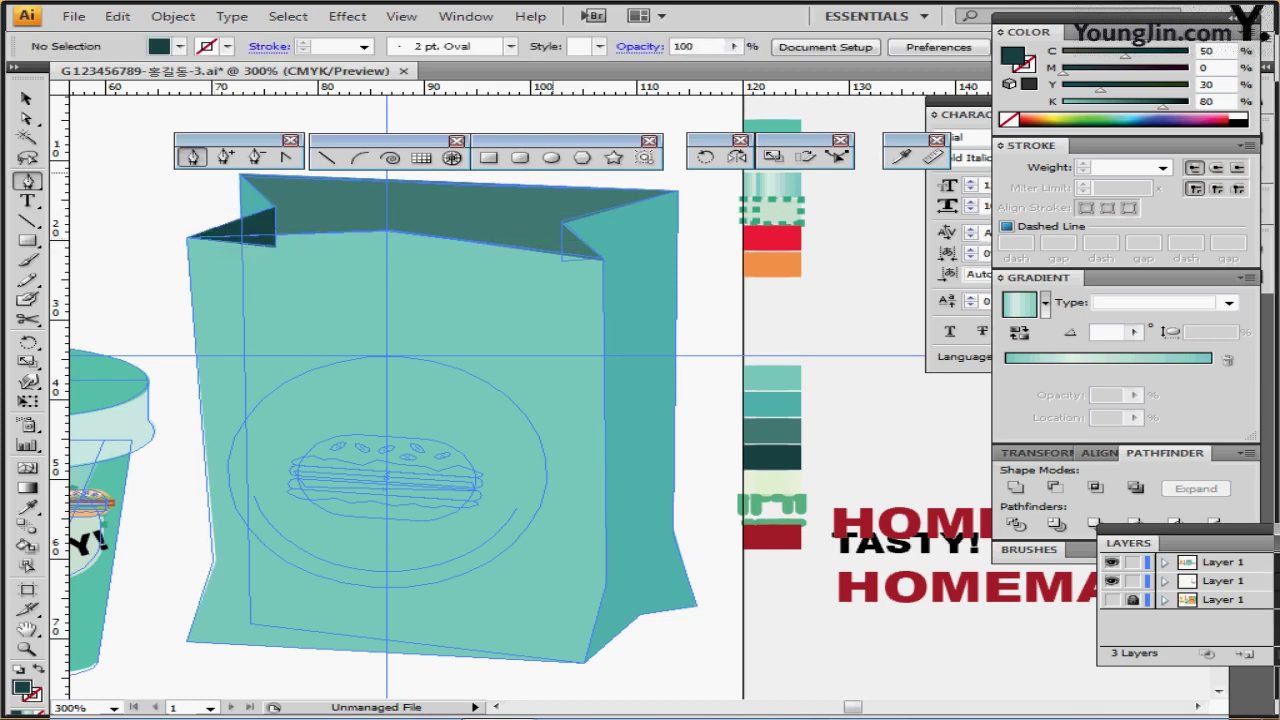
# Trace a matching shadow triangle inside the bag's right fold with the Pen tool in the same darkest teal
pyautogui.click(560, 223)
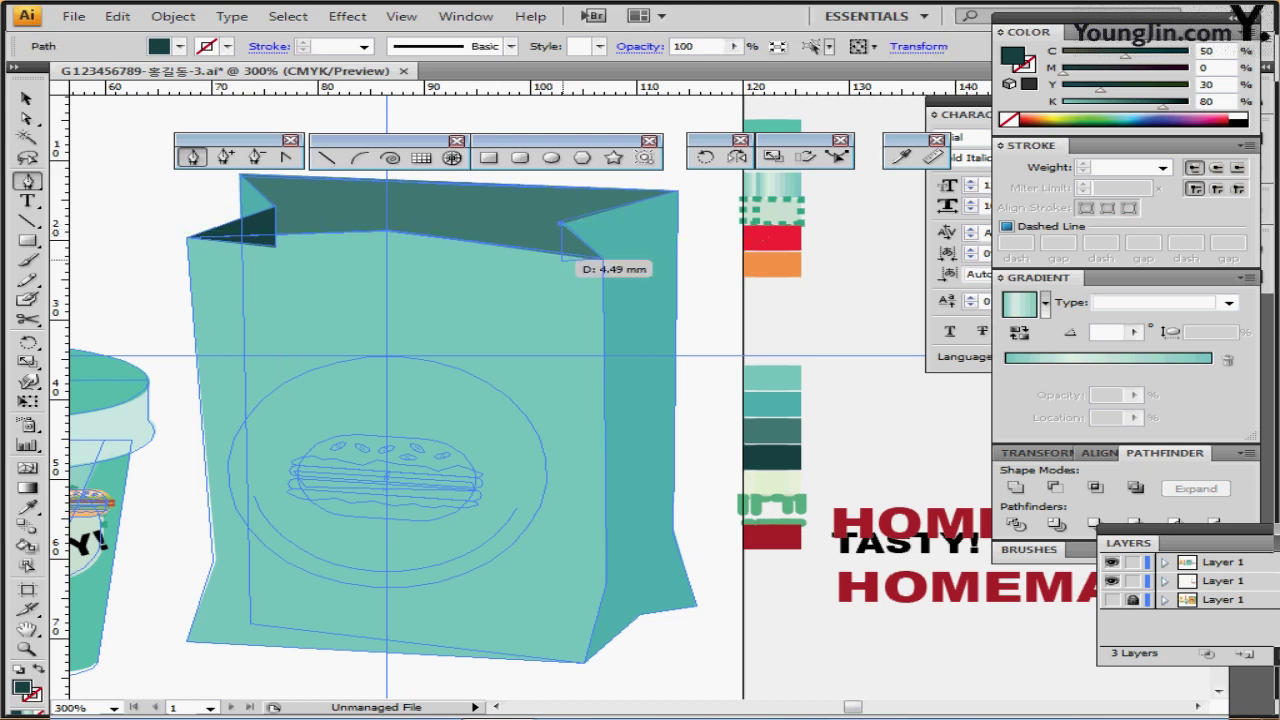
pyautogui.click(561, 261)
pyautogui.click(603, 260)
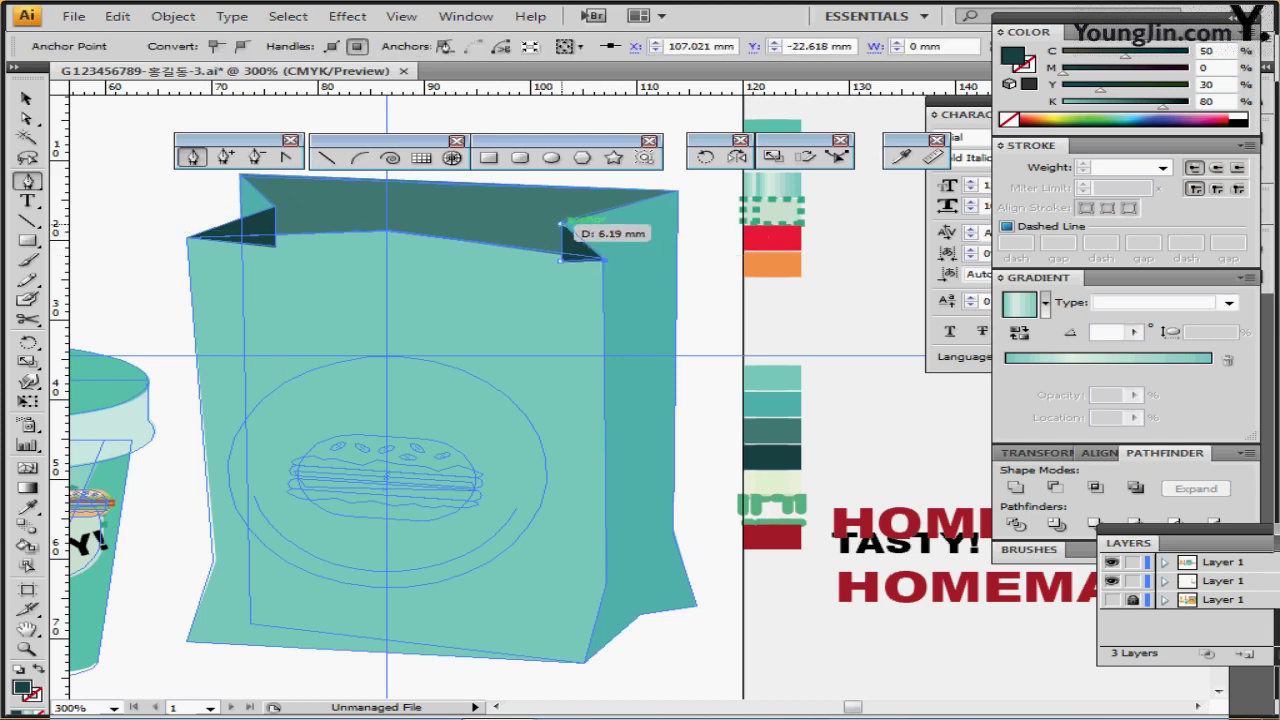
pyautogui.click(560, 224)
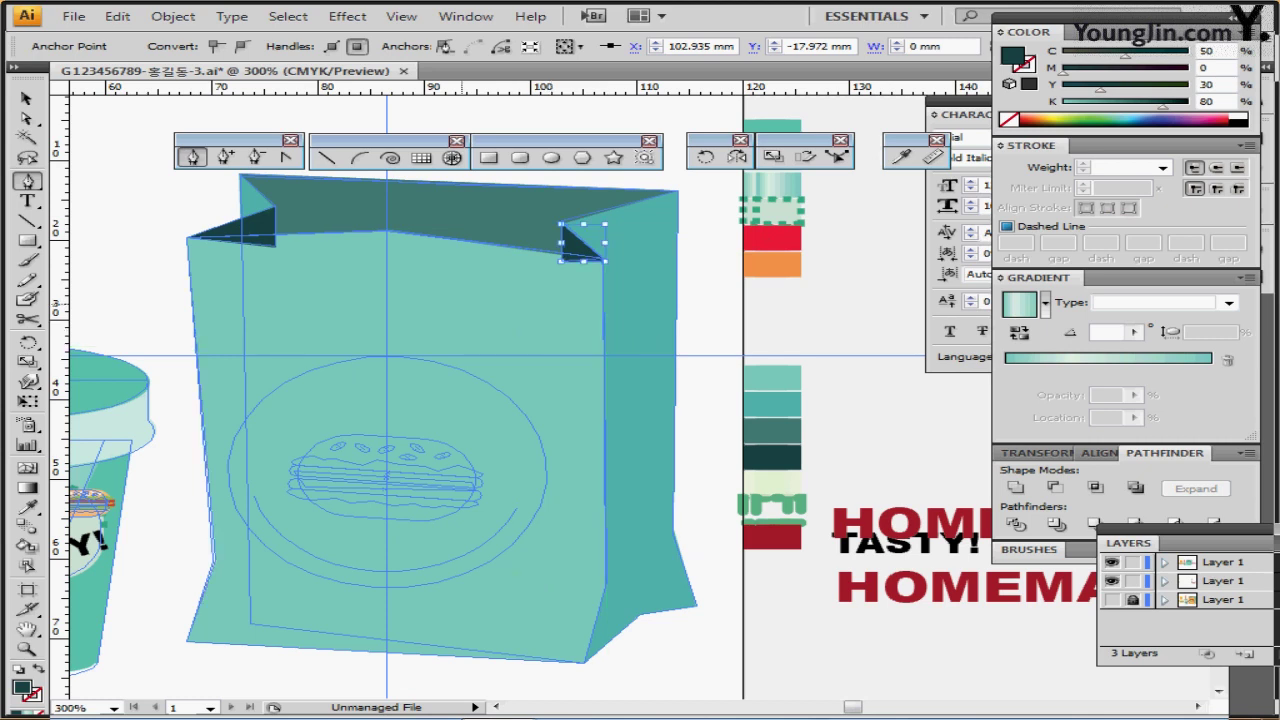
# Bring the bag's front panel in front of the fold shadows and deselect it
pyautogui.keyDown('ctrl'); pyautogui.click(462, 304); pyautogui.keyUp('ctrl')
pyautogui.keyDown('ctrl'); pyautogui.click(395, 445); pyautogui.keyUp('ctrl')
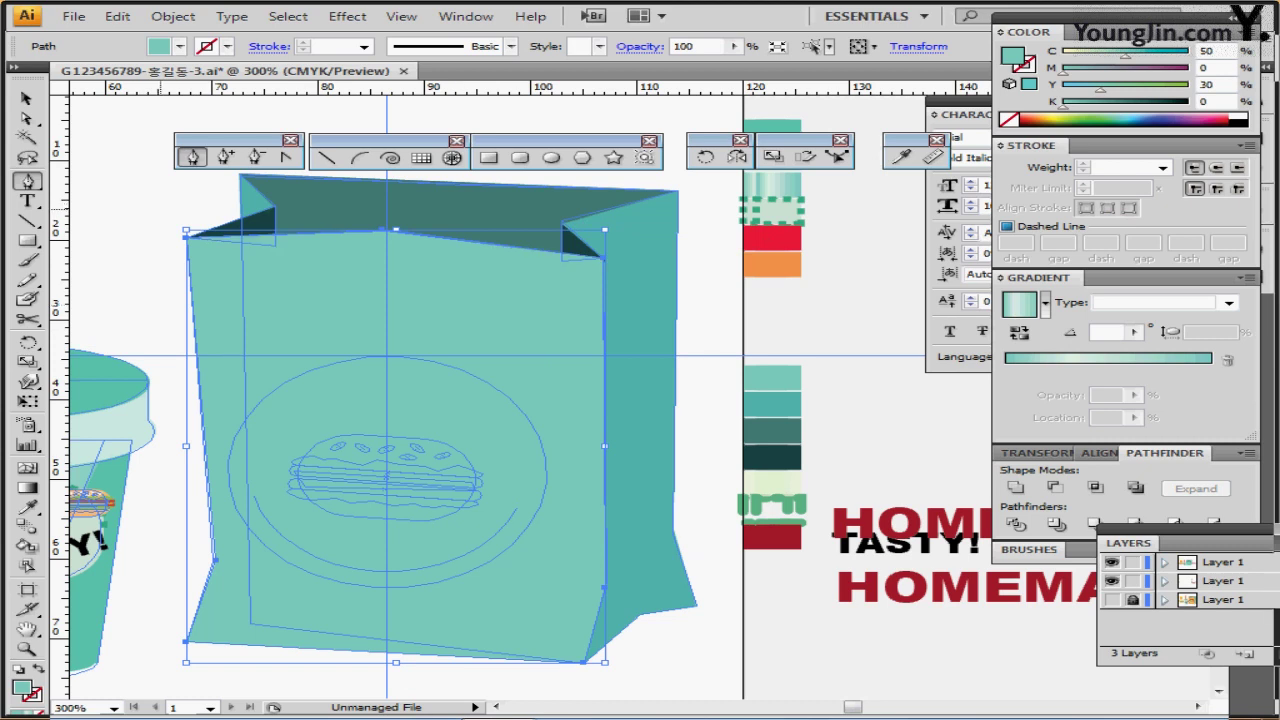
pyautogui.keyDown('ctrl'); pyautogui.click(720, 357); pyautogui.keyUp('ctrl')
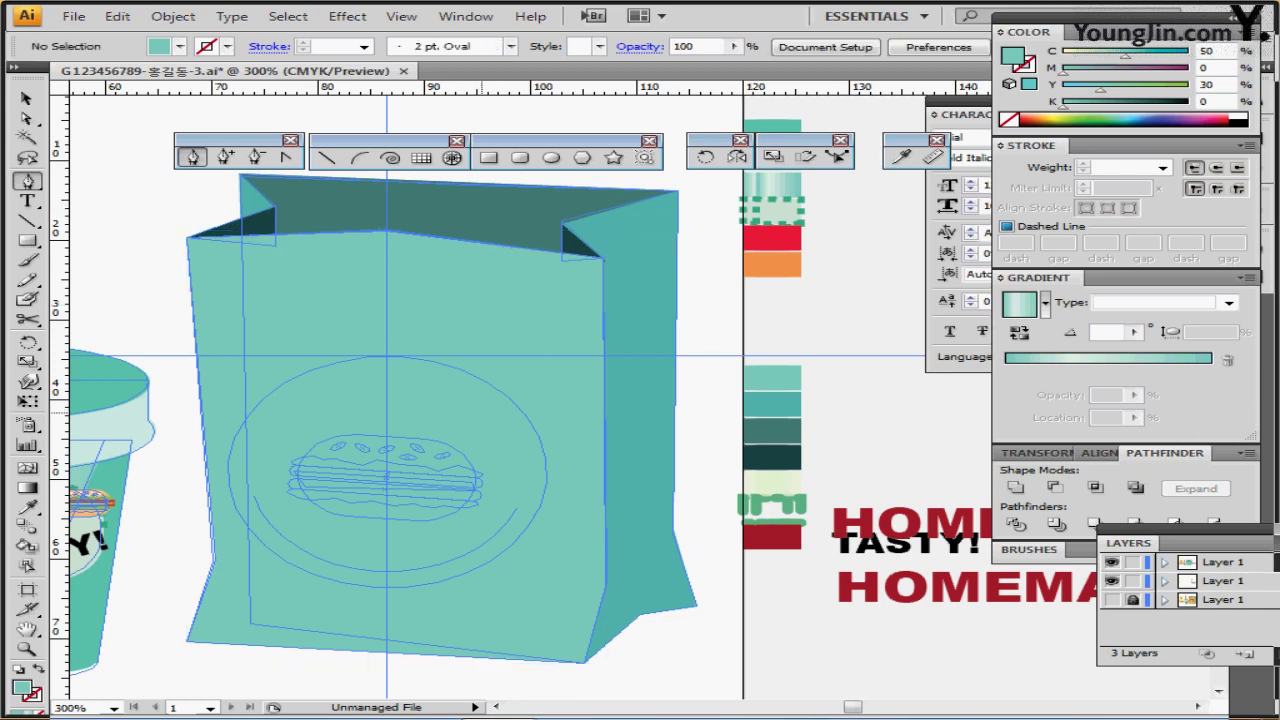
# Hide the guides and check the finished bag beside the cup, fries and burger
pyautogui.moveTo(496, 424); pyautogui.dragTo(561, 384)
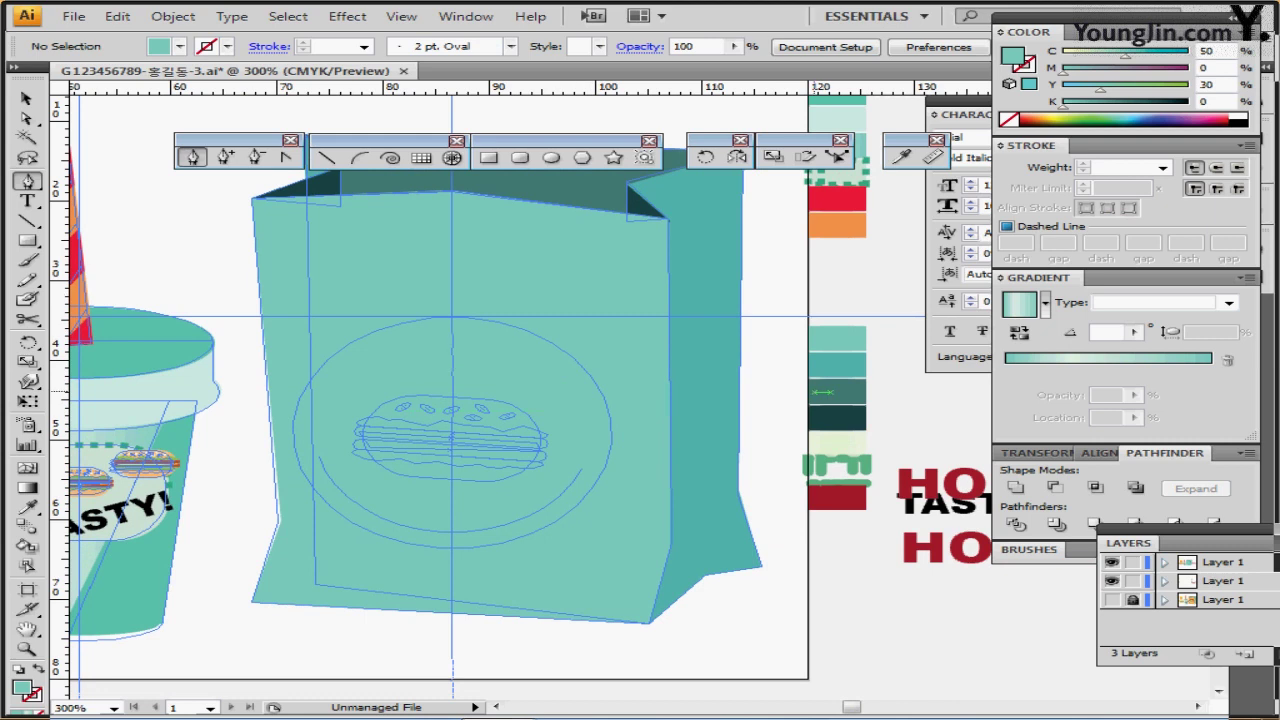
pyautogui.hotkey('ctrl', ';')
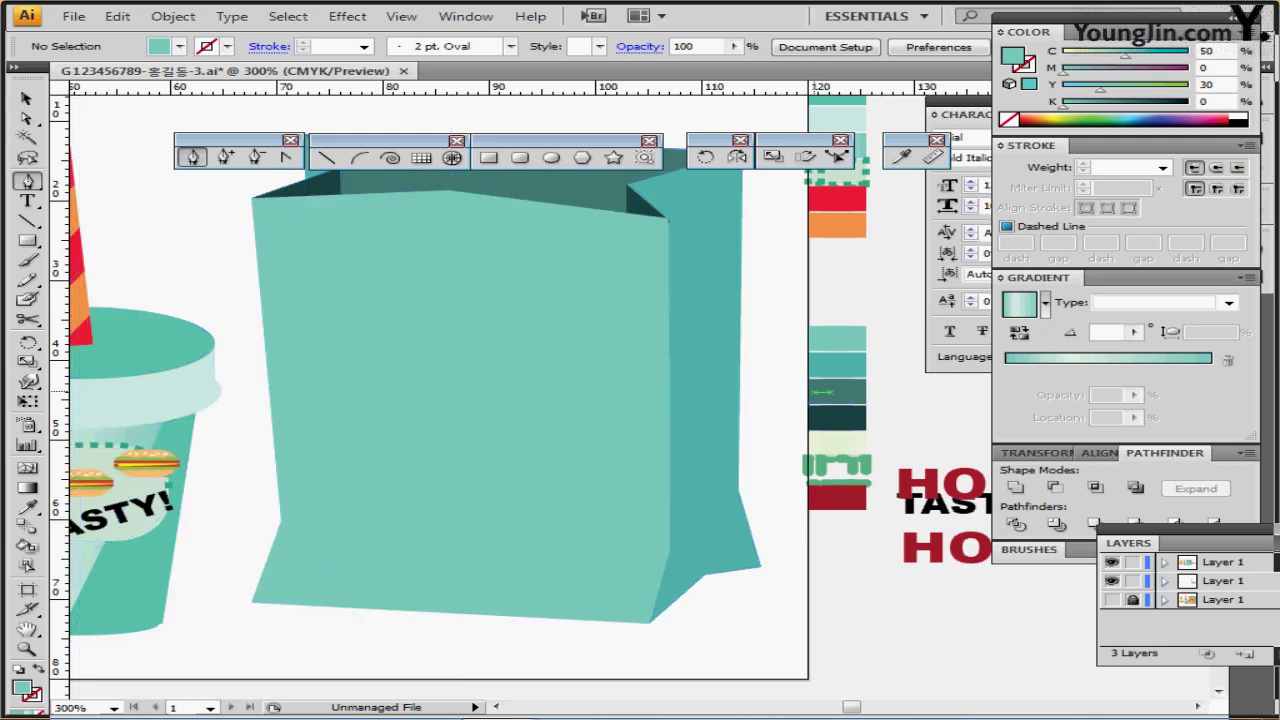
pyautogui.hotkey('ctrl', '-')
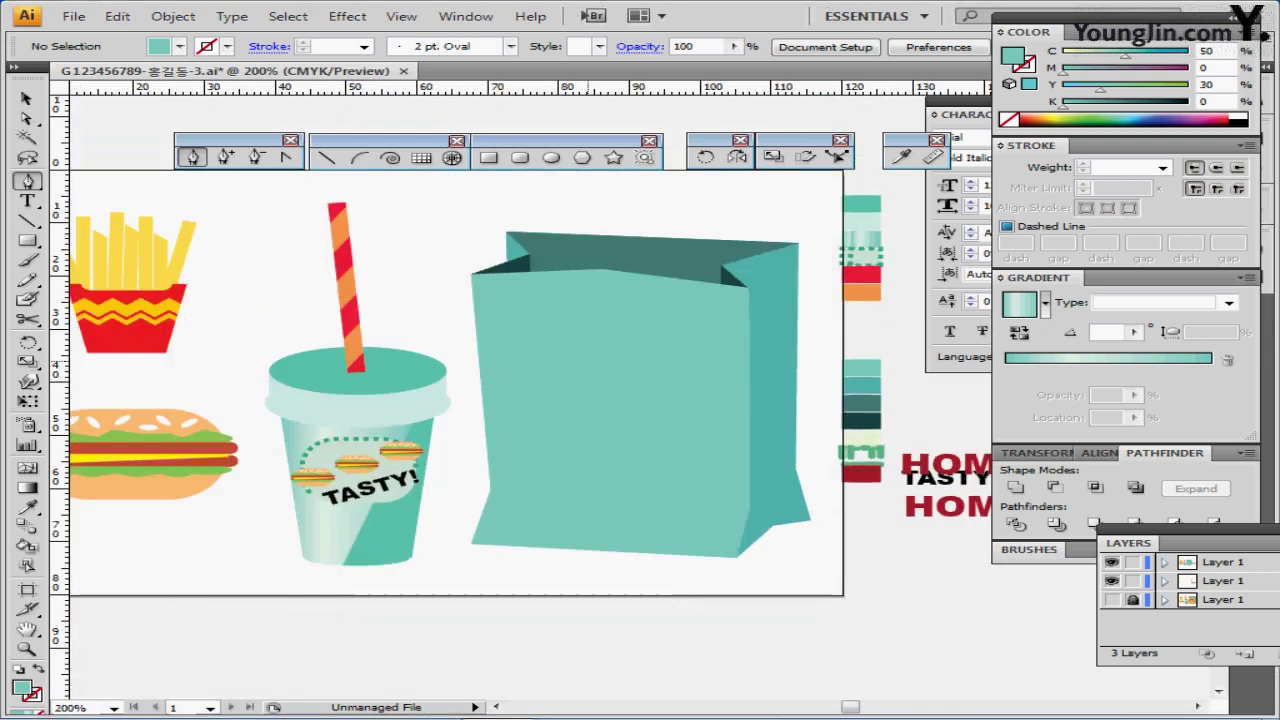
pyautogui.moveTo(490, 350); pyautogui.dragTo(582, 397)
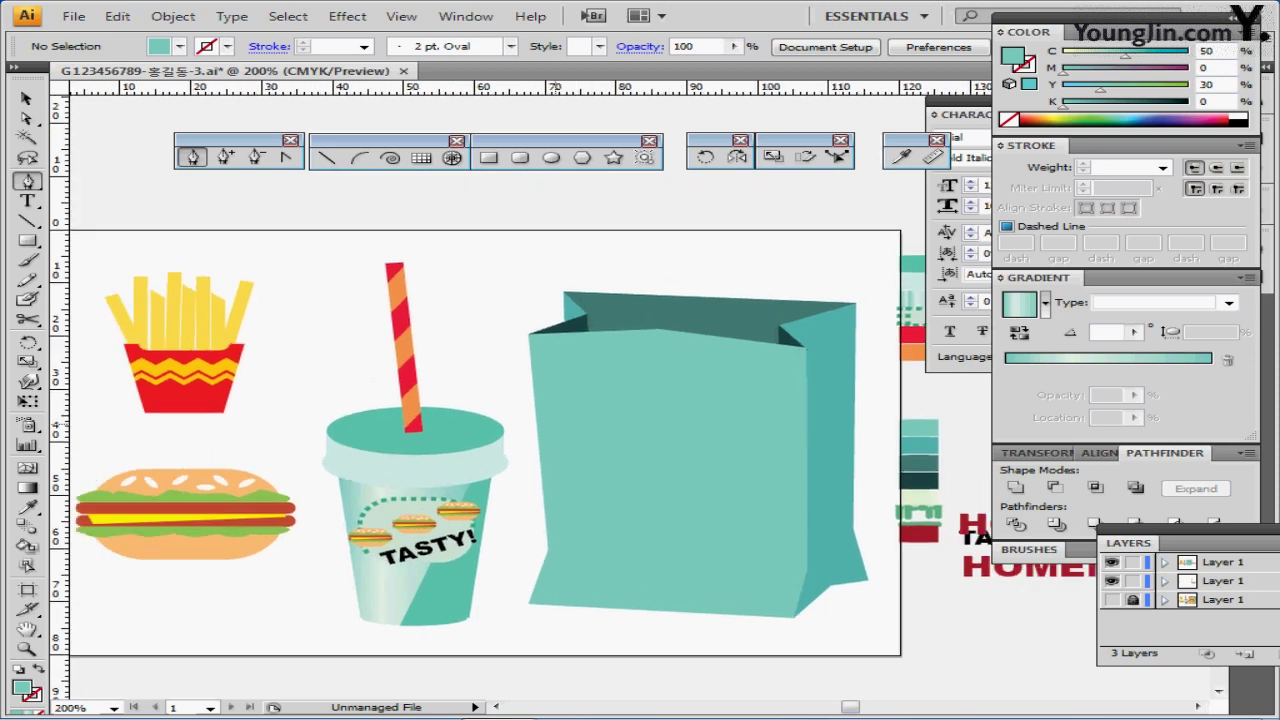
pyautogui.moveTo(498, 372); pyautogui.dragTo(528, 342)
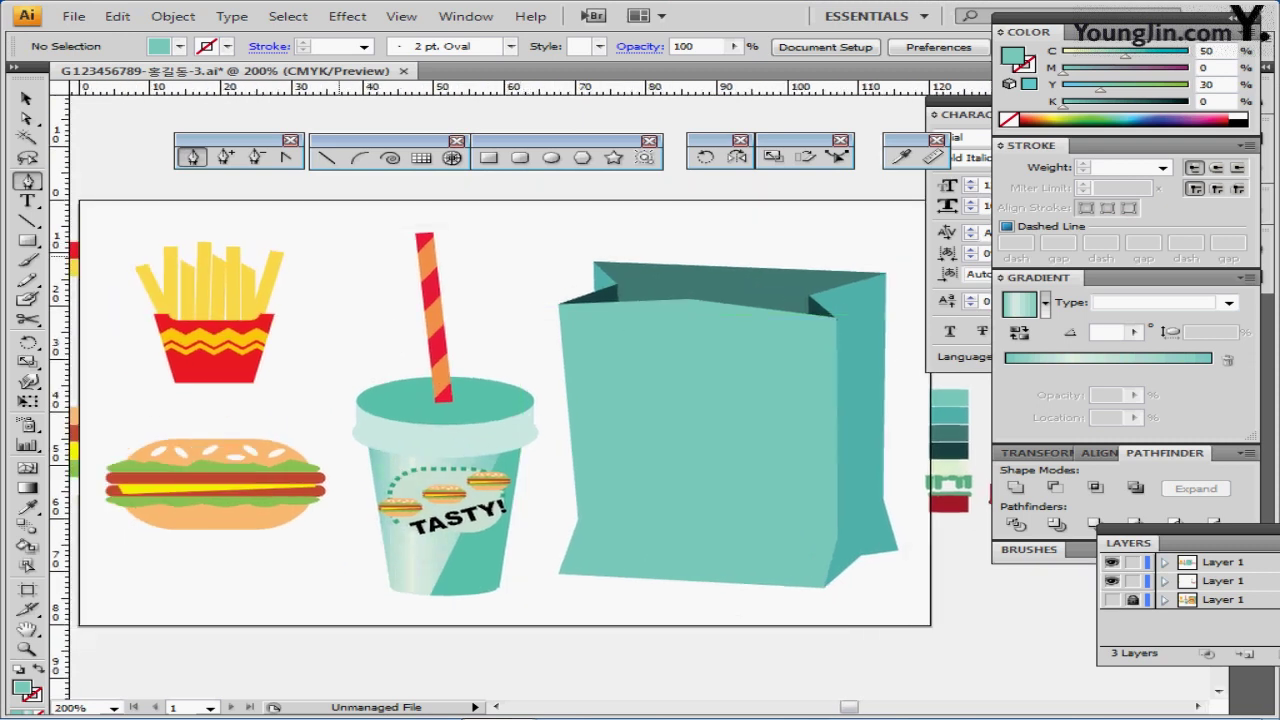
# Place a copy of the complete french fries illustration in the empty area below the artboard
pyautogui.moveTo(134, 216); pyautogui.dragTo(280, 362)
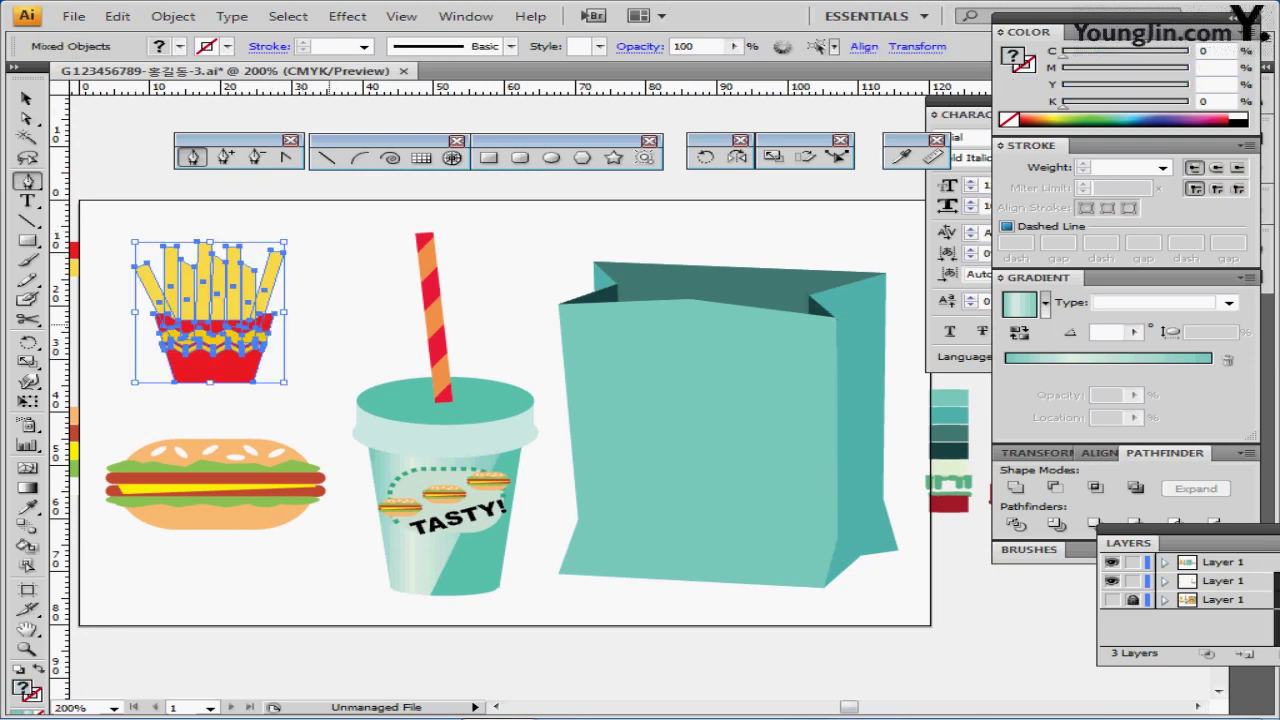
pyautogui.press('a')
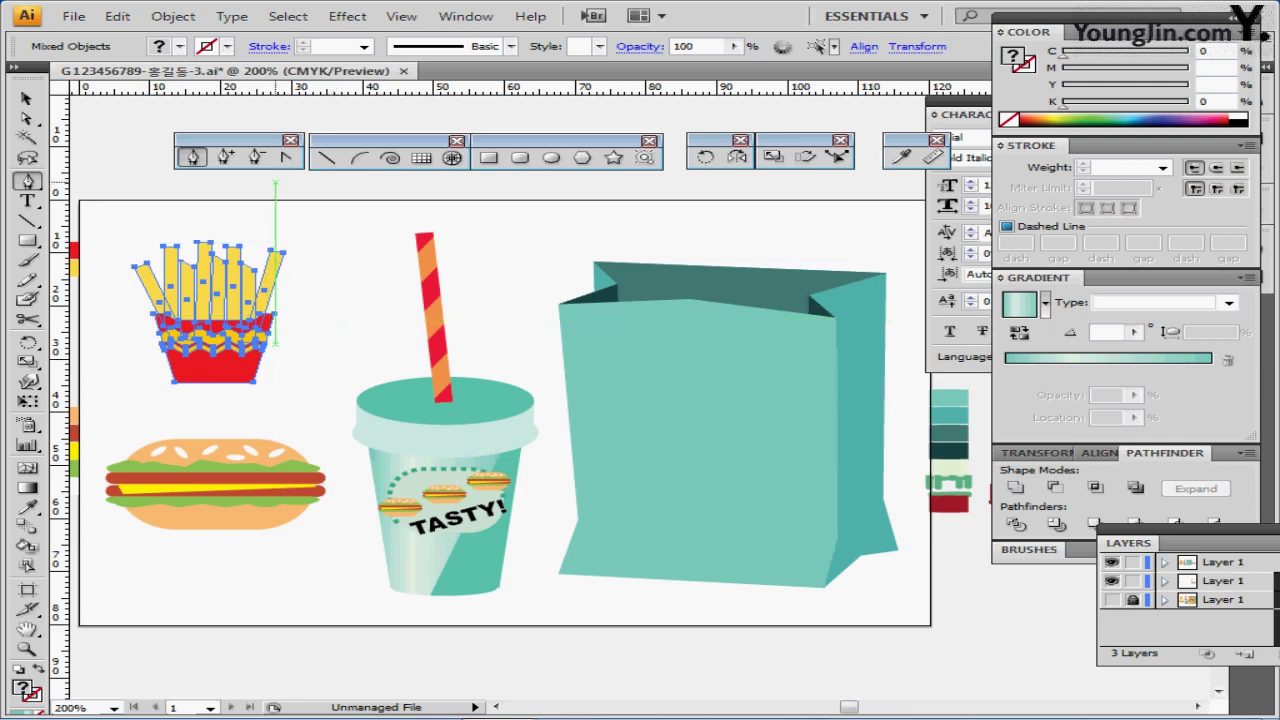
pyautogui.press('v')
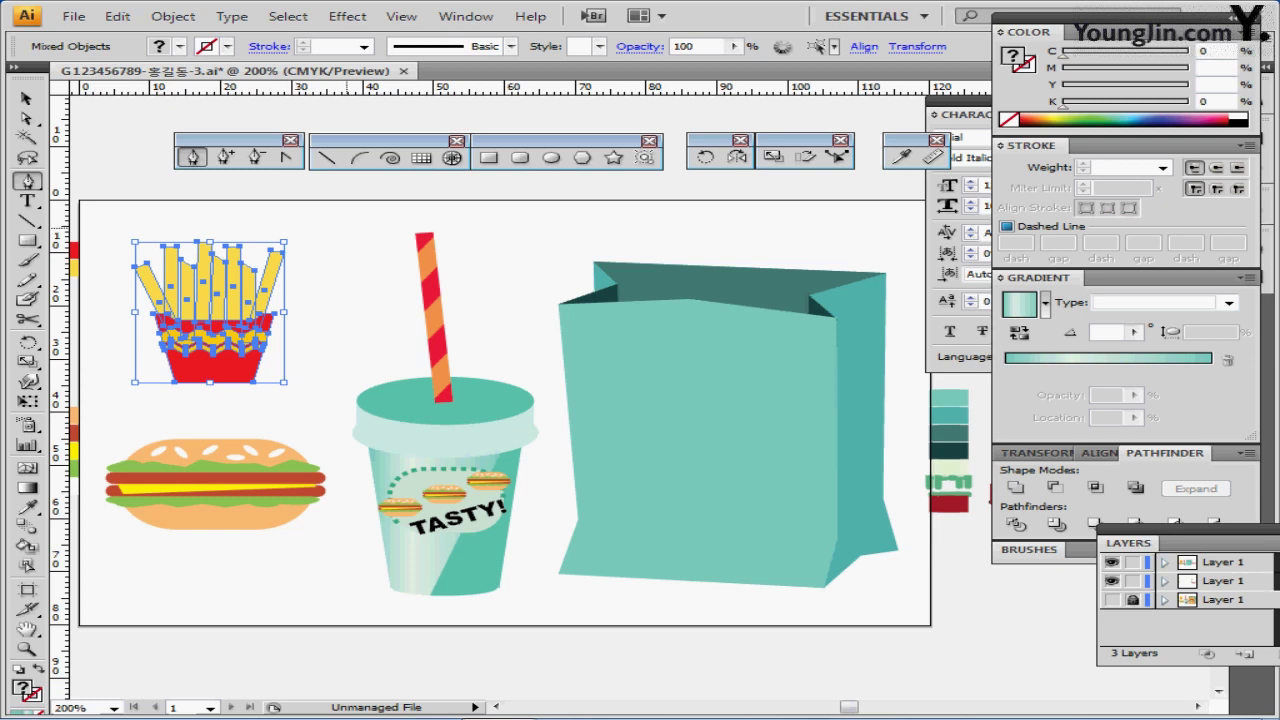
pyautogui.hotkey('ctrl', 'v')
pyautogui.press('space')
pyautogui.moveTo(616, 427); pyautogui.dragTo(398, 462)
pyautogui.hotkey('ctrl', '+')
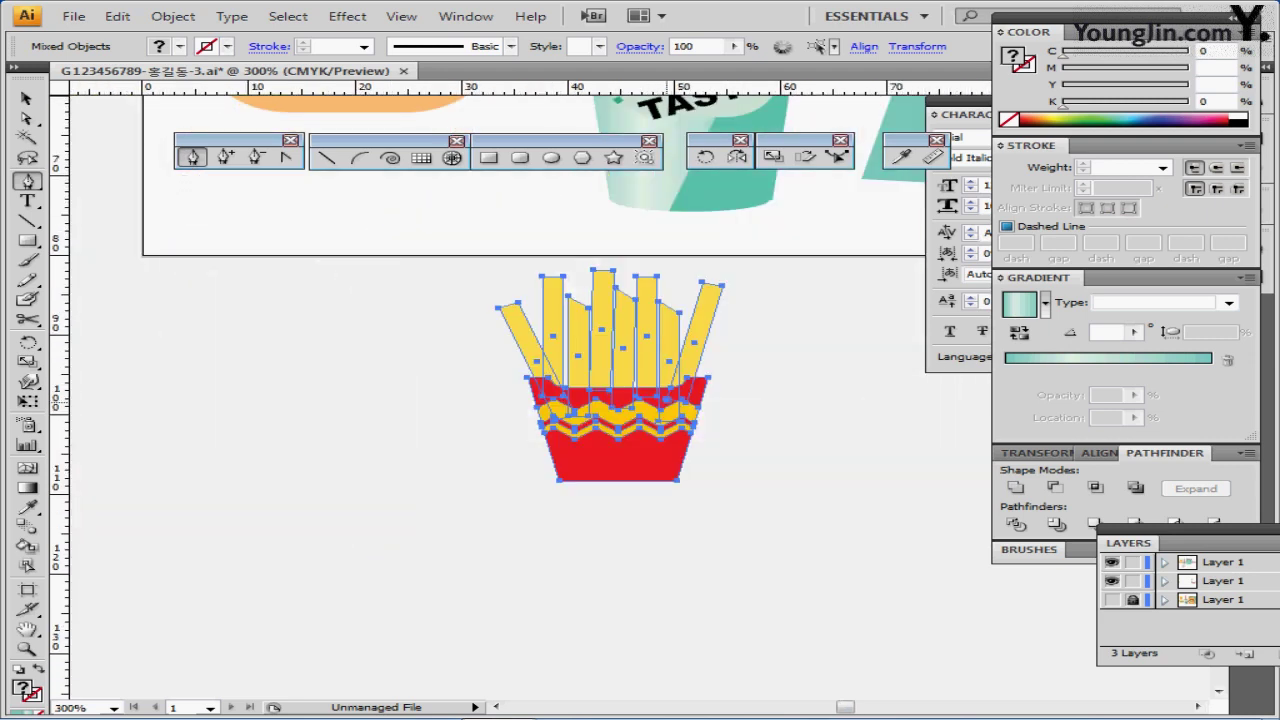
pyautogui.press('space')
pyautogui.moveTo(670, 401); pyautogui.dragTo(457, 413)
pyautogui.hotkey('ctrl', 'space')
pyautogui.click(462, 424)
pyautogui.press('space')
pyautogui.moveTo(630, 400); pyautogui.dragTo(496, 431)
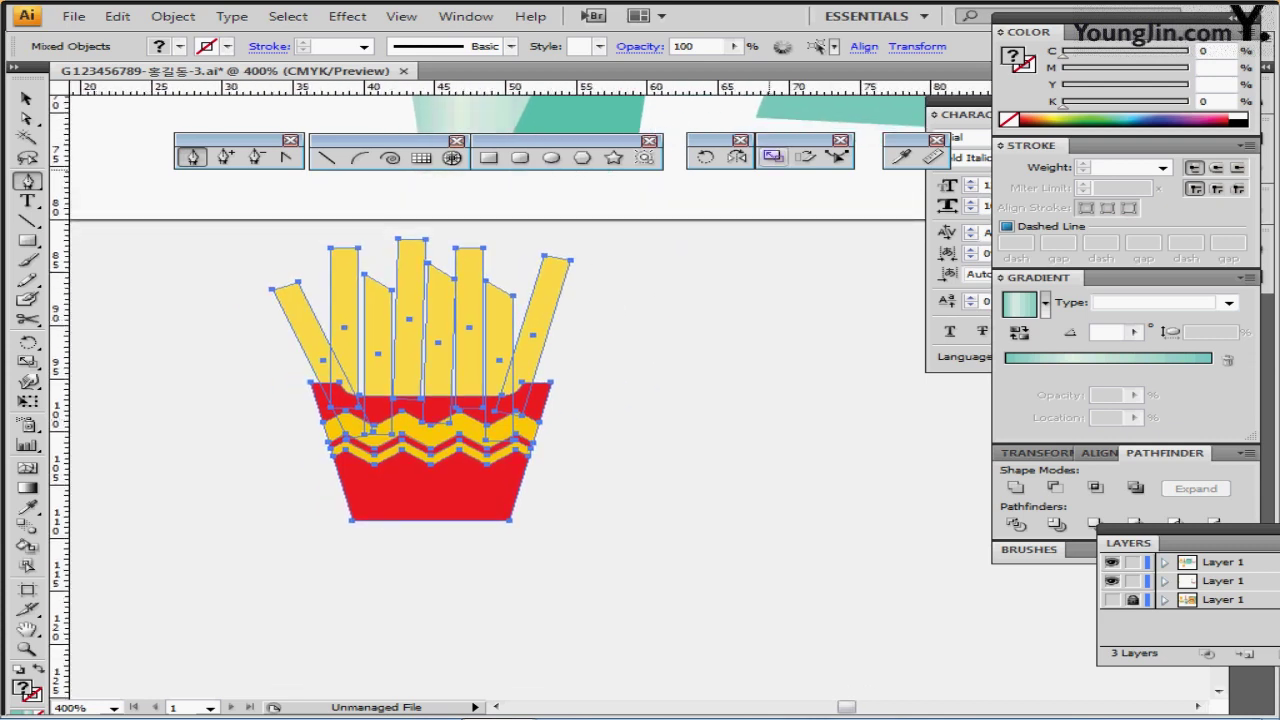
pyautogui.doubleClick(773, 157)
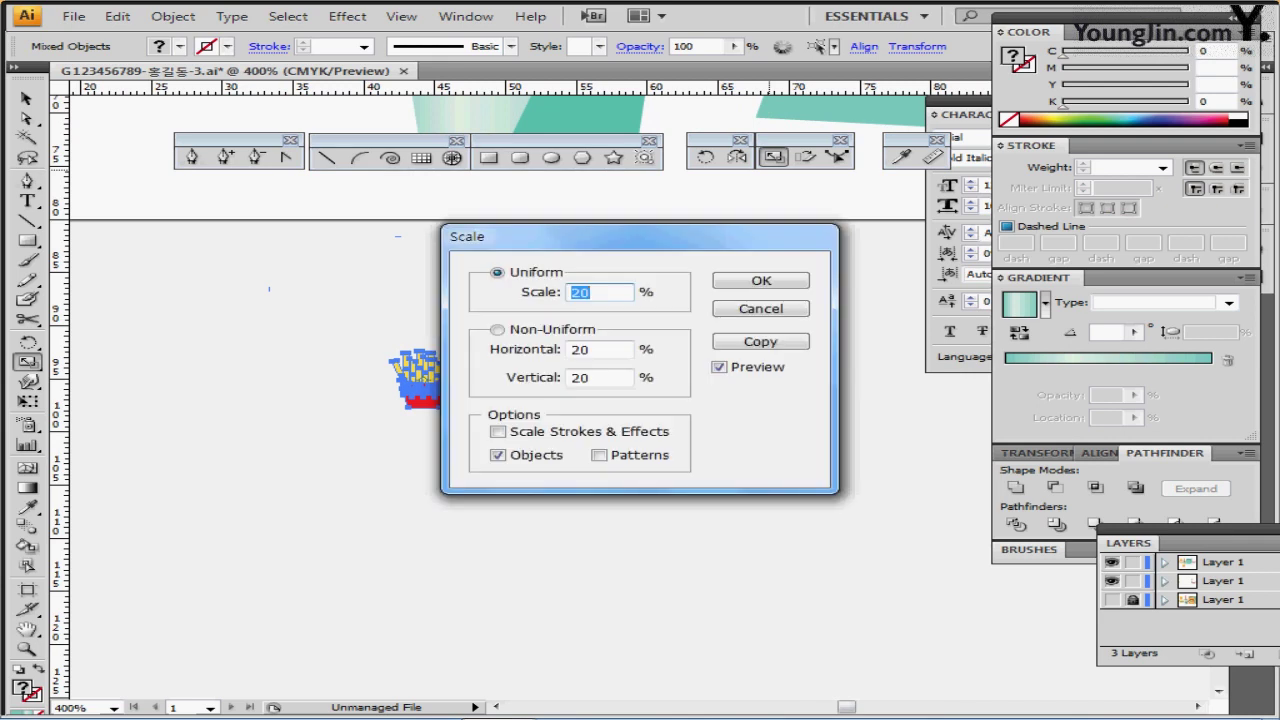
pyautogui.write('80')
pyautogui.press('Return')
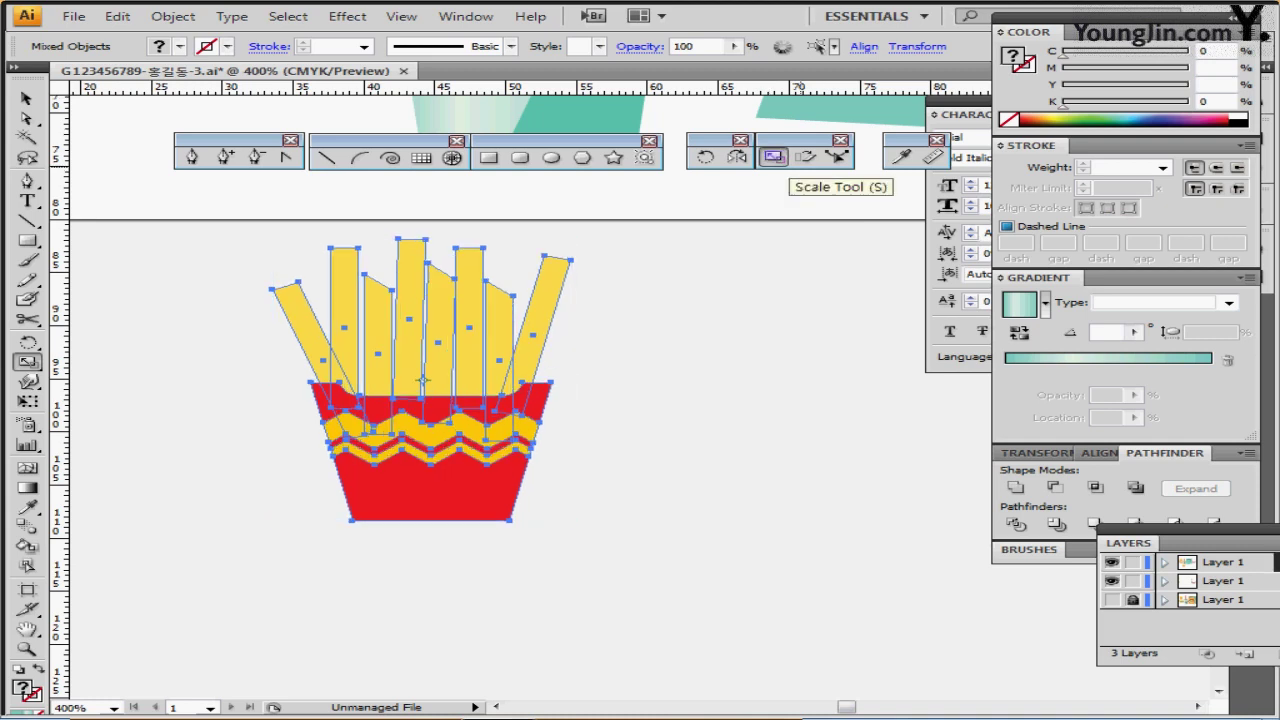
# Make a uniformly scaled 80% copy of the fries and place it below and to the right of the larger one
pyautogui.doubleClick(773, 157)
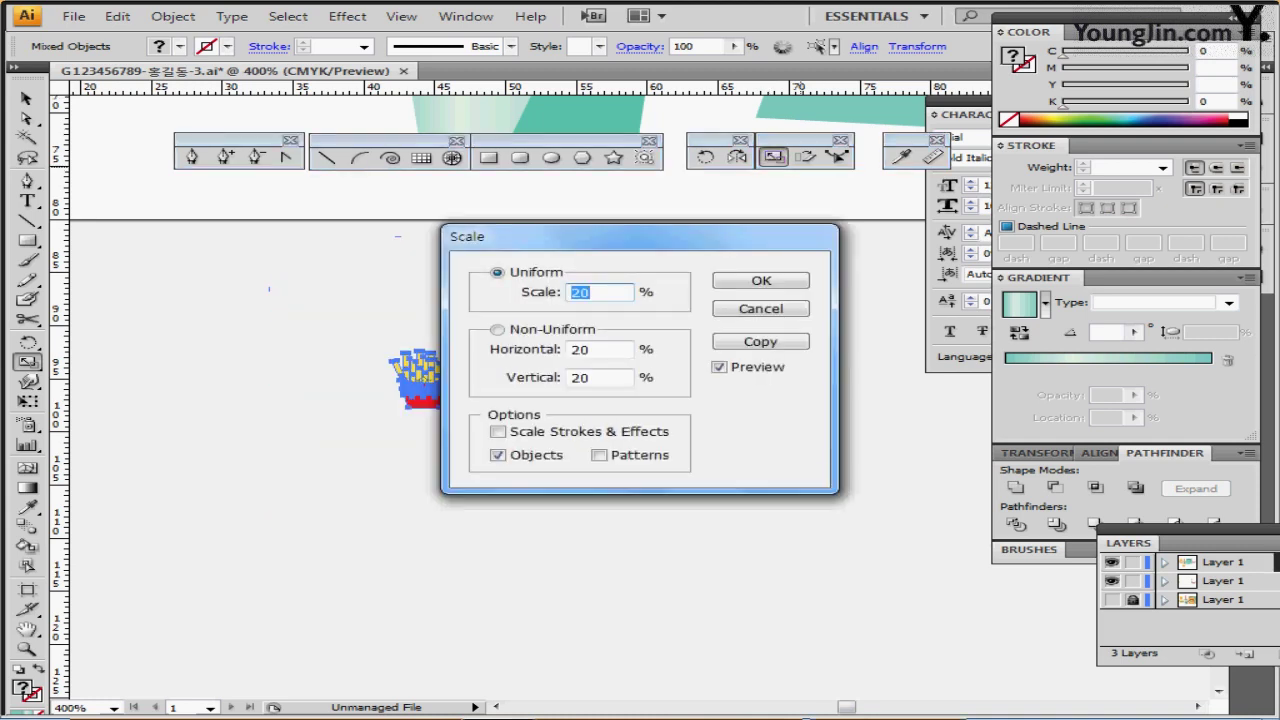
pyautogui.write('80')
pyautogui.press('Tab')
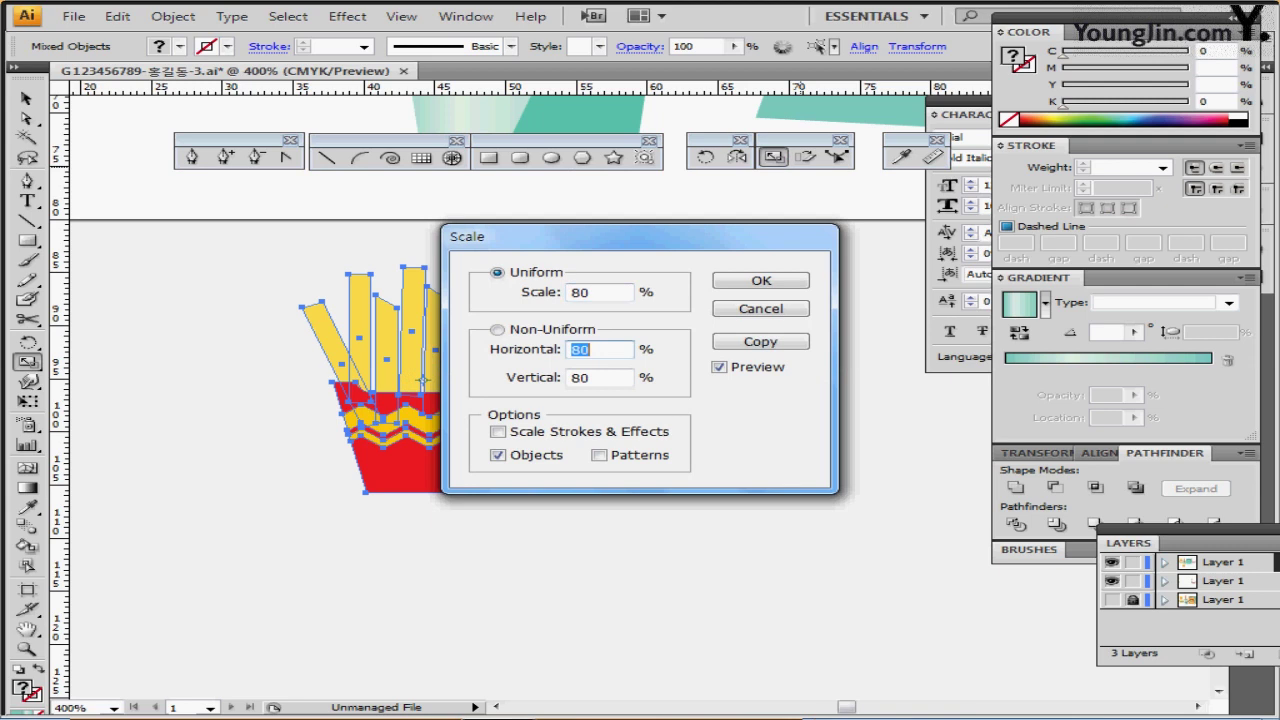
pyautogui.click(760, 341)
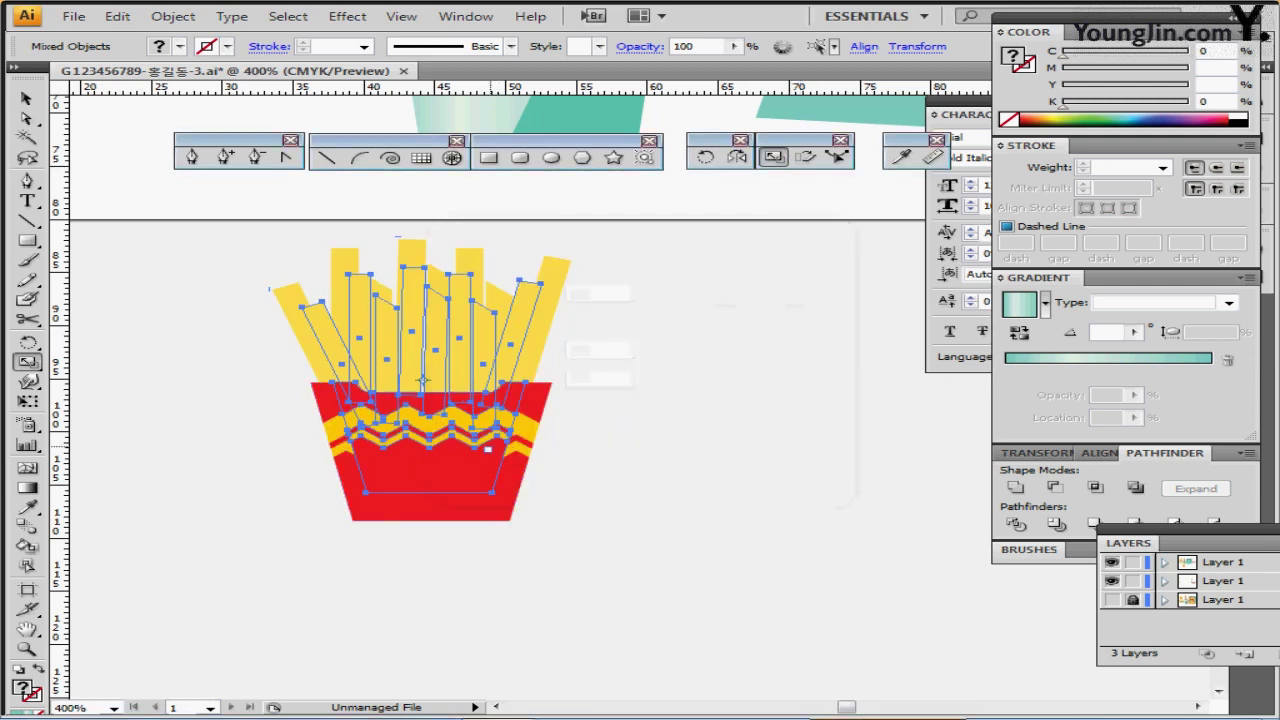
pyautogui.moveTo(460, 452); pyautogui.dragTo(756, 630)
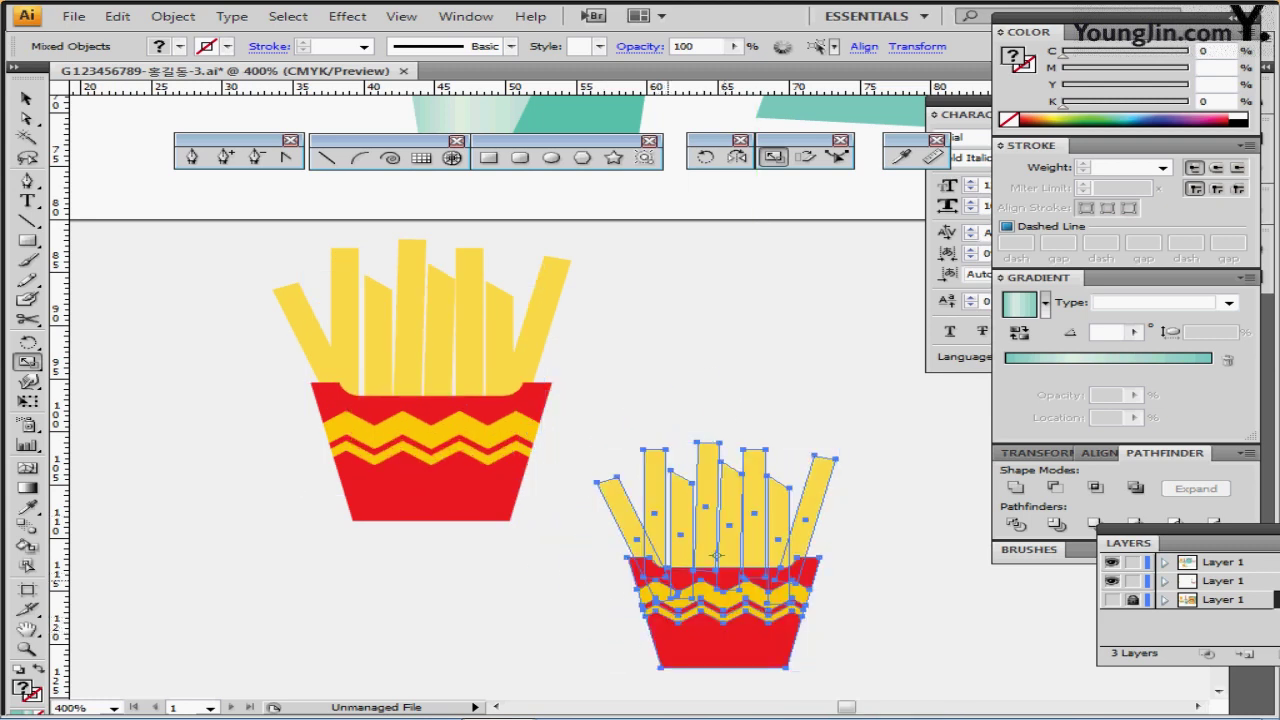
pyautogui.keyDown('ctrl'); pyautogui.keyDown('alt'); pyautogui.click(668, 580); pyautogui.keyUp('alt'); pyautogui.keyUp('ctrl')
pyautogui.moveTo(660, 580); pyautogui.dragTo(648, 614)
pyautogui.moveTo(617, 478); pyautogui.dragTo(686, 510)
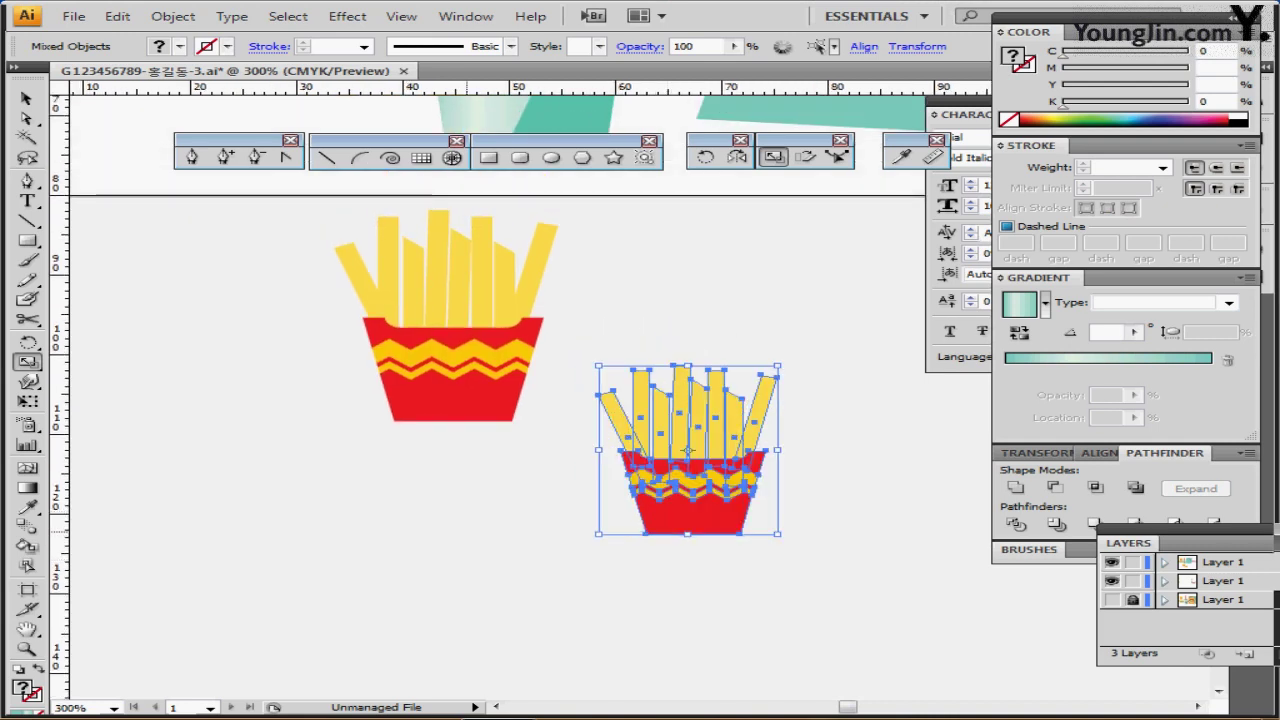
# Draw a rectangle 50 mm wide and about 35 mm tall enclosing both fries, with no fill and no stroke
pyautogui.hotkey('ctrl', 'shift', 'a')
pyautogui.click(488, 157)
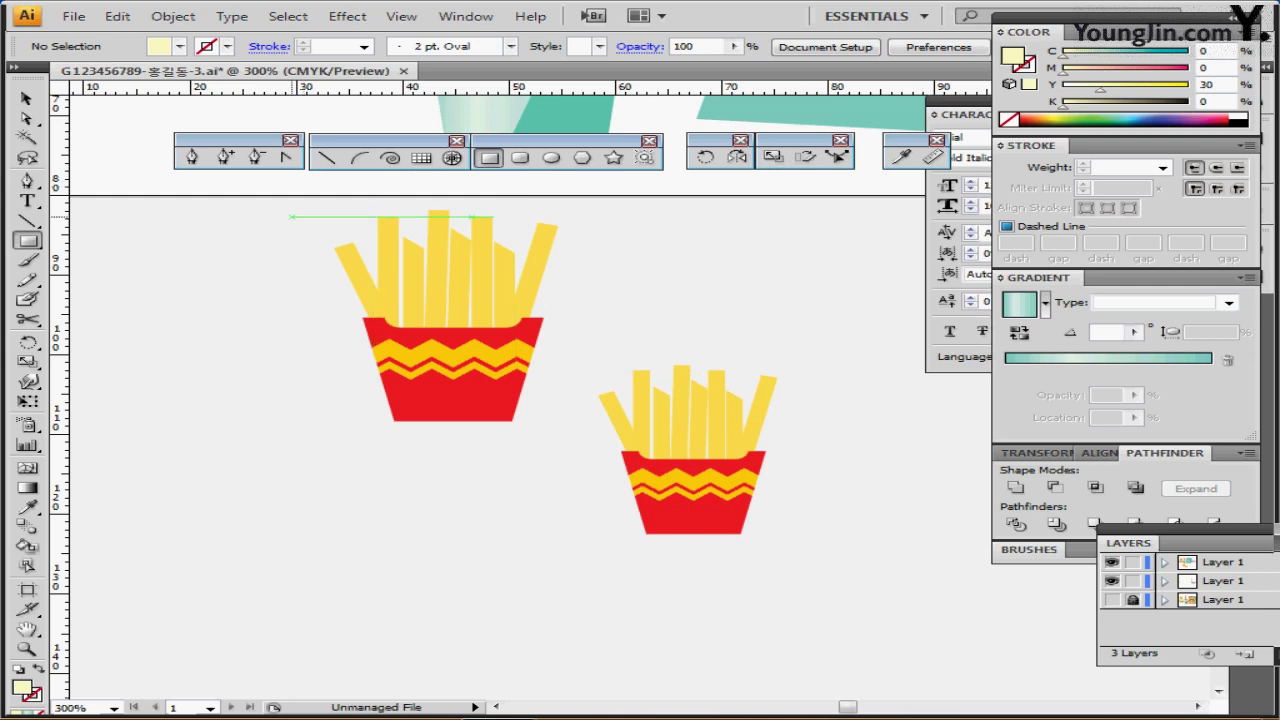
pyautogui.click(492, 216)
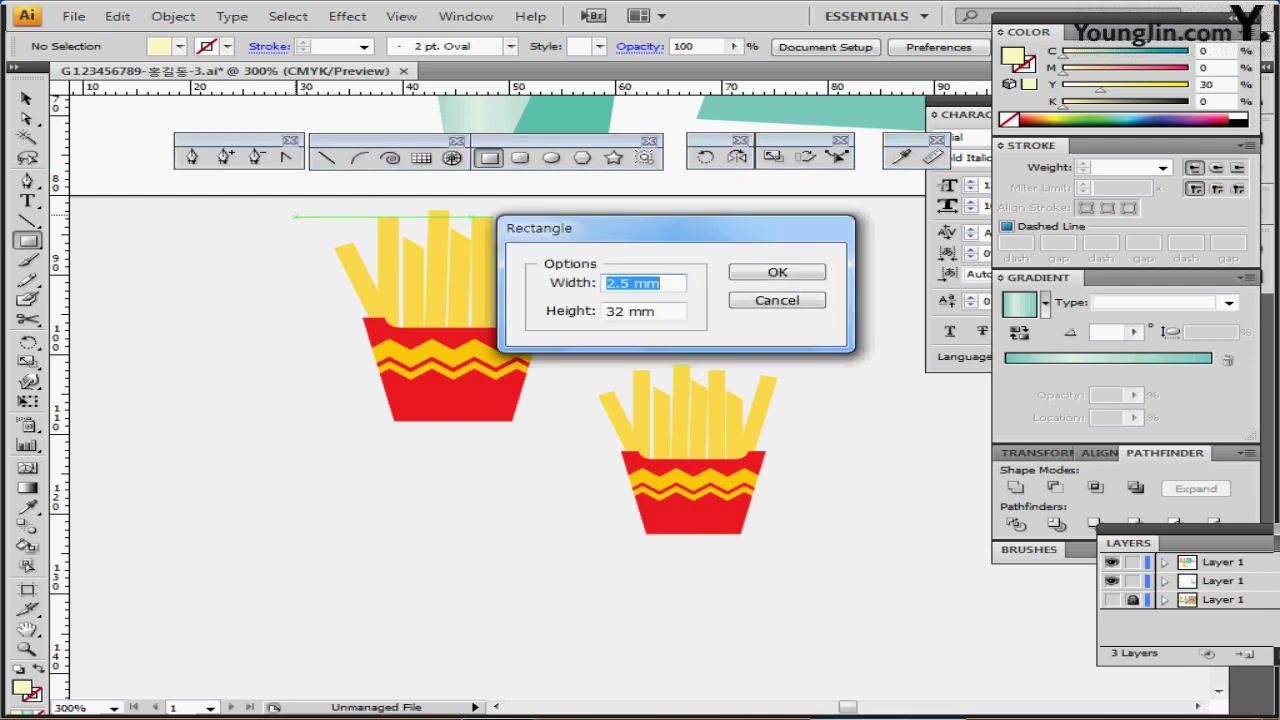
pyautogui.write('50')
pyautogui.press('Tab')
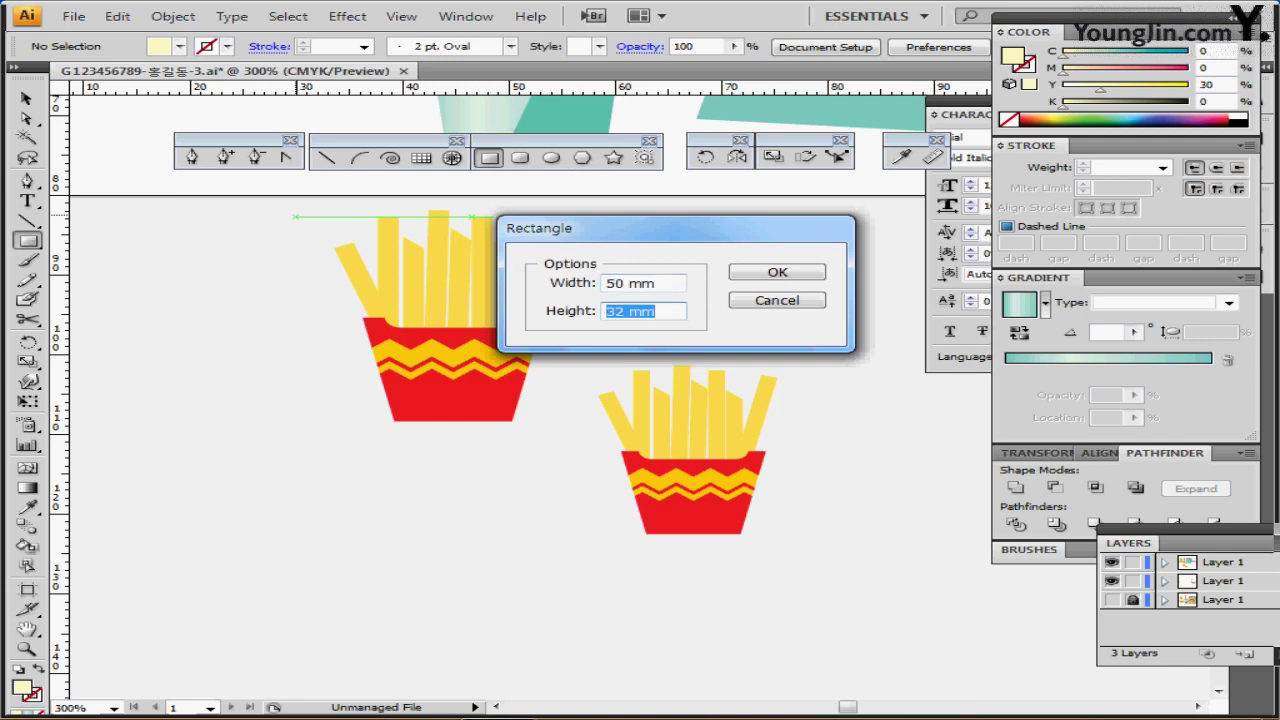
pyautogui.write('1\\4')
pyautogui.press('BackSpace')
pyautogui.press('BackSpace')
pyautogui.press('BackSpace')
pyautogui.press('Return')
pyautogui.moveTo(494, 434); pyautogui.dragTo(494, 400)
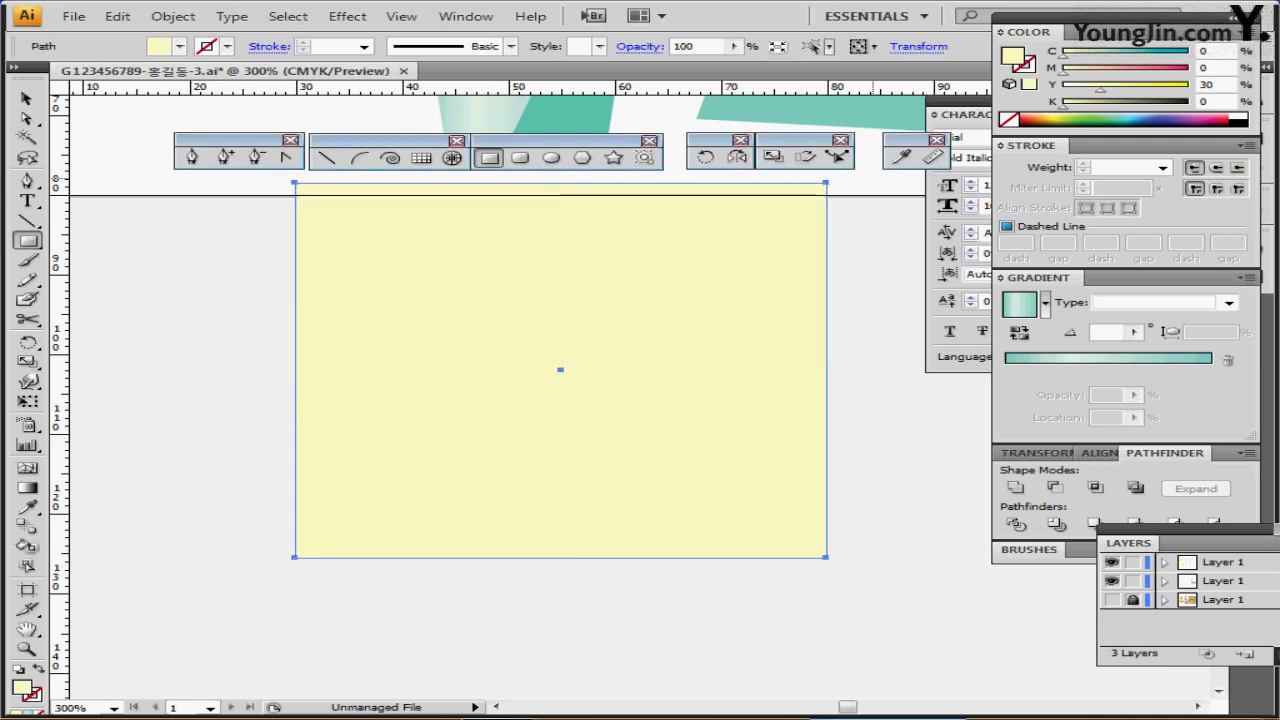
pyautogui.press('/')
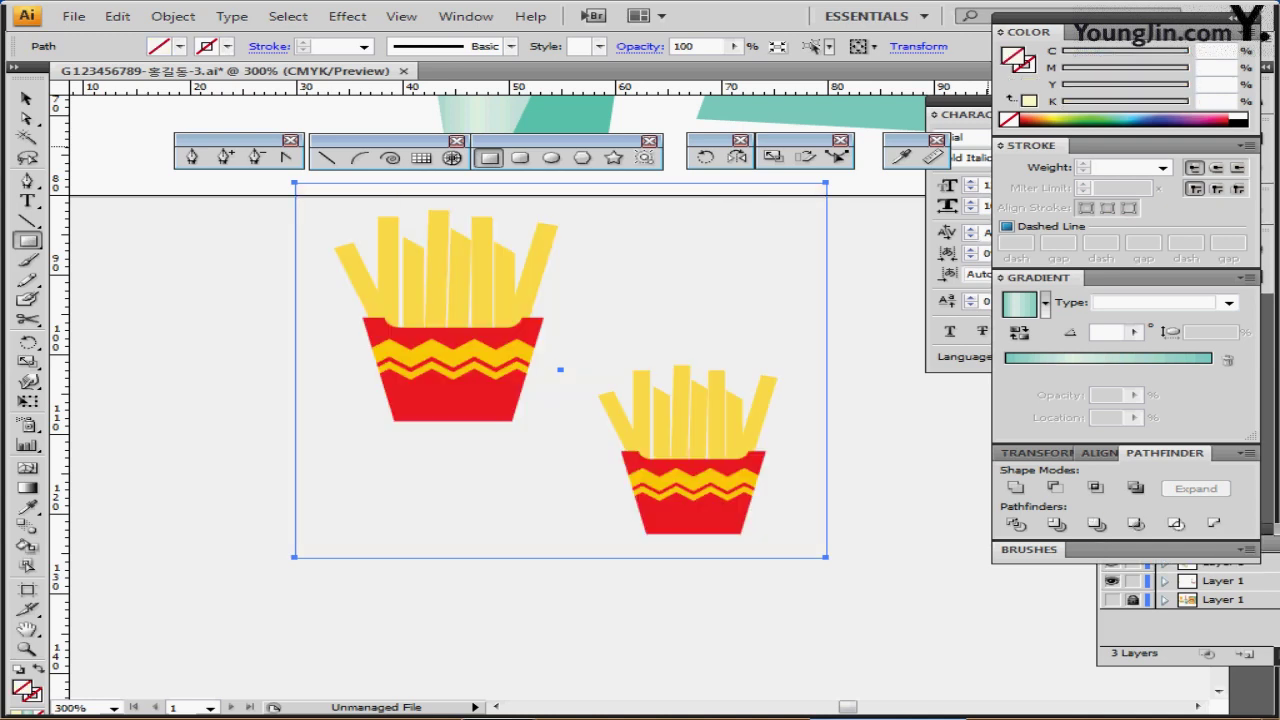
pyautogui.scroll(1, 488, 381)
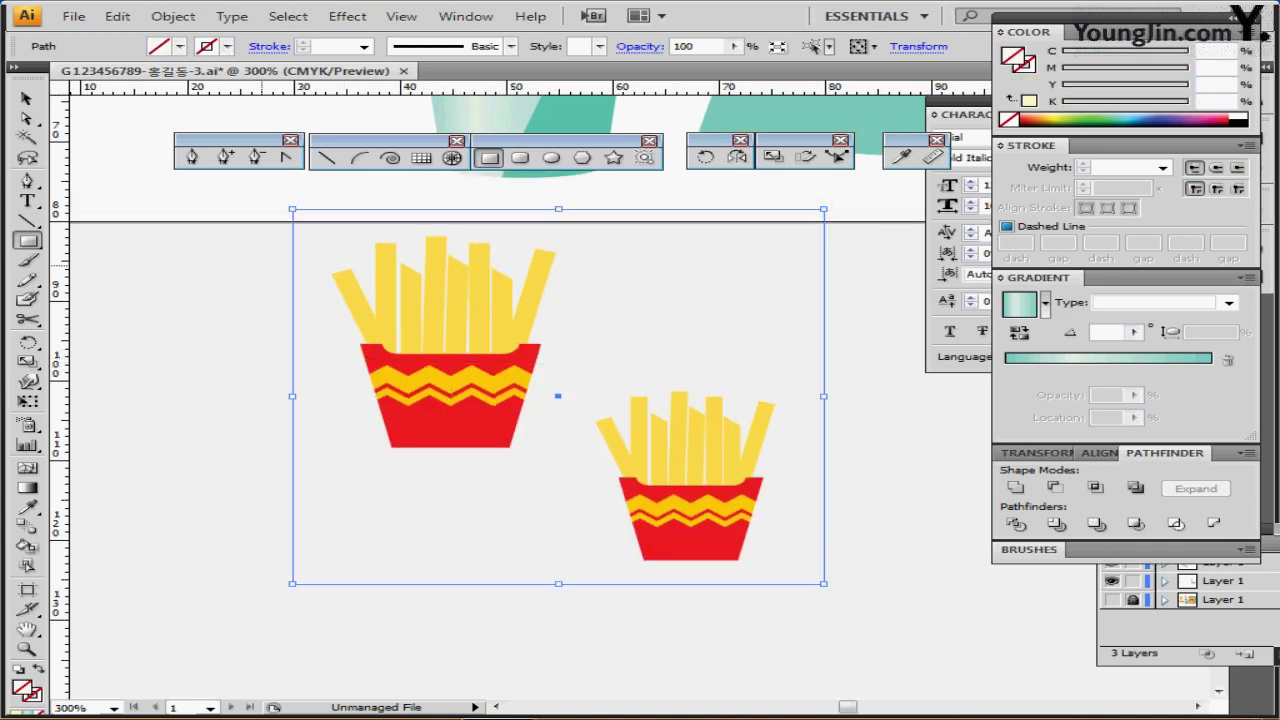
# Define both fries and their enclosing rectangle as a pattern swatch named 감자튀김, and delete the source artwork below the artboard
pyautogui.hotkey('ctrl', 'shift', 'a')
pyautogui.moveTo(204, 246); pyautogui.dragTo(767, 527)
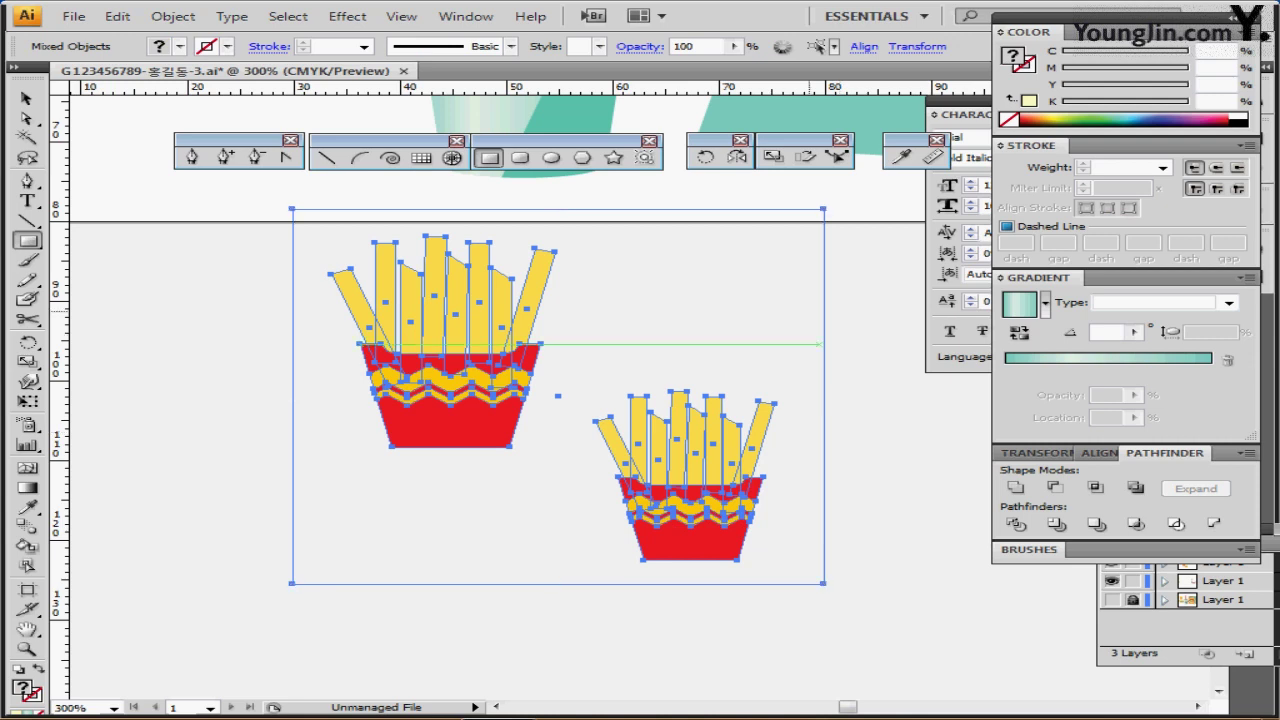
pyautogui.click(117, 16)
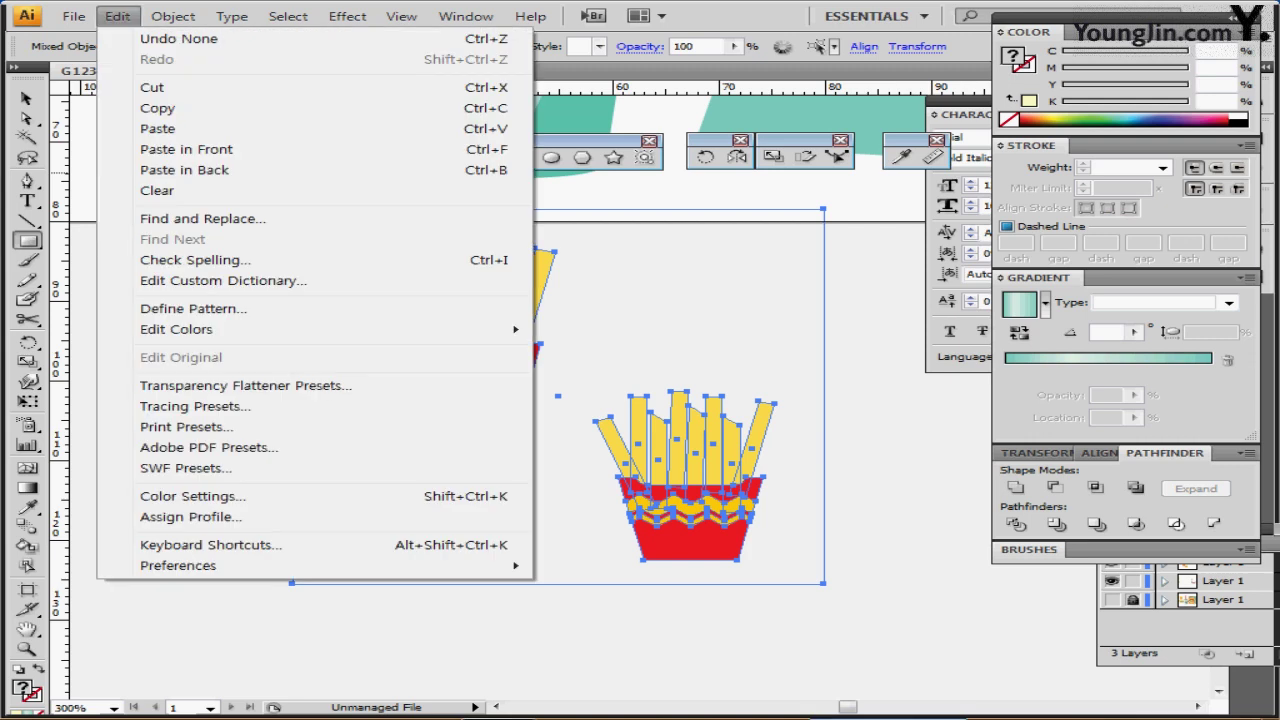
pyautogui.click(193, 309)
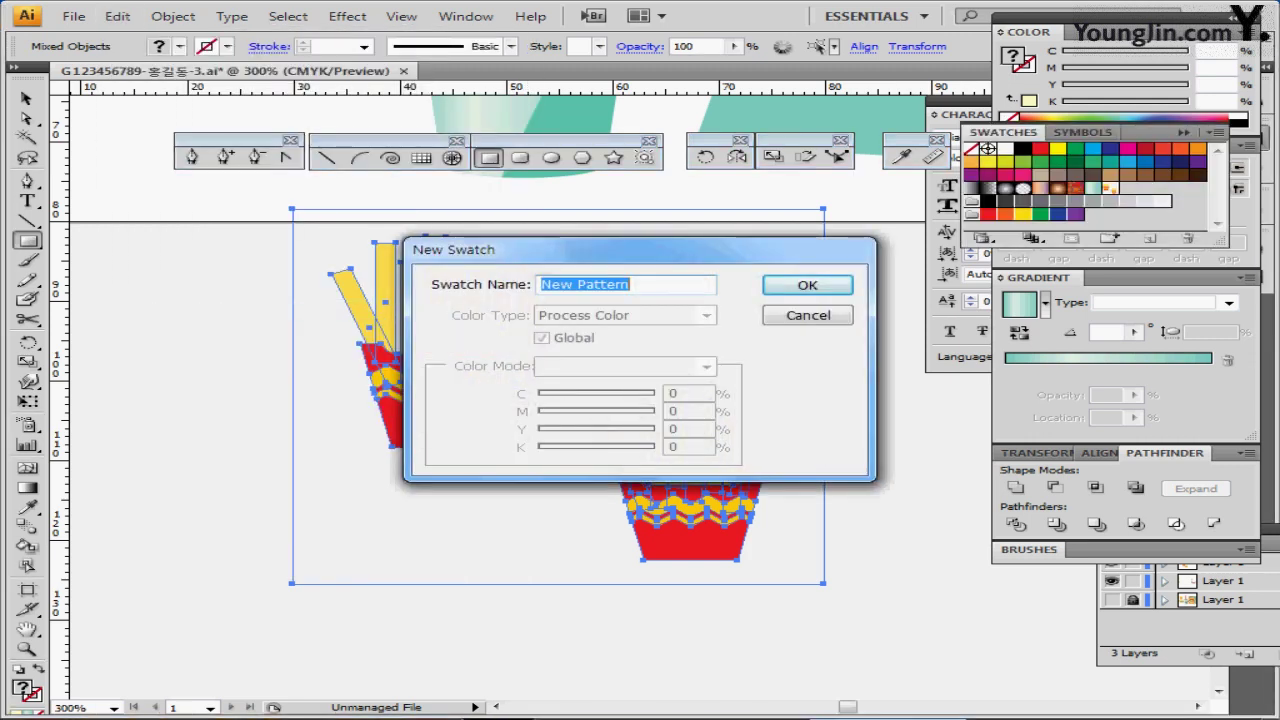
pyautogui.write('감자')
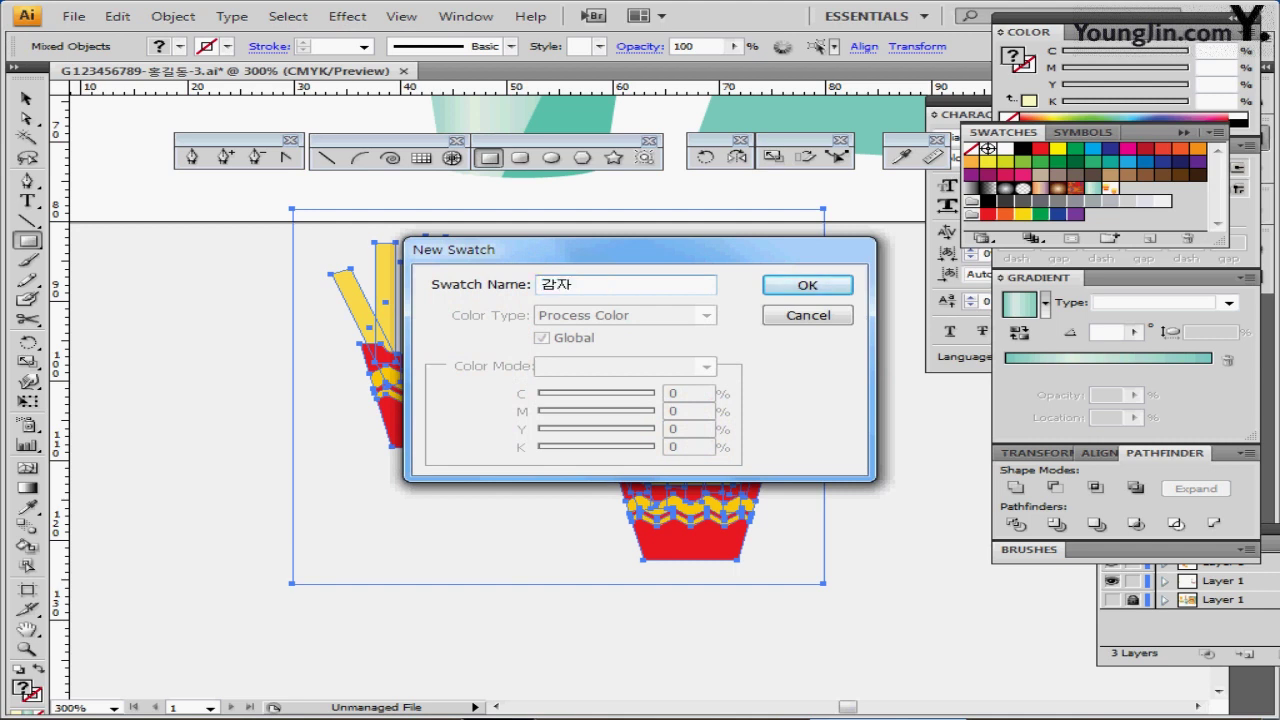
pyautogui.write('튀김')
pyautogui.press('Return')
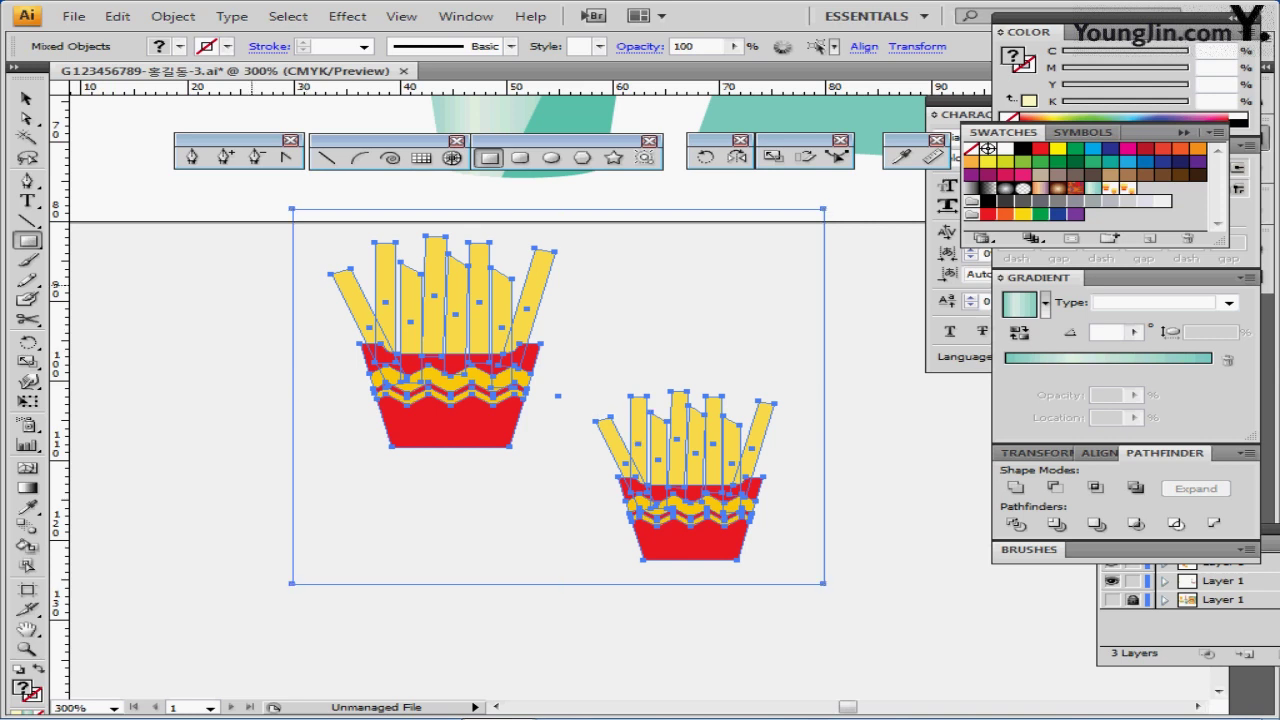
pyautogui.press('Delete')
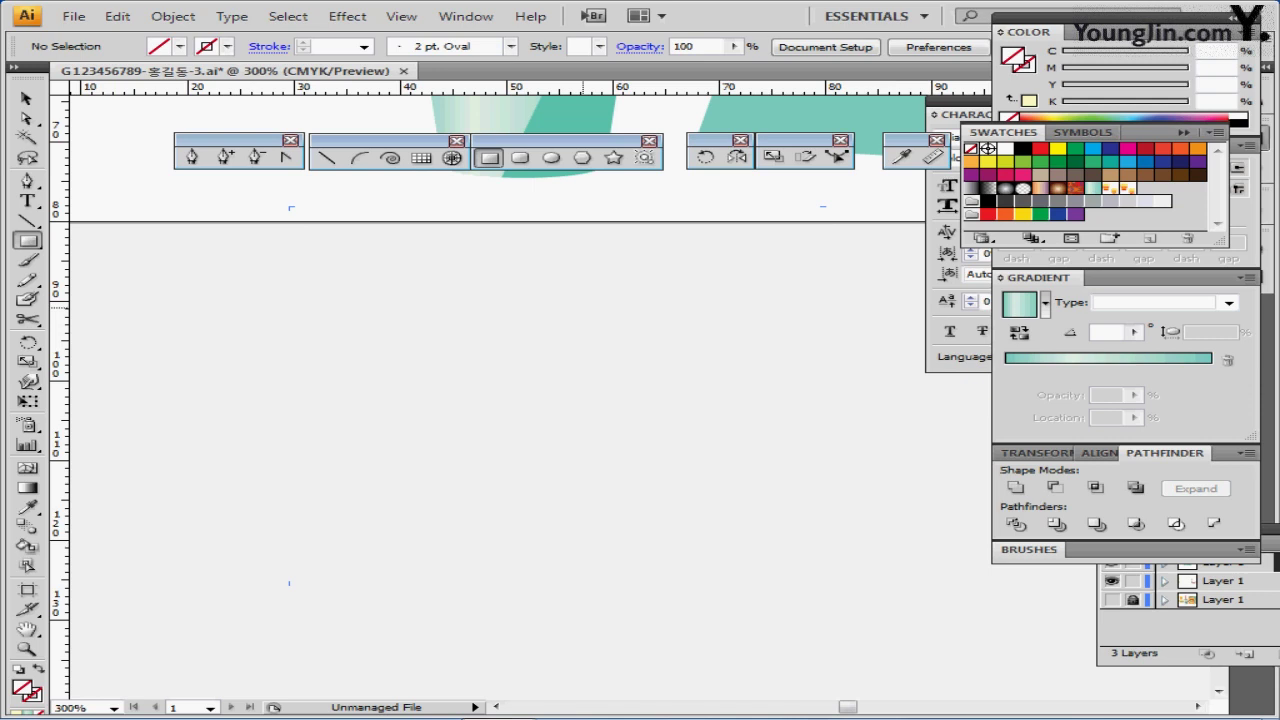
# Fill the paper bag's front face with the new fries pattern, and place the detached swatches below the bag, clear of the artwork
pyautogui.moveTo(748, 299); pyautogui.dragTo(496, 515)
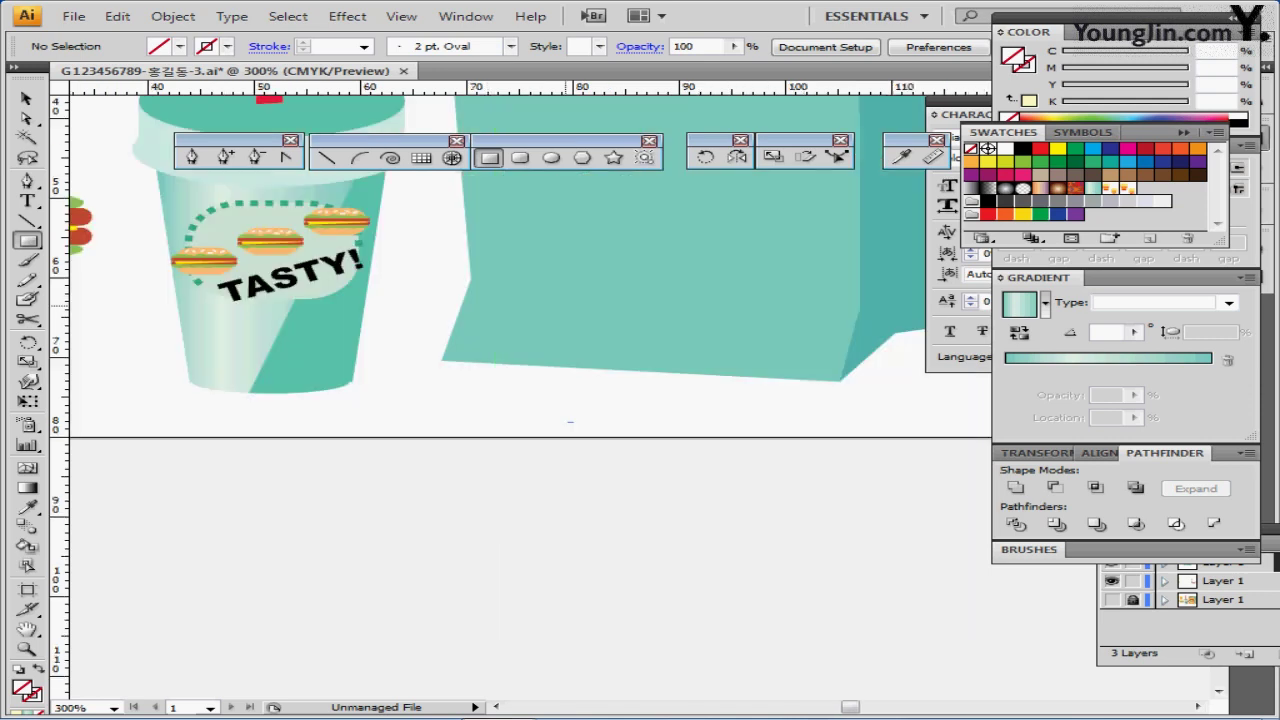
pyautogui.moveTo(566, 305); pyautogui.dragTo(509, 518)
pyautogui.moveTo(748, 318); pyautogui.dragTo(736, 332)
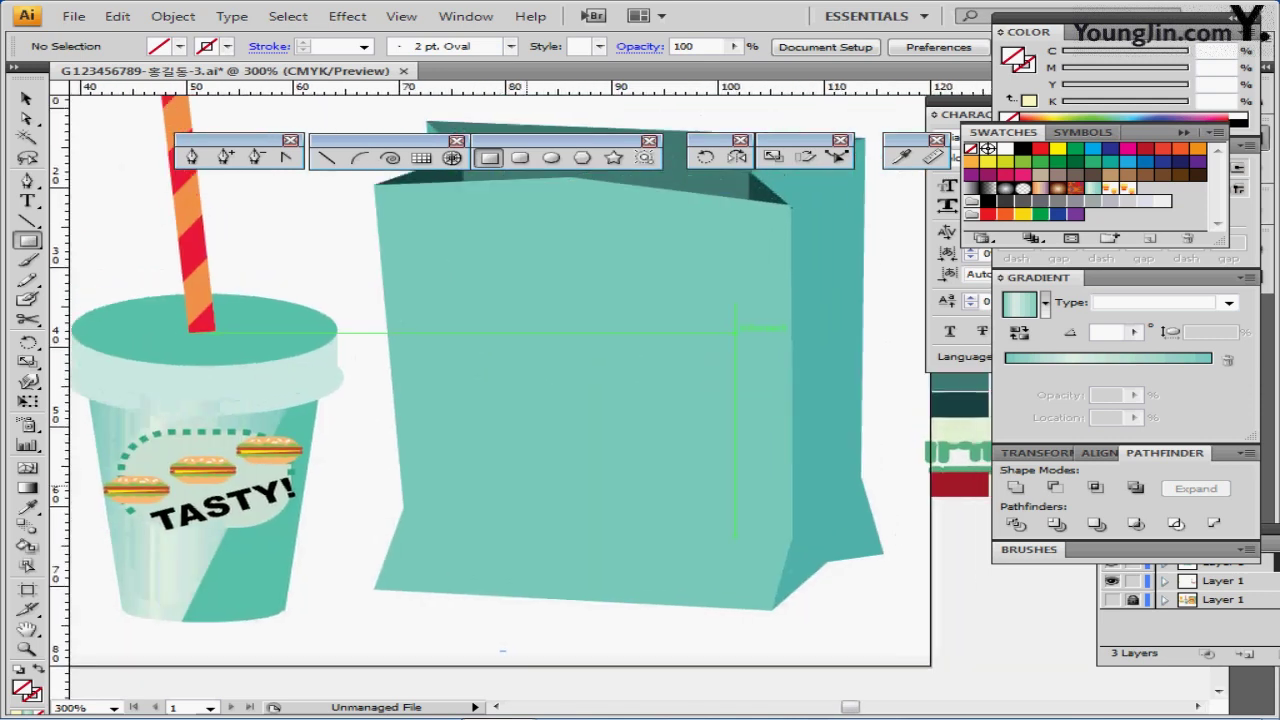
pyautogui.keyDown('ctrl'); pyautogui.click(572, 428); pyautogui.keyUp('ctrl')
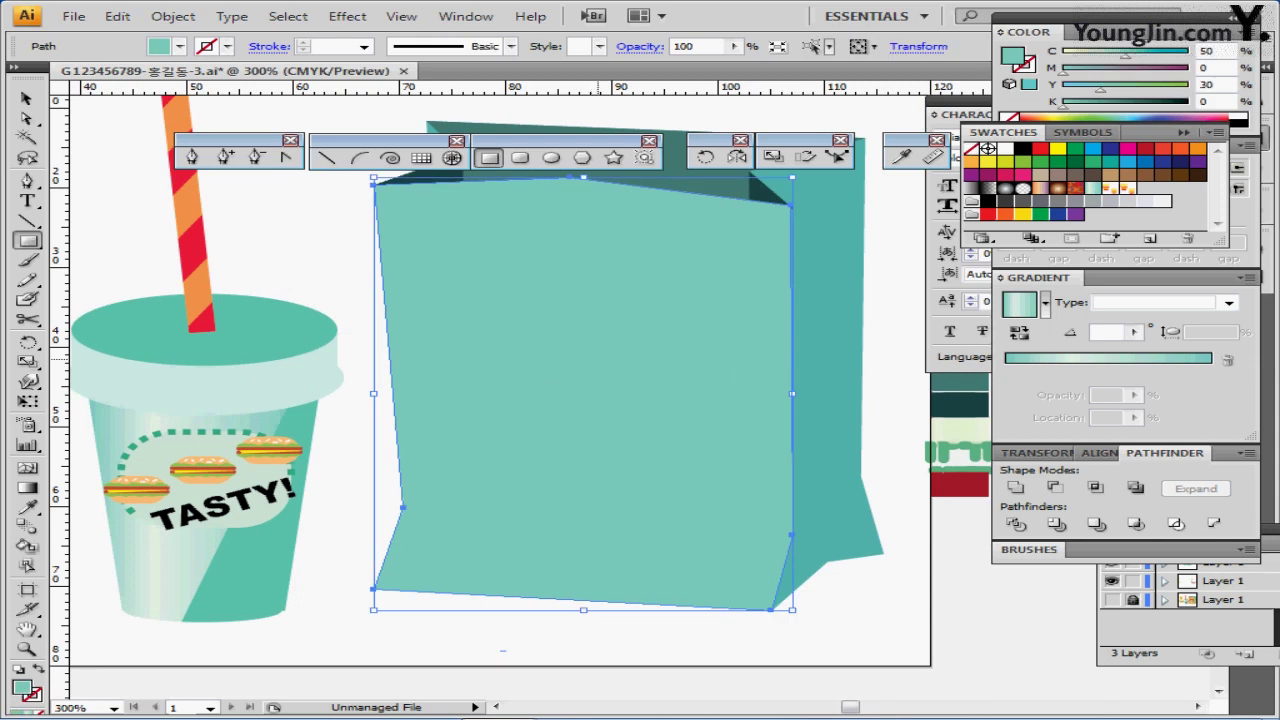
pyautogui.moveTo(611, 277); pyautogui.dragTo(616, 288)
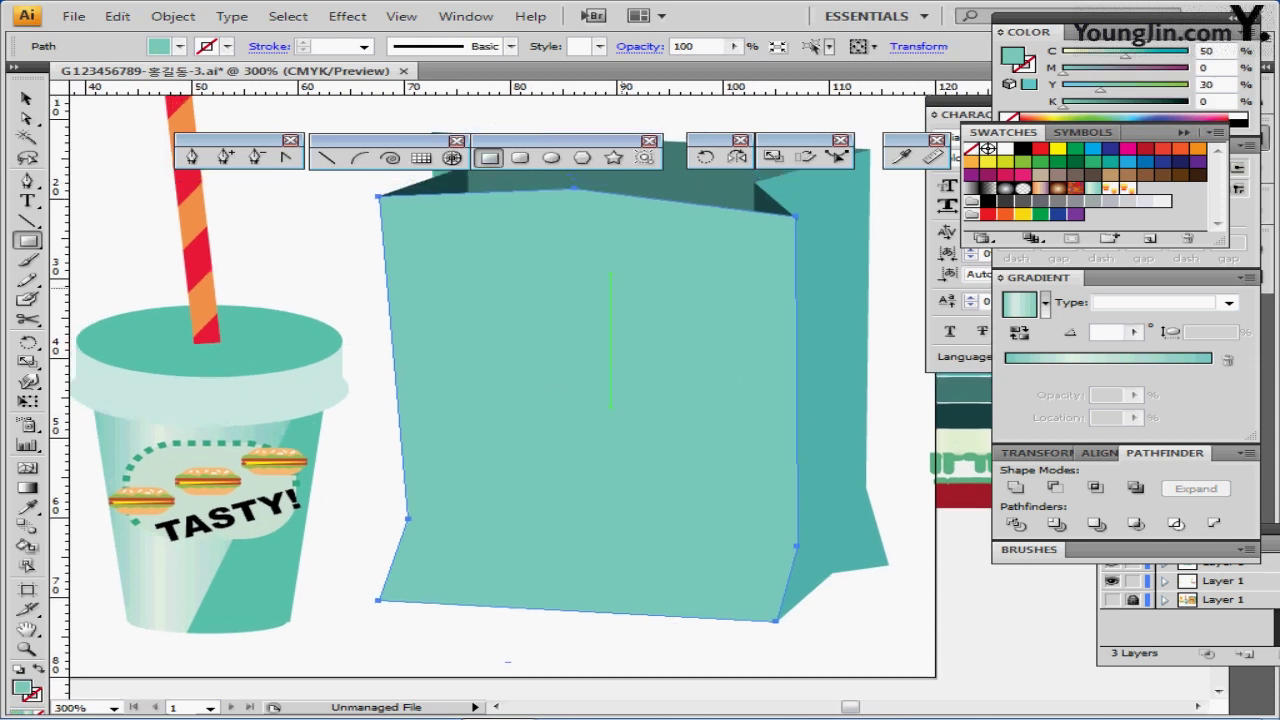
pyautogui.hotkey('ctrl', '-')
pyautogui.moveTo(640, 368); pyautogui.dragTo(759, 374)
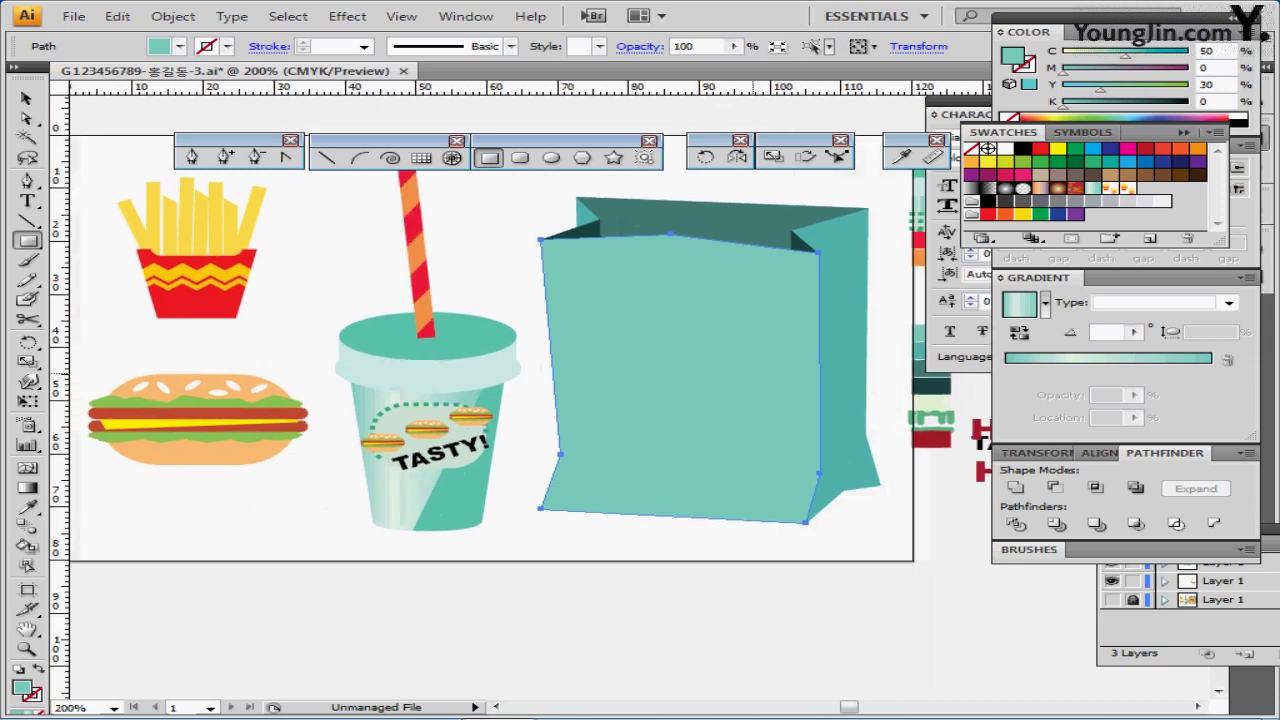
pyautogui.press('ctrl')
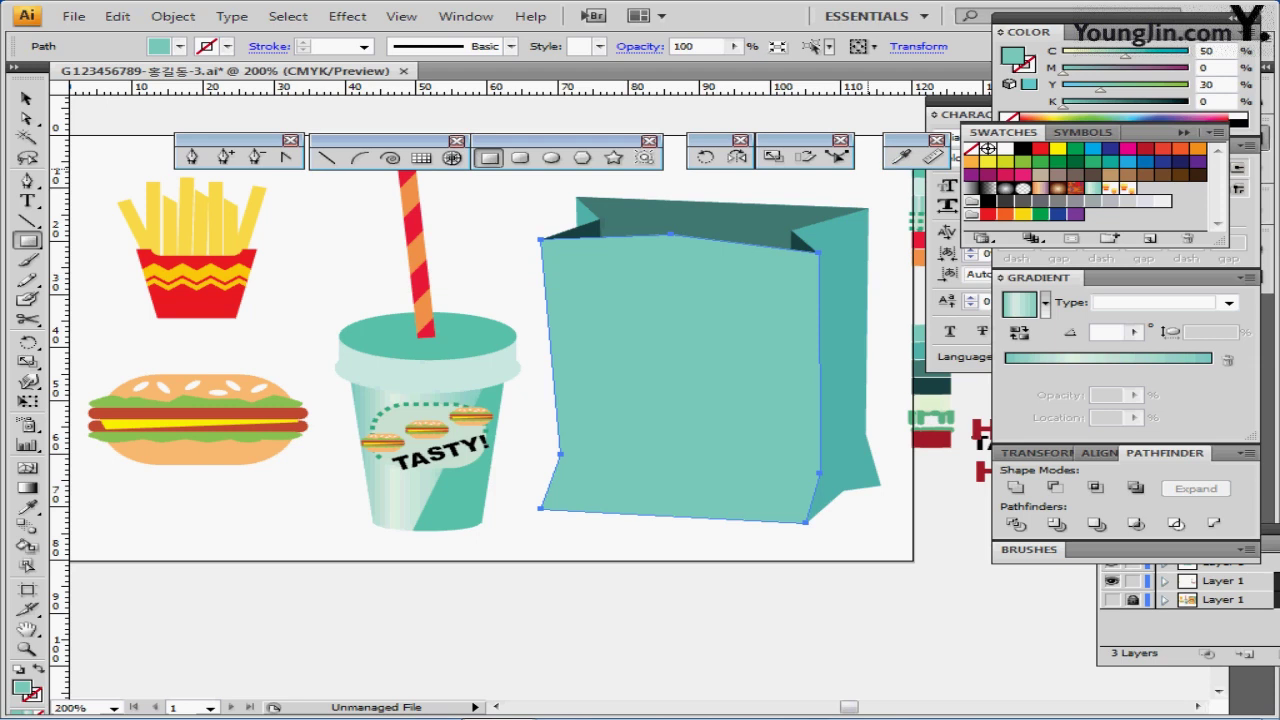
pyautogui.moveTo(1003, 132); pyautogui.dragTo(950, 224)
pyautogui.moveTo(748, 377); pyautogui.dragTo(326, 377)
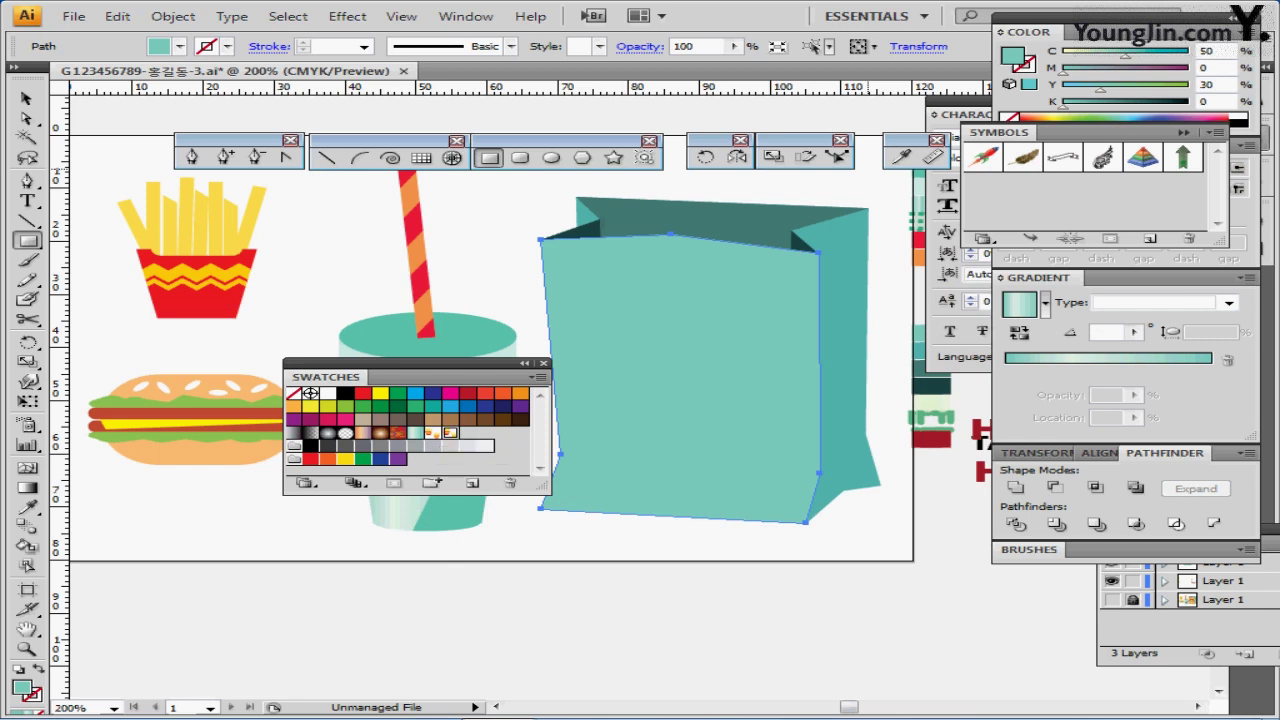
pyautogui.click(450, 433)
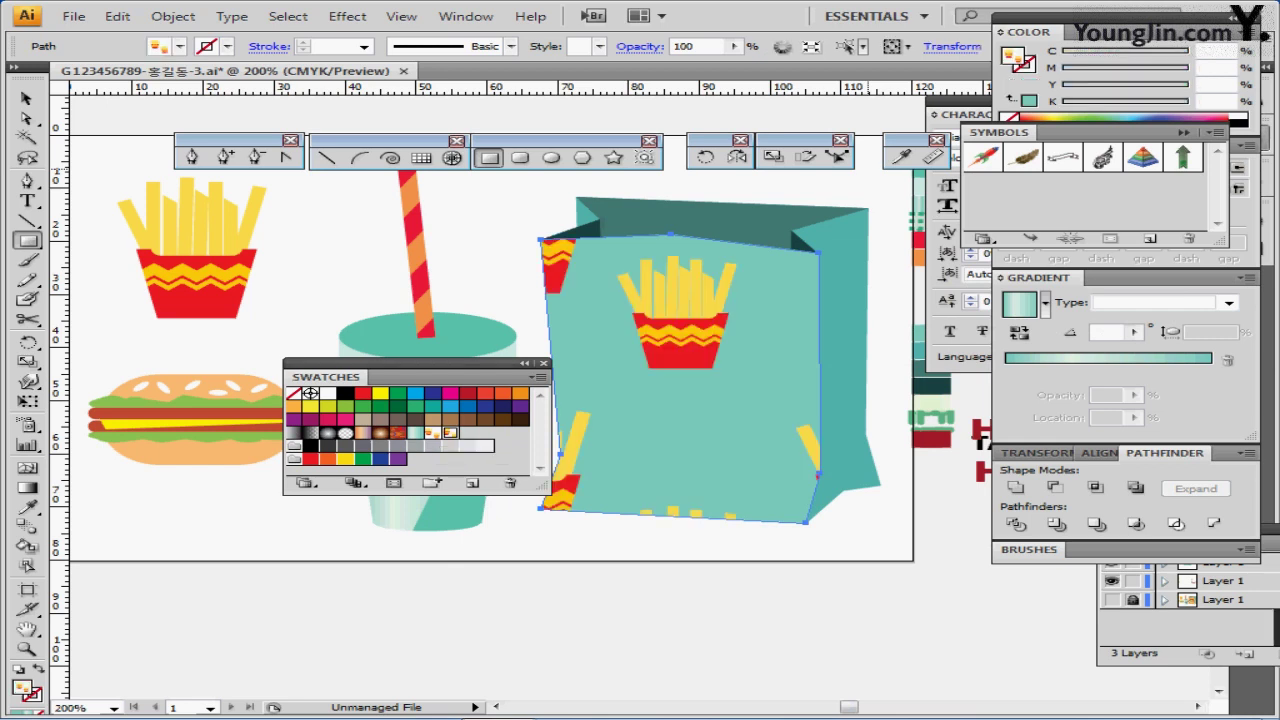
pyautogui.moveTo(326, 376); pyautogui.dragTo(750, 584)
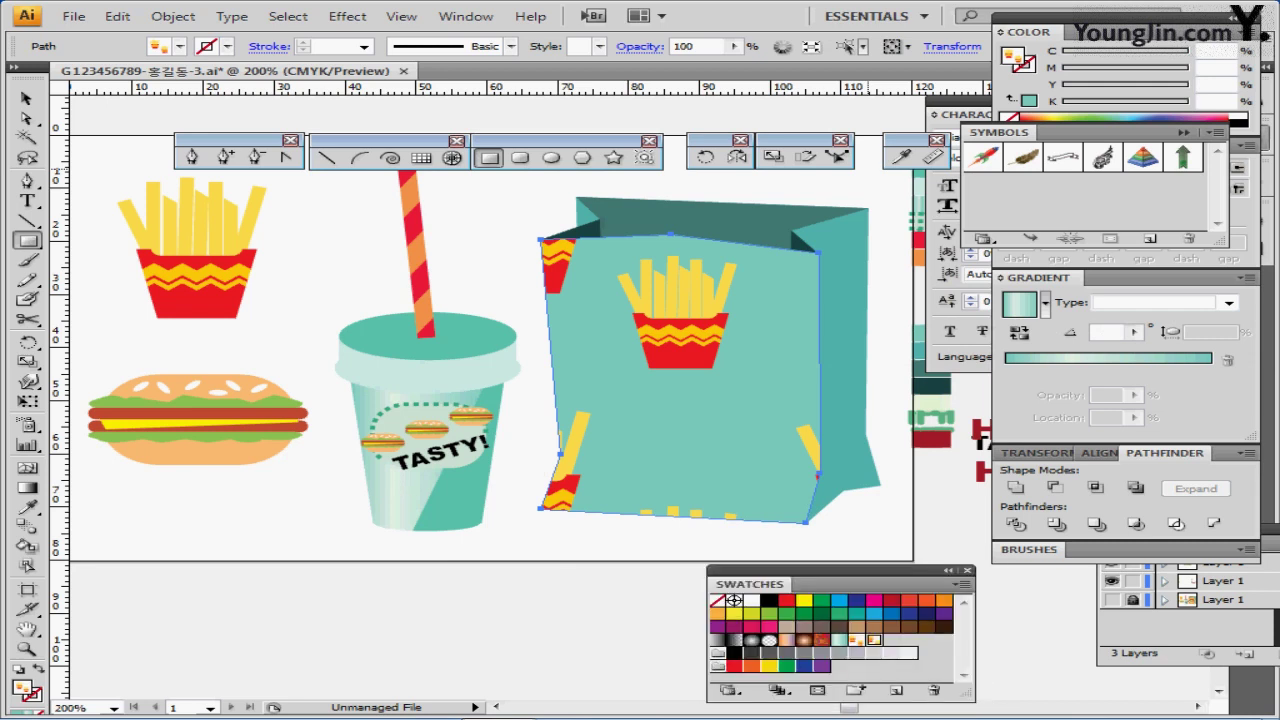
pyautogui.moveTo(967, 695); pyautogui.dragTo(967, 671)
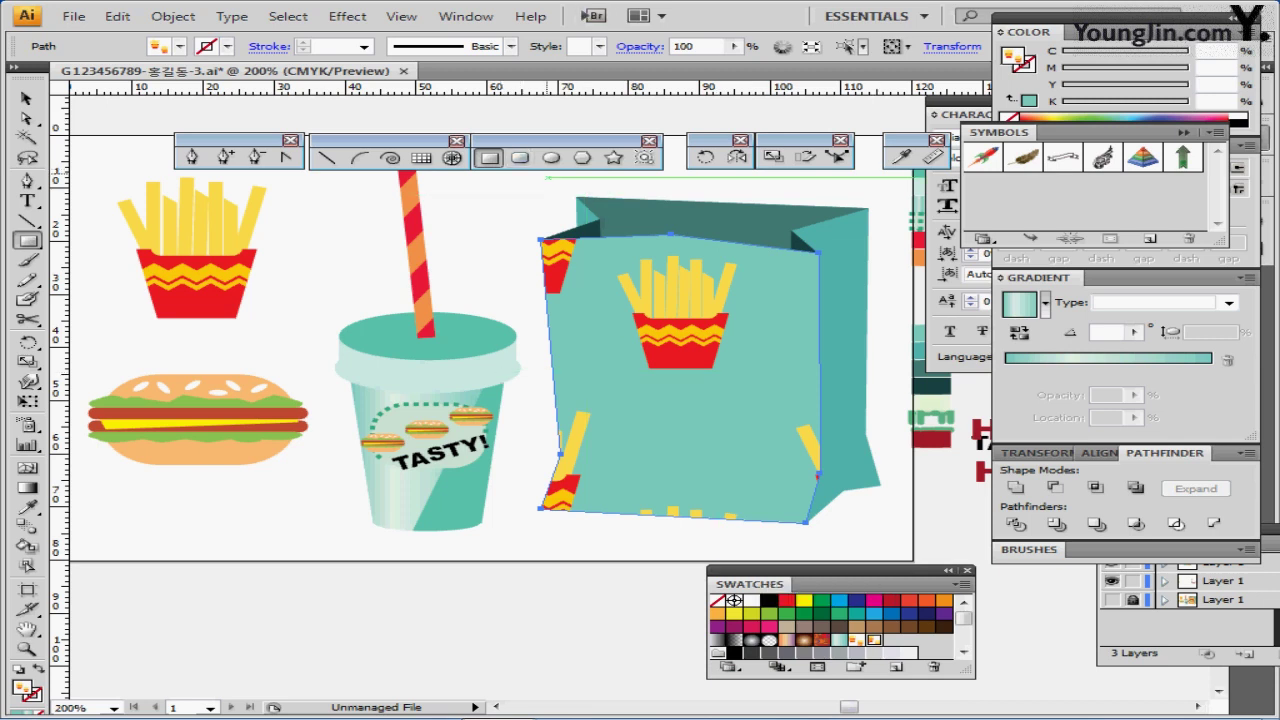
# Scale only the pattern inside the bag's front face uniformly to 30%, leaving the object itself unscaled
pyautogui.doubleClick(773, 157)
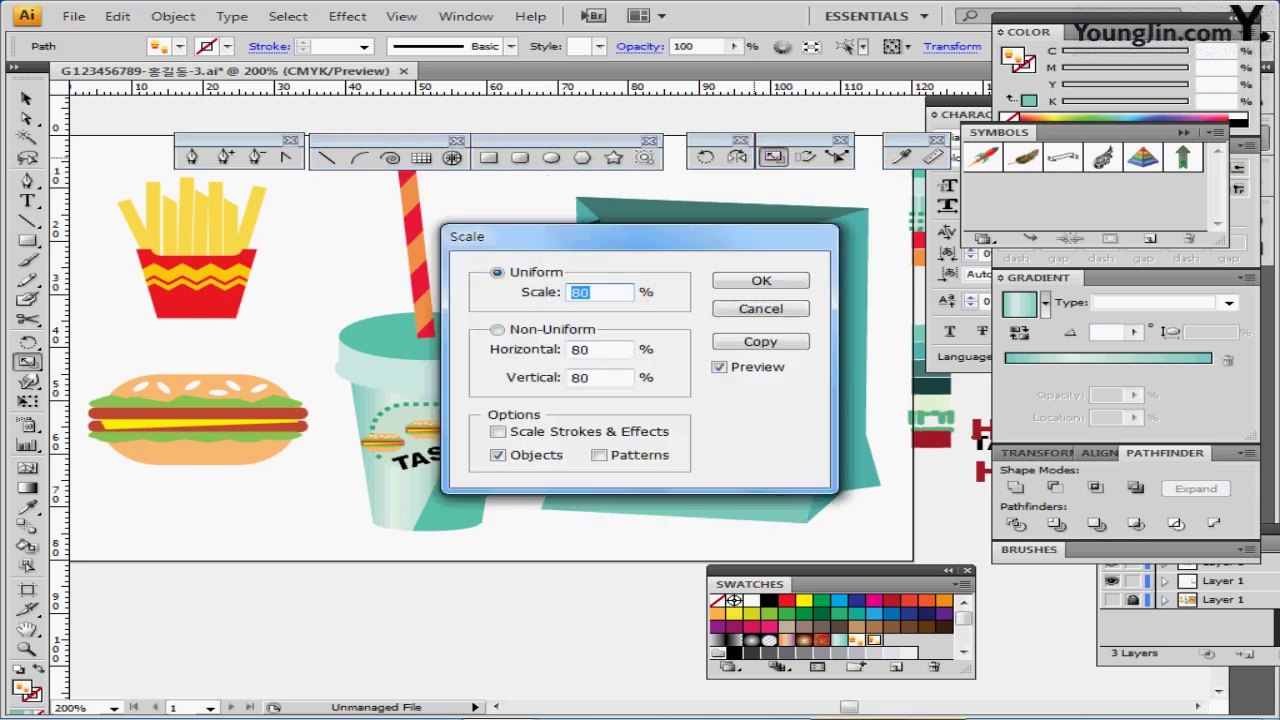
pyautogui.moveTo(560, 238); pyautogui.dragTo(214, 242)
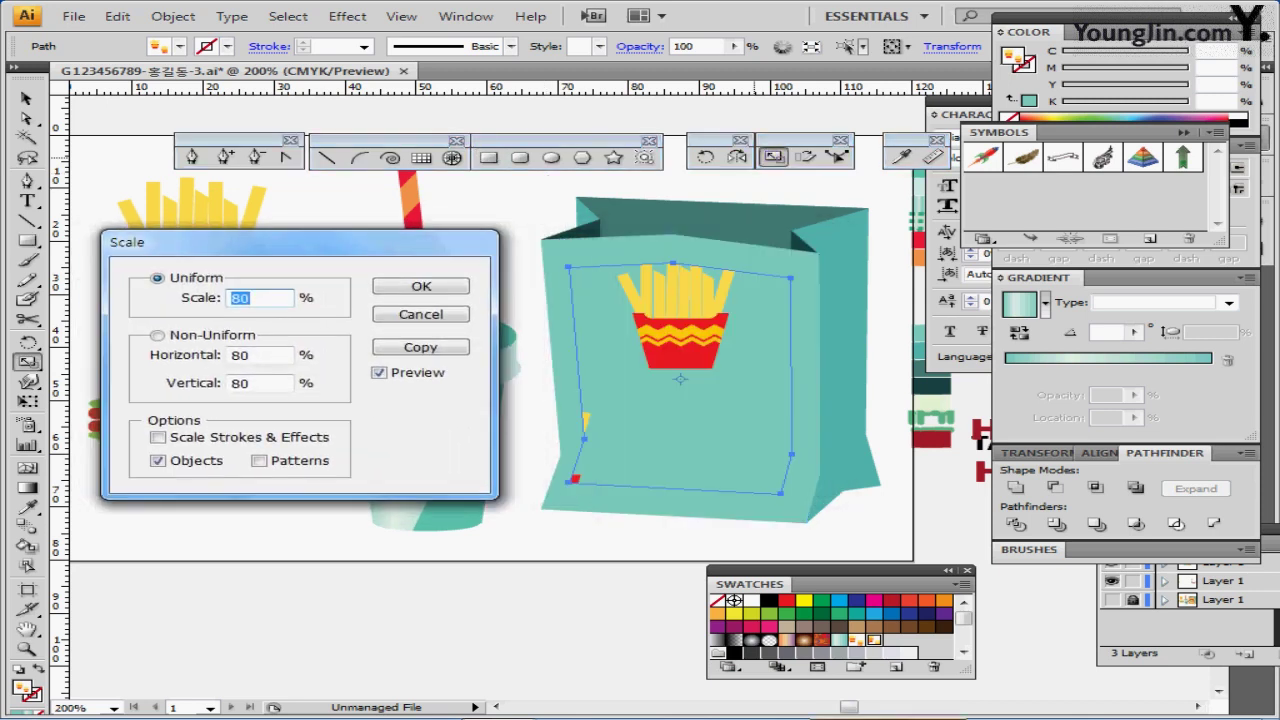
pyautogui.click(158, 460)
pyautogui.click(259, 460)
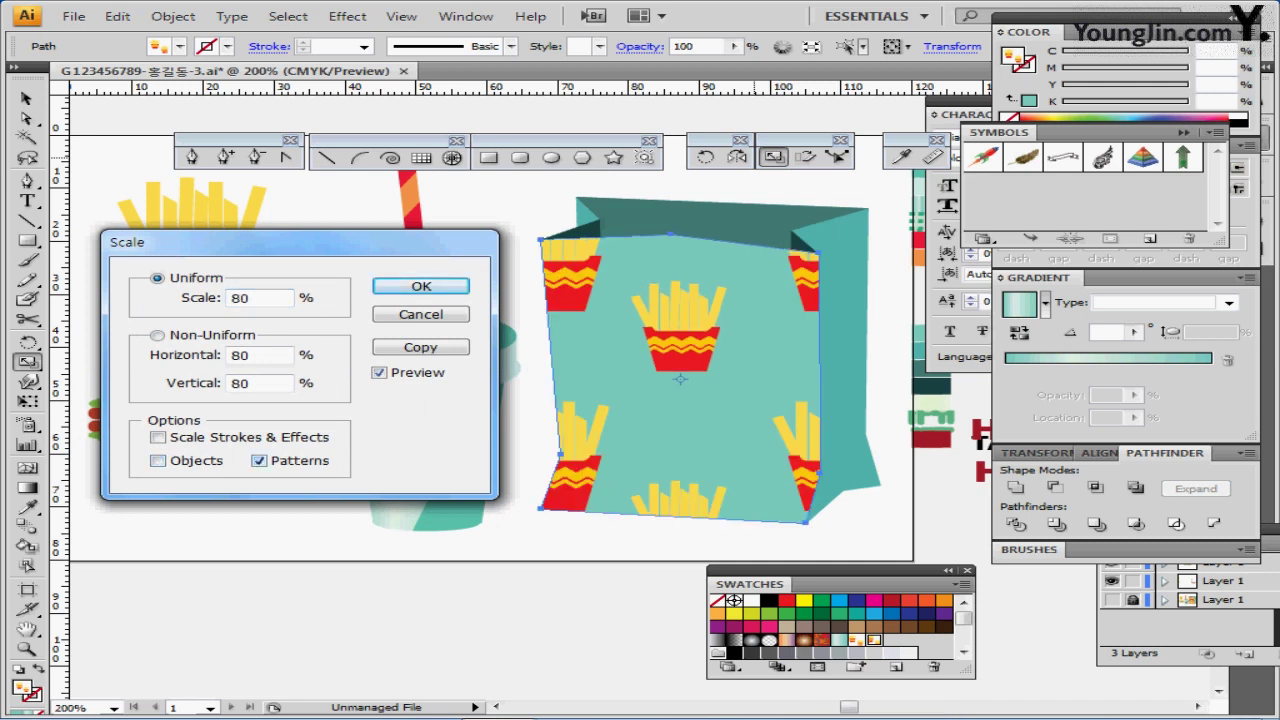
pyautogui.doubleClick(241, 298)
pyautogui.write('0')
pyautogui.doubleClick(238, 298)
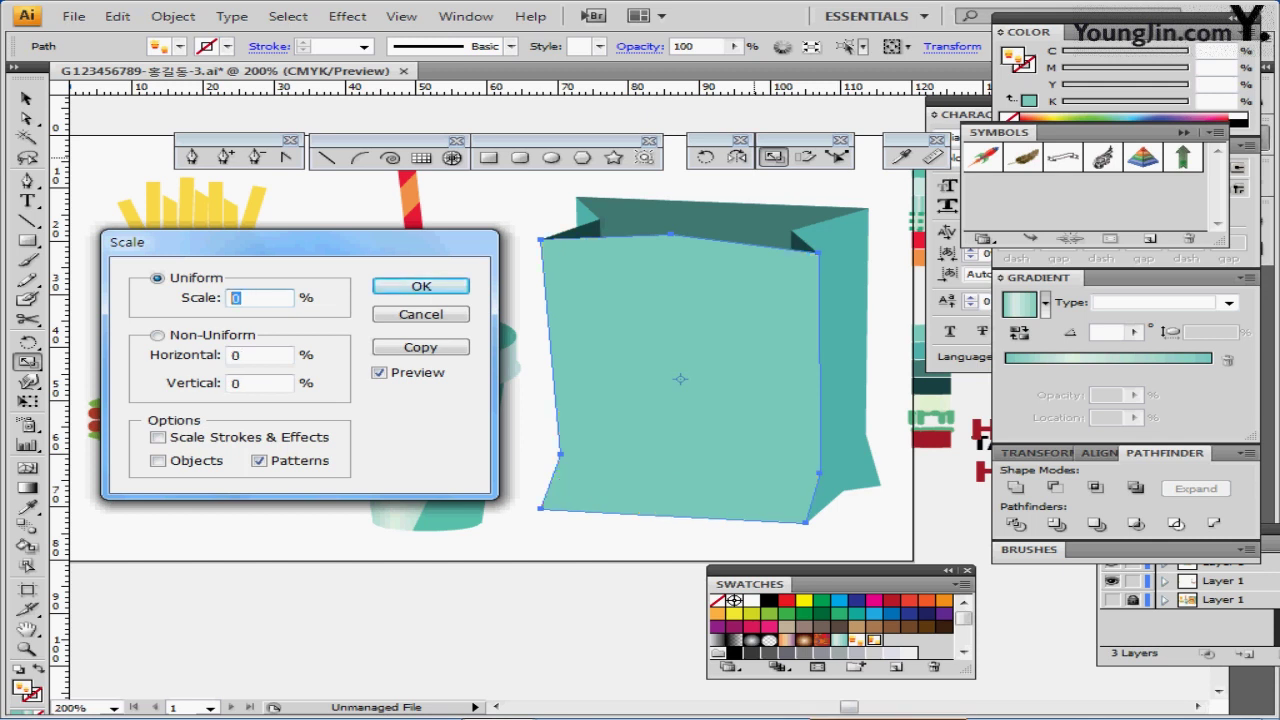
pyautogui.write('30')
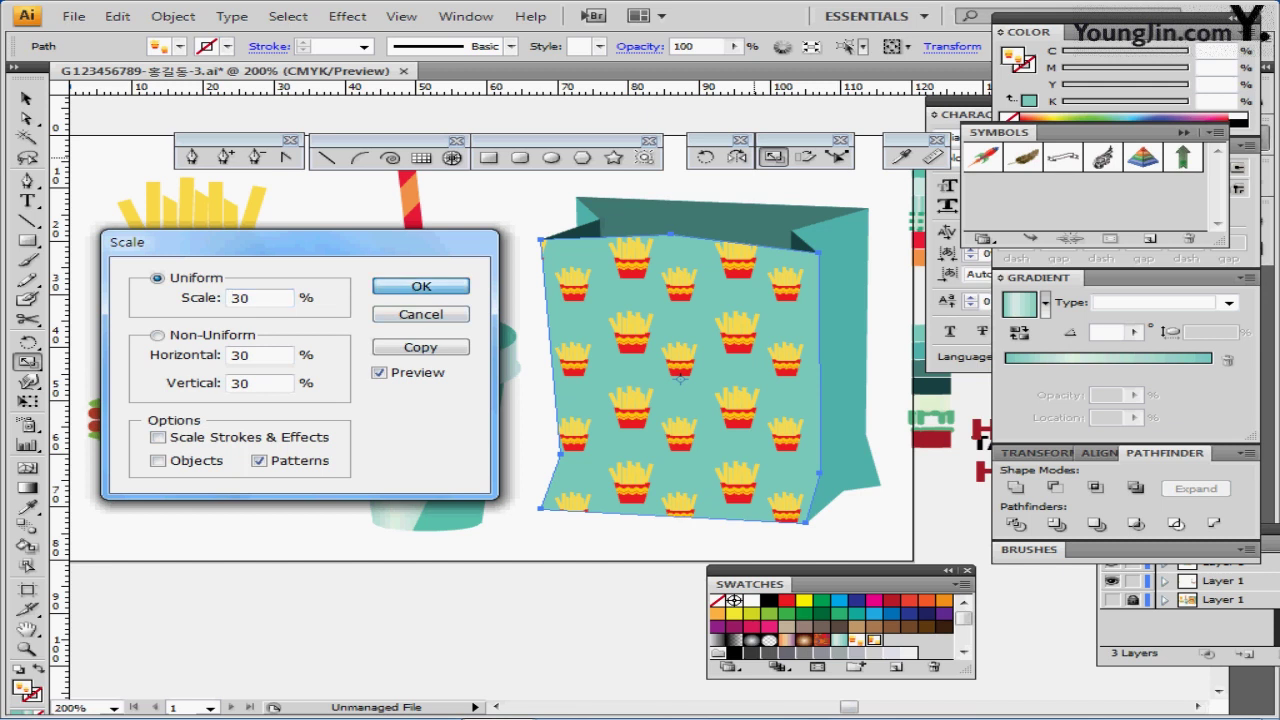
pyautogui.click(429, 287)
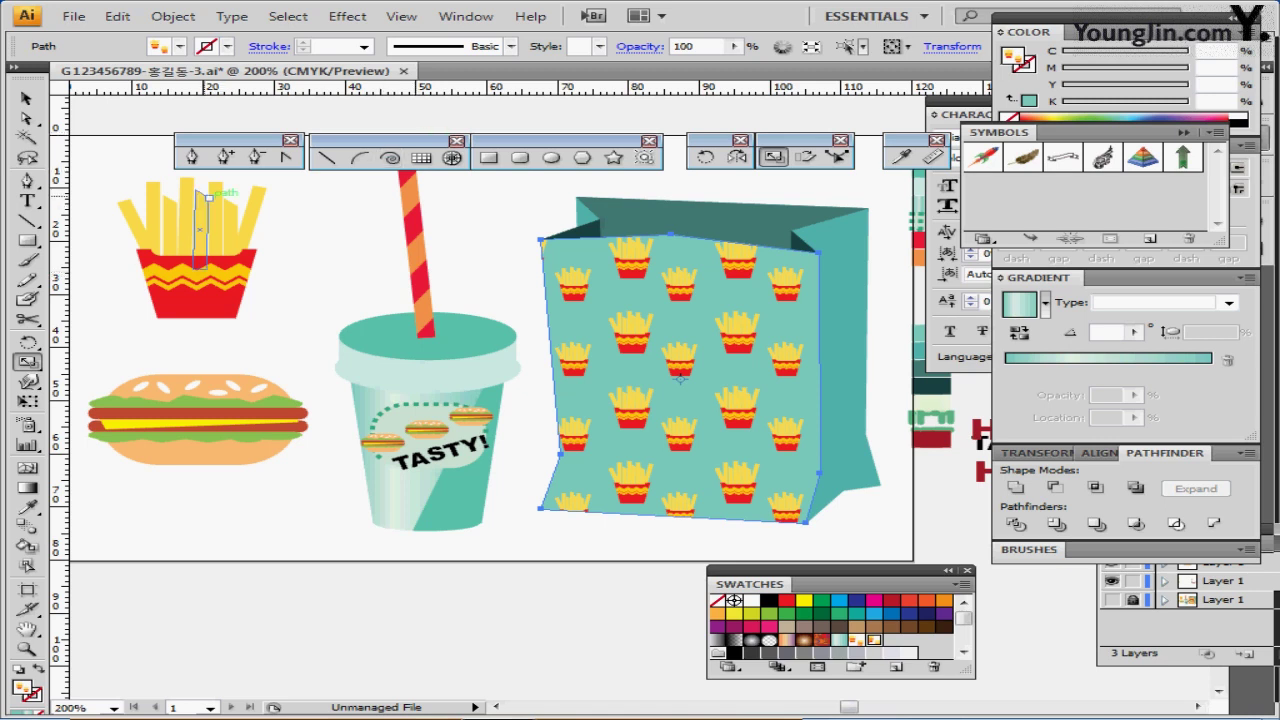
# Move only the pattern inside the bag's front face 0.035 mm horizontally and 0 mm vertically, and deselect the face
pyautogui.click(26, 98)
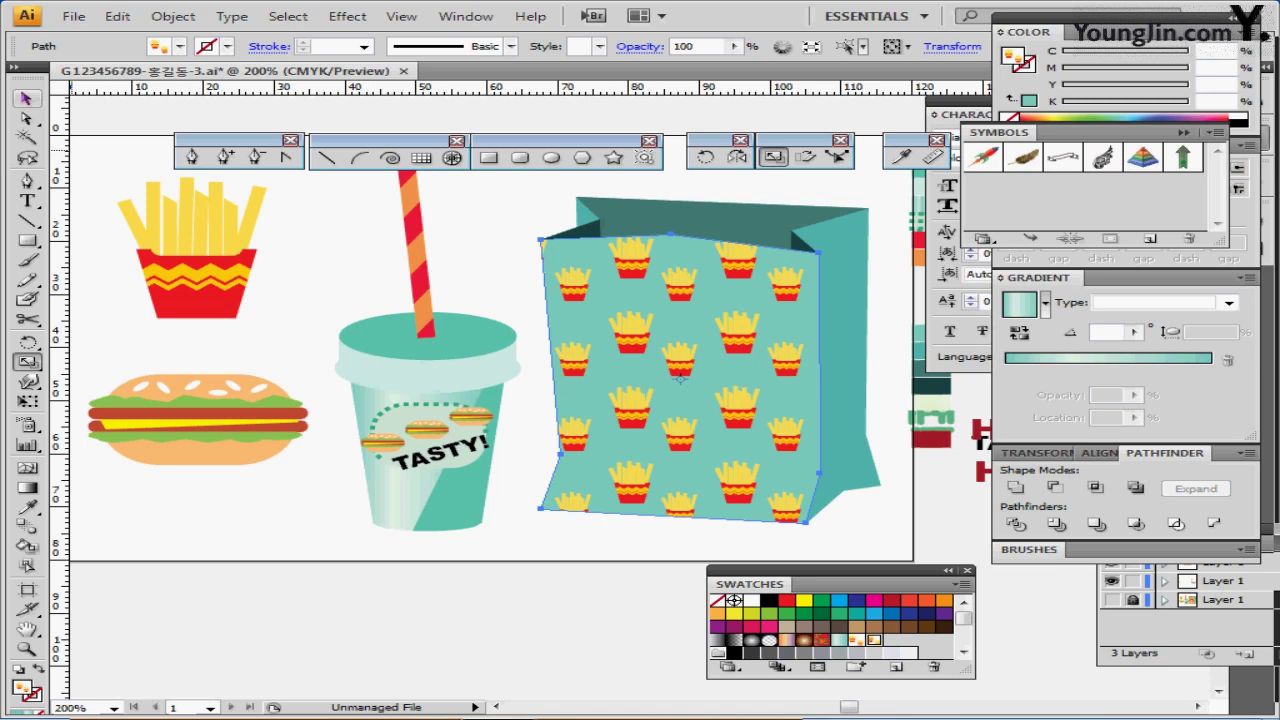
pyautogui.doubleClick(26, 98)
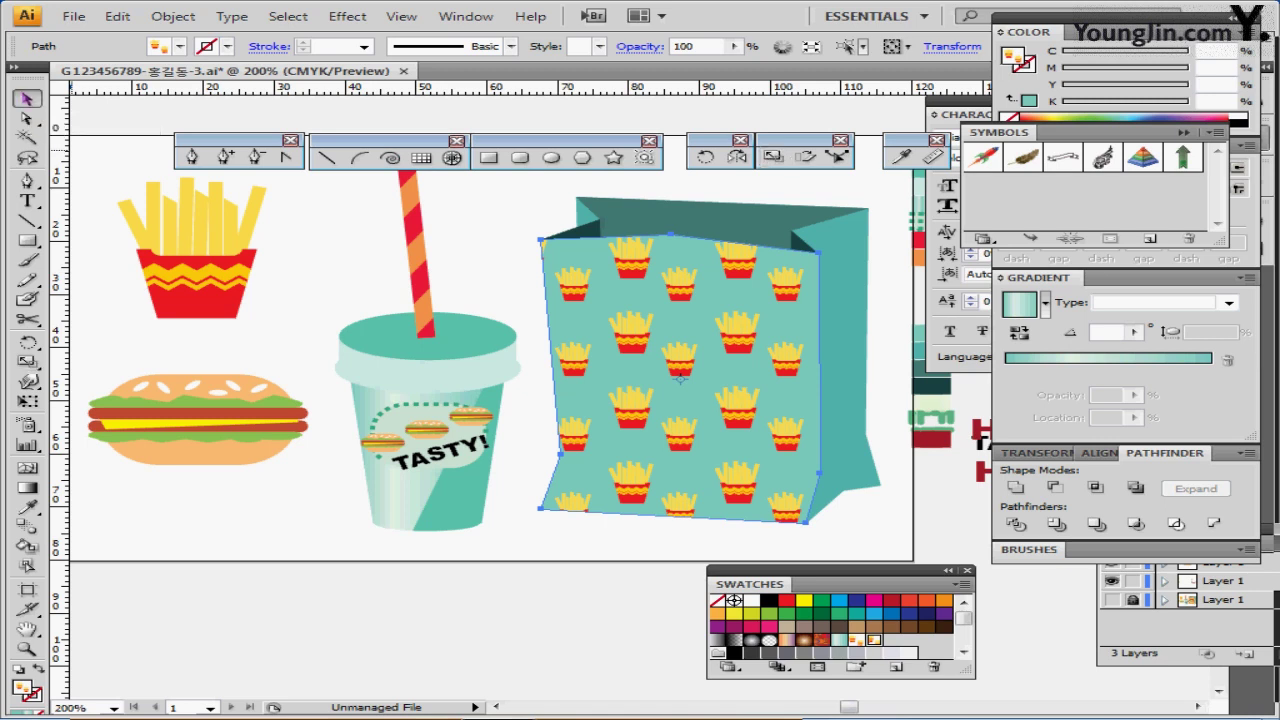
pyautogui.moveTo(540, 244); pyautogui.dragTo(276, 256)
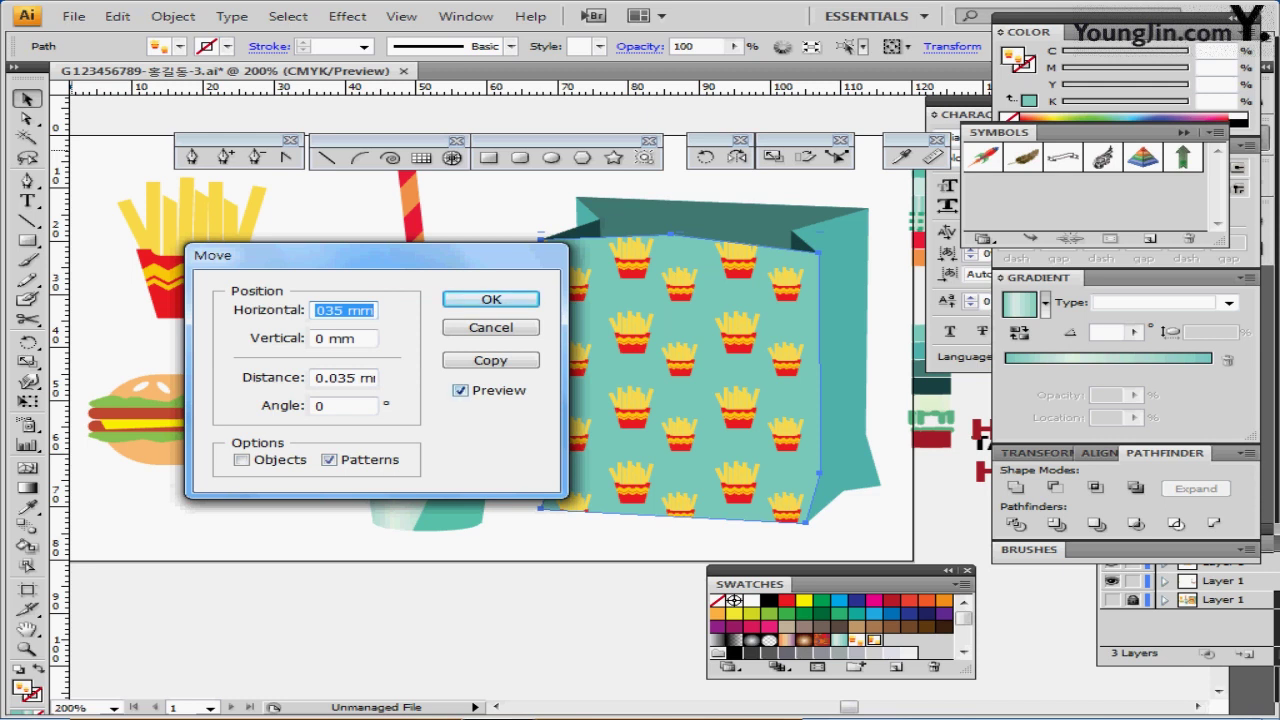
pyautogui.press('Return')
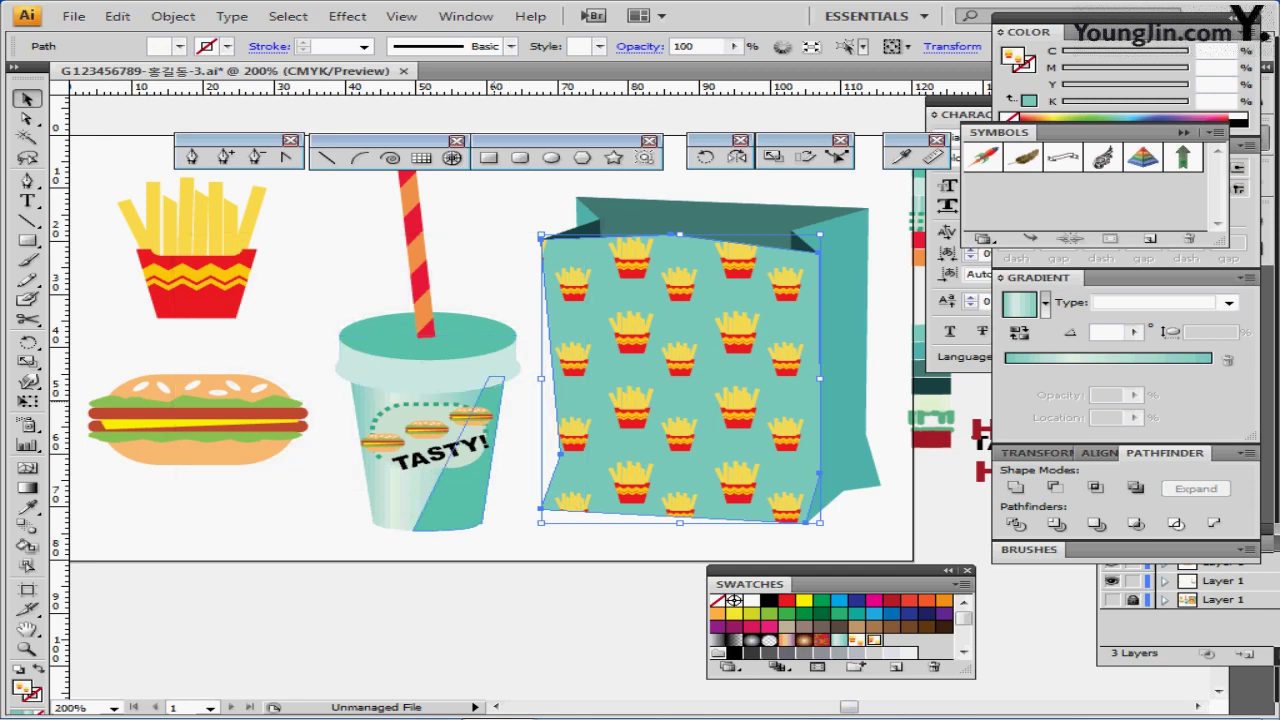
pyautogui.click(548, 556)
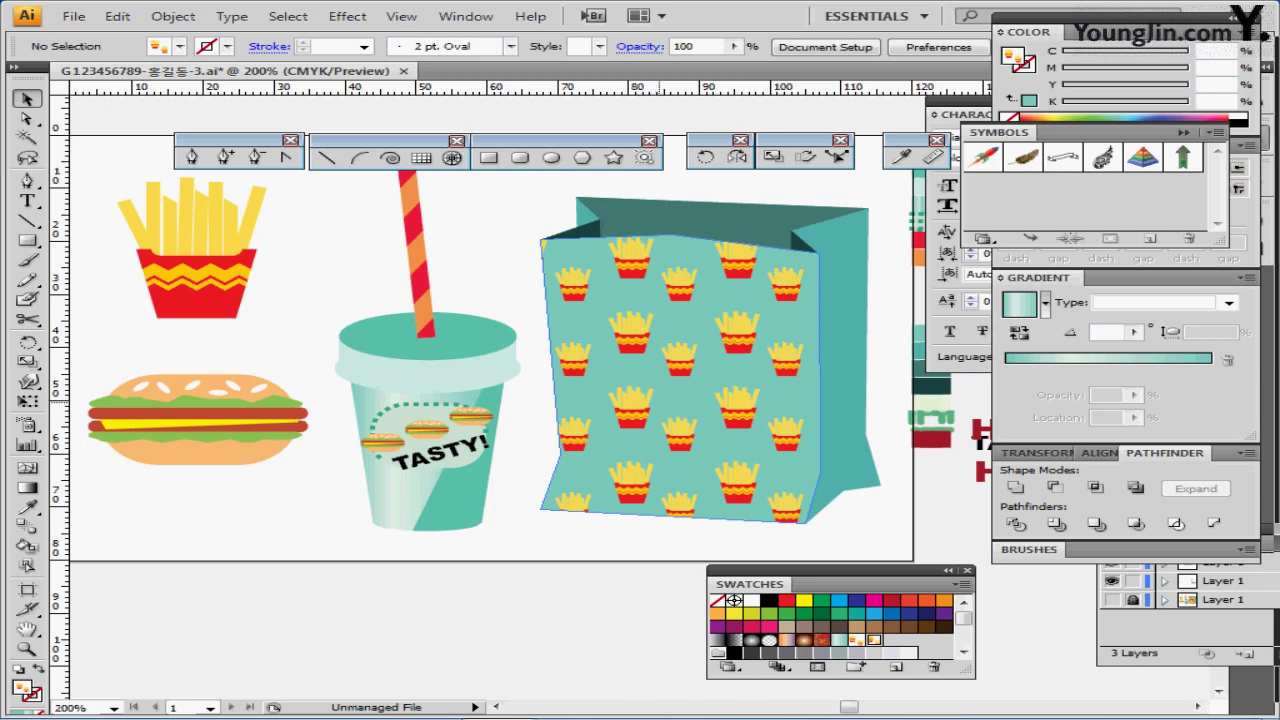
# Draw an ellipse 30 mm wide and 29 mm high over the fries pattern on the bag's front face
pyautogui.moveTo(683, 394); pyautogui.dragTo(610, 415)
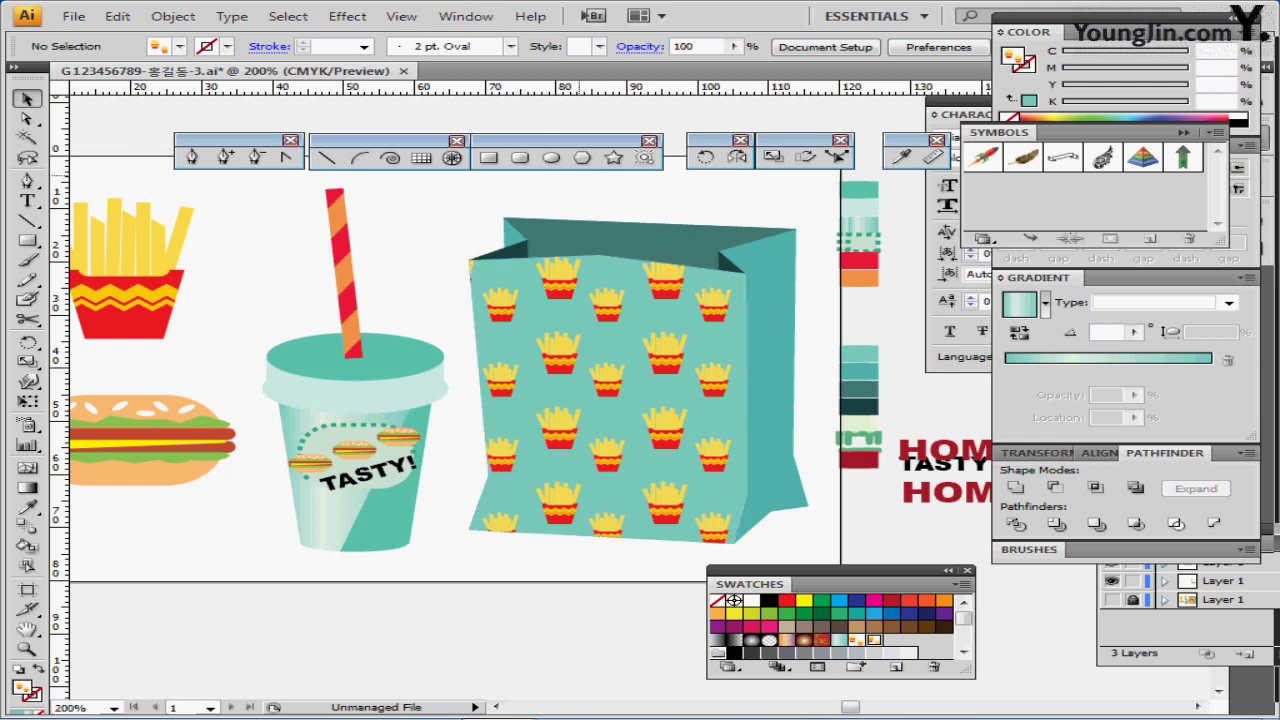
pyautogui.click(551, 157)
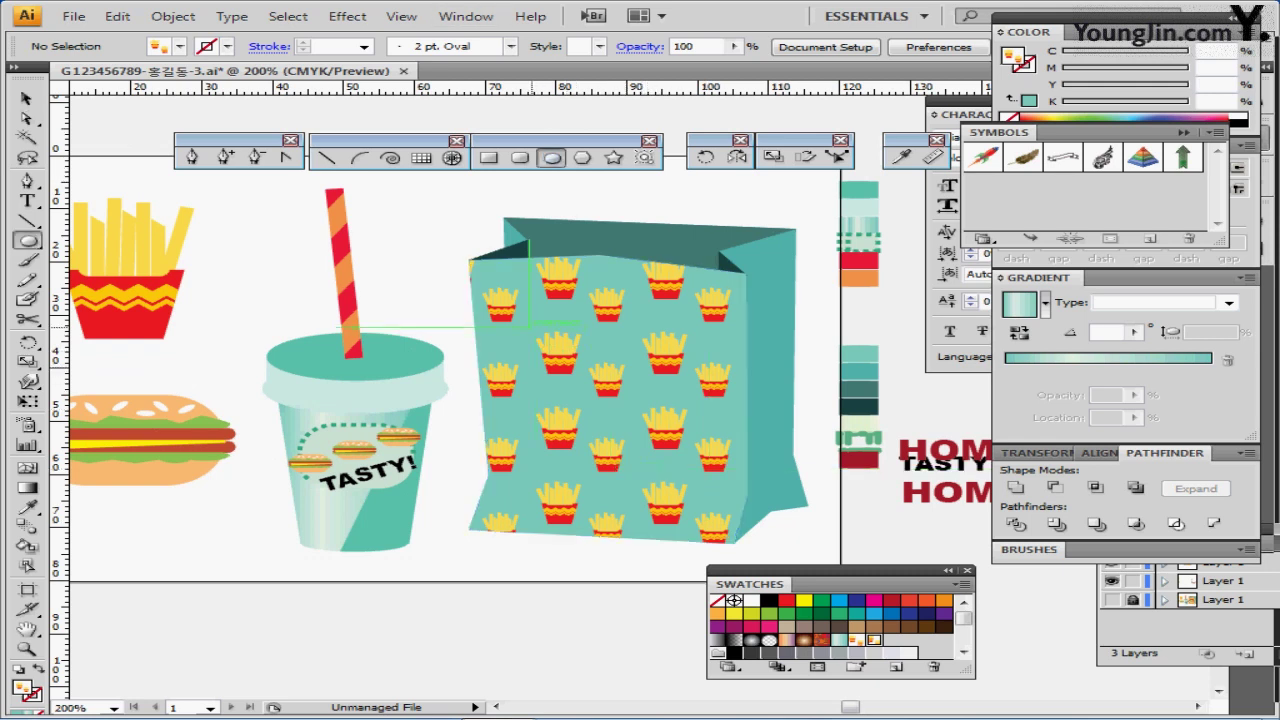
pyautogui.click(528, 324)
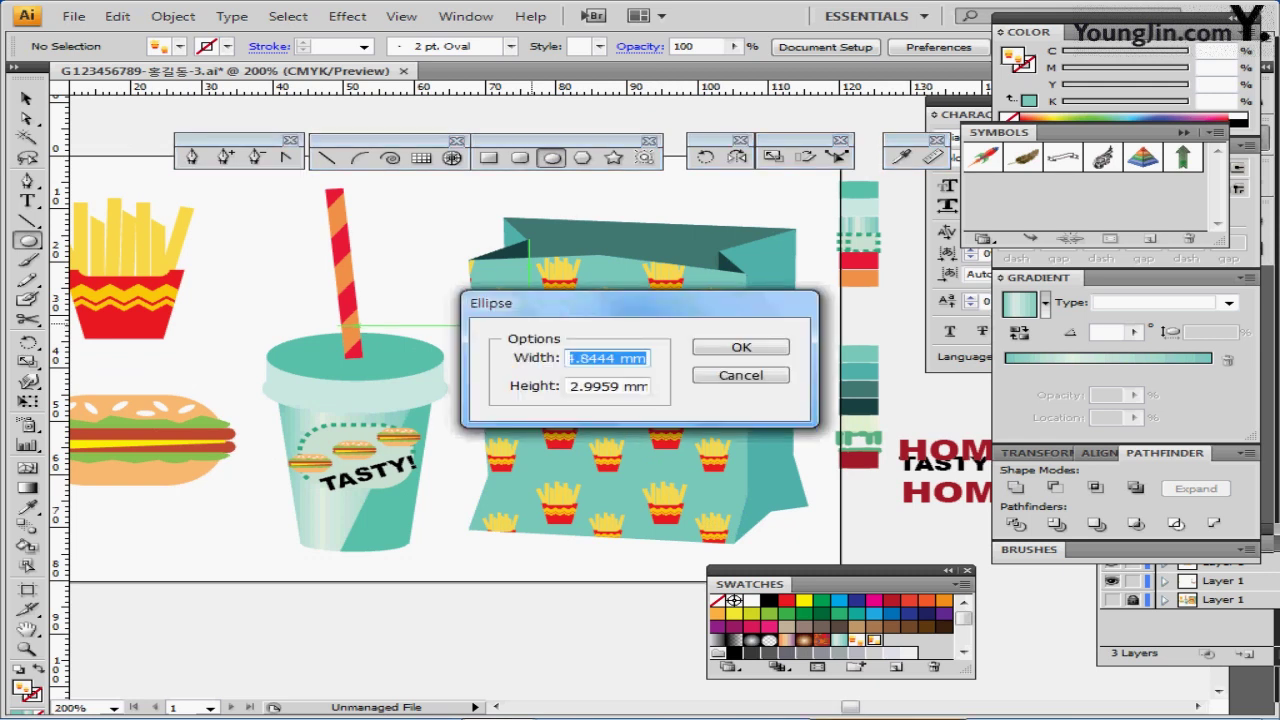
pyautogui.write('30')
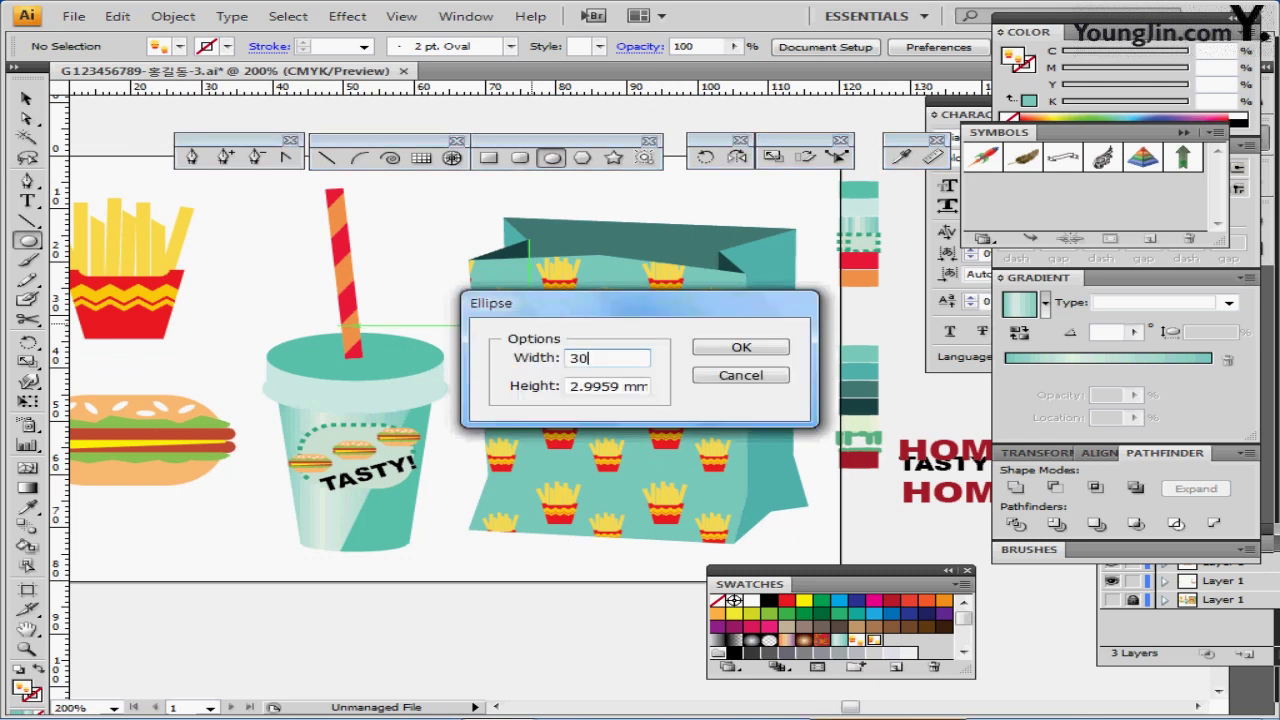
pyautogui.press('Tab')
pyautogui.write('29')
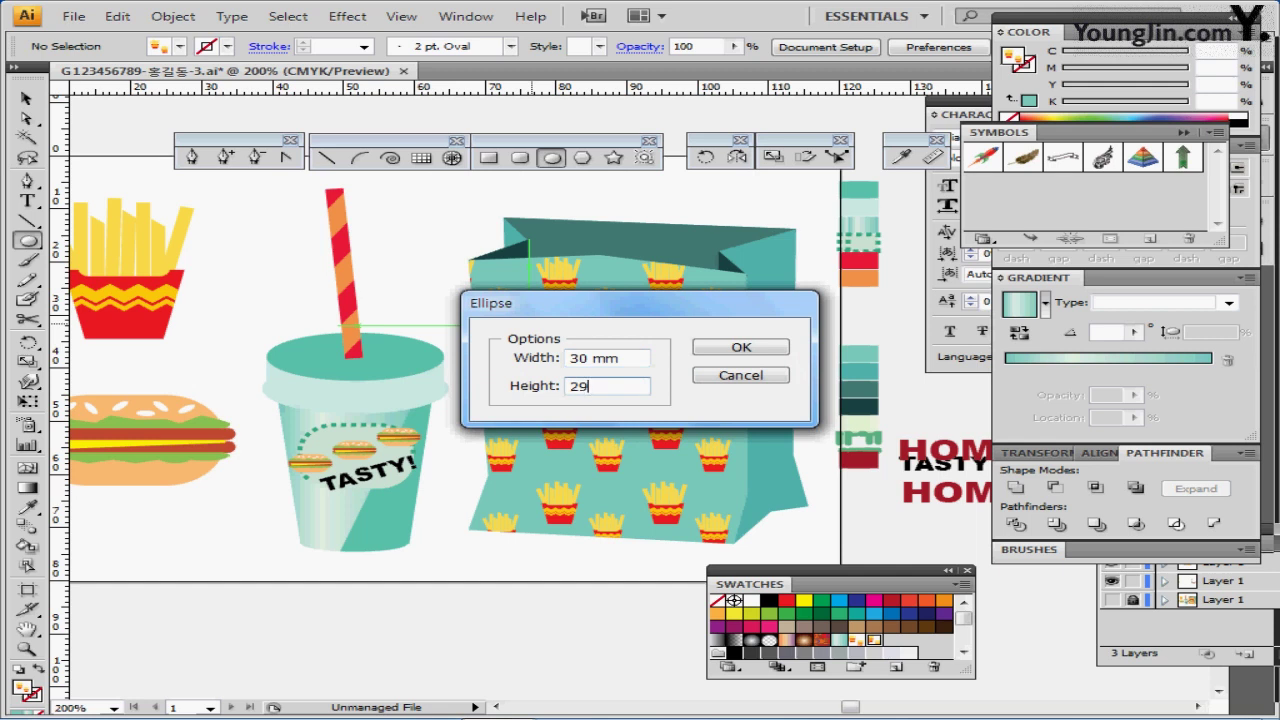
pyautogui.press('Return')
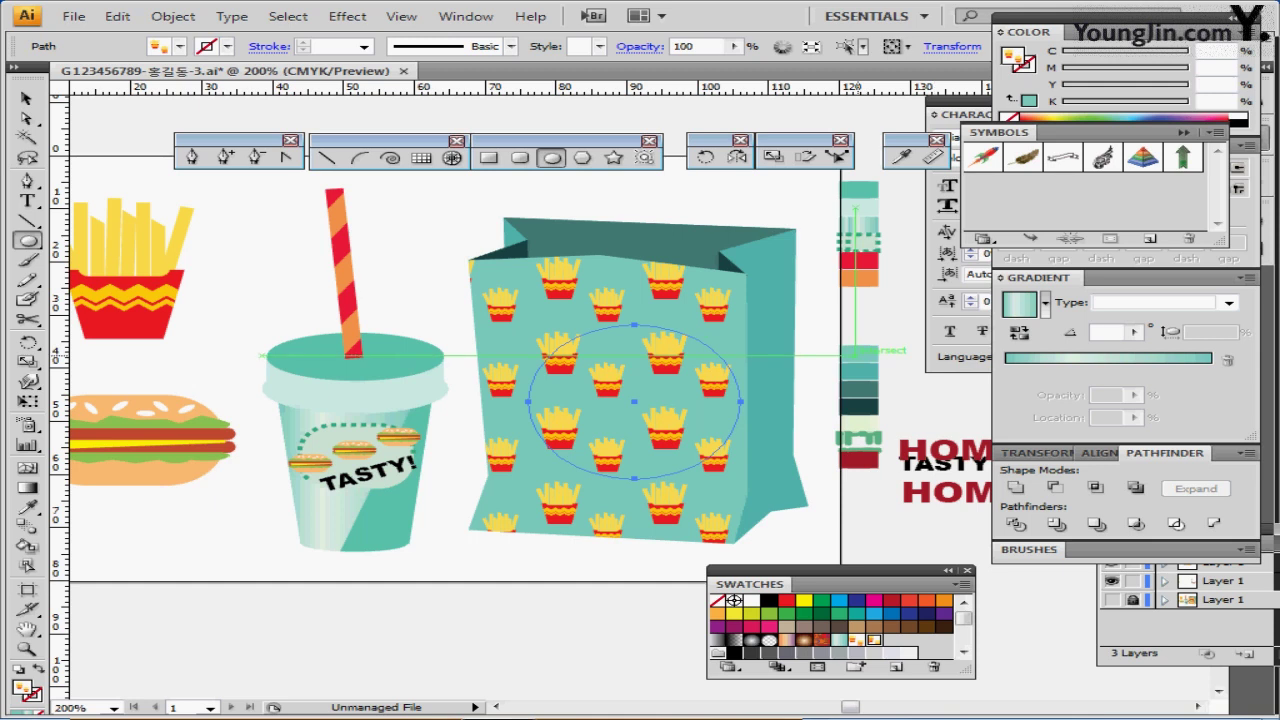
# Fill the label ellipse on the bag's front with the pale green C10 M0 Y20 K0
pyautogui.click(856, 354)
pyautogui.press('Return')
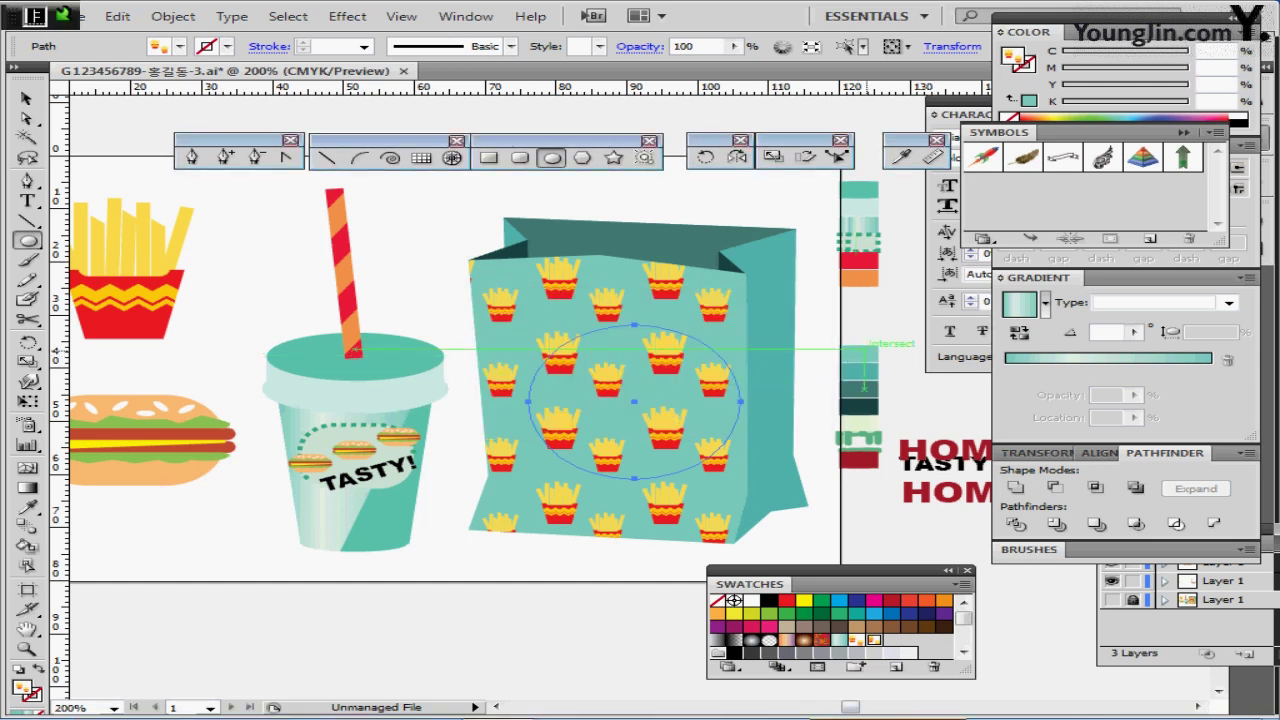
pyautogui.press('i')
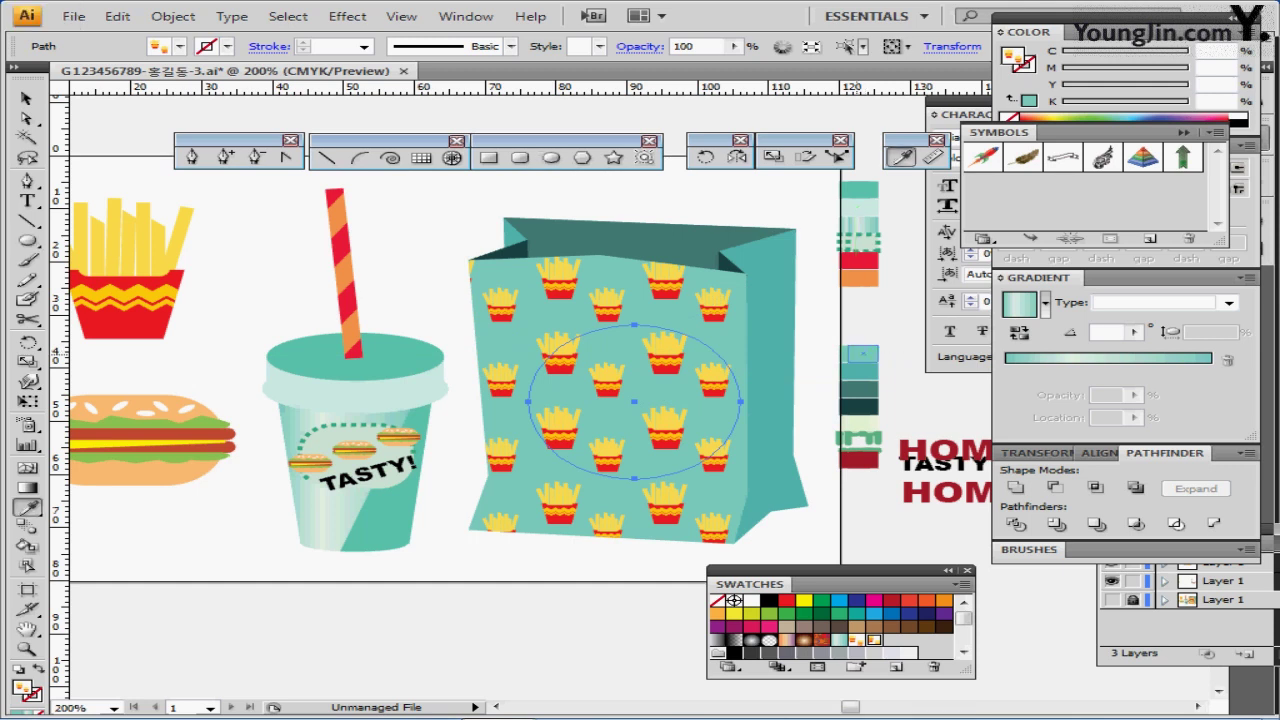
pyautogui.click(860, 354)
pyautogui.doubleClick(1207, 51)
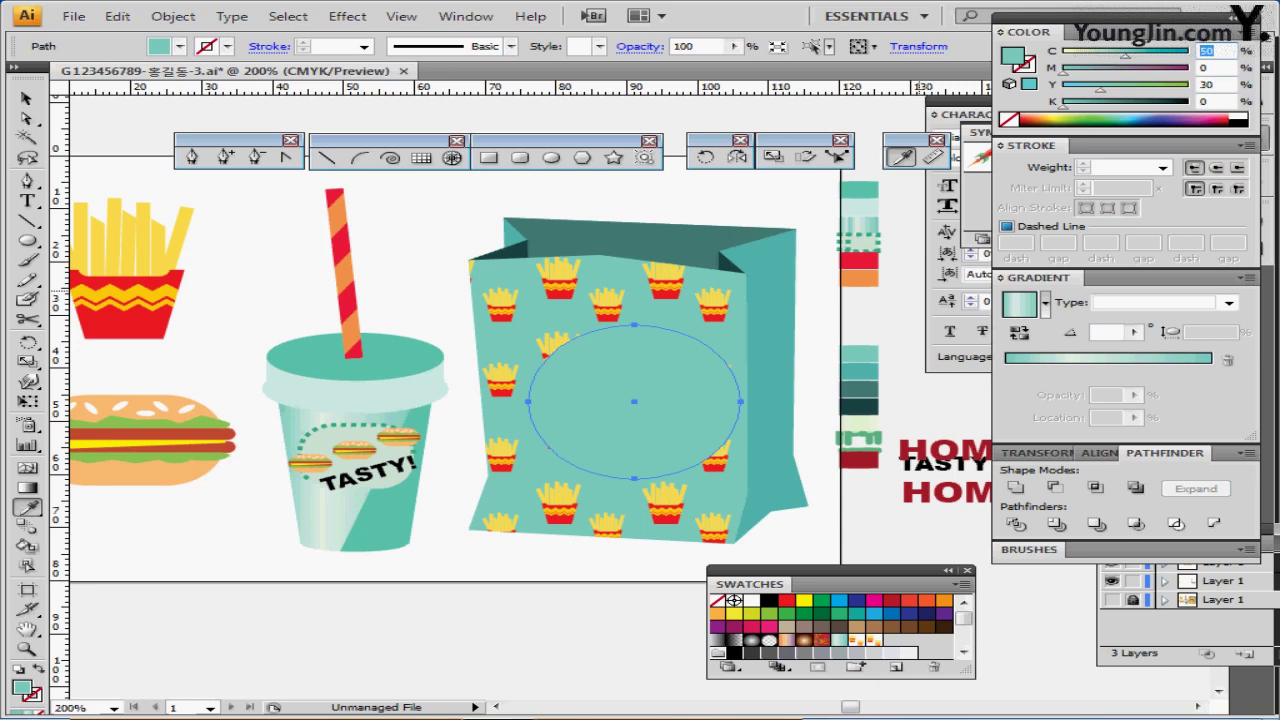
pyautogui.write('10')
pyautogui.press('Tab')
pyautogui.press('Tab')
pyautogui.write('20')
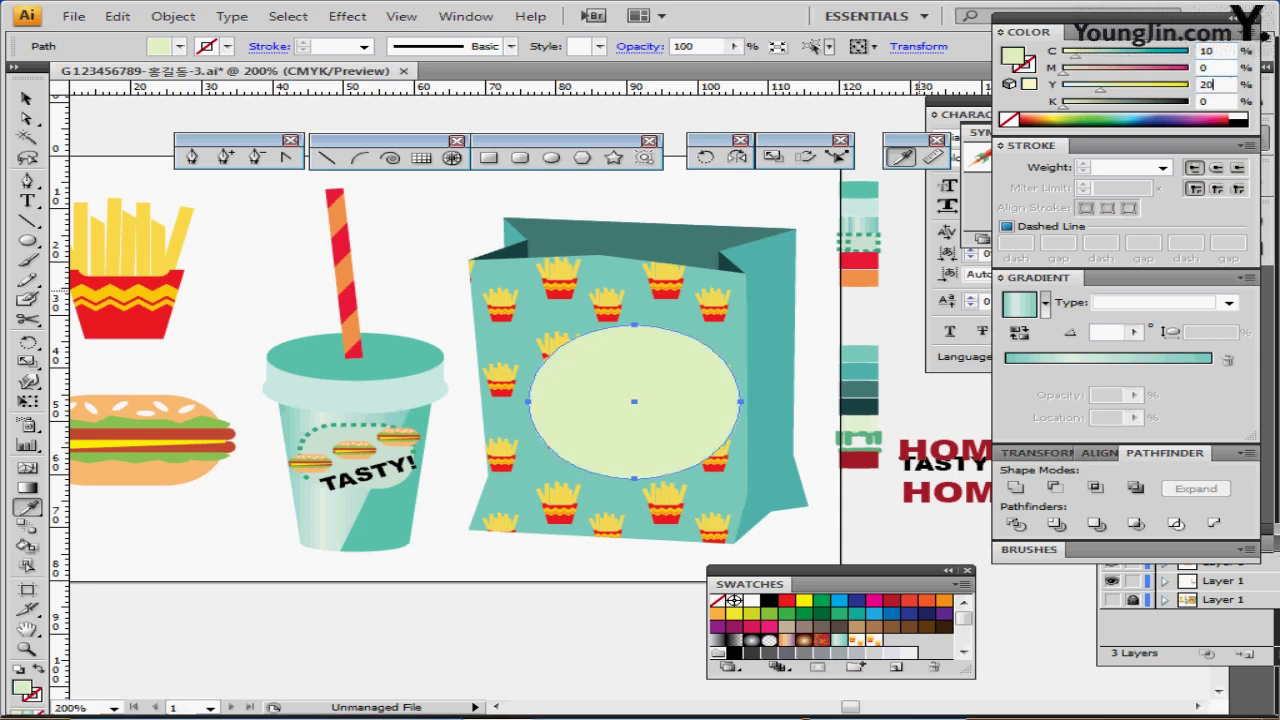
pyautogui.press('Return')
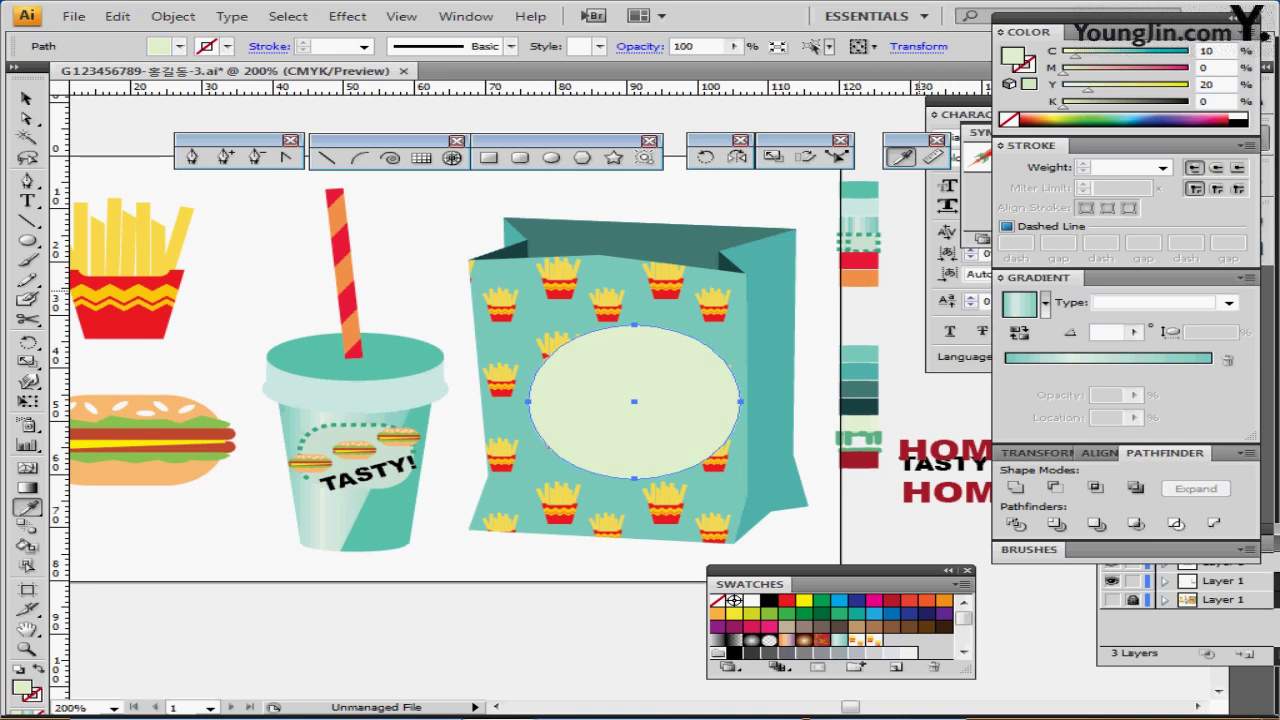
# Set the label ellipse's opacity to 80% and shift it slightly left to centre it on the bag's front face
pyautogui.press('ctrl')
pyautogui.moveTo(722, 418); pyautogui.dragTo(705, 421)
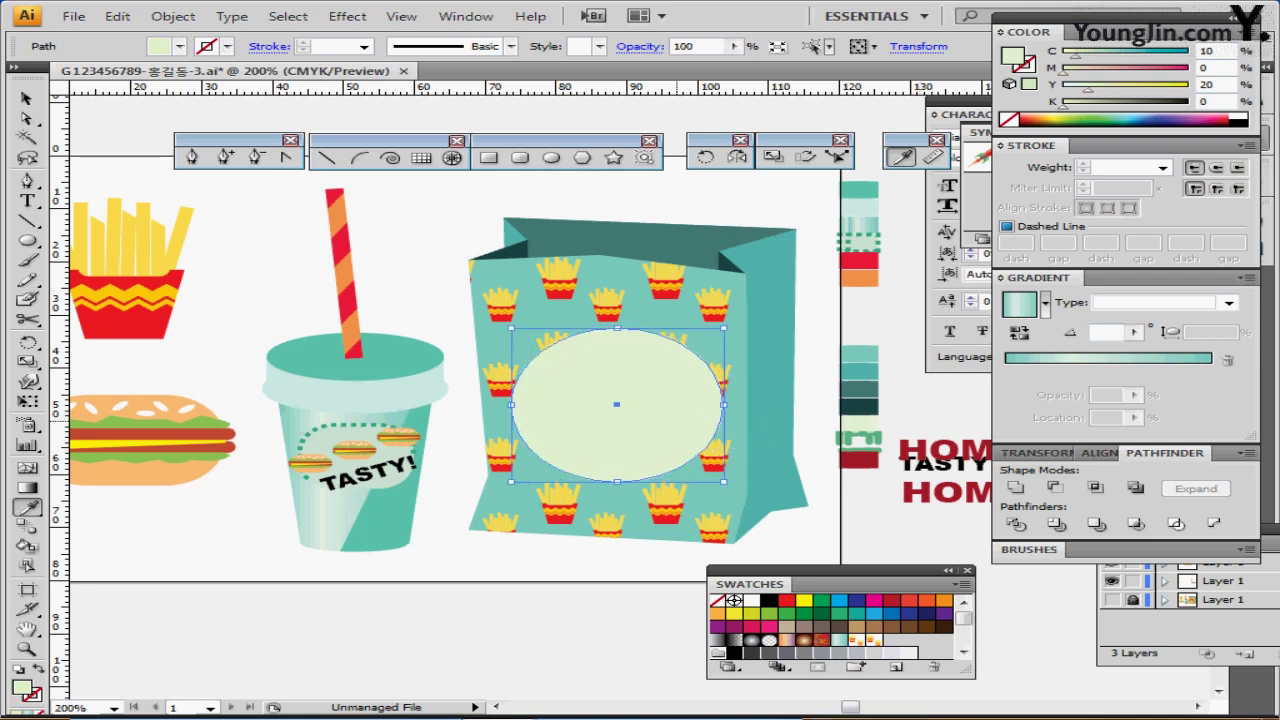
pyautogui.moveTo(1110, 18); pyautogui.dragTo(1044, 18)
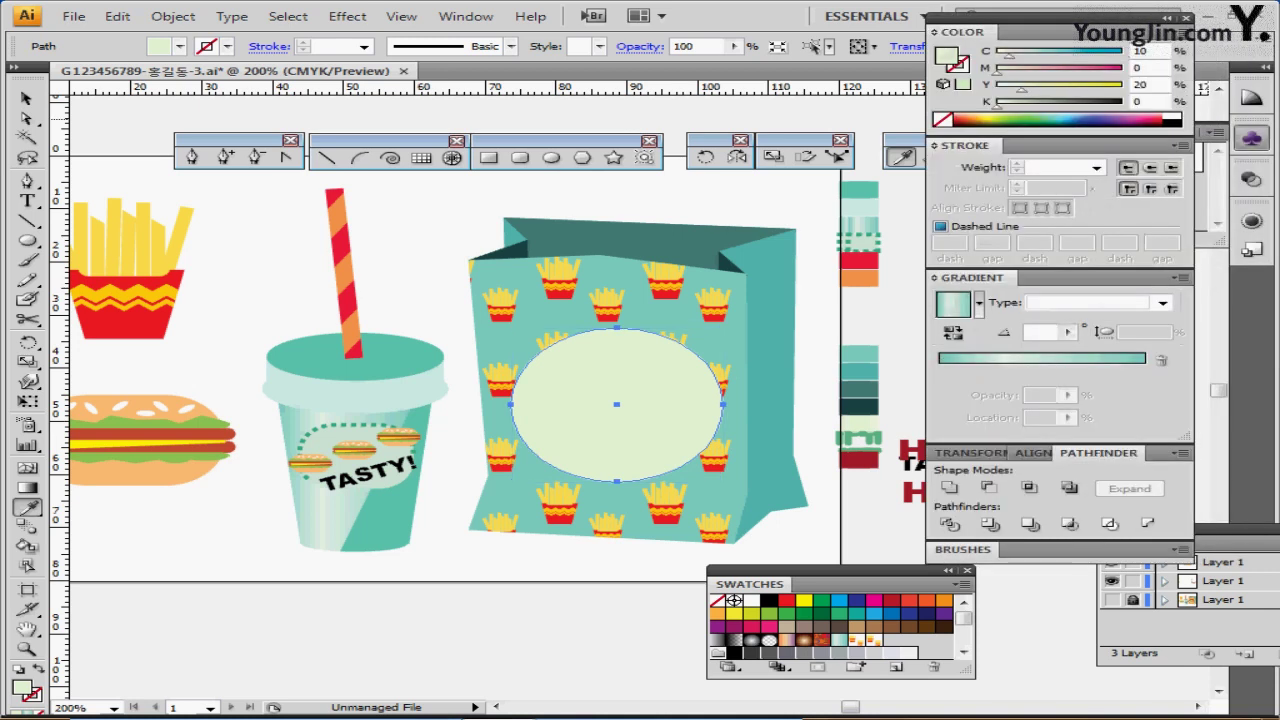
pyautogui.click(1251, 179)
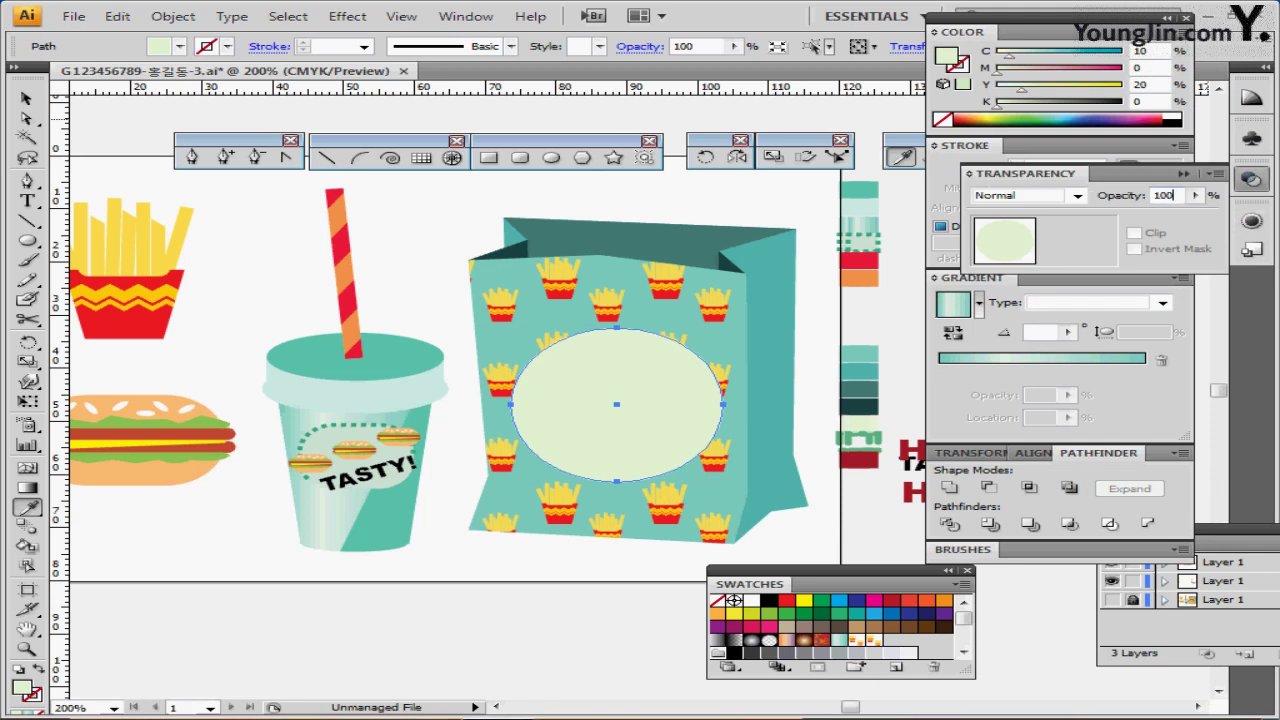
pyautogui.write('80')
pyautogui.press('Return')
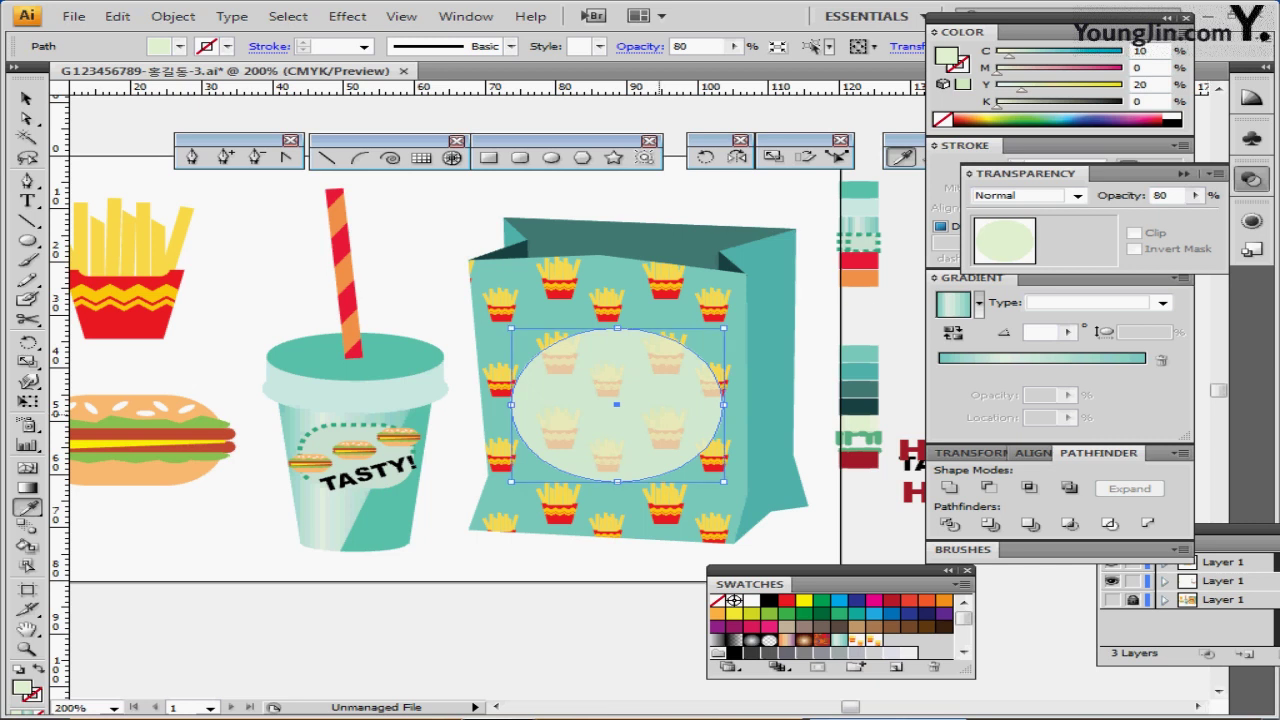
pyautogui.moveTo(670, 408); pyautogui.dragTo(662, 414)
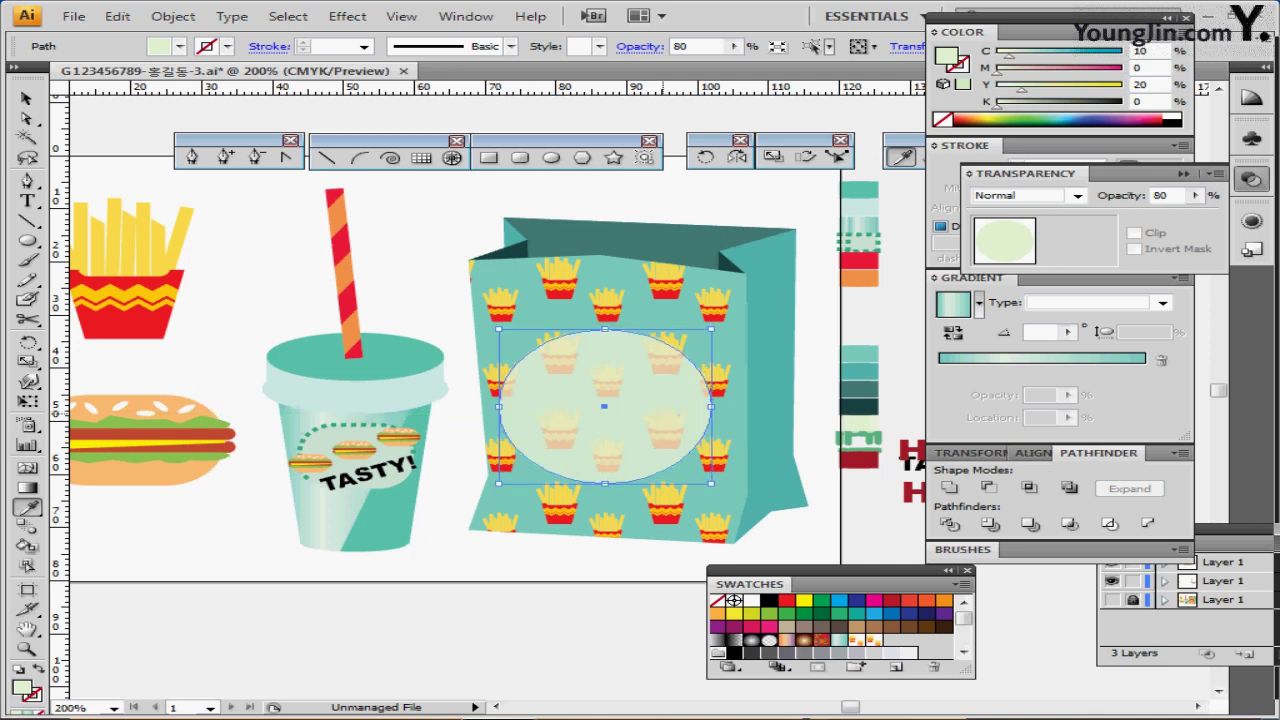
# Create an inner copy of the label ellipse using Offset Path with an offset of -2 mm
pyautogui.press('a')
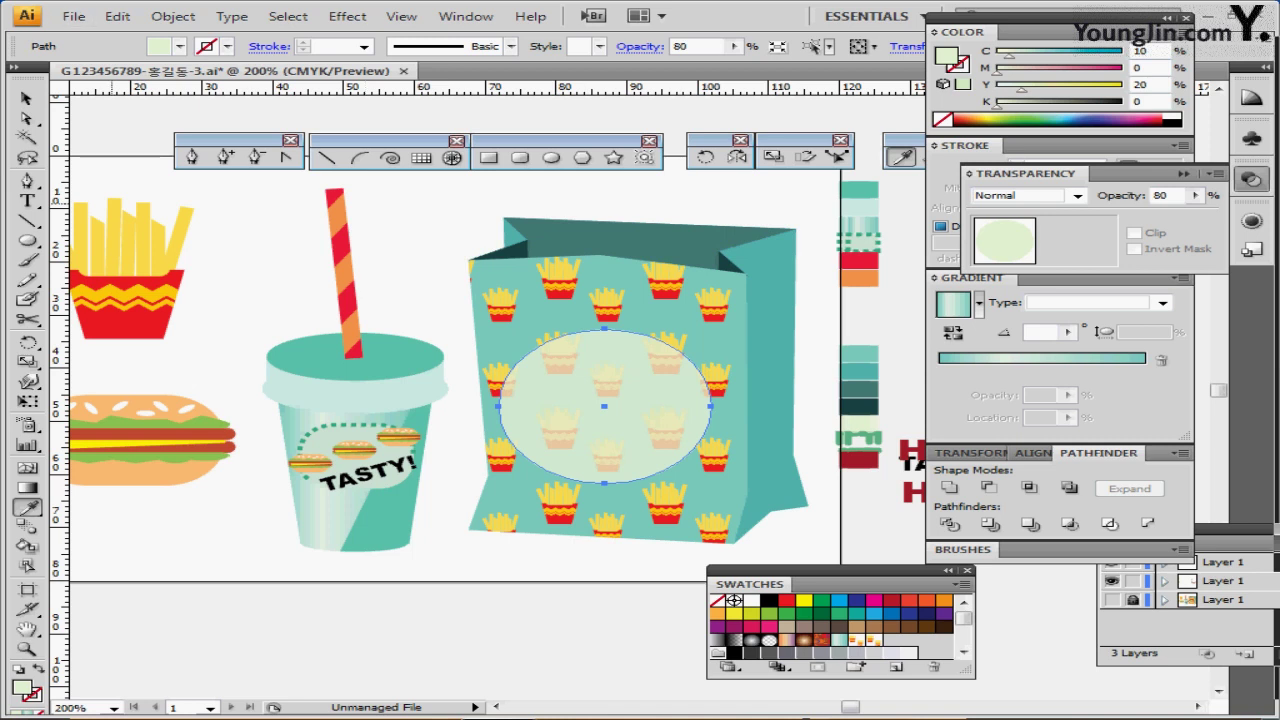
pyautogui.click(173, 16)
pyautogui.moveTo(200, 378)
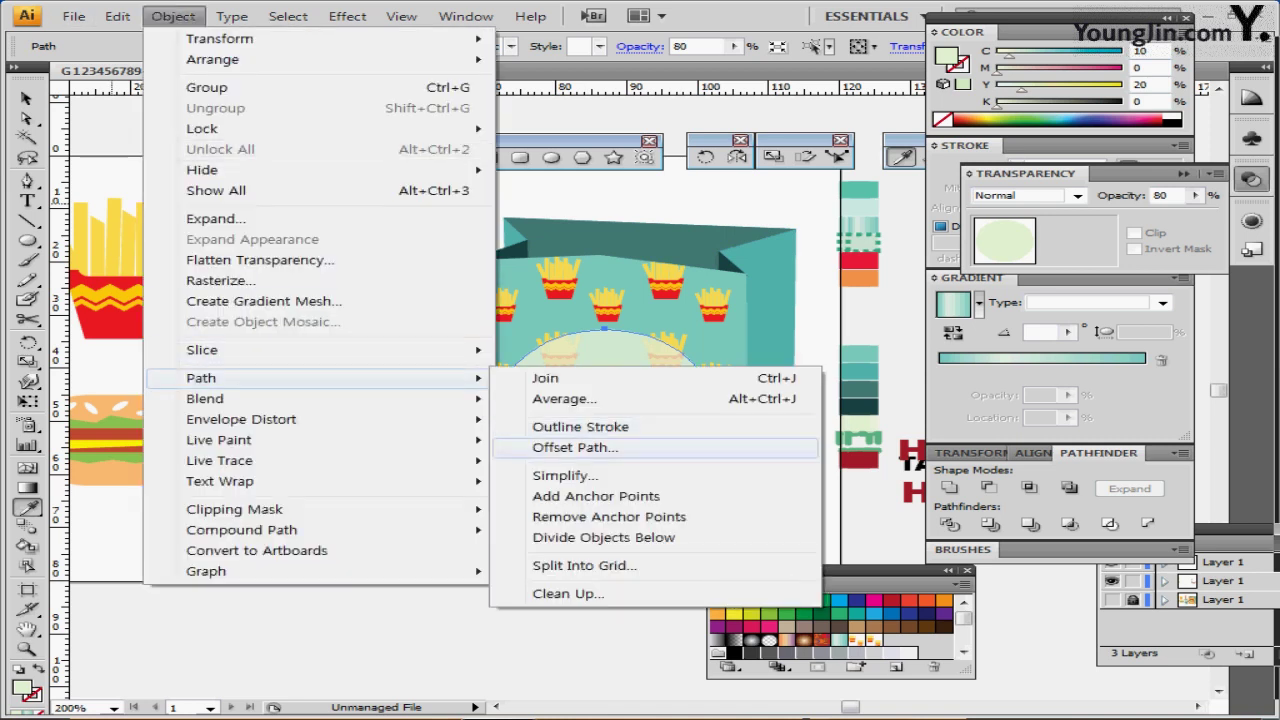
pyautogui.click(575, 447)
pyautogui.write('-2')
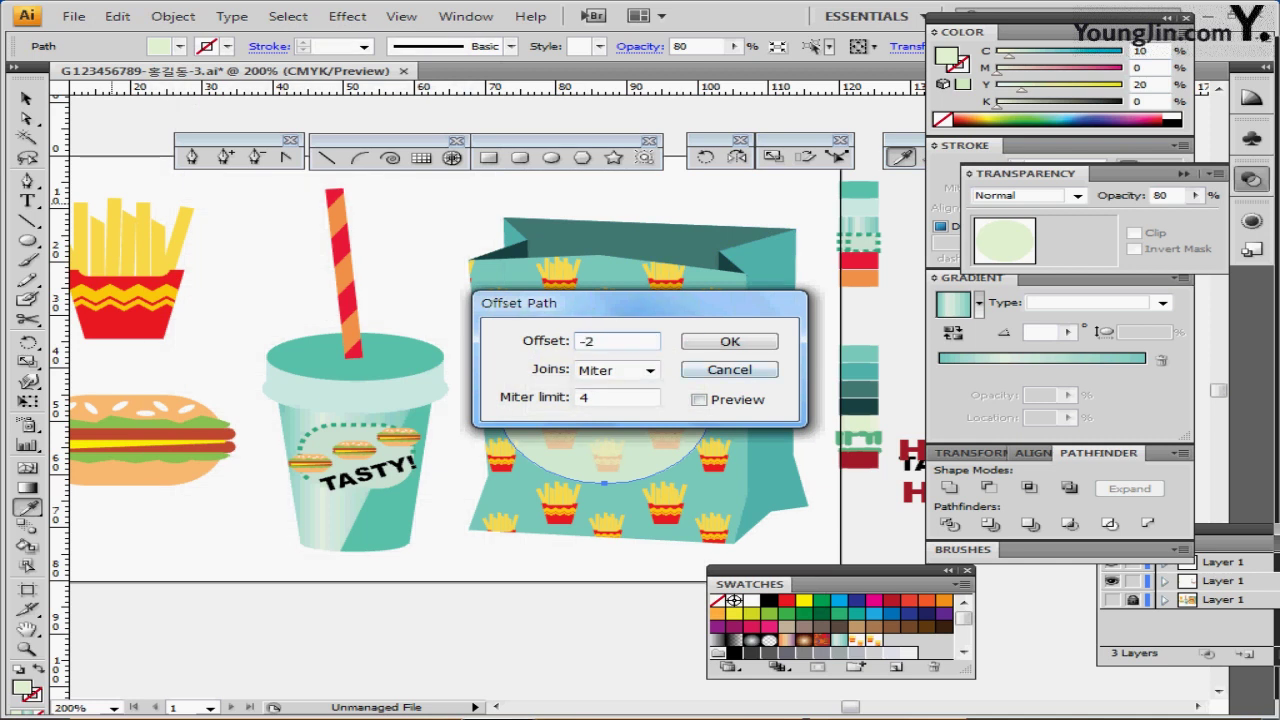
pyautogui.press('Return')
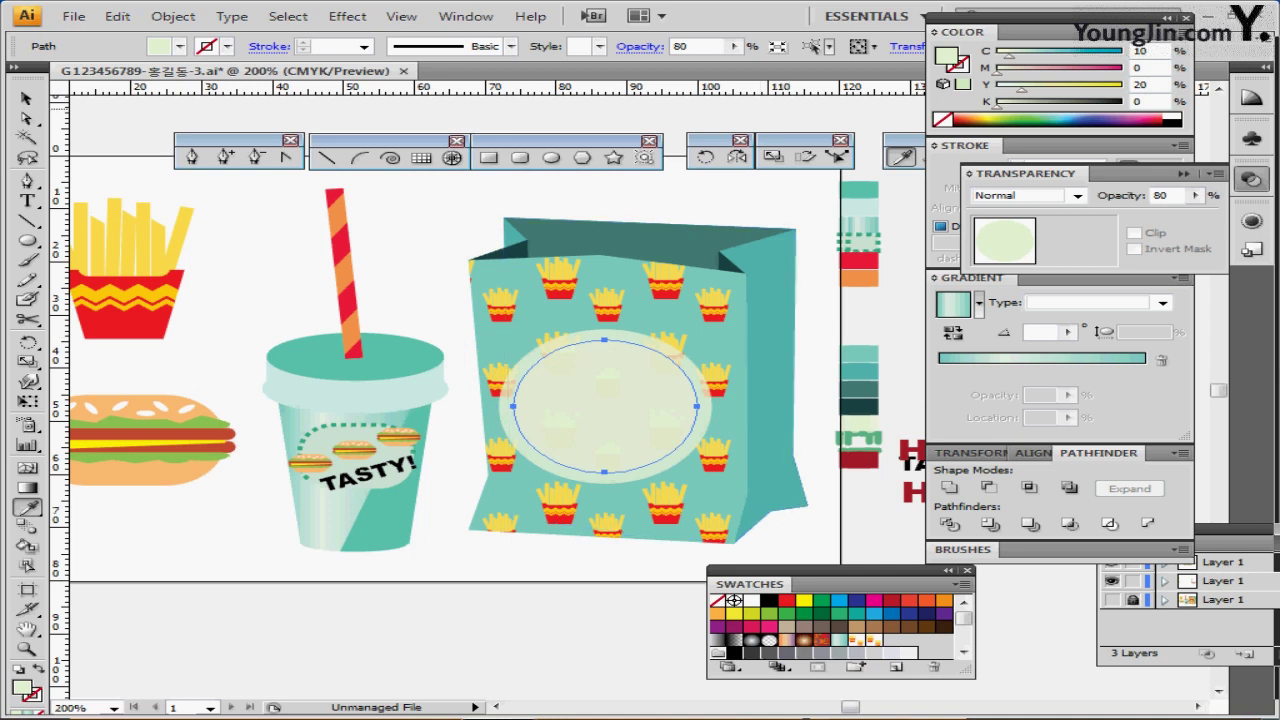
# Remove the inner ellipse's fill and give it a green stroke of C60 M0 Y60 K10
pyautogui.click(942, 120)
pyautogui.click(961, 67)
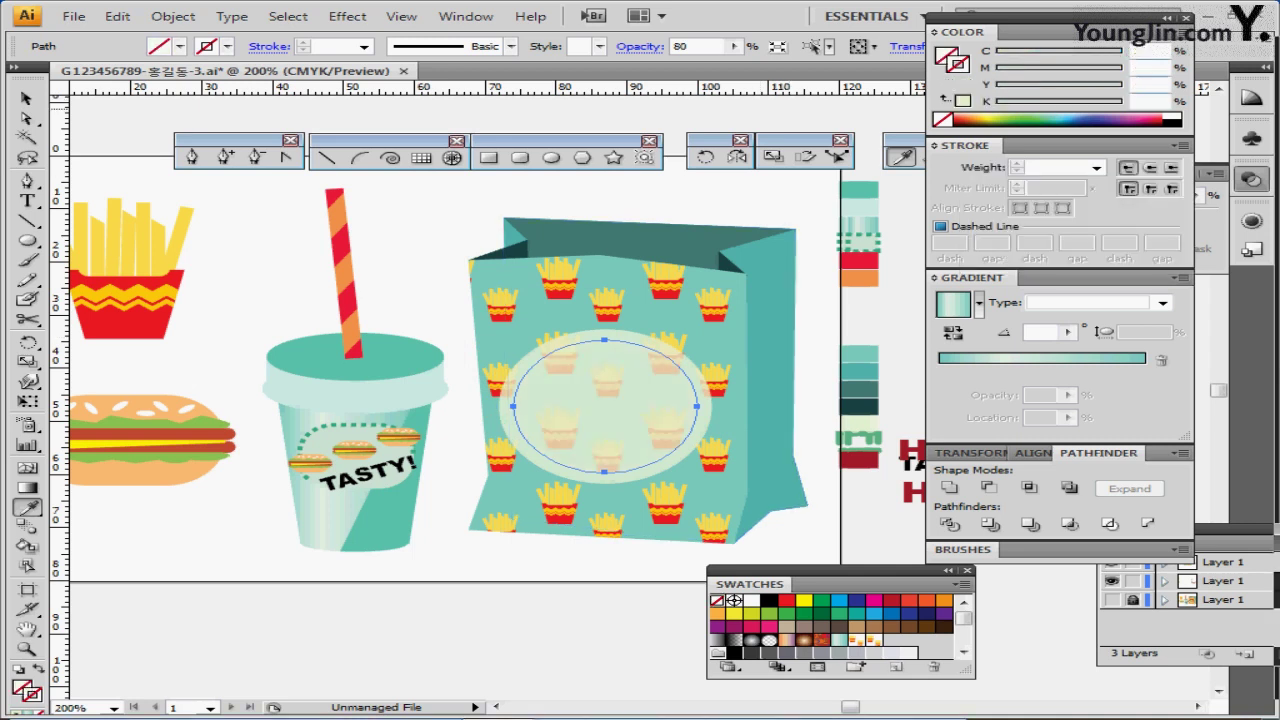
pyautogui.click(1149, 51)
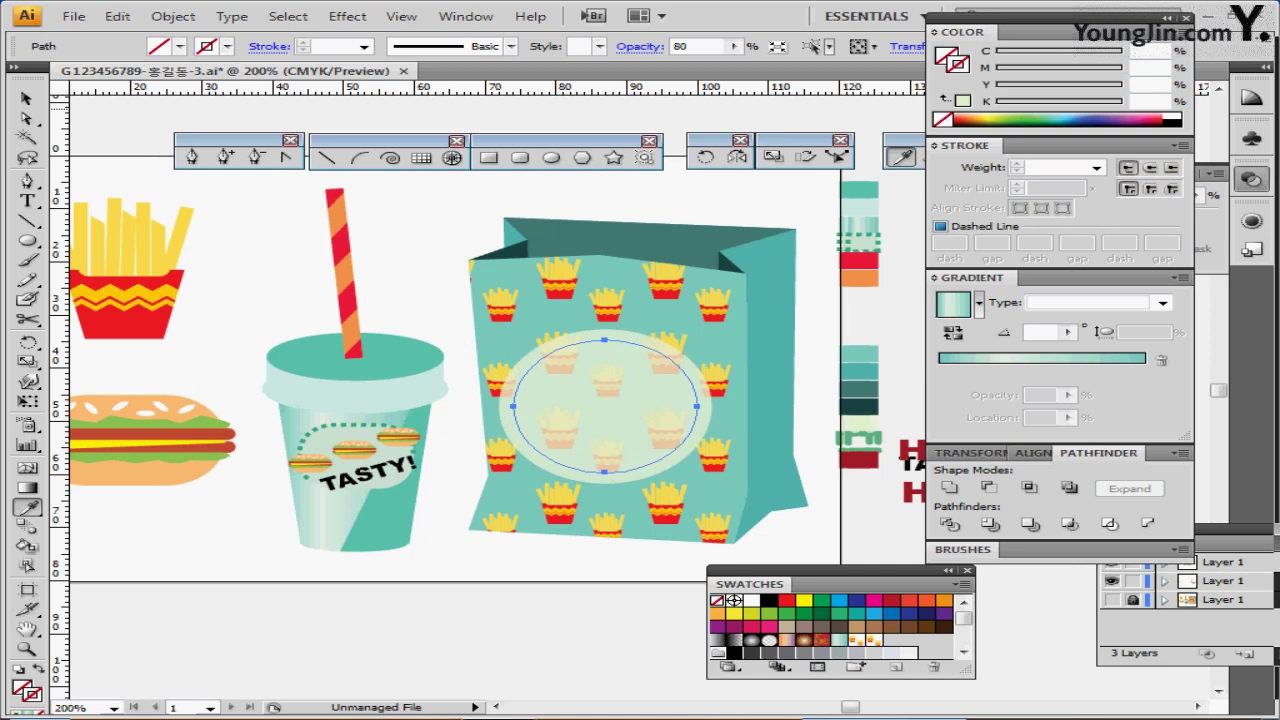
pyautogui.write('60')
pyautogui.press('Tab')
pyautogui.write('0')
pyautogui.press('Tab')
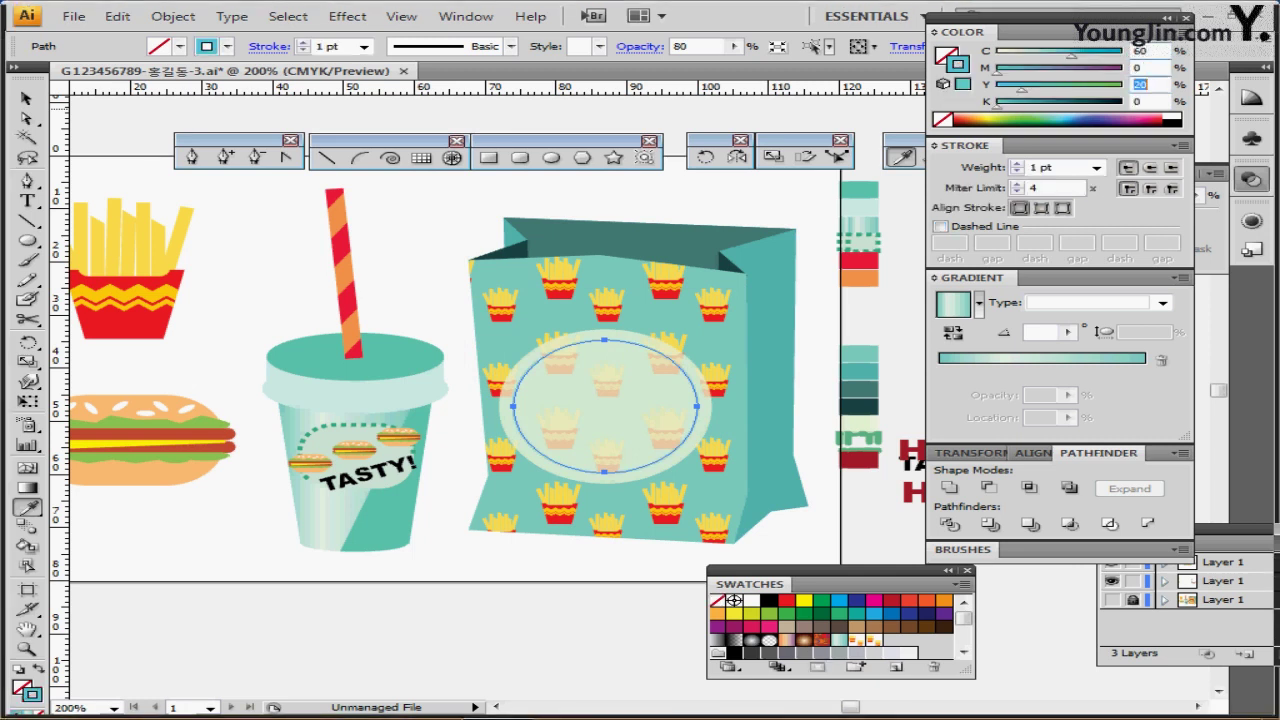
pyautogui.write('60')
pyautogui.press('Tab')
pyautogui.write('10')
pyautogui.press('Tab')
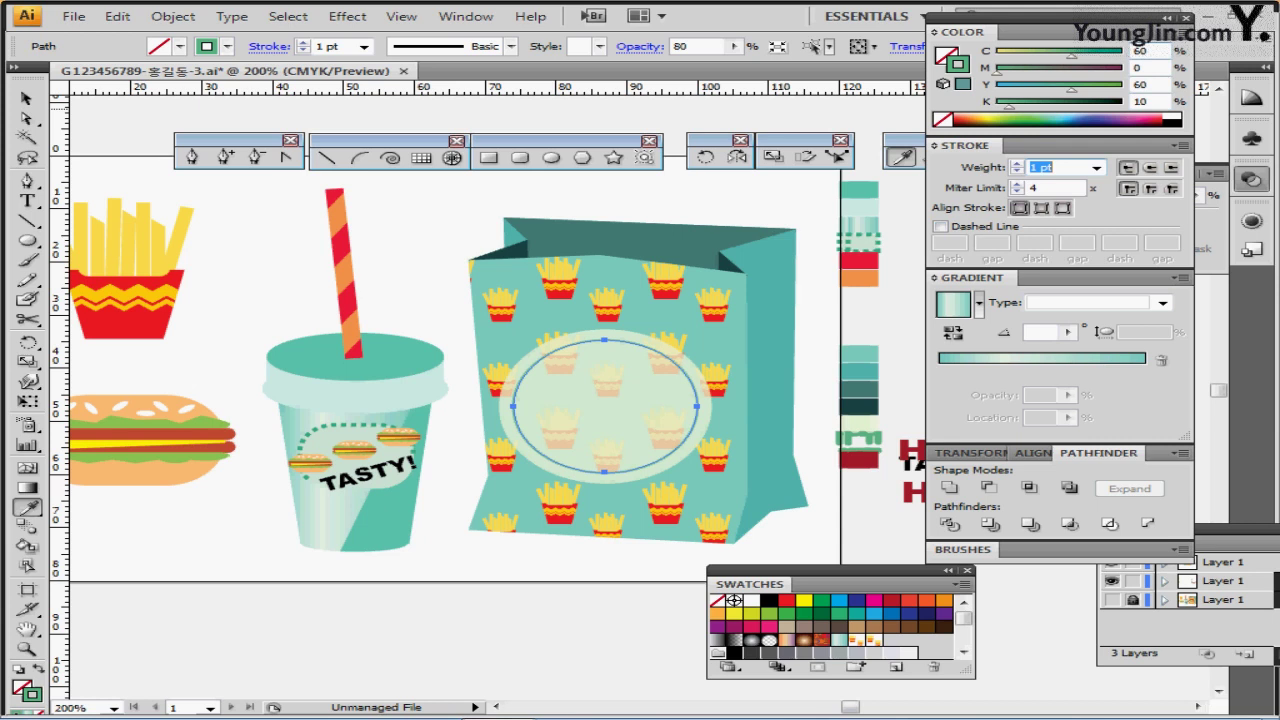
# Style the inner ellipse's stroke as a 3 pt dashed line with round caps, dash 5 pt, gap 5 pt, dash 1 pt, gap 5 pt
pyautogui.write('3')
pyautogui.press('Return')
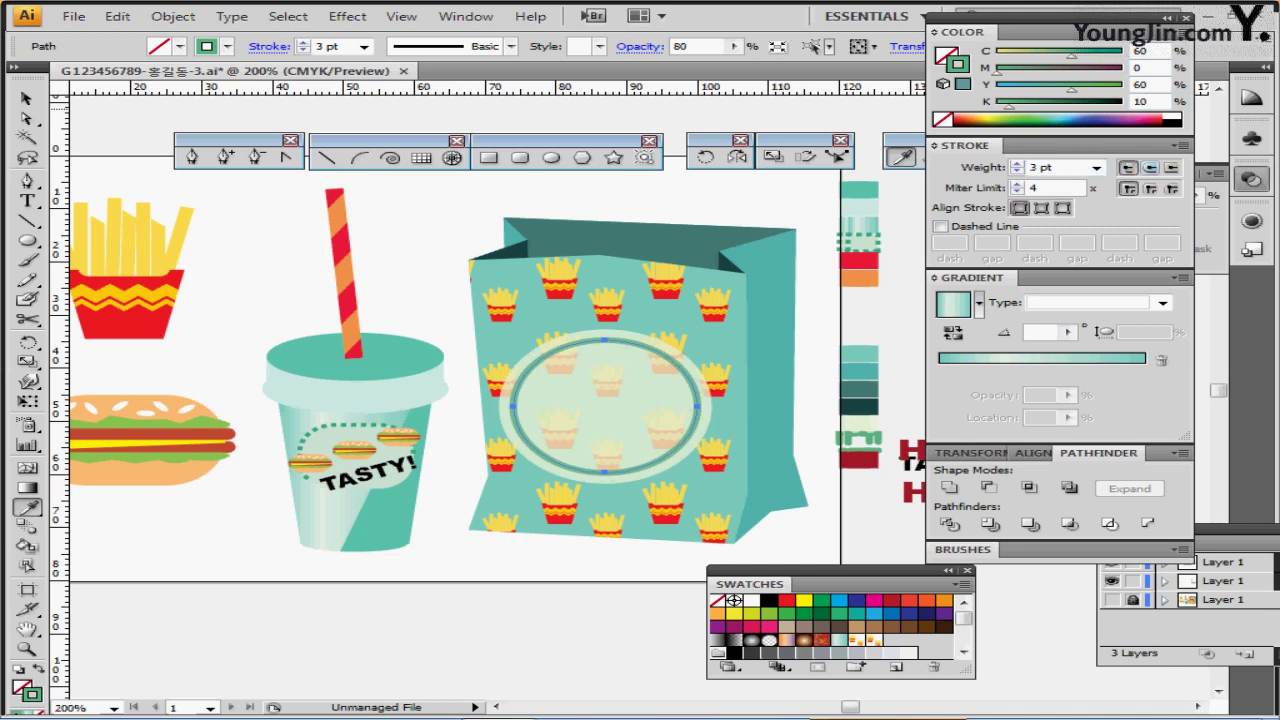
pyautogui.click(1149, 167)
pyautogui.click(940, 227)
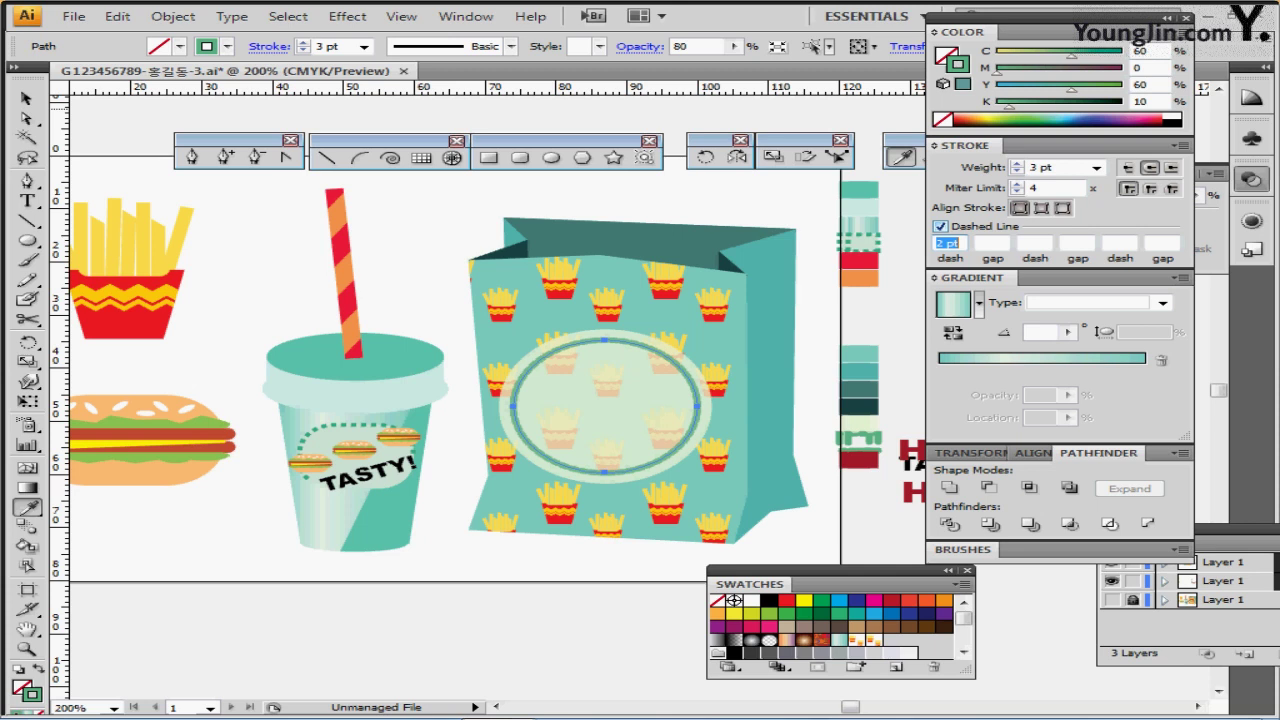
pyautogui.write('5')
pyautogui.press('Tab')
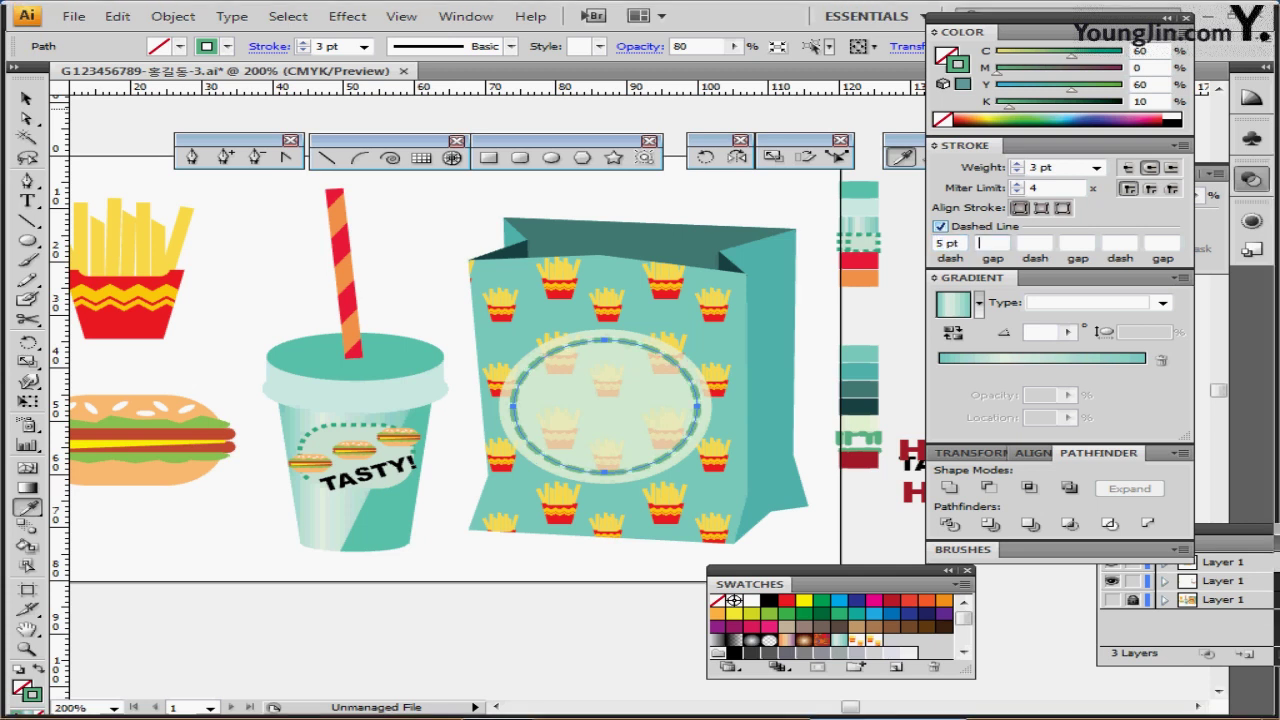
pyautogui.write('5')
pyautogui.press('Tab')
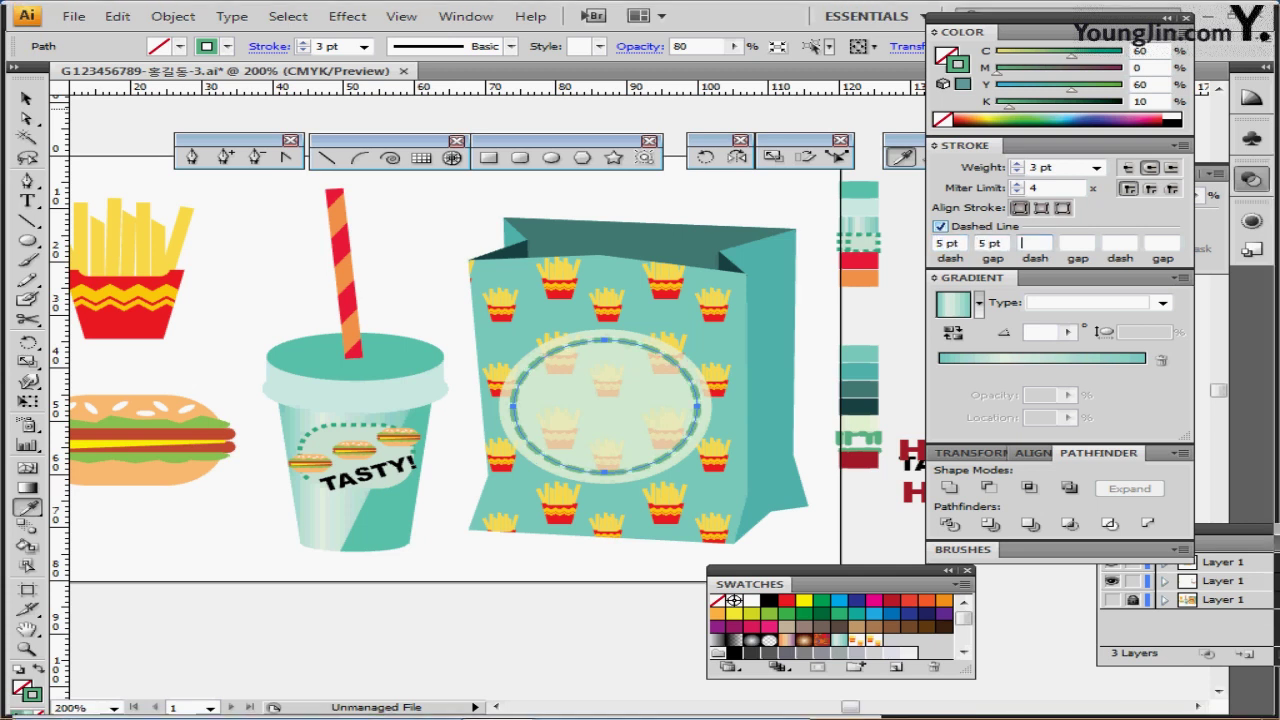
pyautogui.write('1')
pyautogui.press('Tab')
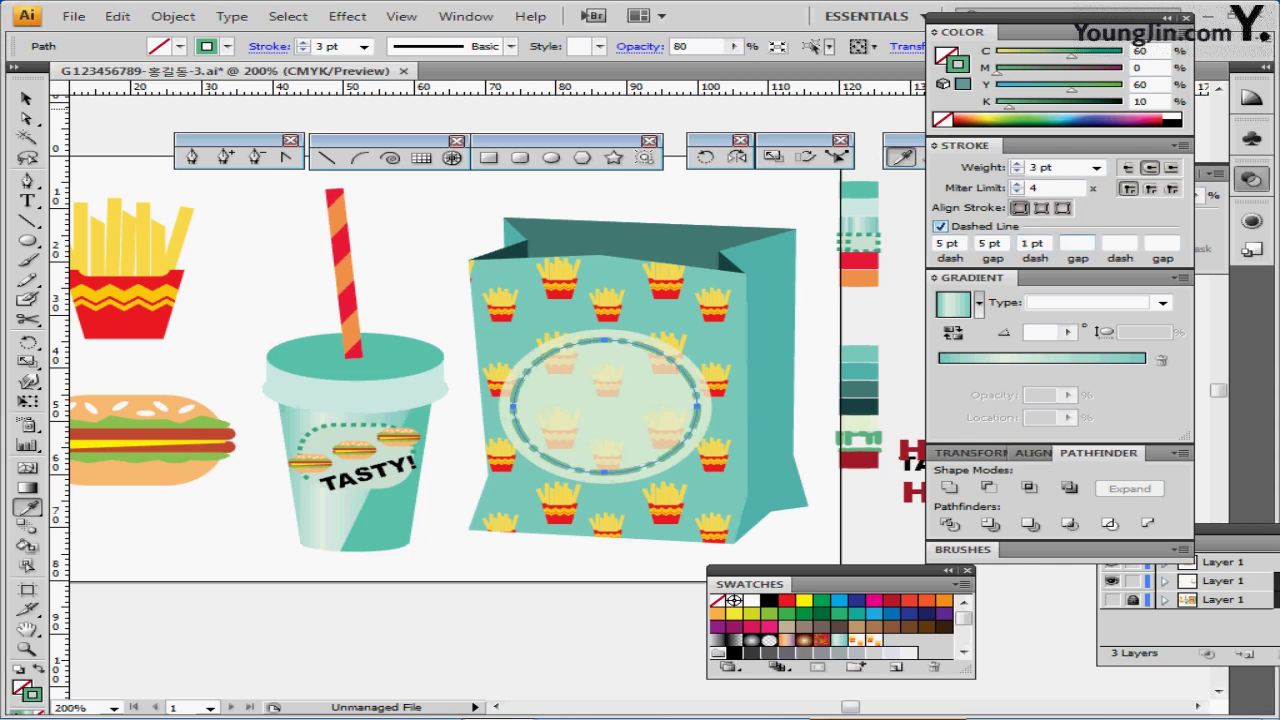
pyautogui.write('5')
pyautogui.press('Tab')
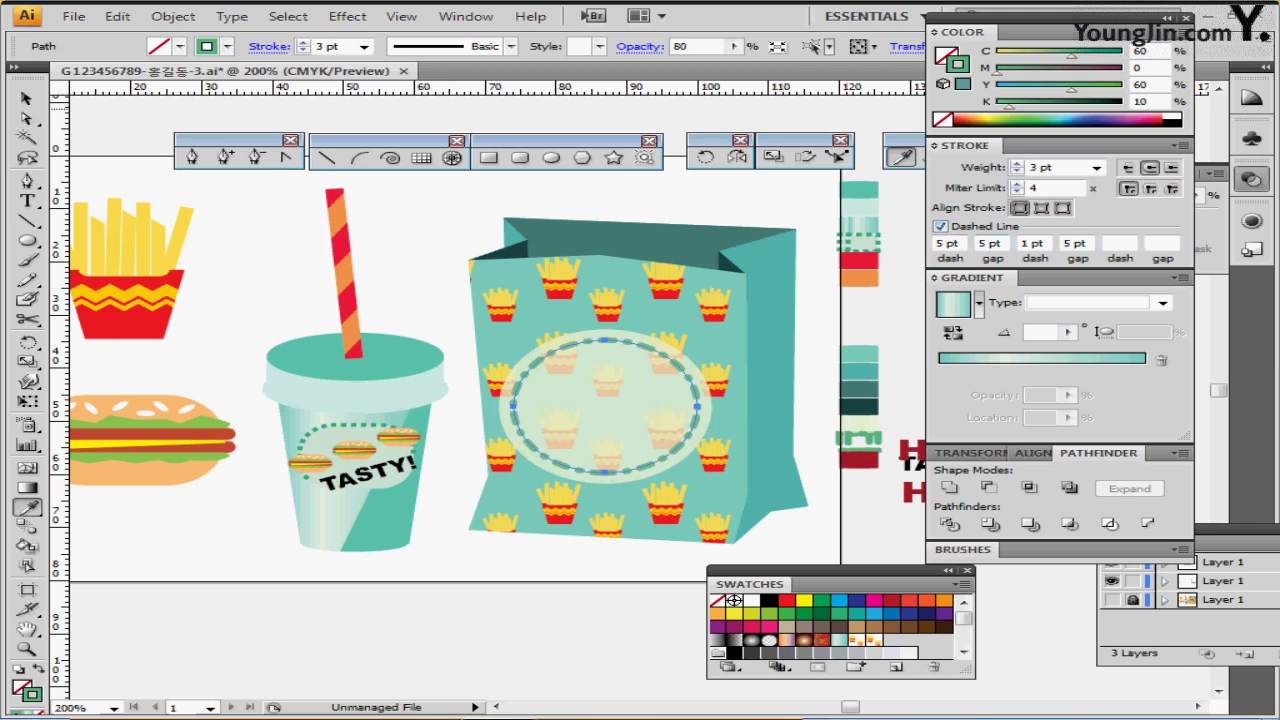
# Cut the dashed ellipse with the Scissors tool at its lower-left and lower-right sides, and delete the upper arc
pyautogui.moveTo(667, 458); pyautogui.dragTo(657, 414)
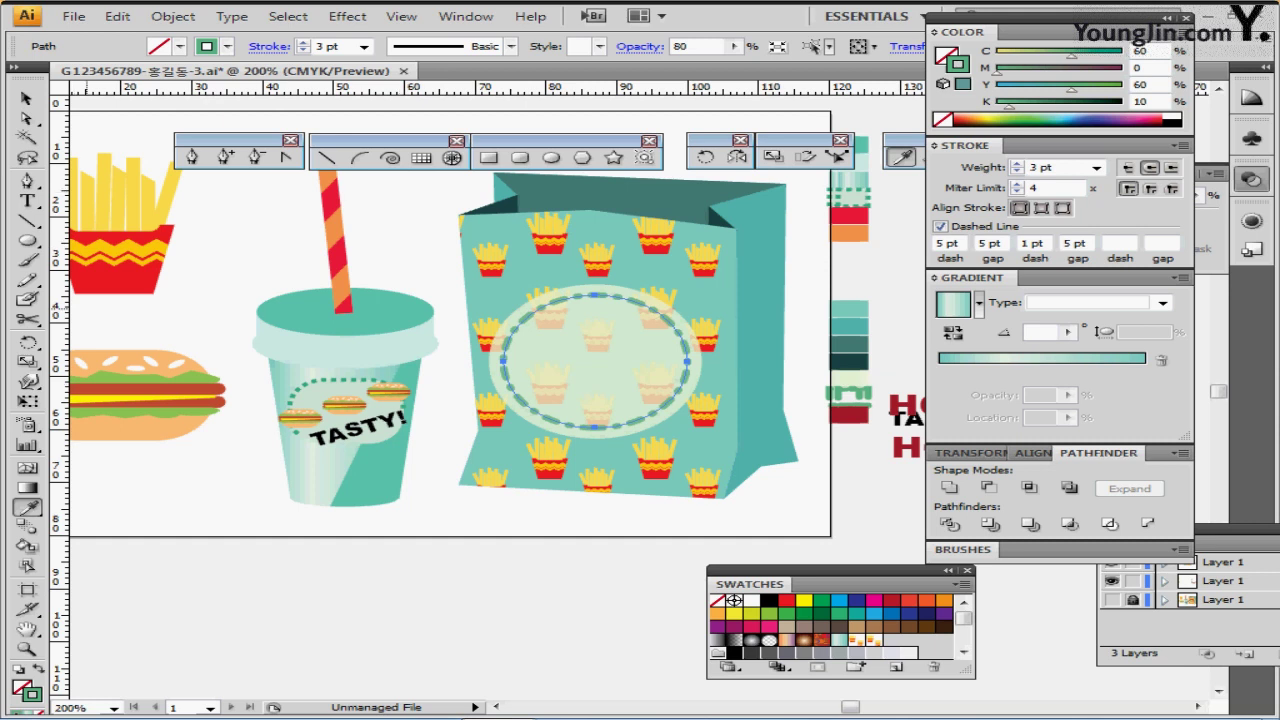
pyautogui.press('c')
pyautogui.moveTo(27, 320)
pyautogui.mouseDown()
pyautogui.moveTo(110, 324)
pyautogui.moveTo(150, 342)
pyautogui.mouseUp()
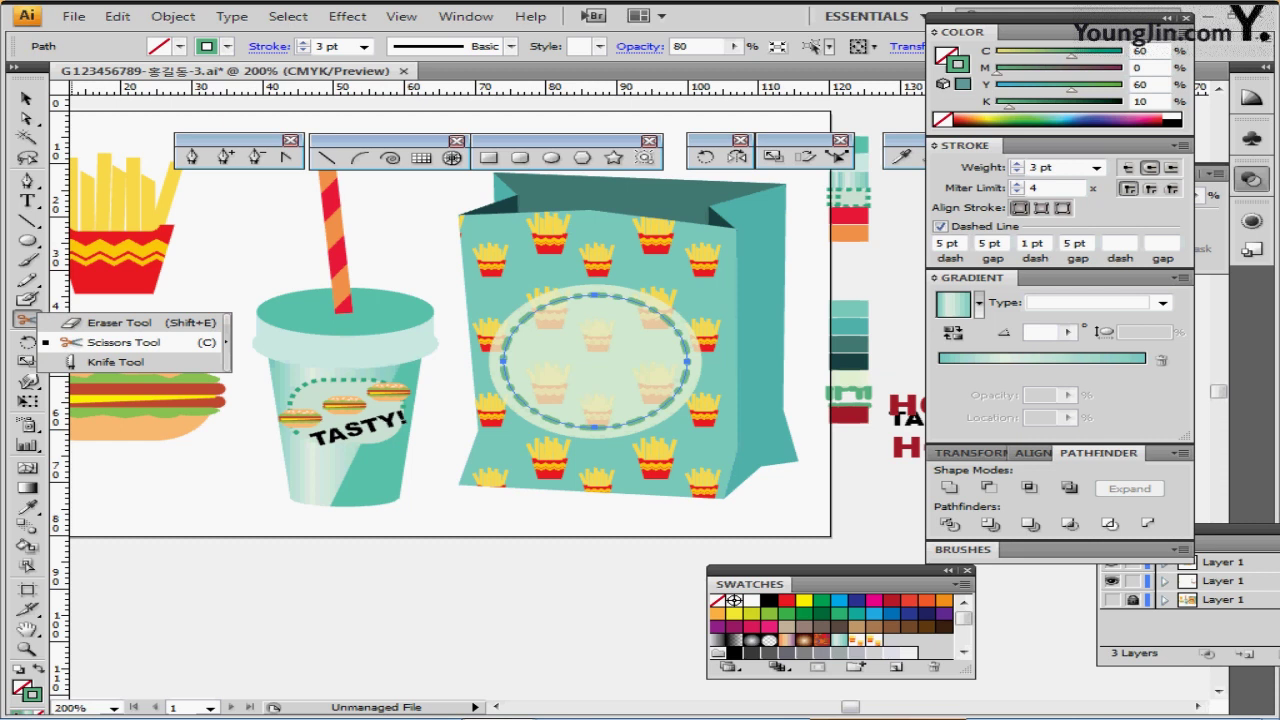
pyautogui.click(110, 342)
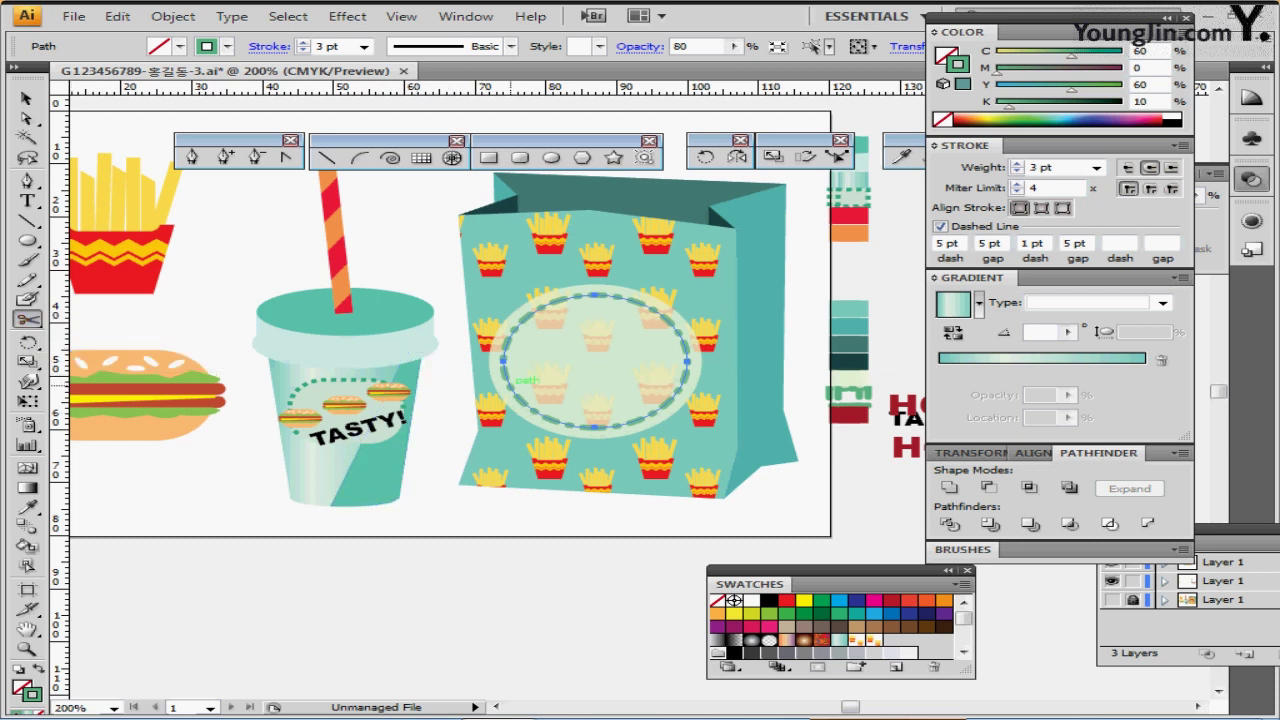
pyautogui.click(510, 384)
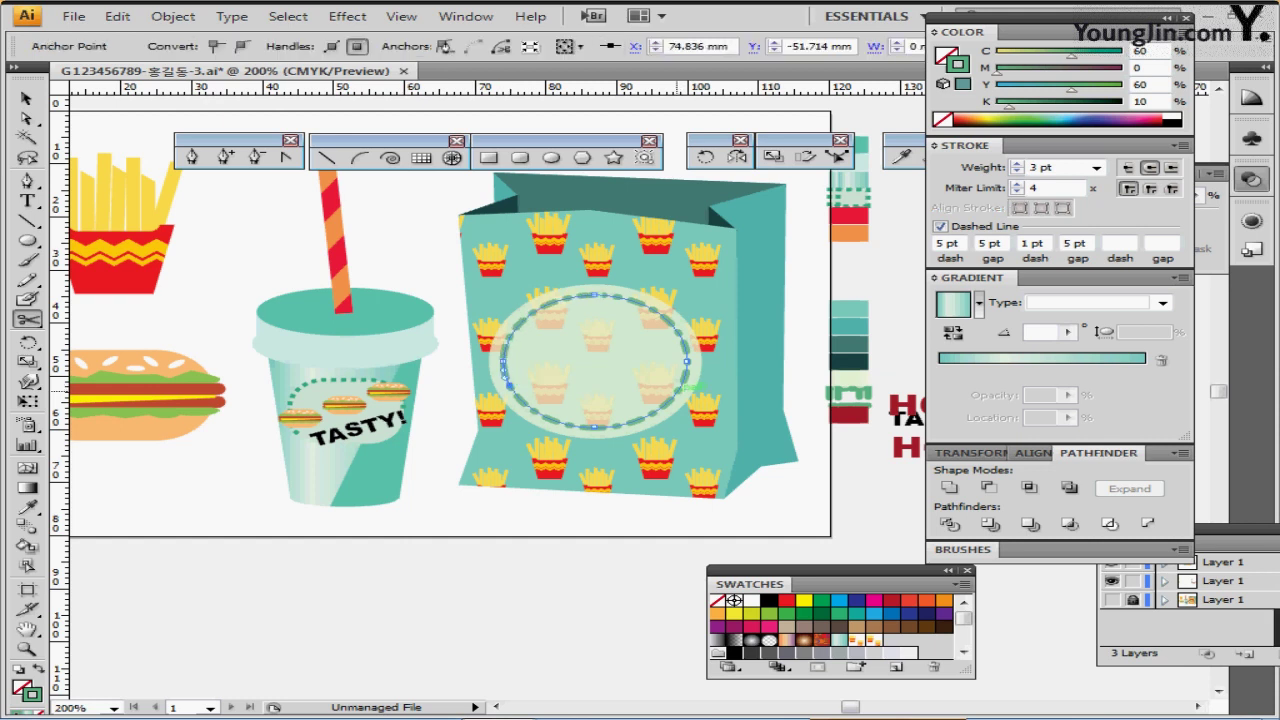
pyautogui.click(677, 390)
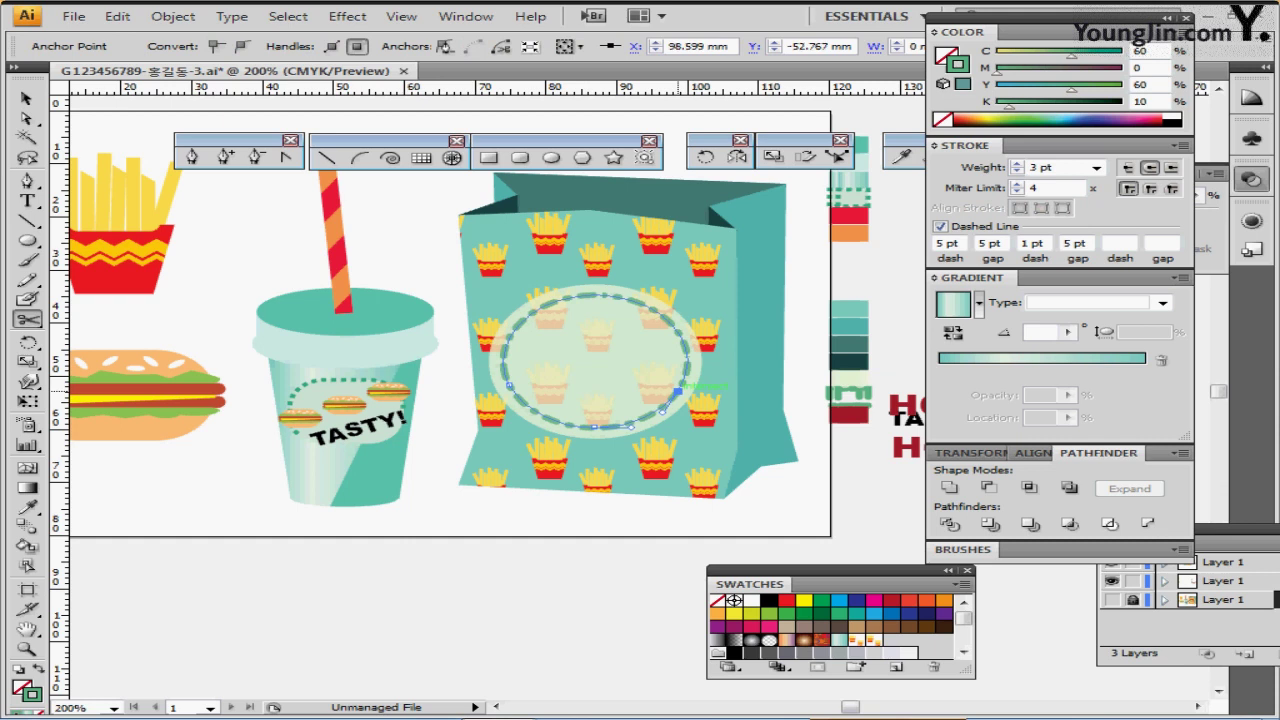
pyautogui.keyDown('ctrl'); pyautogui.click(647, 305); pyautogui.keyUp('ctrl')
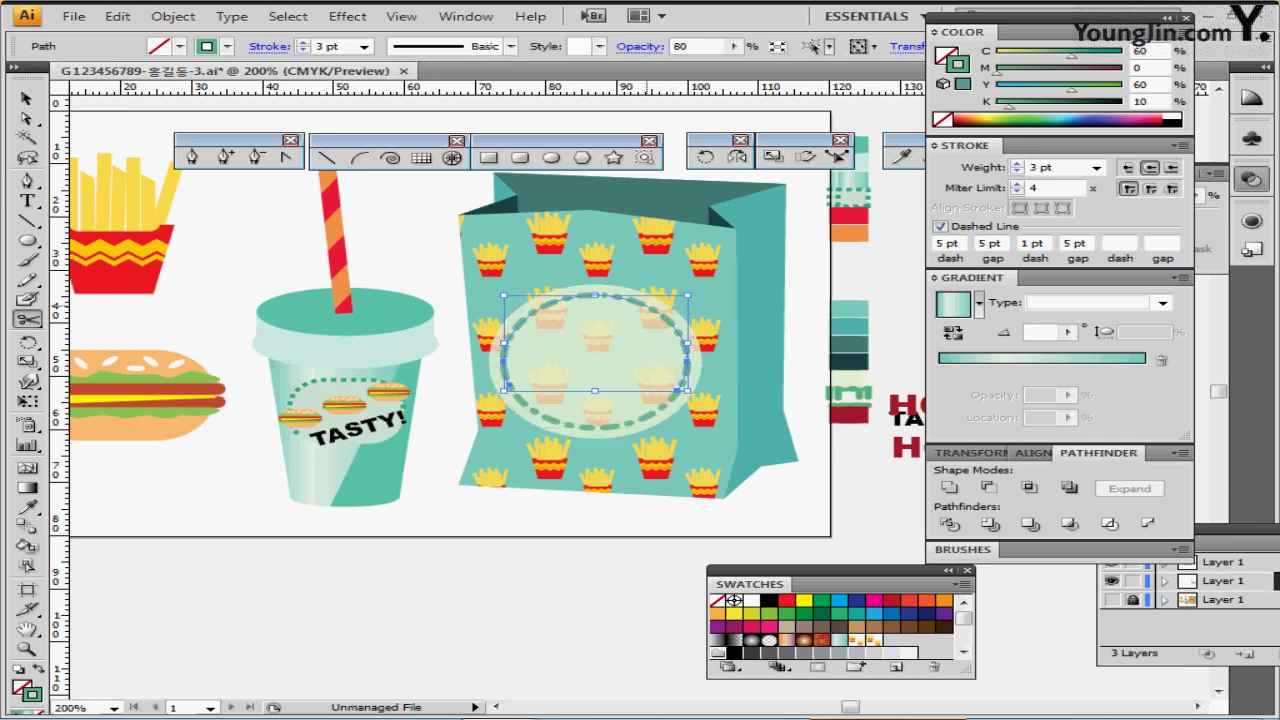
pyautogui.press('Delete')
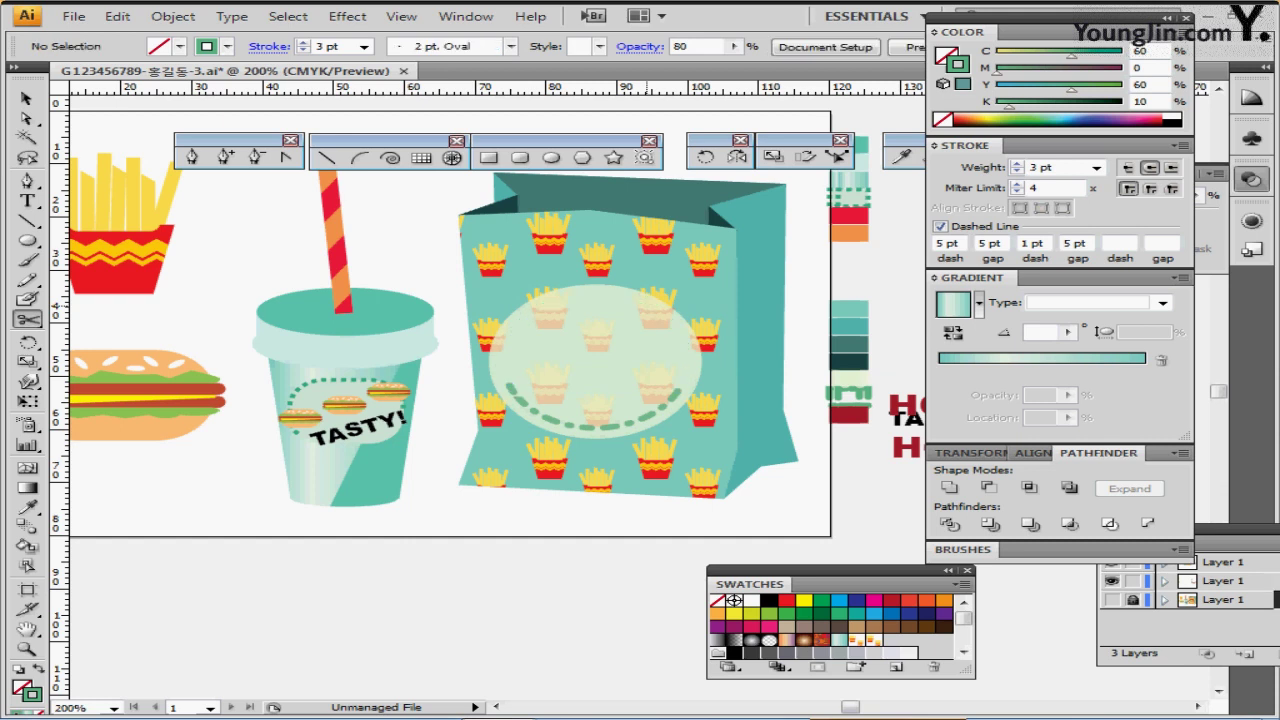
# Set the opacity of the remaining dashed lower arc to 100%
pyautogui.click(615, 424)
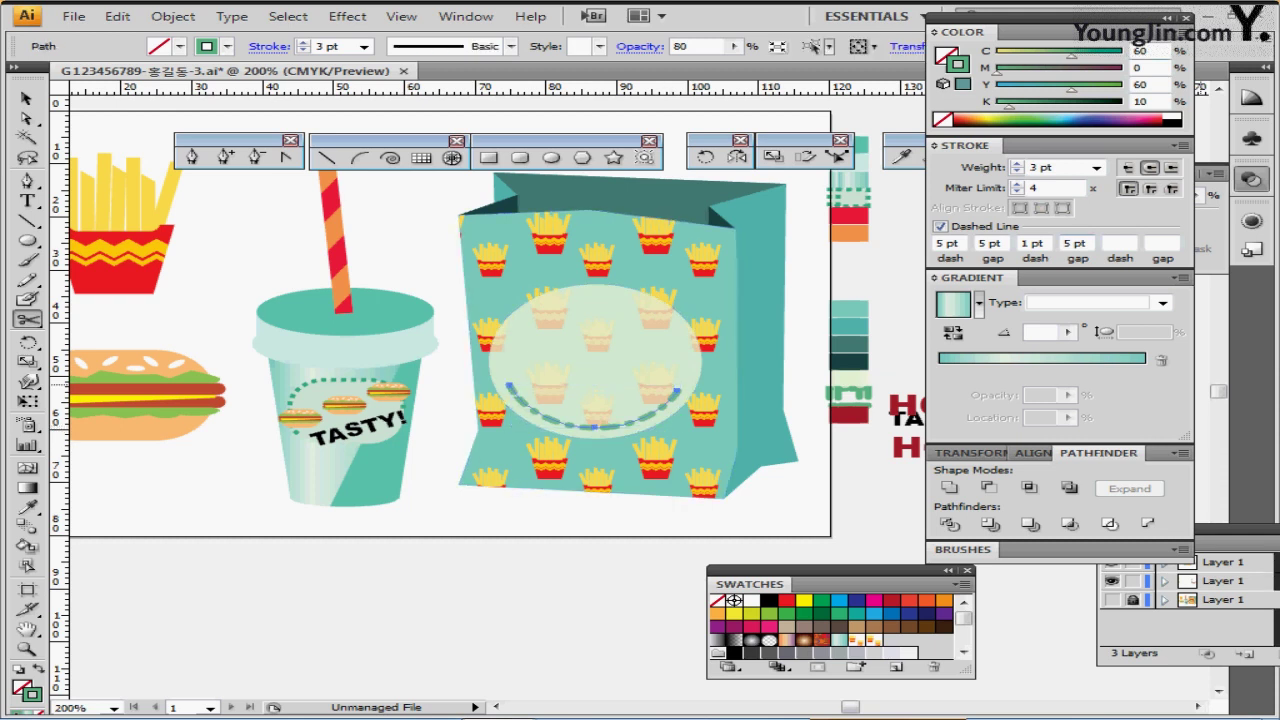
pyautogui.click(1251, 179)
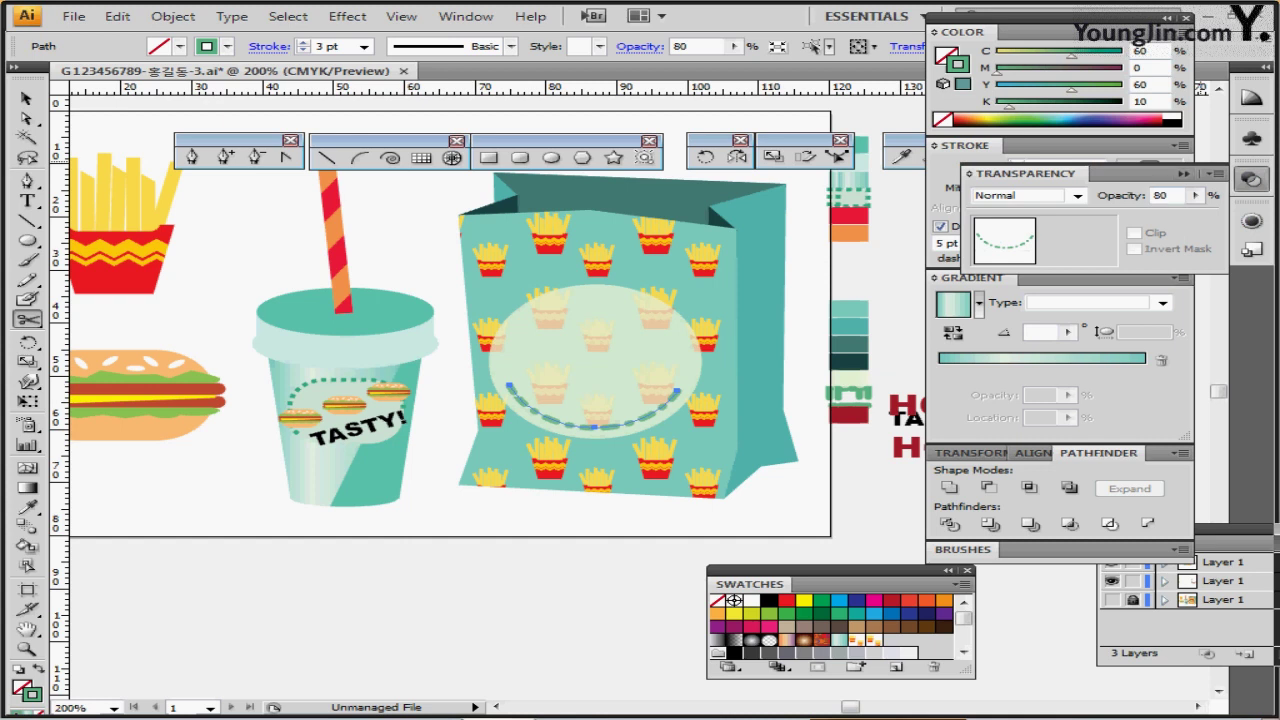
pyautogui.doubleClick(1161, 196)
pyautogui.write('100')
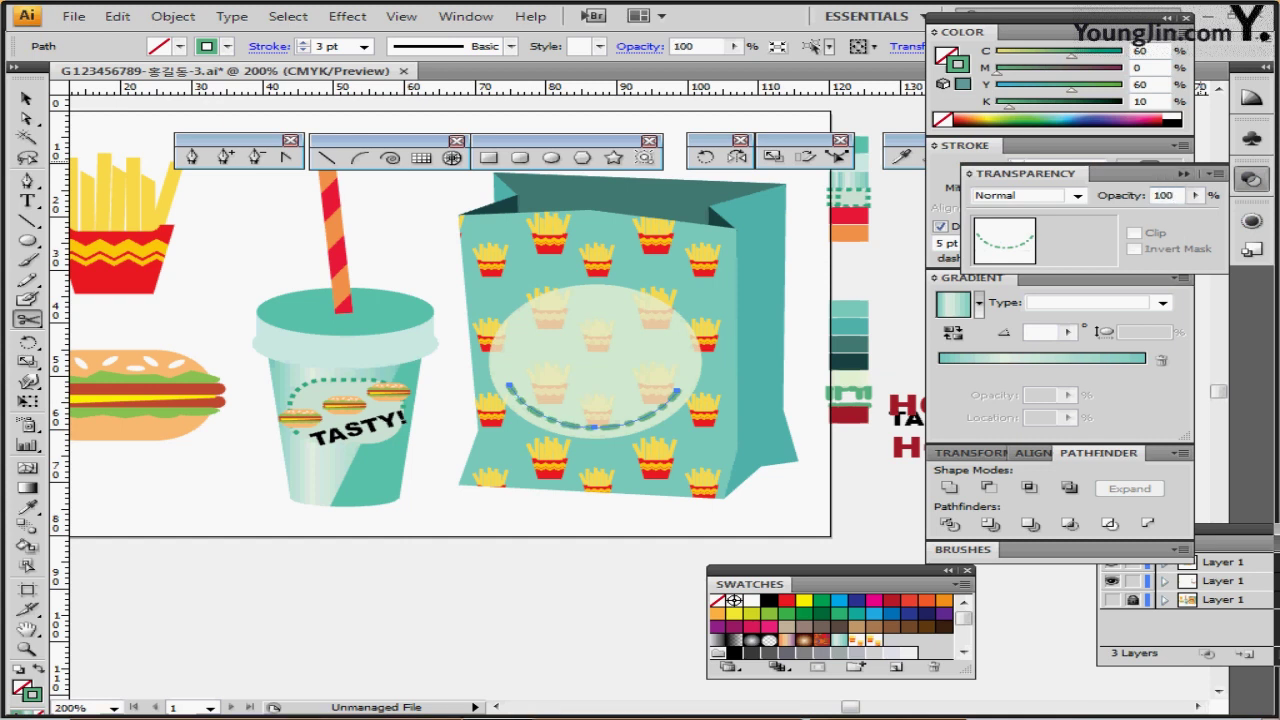
pyautogui.press('Return')
pyautogui.click(1251, 179)
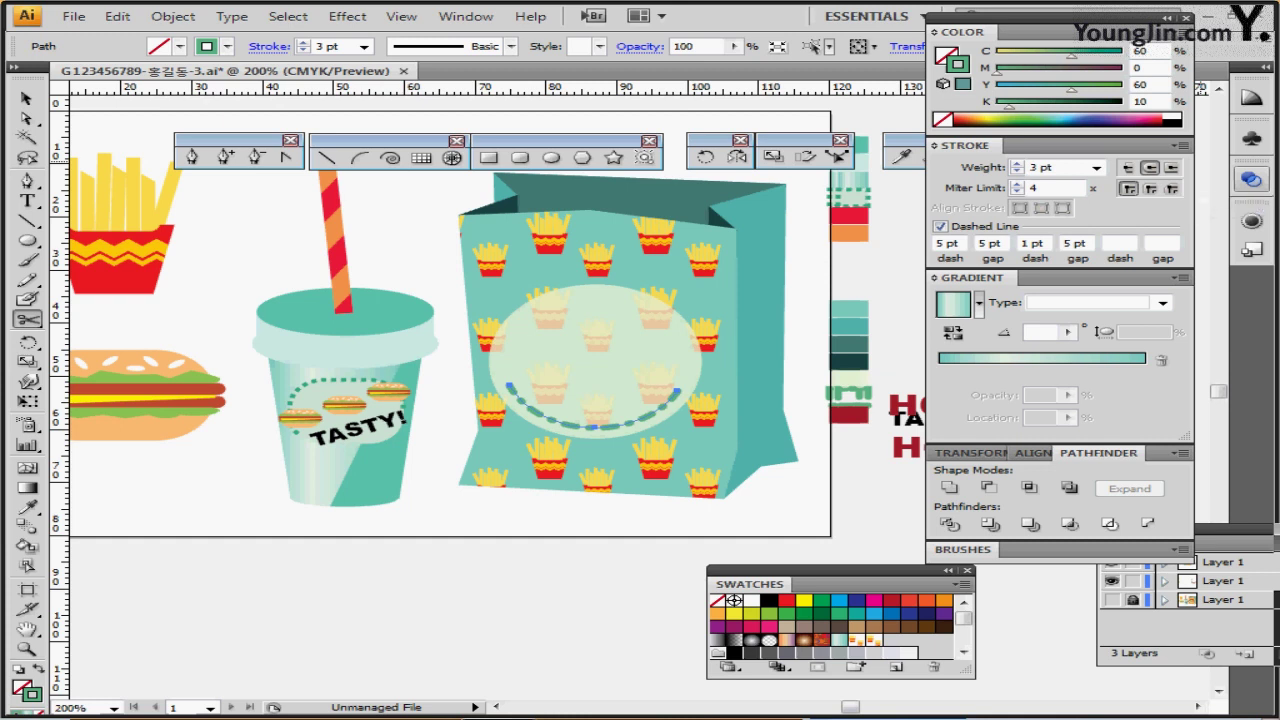
# Place a copy of the large burger artwork over the elliptical label on the paper bag
pyautogui.moveTo(336, 456); pyautogui.dragTo(421, 465)
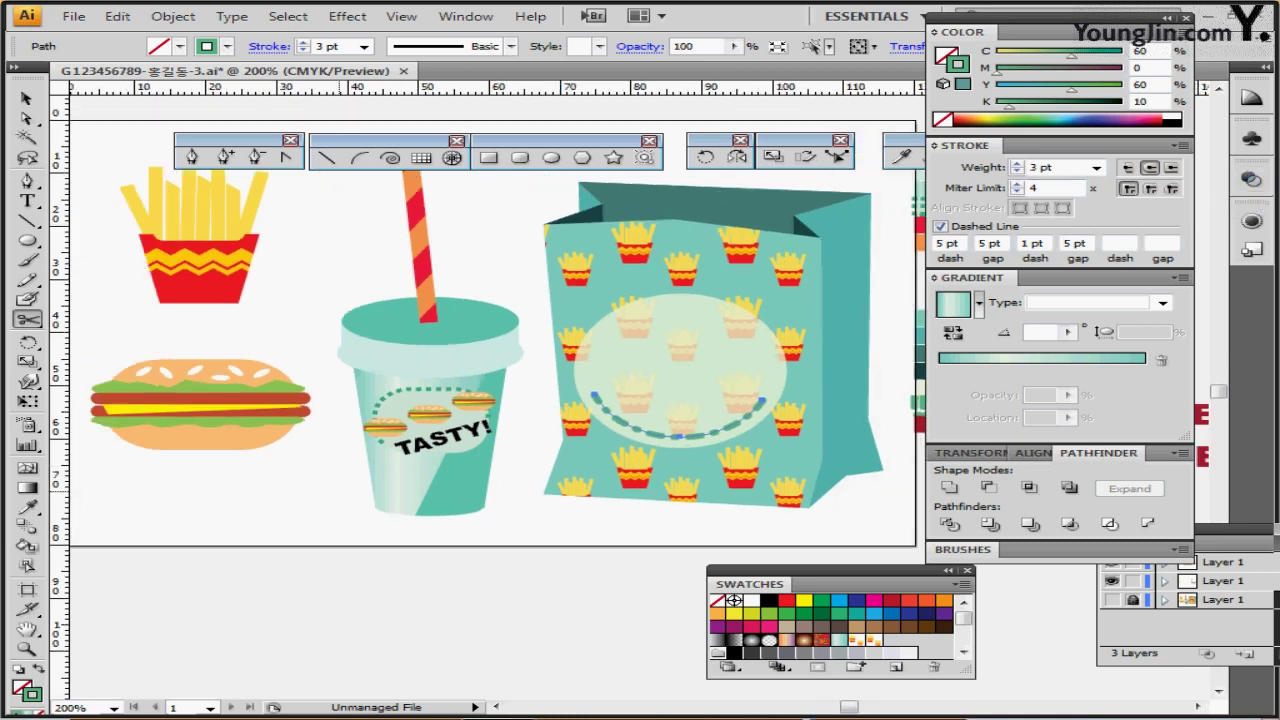
pyautogui.keyDown('ctrl'); pyautogui.click(201, 410); pyautogui.keyUp('ctrl')
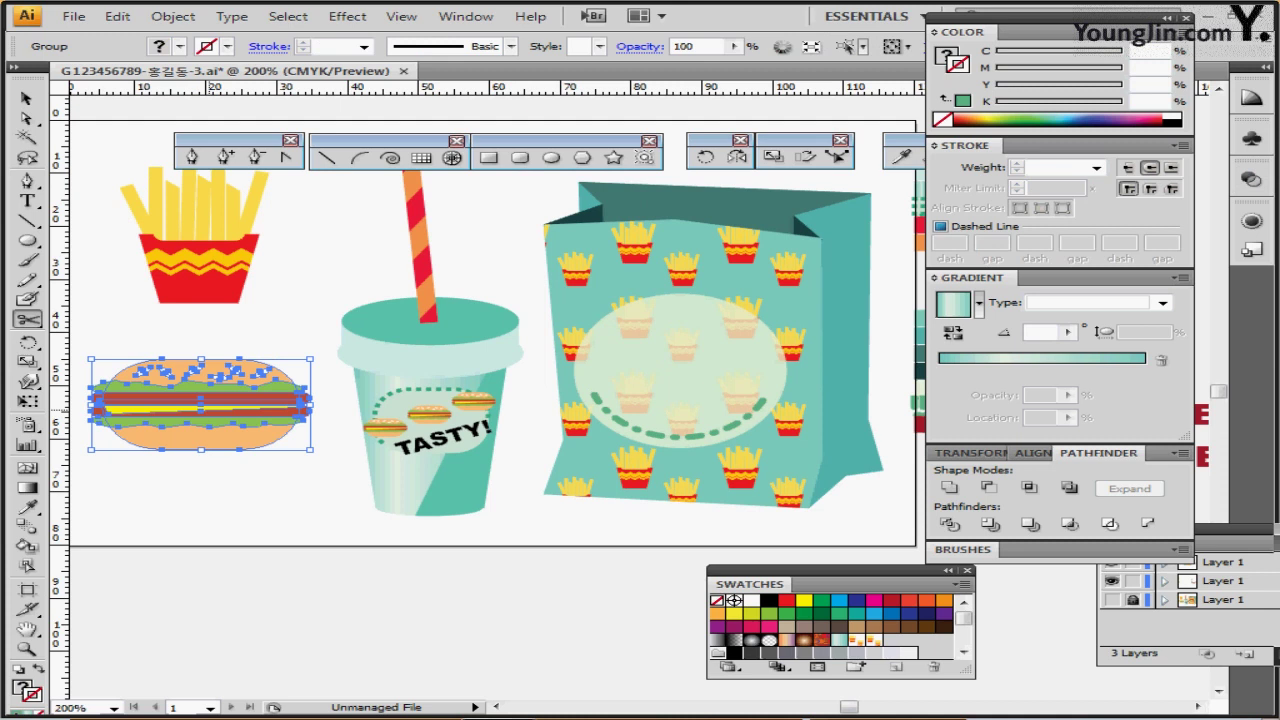
pyautogui.moveTo(200, 400); pyautogui.dragTo(690, 366)
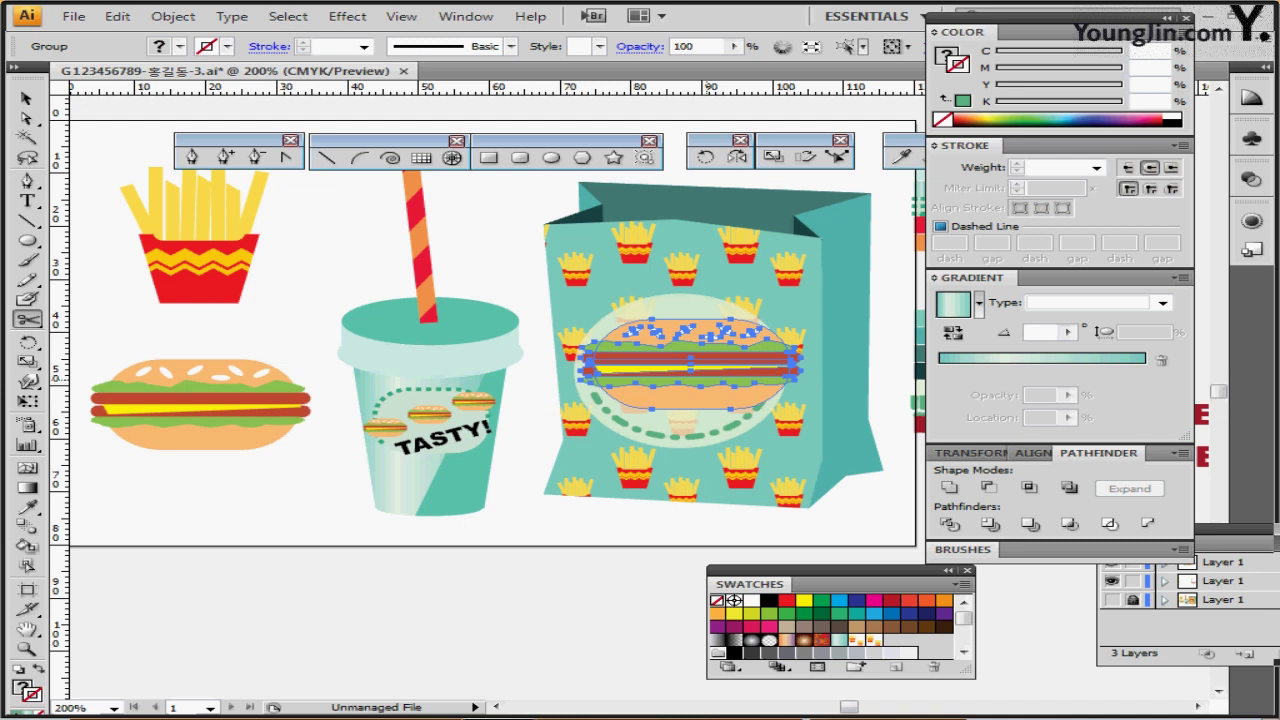
# Scale the burger copy uniformly to 60% and center it within the elliptical label
pyautogui.hotkey('ctrl', '=')
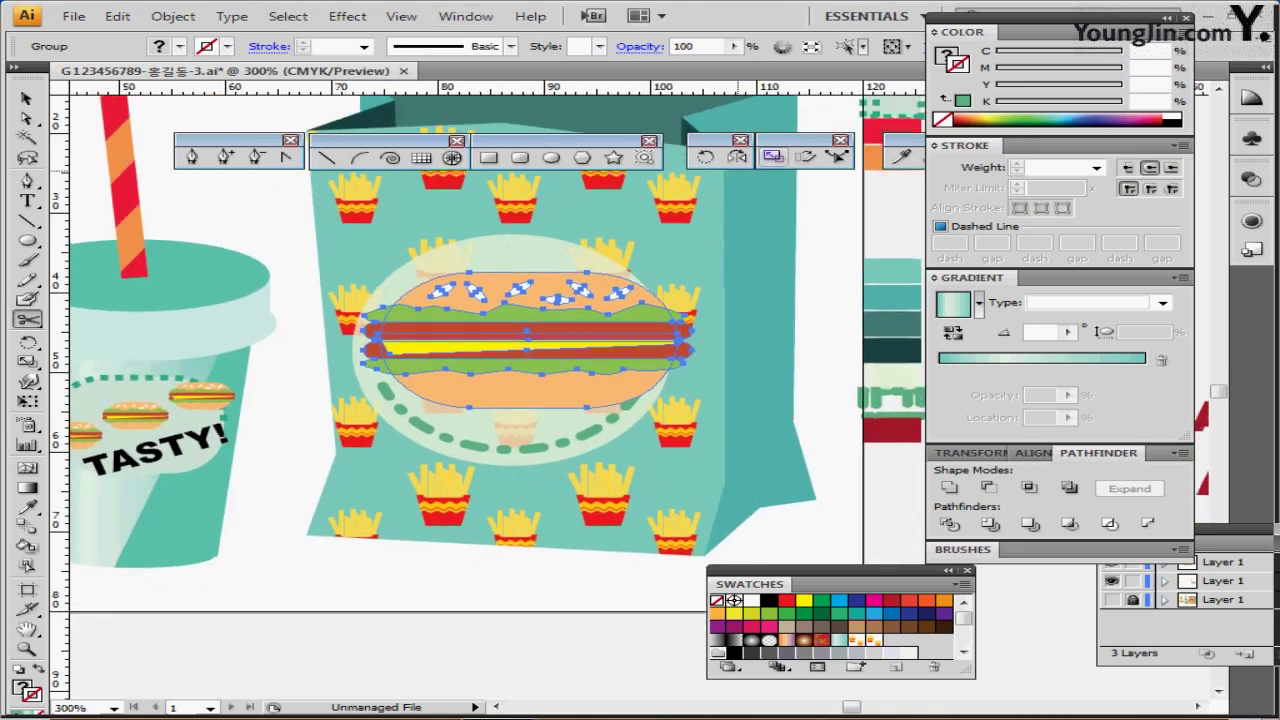
pyautogui.doubleClick(772, 156)
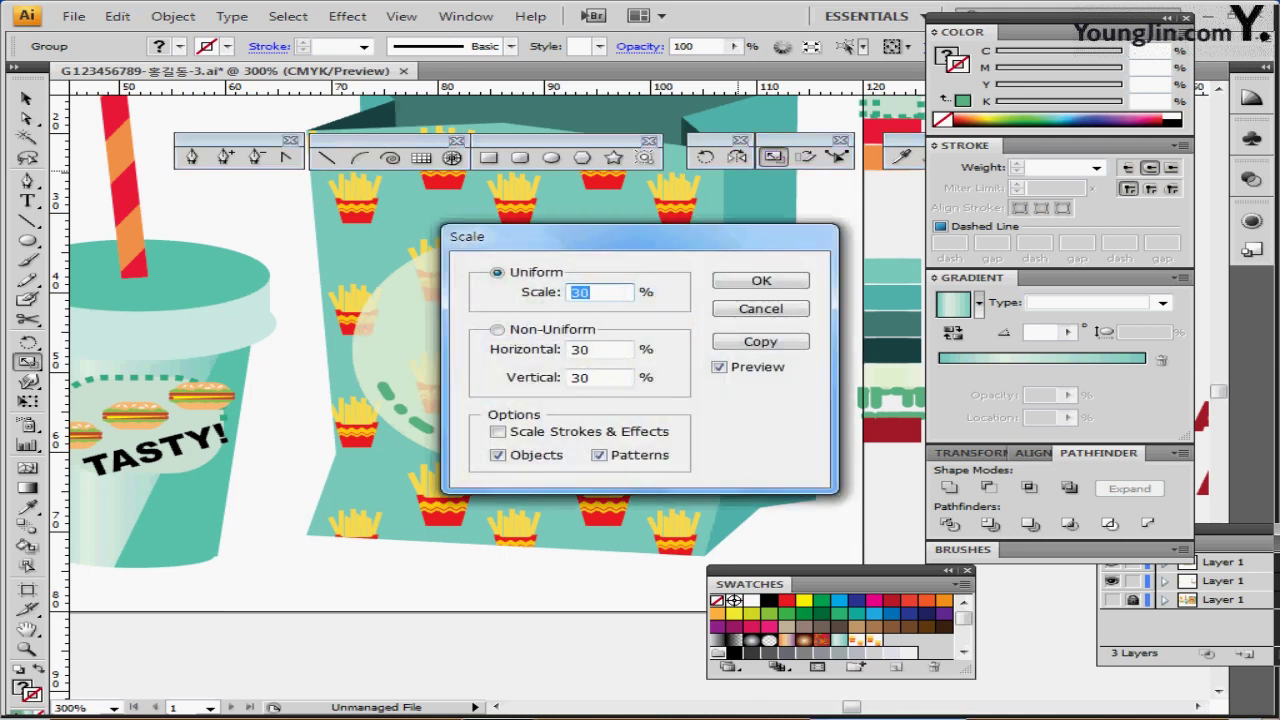
pyautogui.write('60')
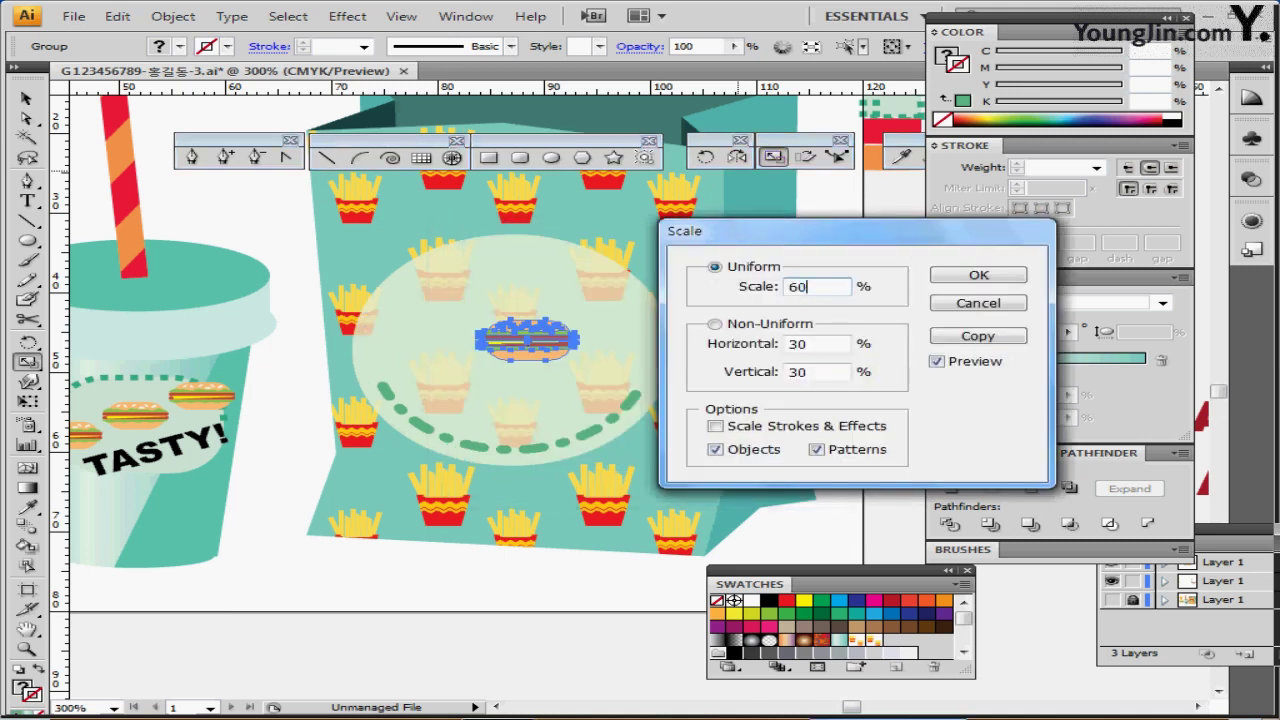
pyautogui.press('Tab')
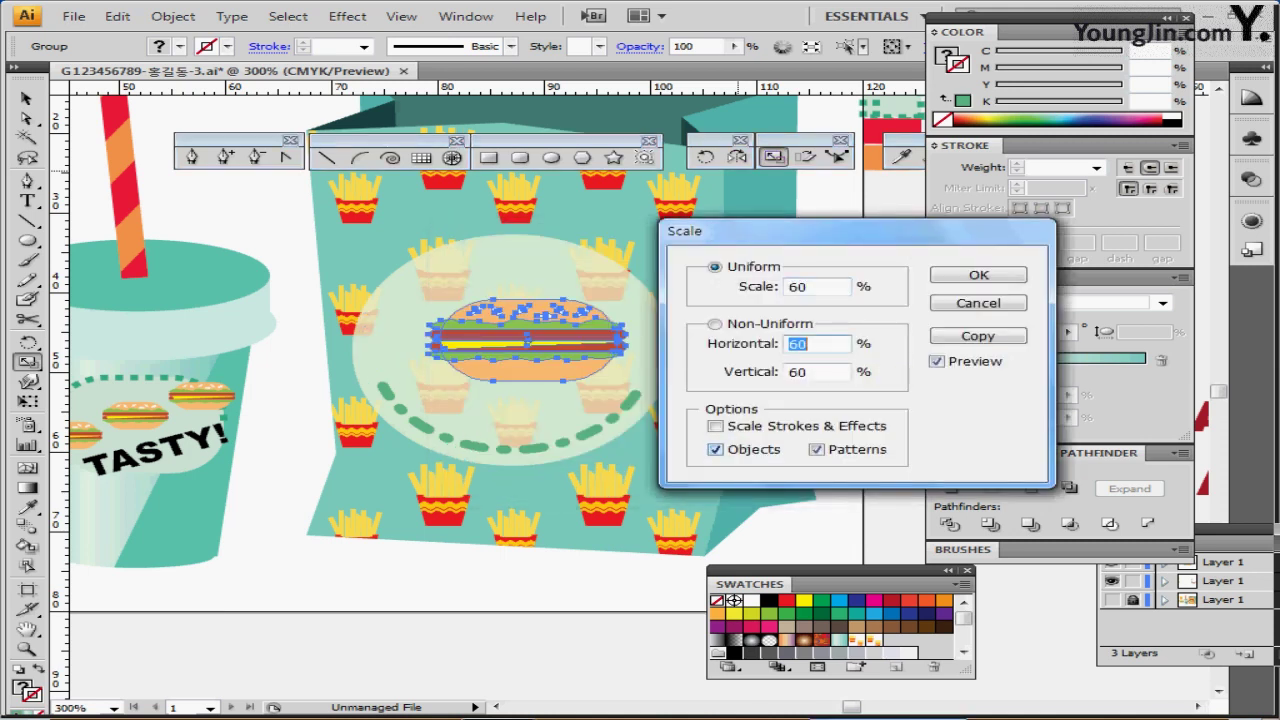
pyautogui.click(715, 450)
pyautogui.click(715, 450)
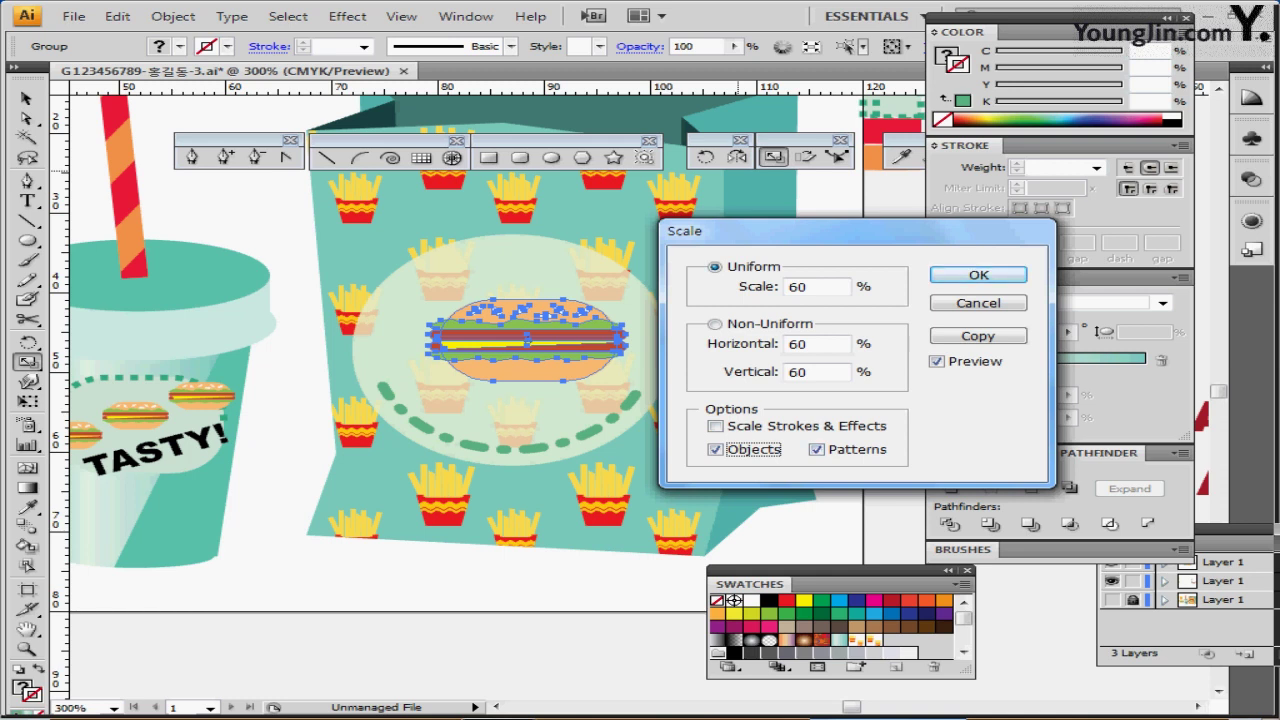
pyautogui.press('Return')
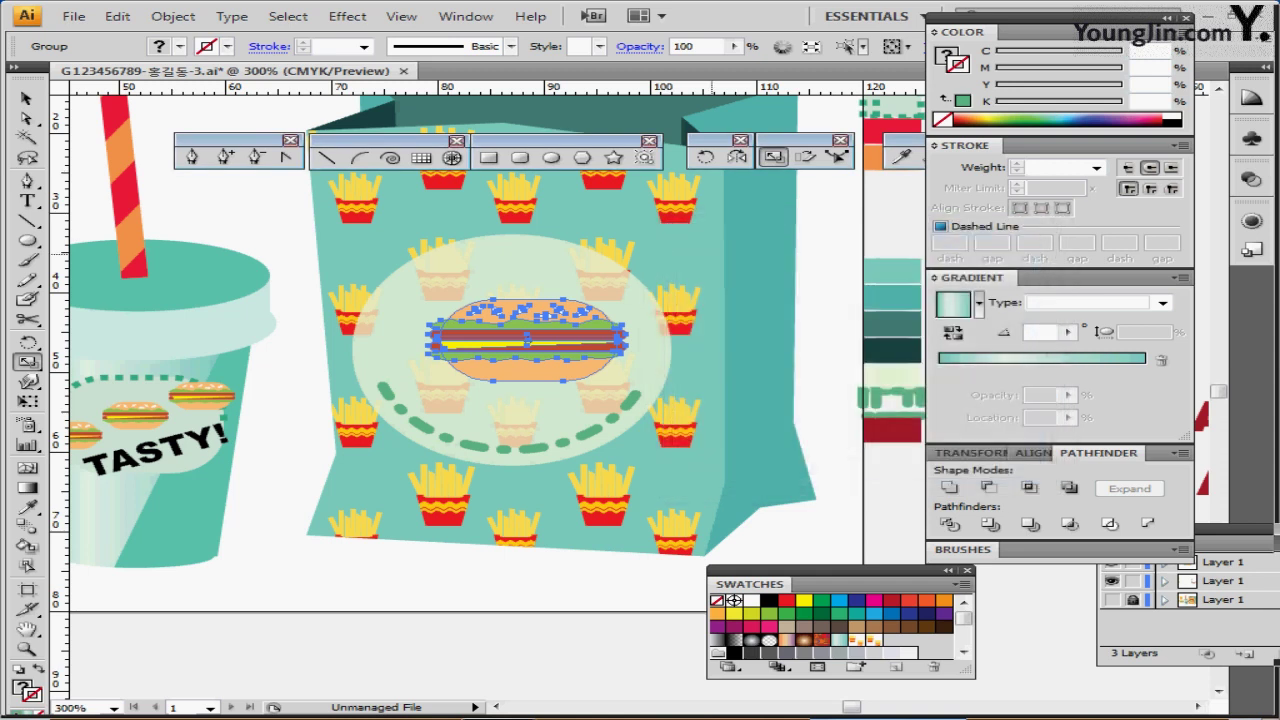
pyautogui.moveTo(549, 343)
pyautogui.mouseDown()
pyautogui.moveTo(527, 341)
pyautogui.moveTo(568, 346)
pyautogui.mouseUp()
# Offset the label ellipse's path inward by -5 mm, keeping miter joins with a limit of 4
pyautogui.keyDown('ctrl'); pyautogui.click(550, 267); pyautogui.keyUp('ctrl')
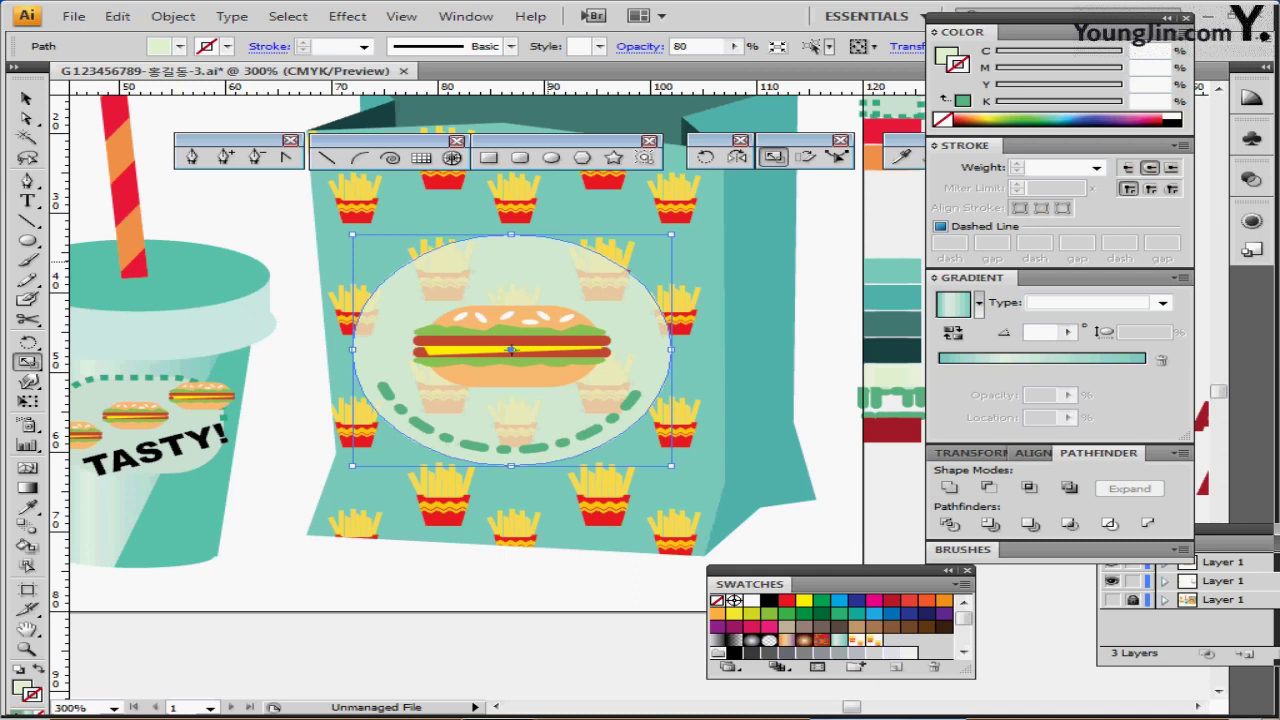
pyautogui.click(173, 16)
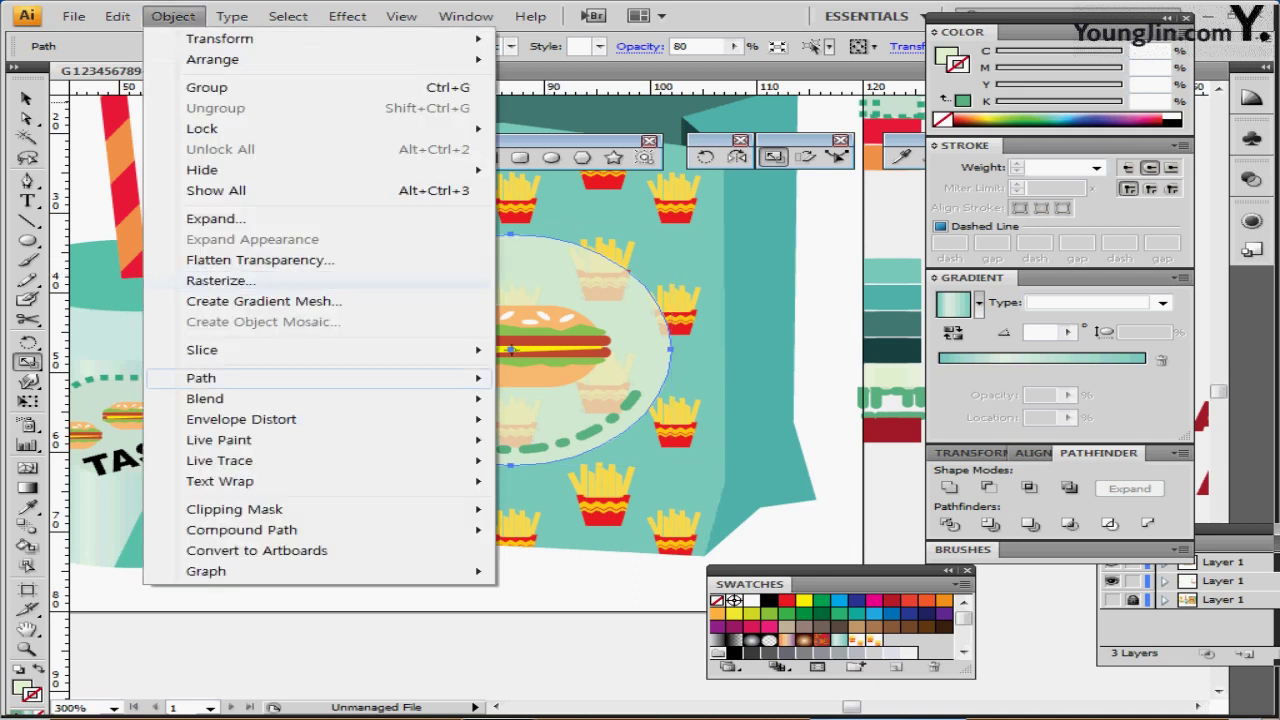
pyautogui.moveTo(300, 378)
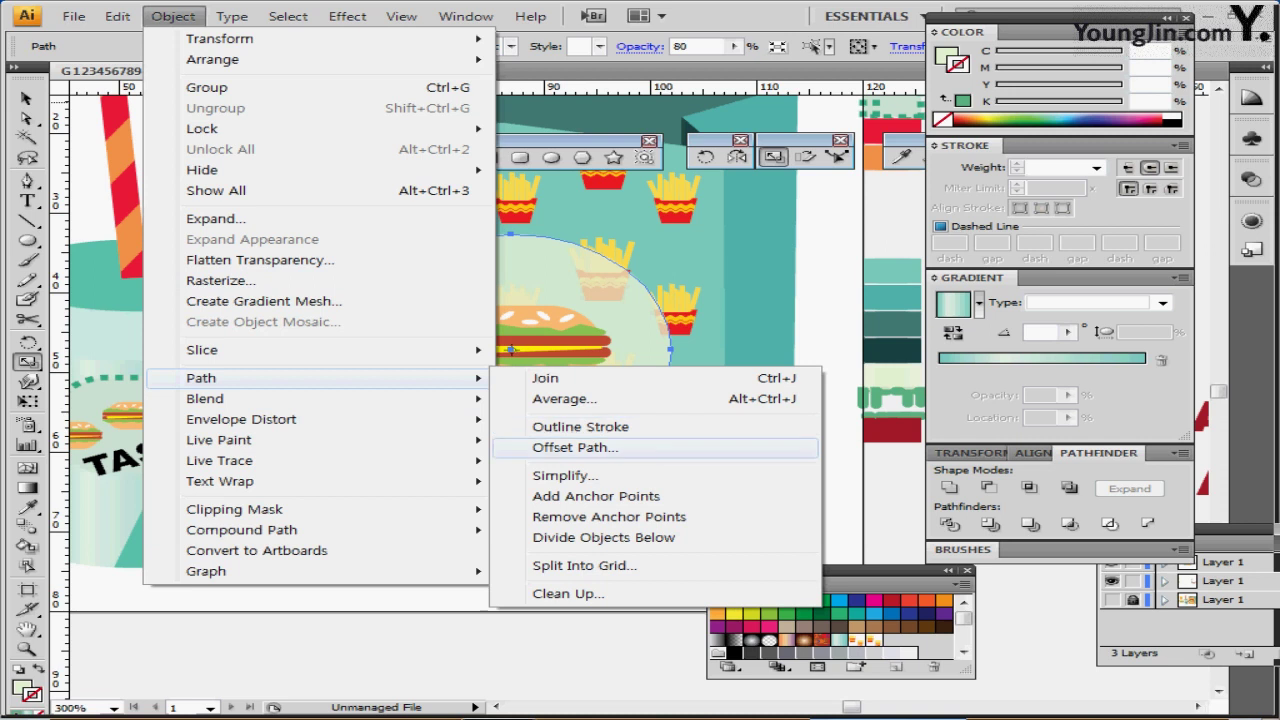
pyautogui.click(575, 447)
pyautogui.write('-')
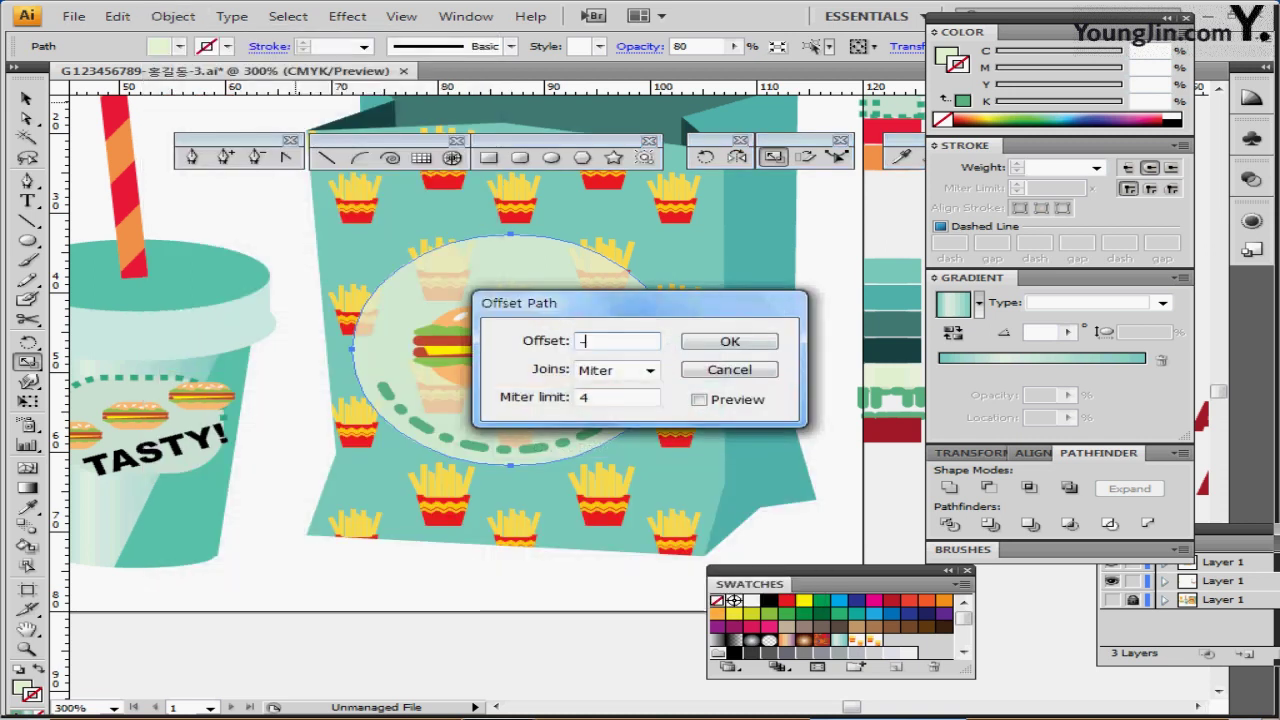
pyautogui.write('5')
pyautogui.press('Return')
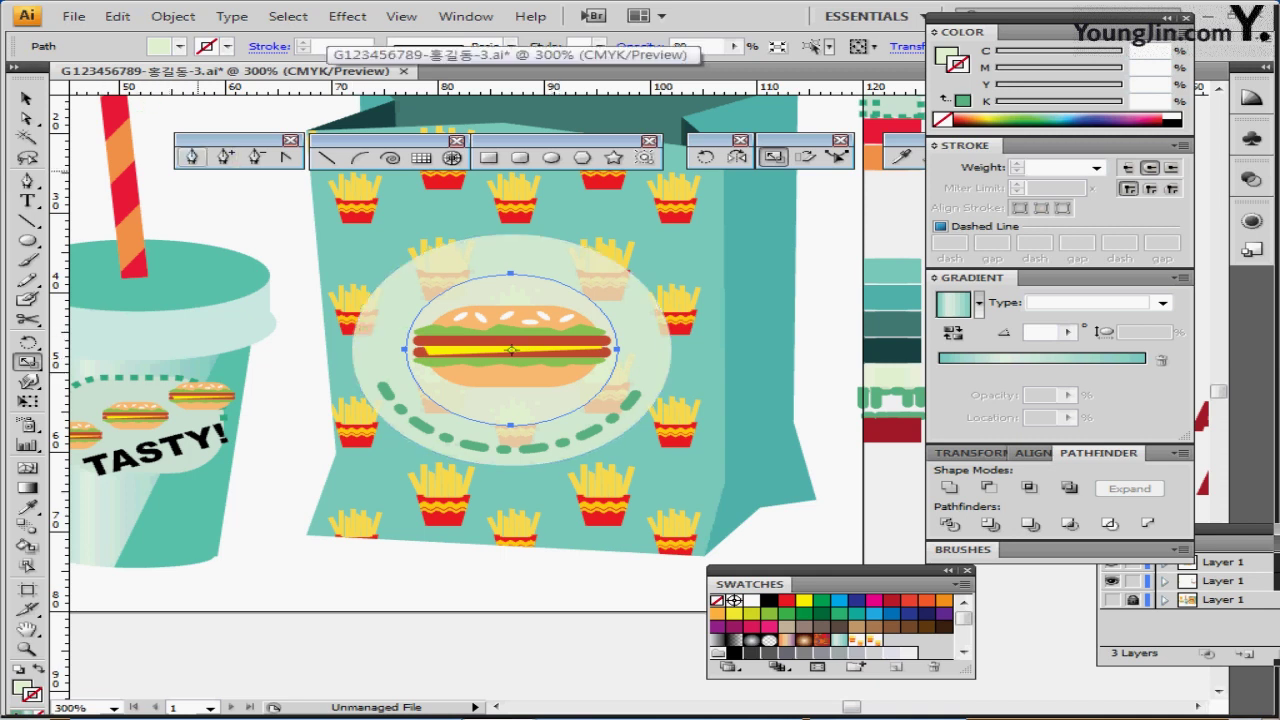
# Split the inner offset ellipse with the Scissors tool just below its left and right extremes, and delete the lower arc
pyautogui.press('t')
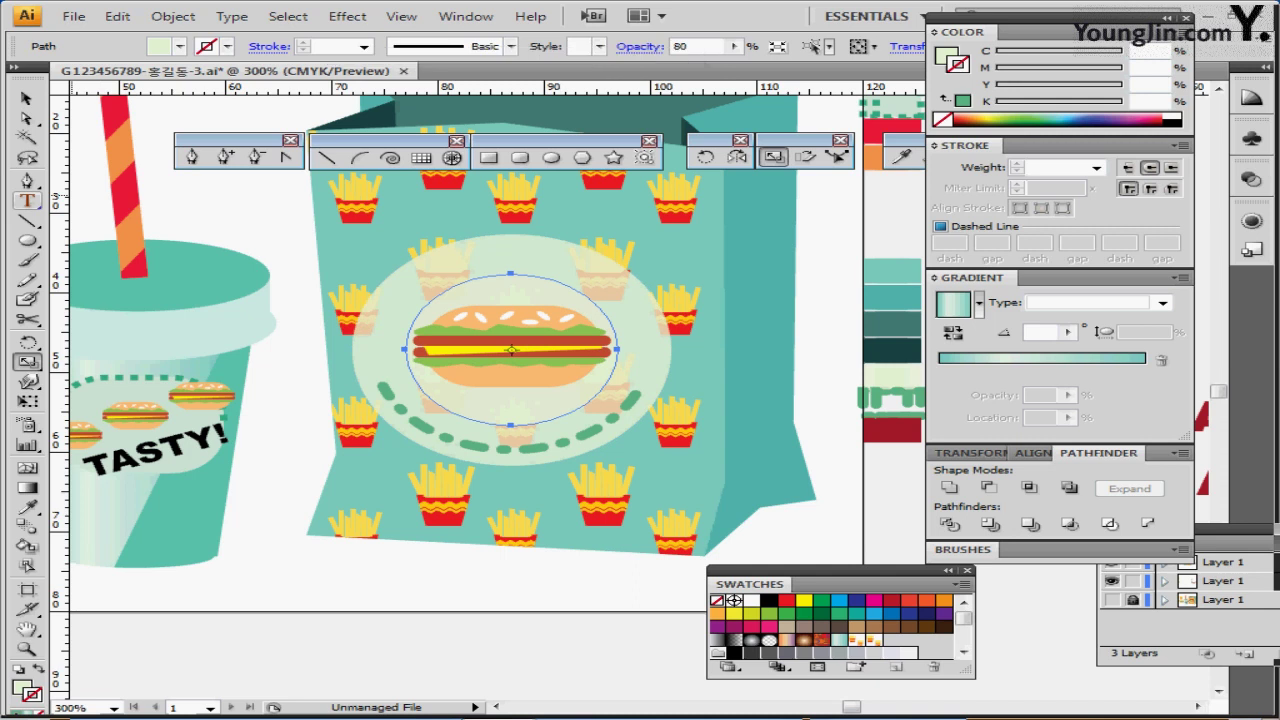
pyautogui.press('r')
pyautogui.press('c')
pyautogui.press('c')
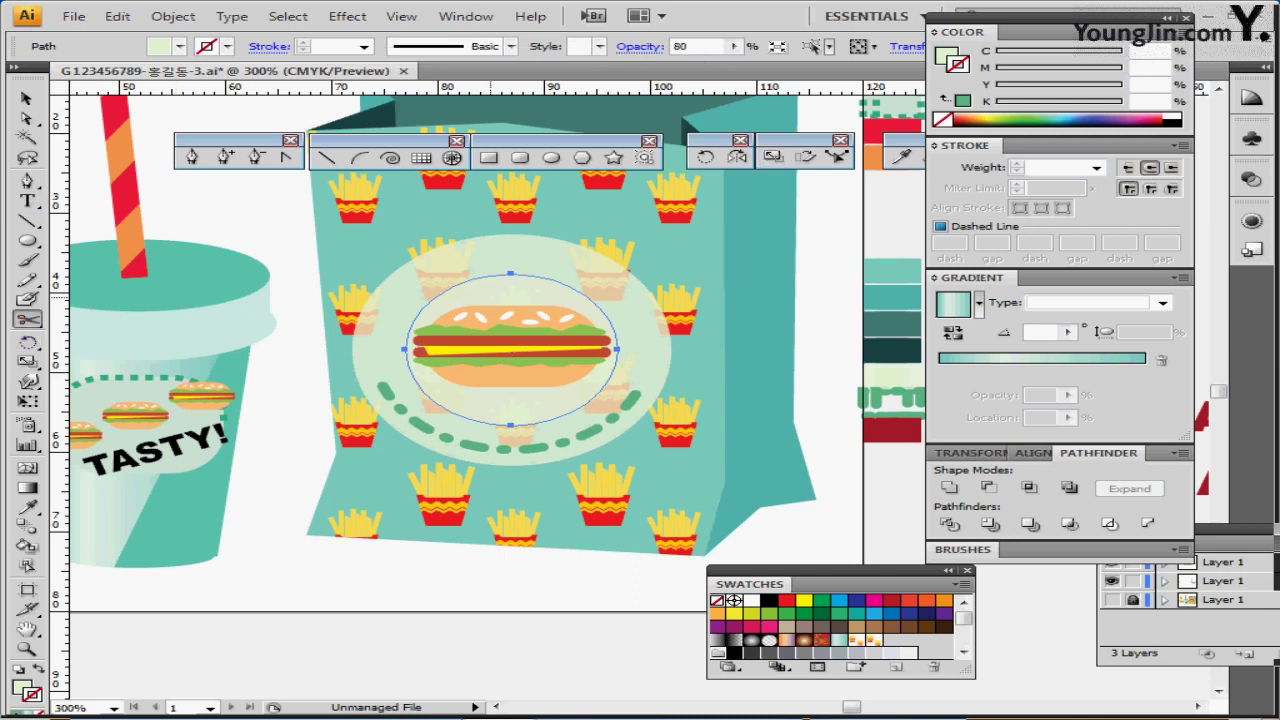
pyautogui.click(414, 352)
pyautogui.click(405, 362)
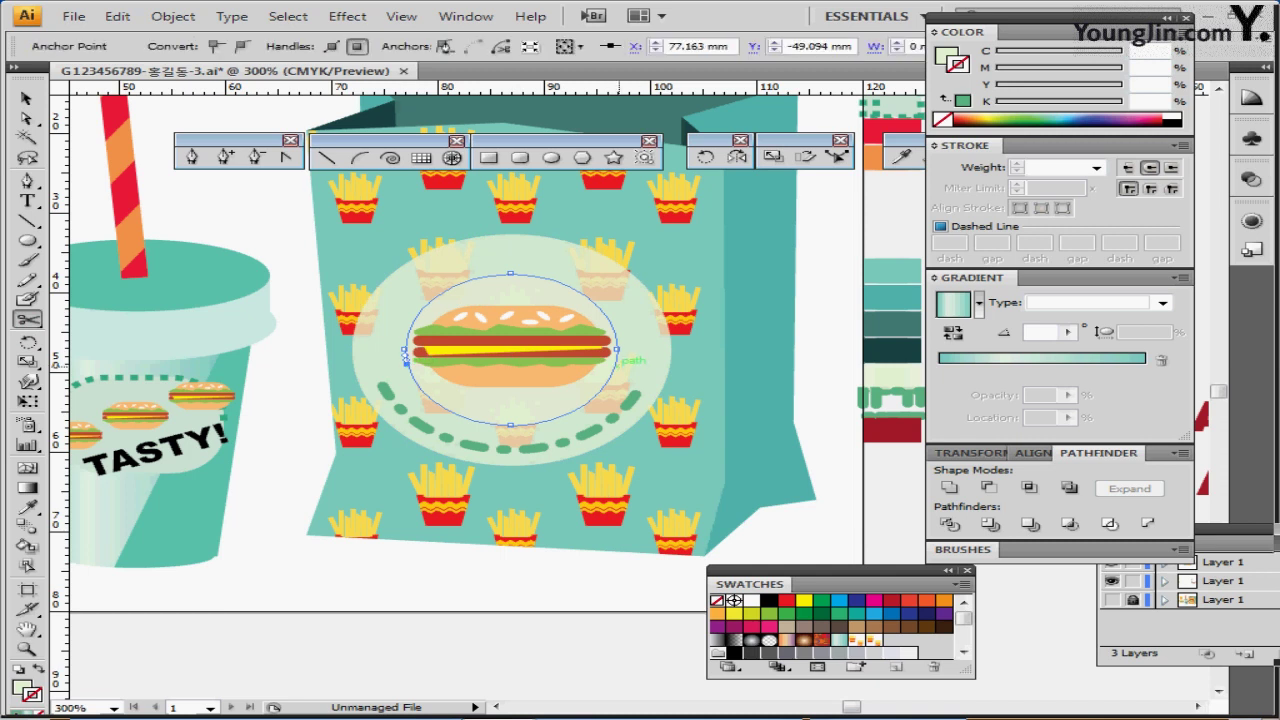
pyautogui.click(615, 360)
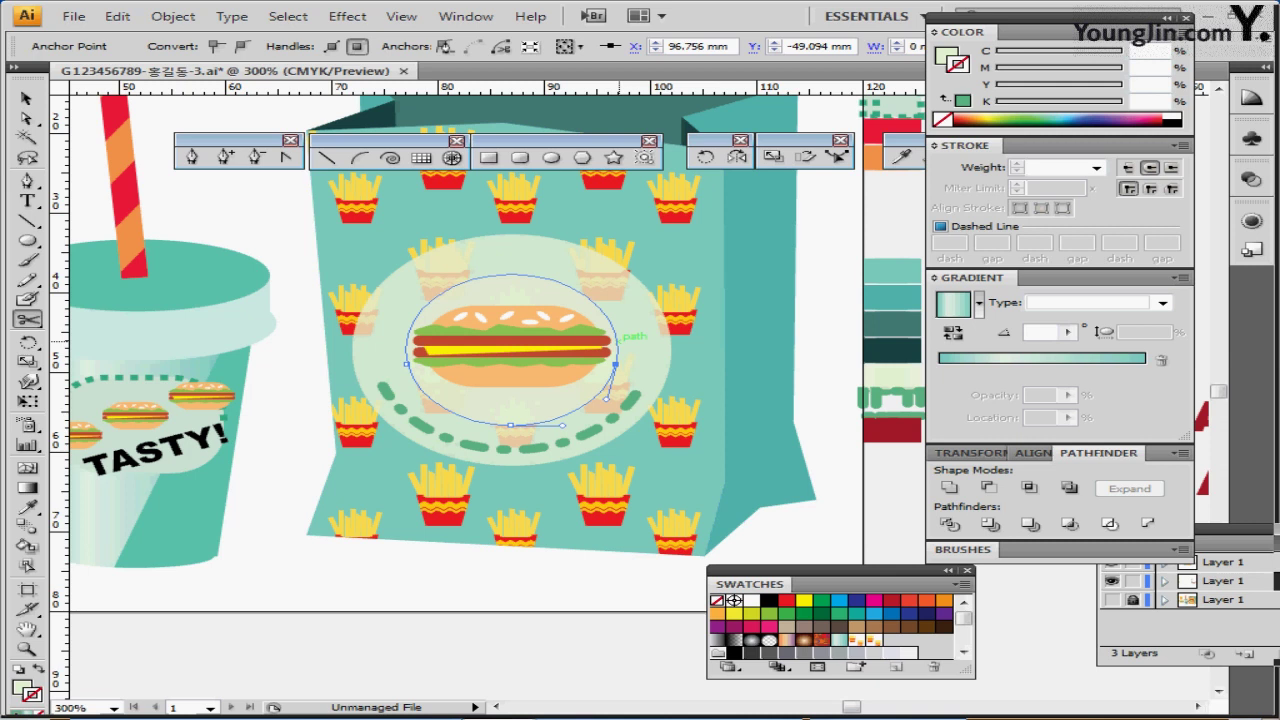
pyautogui.press('Delete')
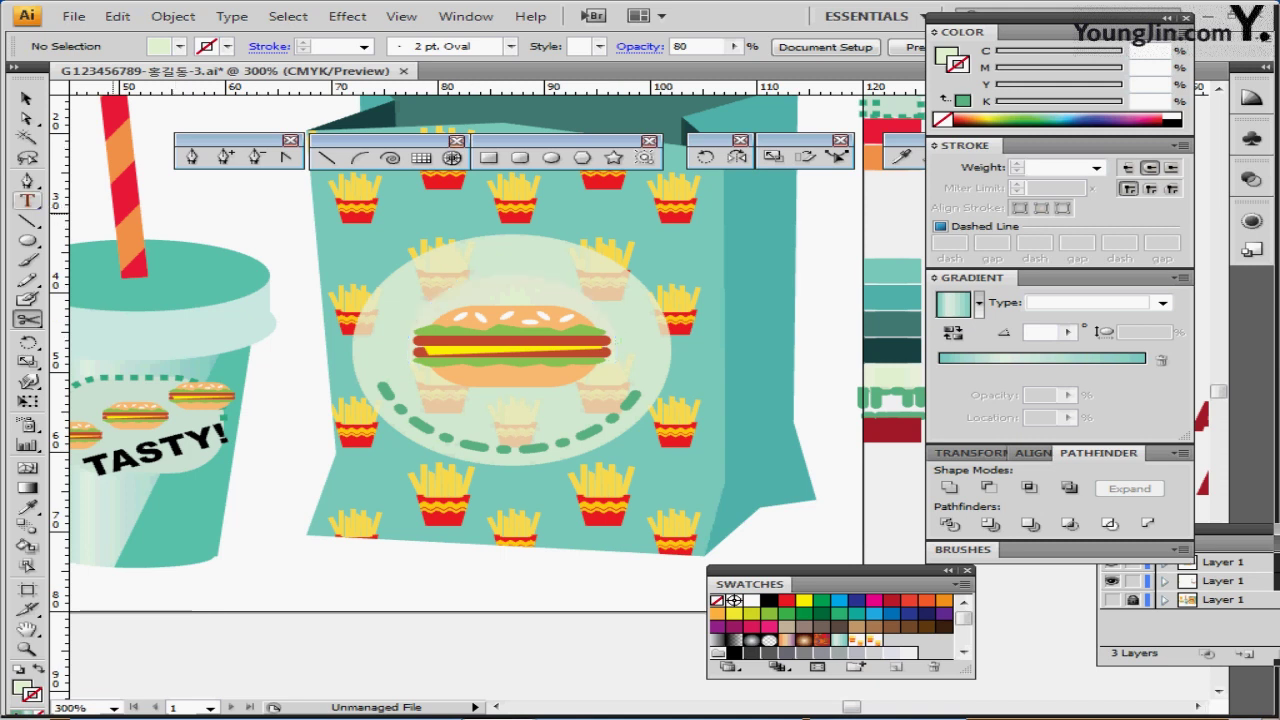
# Convert the remaining upper arc above the burger into an empty text path with the Type on a Path tool
pyautogui.click(27, 201)
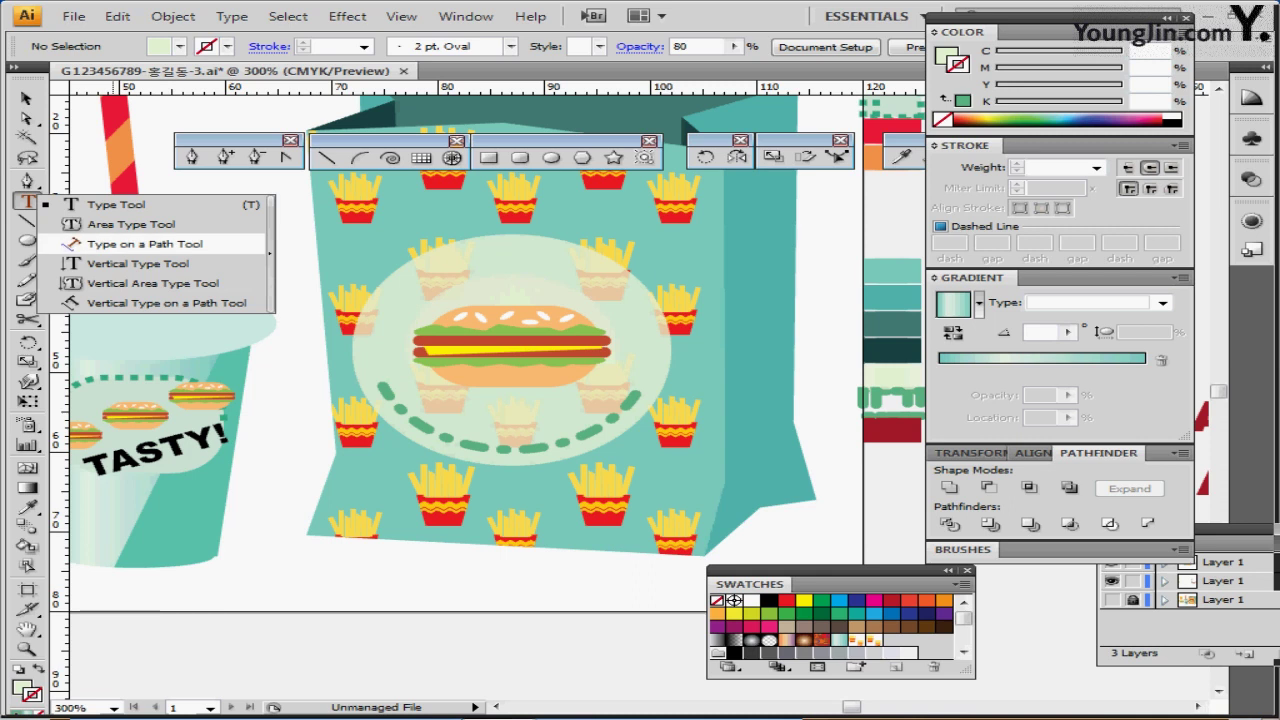
pyautogui.click(145, 244)
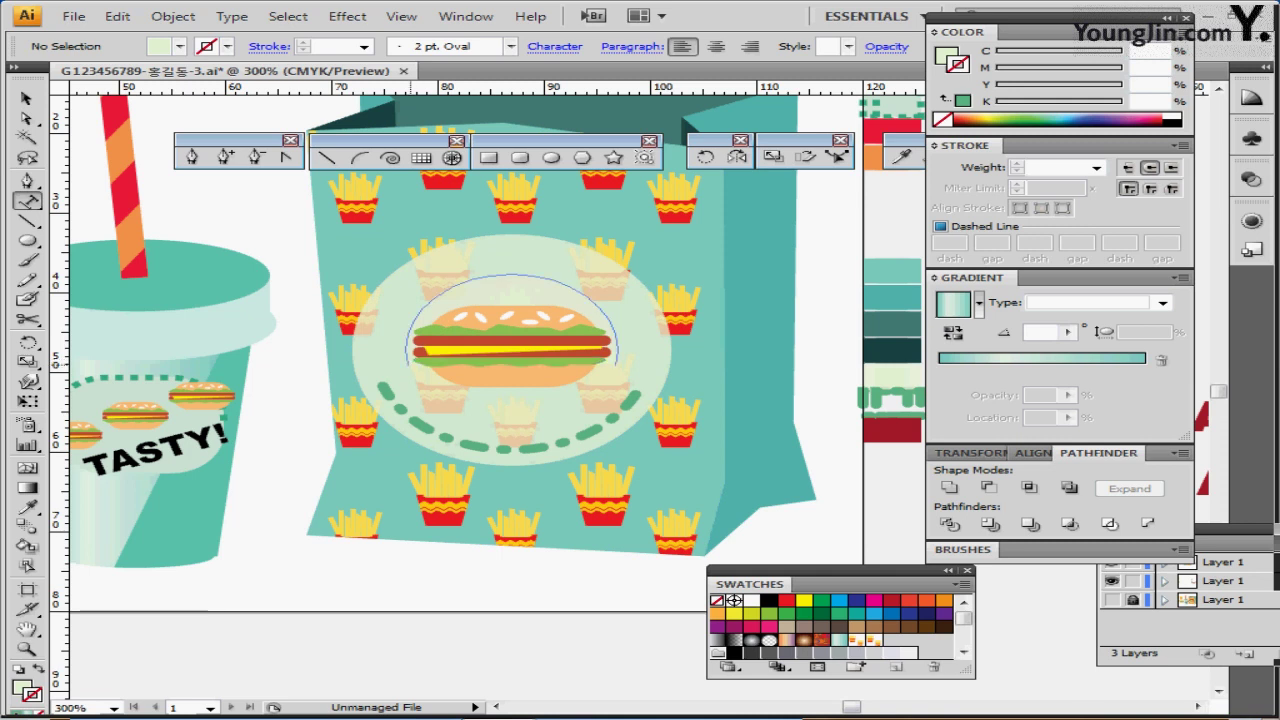
pyautogui.click(400, 356)
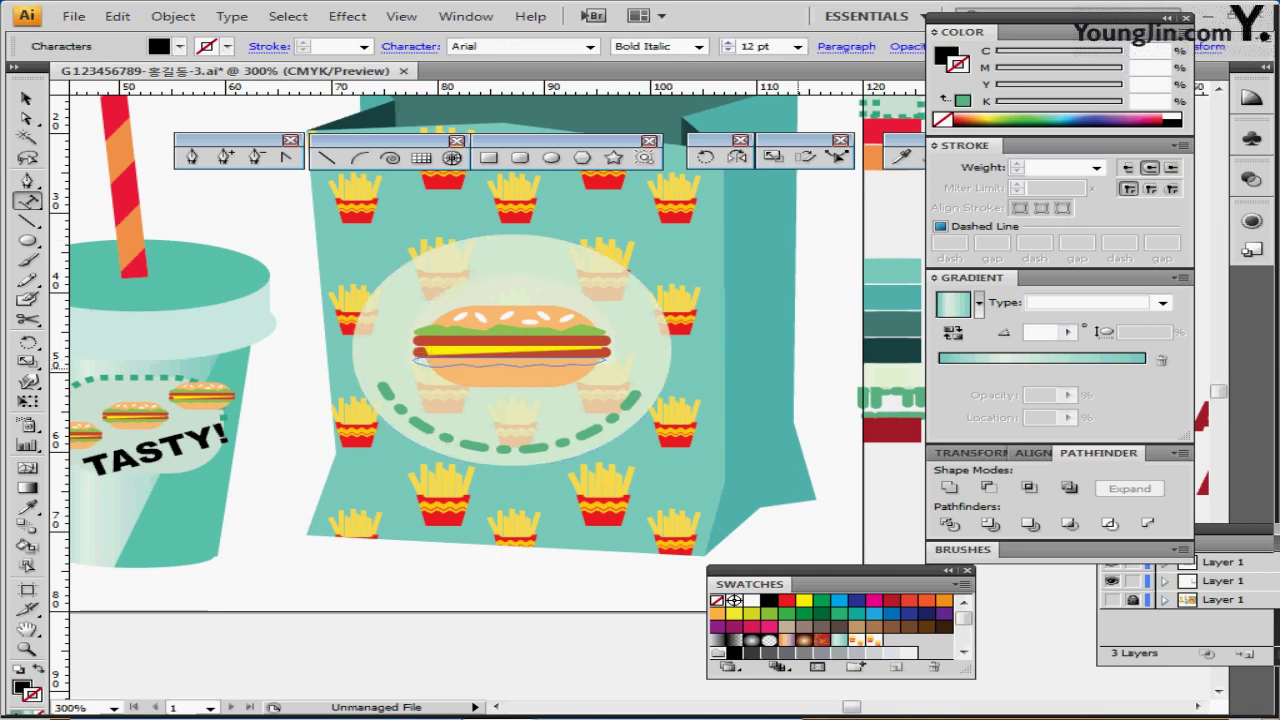
pyautogui.press('ctrl')
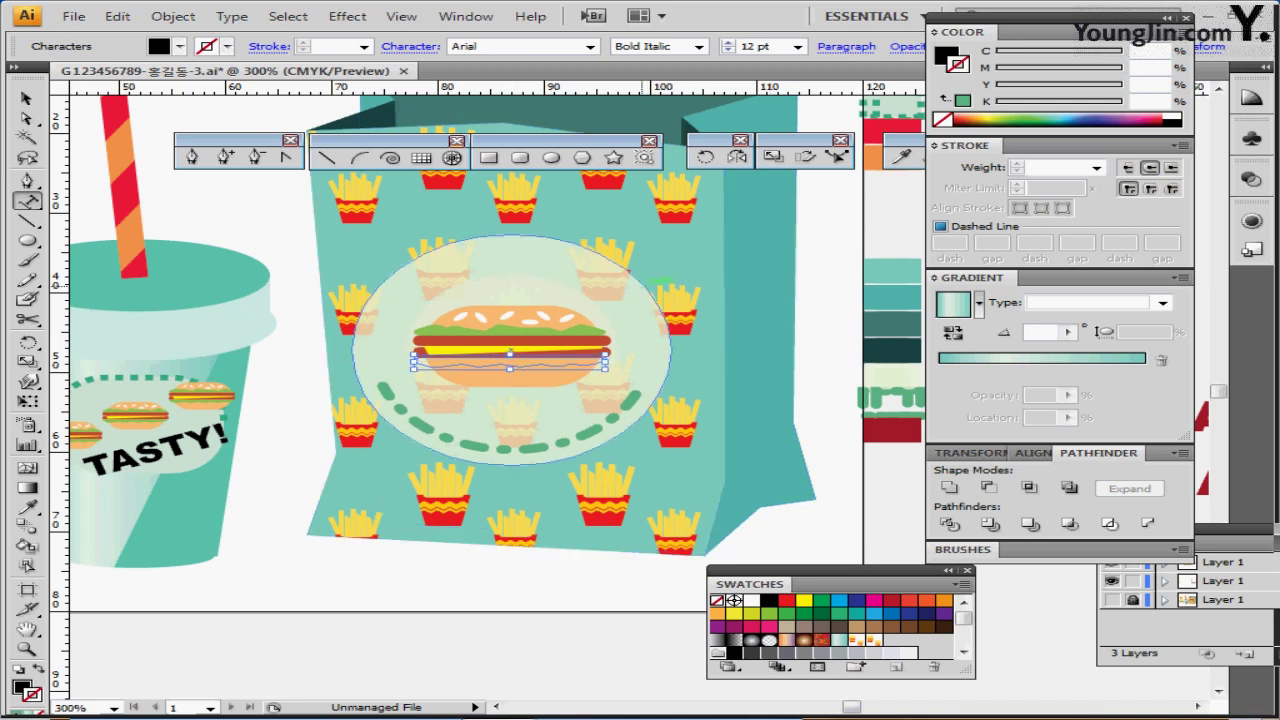
pyautogui.hotkey('ctrl', 'z')
pyautogui.hotkey('ctrl', 'z')
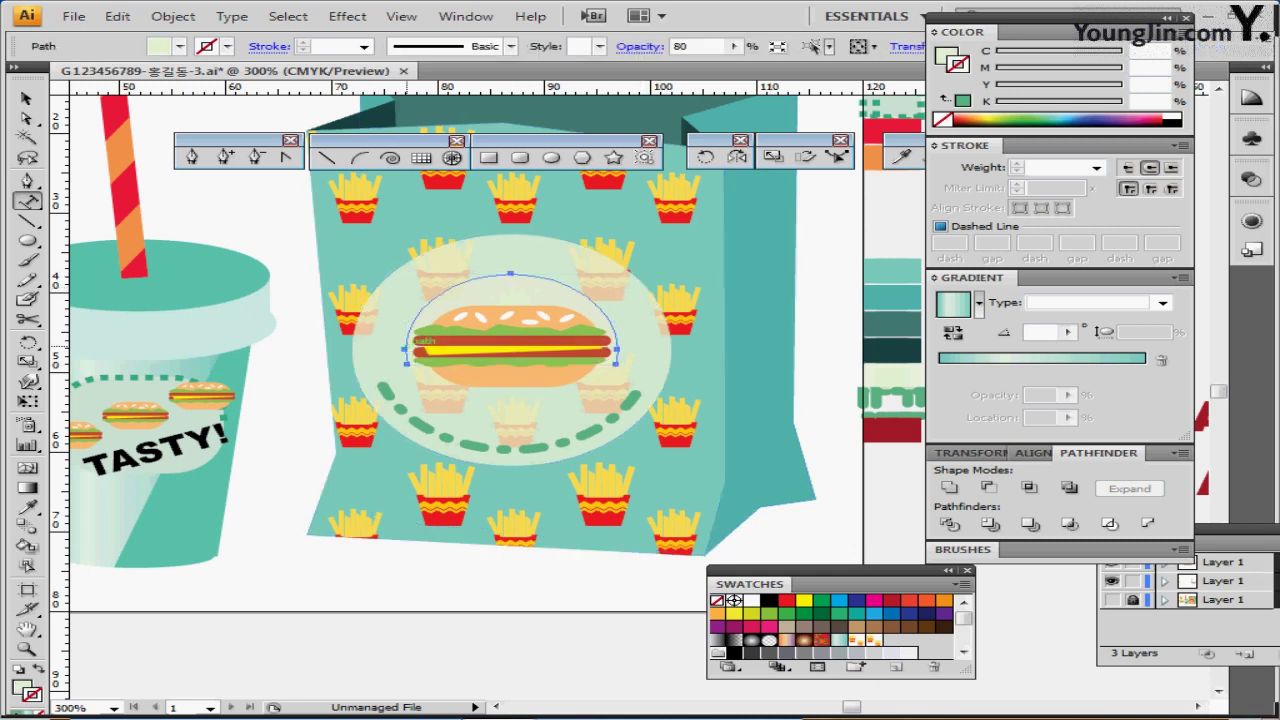
pyautogui.click(407, 347)
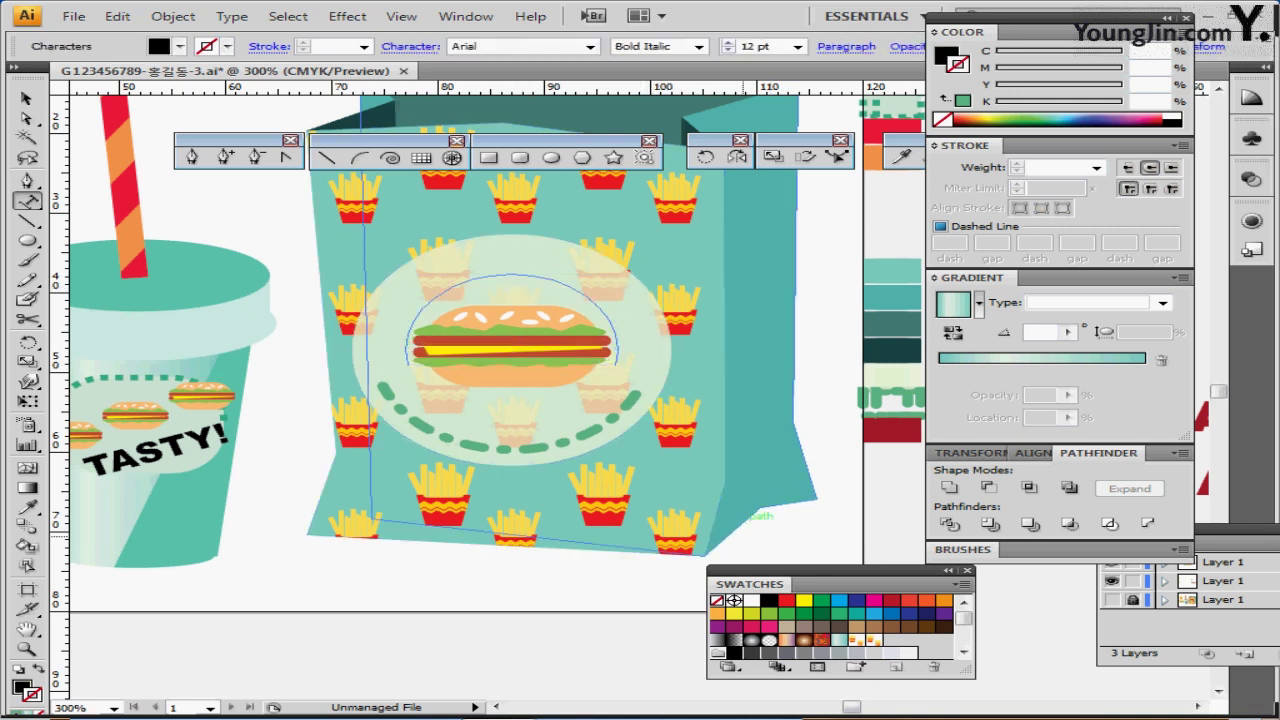
pyautogui.hotkey('ctrl', 'shift', 'a')
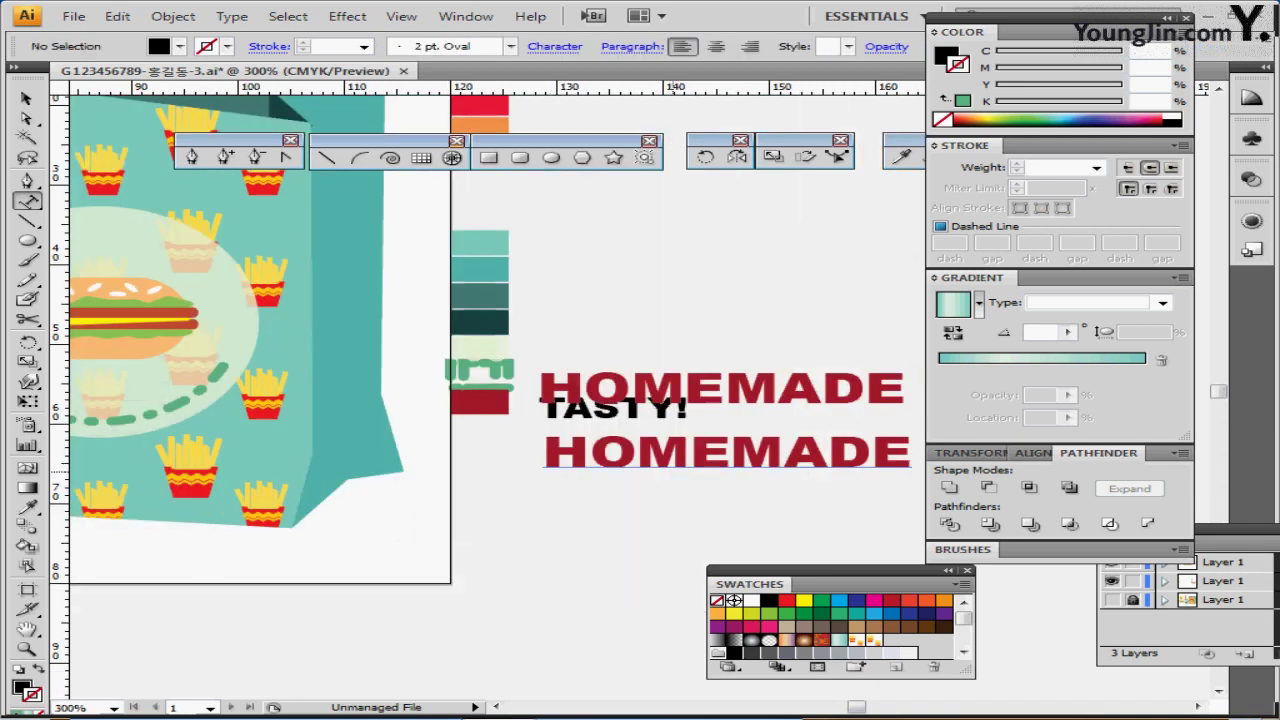
# Cut the lower of the two HOMEMADE texts beside the artboard to the clipboard
pyautogui.doubleClick(674, 467)
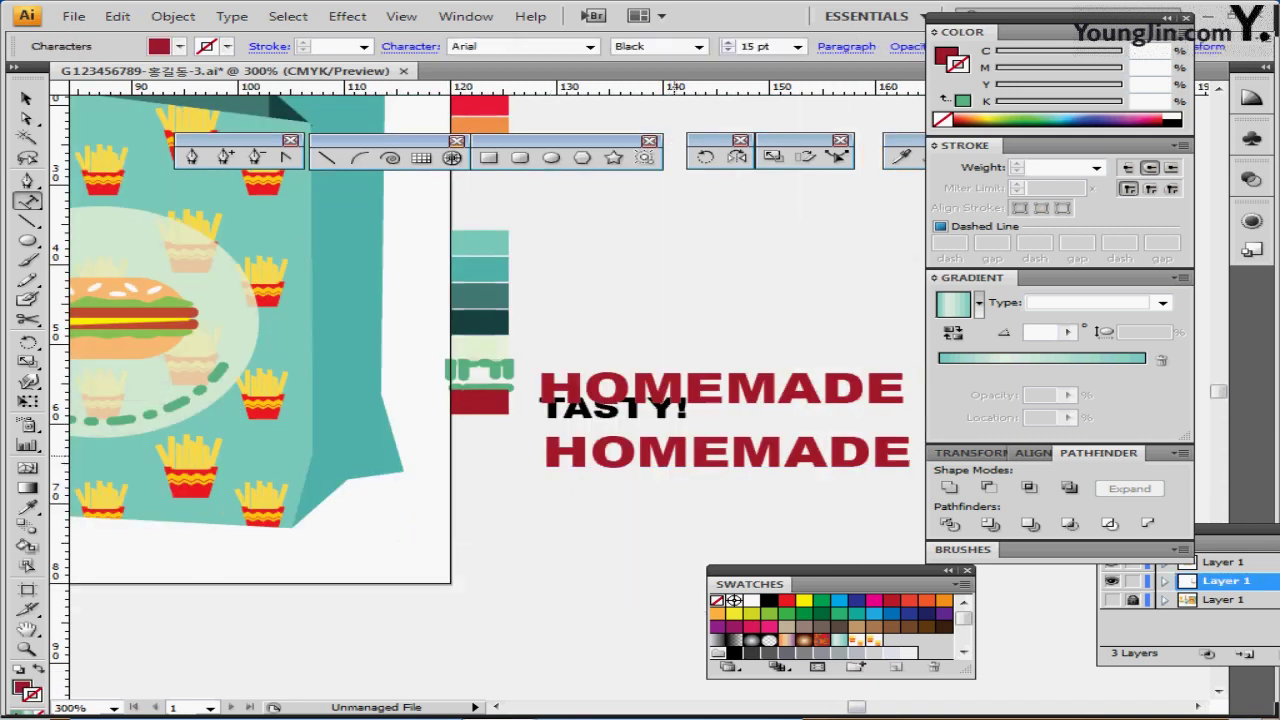
pyautogui.hotkey('ctrl', 'x')
pyautogui.keyDown('ctrl'); pyautogui.click(623, 516); pyautogui.keyUp('ctrl')
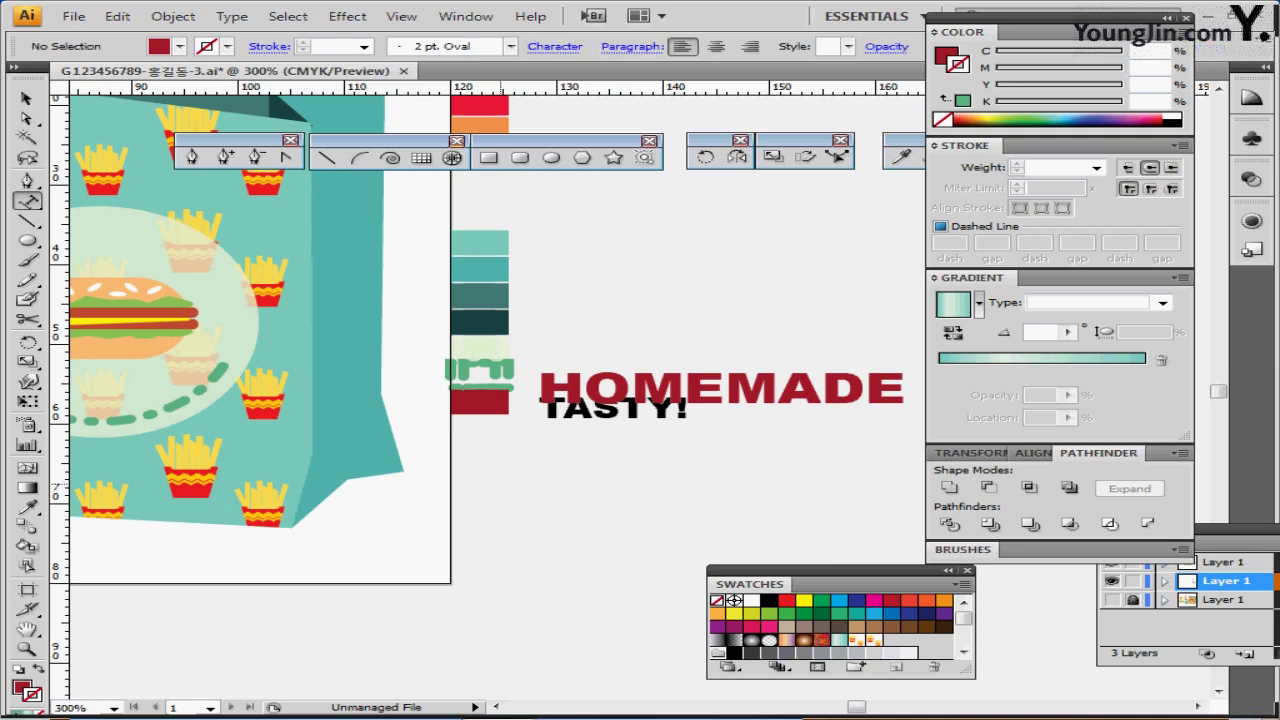
# Paste the HOMEMADE text along the arc above the burger and select the resulting text object
pyautogui.moveTo(400, 480); pyautogui.dragTo(862, 490)
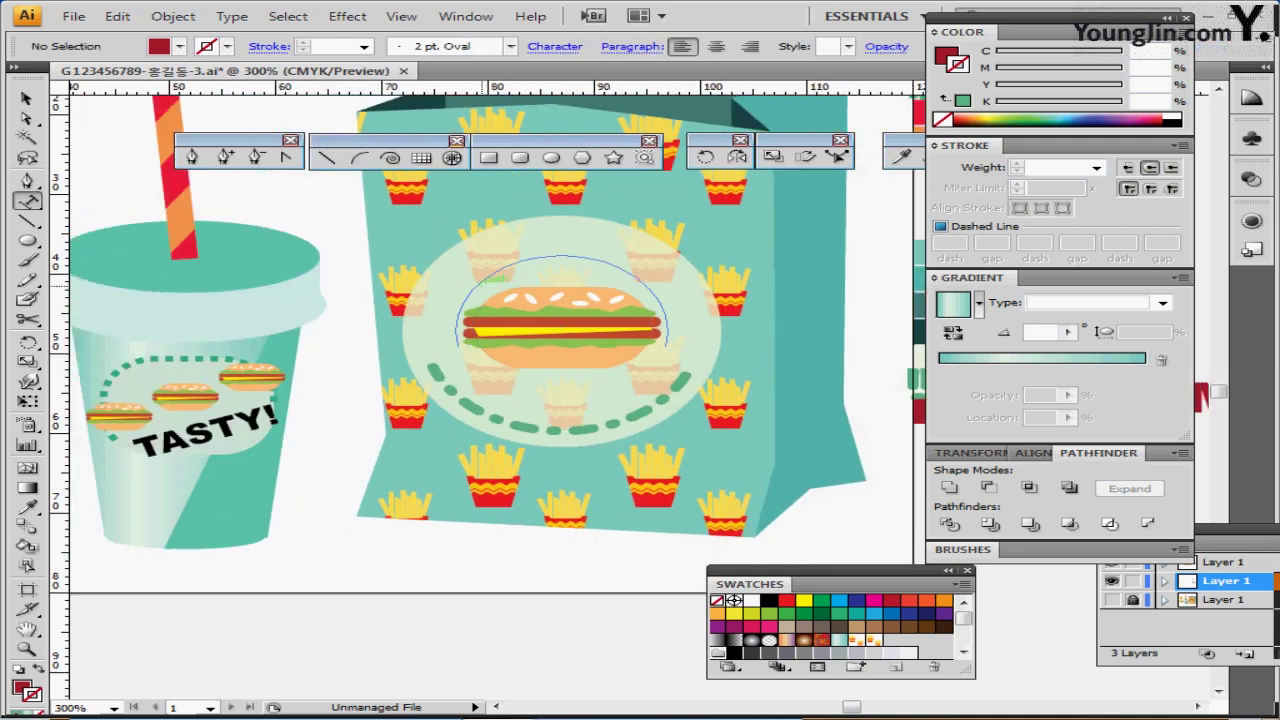
pyautogui.click(457, 325)
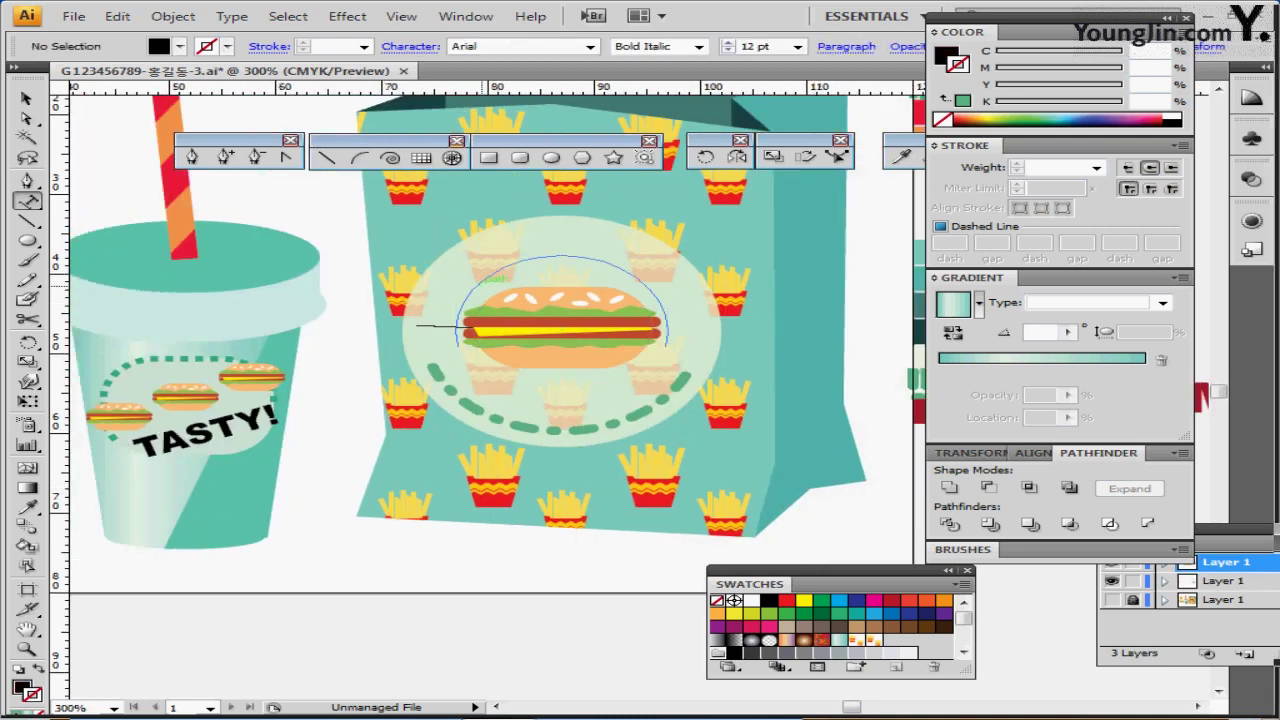
pyautogui.hotkey('ctrl', 'v')
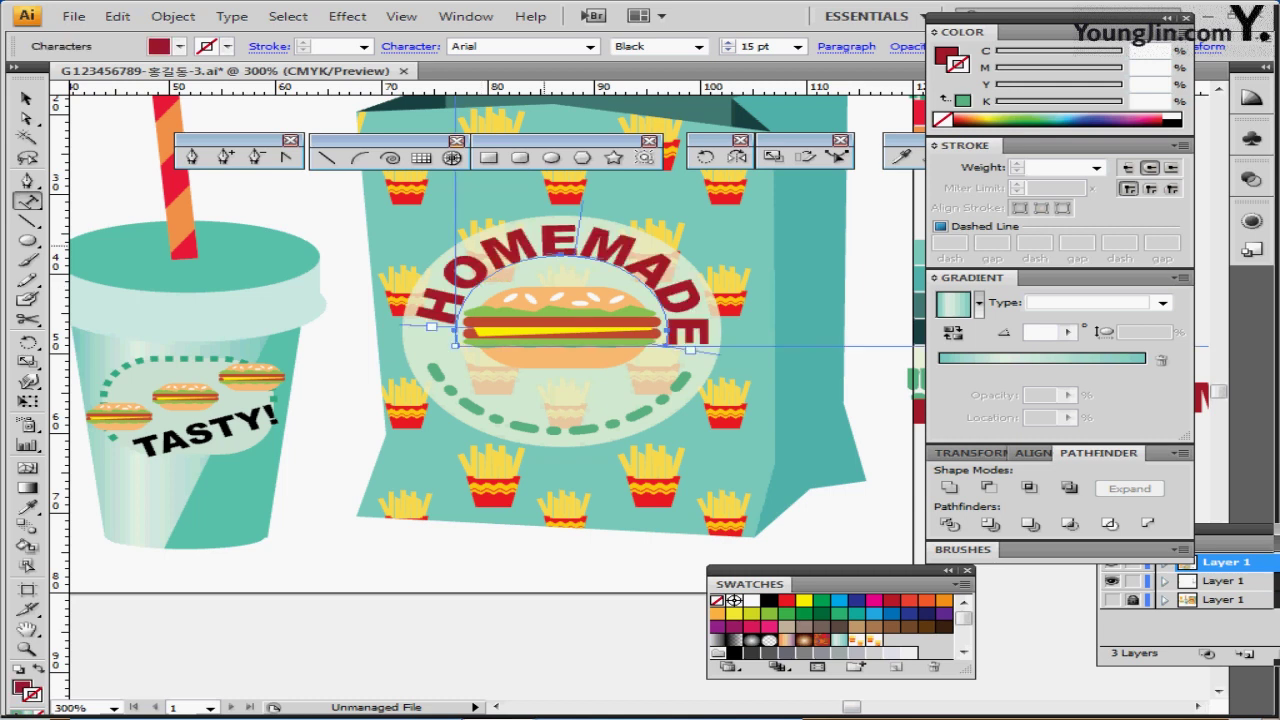
pyautogui.hotkey('ctrl', 'z')
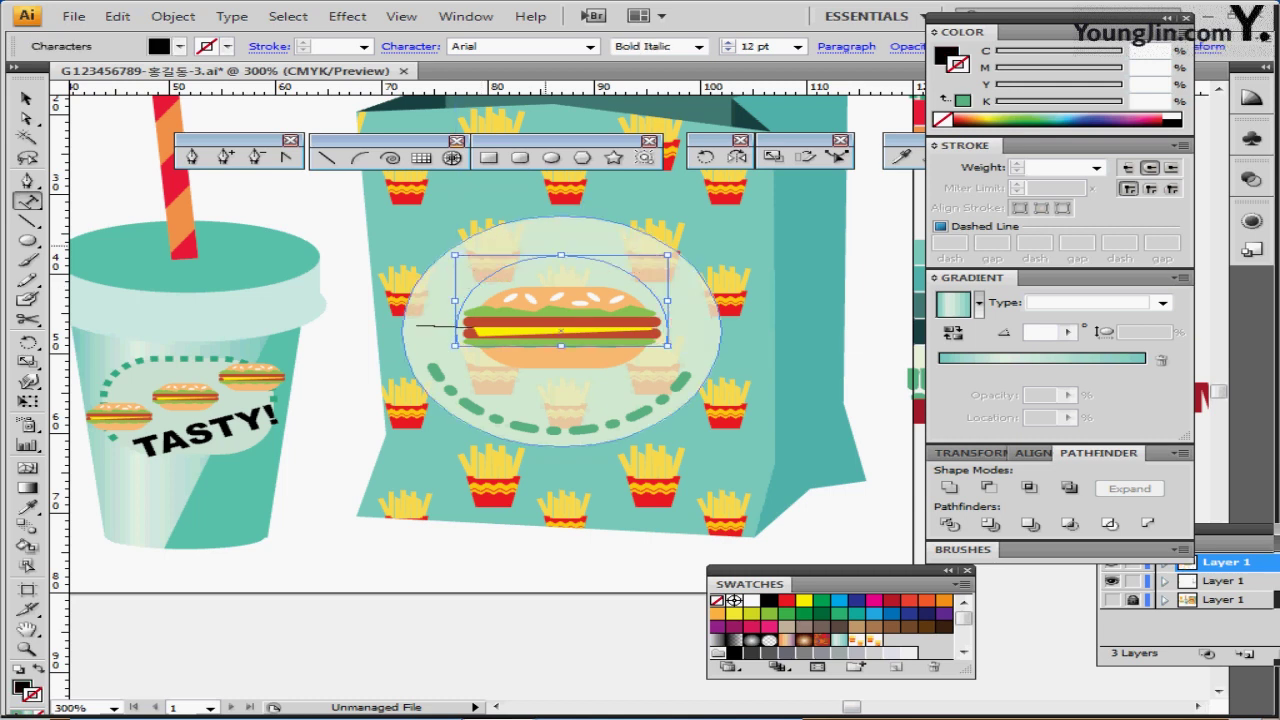
pyautogui.hotkey('ctrl', 'v')
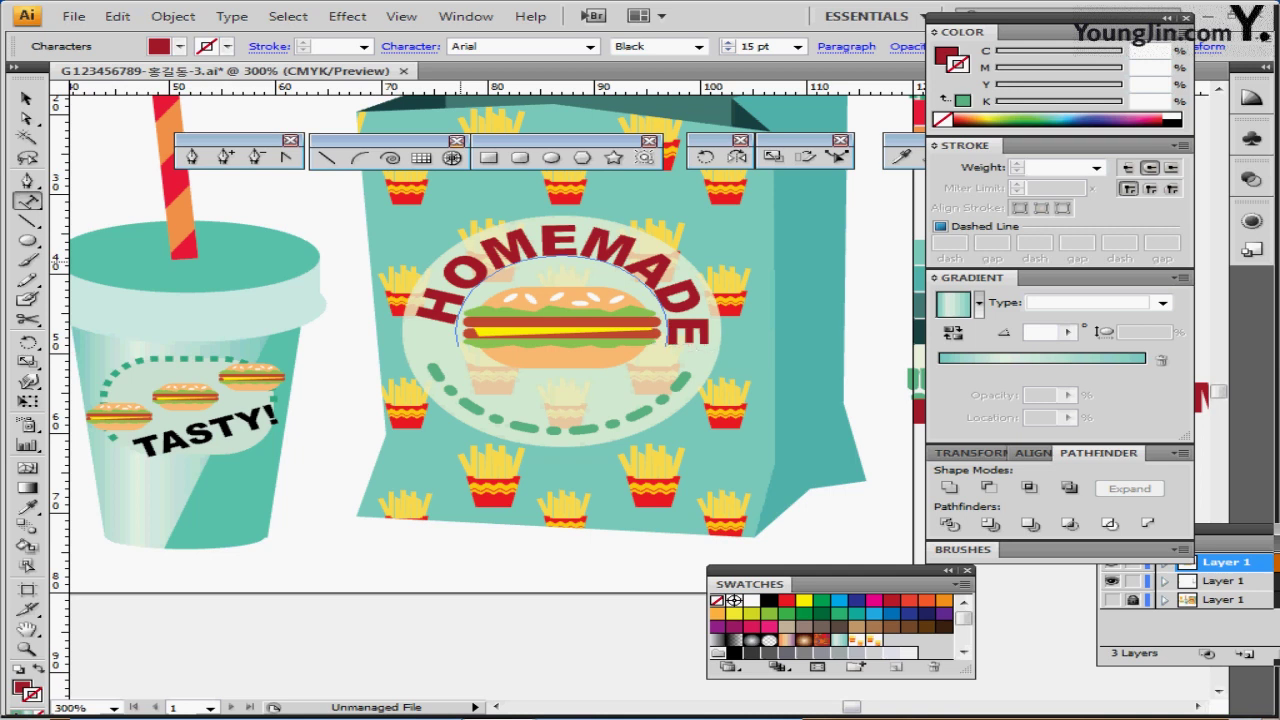
pyautogui.keyDown('ctrl'); pyautogui.click(447, 286); pyautogui.keyUp('ctrl')
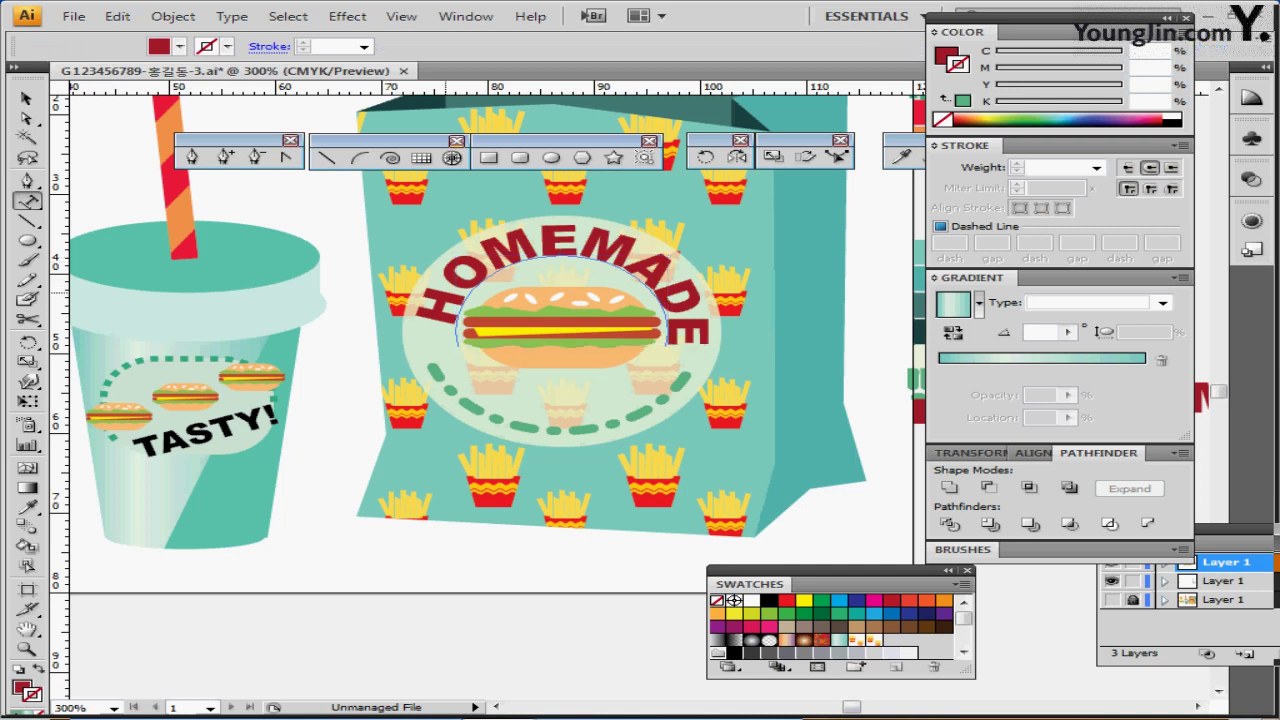
pyautogui.keyDown('ctrl'); pyautogui.click(457, 293); pyautogui.keyUp('ctrl')
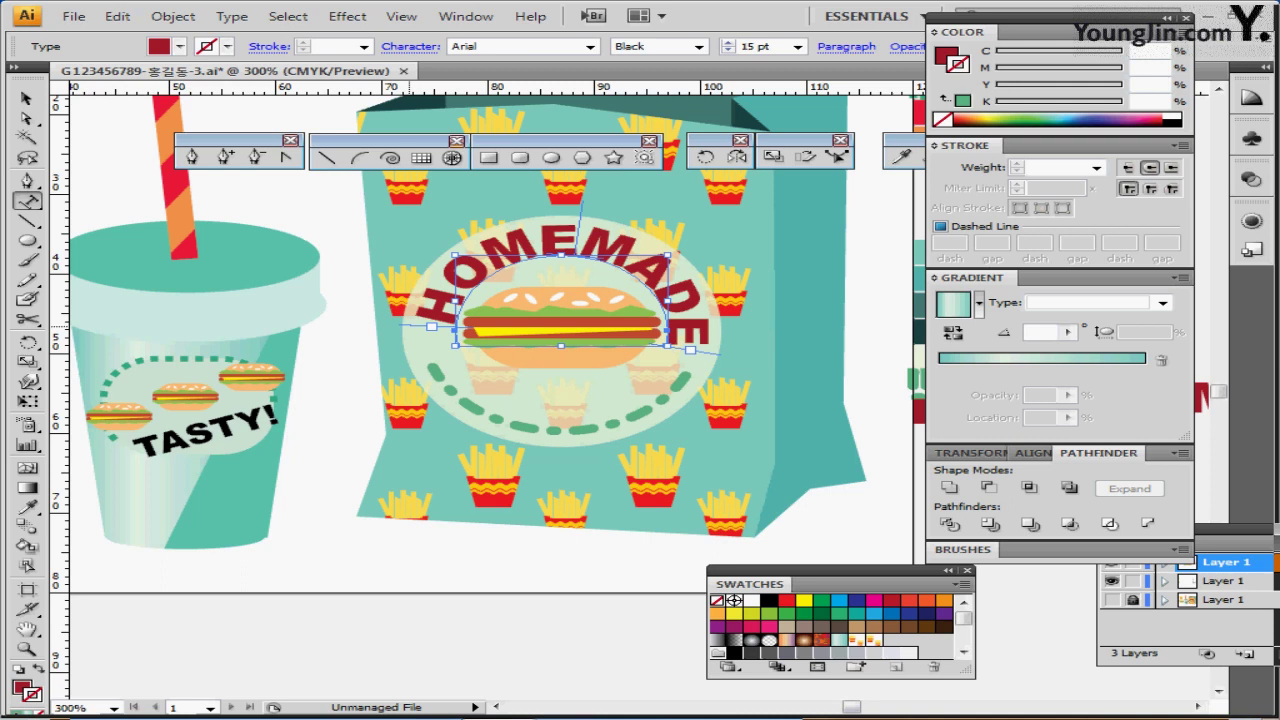
# Slide the HOMEMADE text back along its arc so it sits centred above the burger, and deselect it
pyautogui.moveTo(409, 325)
pyautogui.mouseDown()
pyautogui.moveTo(411, 343)
pyautogui.moveTo(428, 342)
pyautogui.moveTo(410, 344)
pyautogui.mouseUp()
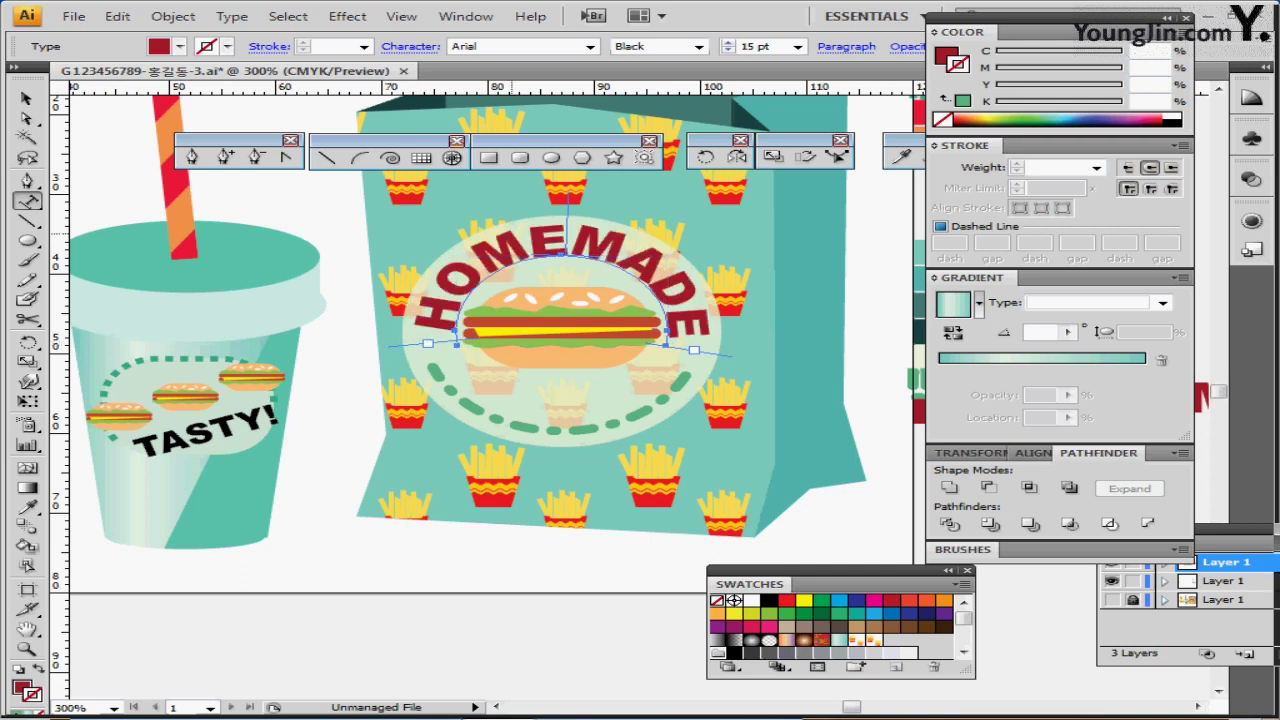
pyautogui.keyDown('ctrl'); pyautogui.click(358, 204); pyautogui.keyUp('ctrl')
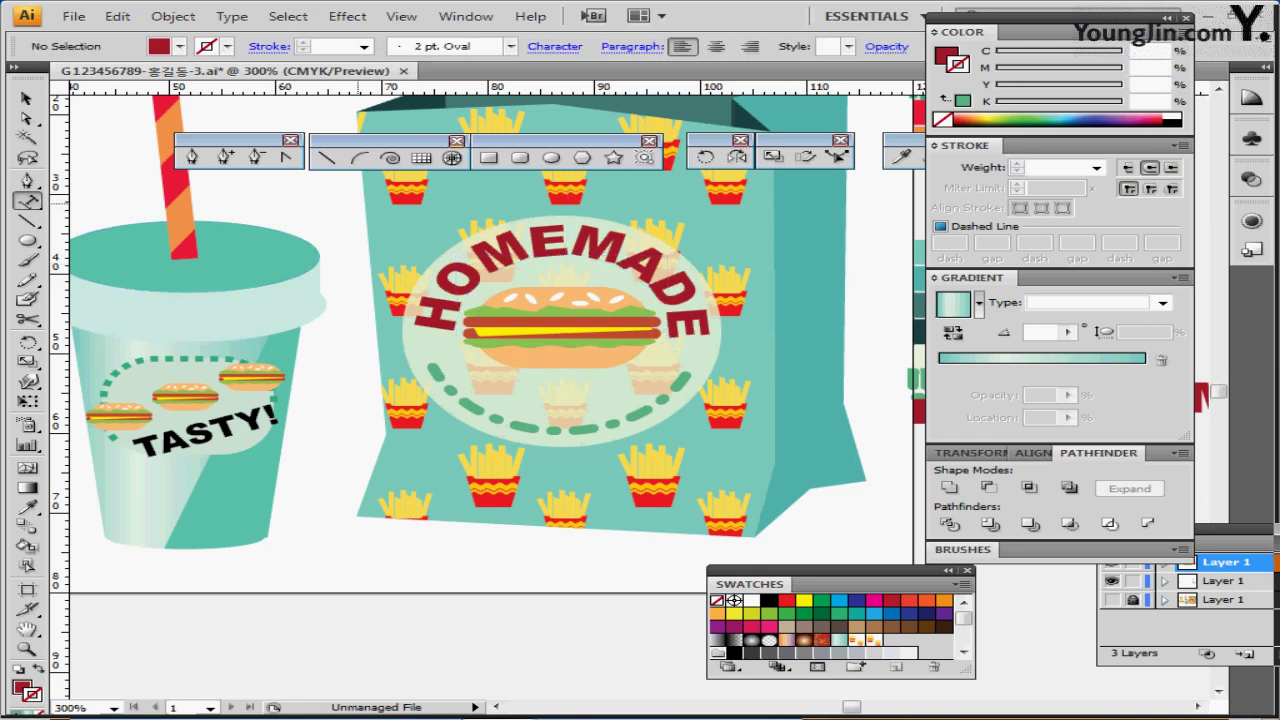
# Select the HOMEMADE text, burger, dashed arc and label ellipse on the bag together and rotate them slightly clockwise
pyautogui.click(469, 279)
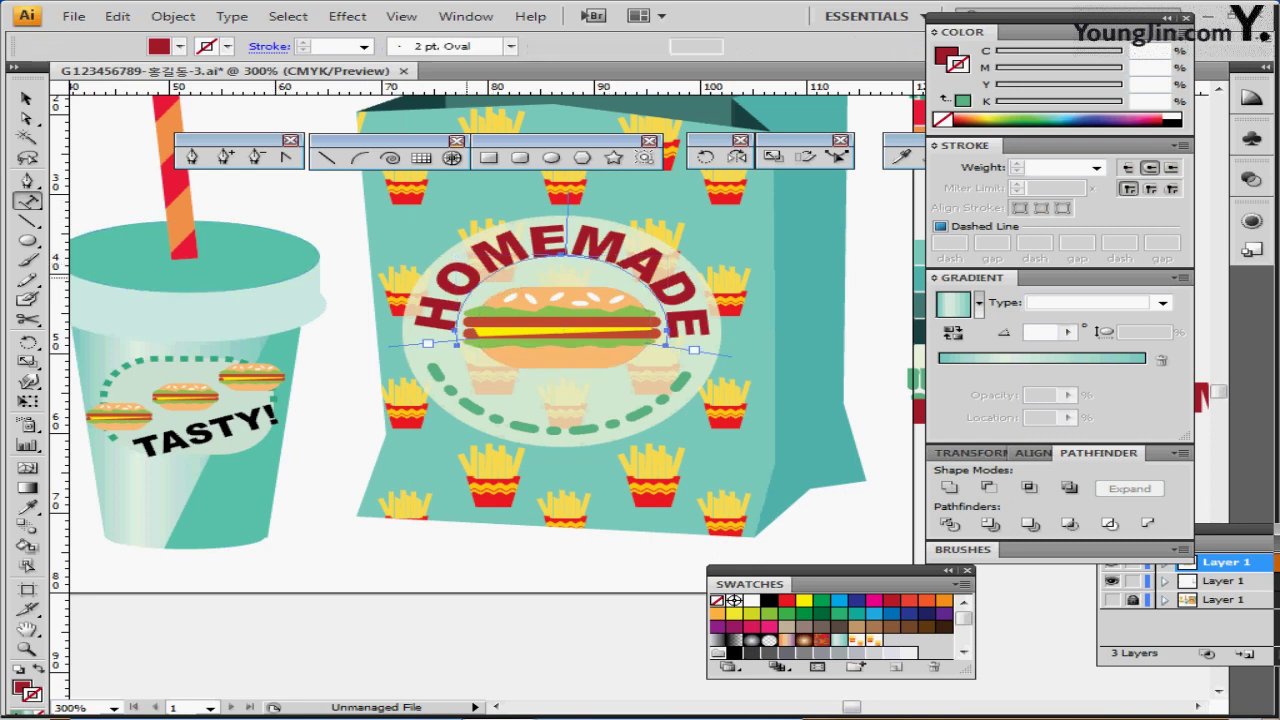
pyautogui.click(580, 302)
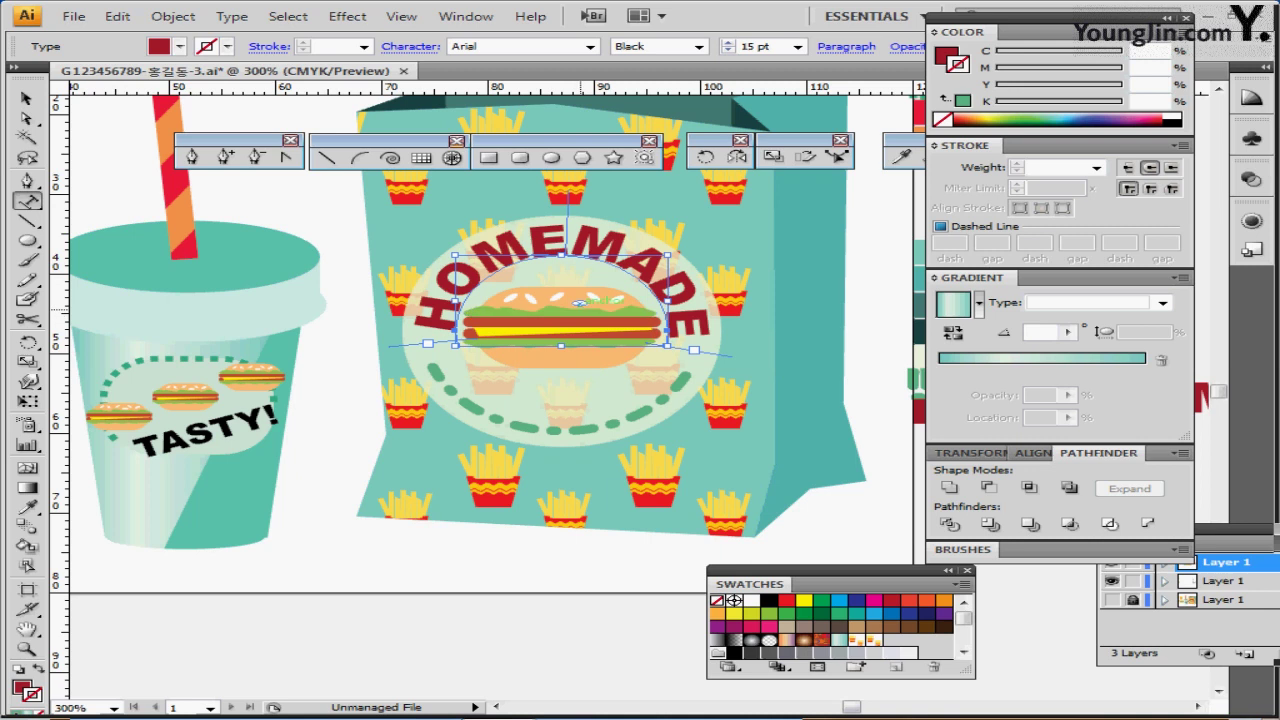
pyautogui.click(580, 302)
pyautogui.keyDown('ctrl'); pyautogui.keyDown('shift'); pyautogui.click(632, 261); pyautogui.keyUp('shift'); pyautogui.keyUp('ctrl')
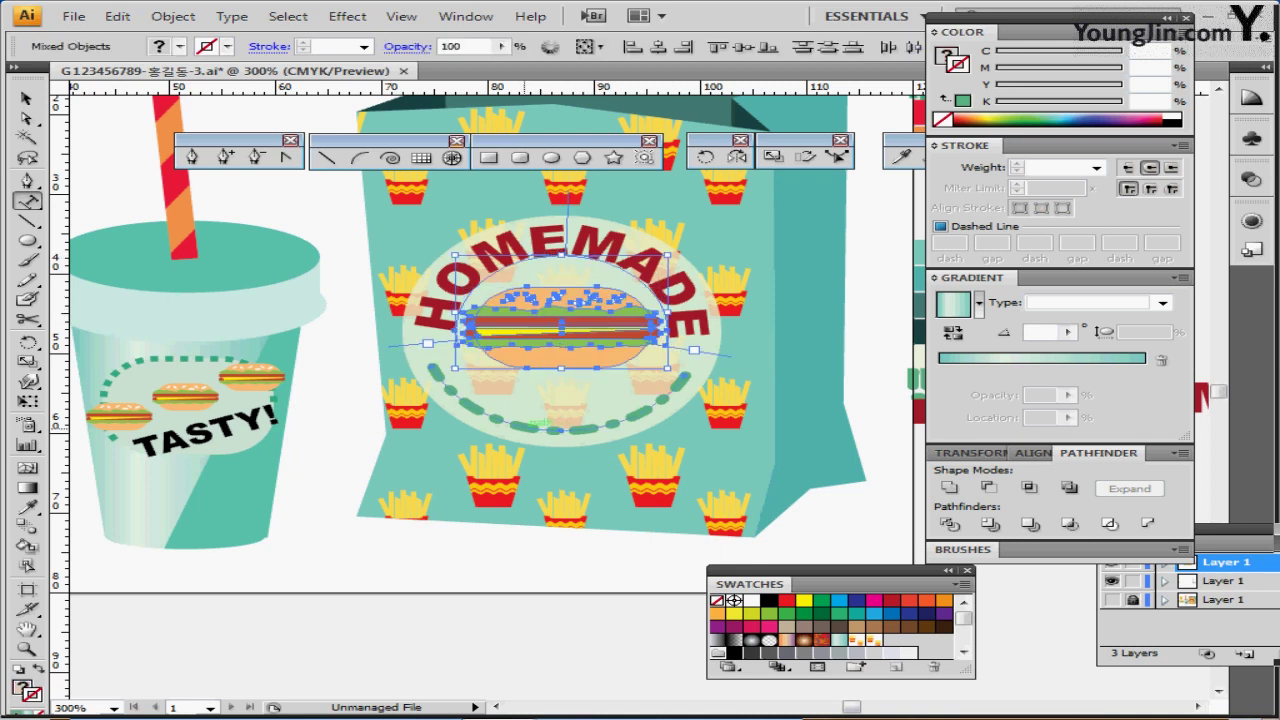
pyautogui.keyDown('shift'); pyautogui.click(543, 428); pyautogui.keyUp('shift')
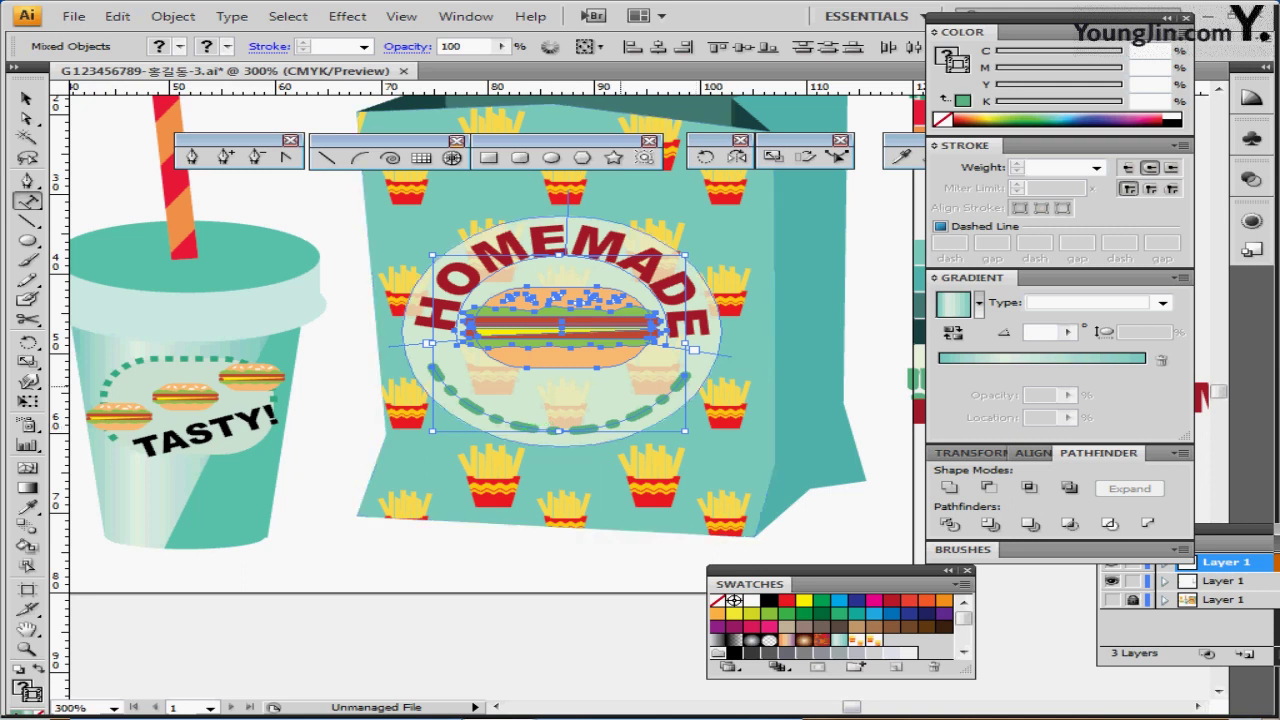
pyautogui.keyDown('ctrl'); pyautogui.keyDown('shift'); pyautogui.click(629, 390); pyautogui.keyUp('shift'); pyautogui.keyUp('ctrl')
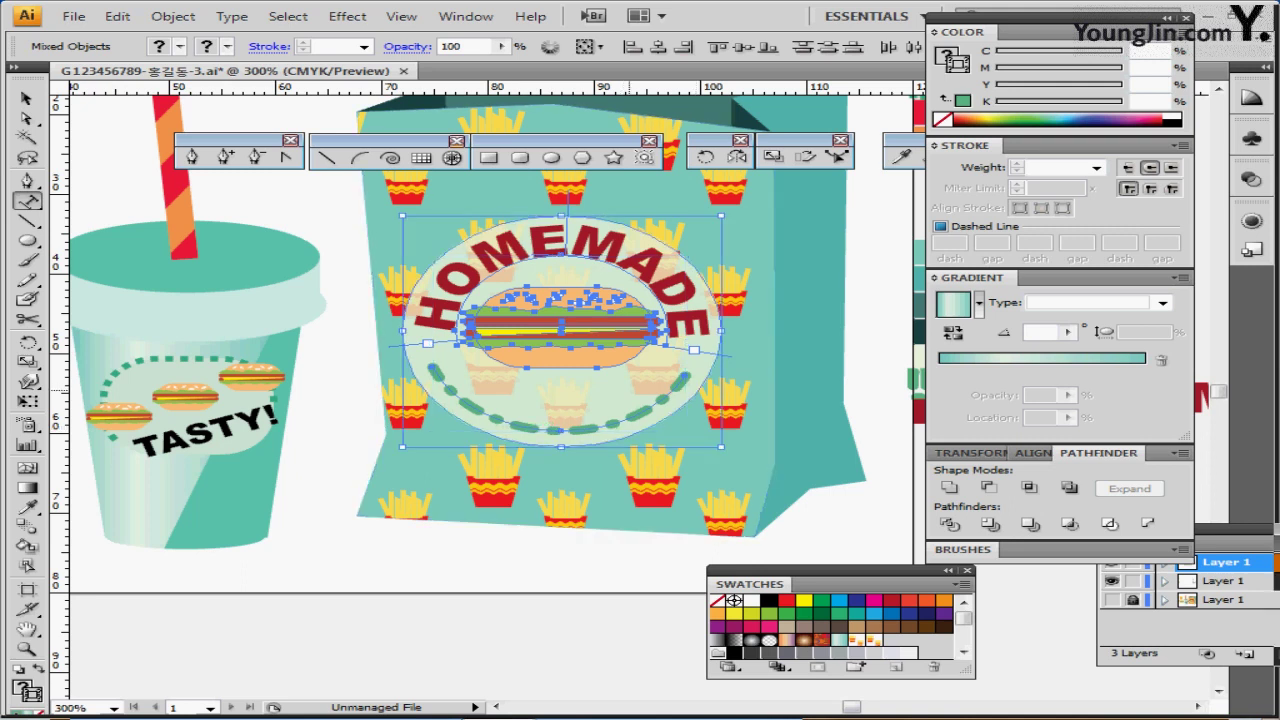
pyautogui.hotkey('ctrl', 'shift', 'b')
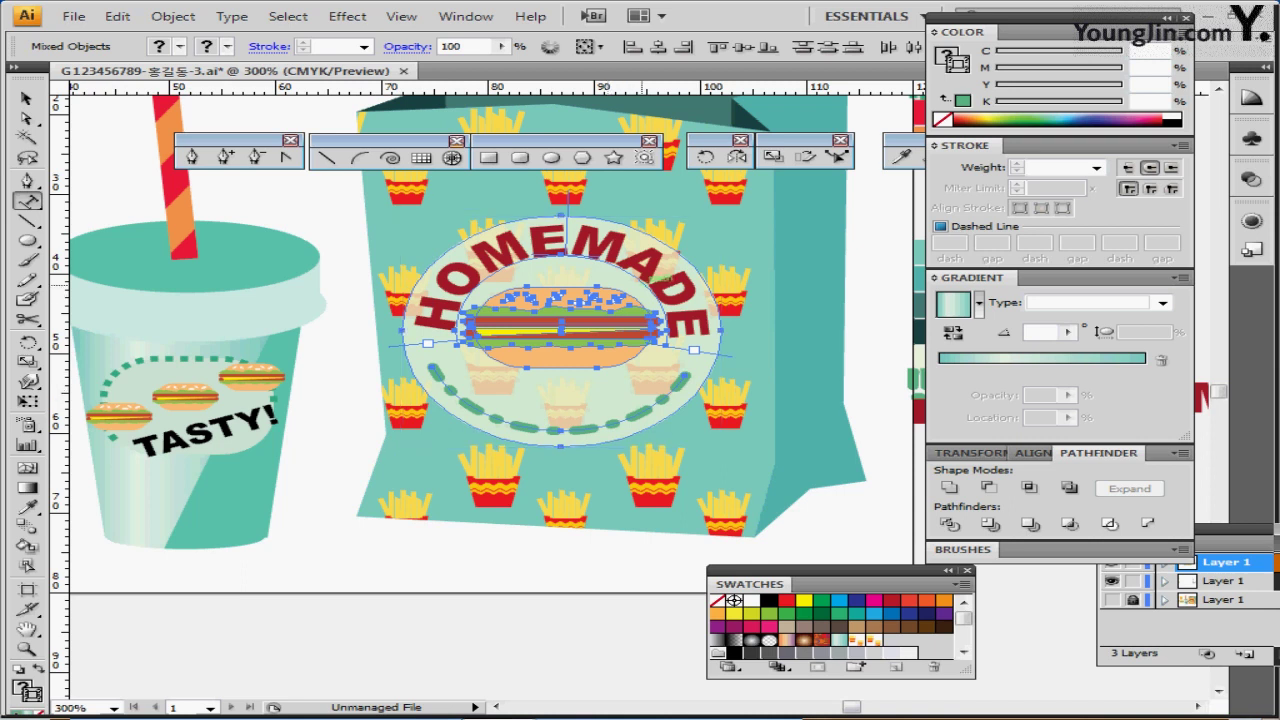
pyautogui.hotkey('ctrl', 'shift', 'b')
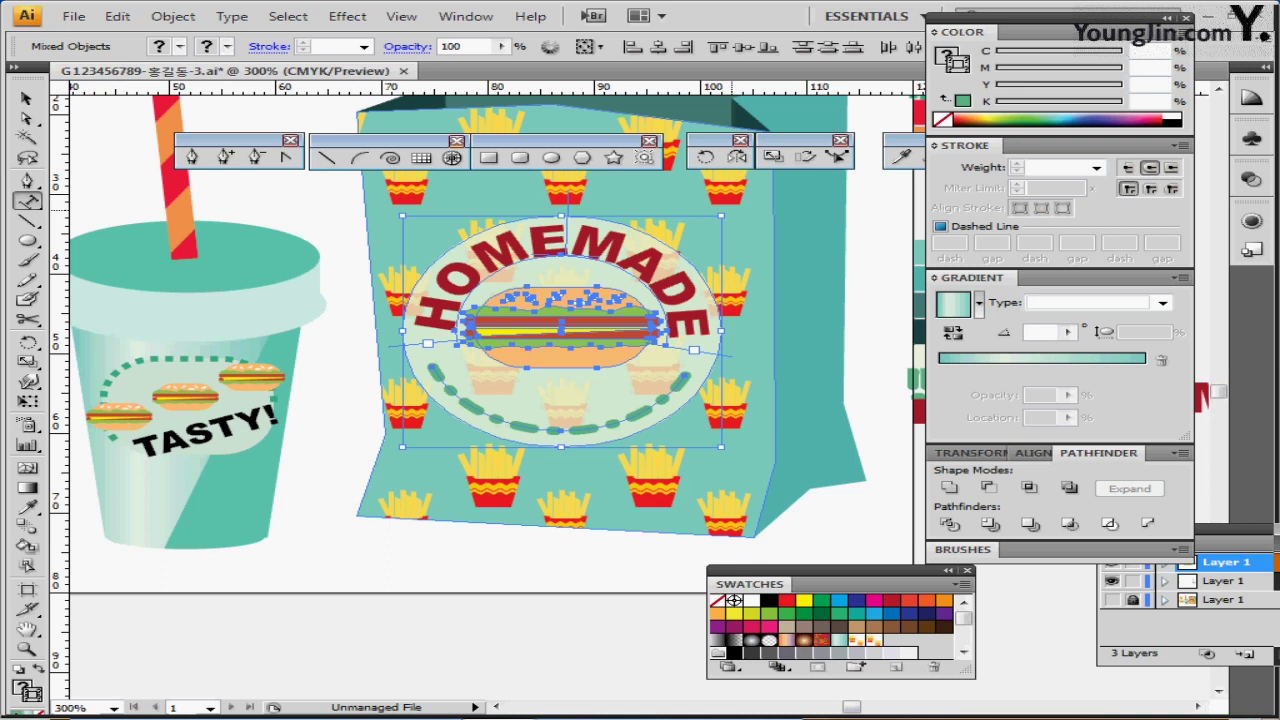
pyautogui.moveTo(736, 204); pyautogui.dragTo(752, 214)
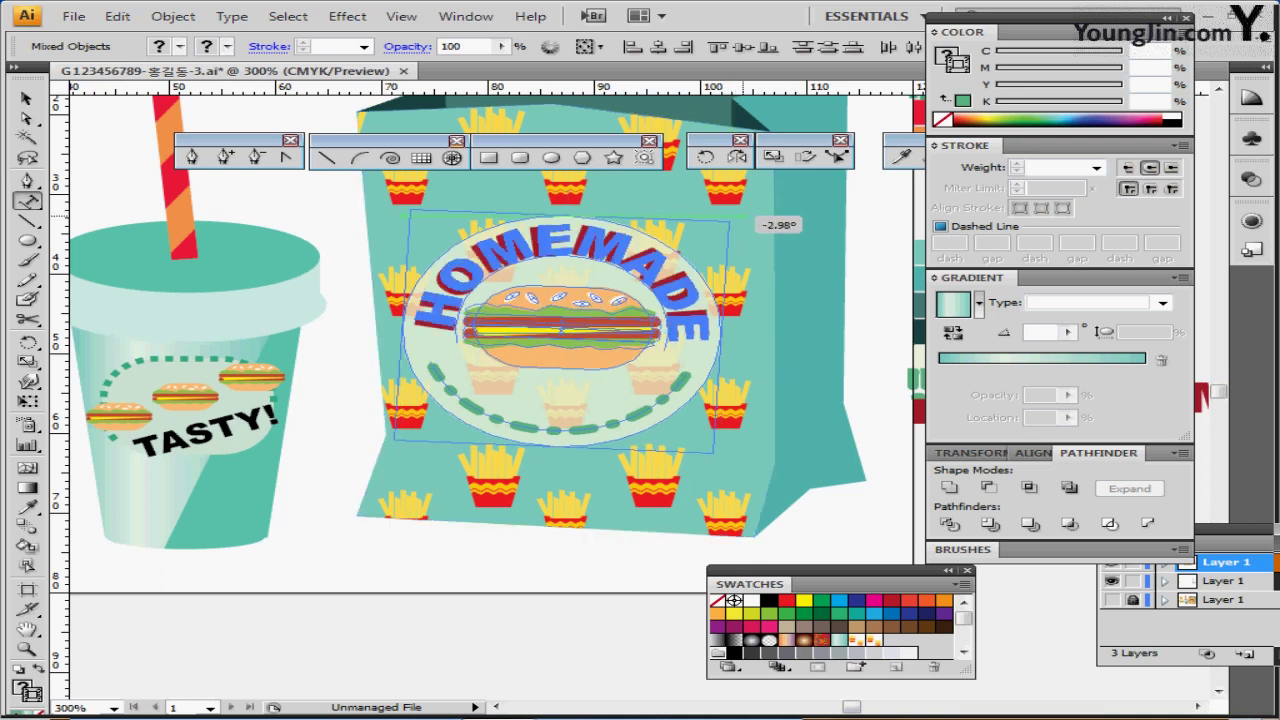
pyautogui.moveTo(754, 216); pyautogui.dragTo(745, 217)
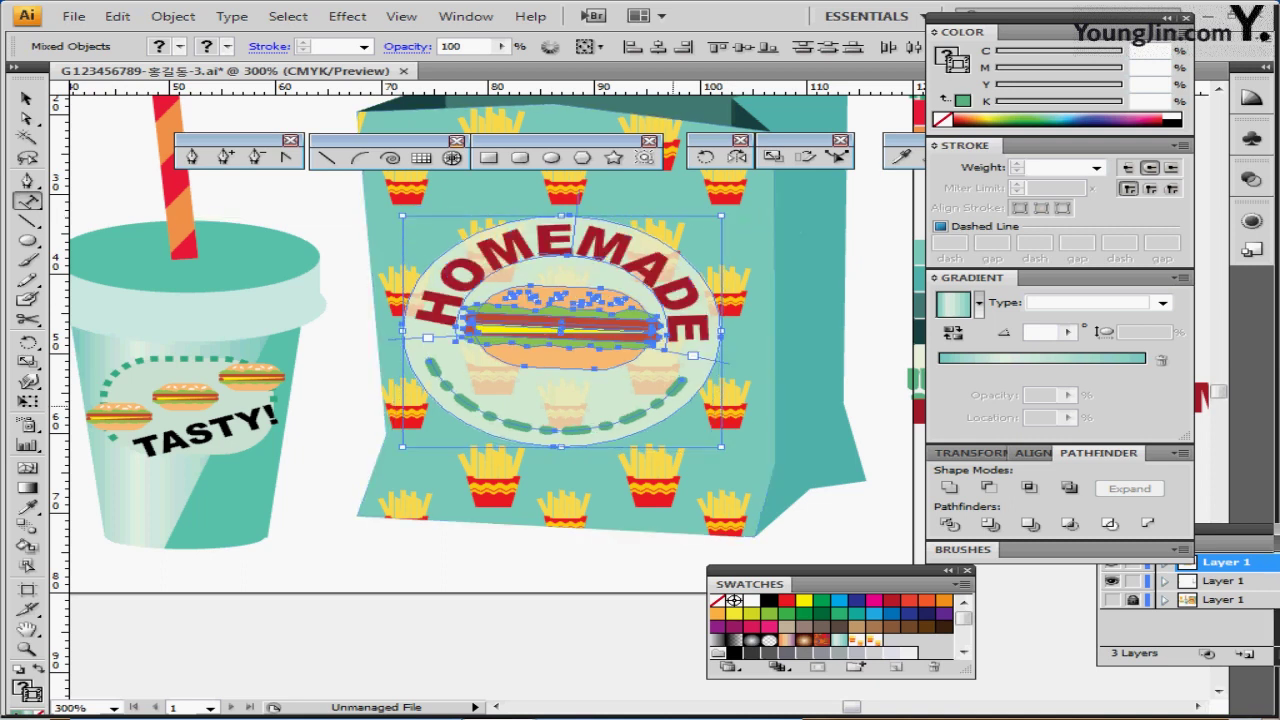
# Fit the whole artboard in the window and deselect the label artwork
pyautogui.hotkey('ctrl', '-')
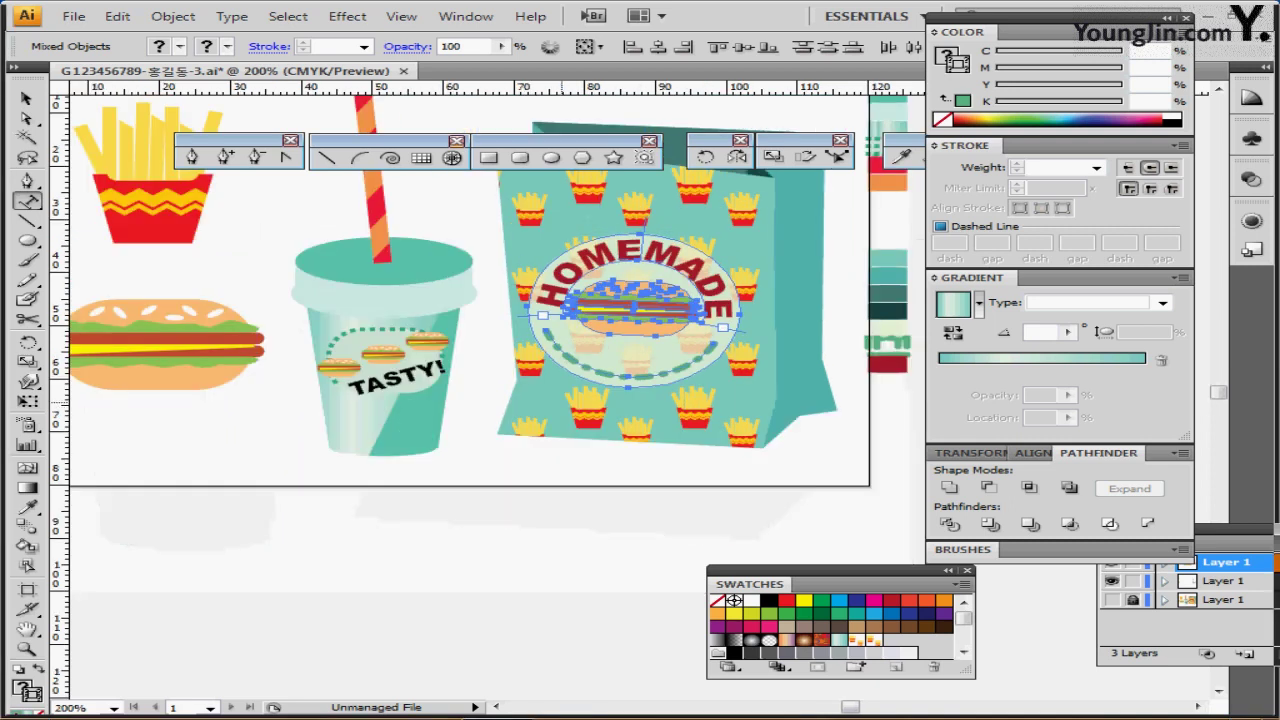
pyautogui.moveTo(562, 402); pyautogui.dragTo(610, 490)
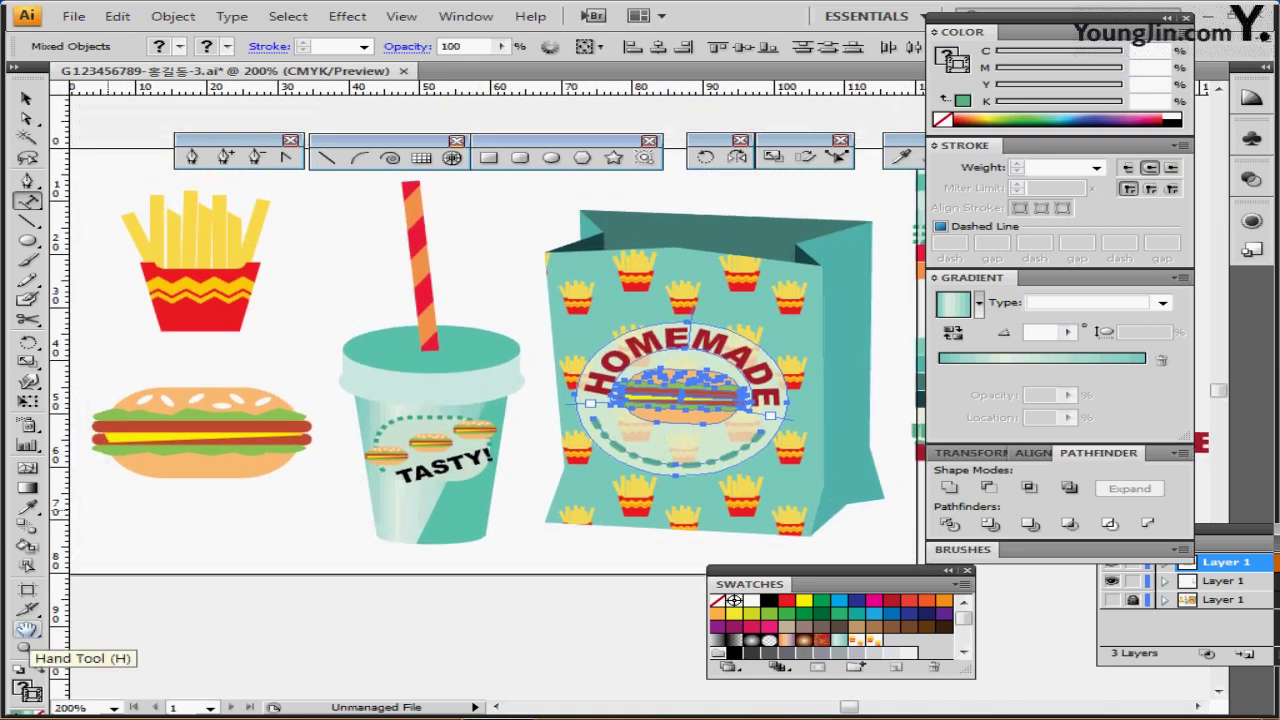
pyautogui.doubleClick(26, 630)
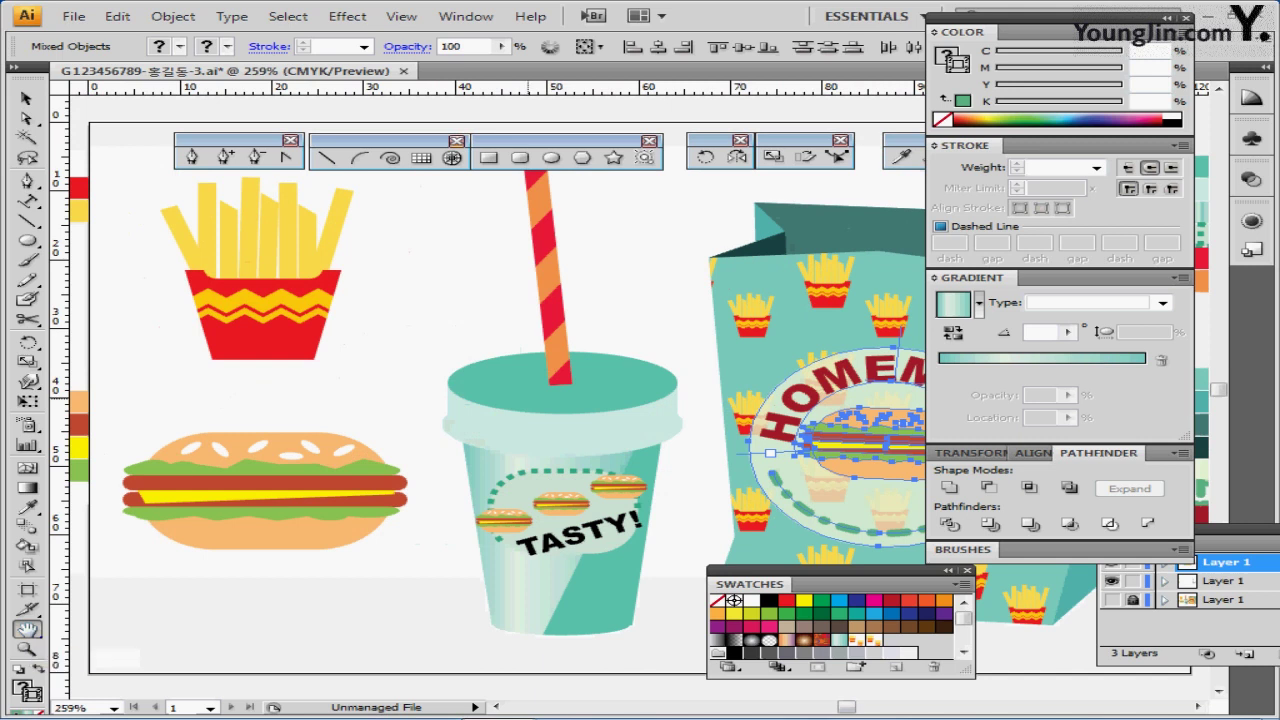
pyautogui.hotkey('ctrl', 'shift', 'a')
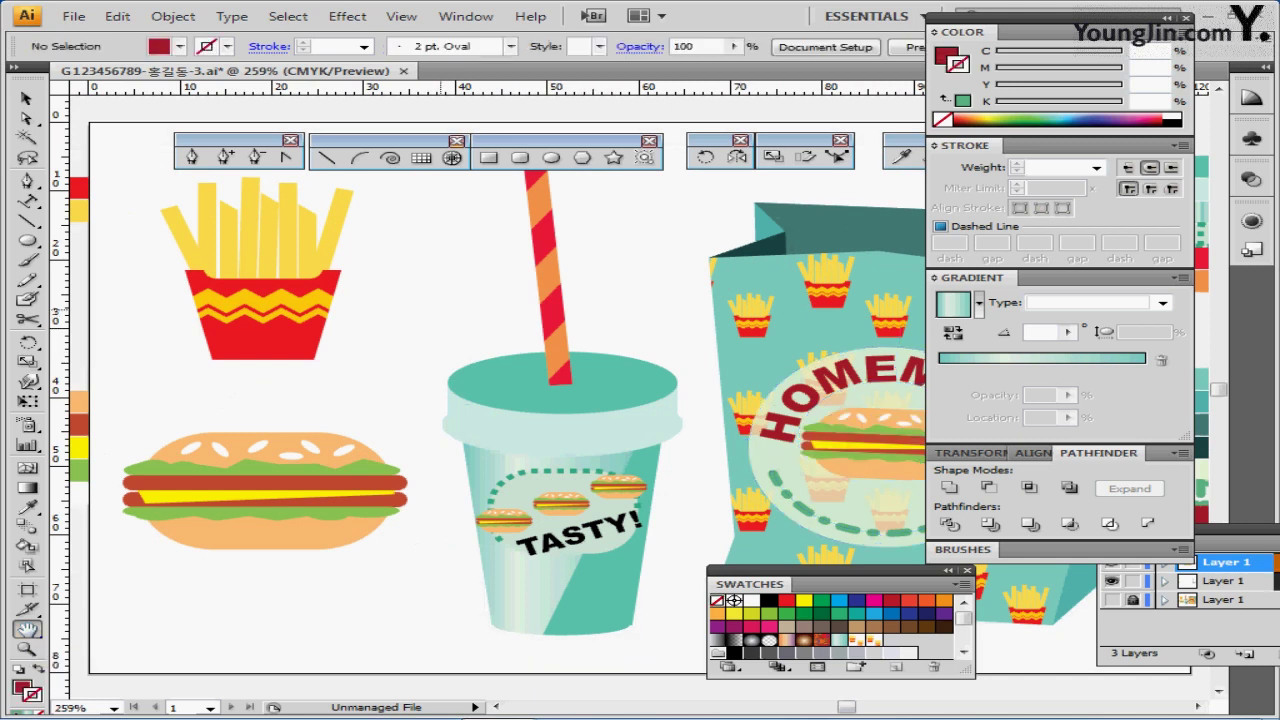